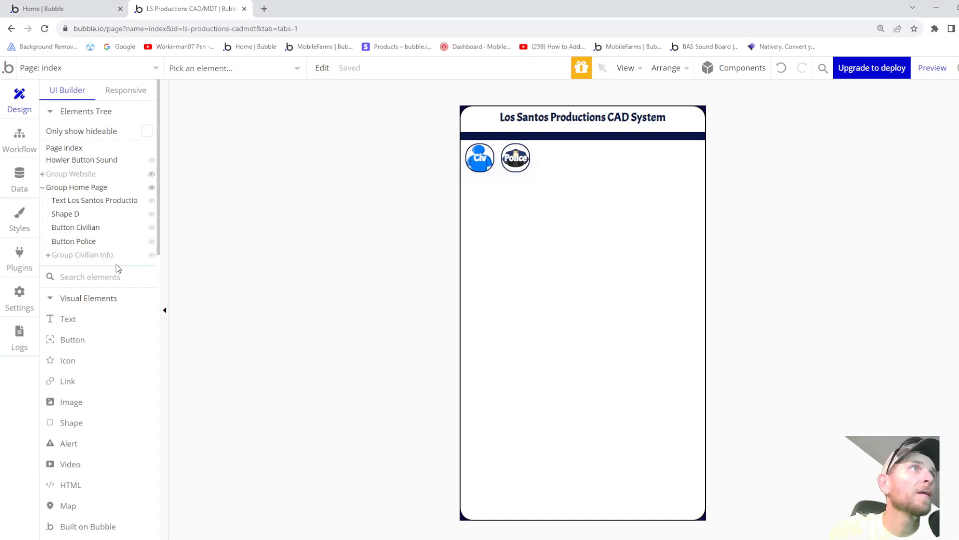
- Draw a new 243 × 562 group, Group H, inside Group Home Page below the header
scroll(112, 312, "down", 6)
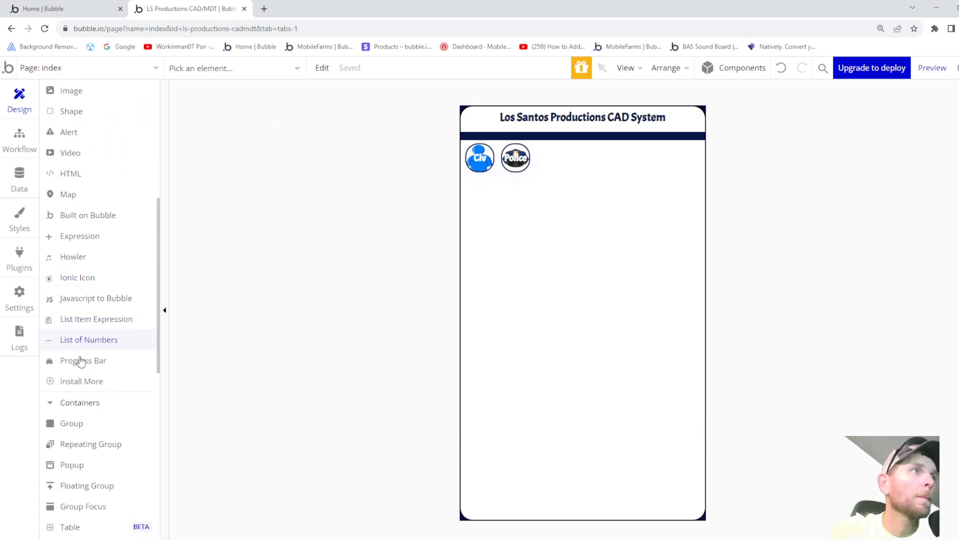
scroll(82, 387, "up", 6)
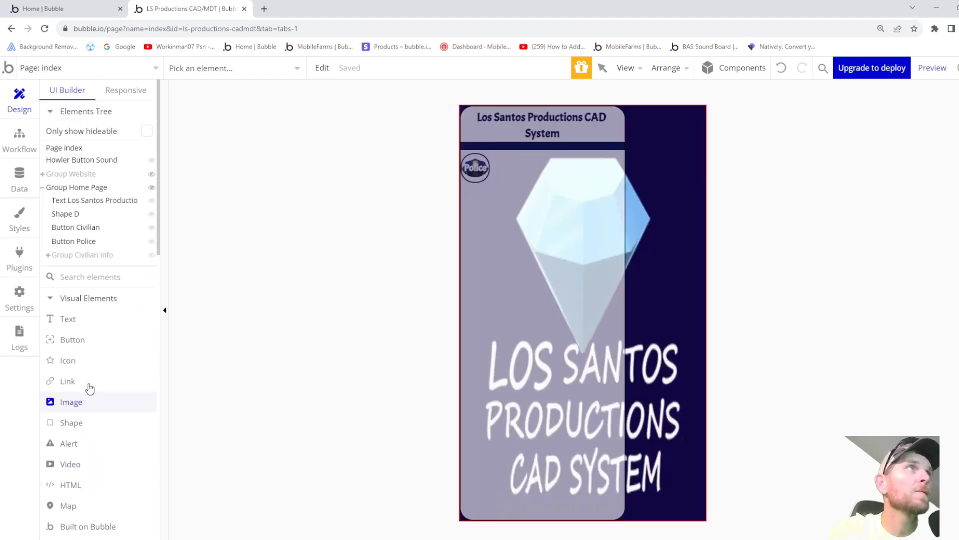
left_click(79, 188)
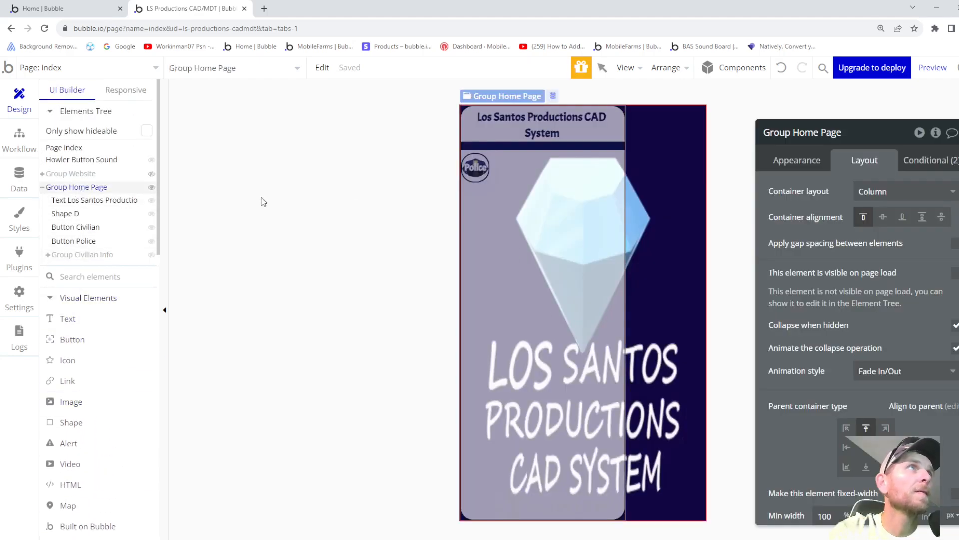
left_click_drag(463, 139, 618, 503)
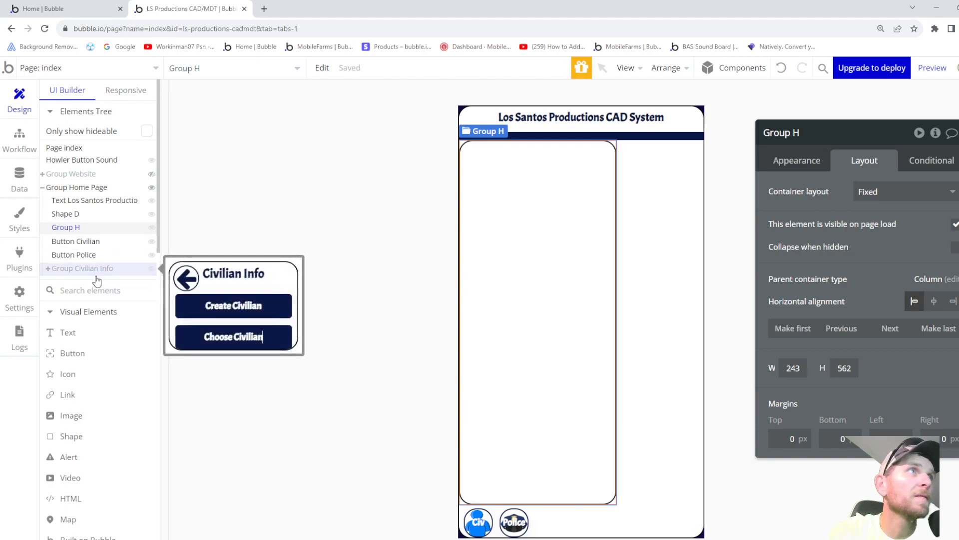
- Move Group H out of Group Civilian Info into Group Home Page, after Group Civilian Info
key("Delete")
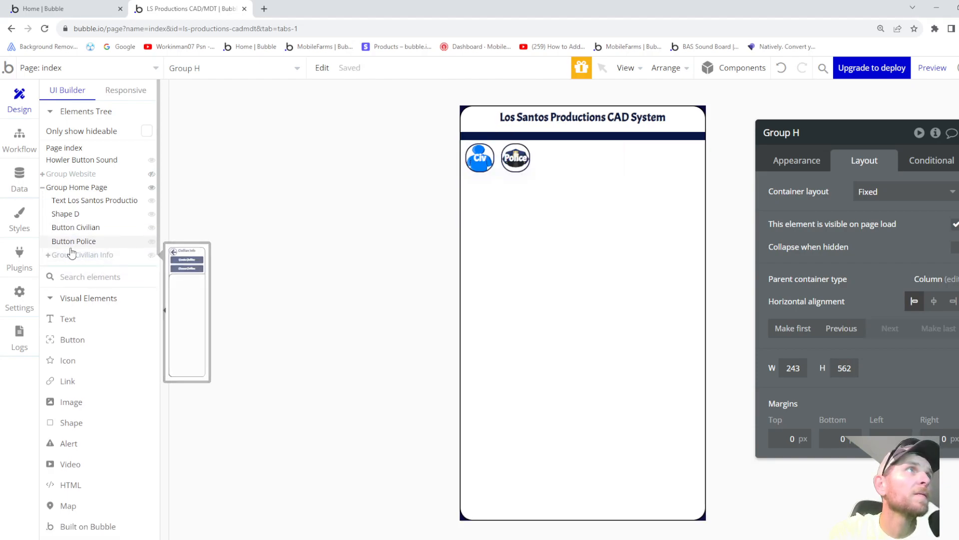
left_click(48, 255)
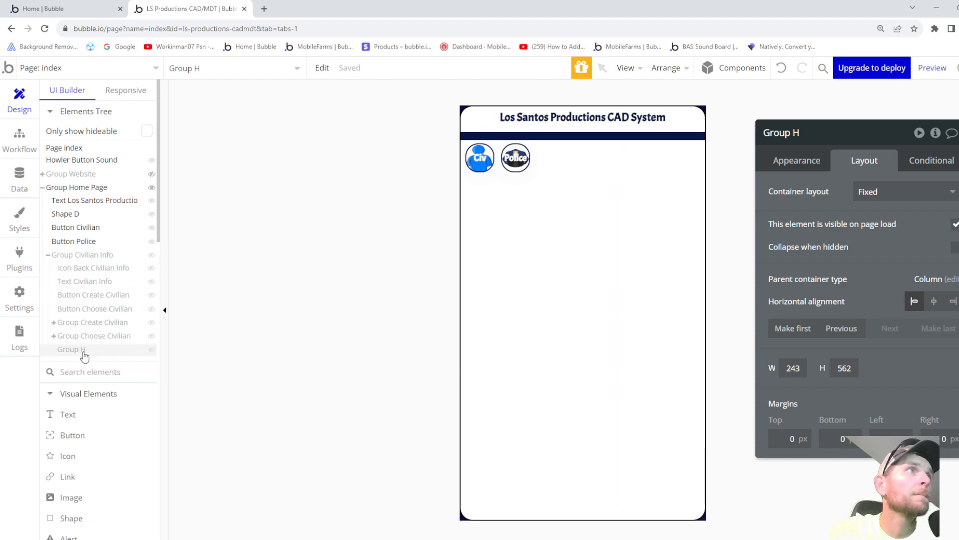
left_click_drag(80, 350, 71, 252)
left_click(70, 271)
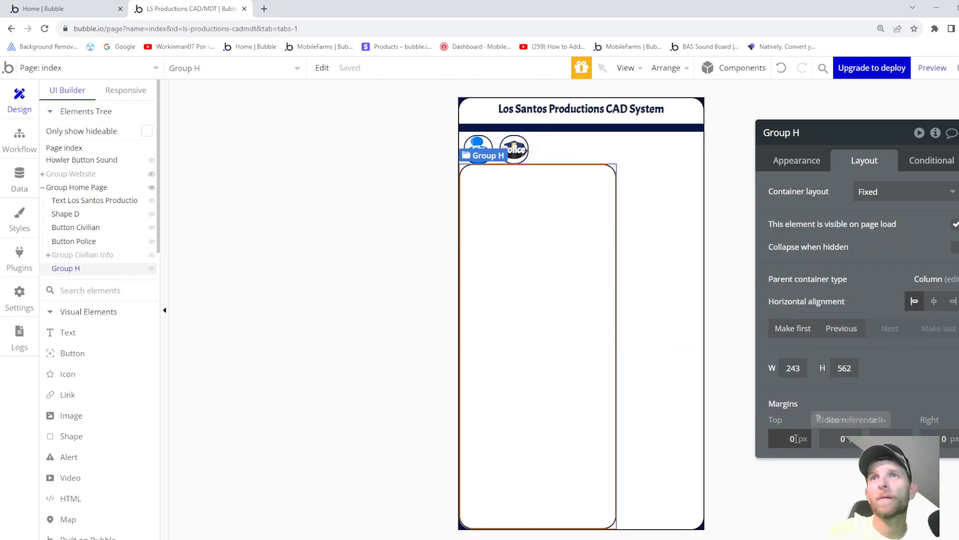
left_click(86, 255)
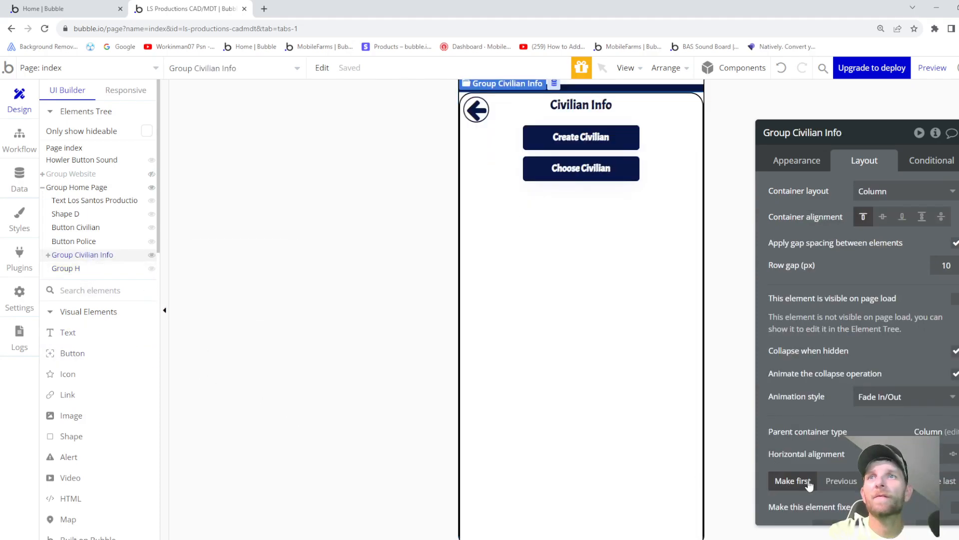
scroll(782, 481, "down", 5)
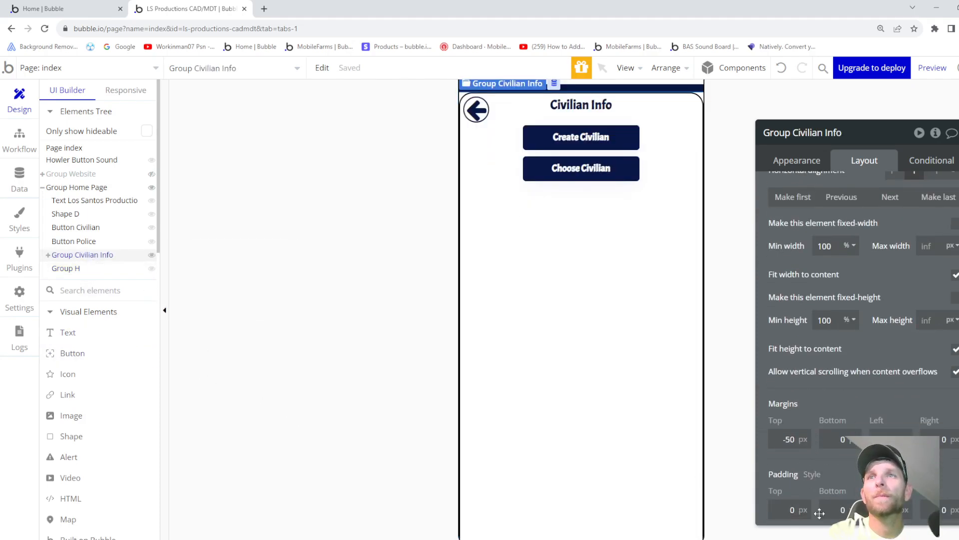
left_click(73, 268)
- Set Group H's top margin to -50 px
left_click(785, 438)
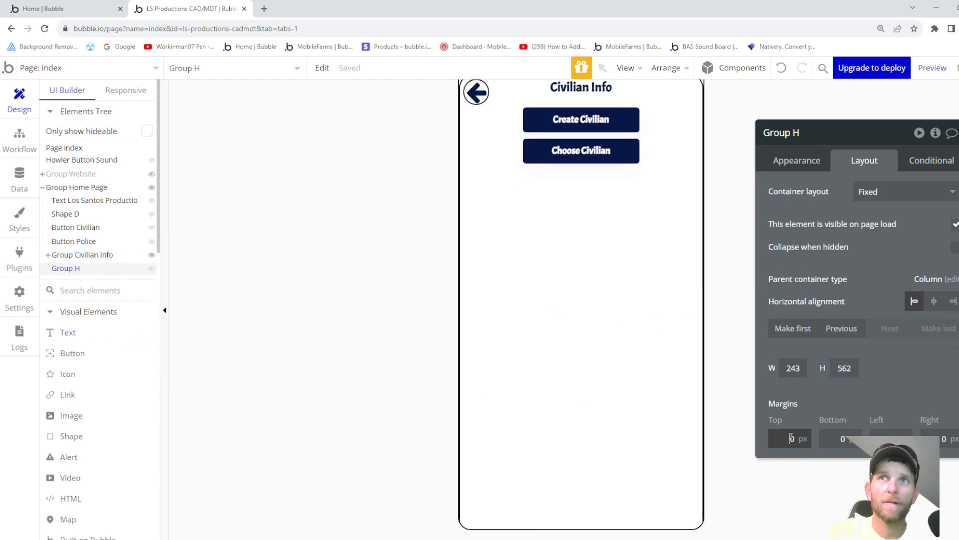
type("-8")
key("Down")
key("Down")
key("Down")
key("Down")
key("Down")
key("Down")
key("Down")
key("Down")
key("Down")
key("Down")
key("Down")
key("Down")
key("Down")
key("Down")
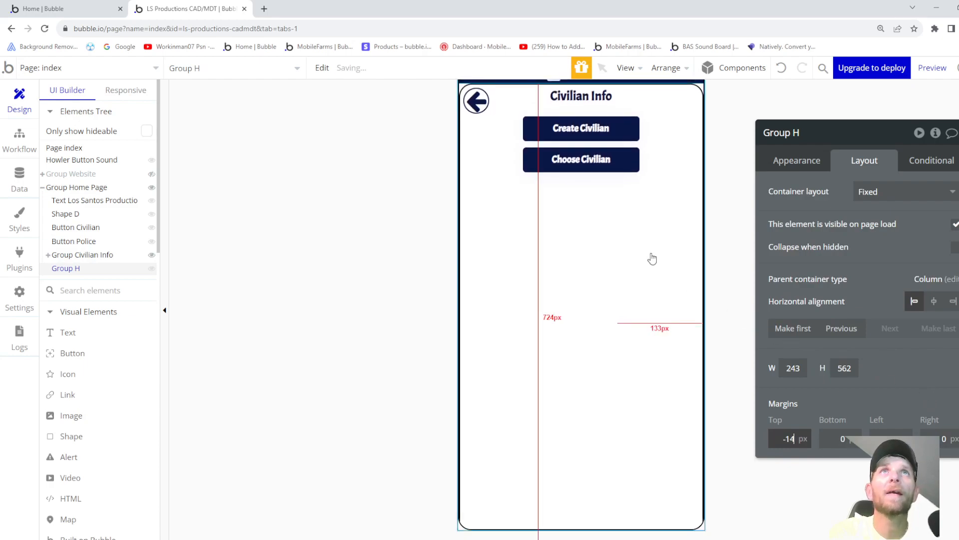
scroll(653, 259, "up", 2)
key("Down")
key("Down")
key("Down")
key("Down")
key("Down")
key("Down")
key("Down")
key("Down")
key("Down")
key("Down")
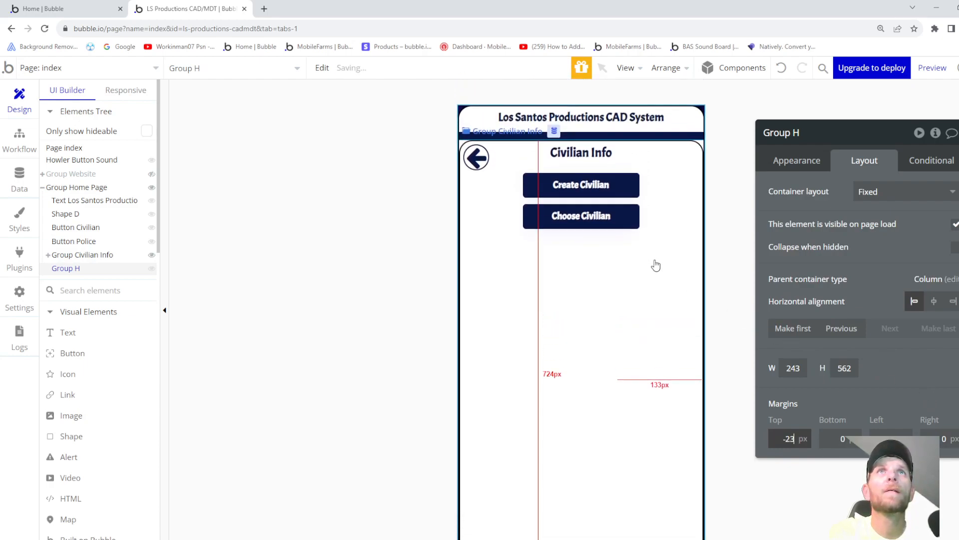
left_click(151, 255)
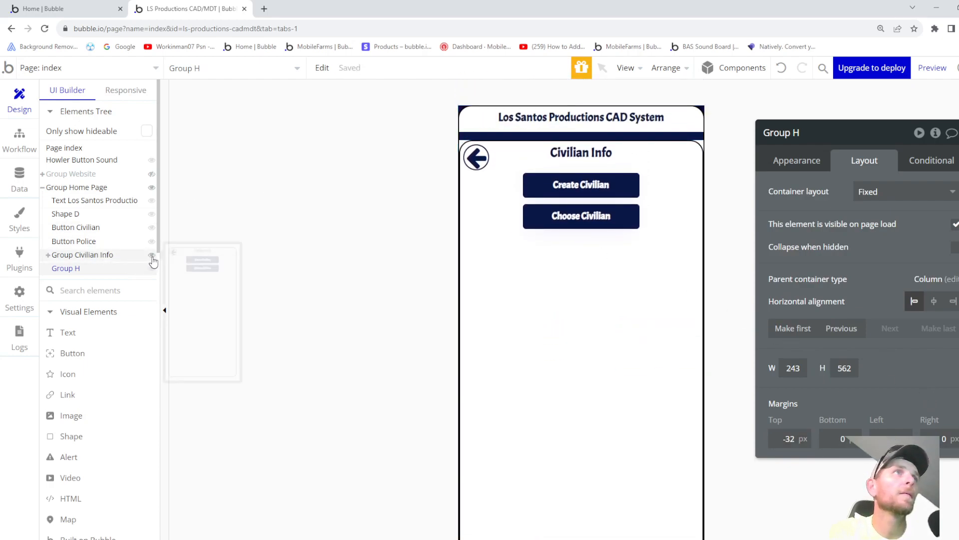
left_click(798, 444)
key("Down")
key("Down")
key("Down")
key("Down")
key("Down")
key("Down")
key("Down")
key("Down")
key("Down")
key("Down")
key("Down")
key("Down")
key("Down")
key("Down")
key("Down")
key("Down")
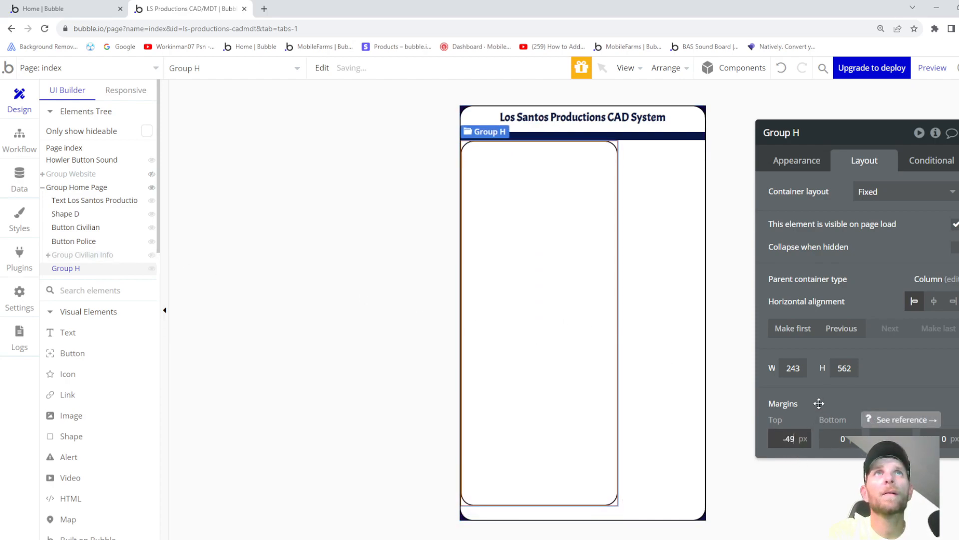
key("Down")
key("Down")
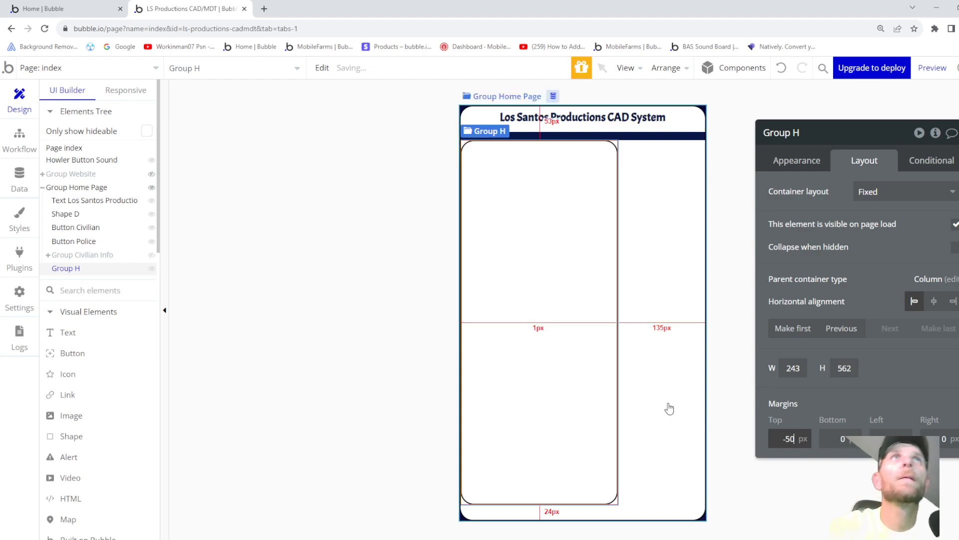
- Rename Group H to Group Police Page
left_click(816, 134)
key("BackSpace")
type("Police Page")
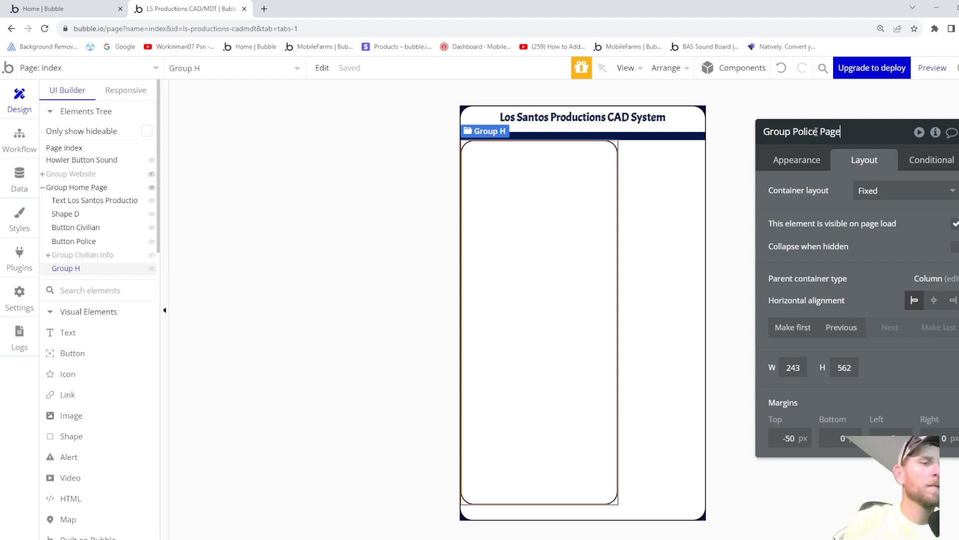
- Make the group a column with row gap, hidden on load, collapsing with Fade In/Out
key("Return")
left_click(897, 196)
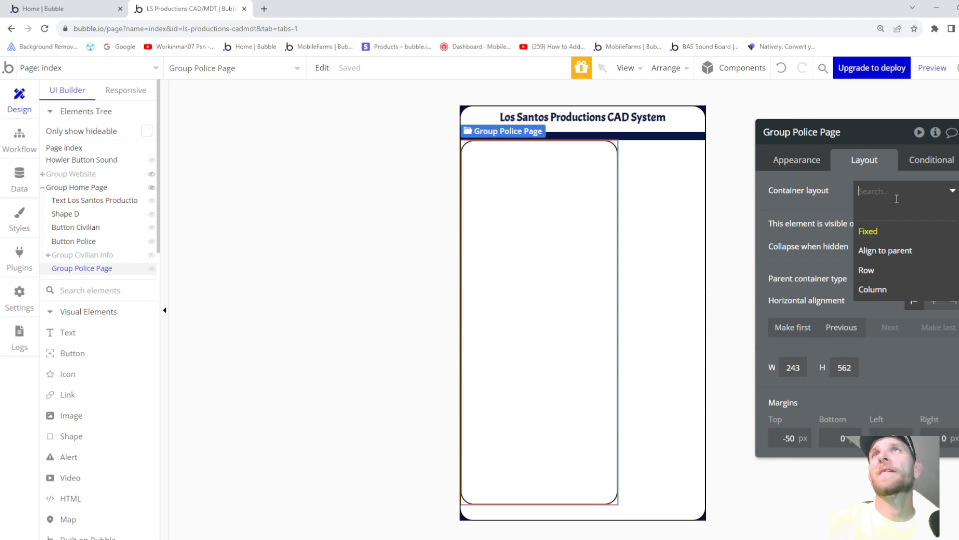
left_click(888, 288)
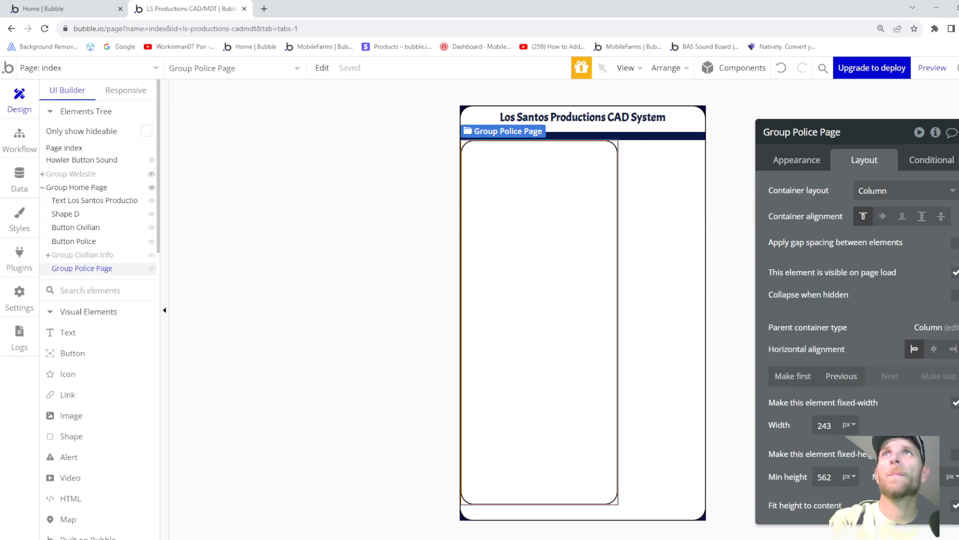
left_click(955, 244)
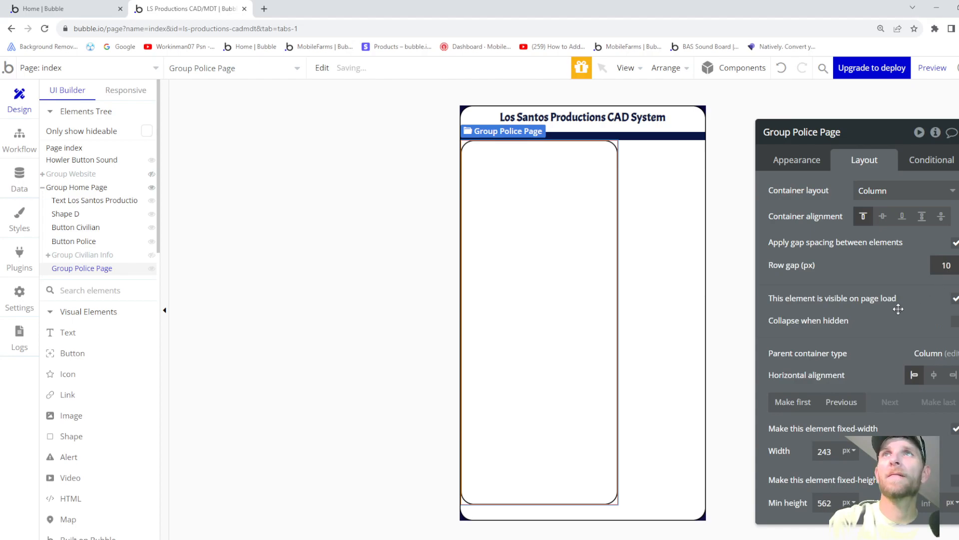
left_click(955, 299)
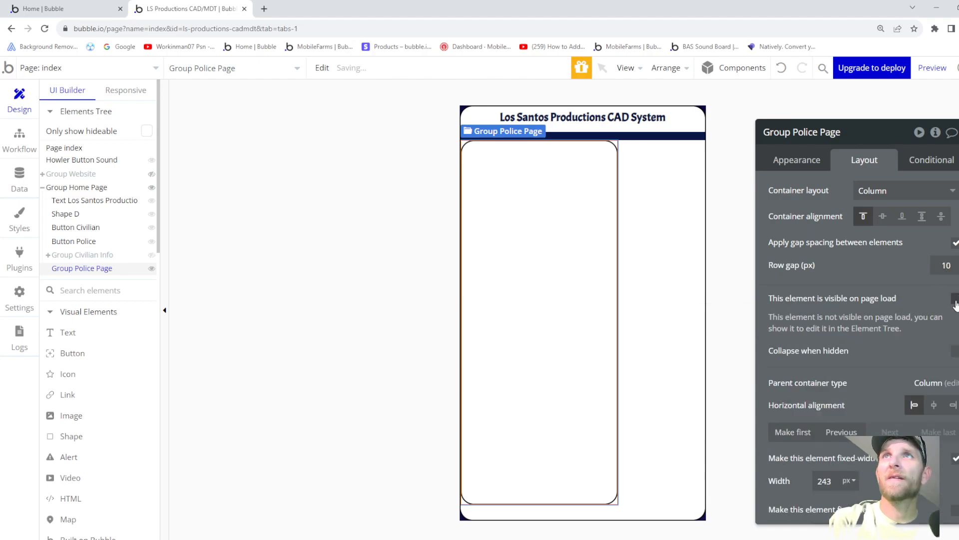
left_click(955, 351)
left_click(955, 374)
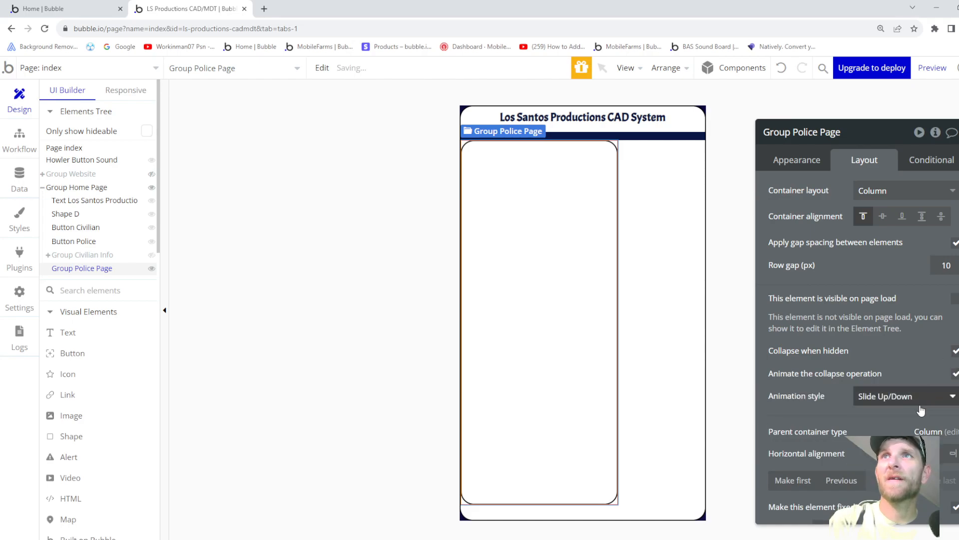
left_click(918, 397)
left_click(870, 476)
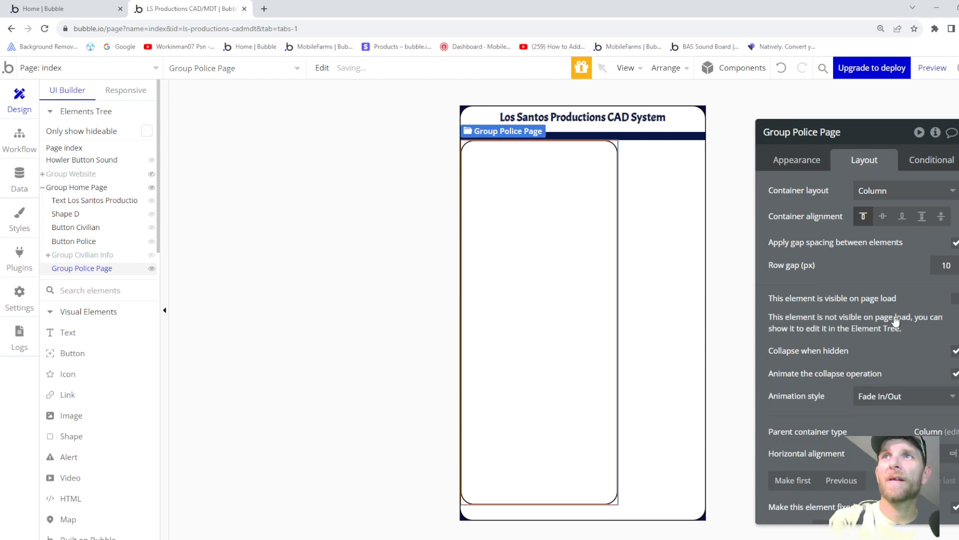
- Center it, set 100% width and minimum height, unfix width, and allow vertical scrolling
scroll(897, 322, "down", 3)
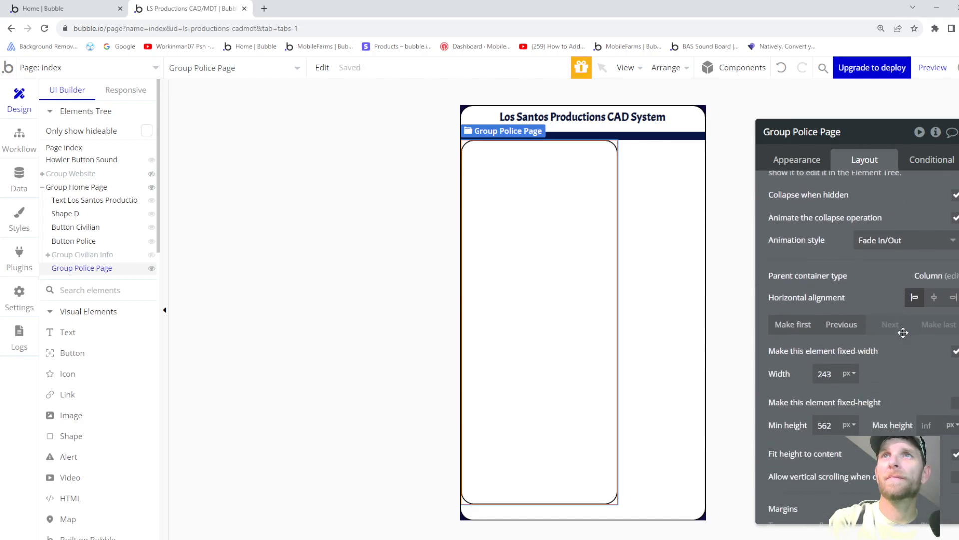
left_click(934, 297)
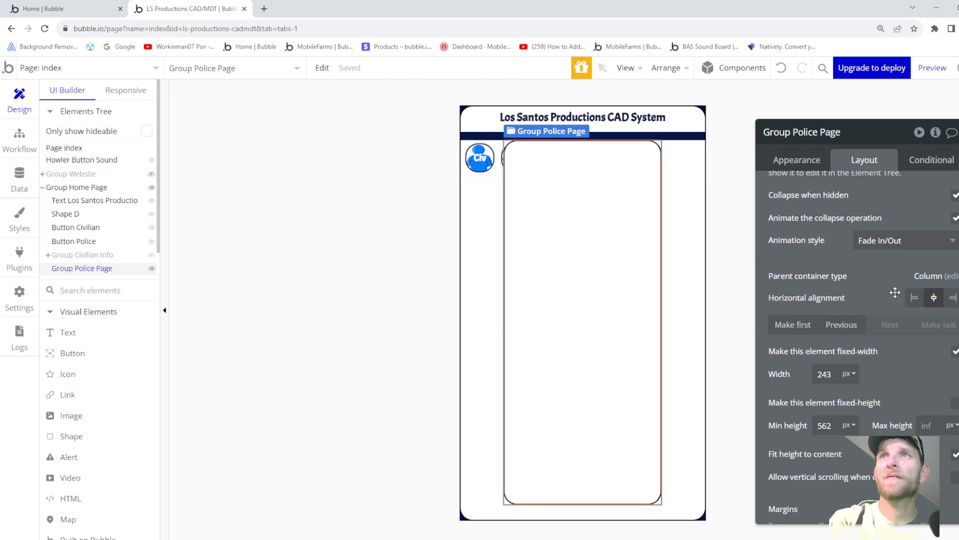
scroll(902, 298, "down", 2)
left_click(825, 270)
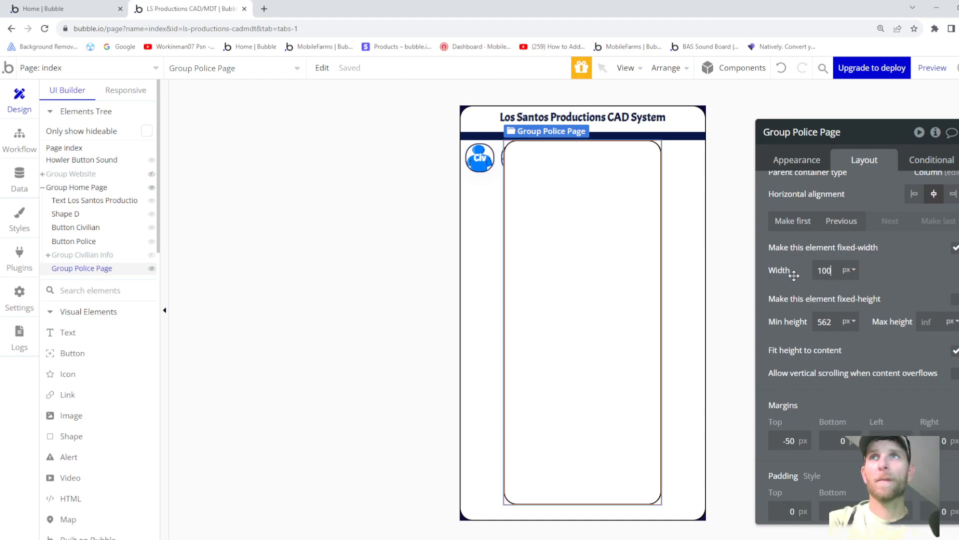
type("100")
left_click(849, 270)
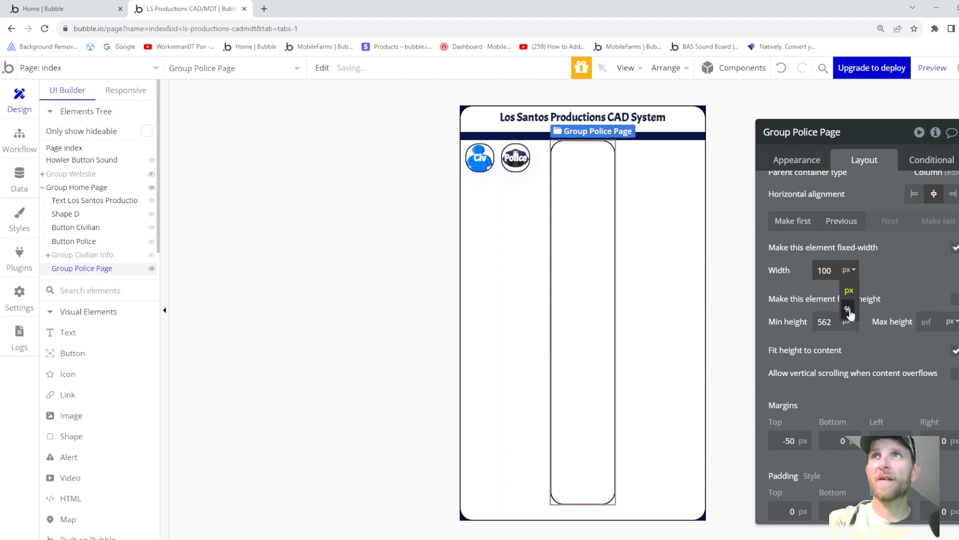
left_click(849, 310)
left_click(824, 322)
type("100")
left_click(850, 324)
left_click(848, 357)
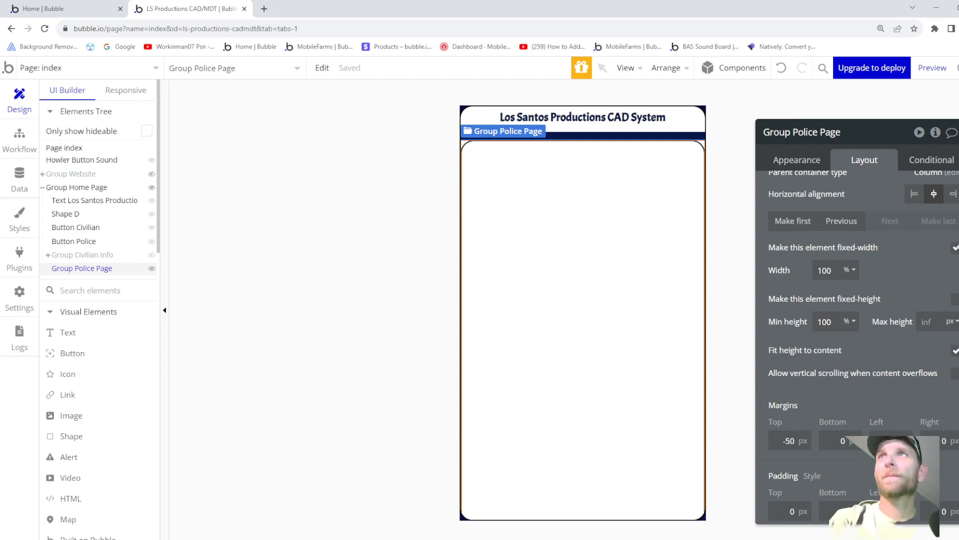
left_click(955, 249)
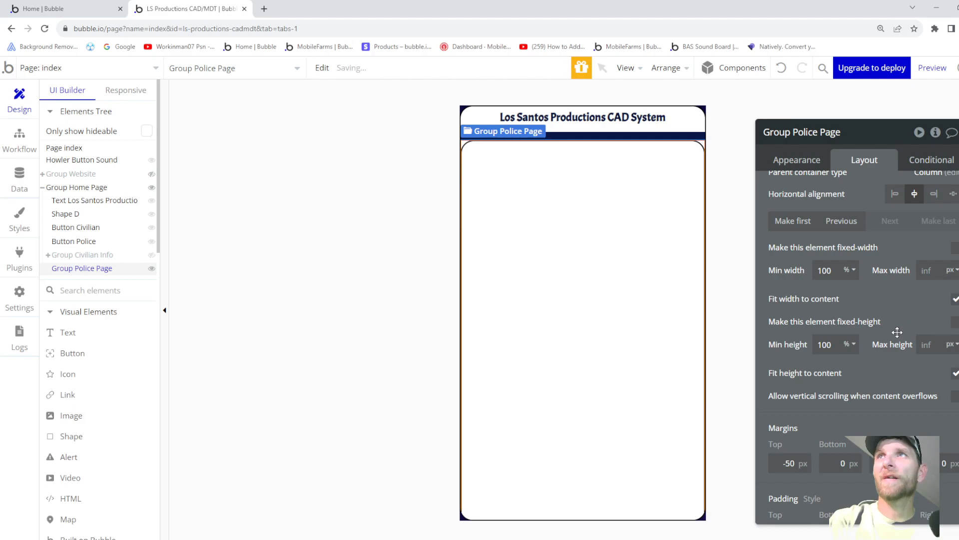
left_click(956, 396)
scroll(895, 370, "down", 1)
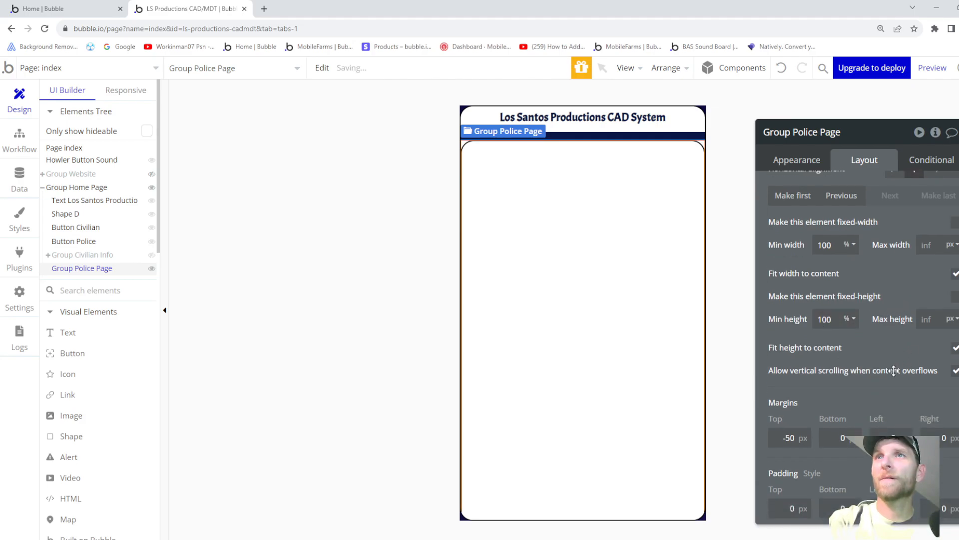
scroll(872, 370, "up", 5)
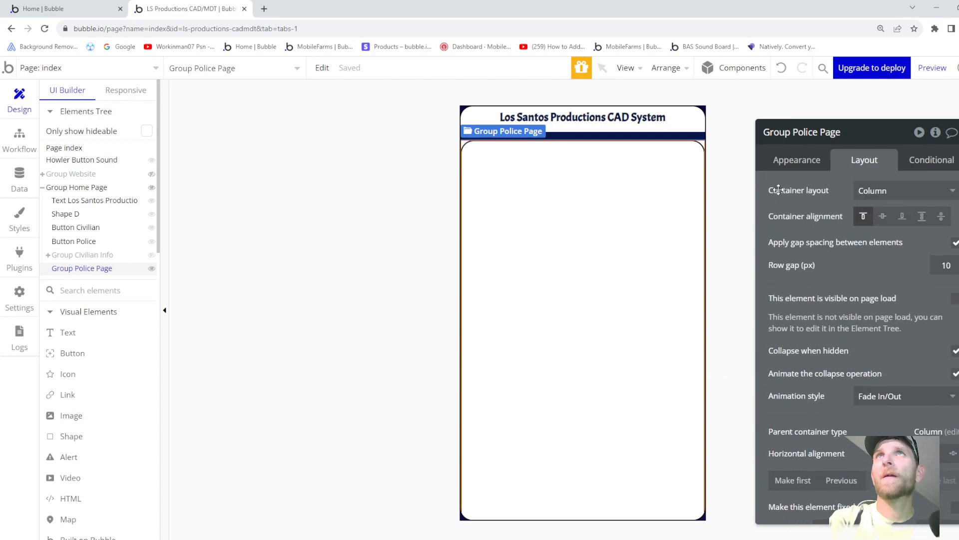
- Set Group Police Page's content type to User and its data source to Current User
left_click(794, 159)
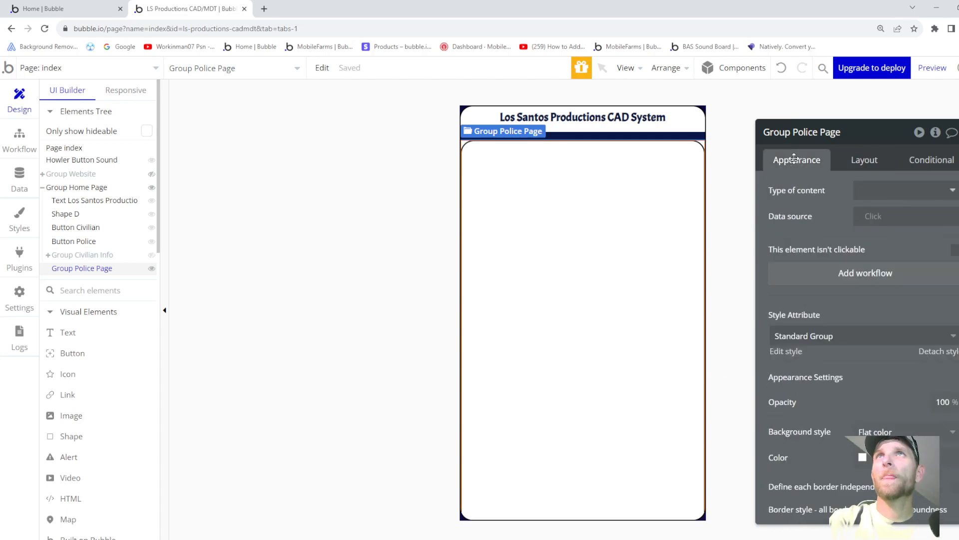
left_click(878, 192)
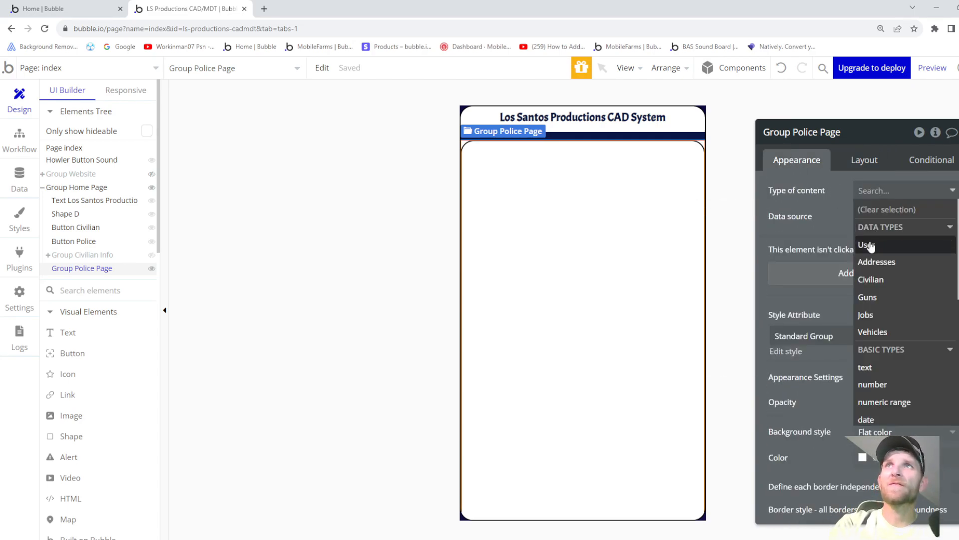
left_click(869, 245)
left_click(883, 216)
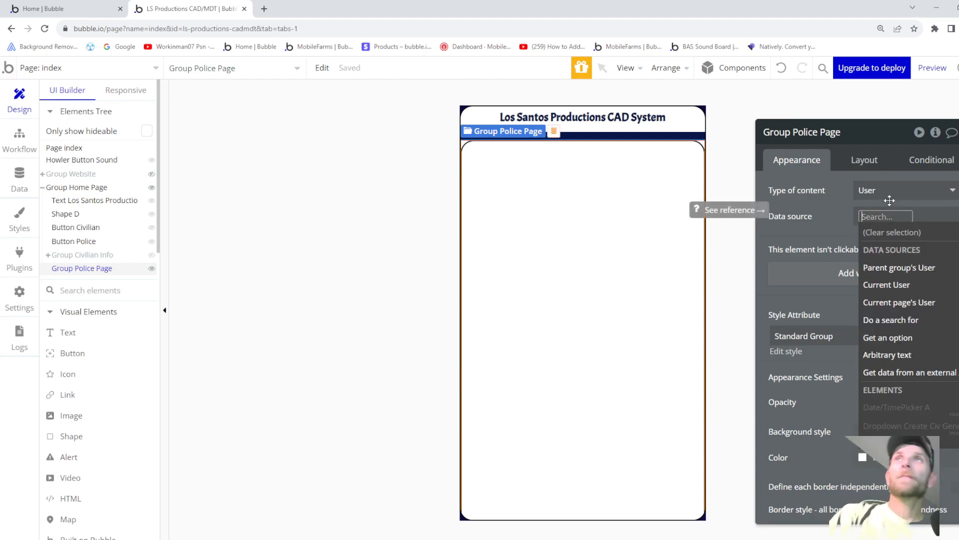
left_click(890, 285)
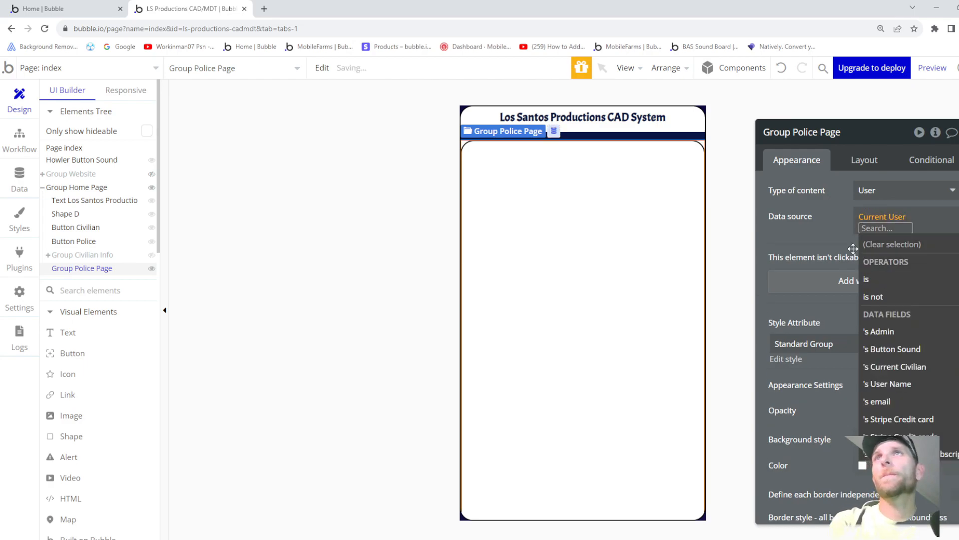
left_click(811, 233)
left_click_drag(560, 228, 559, 228)
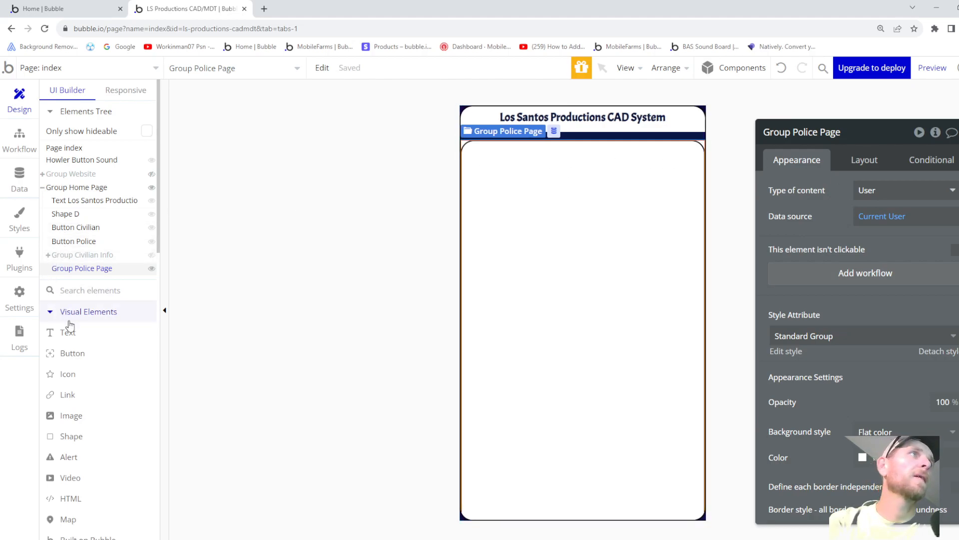
left_click(69, 382)
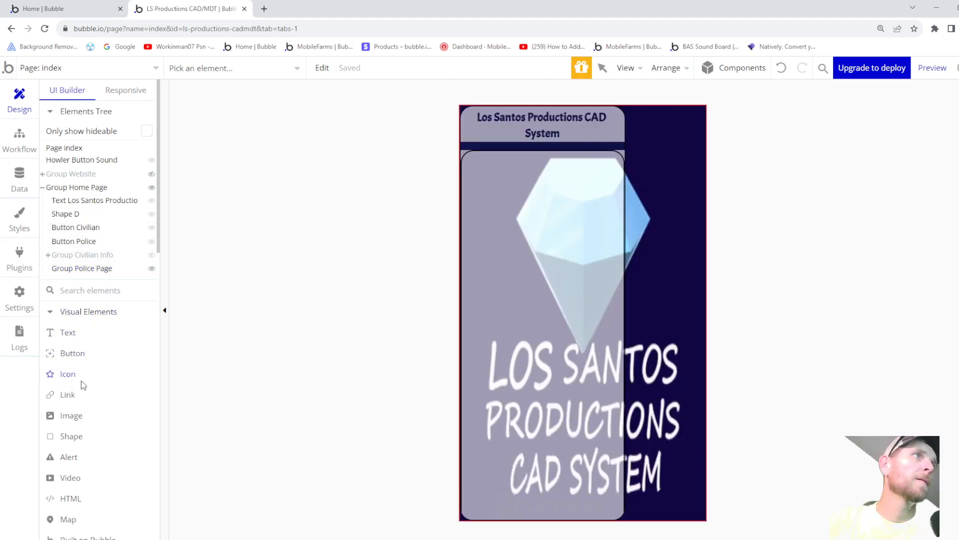
- Draw an icon in Group Police Page showing fa-arrow-left with the Back Button style
left_click(72, 269)
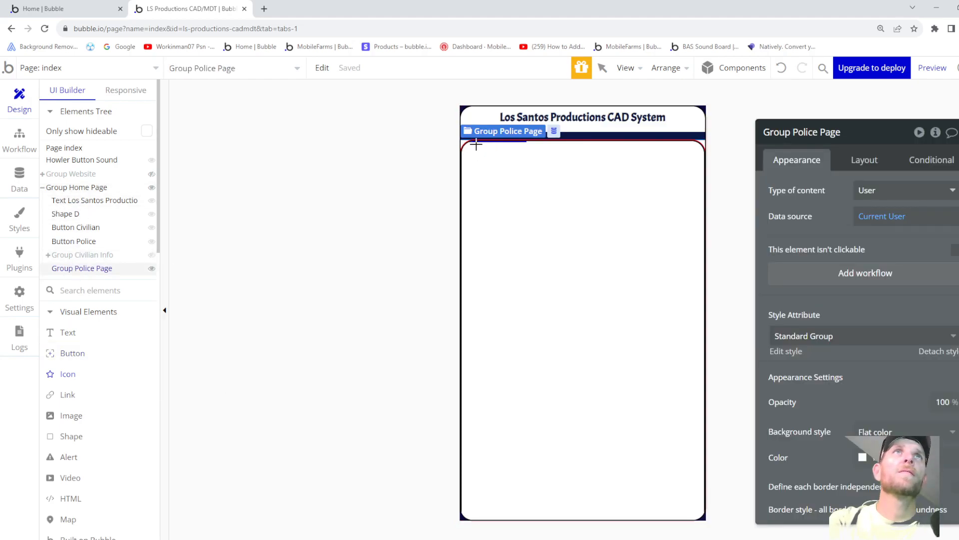
left_click_drag(473, 143, 500, 168)
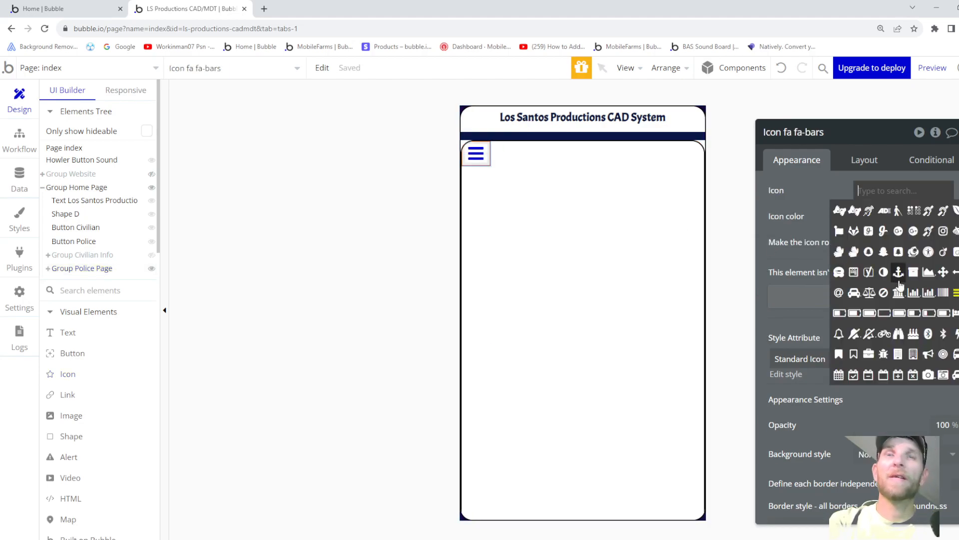
type("arrow")
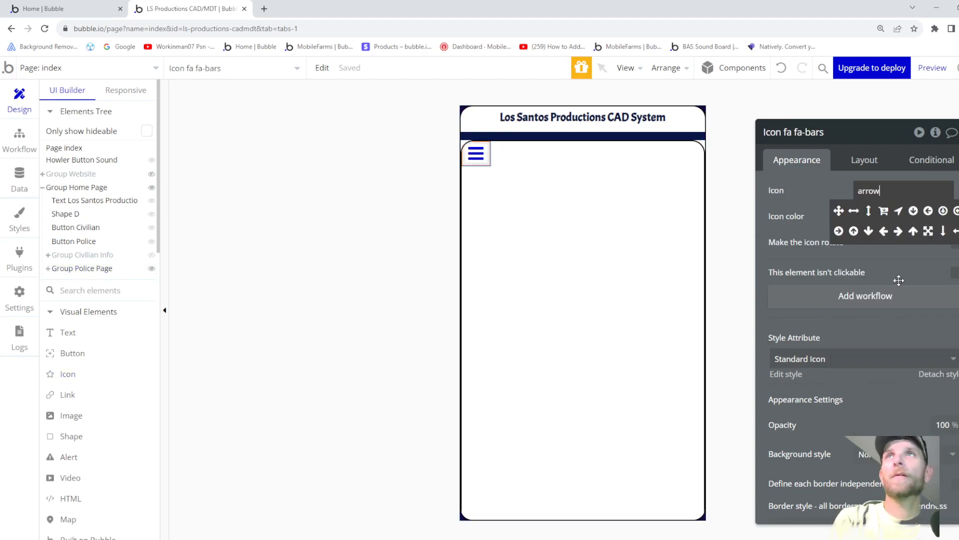
left_click(883, 231)
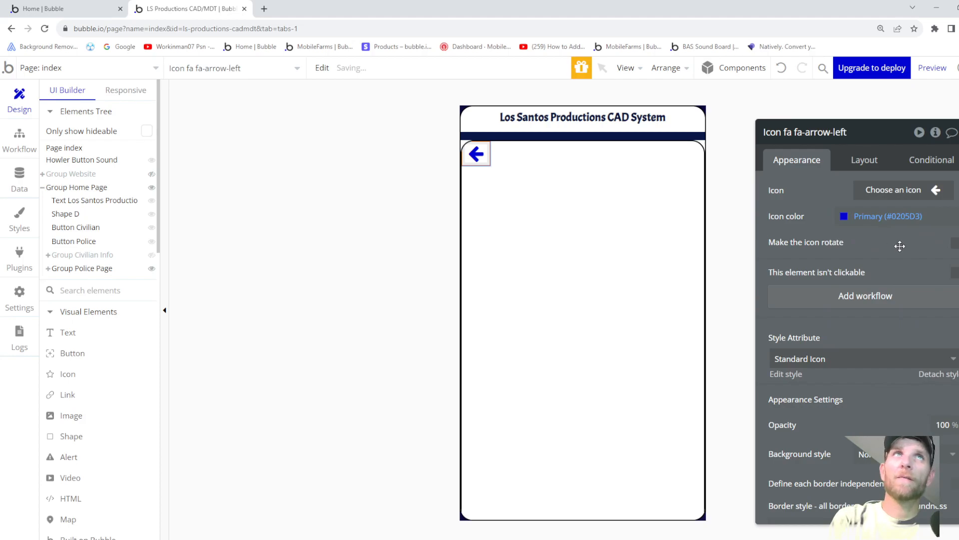
left_click(799, 360)
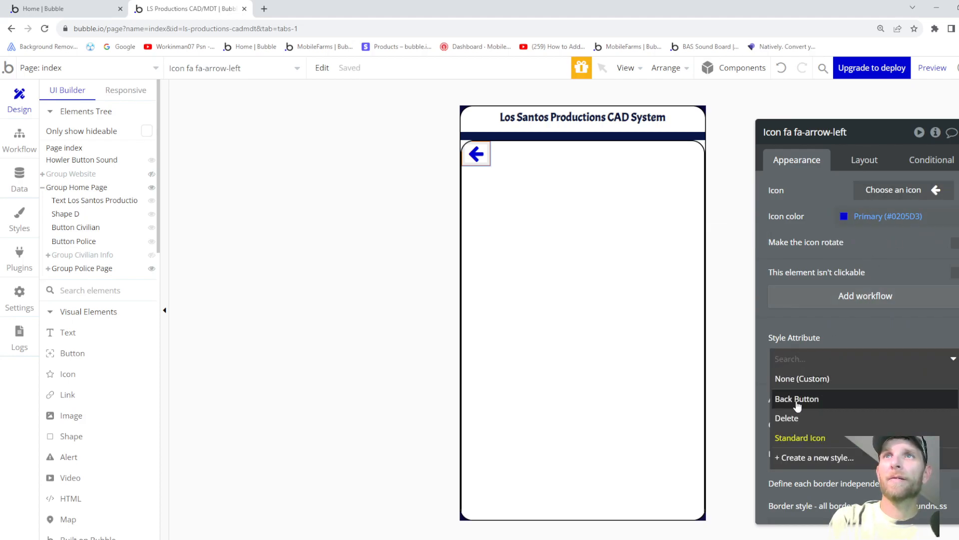
left_click(796, 400)
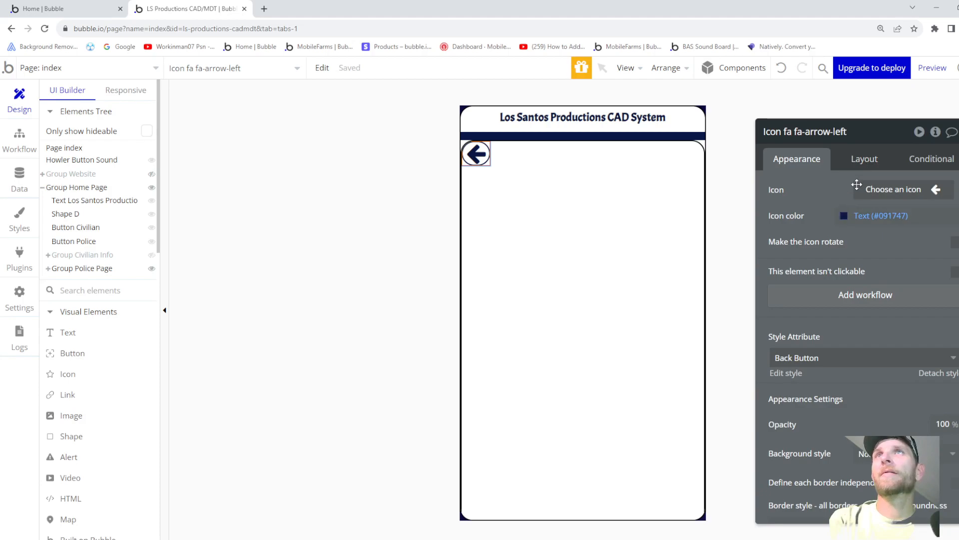
- Size the icon 40 × 40 px with a 5 px top margin
left_click(861, 160)
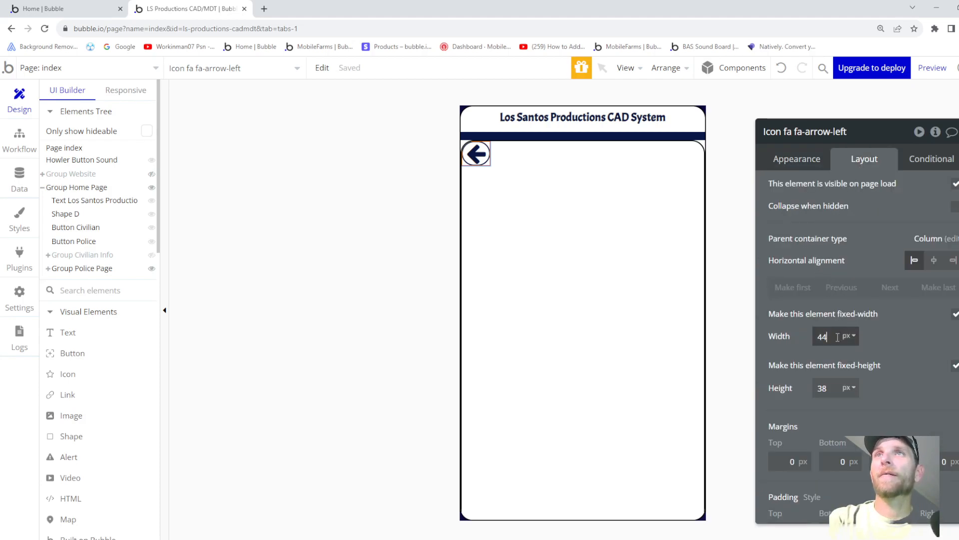
key("Down")
key("Down")
key("Down")
key("Down")
left_click(828, 388)
key("Up")
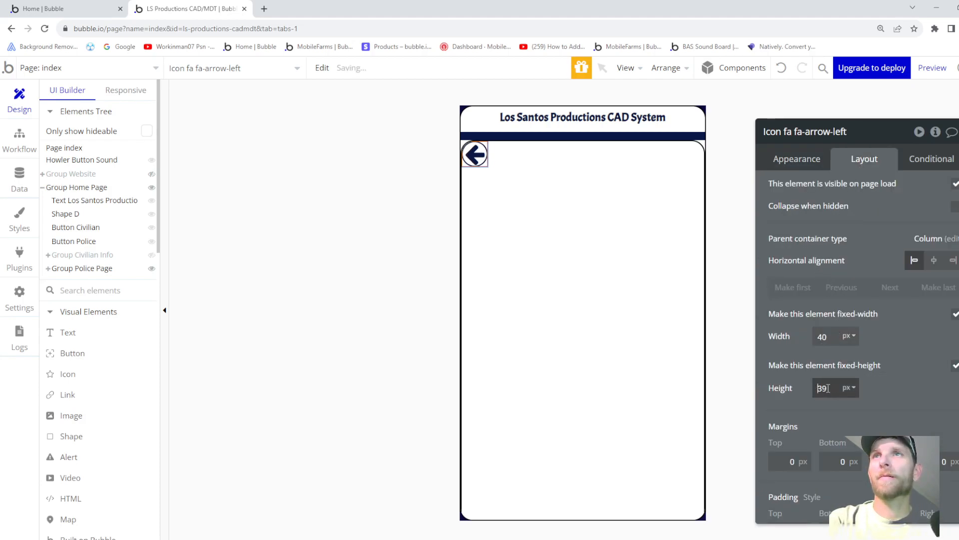
key("Up")
left_click(791, 462)
type("4")
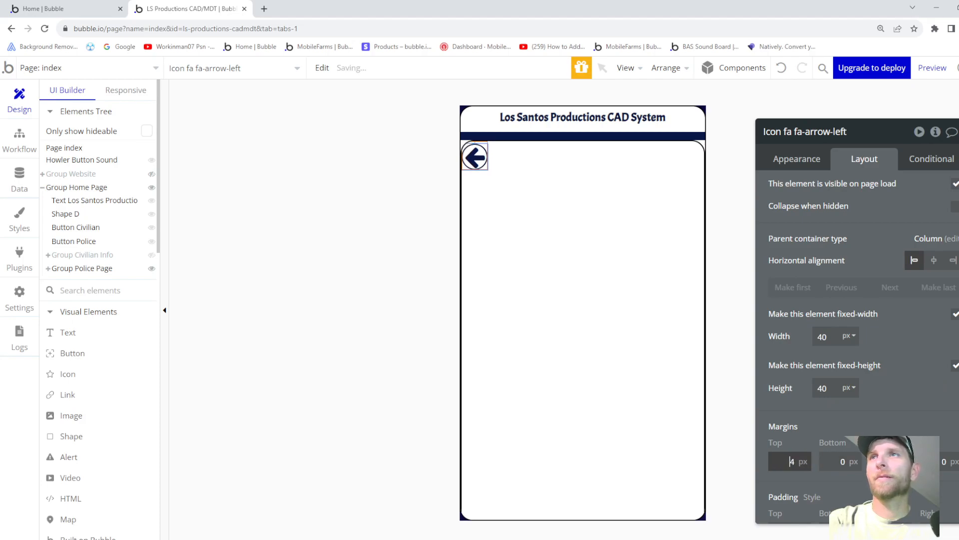
key("Up")
left_click(891, 462)
key("Up")
key("Up")
key("Up")
key("Up")
key("Up")
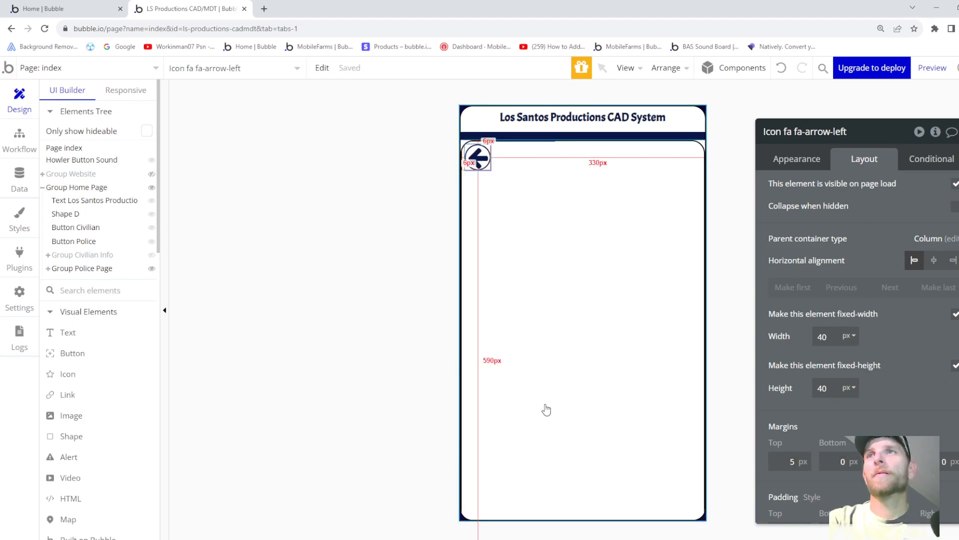
scroll(829, 388, "down", 1)
scroll(829, 391, "up", 1)
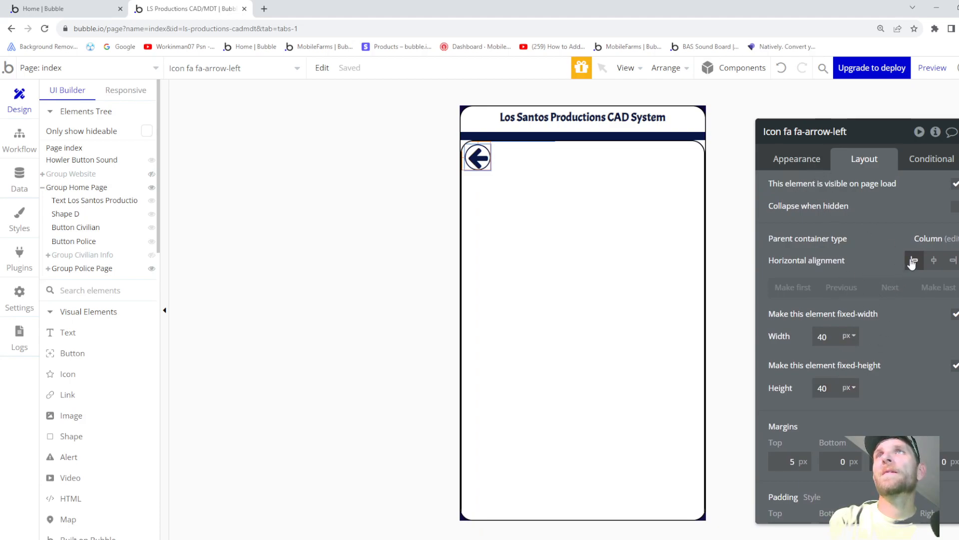
- Rename the icon to Icon Back Police Page
left_click(849, 131)
left_click_drag(853, 131, 787, 126)
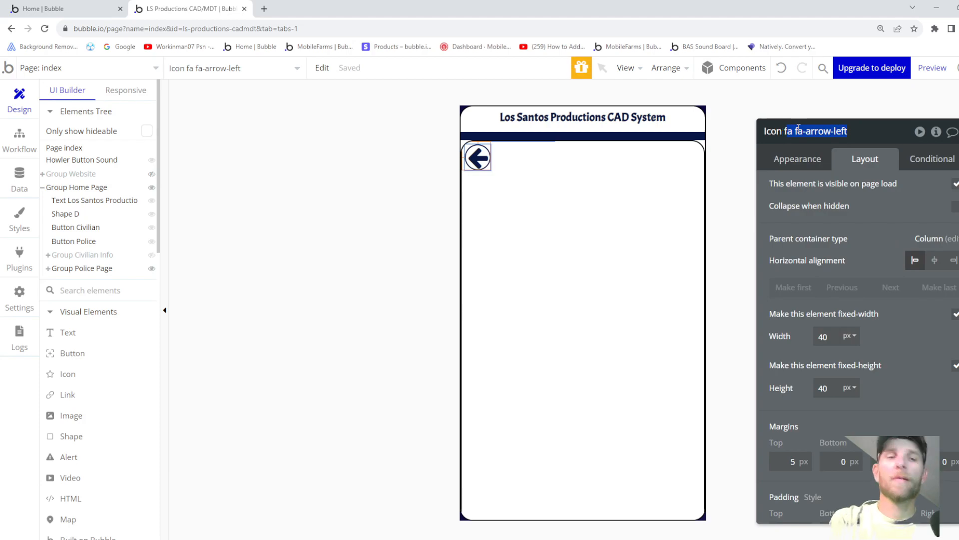
key("BackSpace")
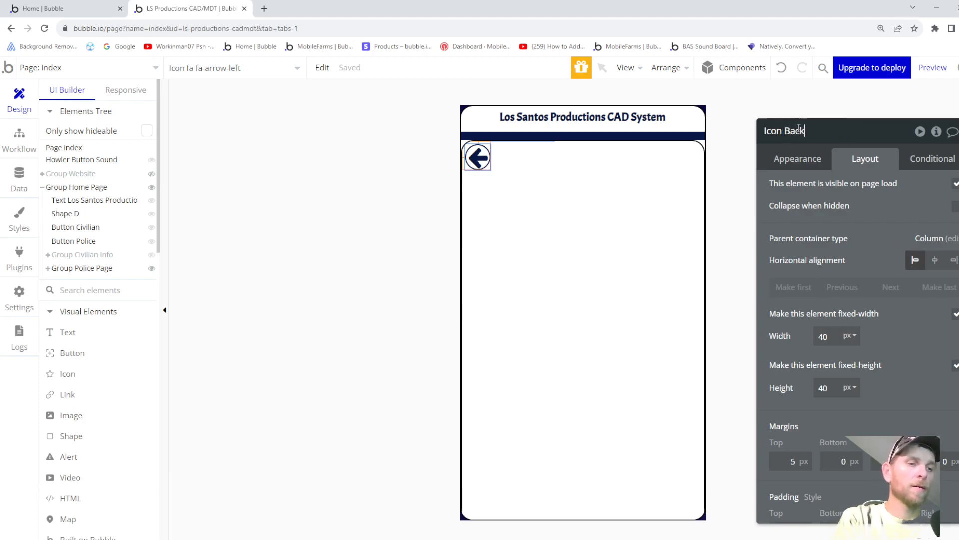
type("Back Police Page")
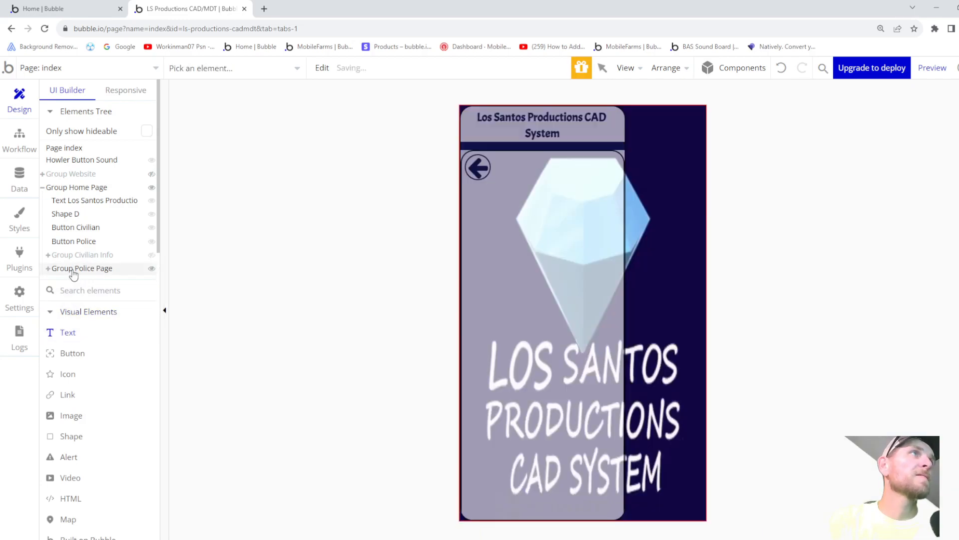
- Add a text element reading 'Police Department' at the top of Group Police Page
left_click(75, 268)
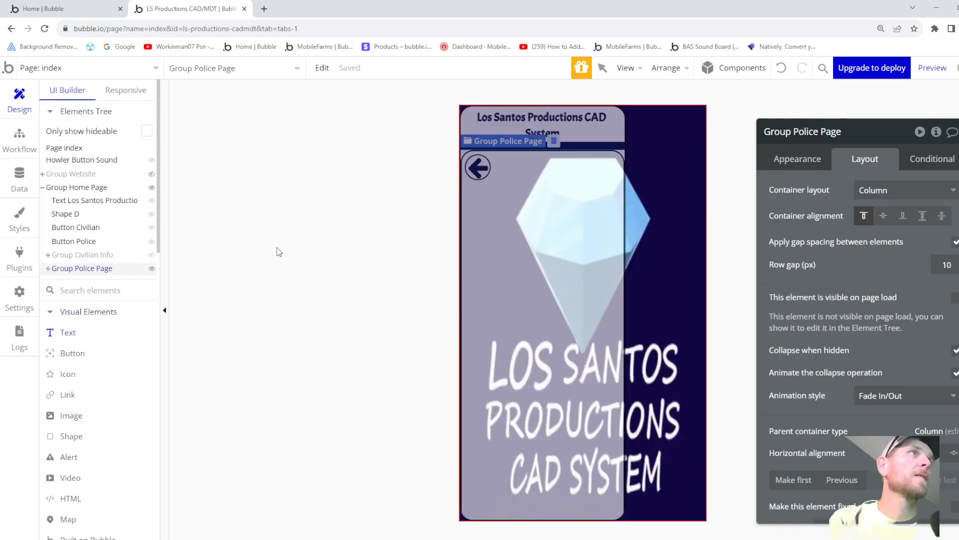
left_click_drag(531, 142, 641, 172)
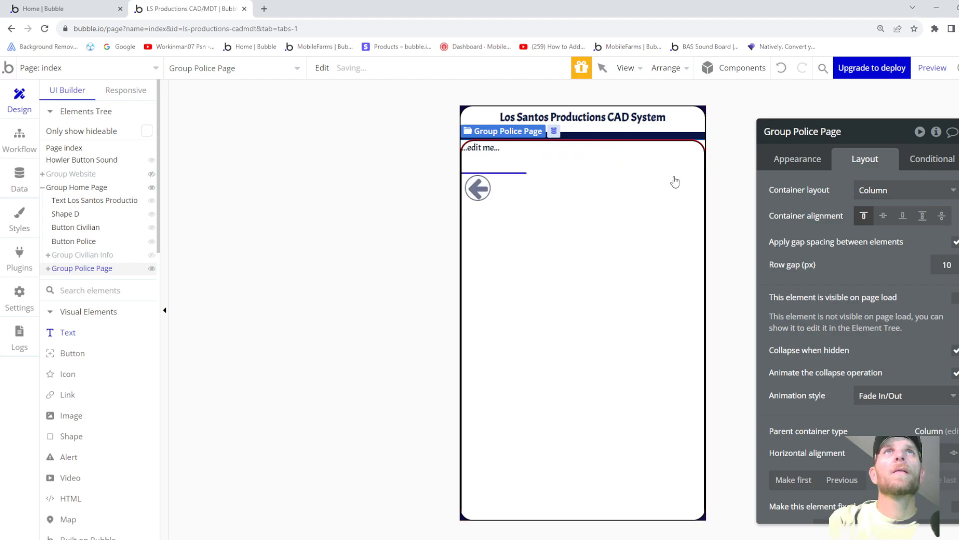
type("Police De")
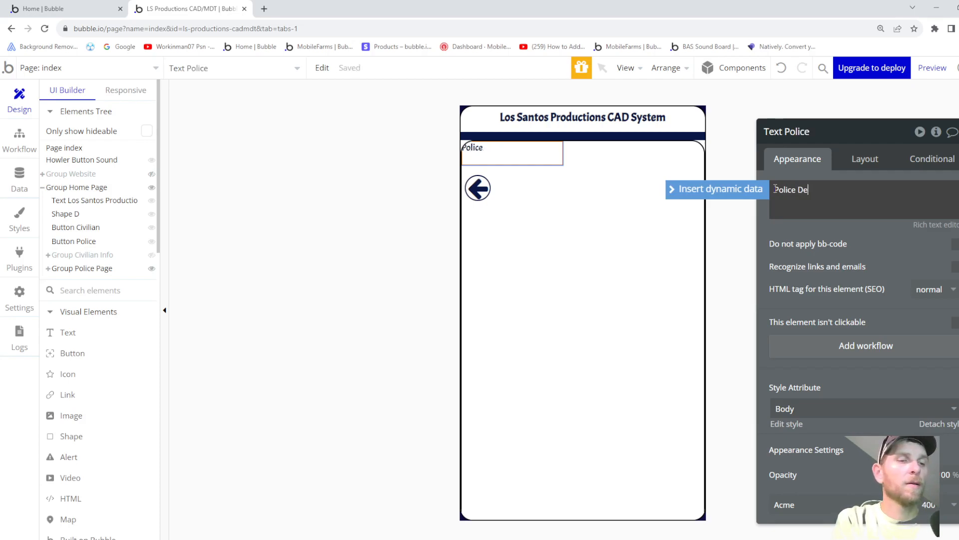
type("part")
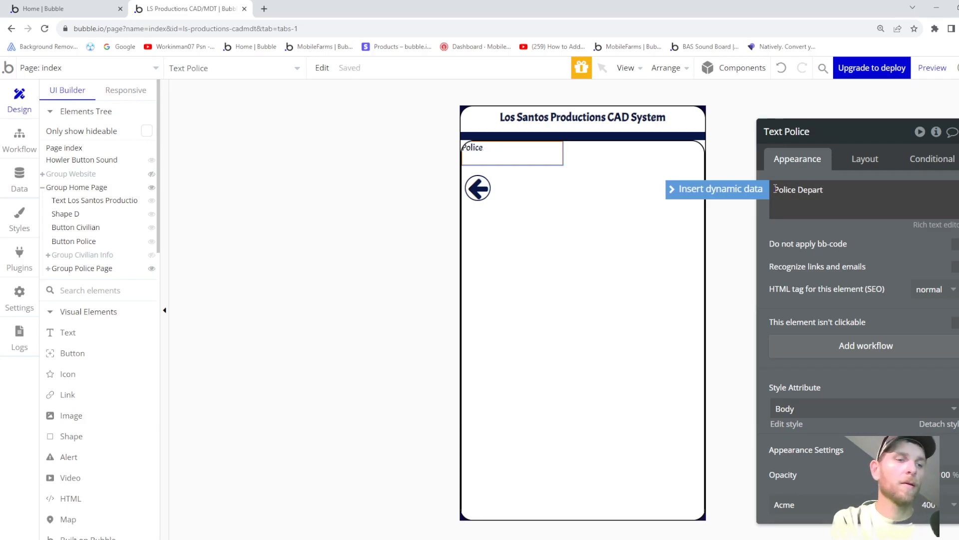
type("ment")
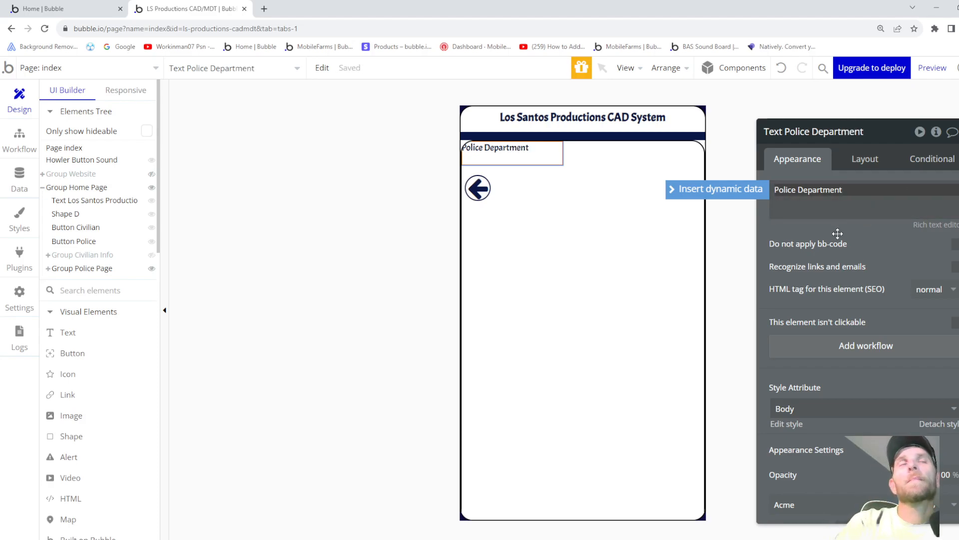
left_click(838, 233)
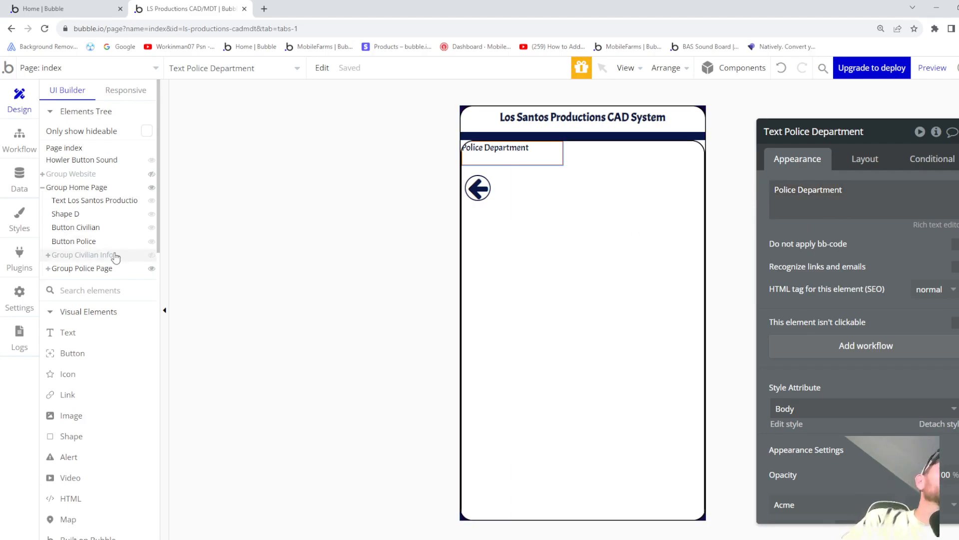
- Move the back icon above the Police Department text, then go to the Data tab
left_click(48, 269)
left_click_drag(95, 302, 93, 279)
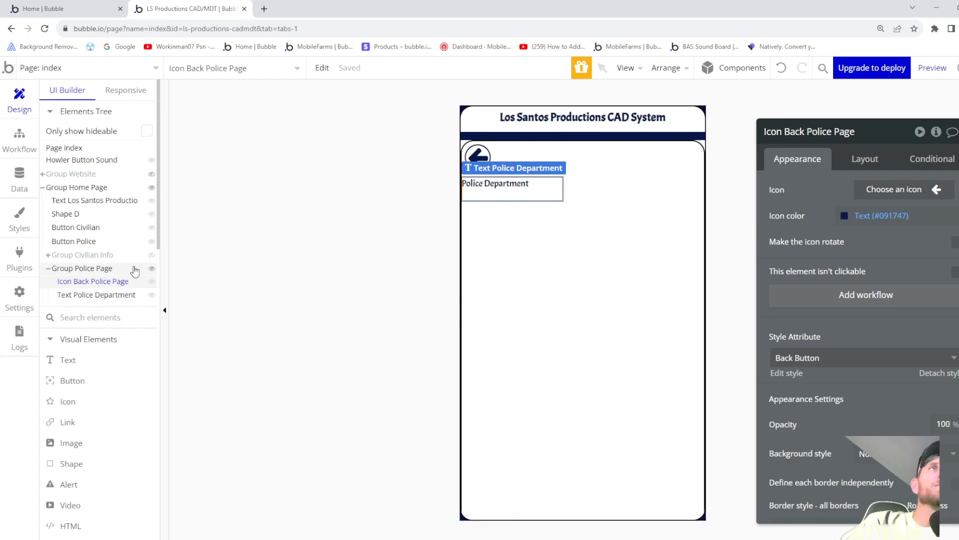
left_click(21, 185)
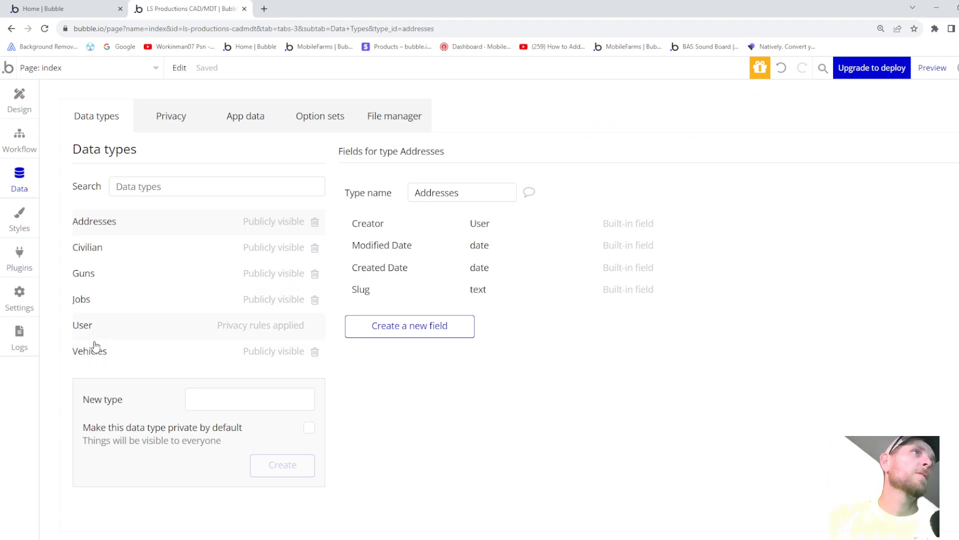
- Create the Police Department data type with a yes / no field Sandy Shores
left_click(216, 402)
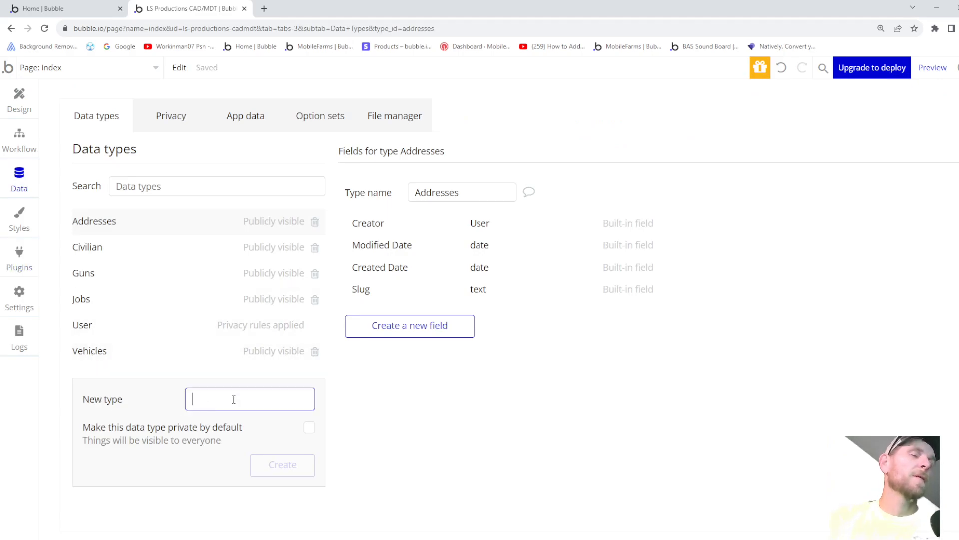
type("P")
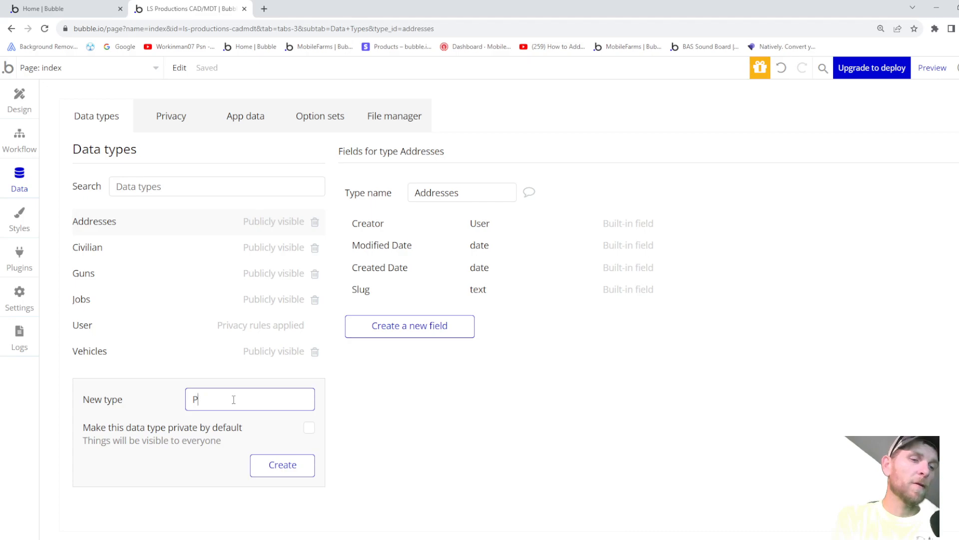
type("olice")
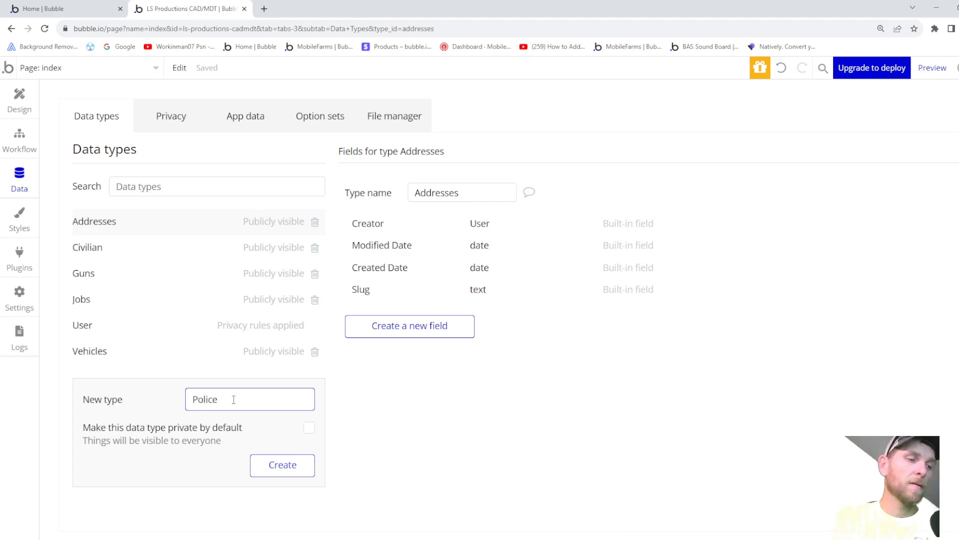
type(" Depar")
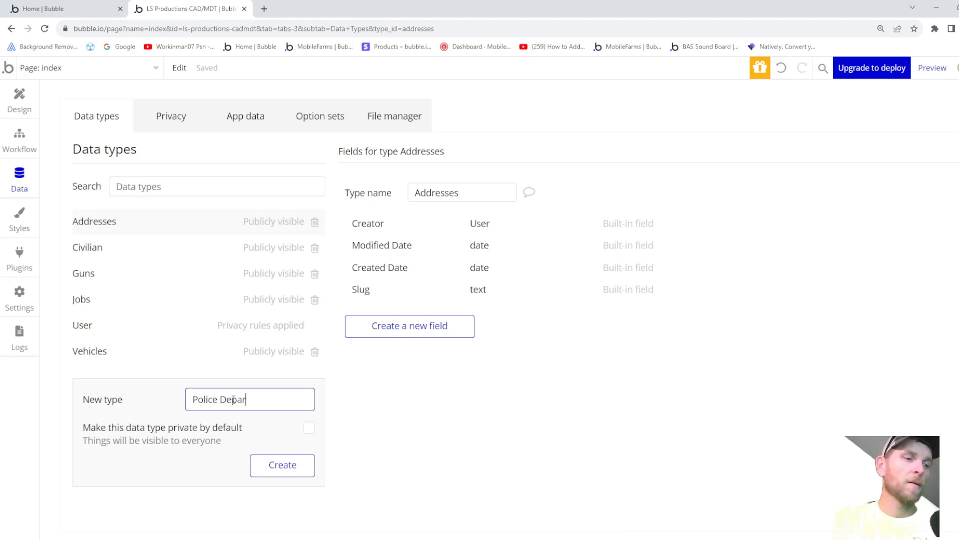
type("tment")
key("Return")
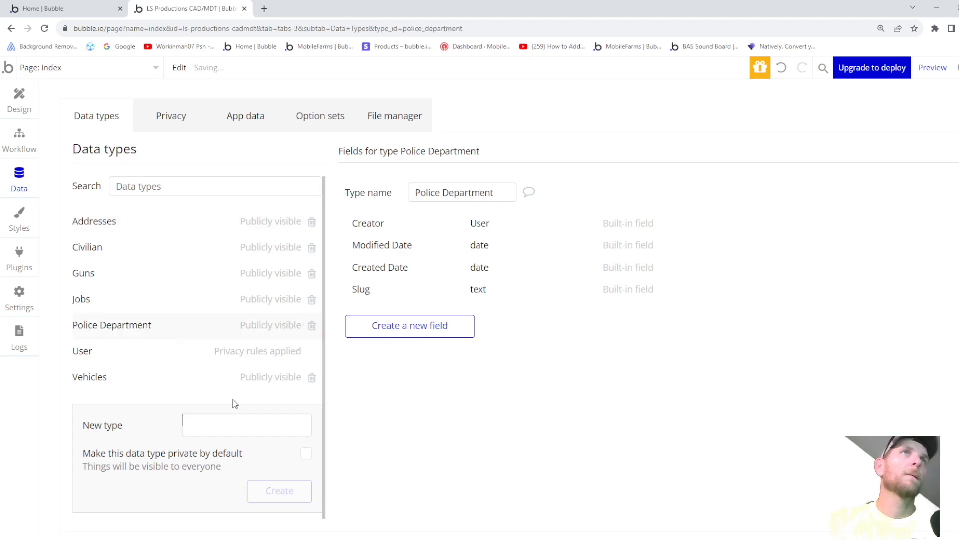
left_click(386, 333)
type("Sandy")
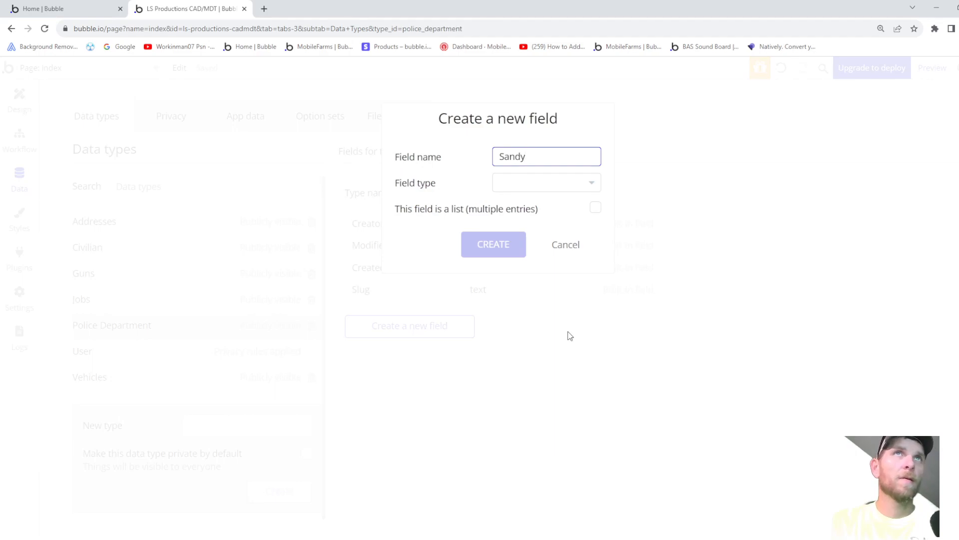
type(" Shores")
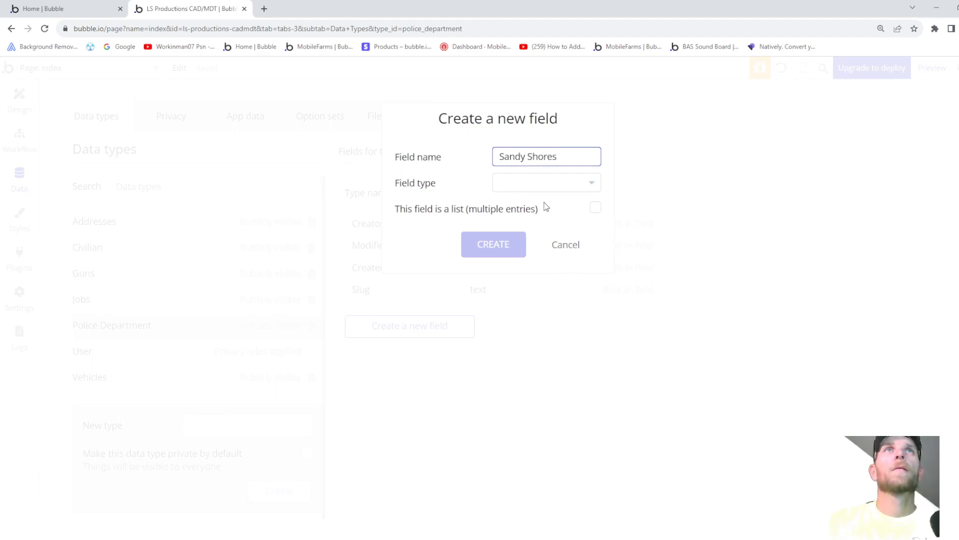
left_click(544, 184)
scroll(538, 322, "down", 1)
scroll(538, 326, "down", 1)
left_click(528, 360)
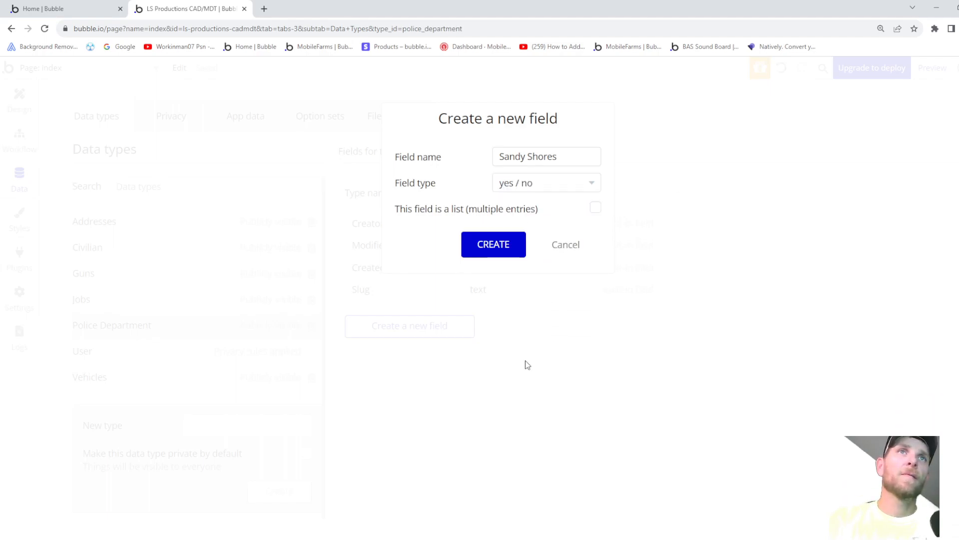
left_click(495, 245)
- Add a yes / no field named Paleto Bay
left_click(421, 352)
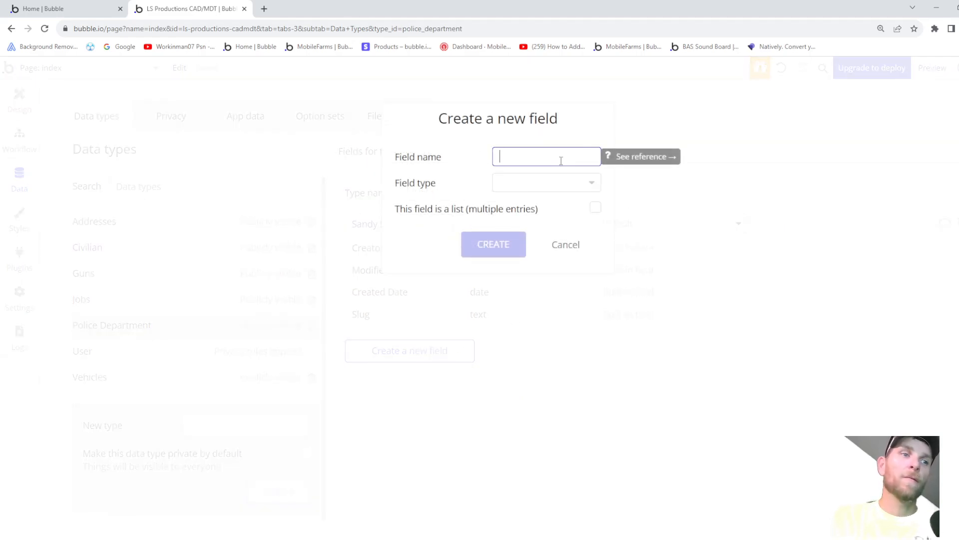
type("Pol")
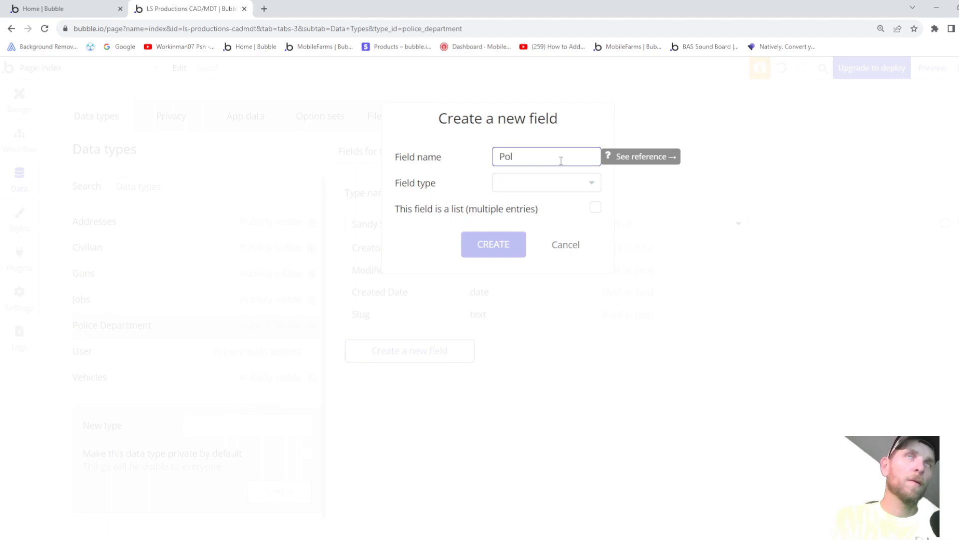
type("eto Bay")
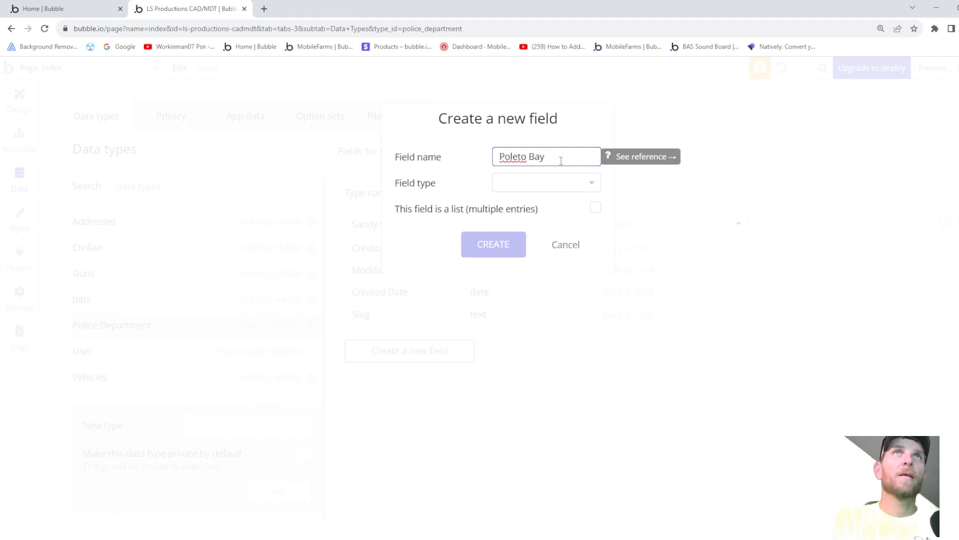
left_click(509, 156)
key("BackSpace")
type("a")
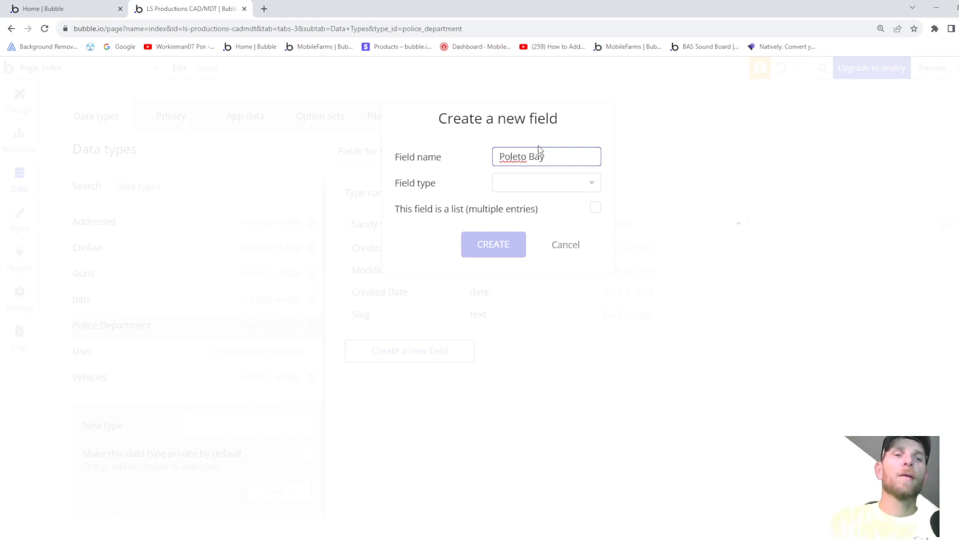
left_click(518, 183)
scroll(550, 295, "down", 4)
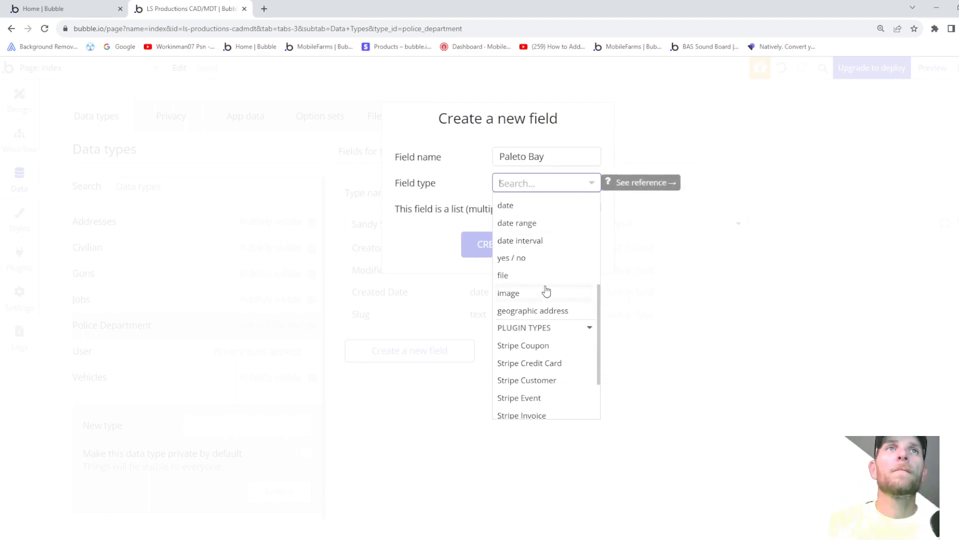
left_click(516, 261)
left_click(494, 245)
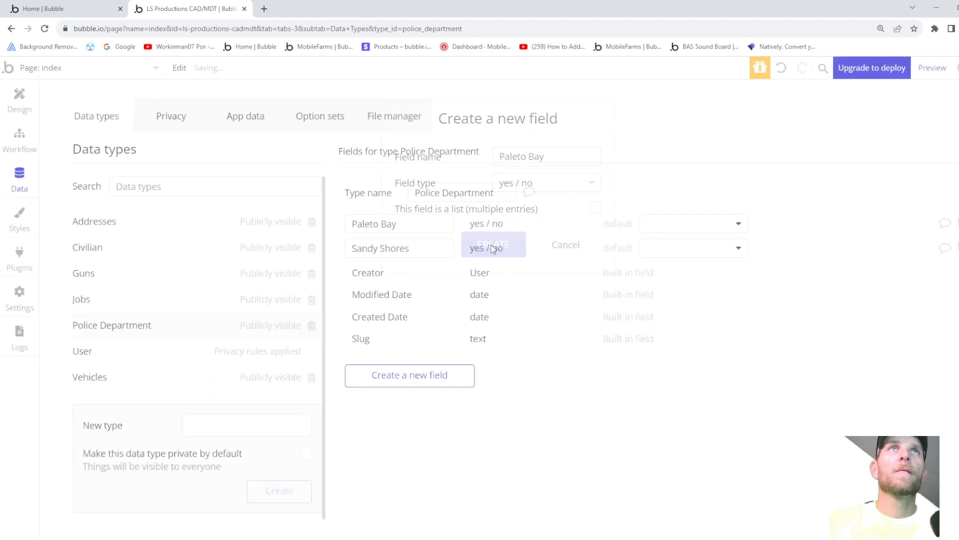
- Add a yes / no field named Mirror Park to Police Department
left_click(410, 376)
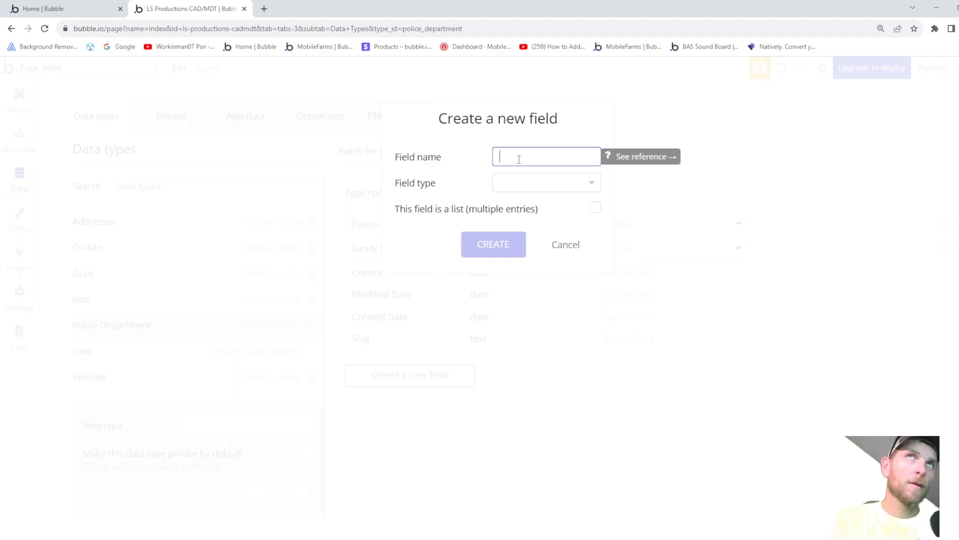
type("Mirror Park")
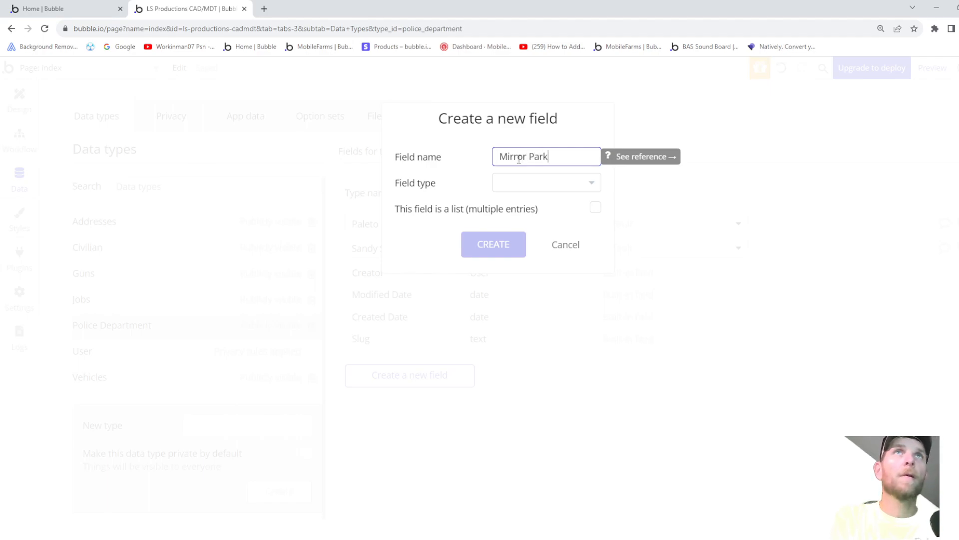
left_click(538, 185)
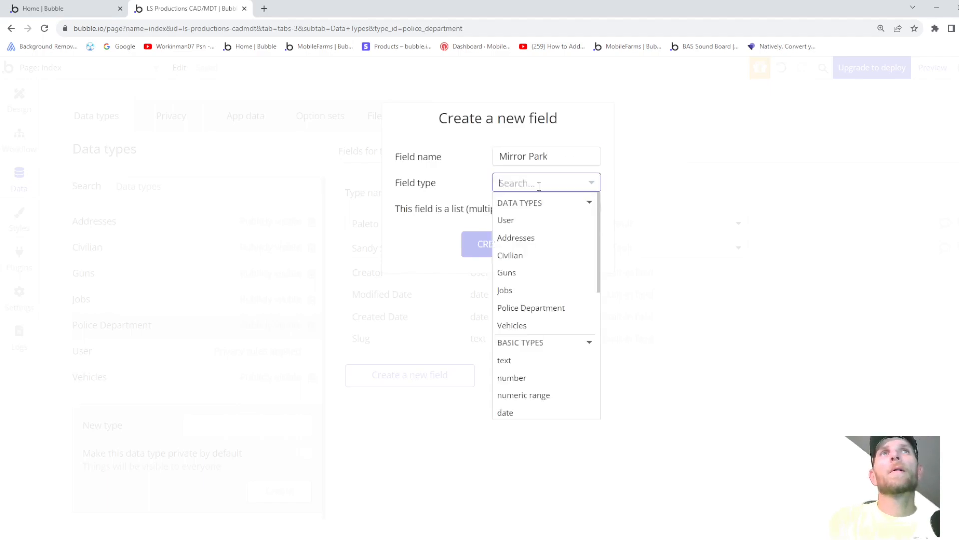
scroll(514, 394, "down", 3)
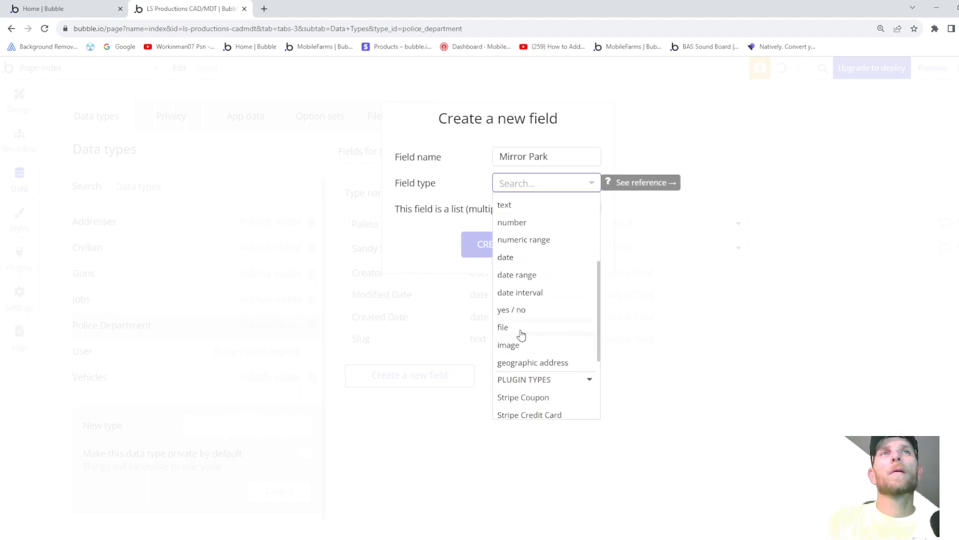
left_click(515, 310)
left_click(492, 245)
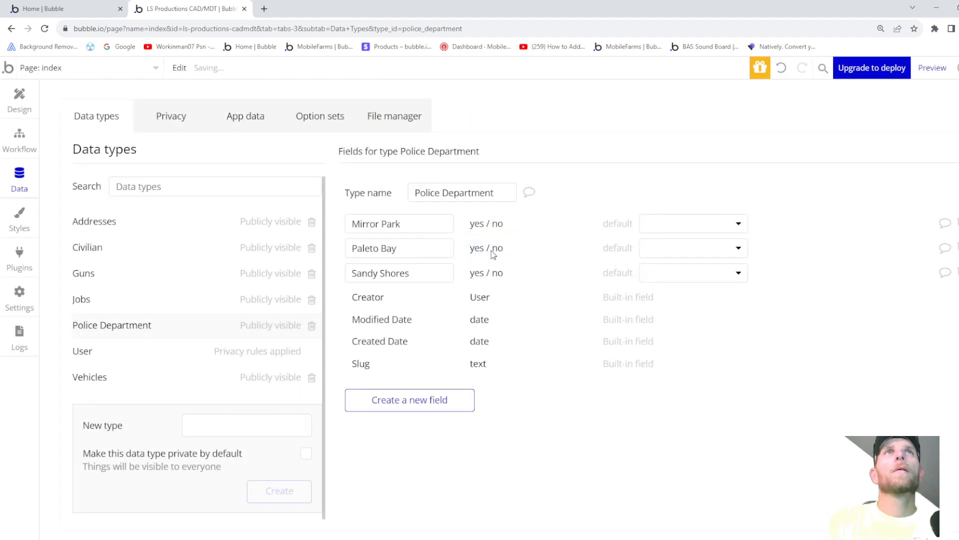
- Add a yes / no field named Vinewood
left_click(394, 402)
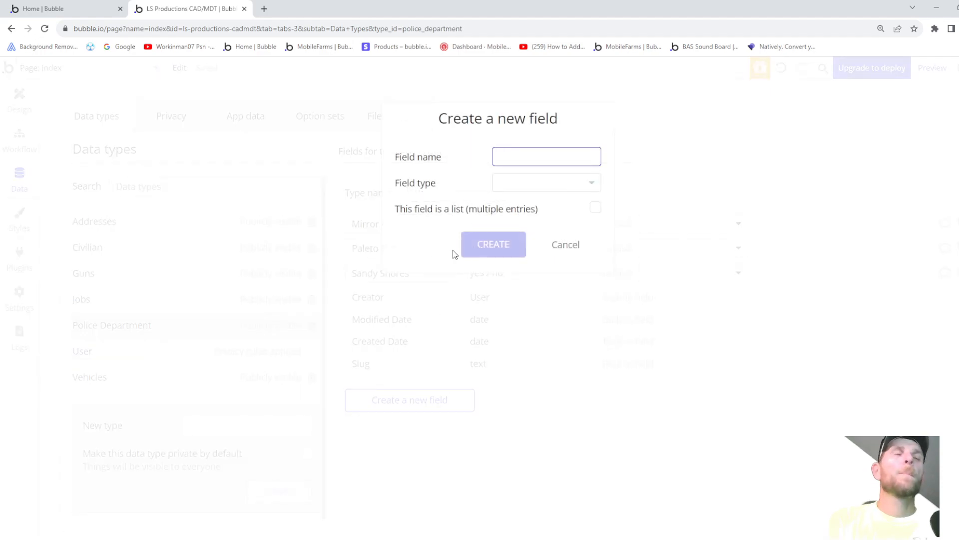
type("Vinewood")
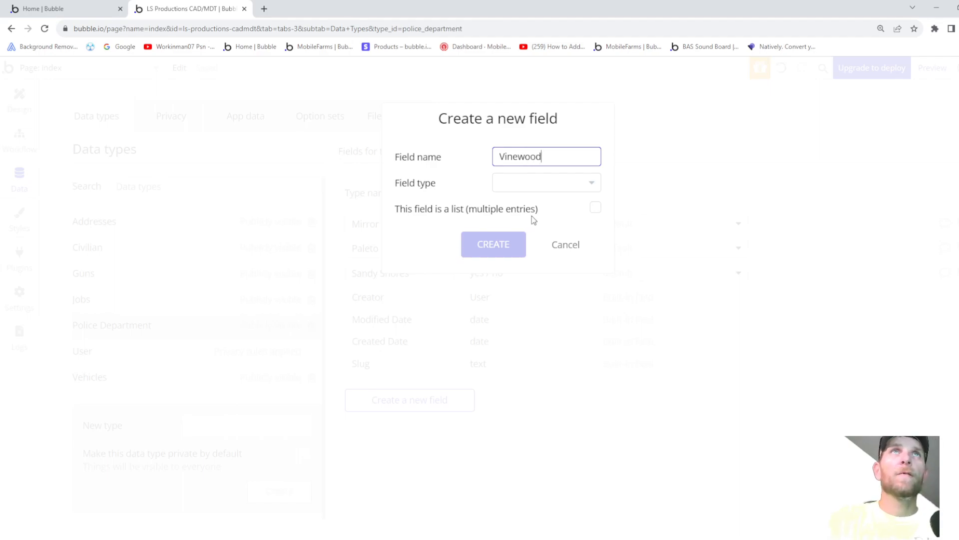
left_click(540, 189)
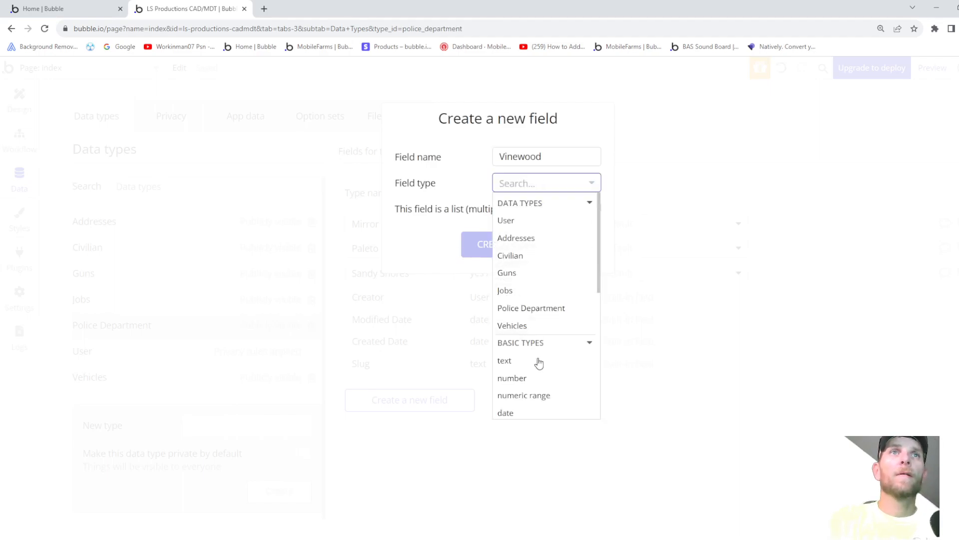
scroll(537, 364, "down", 2)
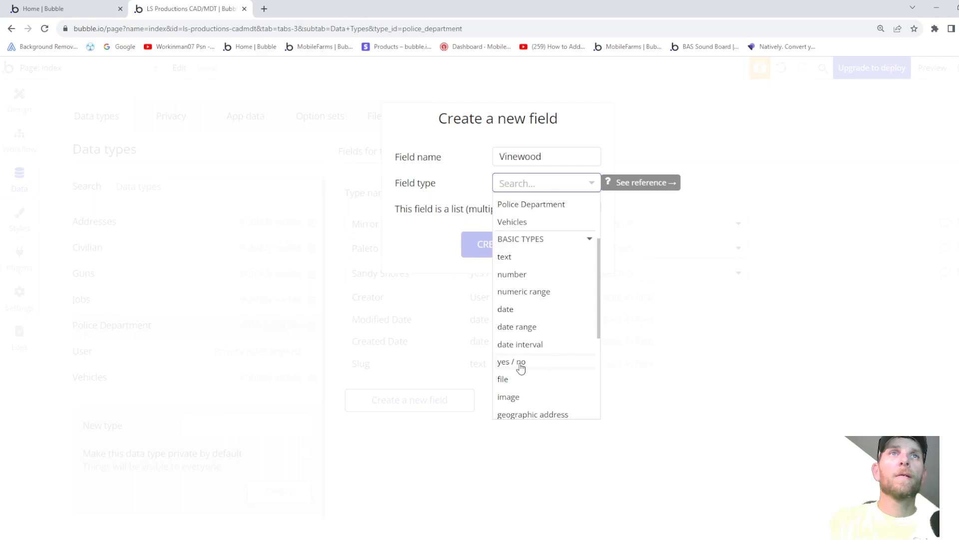
left_click(520, 365)
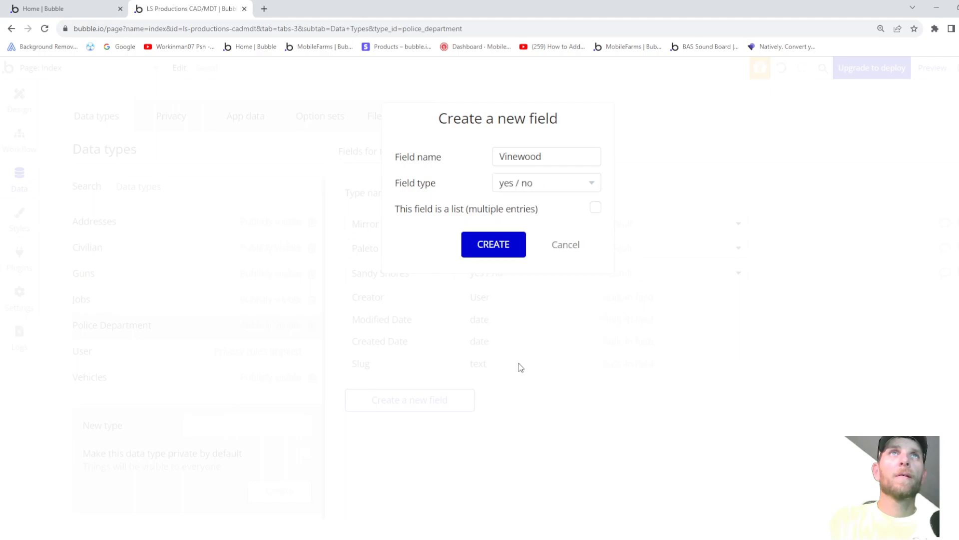
left_click(487, 253)
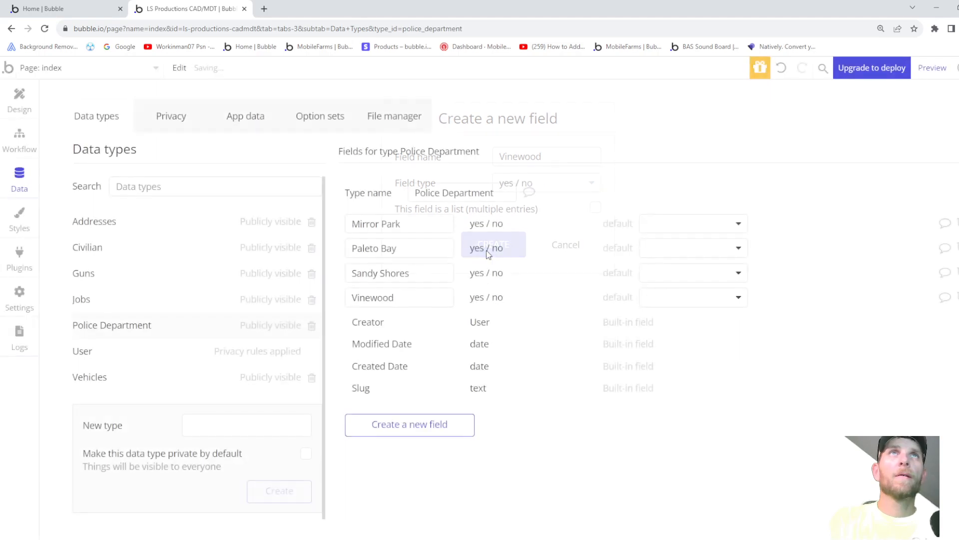
- Open a new browser tab and load Google
left_click(433, 427)
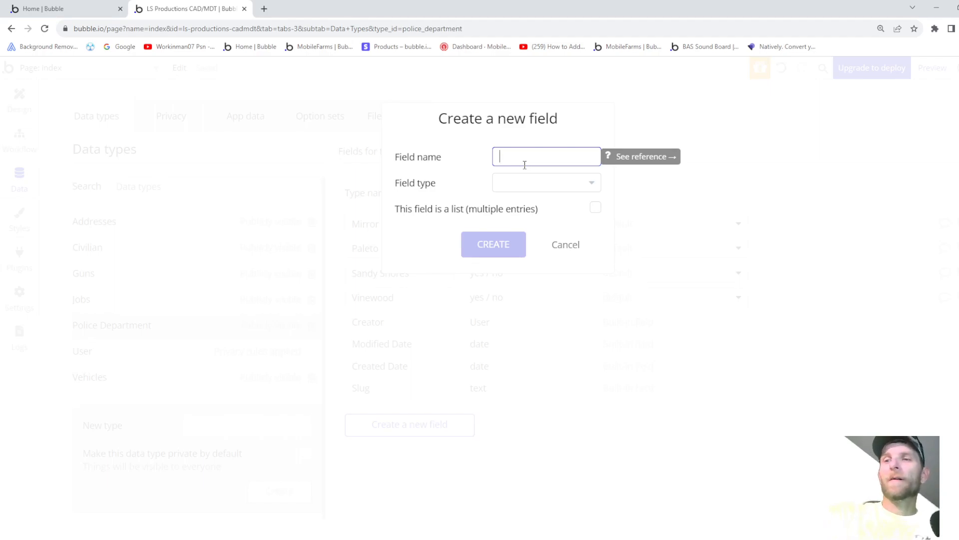
left_click(264, 9)
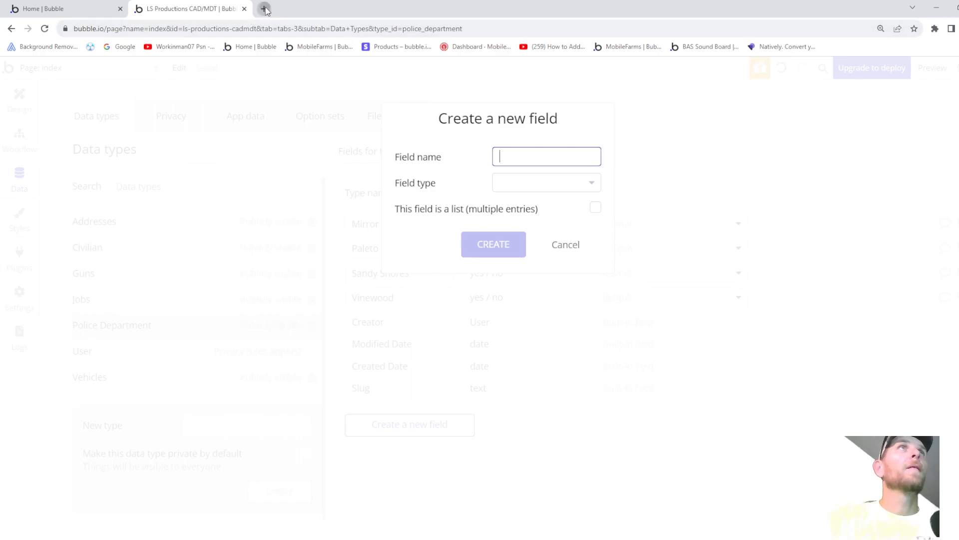
left_click(120, 47)
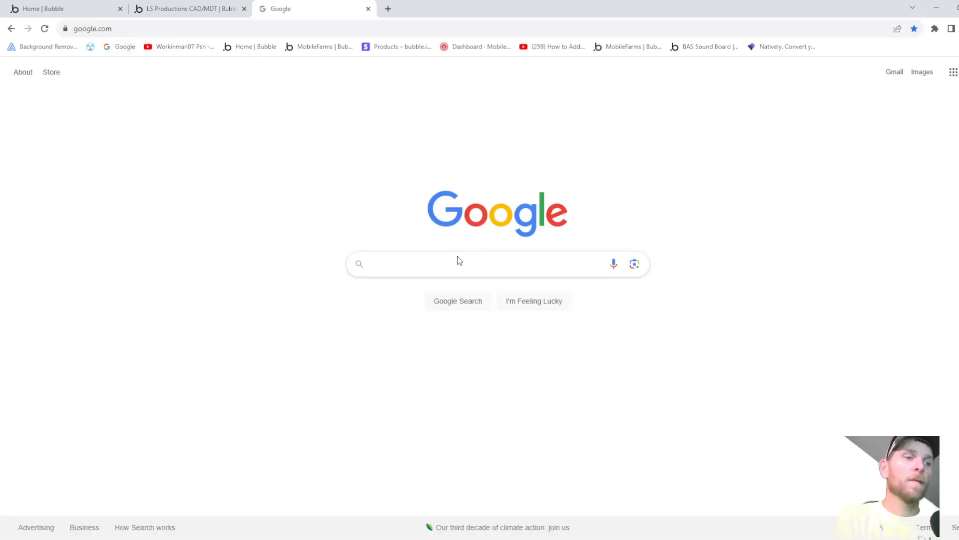
- Search Google for 'GTAV Los Santos Citys'
type("GTAV")
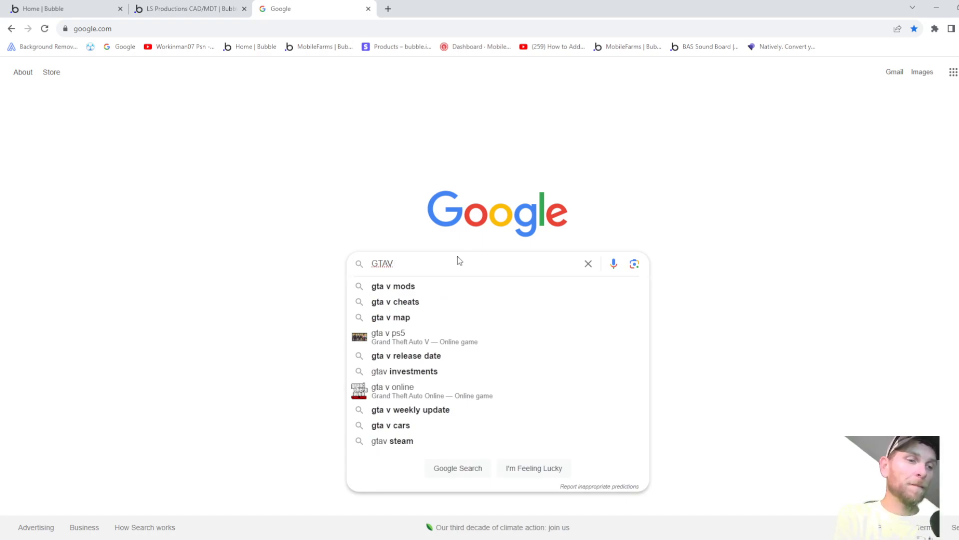
type("l")
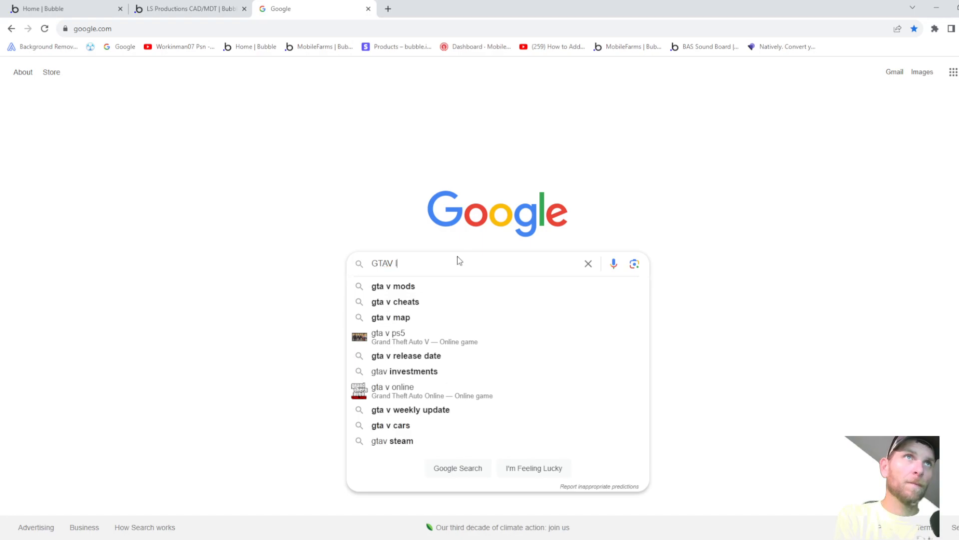
key("BackSpace")
type("Los")
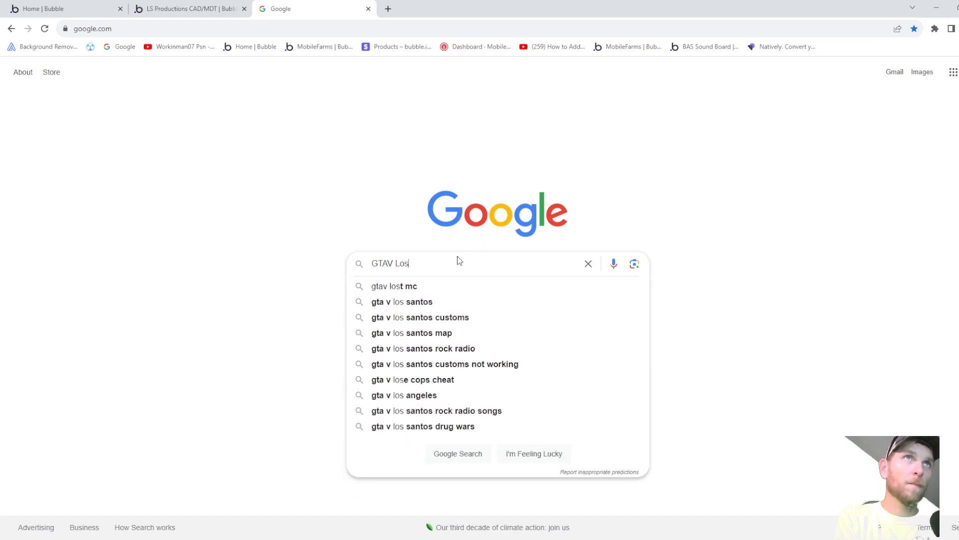
type(" Santos ")
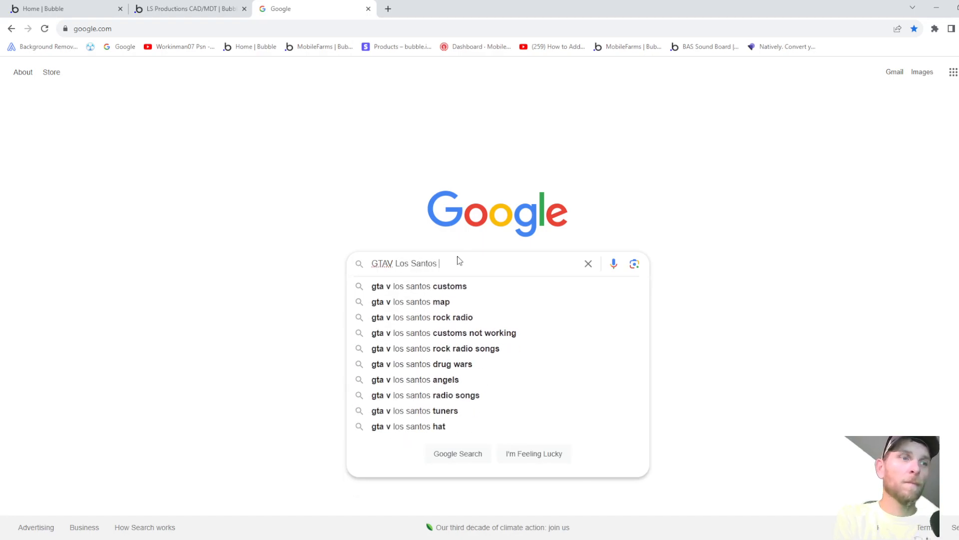
type("Citys")
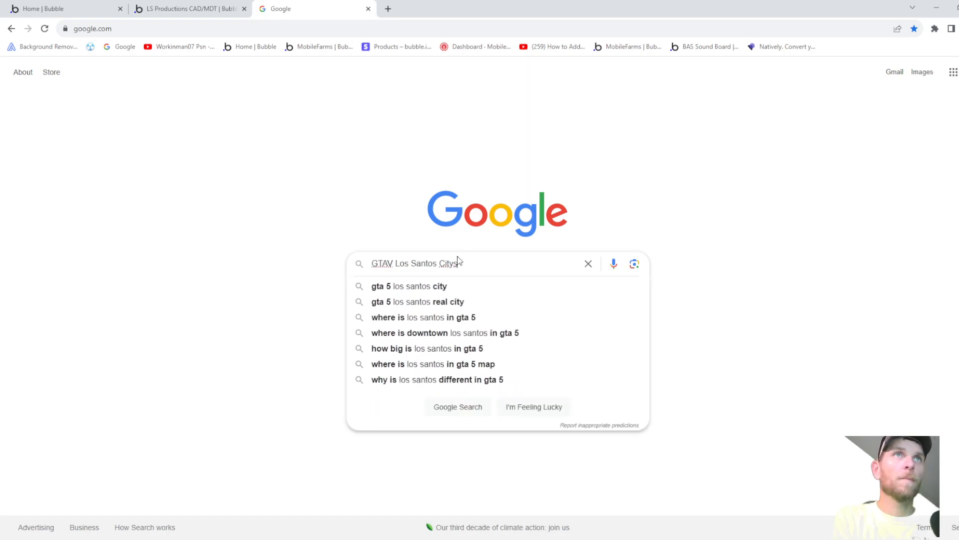
key("Return")
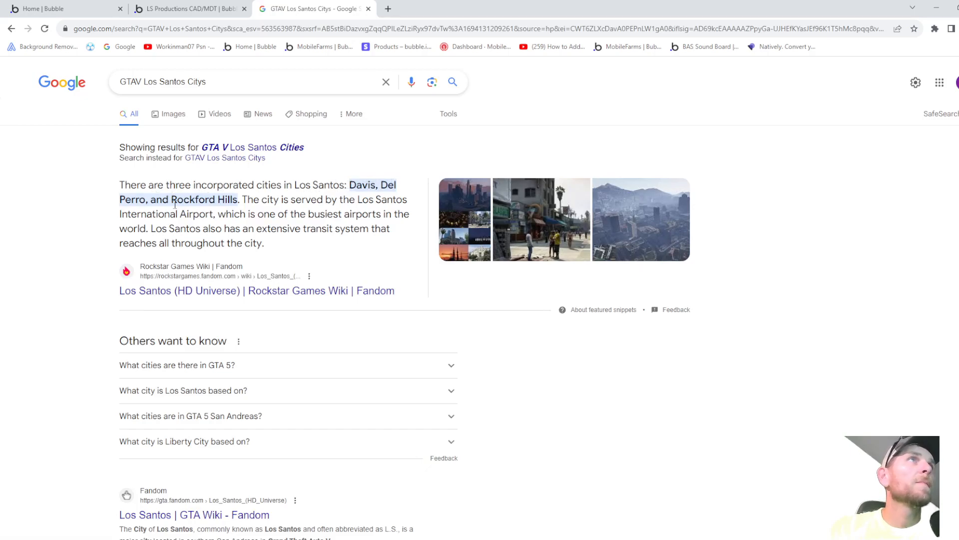
- Add a yes/no field named 'Davis PD' to the Police Department data type
left_click(190, 10)
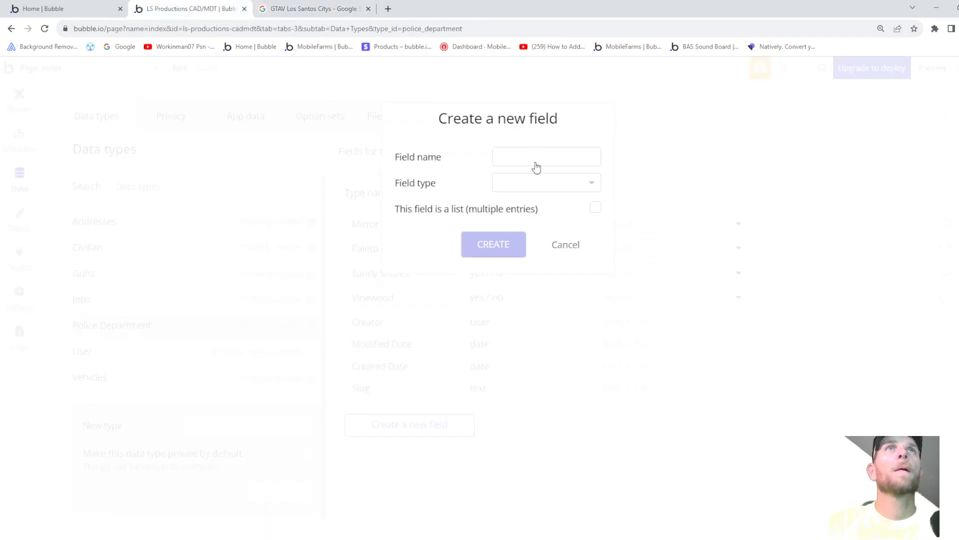
left_click(533, 154)
type("Davis")
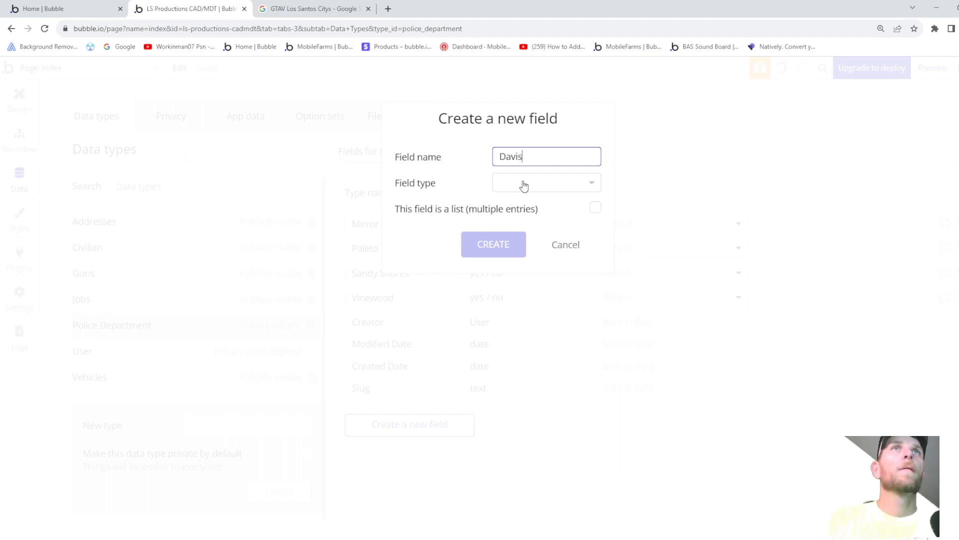
type(" PD")
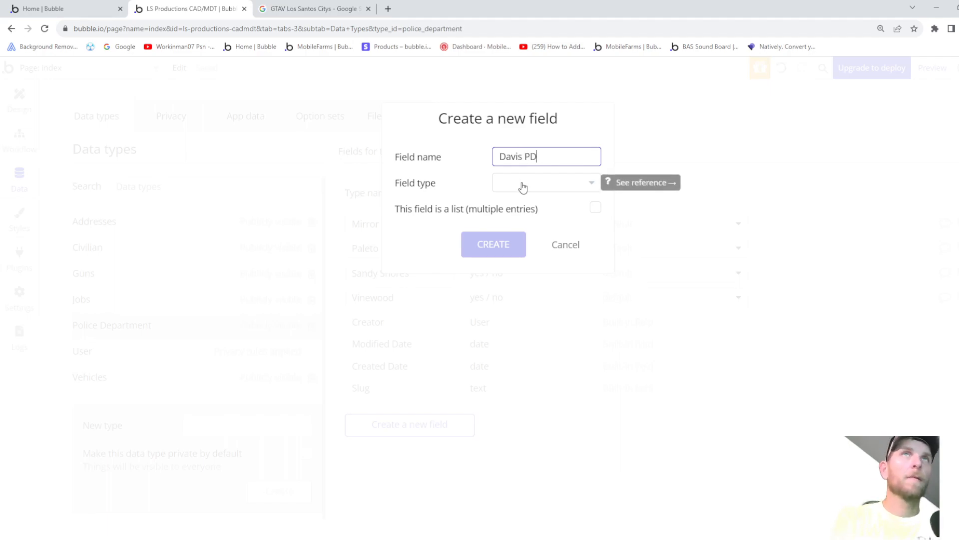
left_click(522, 186)
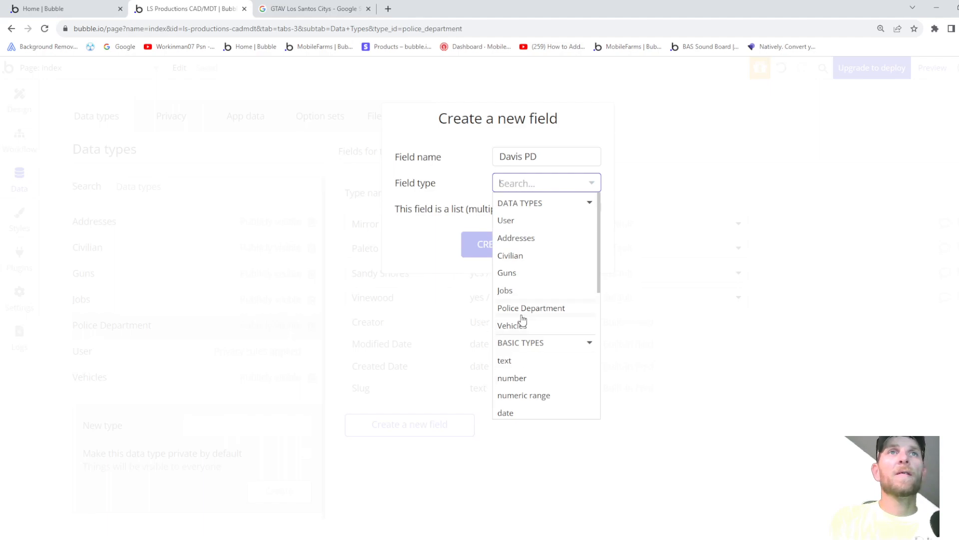
scroll(520, 317, "down", 4)
left_click(522, 258)
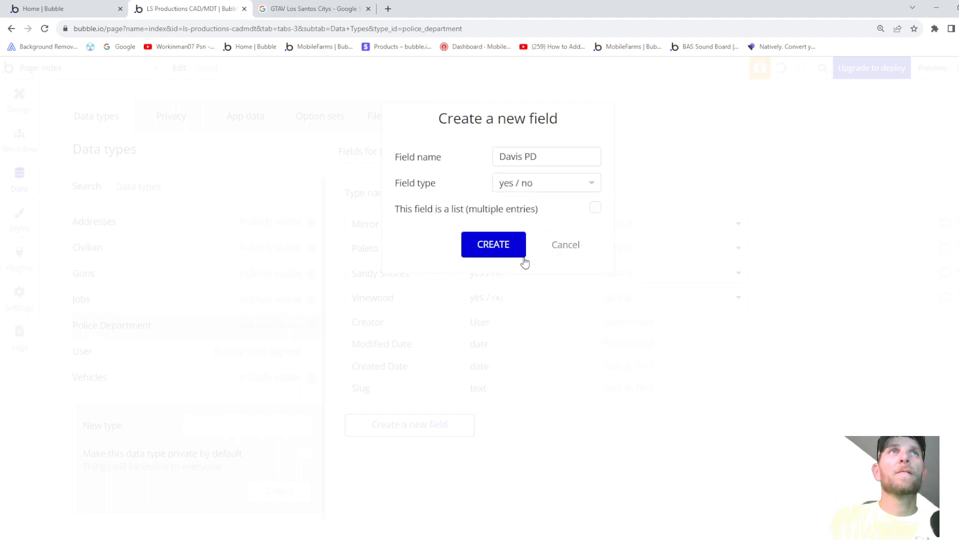
left_click(500, 245)
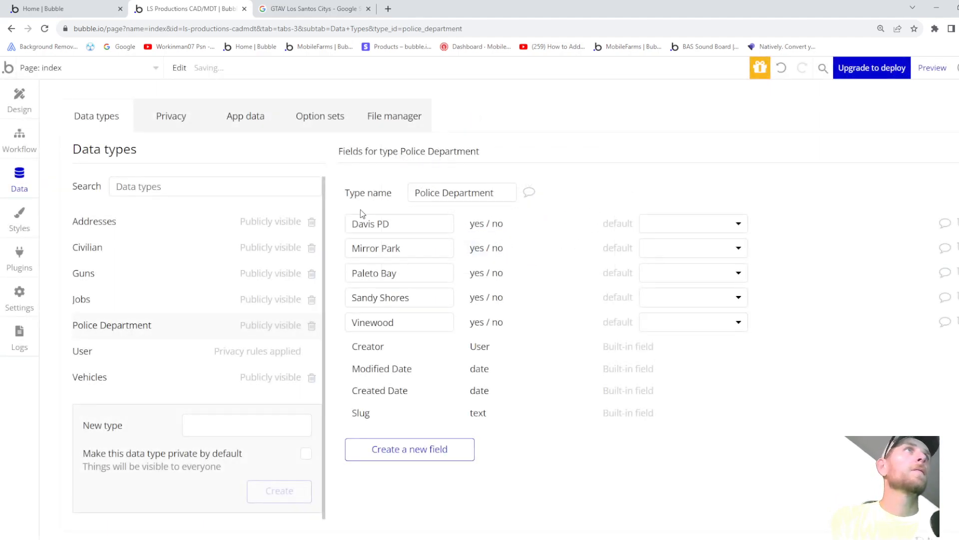
- Add a yes/no field named 'Dell Perro PD' after checking the Los Santos search results
left_click(283, 10)
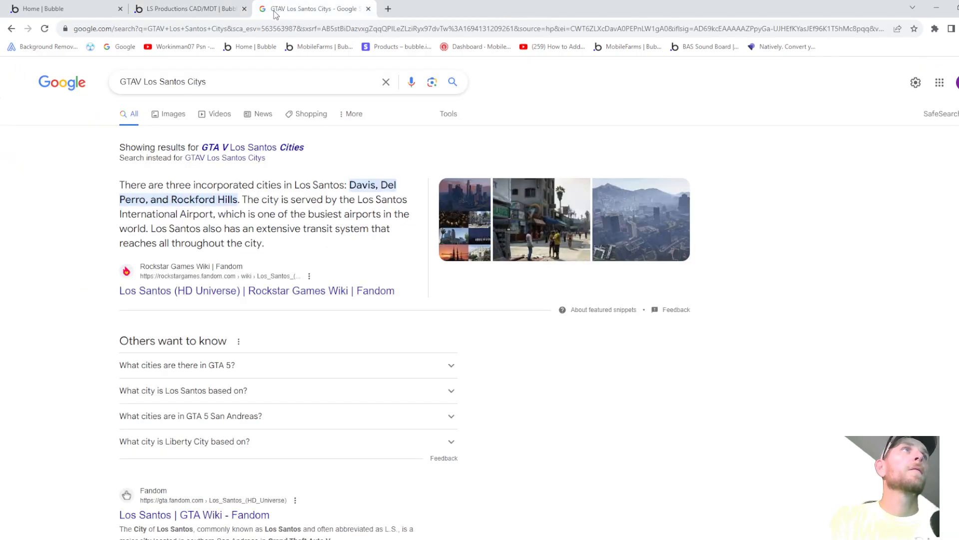
left_click(180, 11)
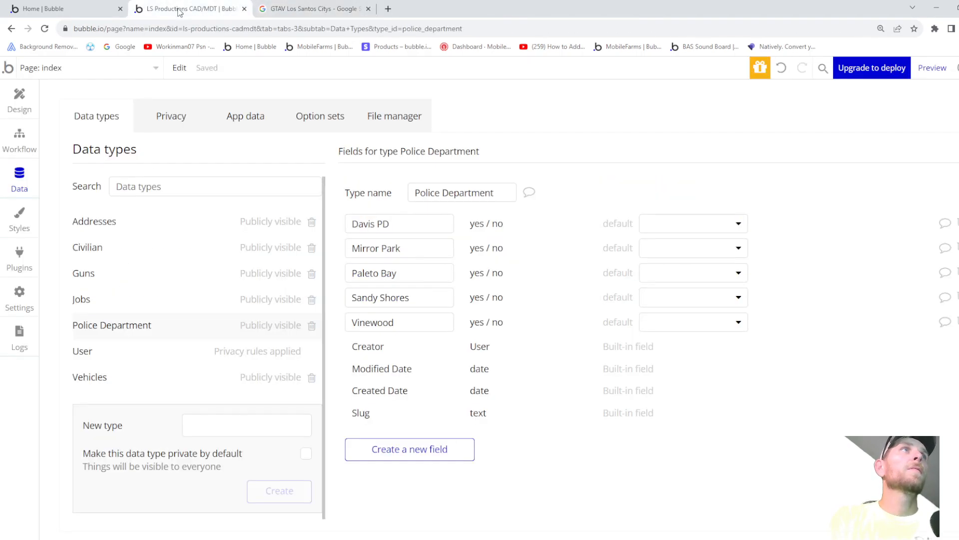
left_click(413, 452)
type("Dell Pe")
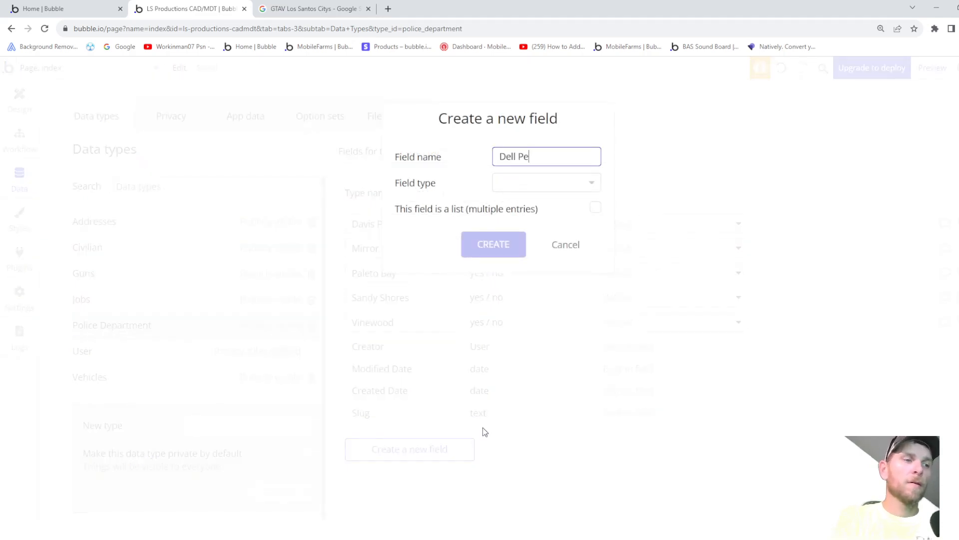
type("rro PD")
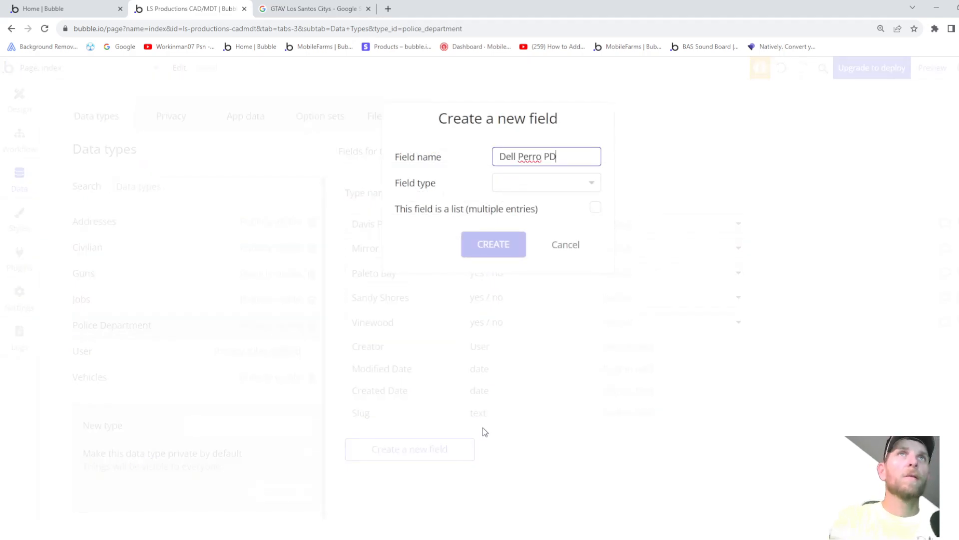
left_click(544, 185)
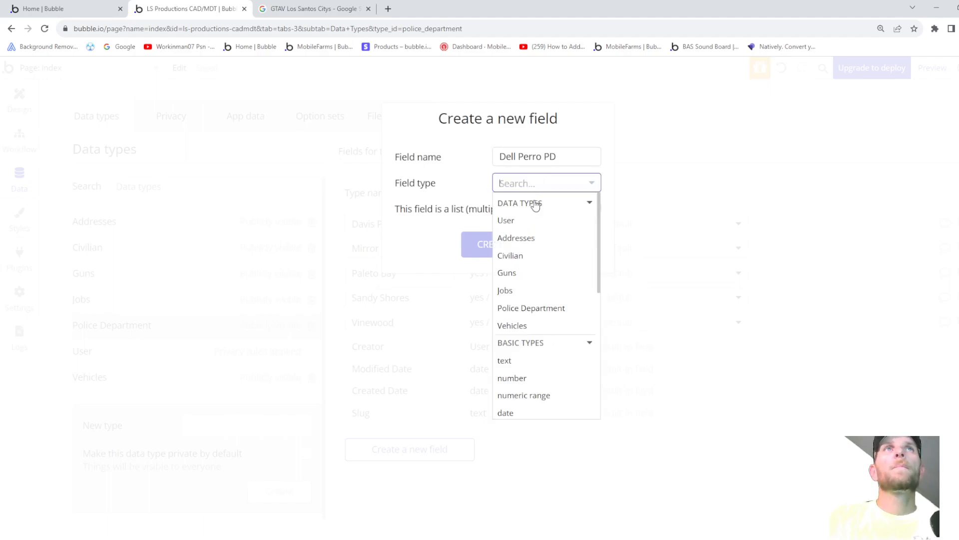
scroll(520, 332, "down", 3)
left_click(521, 320)
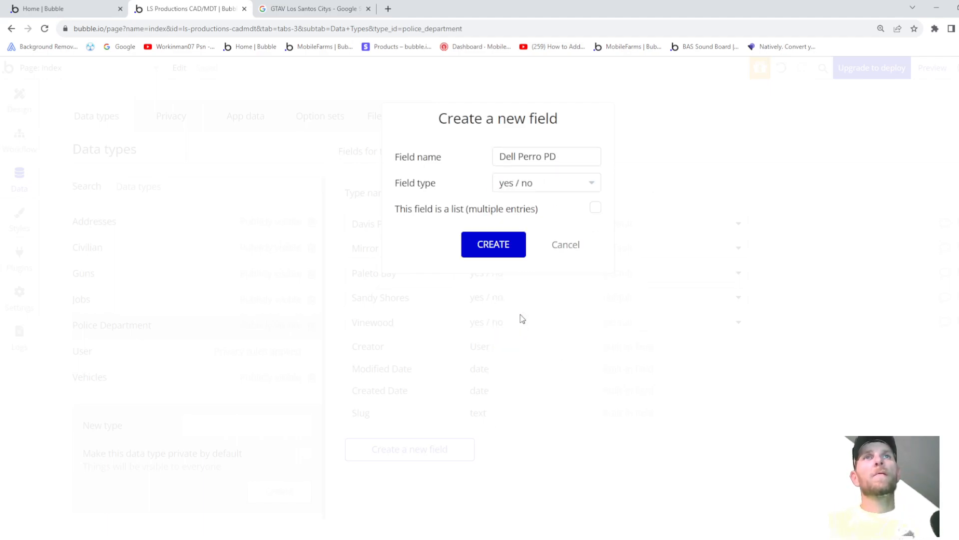
left_click(496, 245)
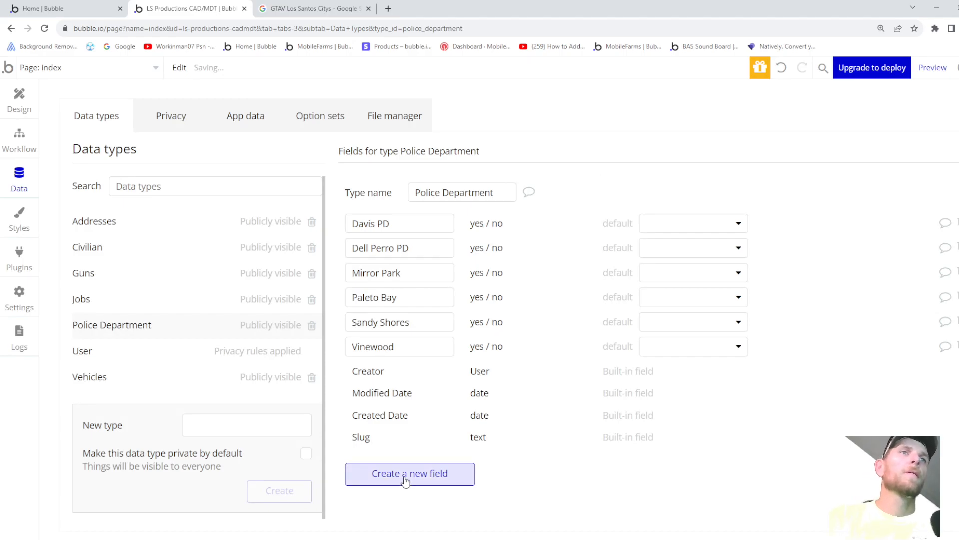
- Add a yes/no field named 'Rockford Hills PD' to Police Department
left_click(321, 10)
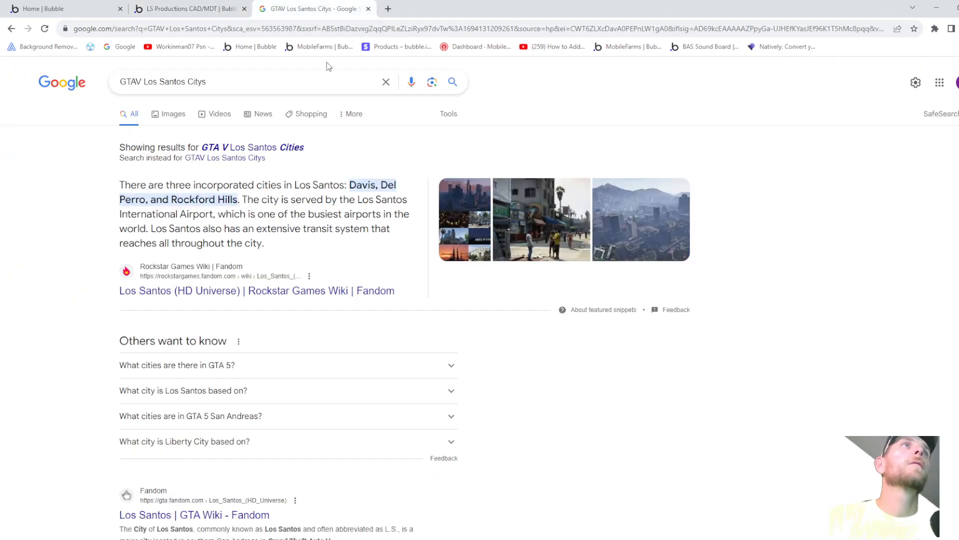
left_click(209, 10)
left_click(438, 469)
type("Roc")
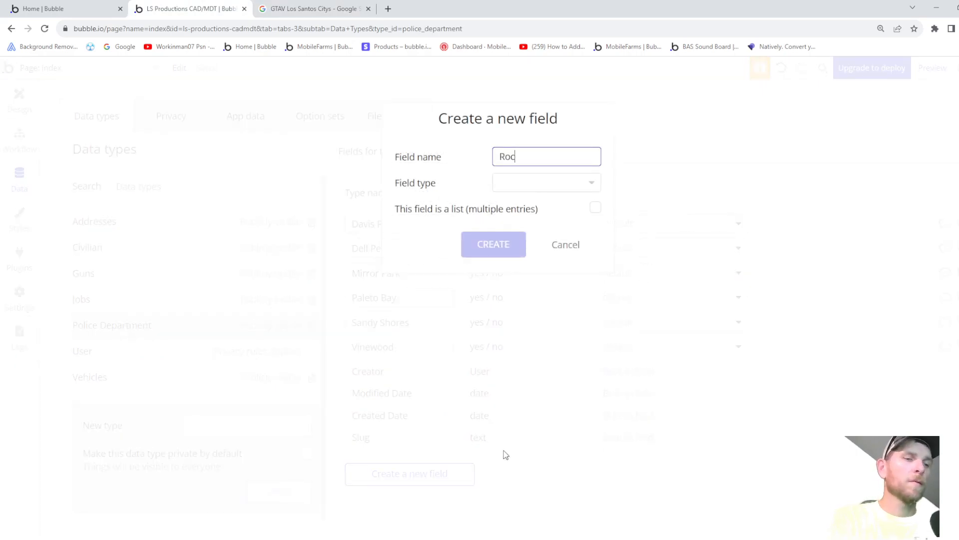
type("kford Hi")
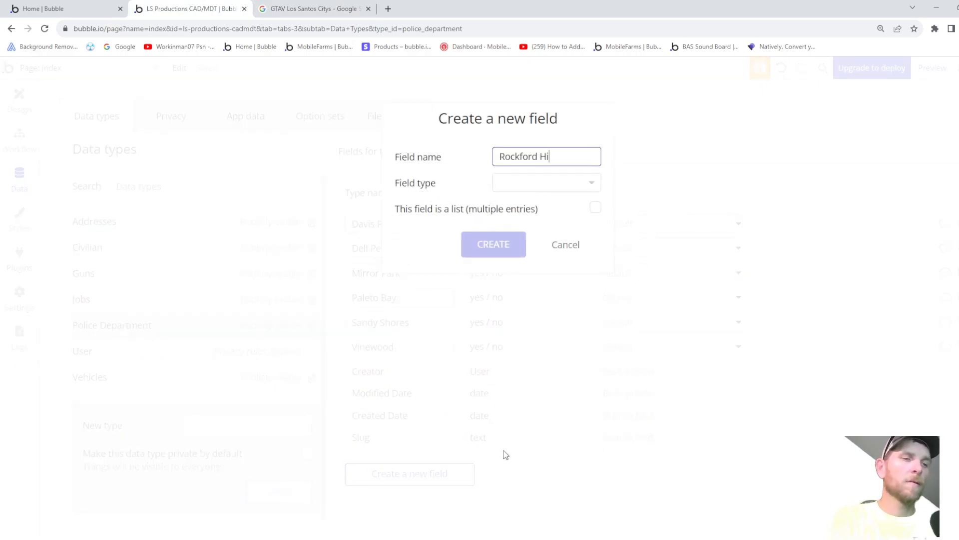
type("lls PD")
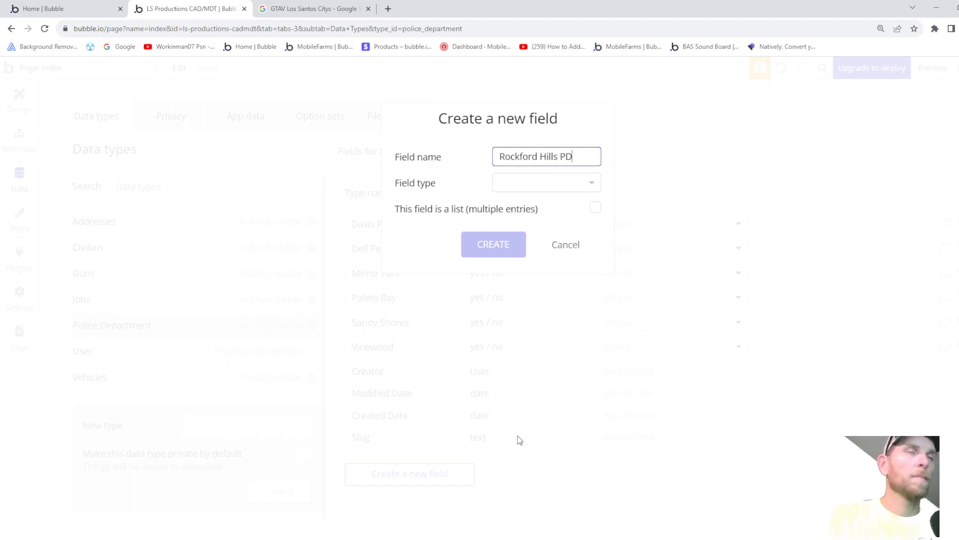
left_click(534, 193)
scroll(537, 310, "down", 3)
left_click(528, 363)
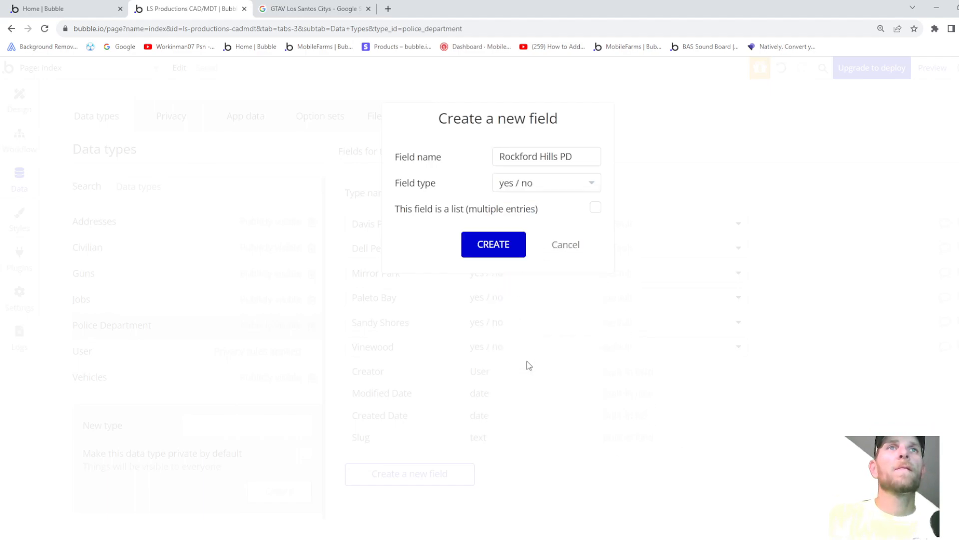
left_click(484, 244)
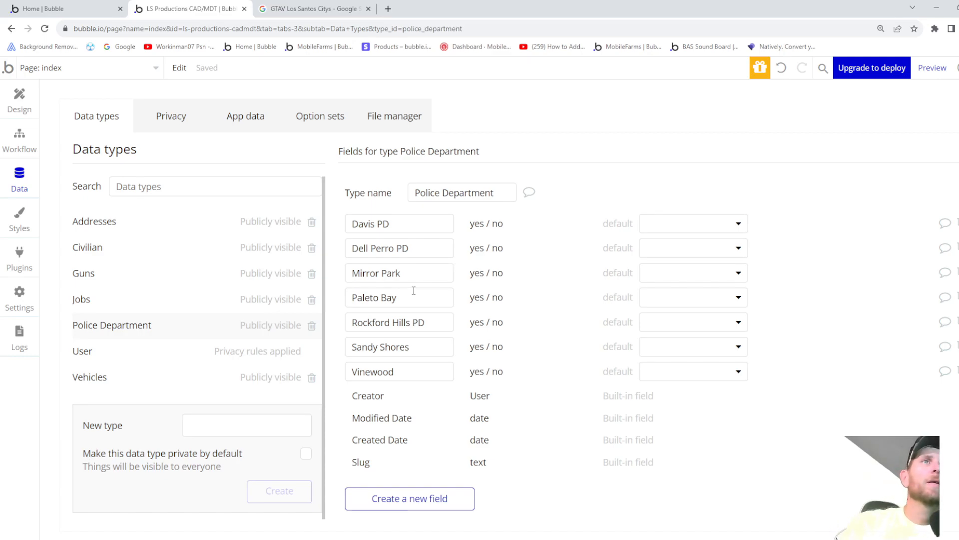
left_click(410, 500)
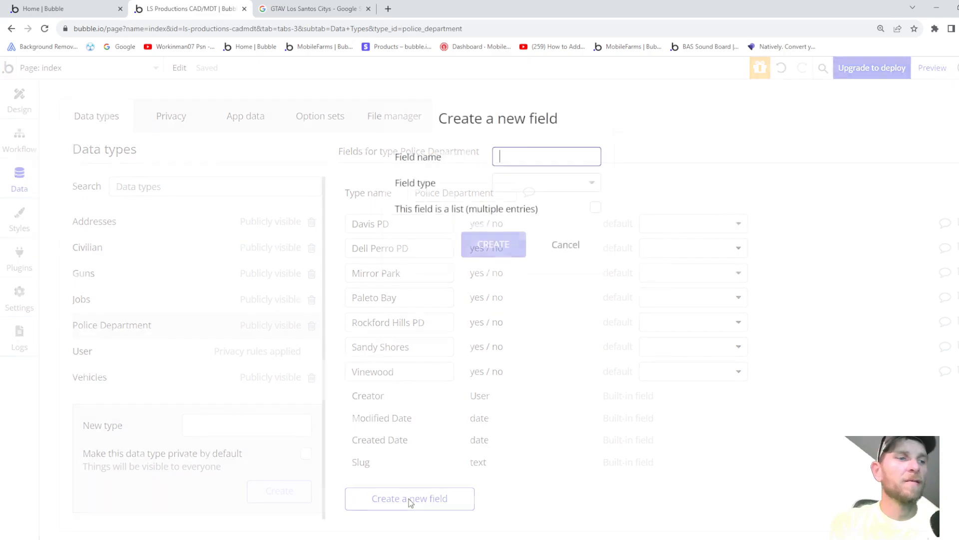
- Search Google for 'GTA V Los Santos la mesa' and view the La Mesa map enlarged
left_click(317, 11)
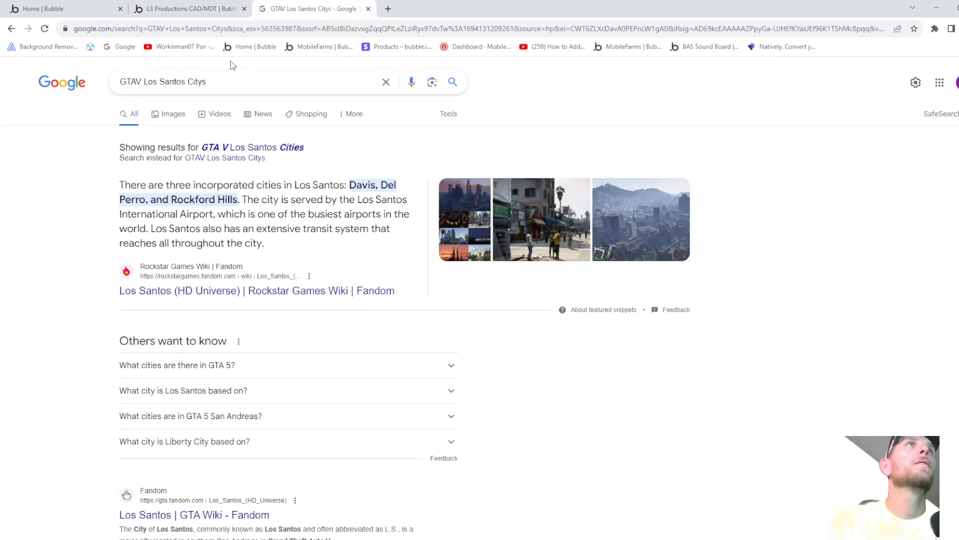
left_click_drag(209, 82, 194, 82)
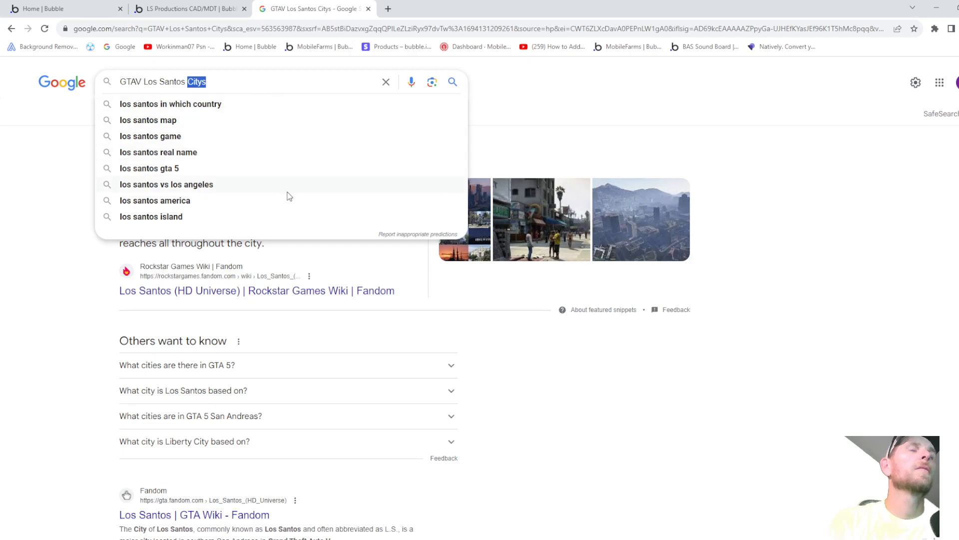
type("la mesa")
key("Return")
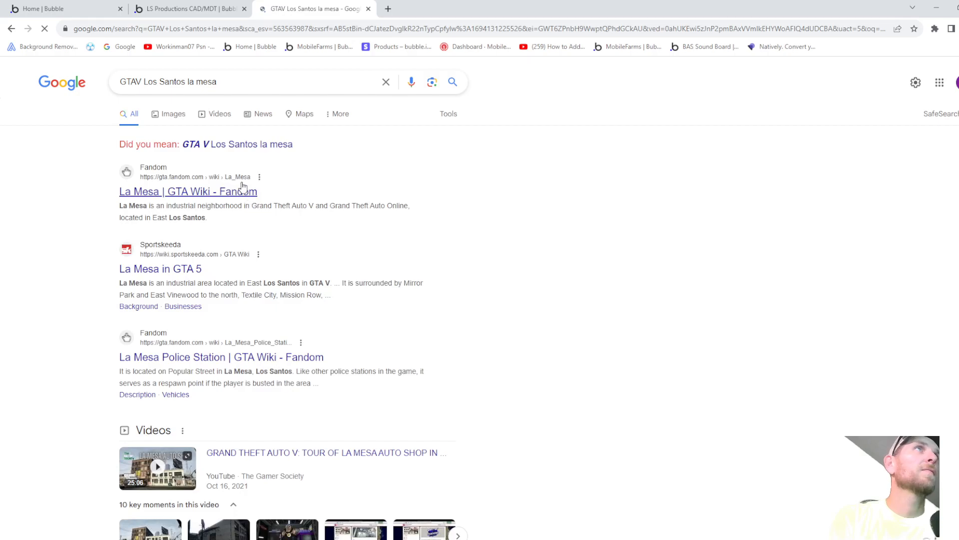
left_click(227, 146)
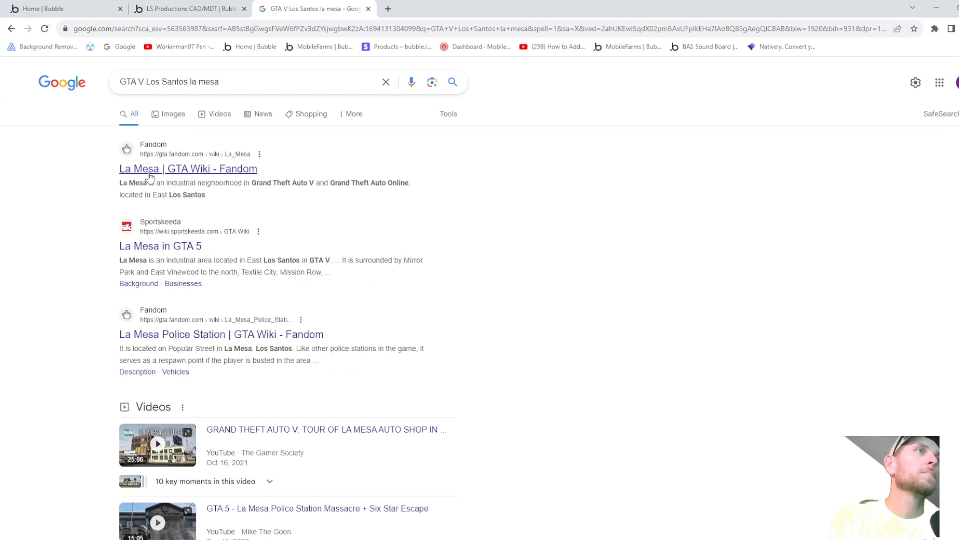
scroll(149, 176, "down", 2)
scroll(157, 183, "down", 5)
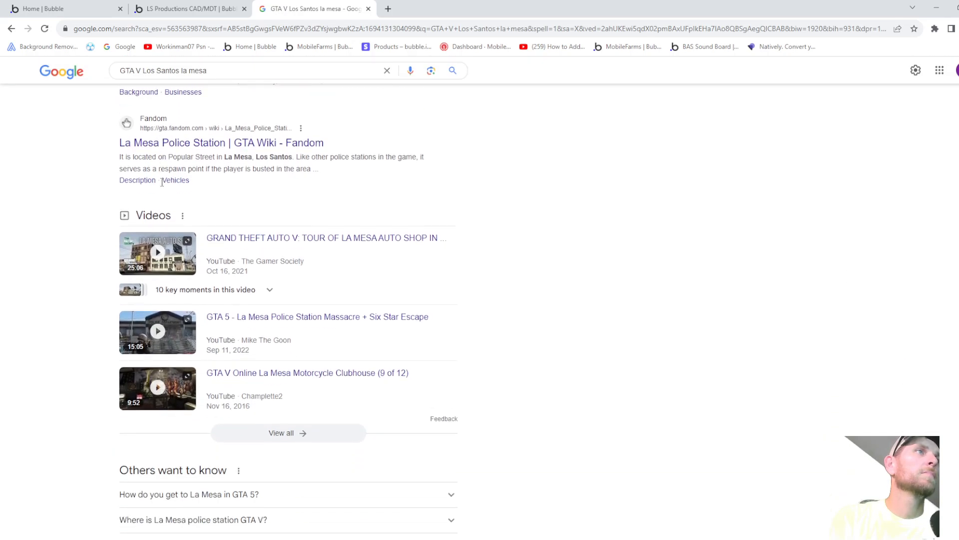
scroll(165, 188, "down", 4)
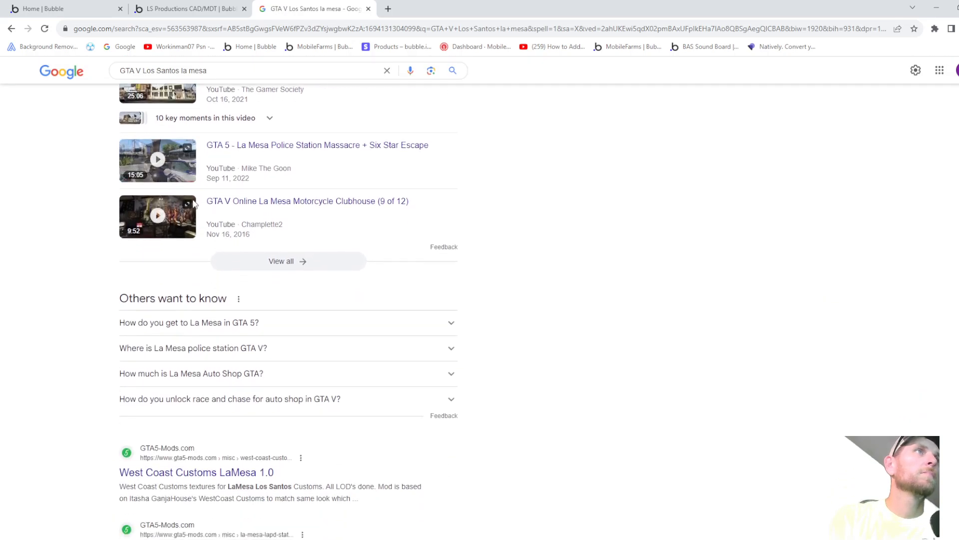
scroll(215, 270, "down", 3)
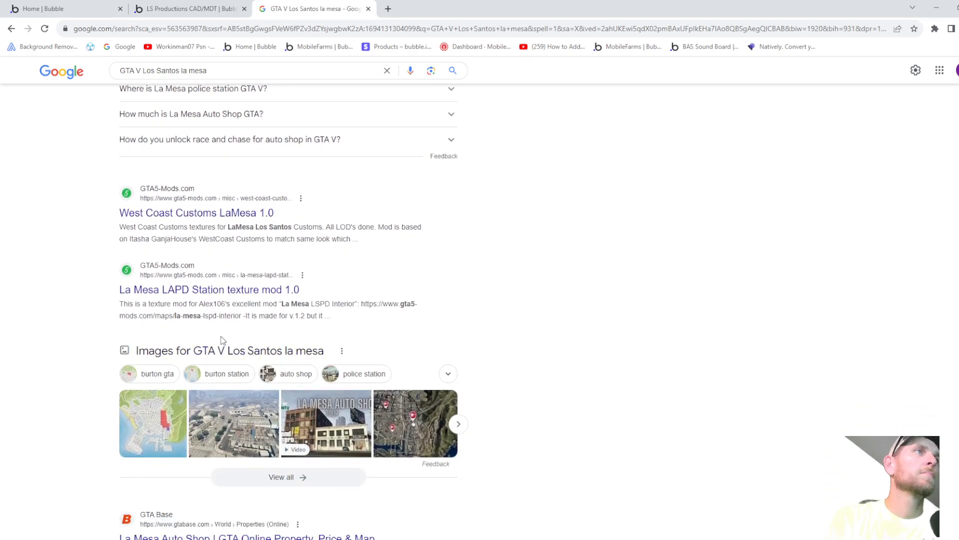
left_click(159, 375)
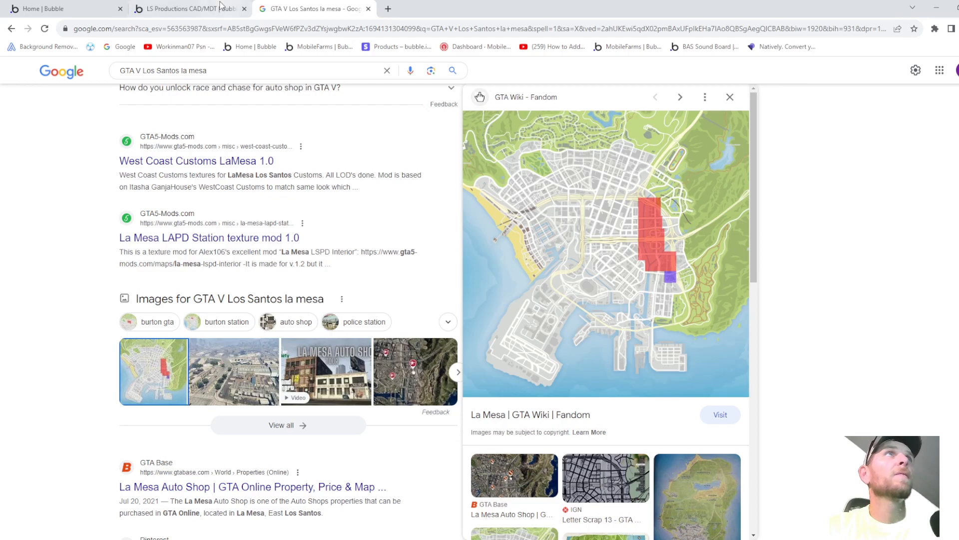
left_click(197, 14)
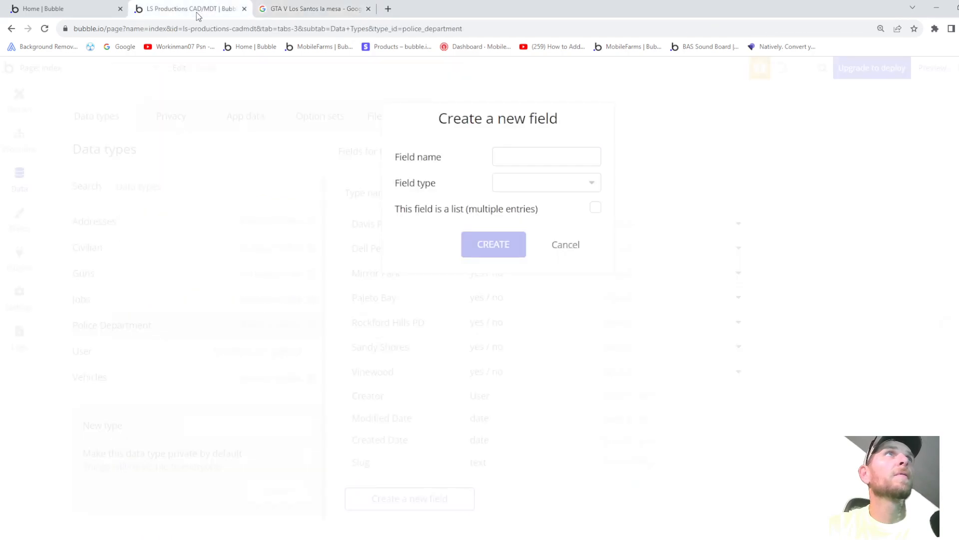
- Cancel the new-field form, glance at the La Mesa map, and return to the Police Department fields
left_click(564, 251)
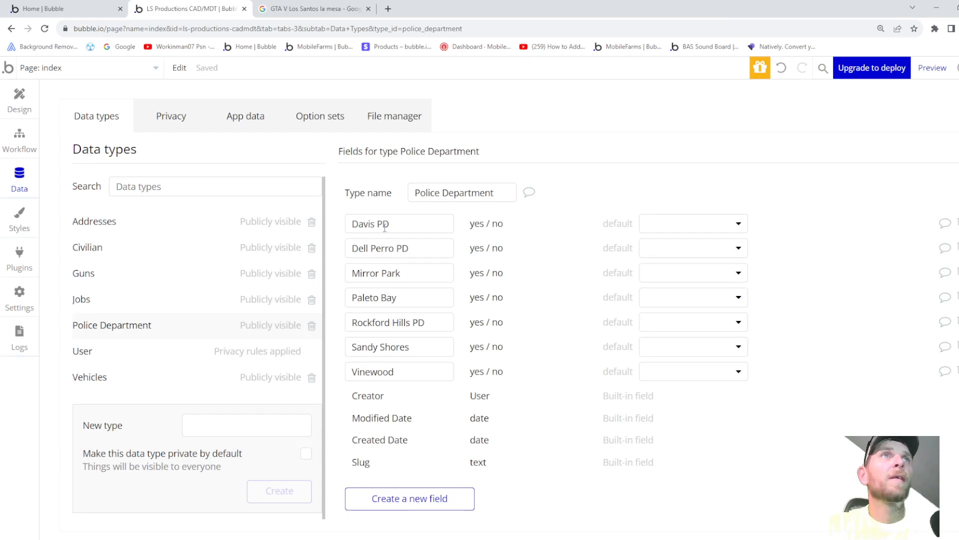
left_click(295, 9)
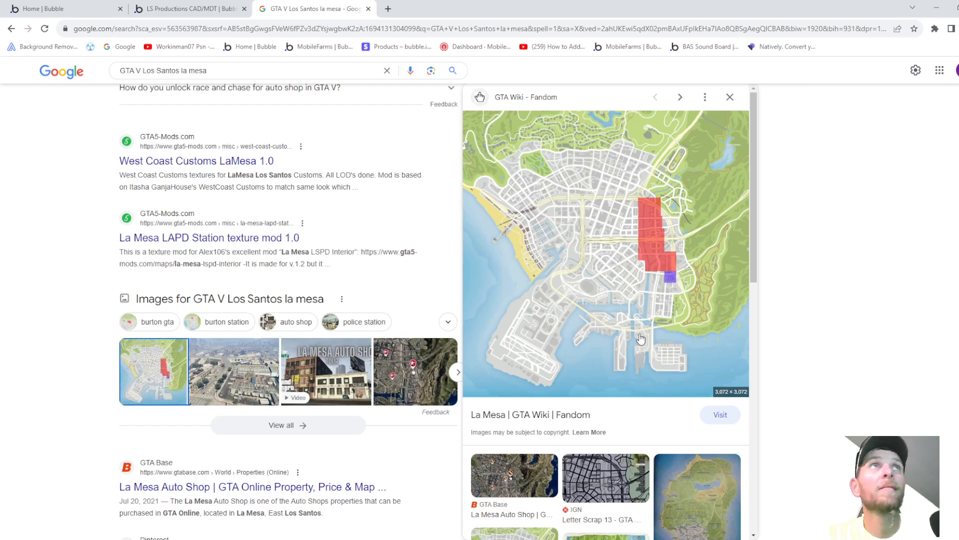
left_click(190, 10)
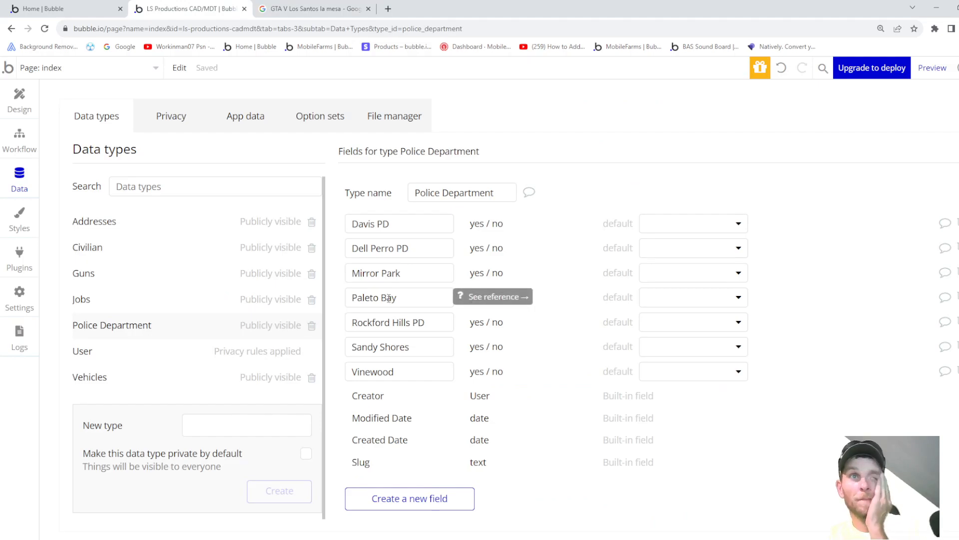
- Rename fields to Vinewood Hills PD, Sandy Shores PD, Paleto Bay PD and Mirror Park PD
left_click(426, 371)
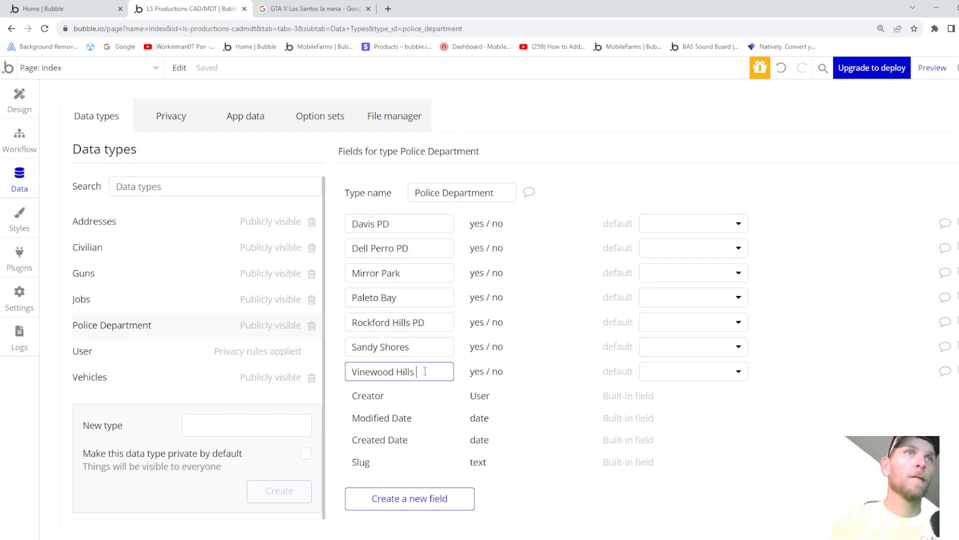
left_click(426, 350)
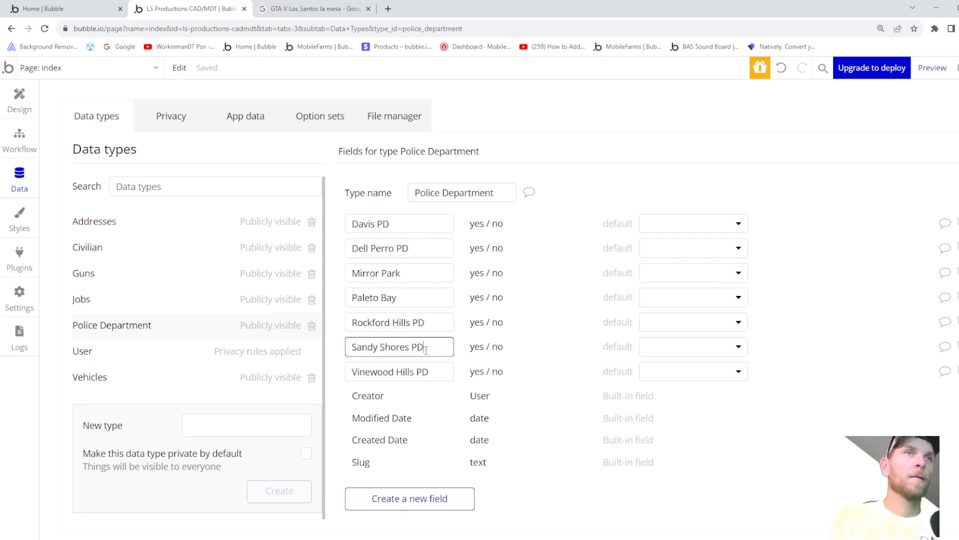
left_click(417, 299)
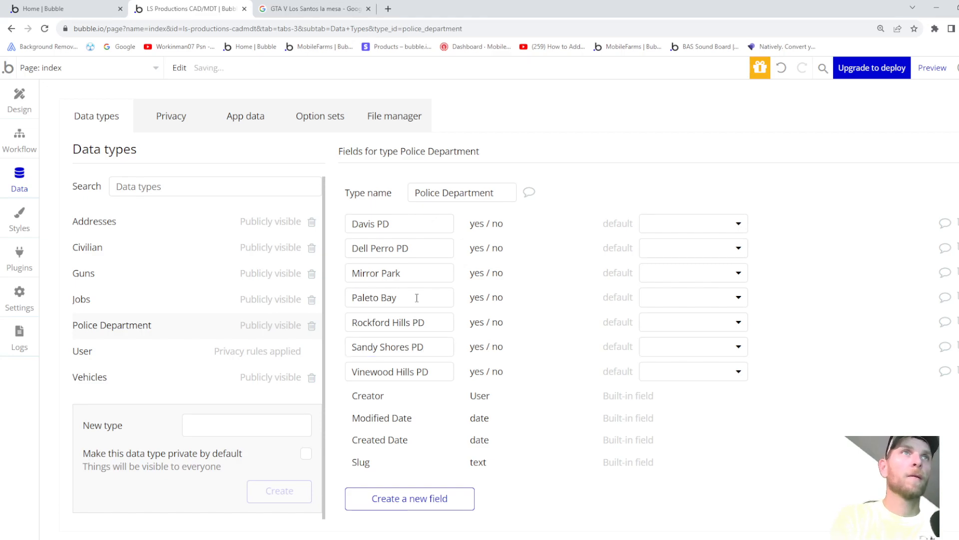
left_click(416, 298)
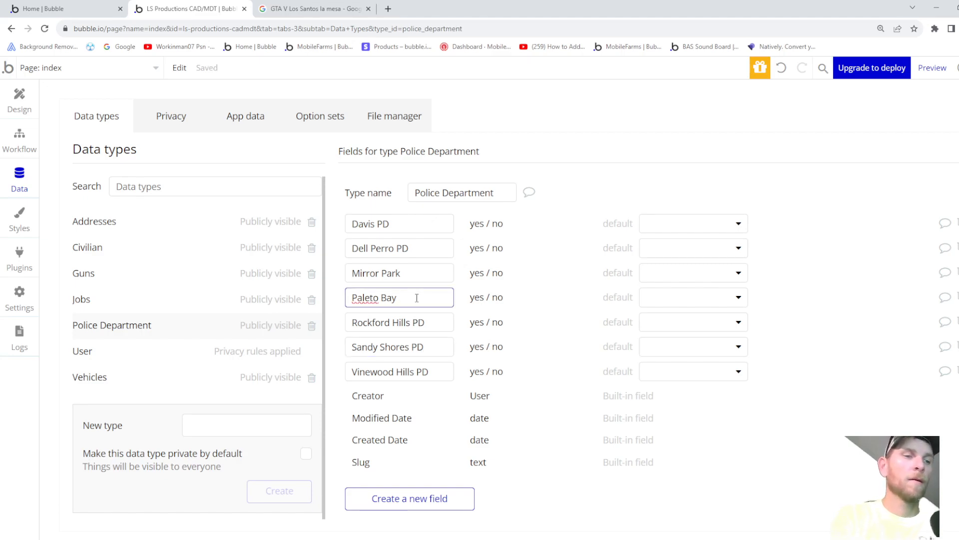
left_click(414, 274)
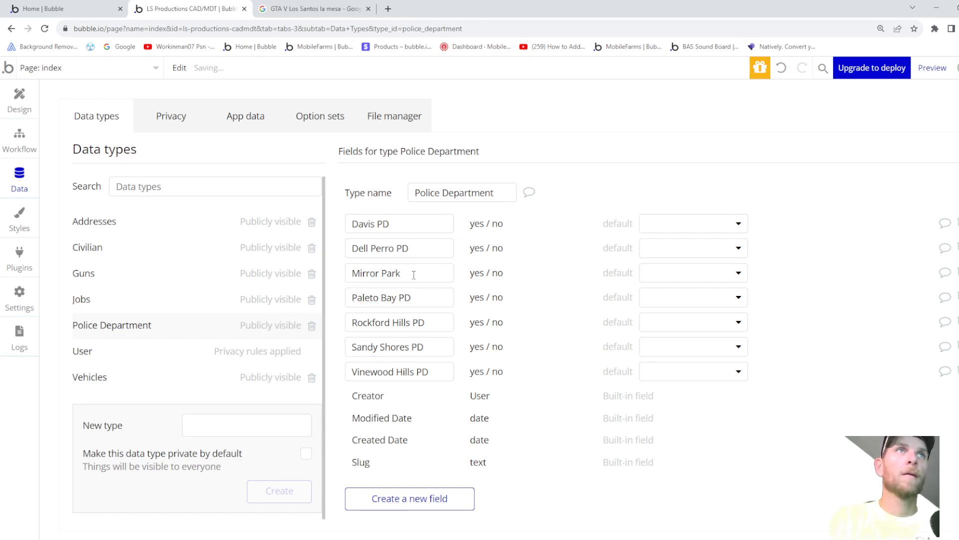
left_click(413, 275)
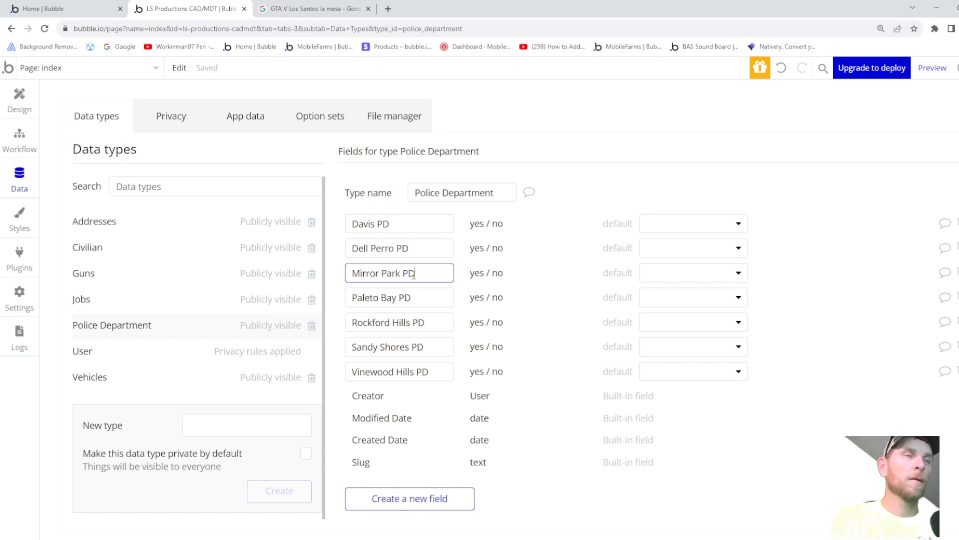
- Set the default to 'no' for Davis PD, Dell Perro PD, Mirror Park PD and Paleto Bay PD
left_click(664, 226)
left_click(658, 269)
left_click(673, 254)
left_click(654, 291)
left_click(665, 273)
left_click(655, 314)
left_click(657, 300)
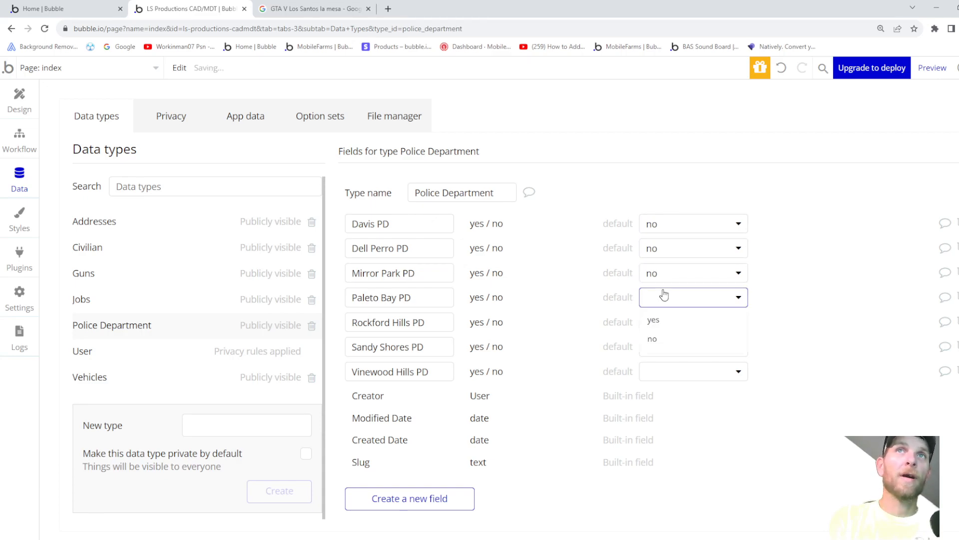
left_click(655, 337)
- Set the default to 'no' for Rockford Hills PD, Sandy Shores PD and Vinewood Hills PD
left_click(658, 322)
left_click(648, 362)
left_click(655, 350)
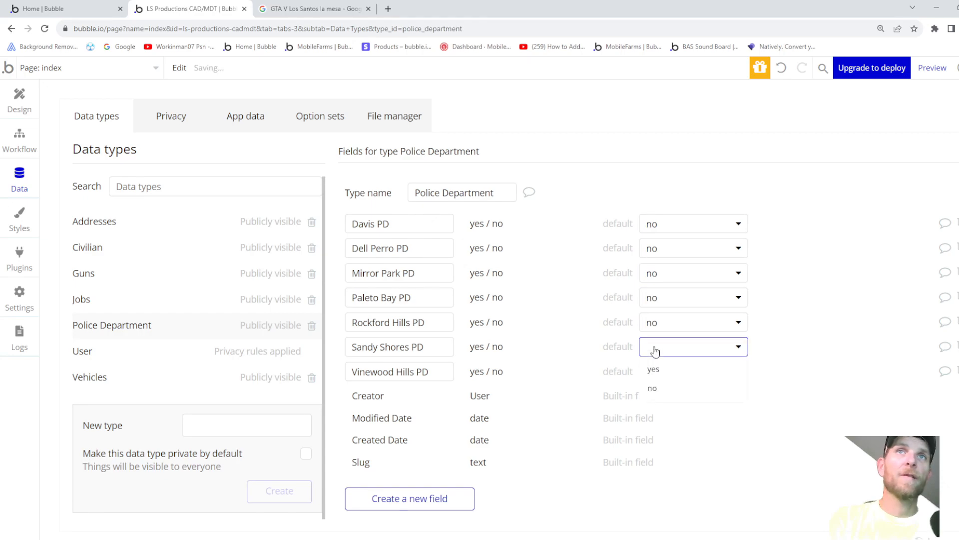
left_click(654, 389)
left_click(658, 378)
left_click(652, 413)
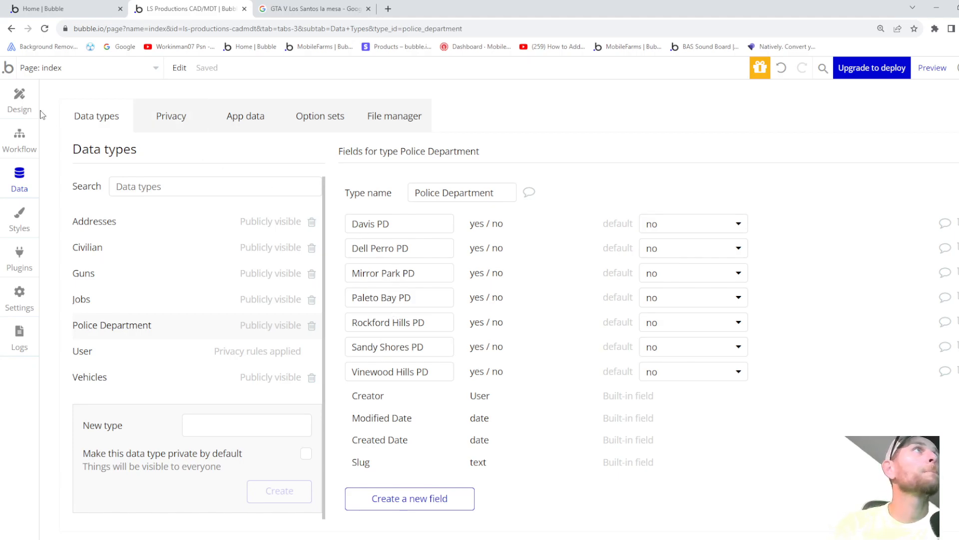
left_click(20, 97)
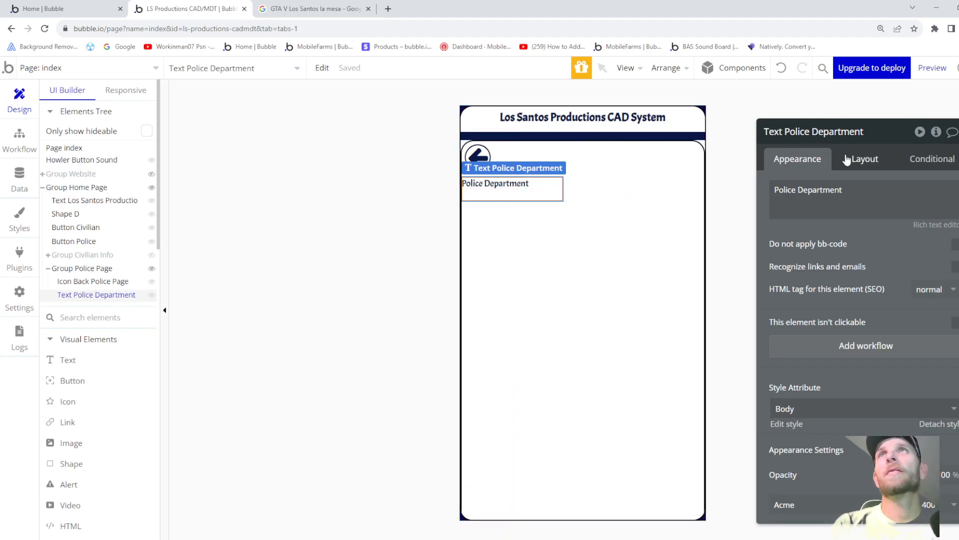
- Centre the heading horizontally and give the back arrow a negative bottom margin, keeping its Back Button style
left_click(864, 159)
left_click(934, 260)
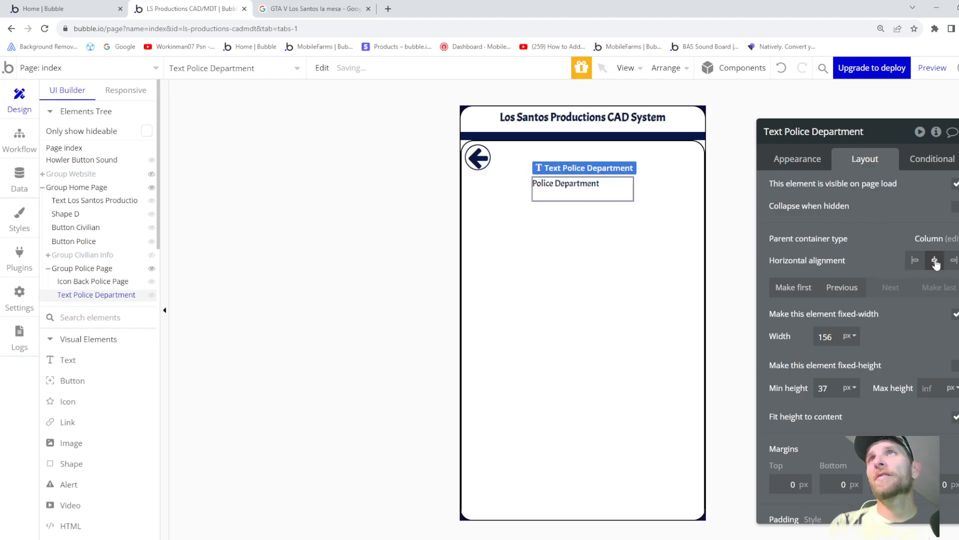
left_click(477, 159)
left_click(838, 461)
key("Down")
key("Down")
key("Down")
key("Down")
key("Down")
key("Down")
key("Down")
key("Down")
key("Down")
key("Down")
key("Down")
key("Down")
key("Down")
key("Down")
key("Down")
key("Down")
key("Down")
key("Down")
key("Down")
key("Down")
key("Down")
key("Down")
key("Down")
key("Down")
key("Down")
key("Down")
key("Down")
key("Down")
key("Down")
key("Down")
key("Down")
key("Down")
key("Down")
key("Down")
key("Down")
key("Down")
key("Down")
key("Down")
key("Down")
key("Down")
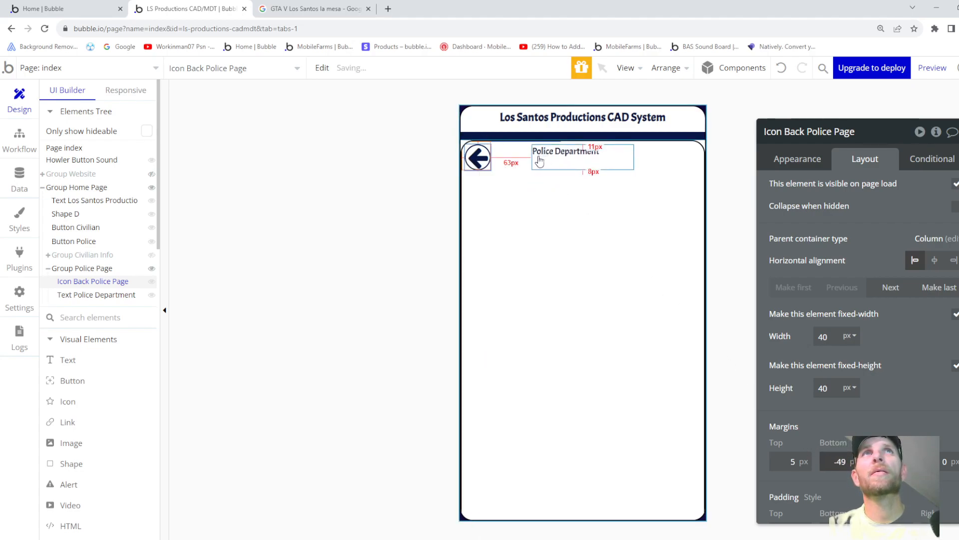
left_click(796, 159)
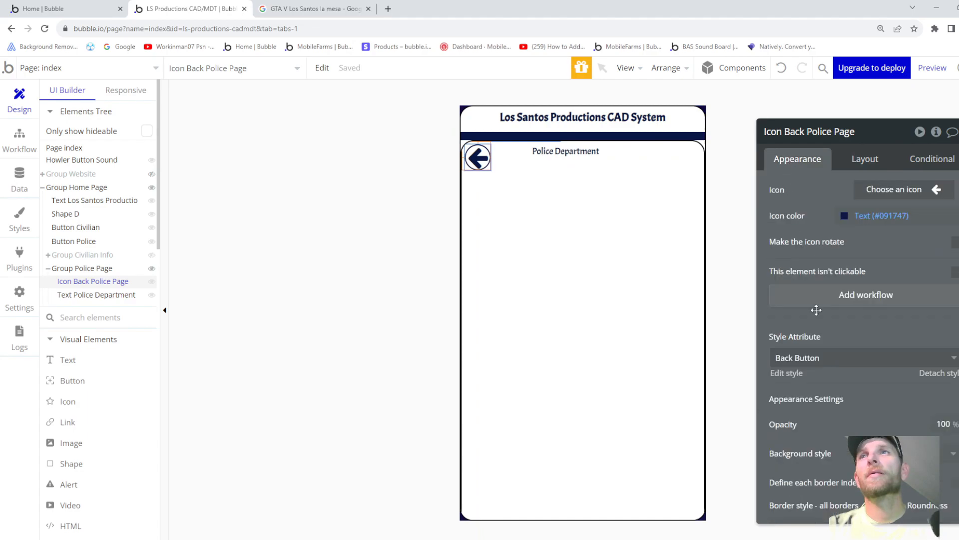
left_click(816, 358)
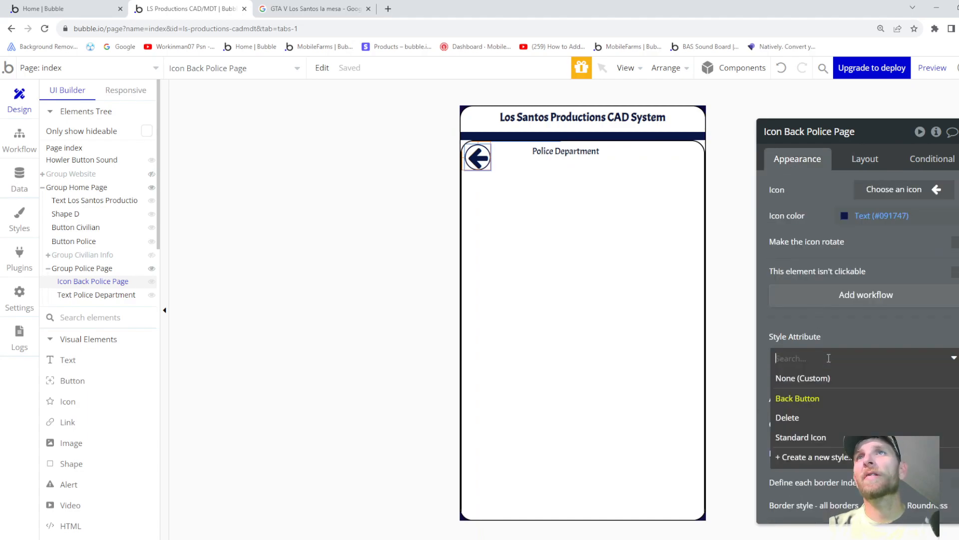
left_click(823, 328)
scroll(817, 427, "down", 1)
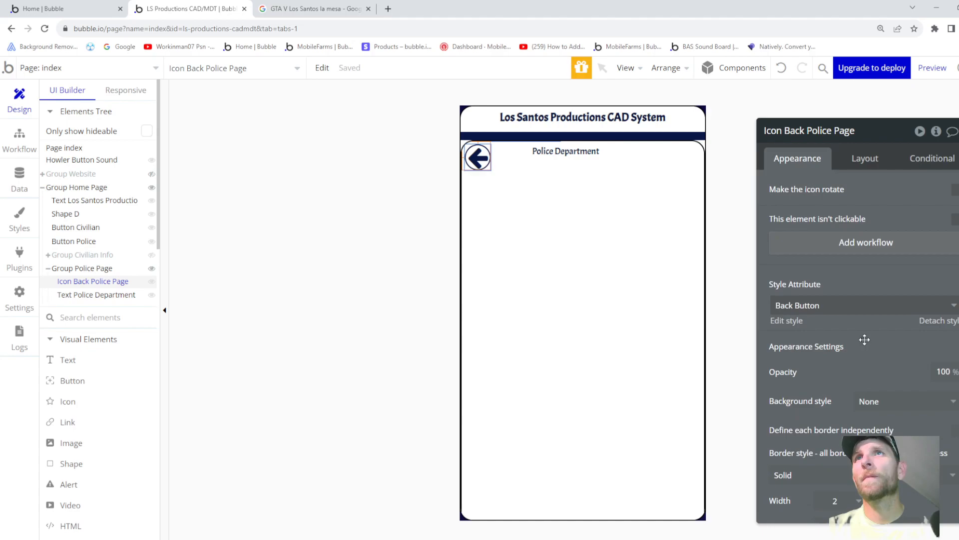
- Apply the Heading 5 style to the Police Department text
left_click(579, 150)
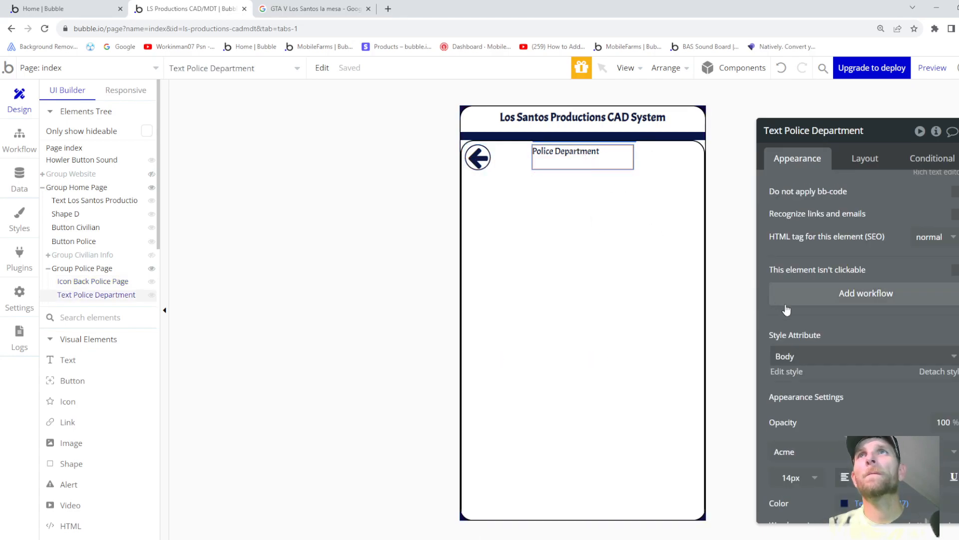
left_click(824, 355)
scroll(809, 434, "down", 2)
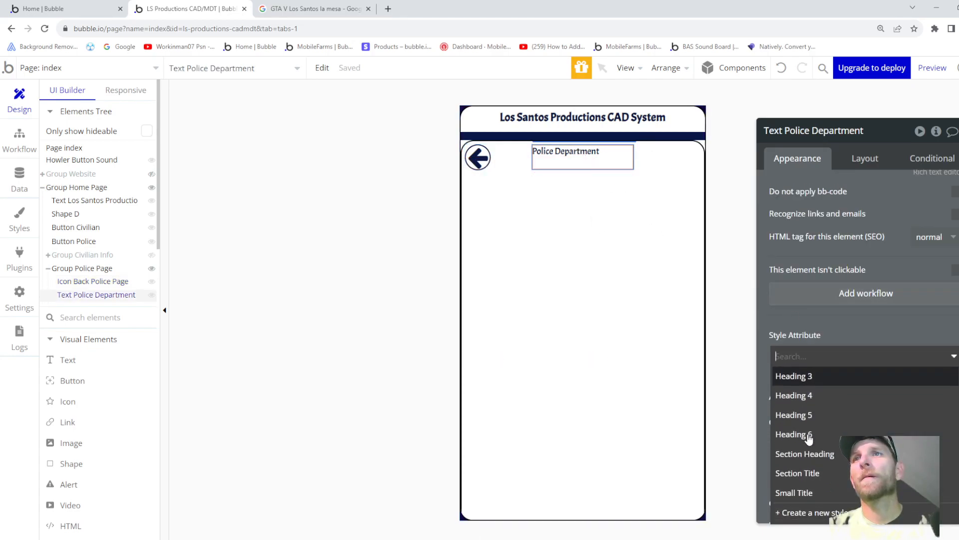
left_click(802, 415)
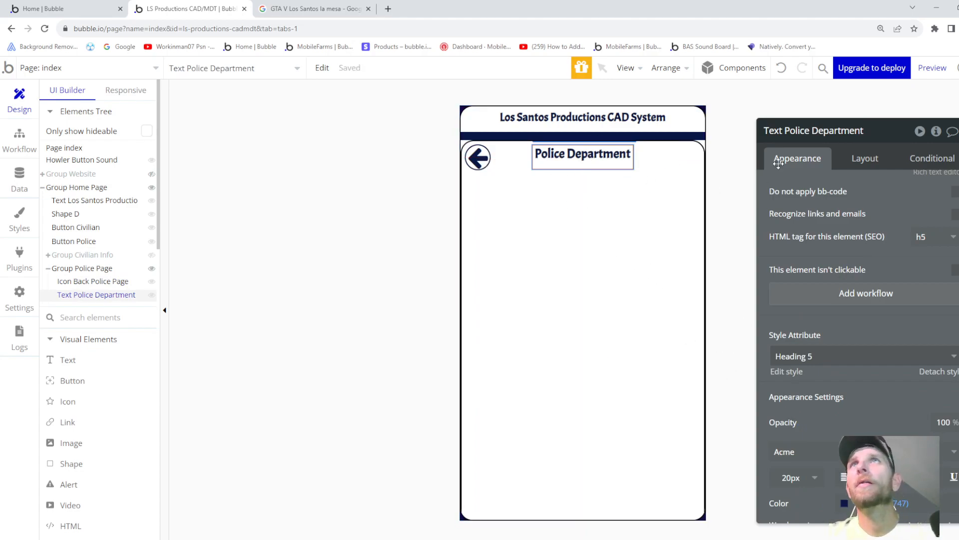
left_click(863, 158)
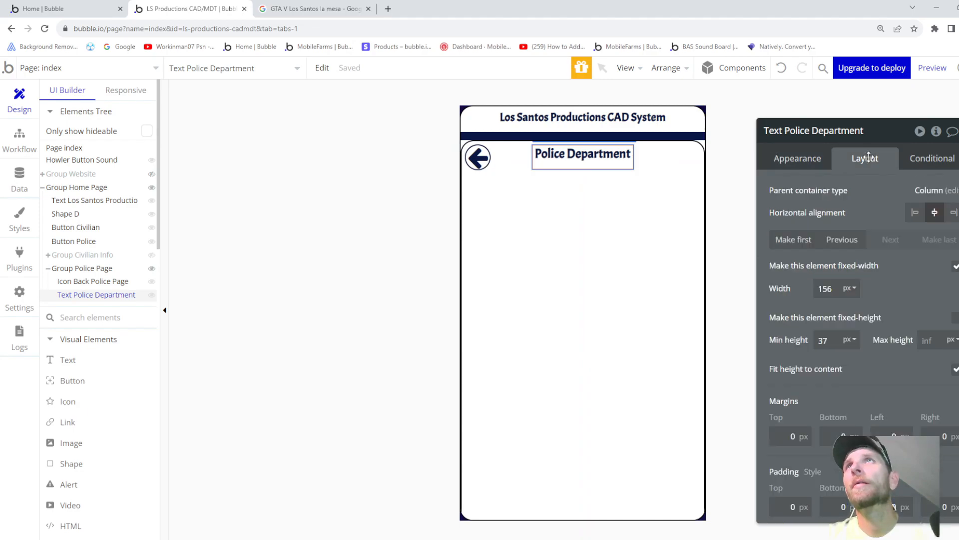
left_click(796, 160)
scroll(802, 213, "up", 2)
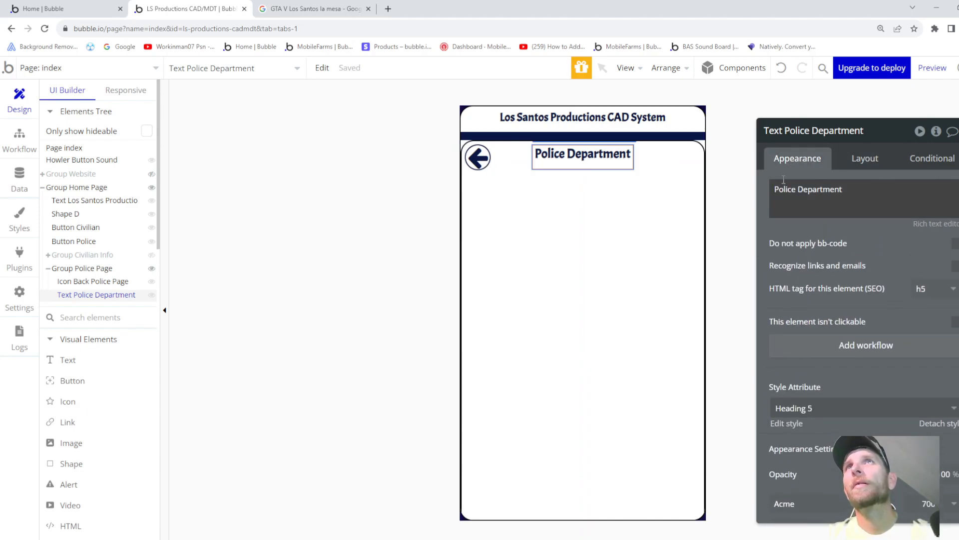
left_click_drag(778, 188, 822, 187)
- Change the heading text to 'Sandy Shores Police Department'
key("Left")
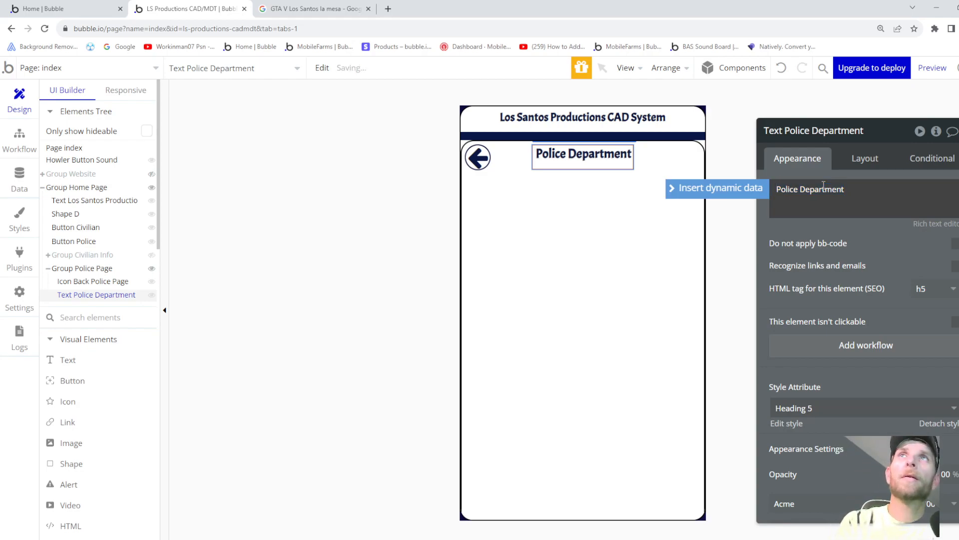
type("Sandy ")
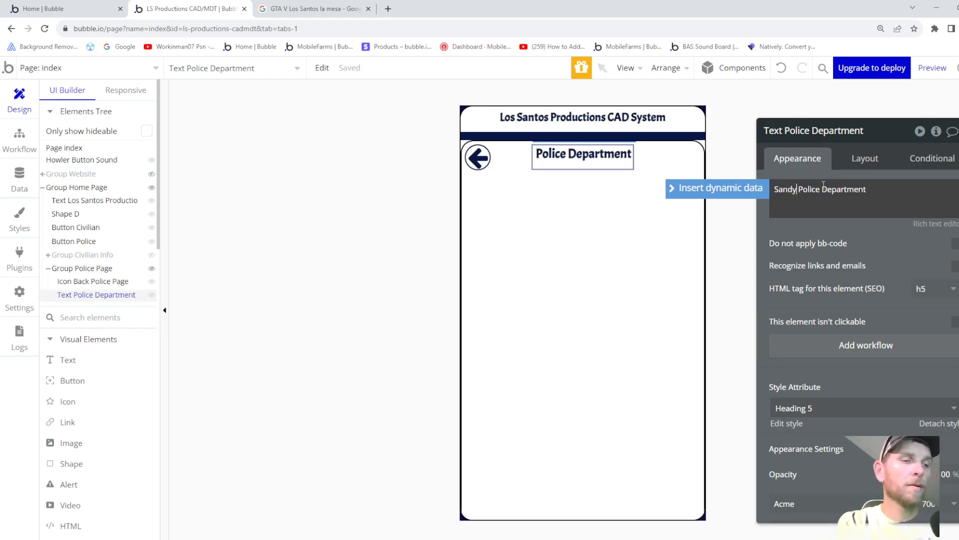
type("Sho")
key("BackSpace")
key("BackSpace")
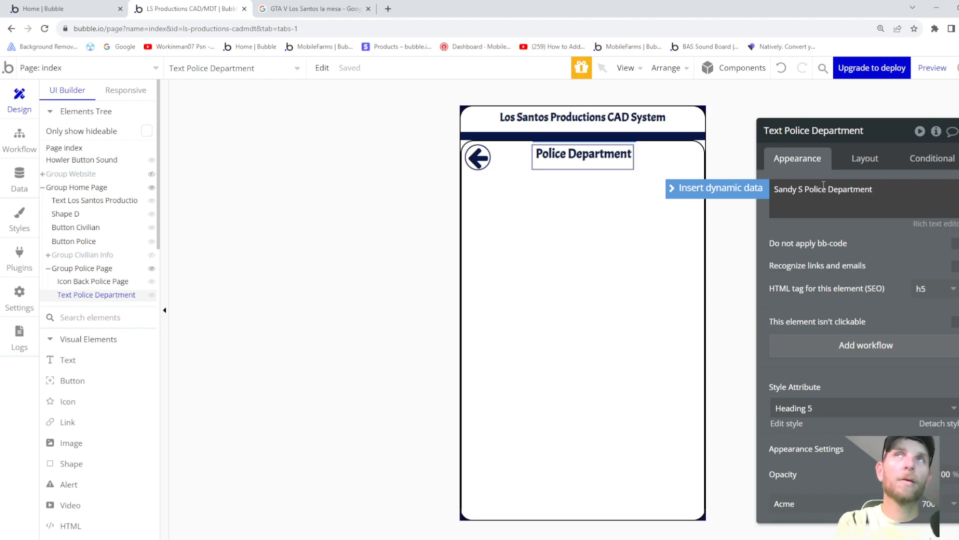
type("hores")
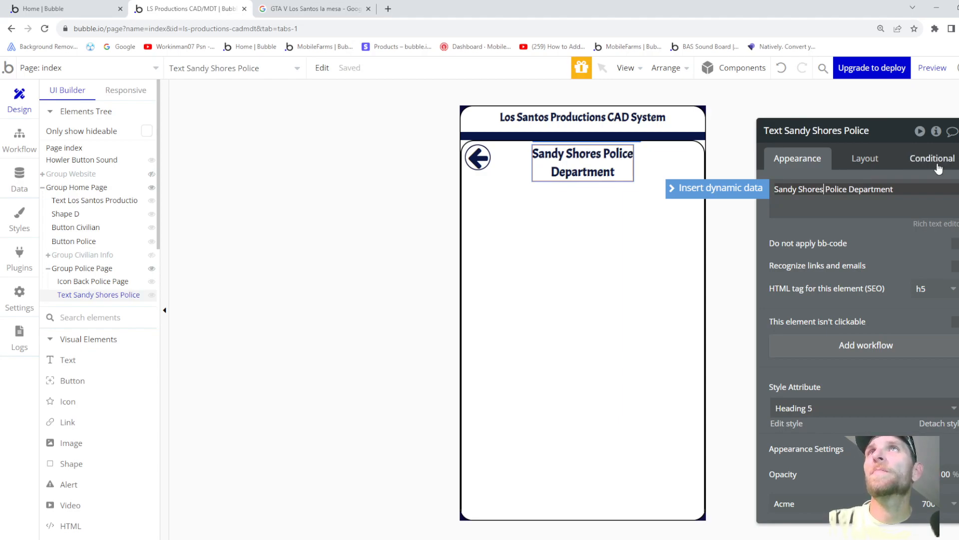
left_click_drag(936, 164, 936, 163)
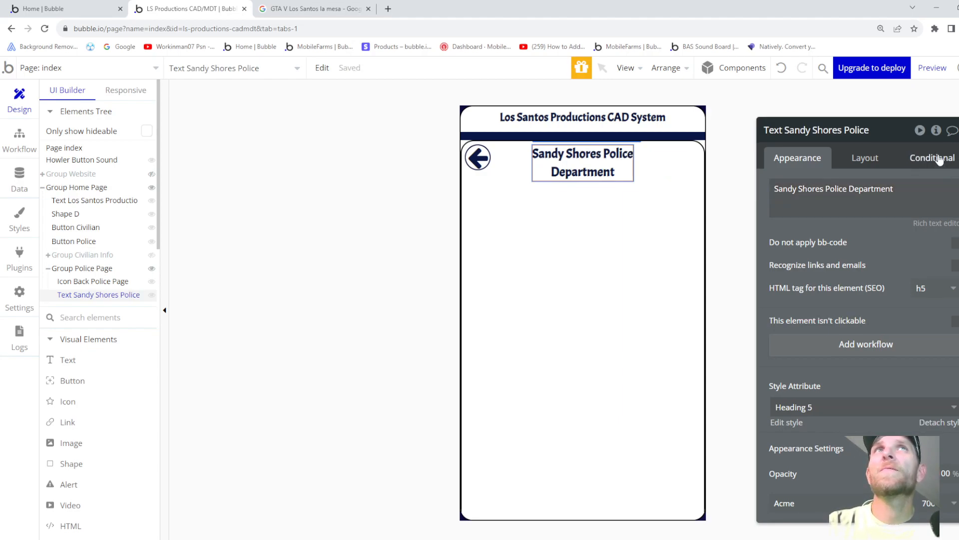
left_click(938, 154)
- Start a new condition on Current User's Current Civilian, then view the Civilian data type's fields
left_click(869, 188)
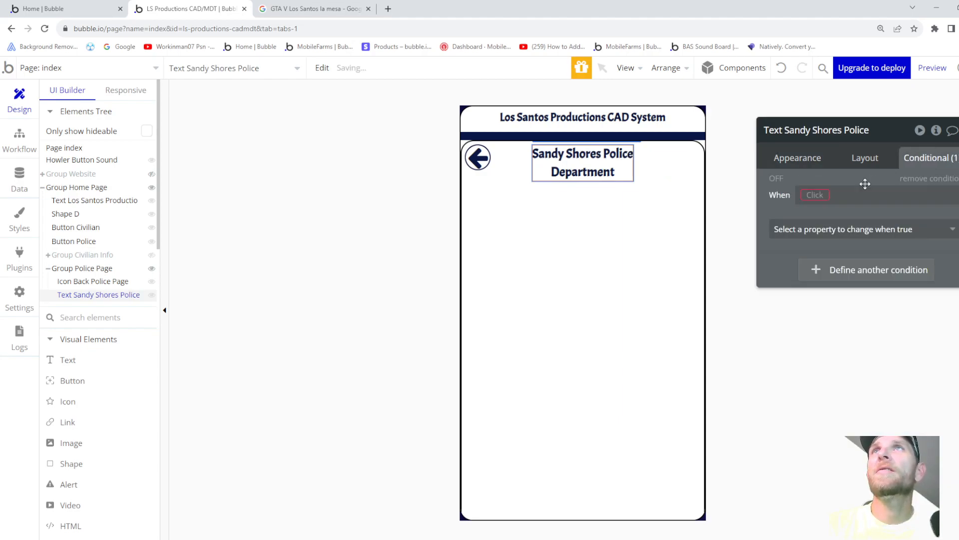
left_click(820, 196)
left_click(826, 262)
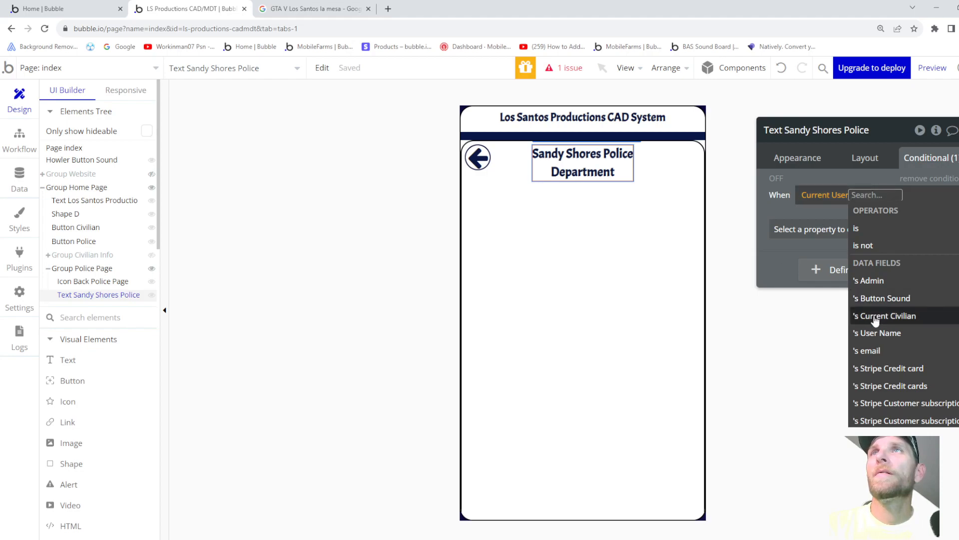
left_click(876, 316)
left_click(22, 189)
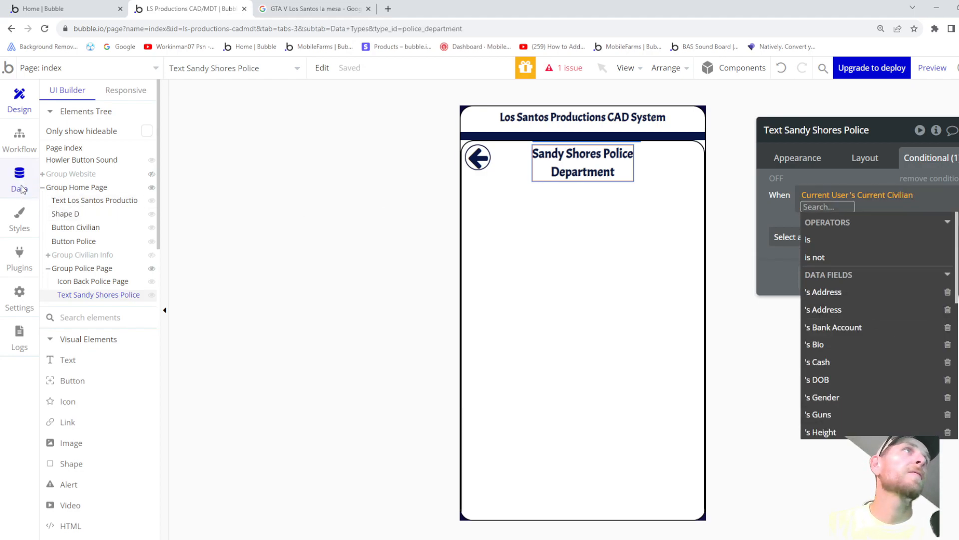
left_click(95, 248)
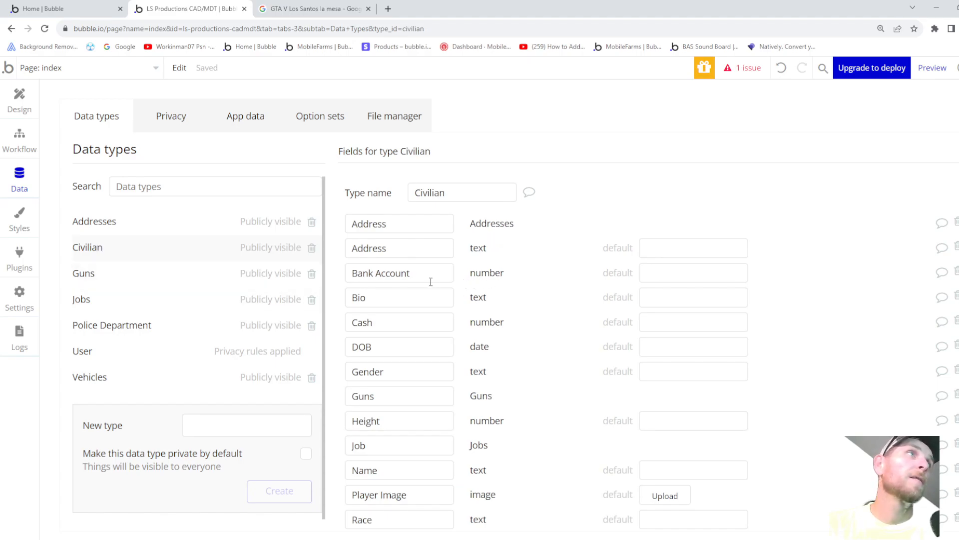
- Create a 'Police Job' field of type Police Department on the Civilian data type
scroll(431, 281, "down", 4)
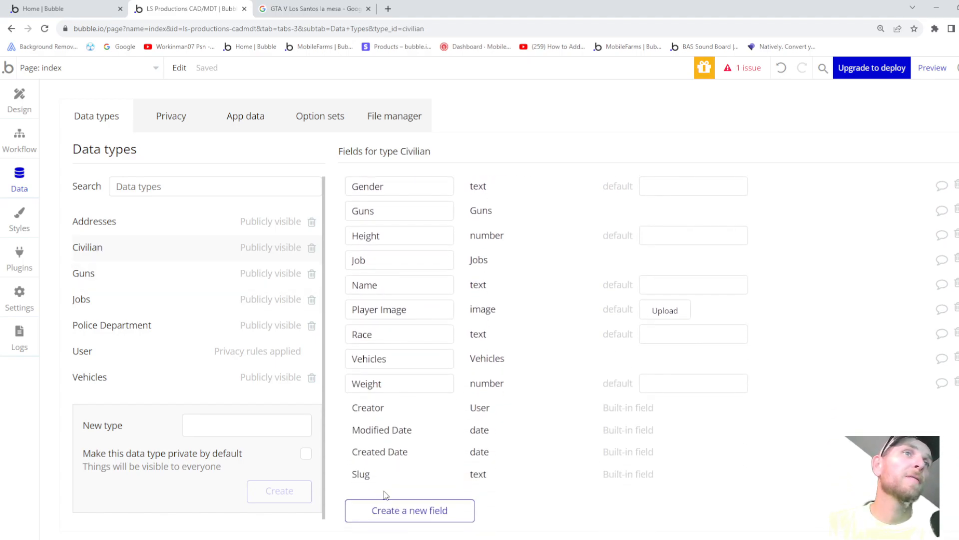
left_click(389, 509)
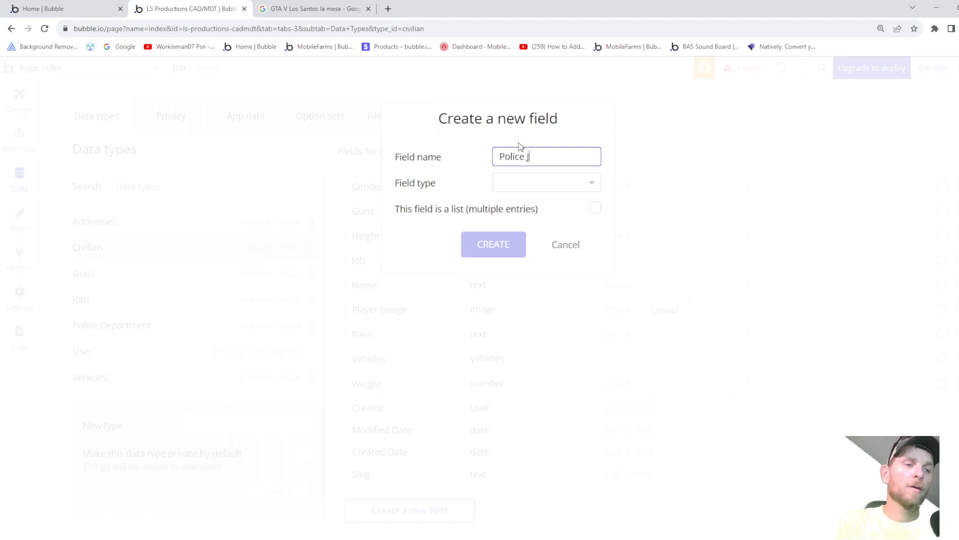
left_click(557, 193)
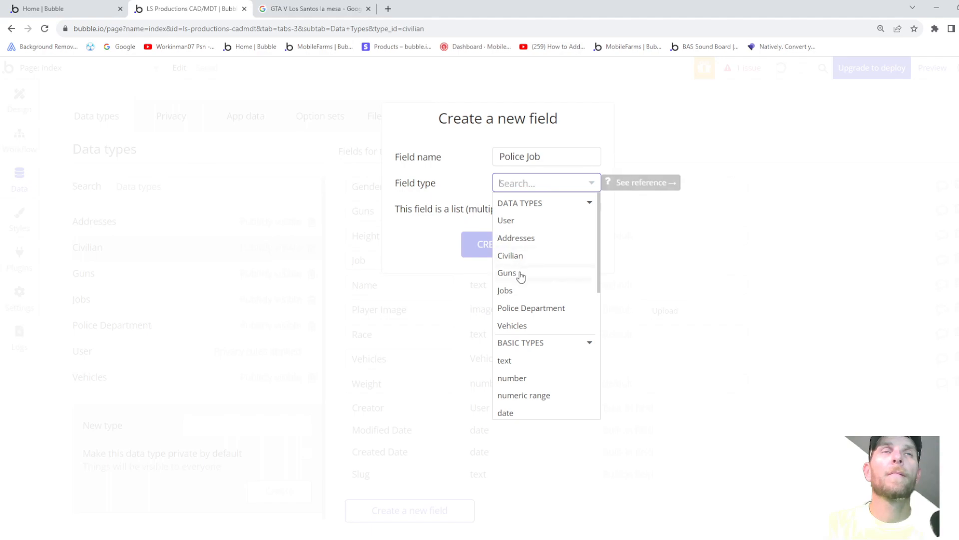
left_click(520, 308)
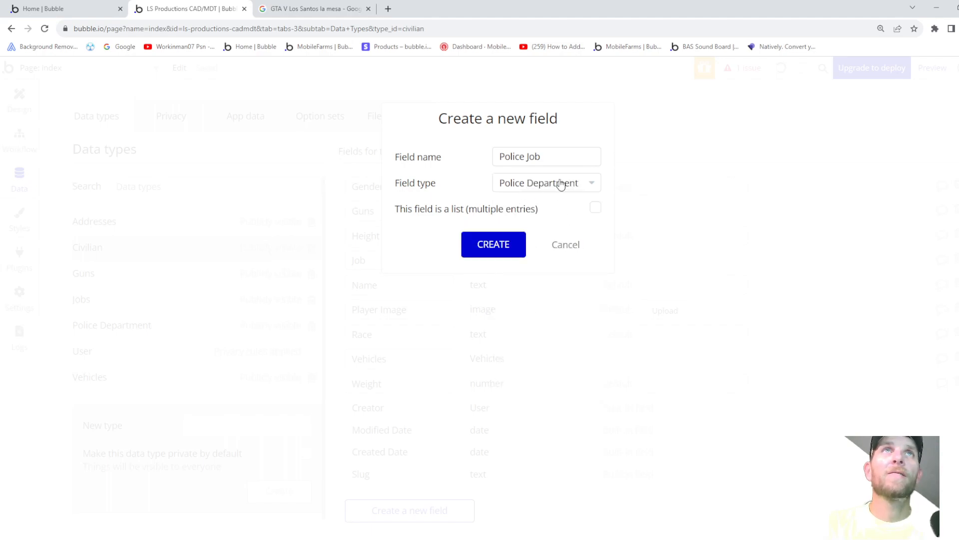
left_click(498, 244)
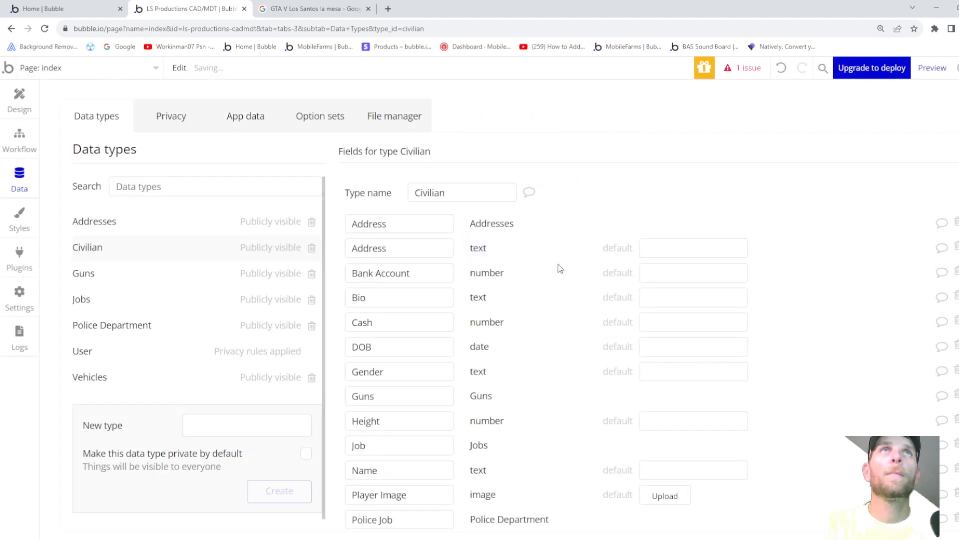
scroll(513, 250, "down", 3)
scroll(482, 279, "up", 1)
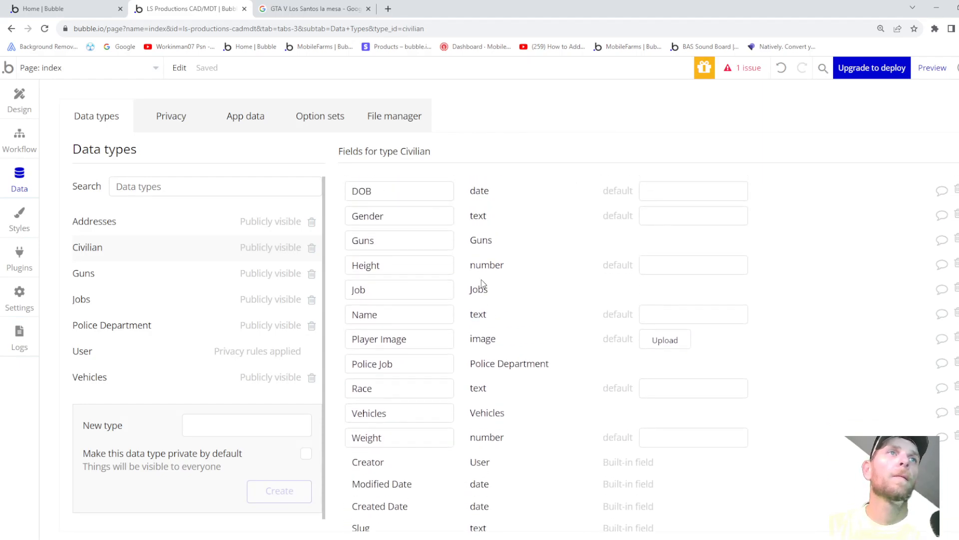
- Make the text visible when Current Civilian's Police Job's Sandy Shores PD is yes
left_click(25, 107)
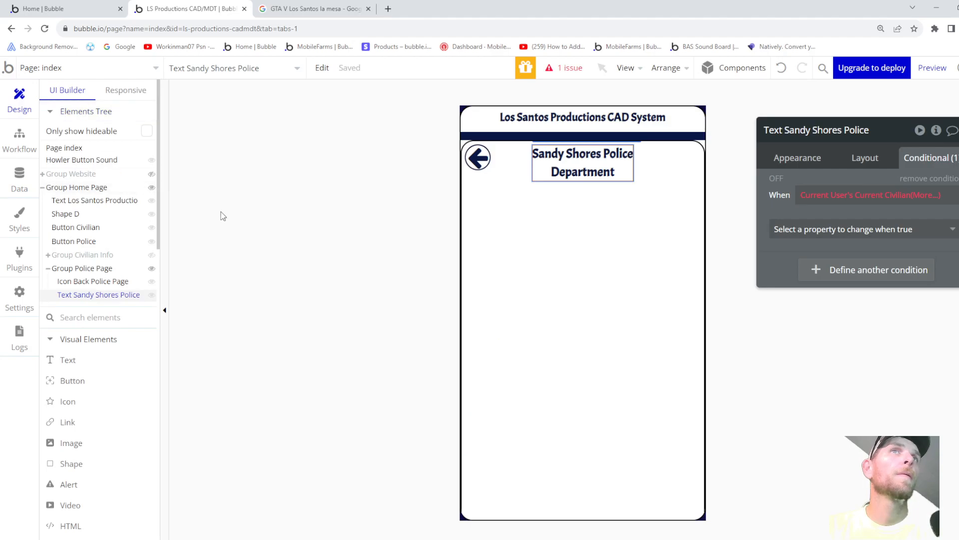
left_click(927, 197)
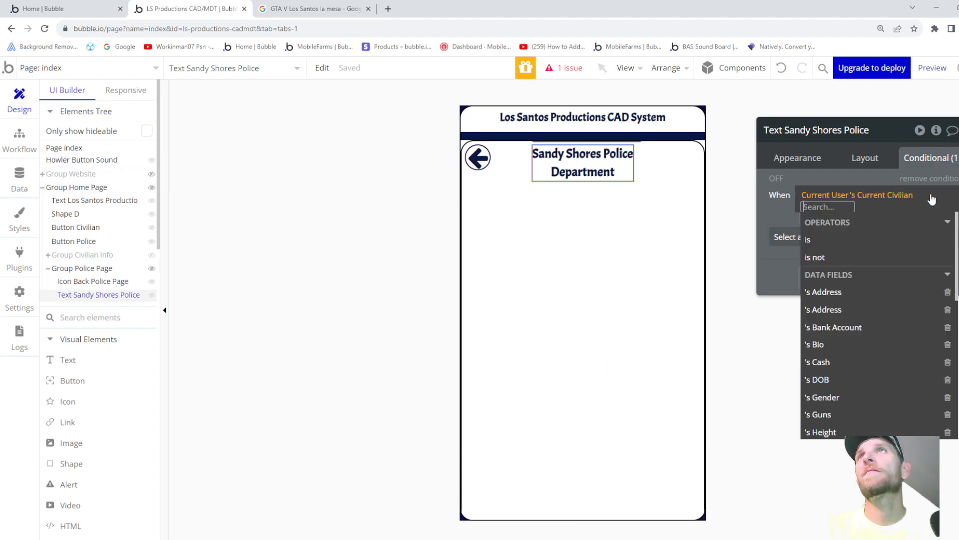
scroll(848, 293, "down", 3)
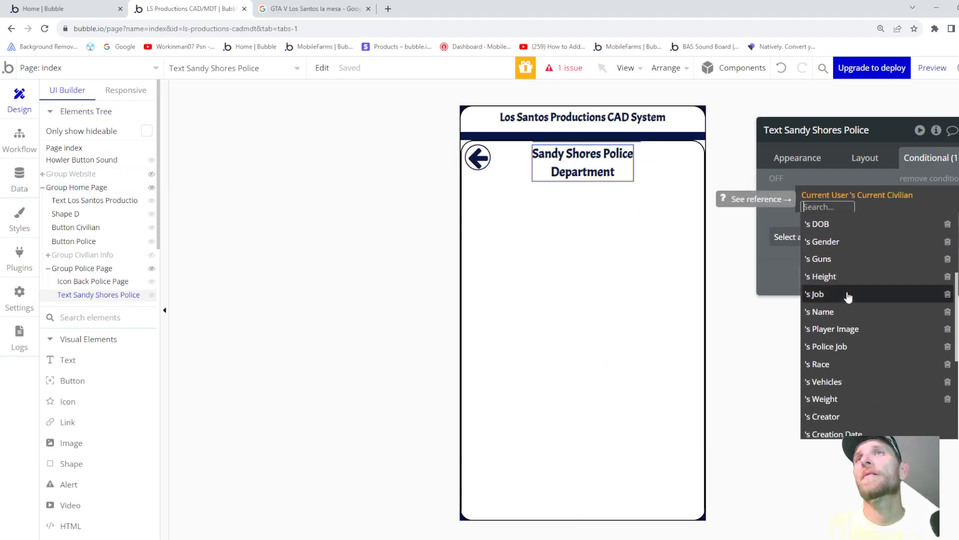
left_click(834, 346)
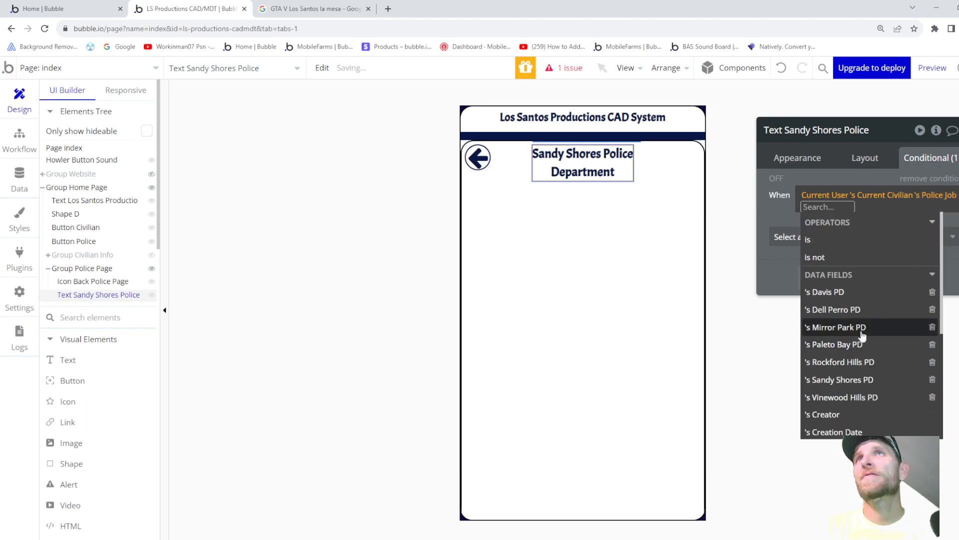
left_click(838, 379)
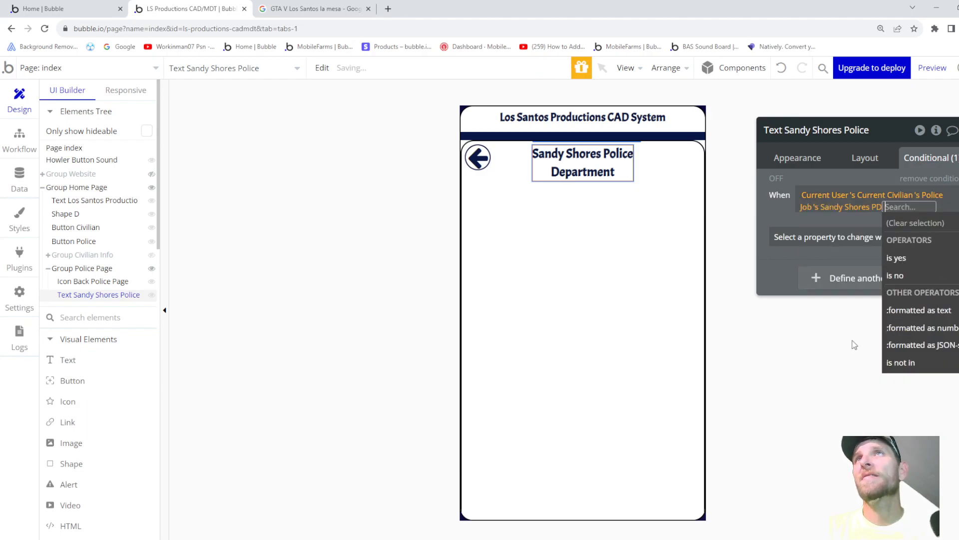
left_click(899, 258)
left_click(780, 257)
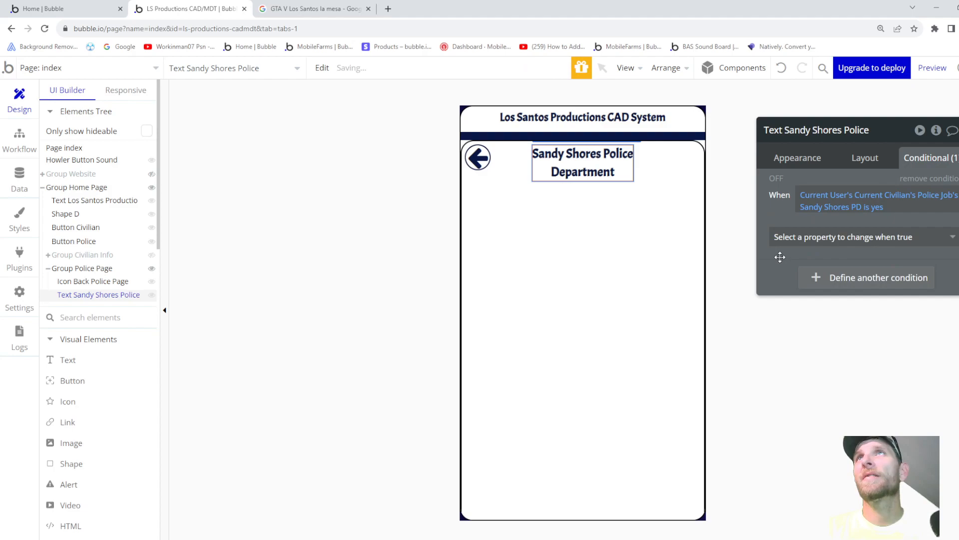
left_click(849, 238)
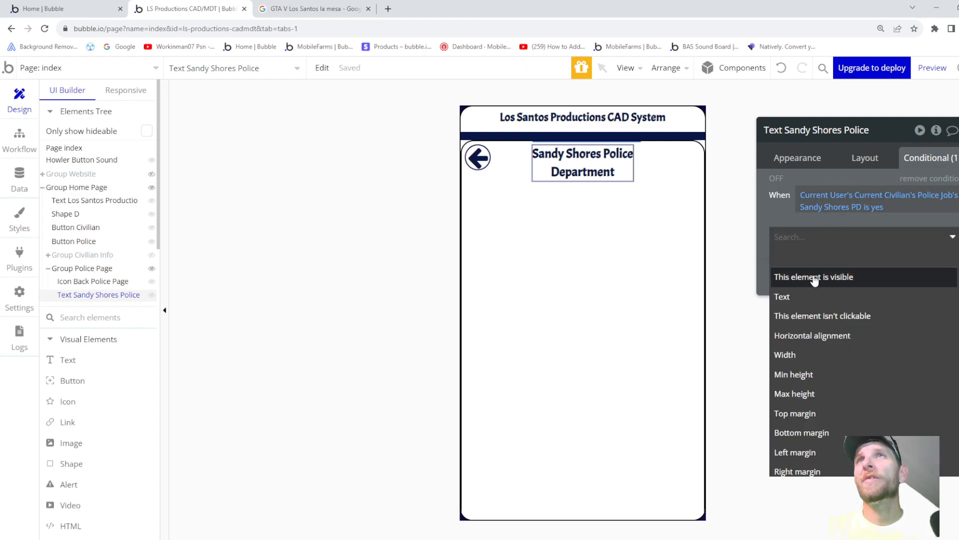
left_click(813, 275)
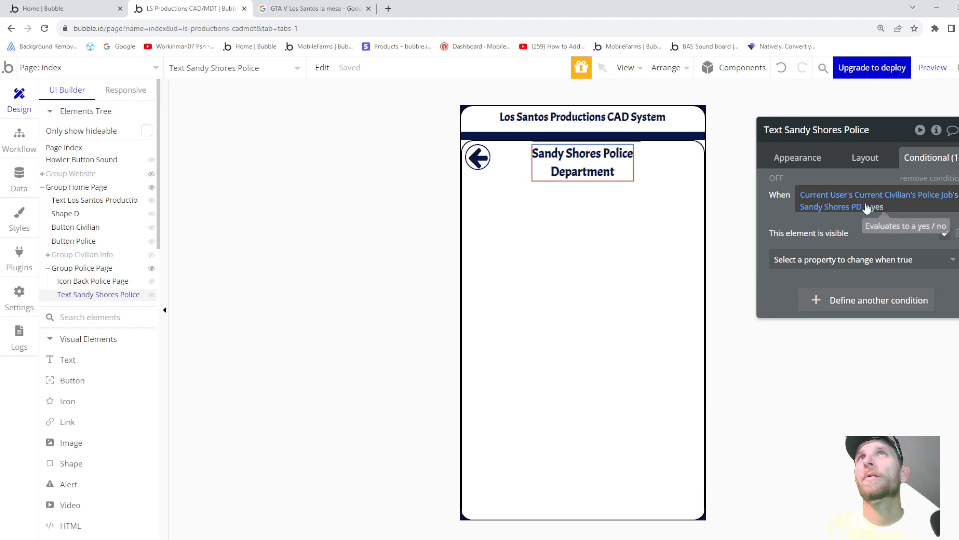
right_click(783, 205)
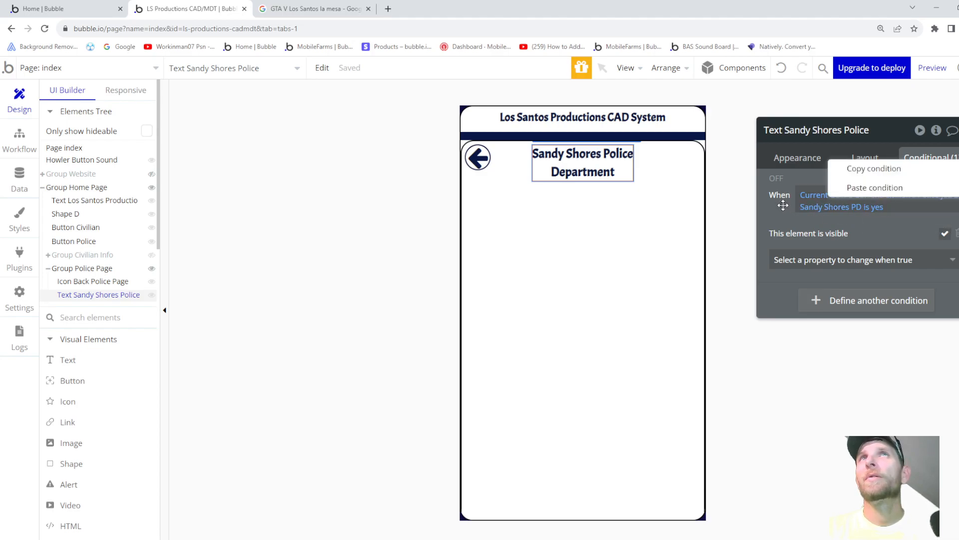
left_click(783, 205)
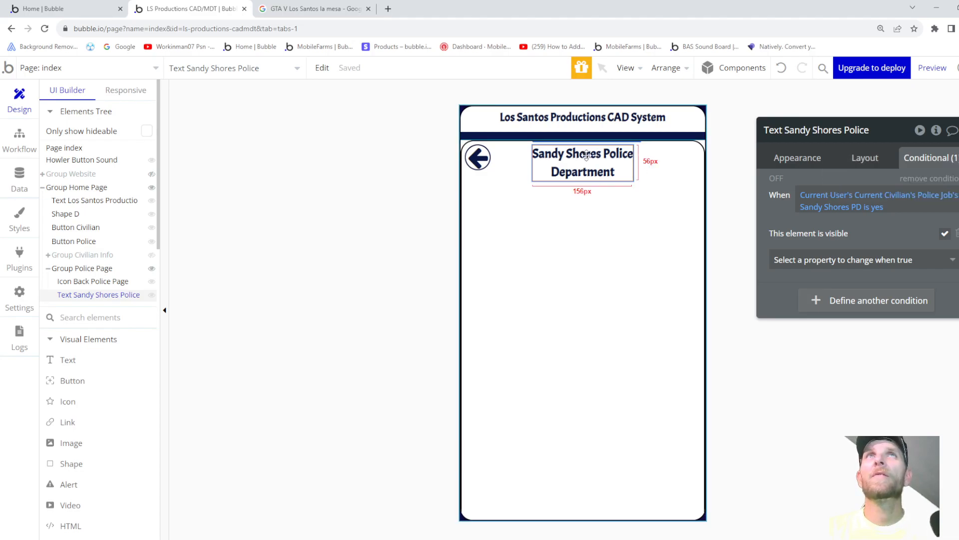
- Hide the text on page load and collapse it when hidden
left_click(867, 158)
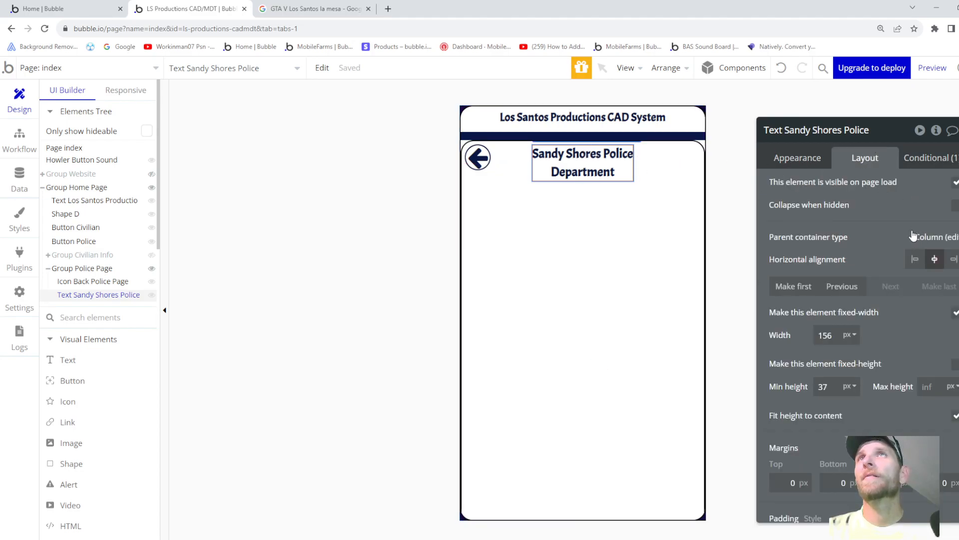
left_click(955, 183)
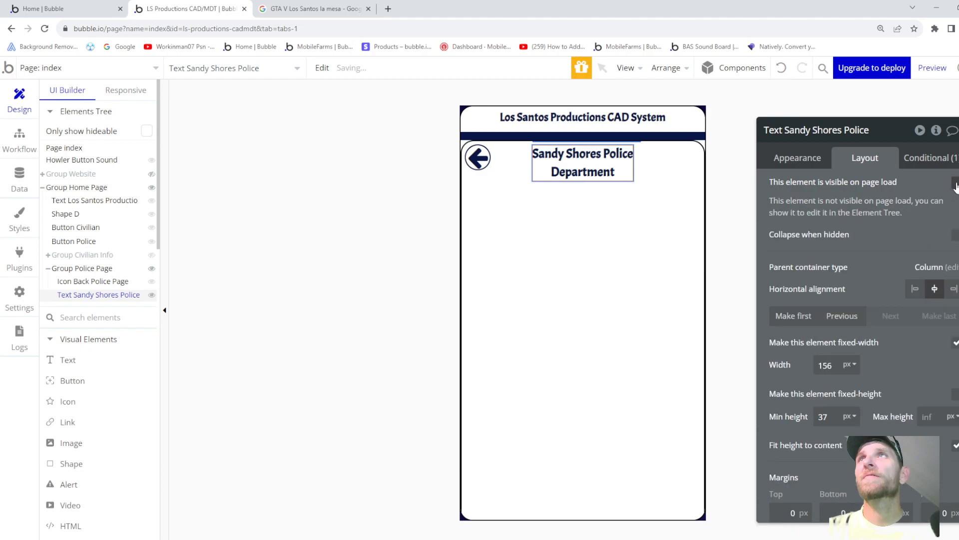
left_click(956, 236)
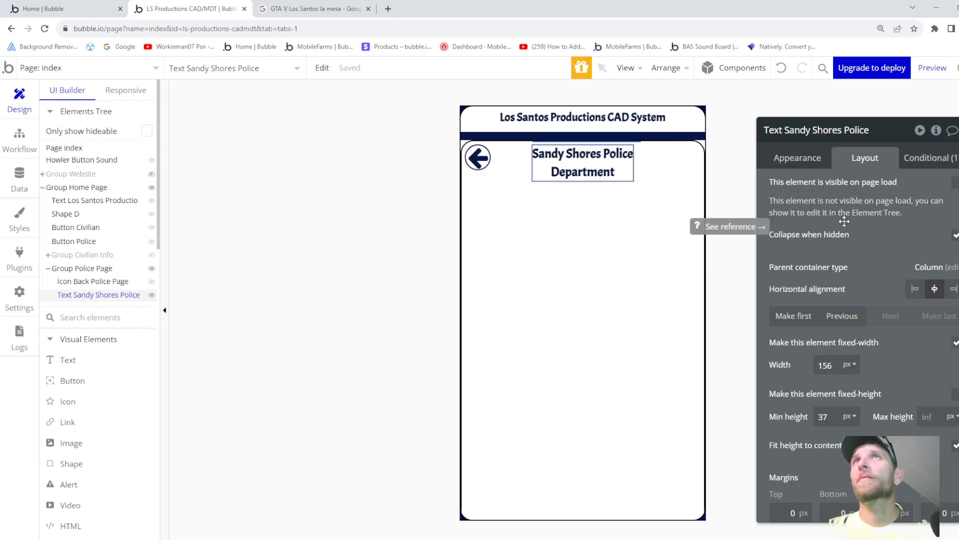
- Set the Sandy Shores title width to 264 px and let the box fit its content
left_click(801, 159)
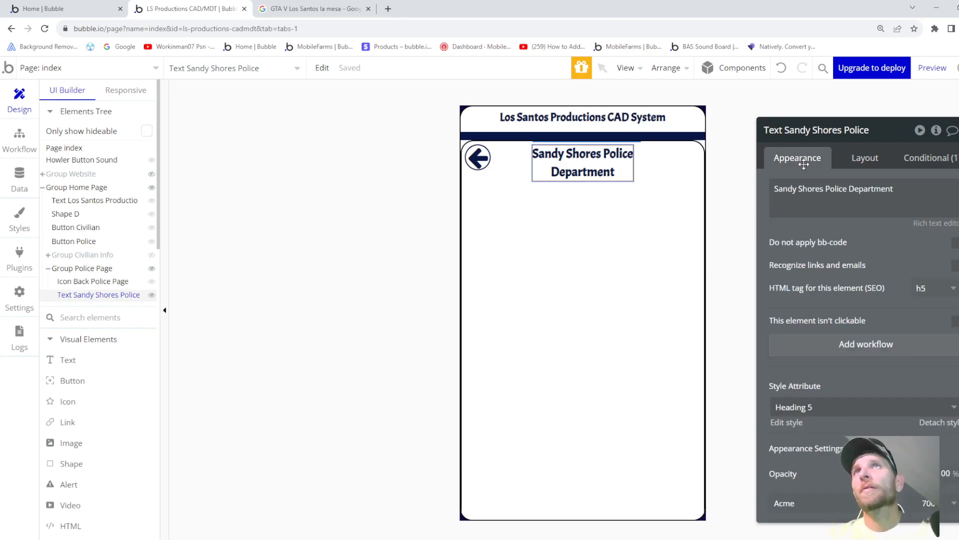
left_click(853, 160)
double_click(833, 366)
type("190")
key("Up")
key("Up")
key("Up")
key("Up")
key("Up")
key("Up")
key("Up")
key("Up")
key("Up")
key("Up")
key("Up")
key("Up")
key("Up")
key("Up")
key("Up")
key("Up")
key("Up")
key("Up")
key("Up")
key("Up")
key("Up")
key("Up")
key("Up")
key("Up")
key("Up")
key("Up")
key("Up")
key("Up")
key("Up")
key("Up")
key("Up")
key("Up")
key("Up")
key("Up")
key("Up")
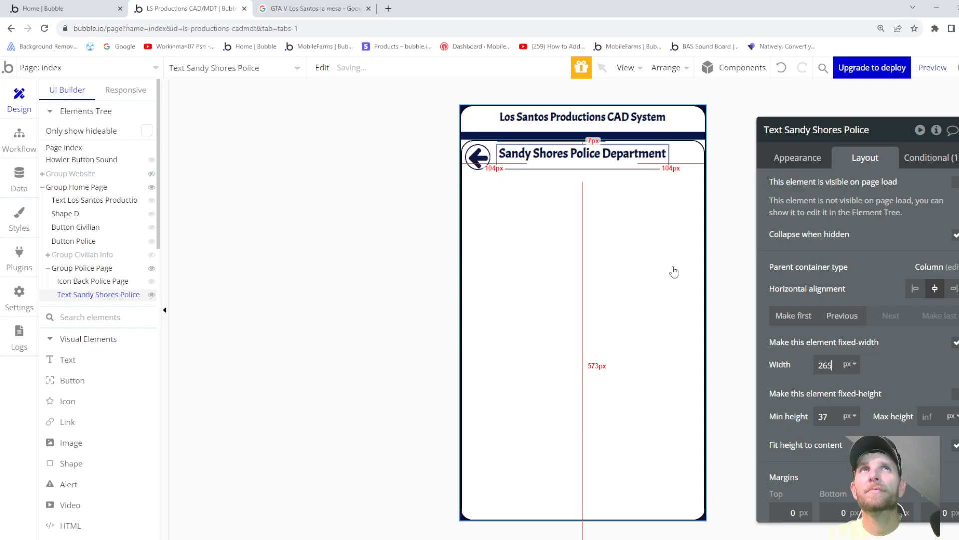
key("Down")
key("Up")
key("Up")
key("Up")
key("Up")
left_click(954, 344)
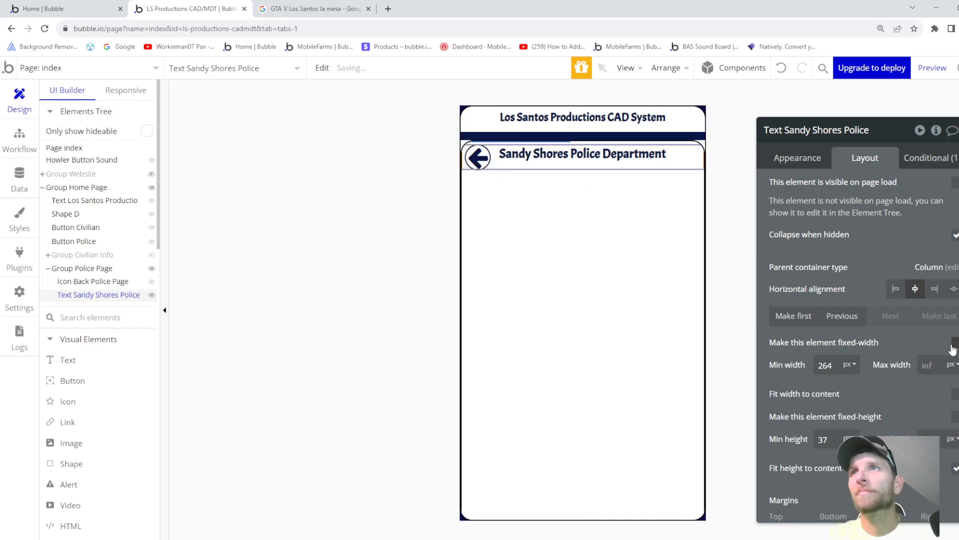
left_click(955, 396)
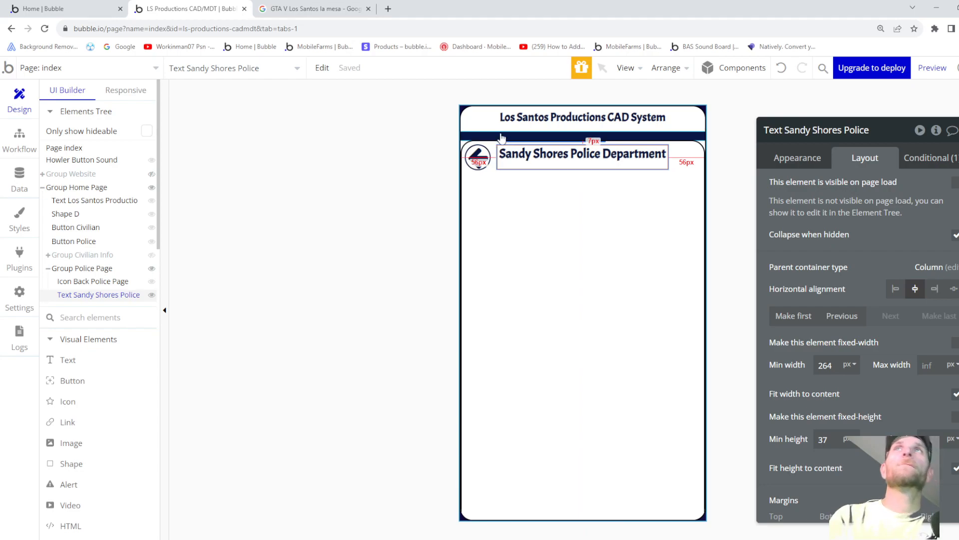
- Set the title's minimum height to 30 px after reviewing its visibility condition
left_click(814, 160)
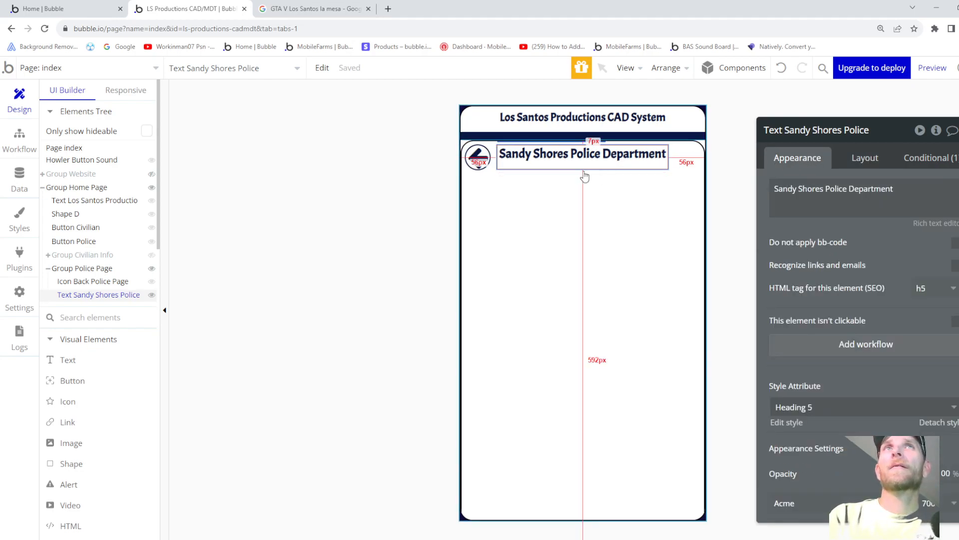
mouse_move(107, 297)
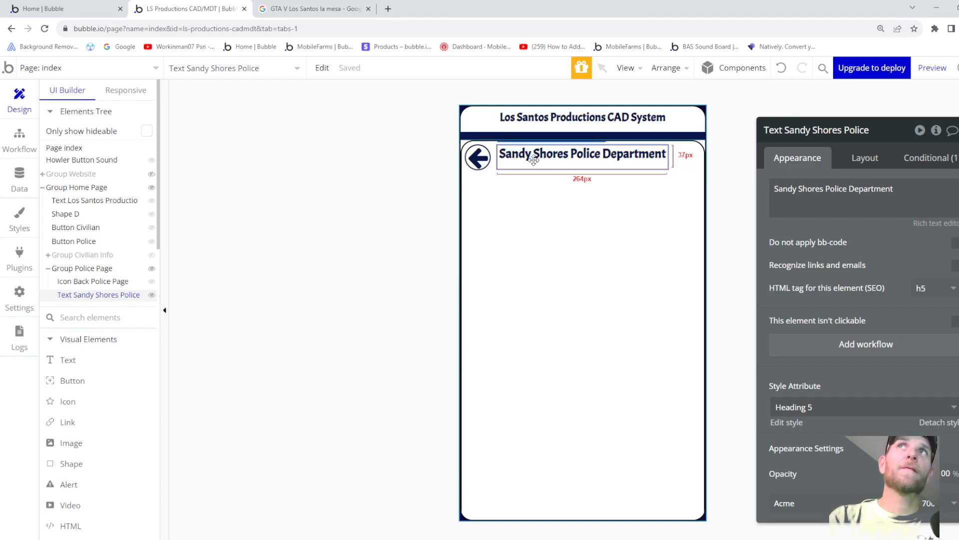
left_click(913, 157)
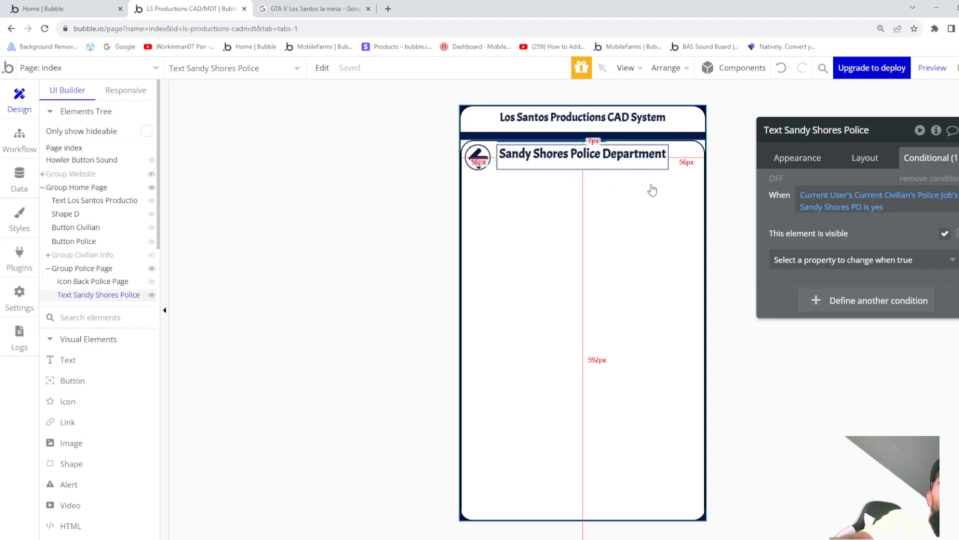
left_click(858, 157)
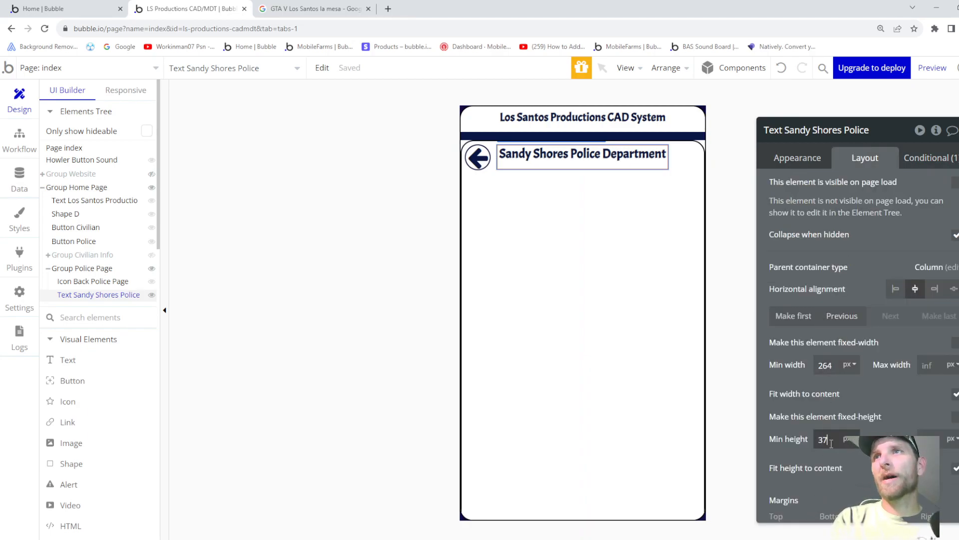
key("BackSpace")
key("BackSpace")
type("28")
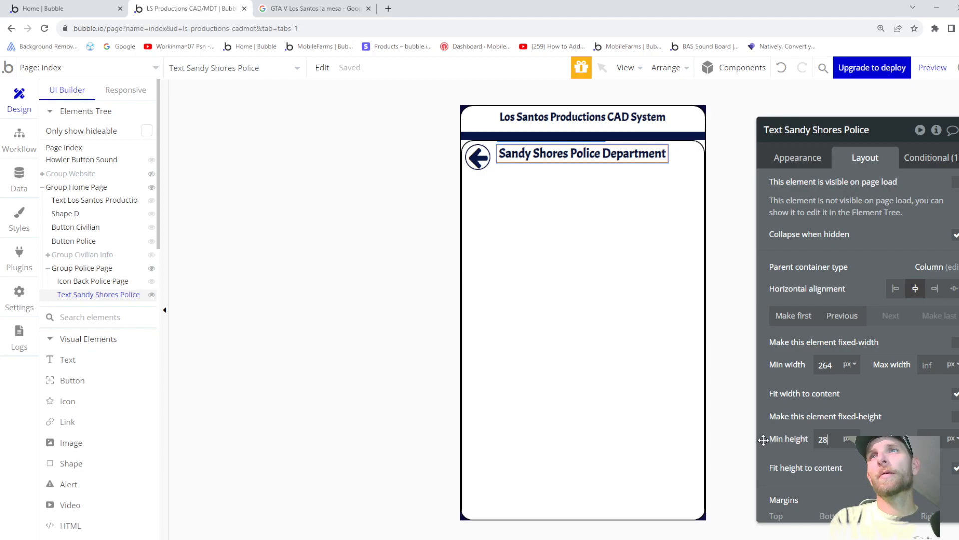
key("Up")
key("Up")
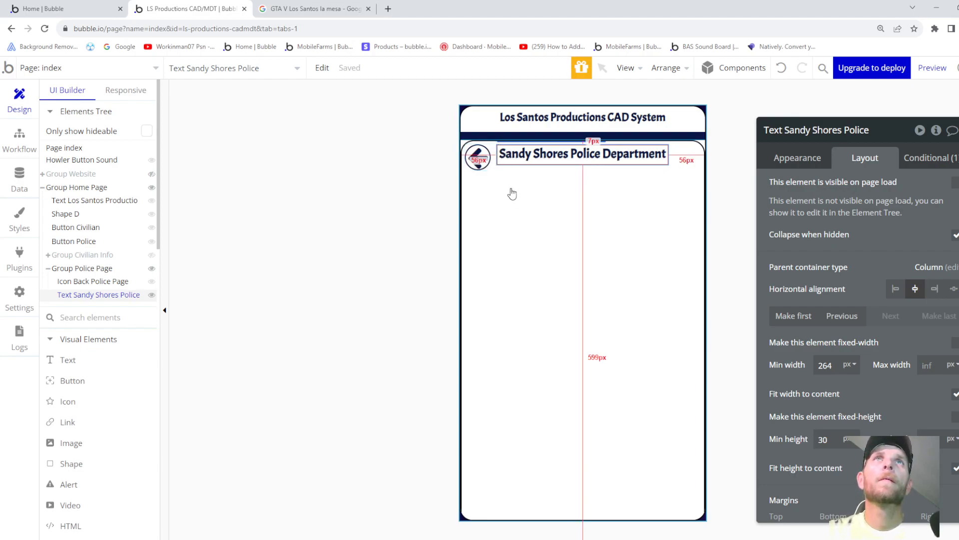
left_click(483, 164)
left_click(639, 213)
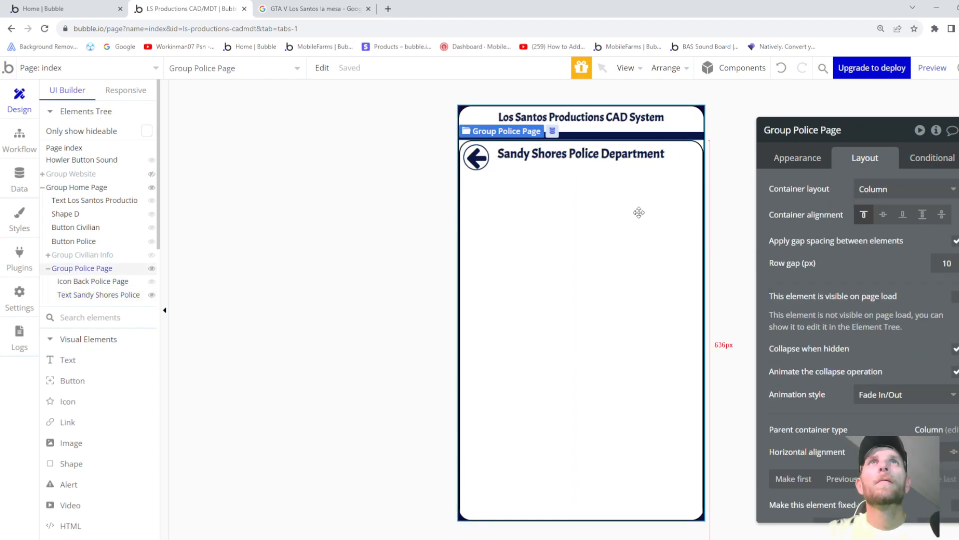
left_click(80, 296)
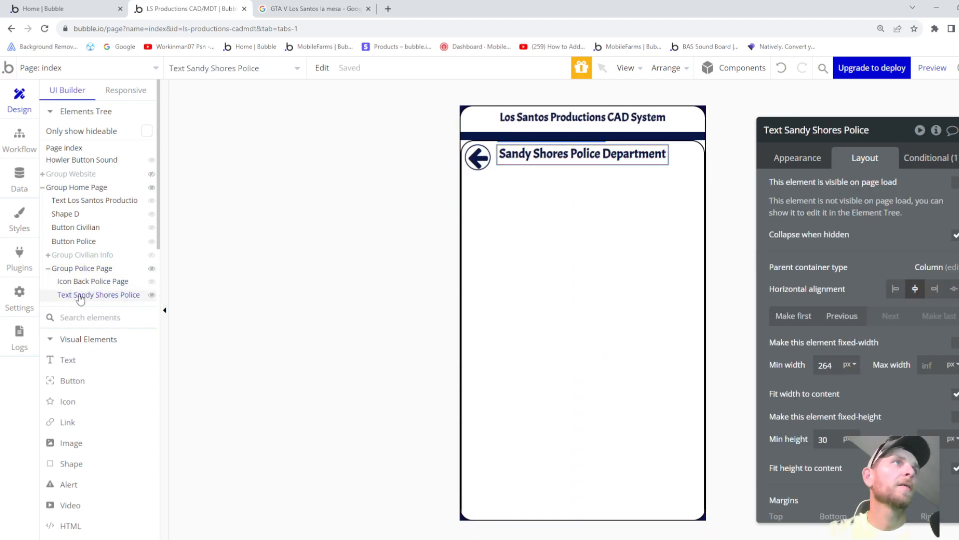
- Copy the Sandy Shores Police Department title and paste it into Group Police Page
right_click(80, 299)
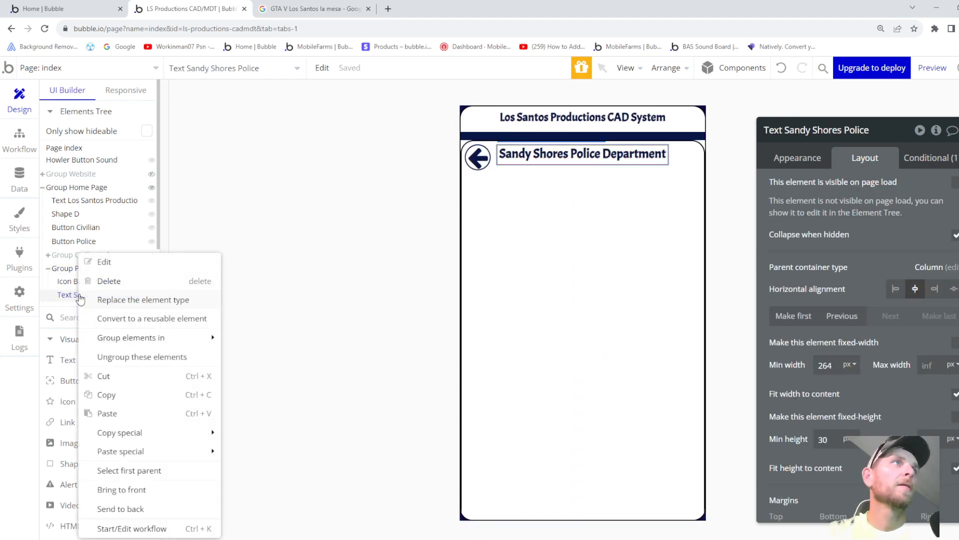
left_click(131, 396)
right_click(551, 218)
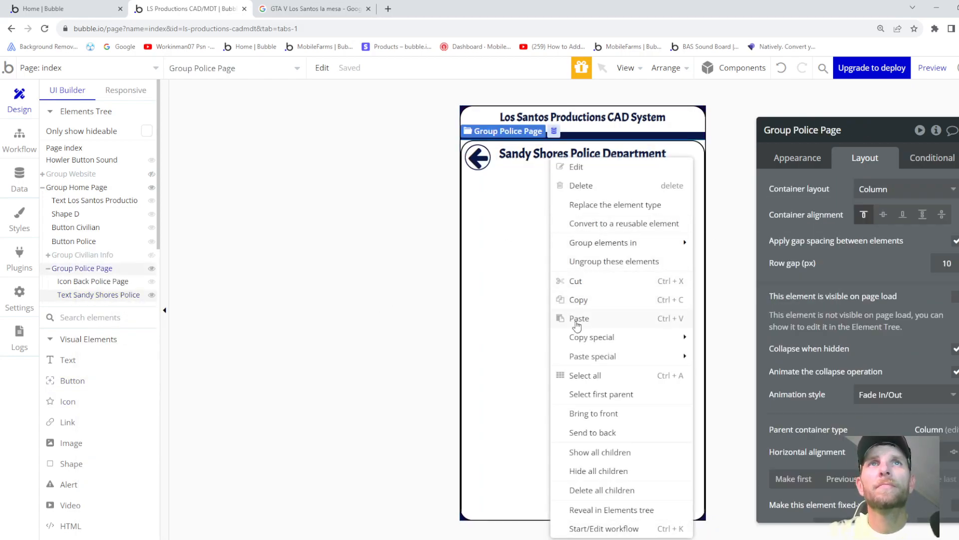
left_click(577, 318)
- Retype the pasted copy's text as 'Paleto Bay Police Department'
left_click(808, 158)
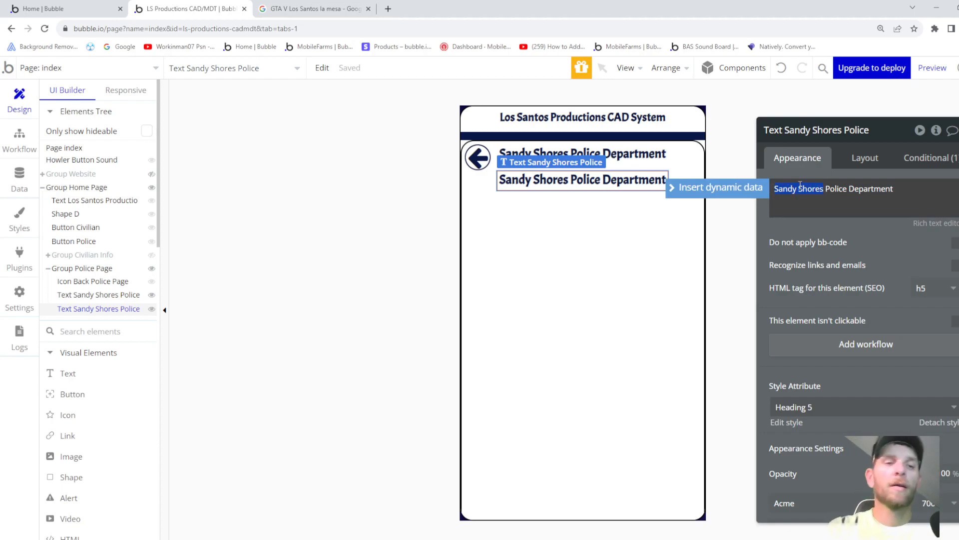
type("Poleto")
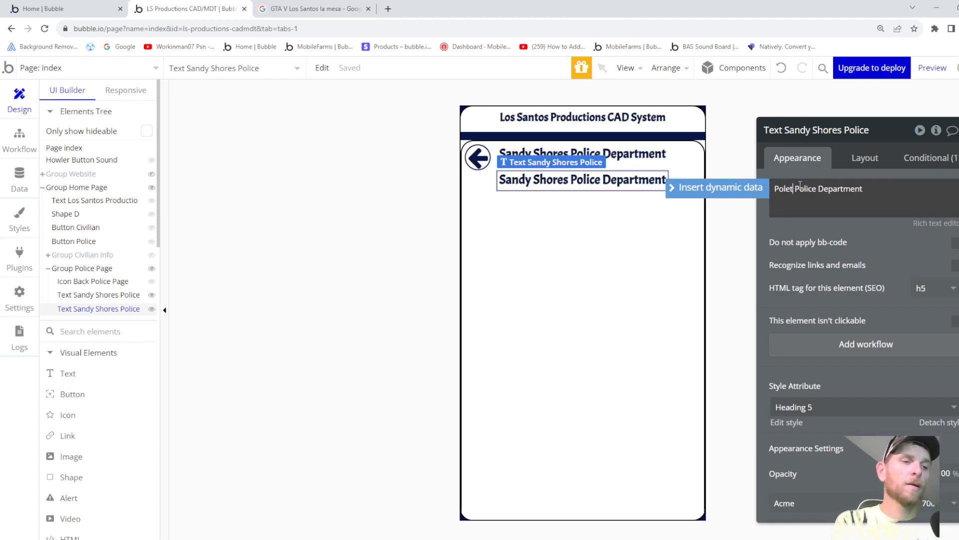
type(" Bay")
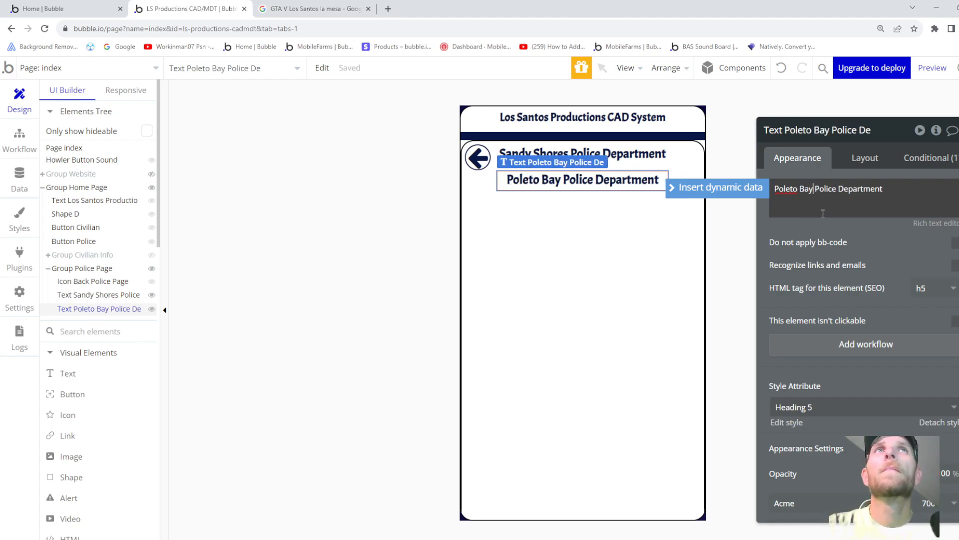
key("BackSpace")
type("a")
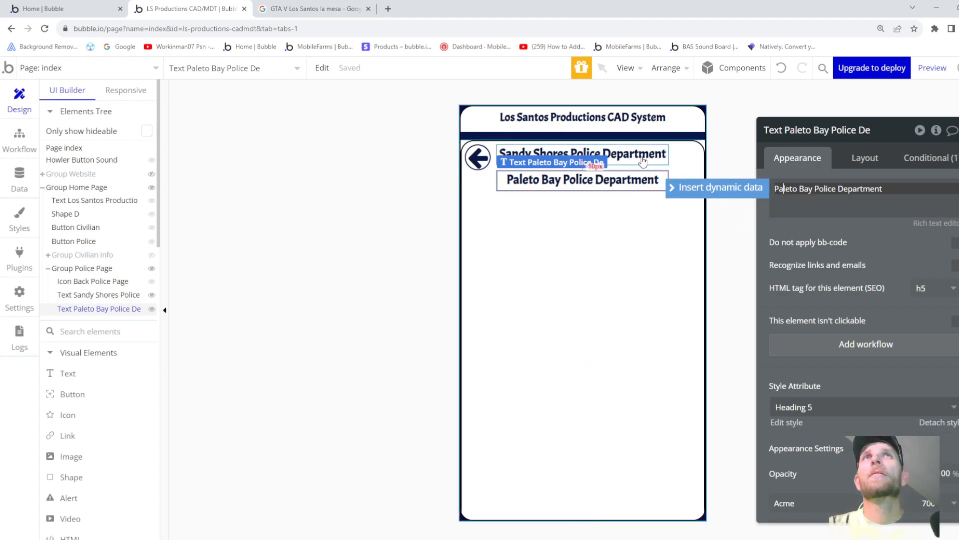
left_click(582, 153)
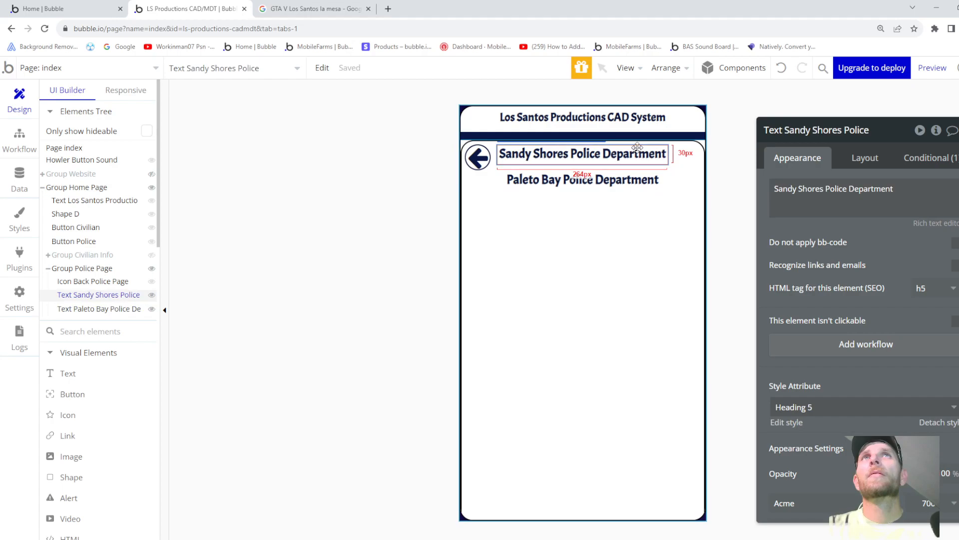
- Give the Sandy Shores title a -40 px bottom margin so the Paleto Bay title overlaps it
left_click(853, 160)
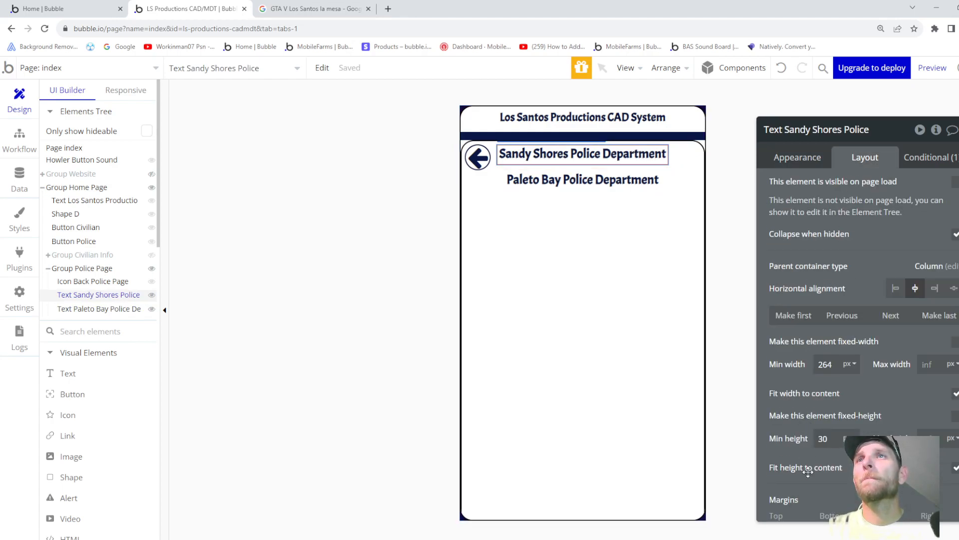
scroll(808, 471, "down", 2)
left_click(796, 434)
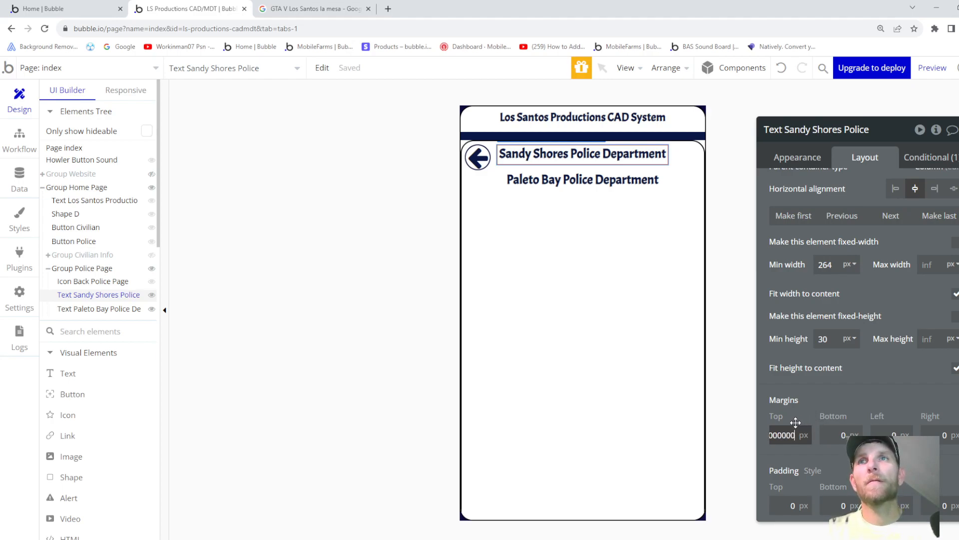
key("BackSpace")
key("BackSpace")
key("BackSpace")
key("BackSpace")
key("BackSpace")
key("BackSpace")
key("BackSpace")
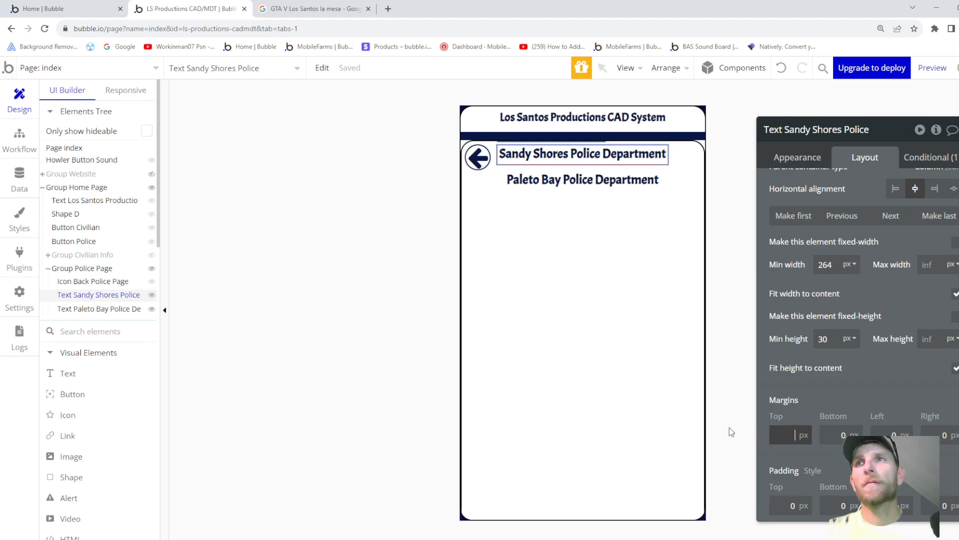
type("-15")
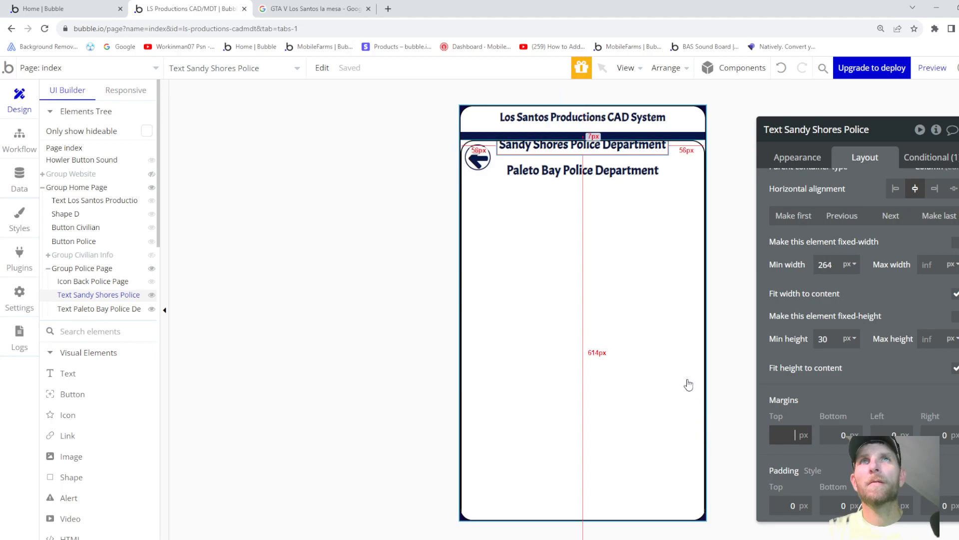
left_click(844, 436)
type("-23")
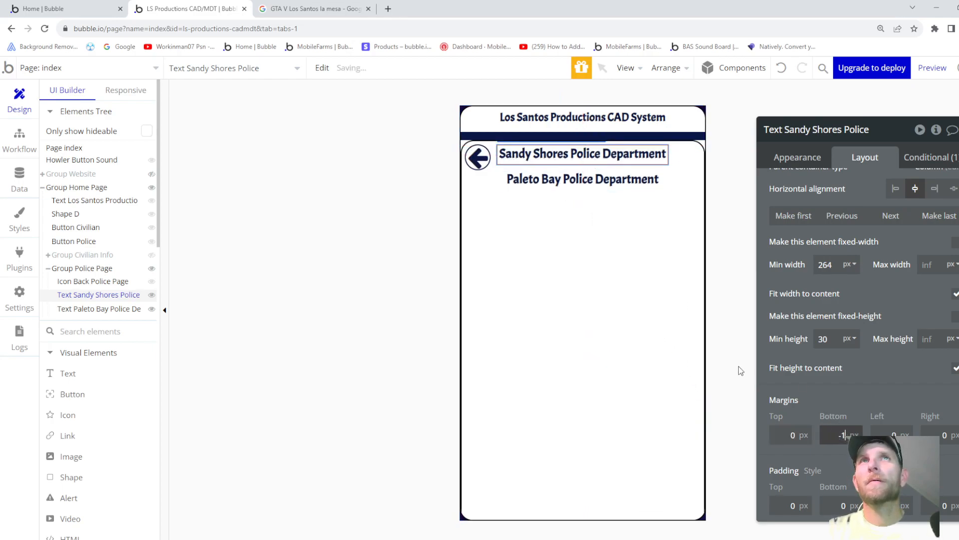
key("Down")
key("Down")
key("Down")
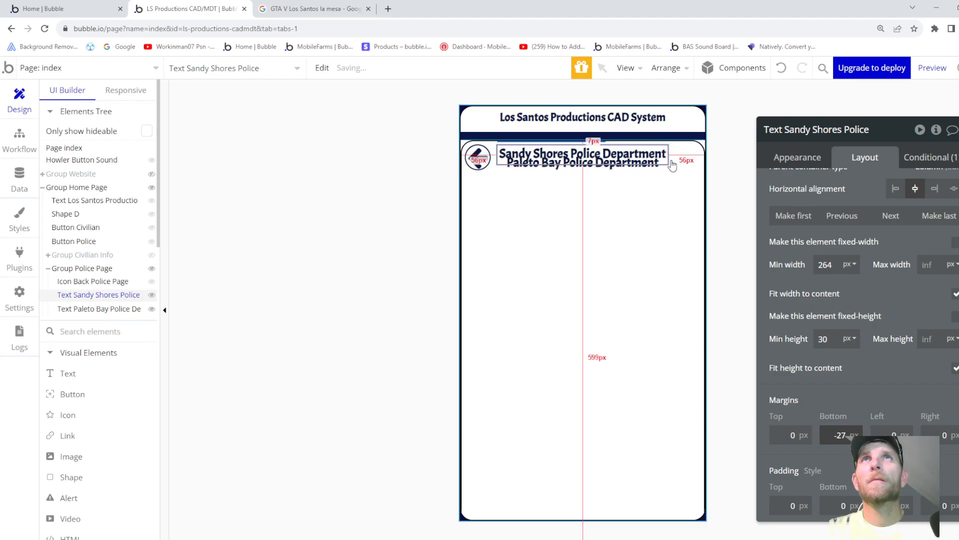
key("Down")
key("Down")
key("Down")
key("Down")
key("Down")
key("Down")
key("Down")
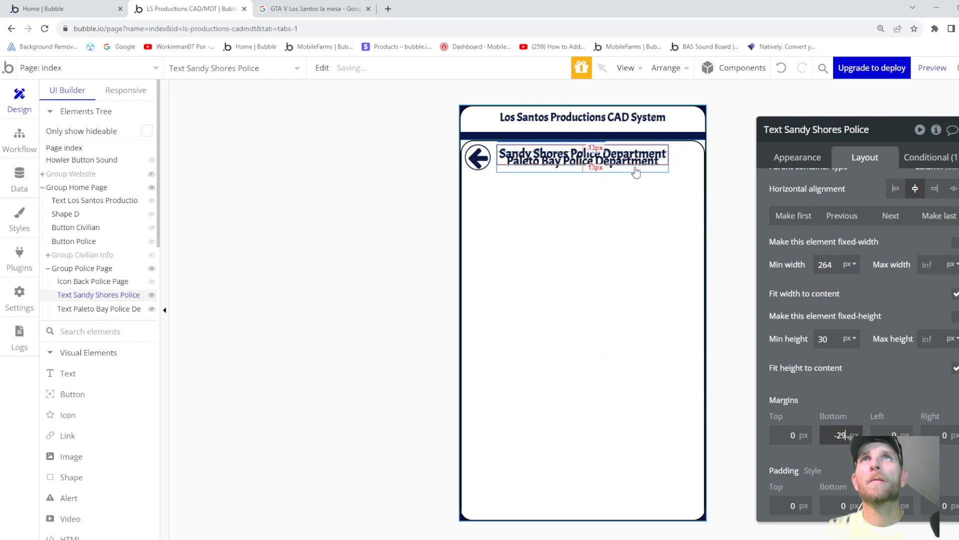
key("Down")
key("Down")
key("Down")
key("Down")
key("Down")
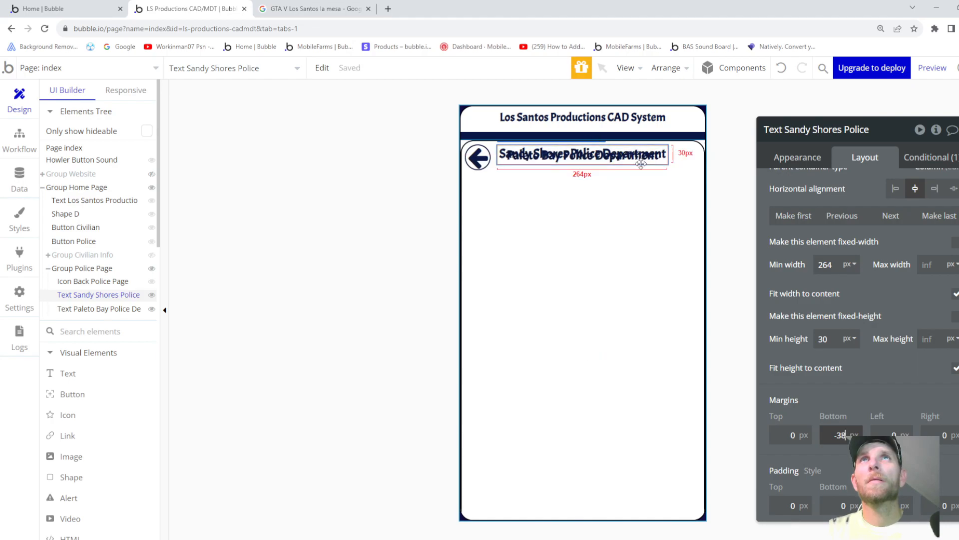
key("Down")
key("Down")
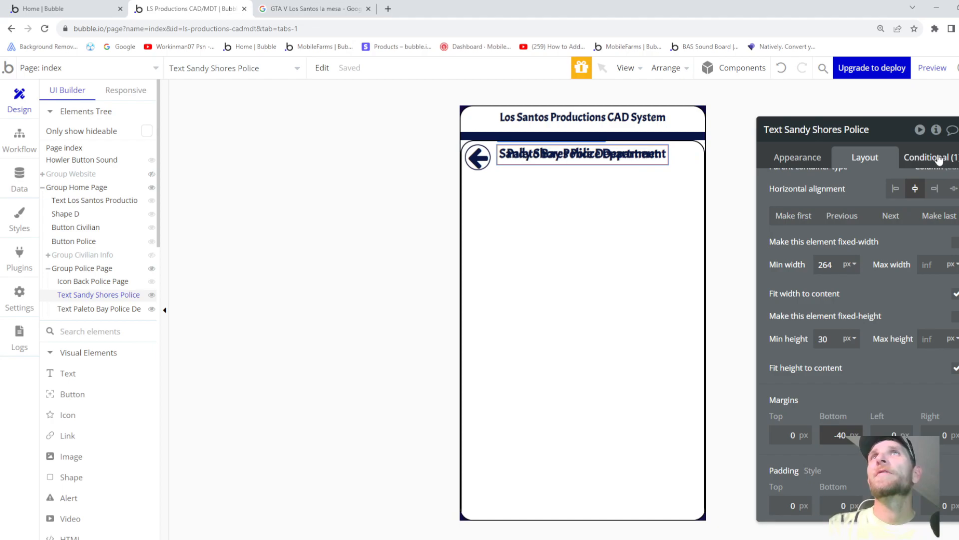
- Make the Paleto Bay title show only when Paleto Bay PD is yes, and paste another title copy
left_click(115, 308)
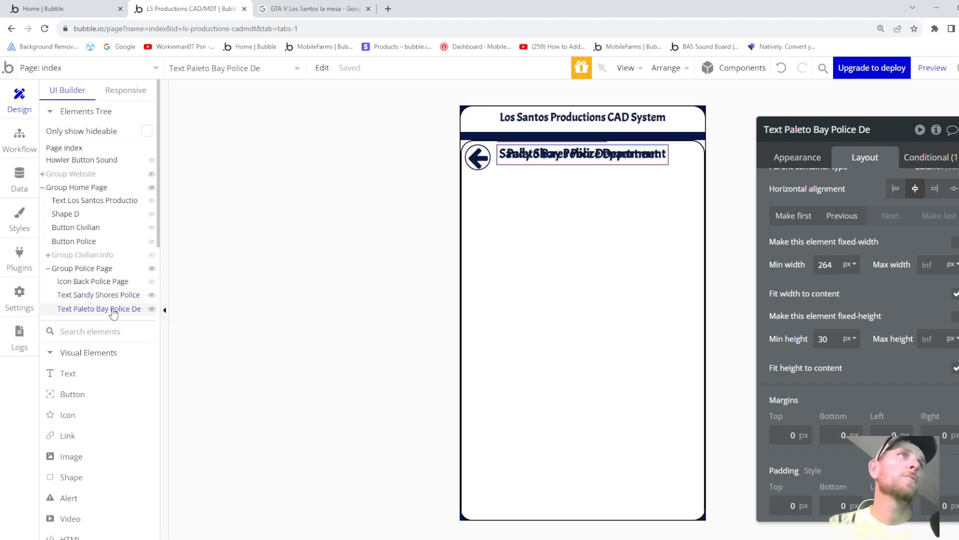
left_click(930, 158)
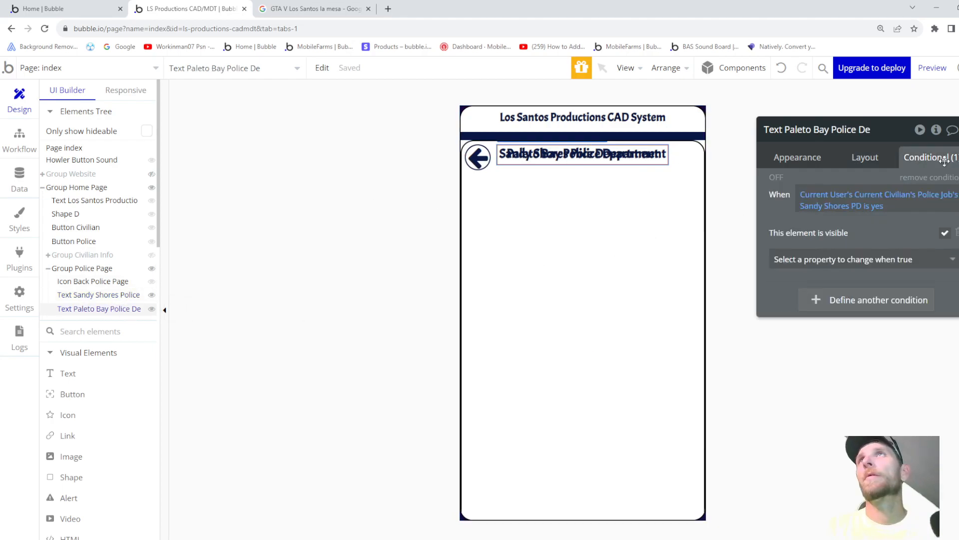
left_click(824, 209)
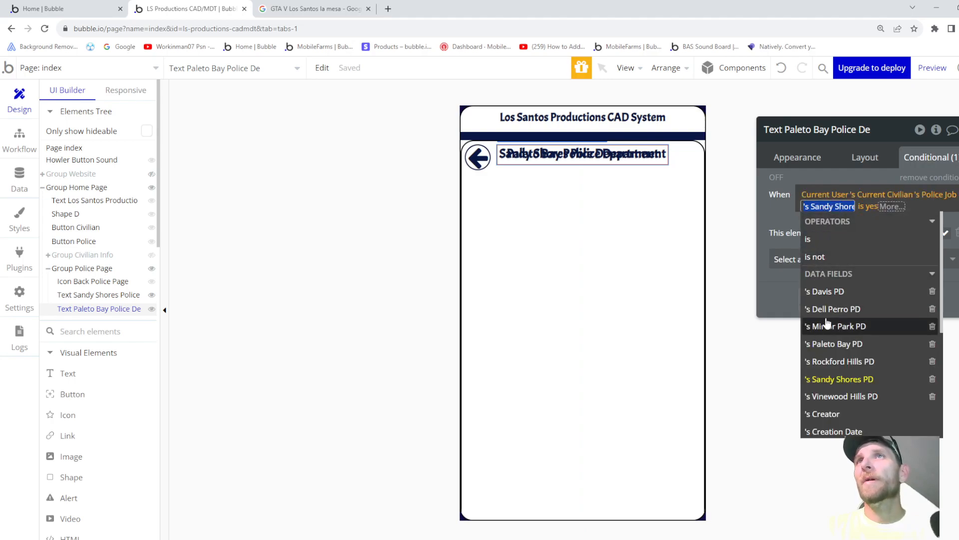
left_click(839, 344)
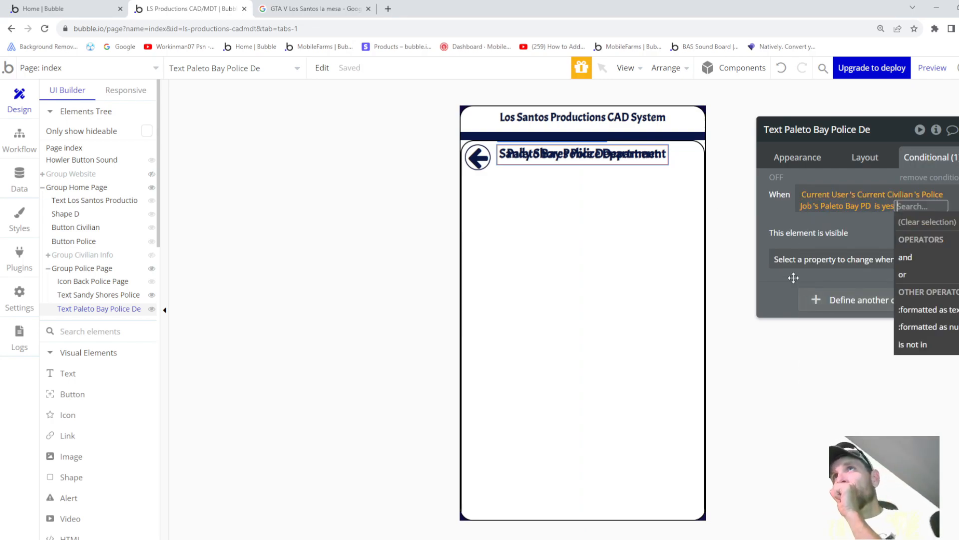
left_click(771, 219)
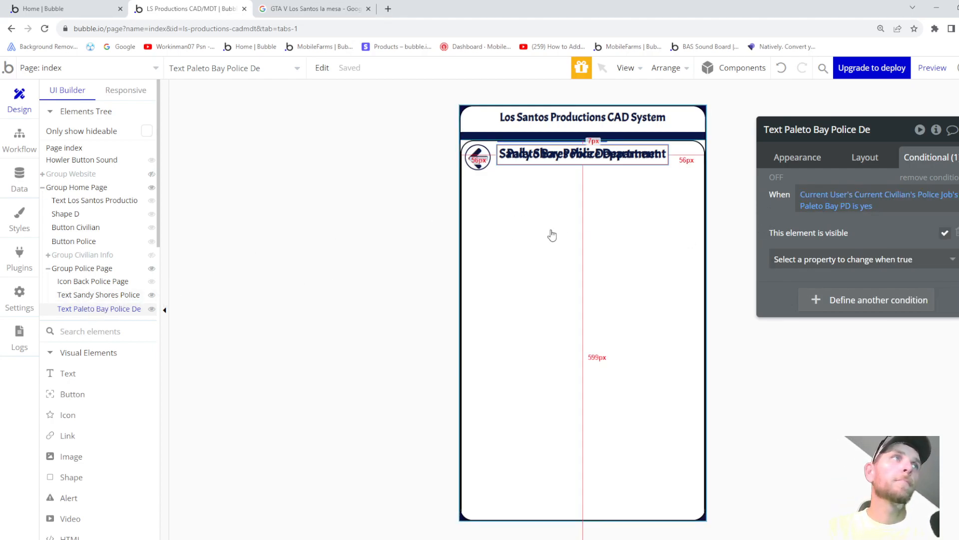
right_click(581, 227)
left_click(612, 318)
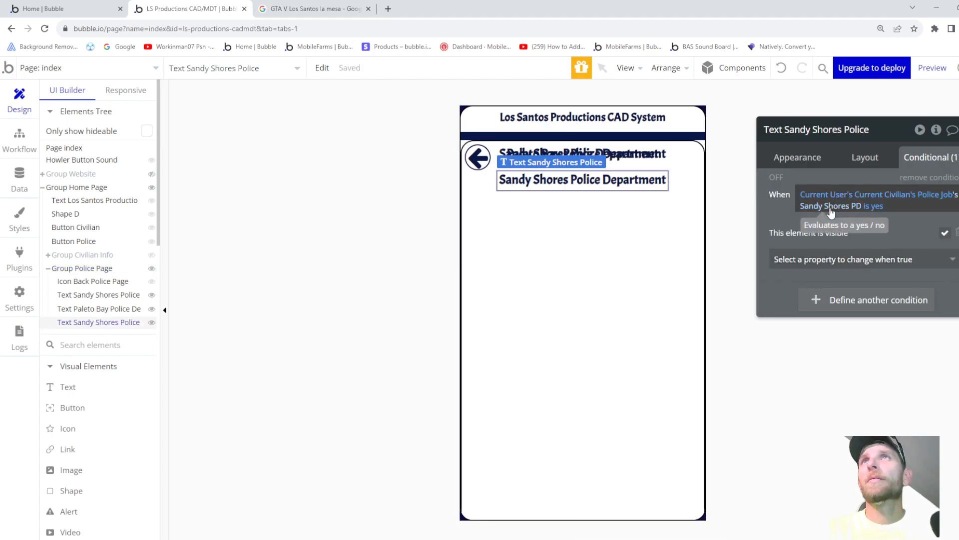
- Point the new copy's condition at Davis PD and retype it as 'Davis Police Department'
left_click(831, 209)
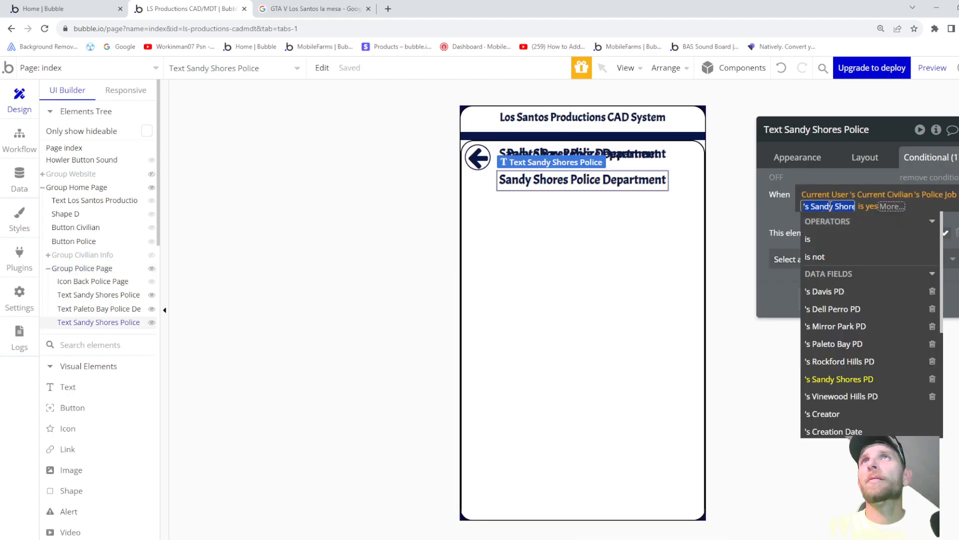
left_click(830, 292)
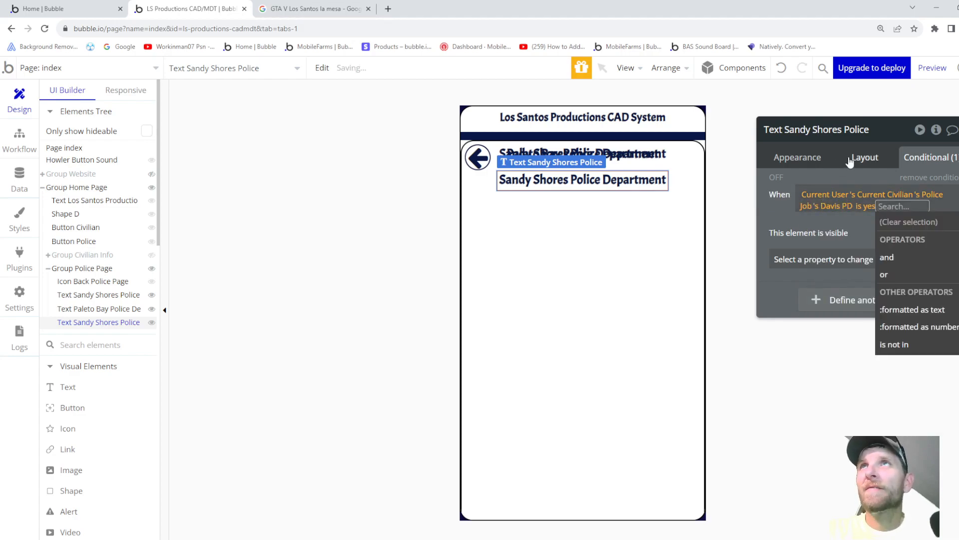
left_click(808, 161)
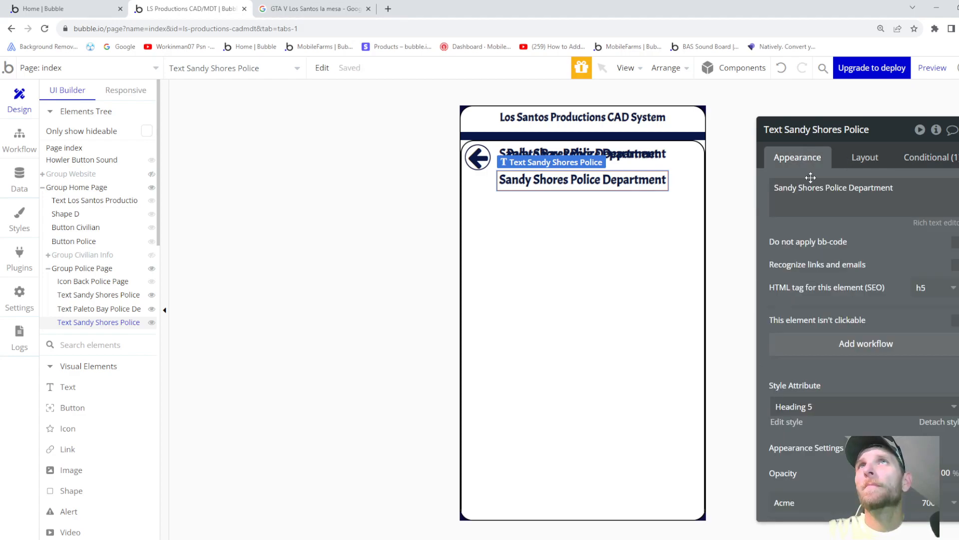
triple_click(826, 187)
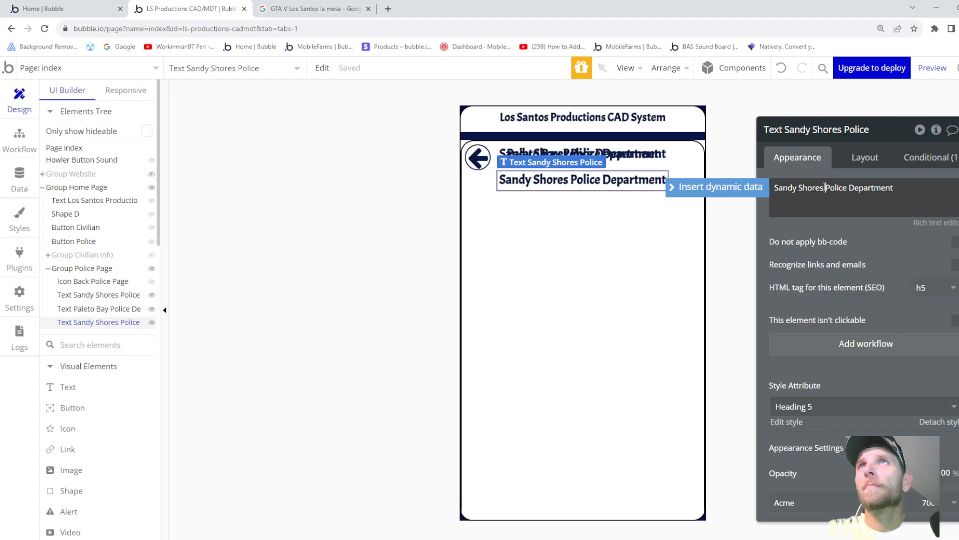
type("Davis")
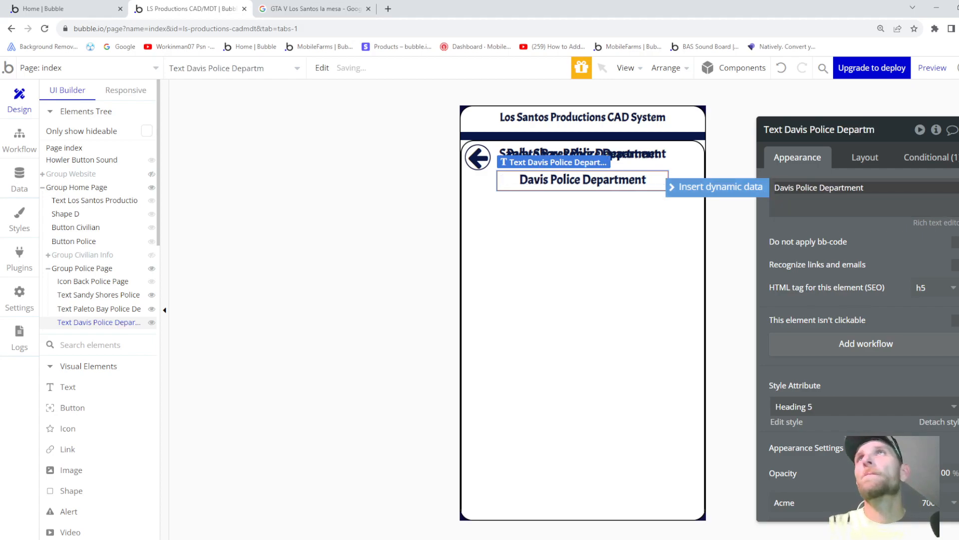
left_click(928, 161)
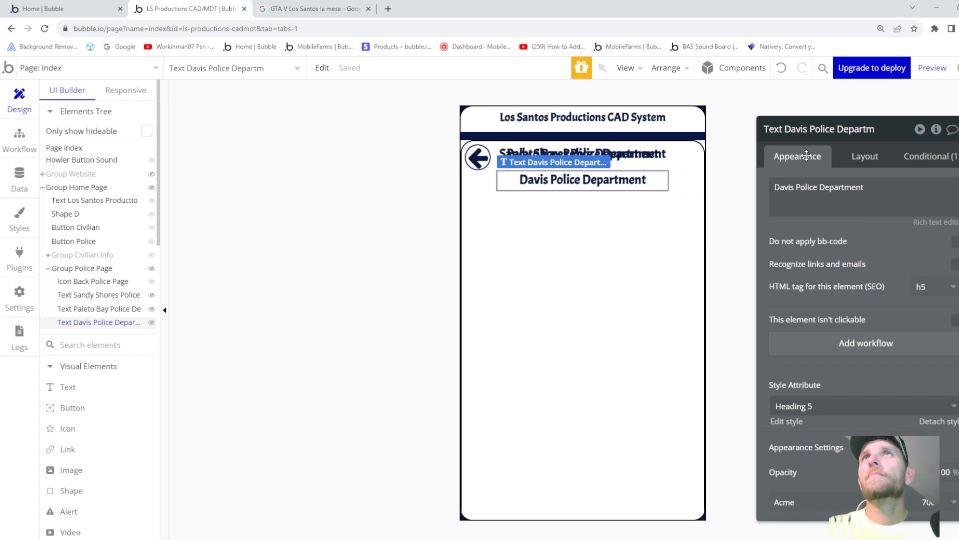
left_click(931, 157)
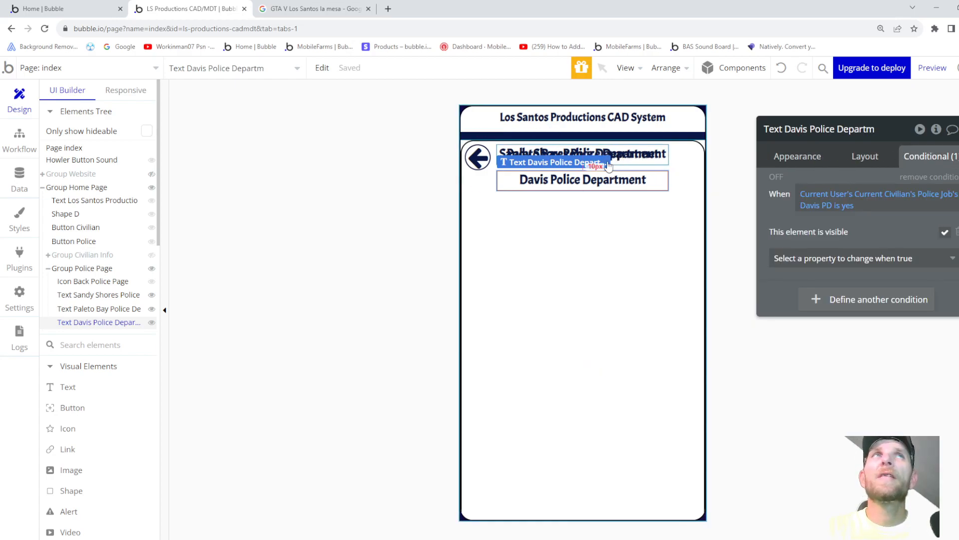
- Bring up the Paleto Bay title's Layout margin settings
left_click(91, 311)
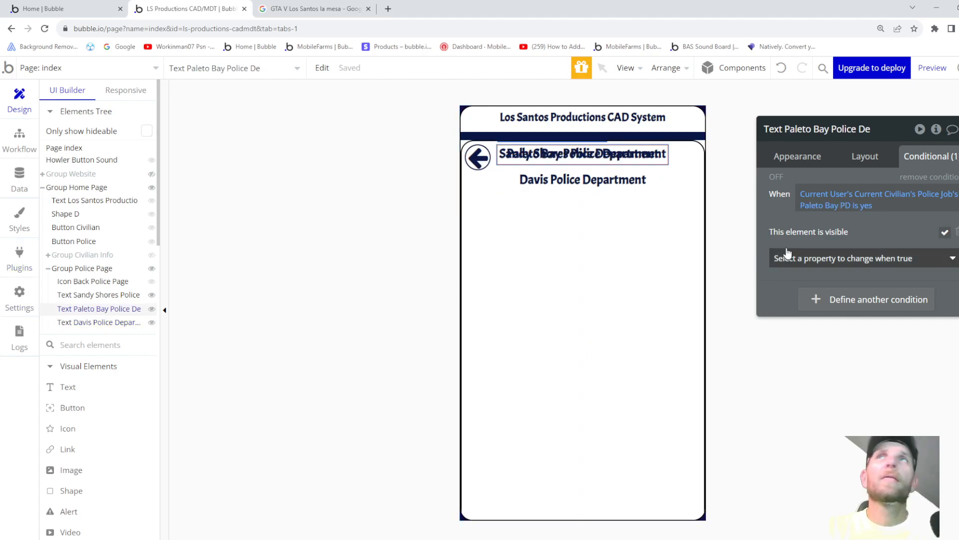
left_click(865, 157)
scroll(835, 444, "down", 3)
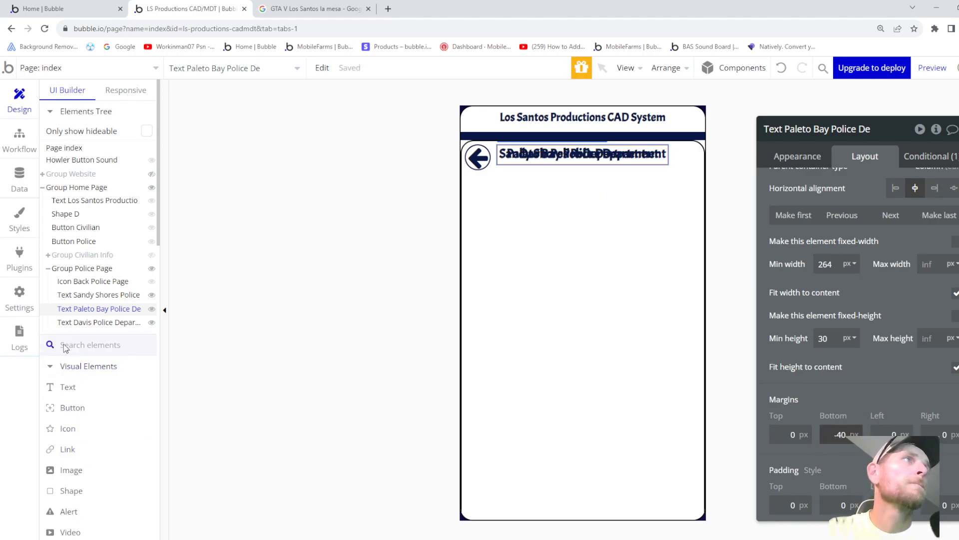
- Paste another title copy, show it only for Dell Perro PD, and retype it 'Del Perro Police Department'
right_click(556, 288)
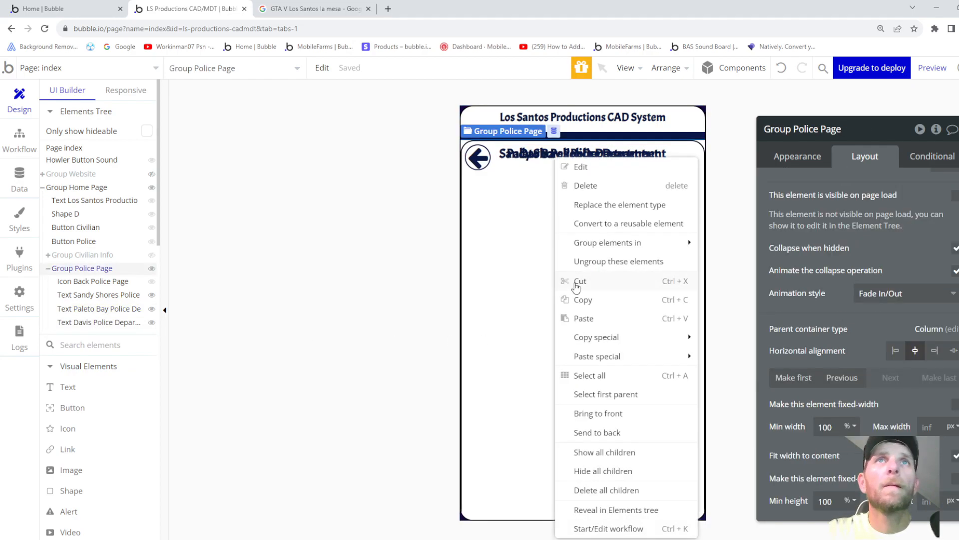
left_click(584, 319)
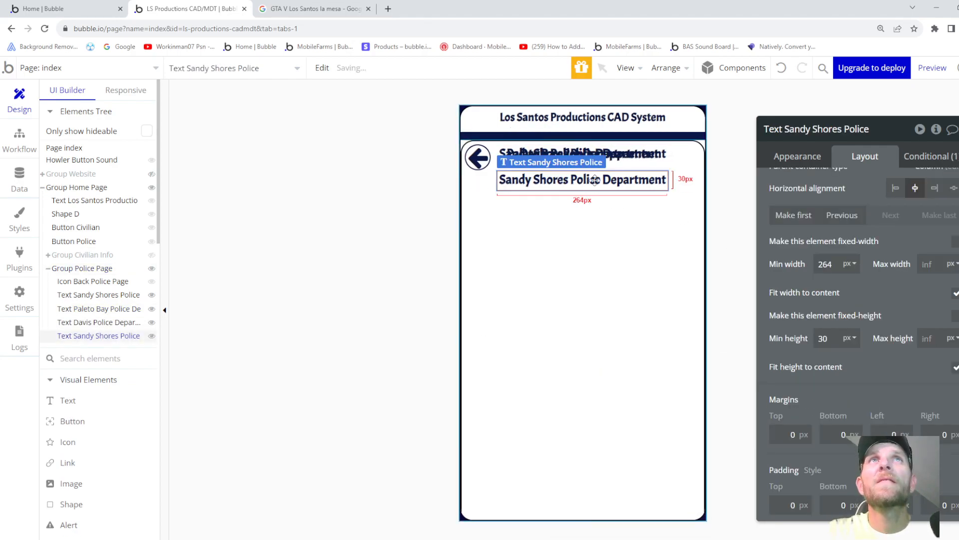
left_click(920, 160)
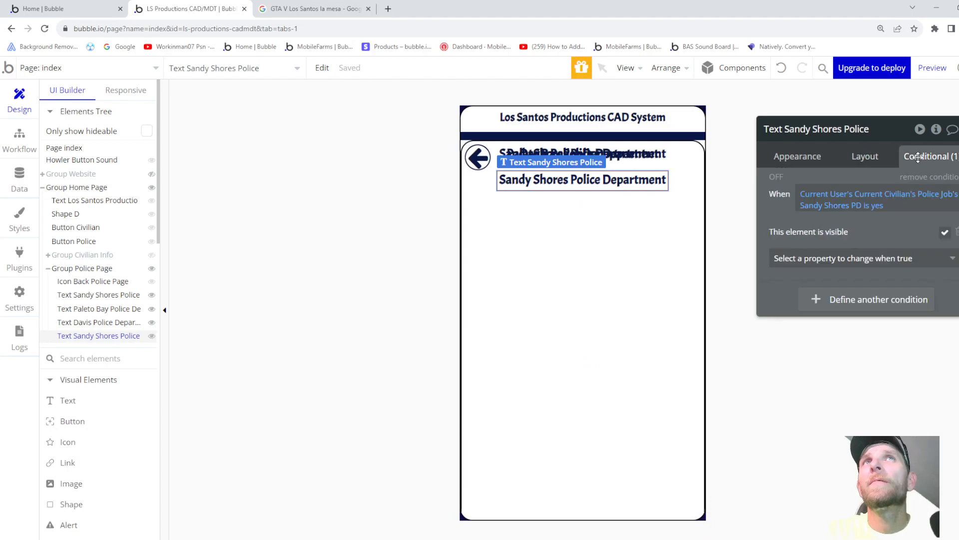
left_click(825, 212)
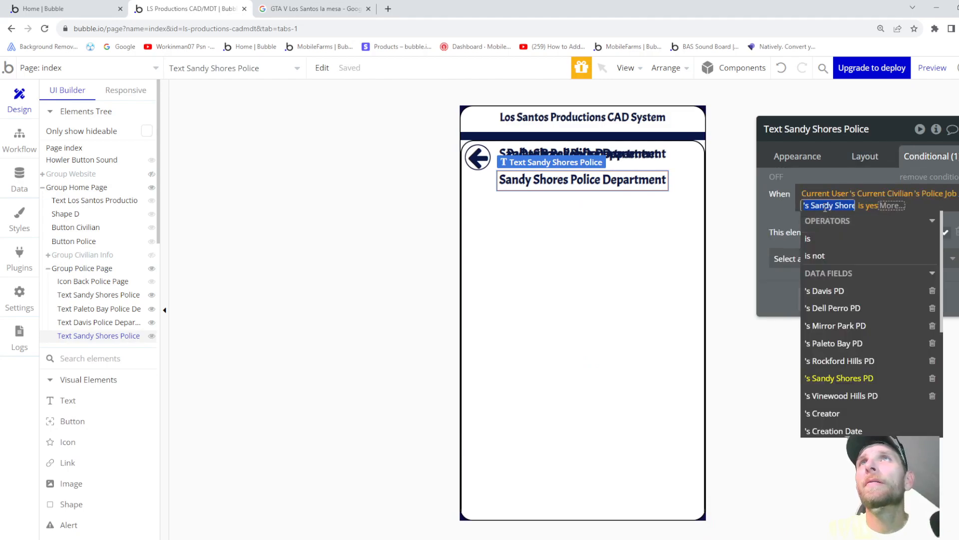
left_click(837, 309)
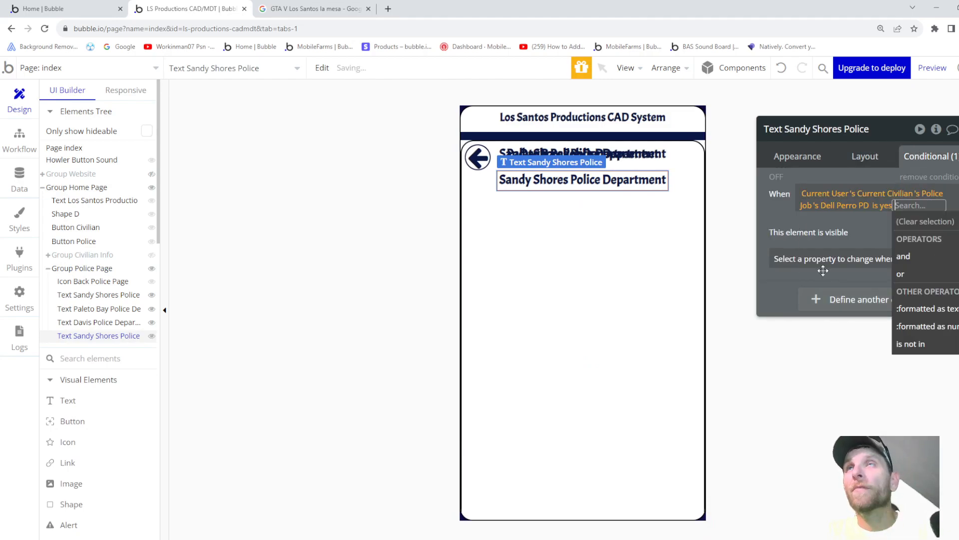
left_click(801, 158)
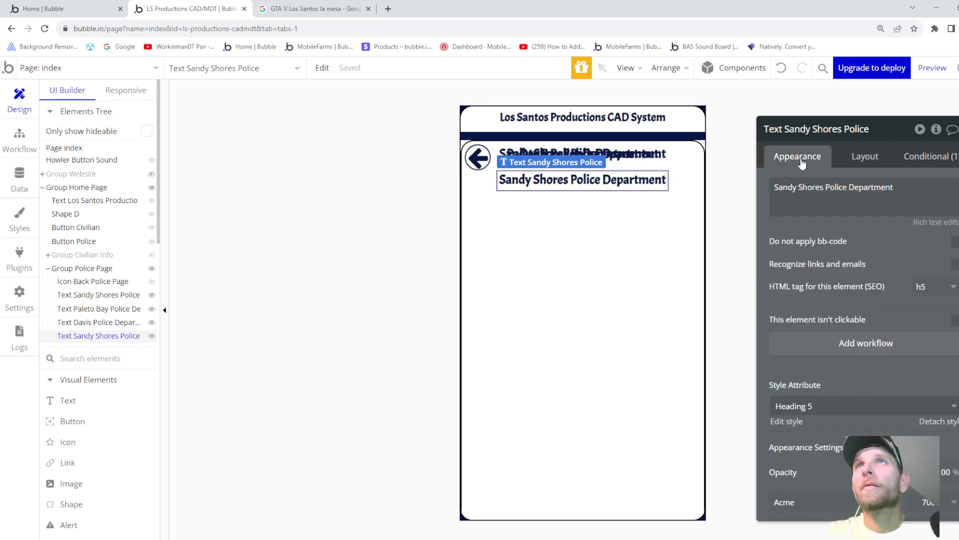
triple_click(826, 188)
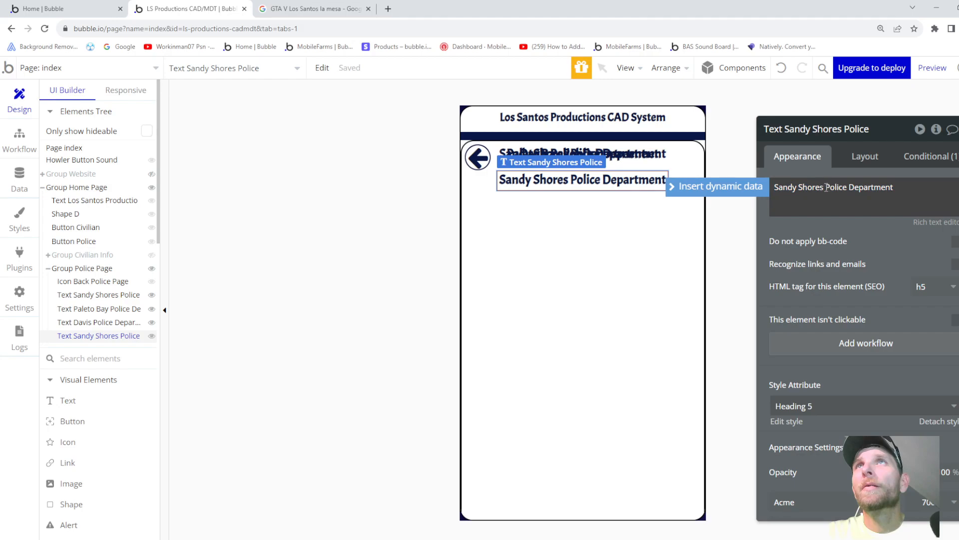
type("Del Per")
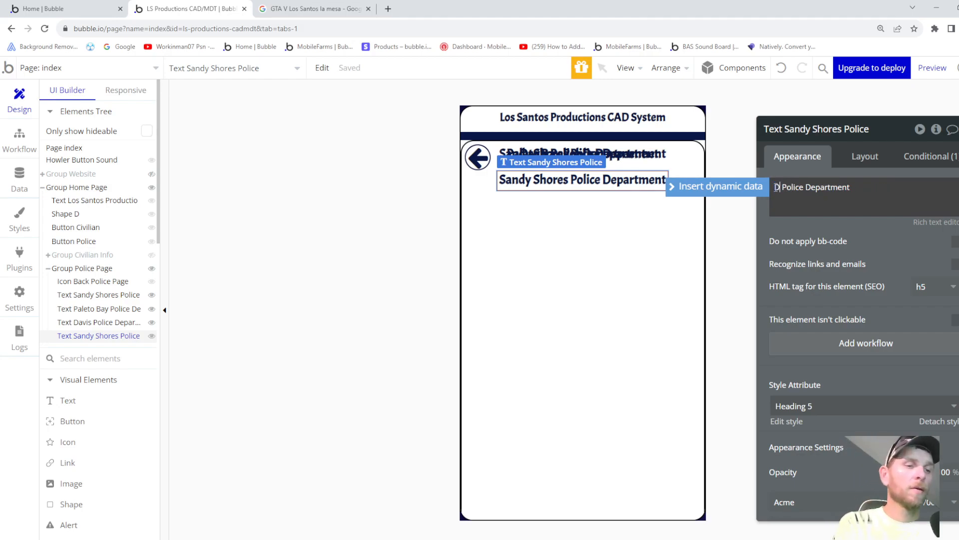
type("ro")
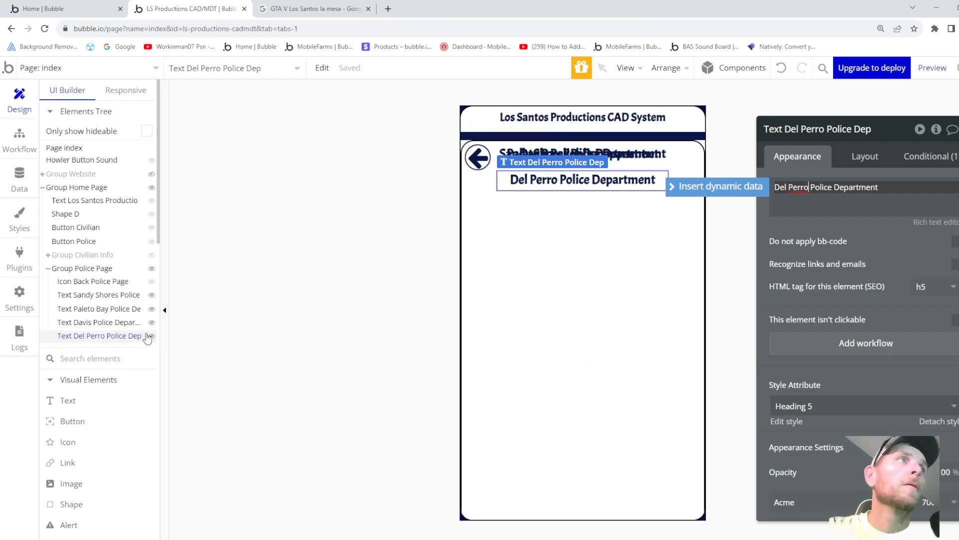
- Bring up the Davis title's Layout margin settings
left_click(118, 324)
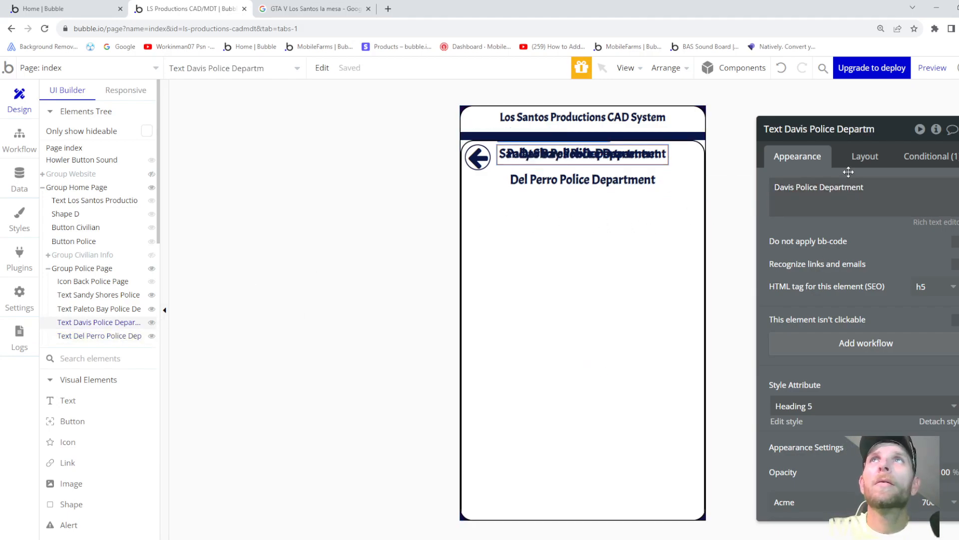
left_click(865, 162)
scroll(822, 392, "down", 3)
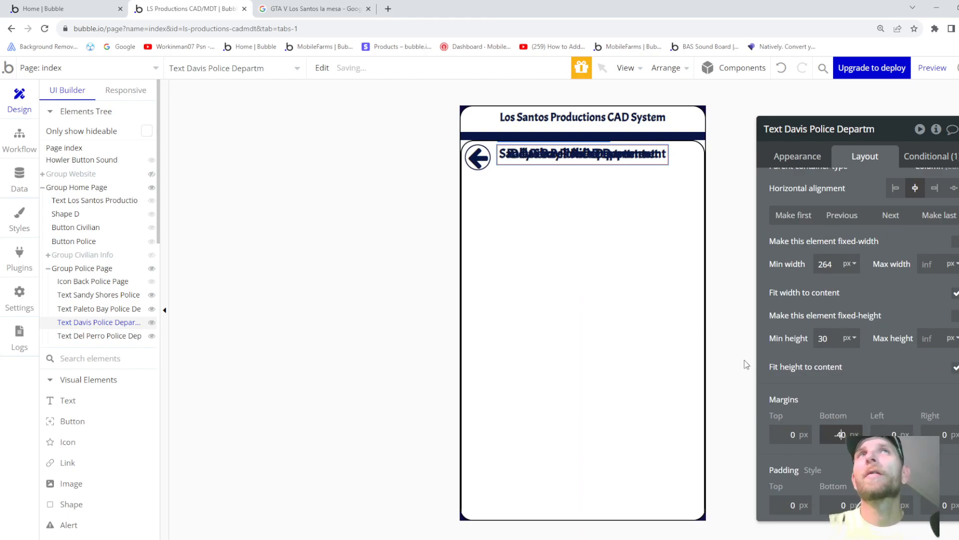
- Paste another title copy, show it only for Mirror Park PD, and replace Sandy Shores with 'Mirror Park'
right_click(548, 300)
left_click(579, 323)
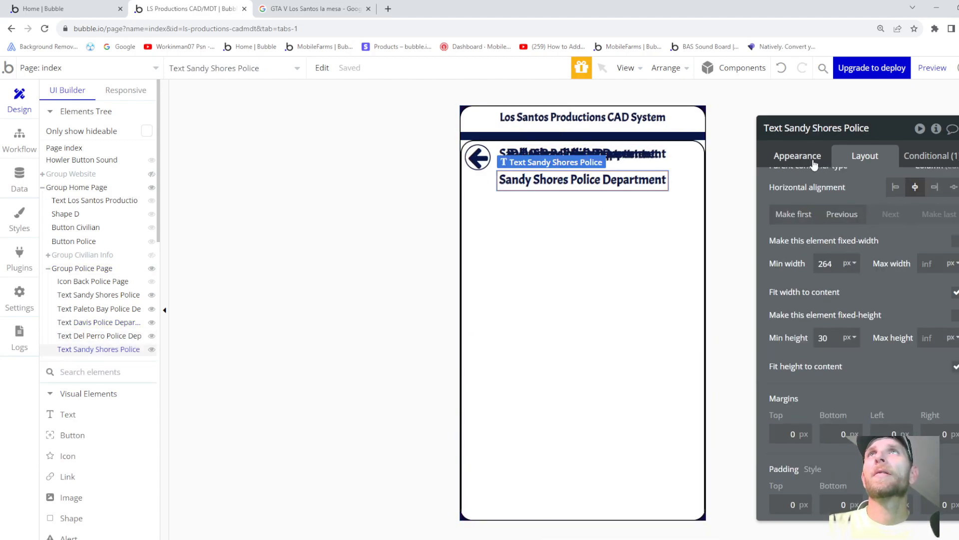
left_click(920, 155)
left_click(831, 205)
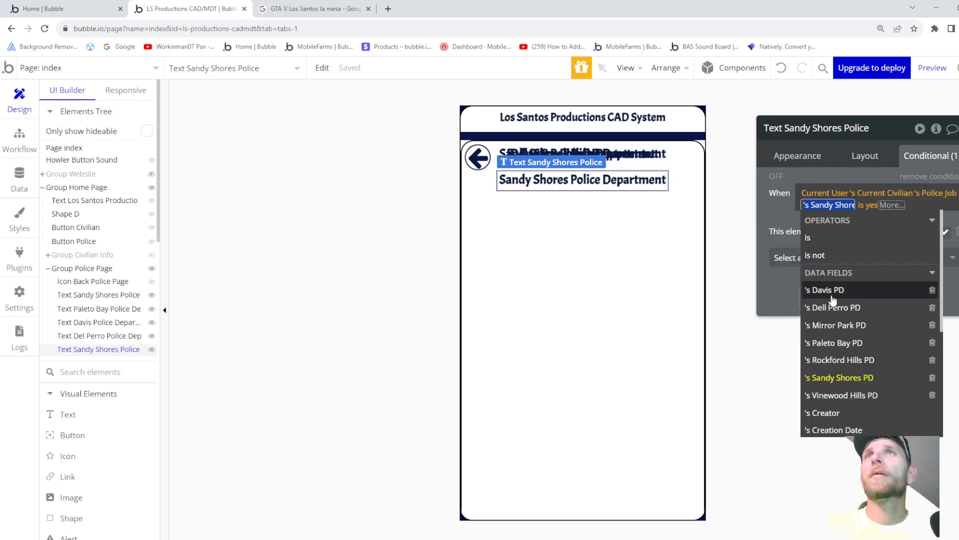
left_click(831, 324)
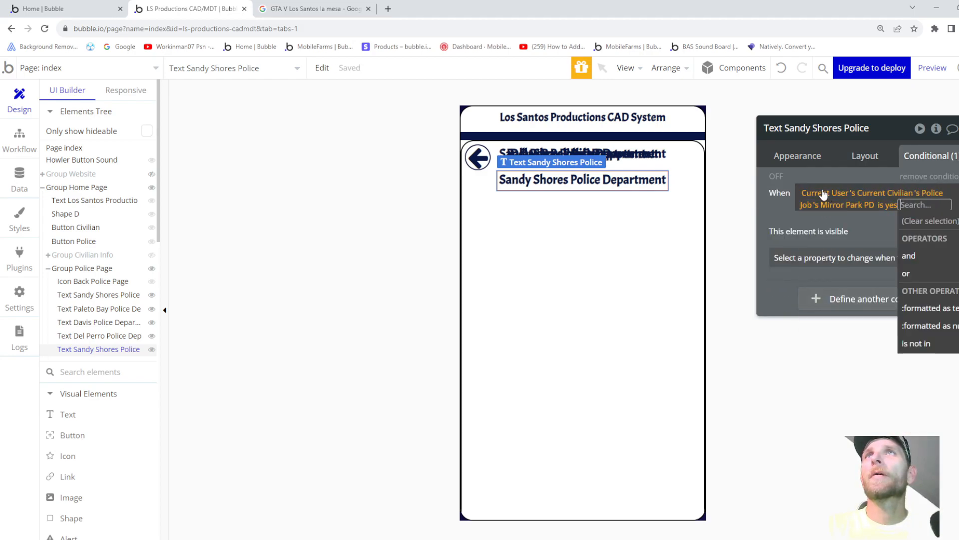
left_click(810, 155)
left_click(811, 189)
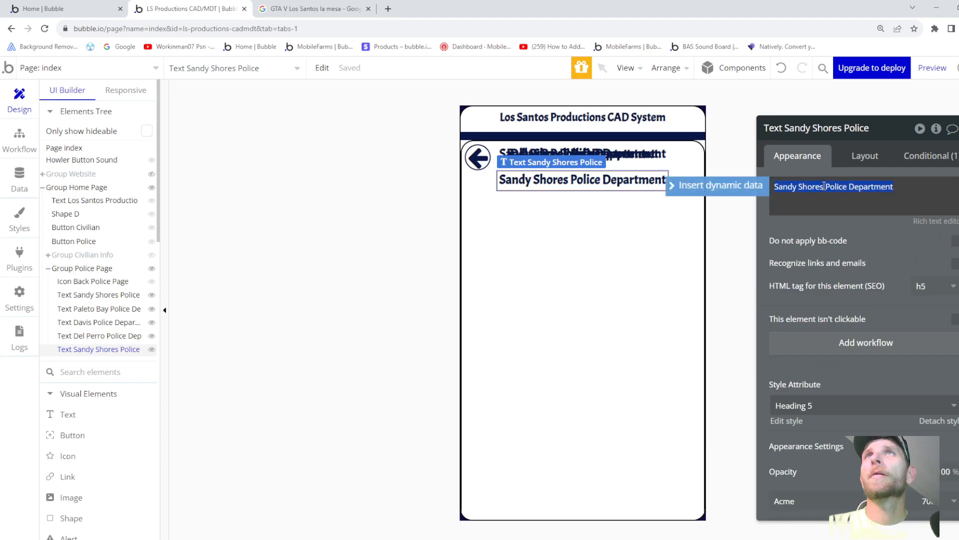
left_click_drag(825, 187, 719, 200)
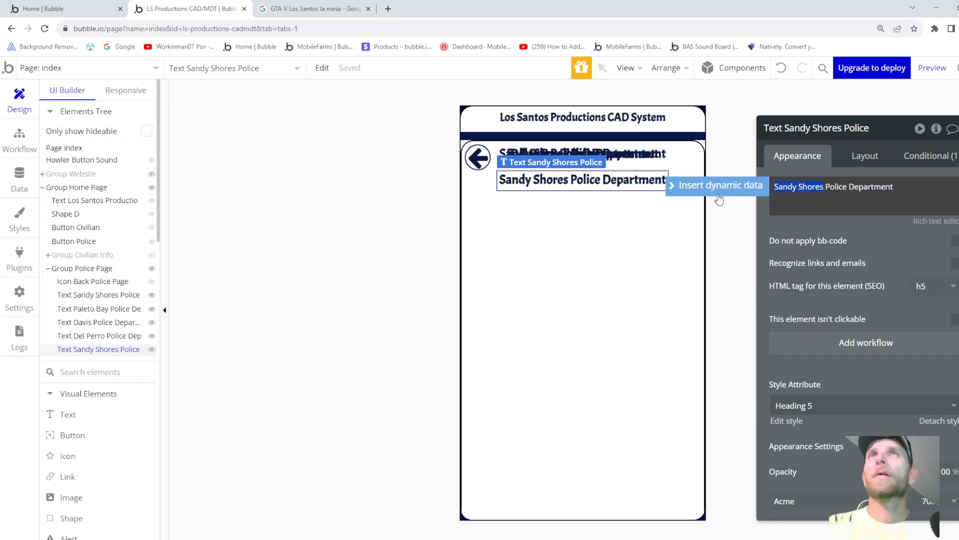
type("Mirror ")
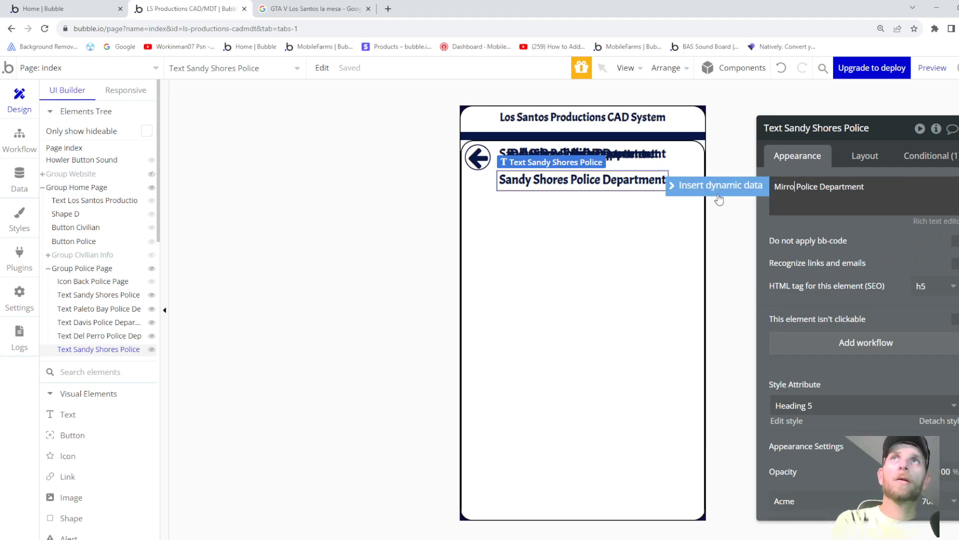
type("Park")
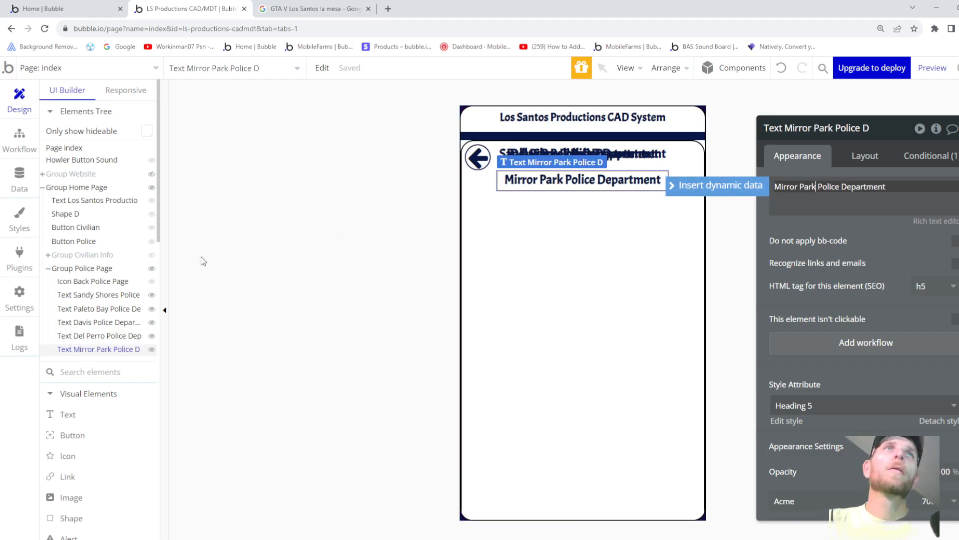
- Bring up the Del Perro title's Layout margin settings
left_click(119, 336)
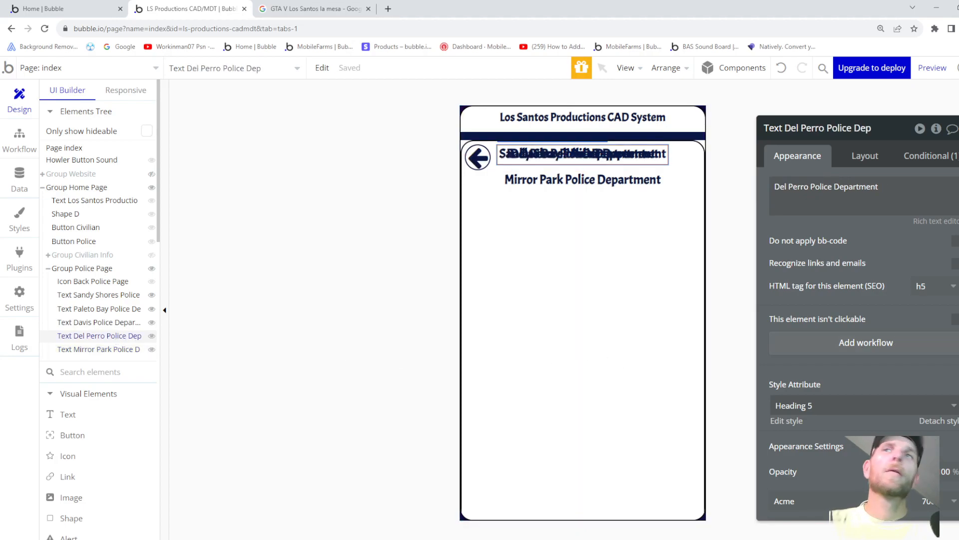
left_click(865, 157)
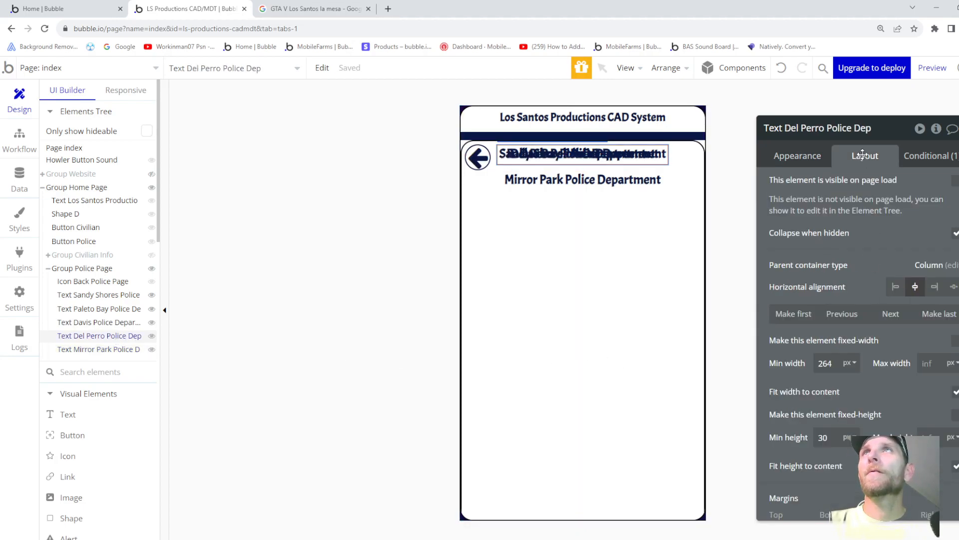
scroll(844, 399, "down", 2)
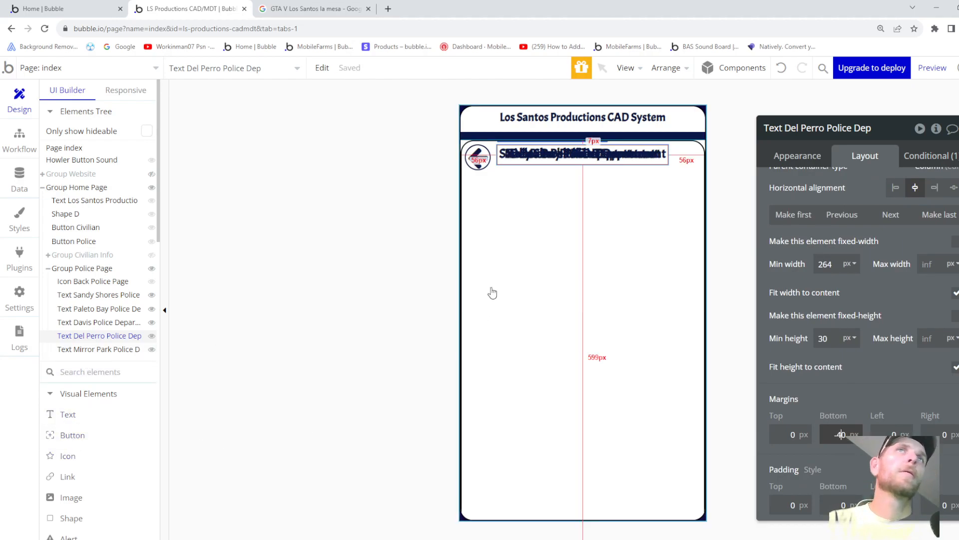
- Paste another title copy, show it only for Rockford Hills PD, and retype it 'Rockford Hills Police Department'
right_click(502, 301)
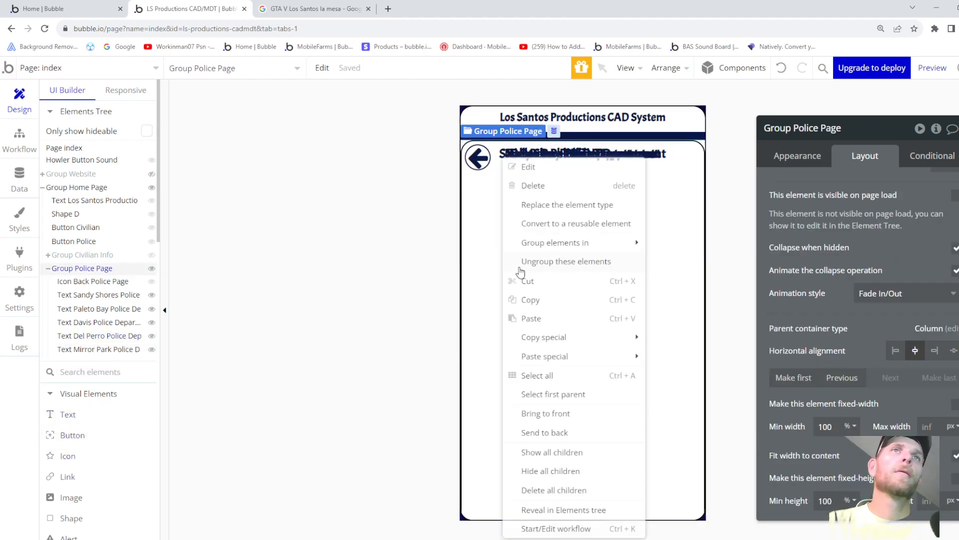
left_click(550, 319)
left_click(932, 156)
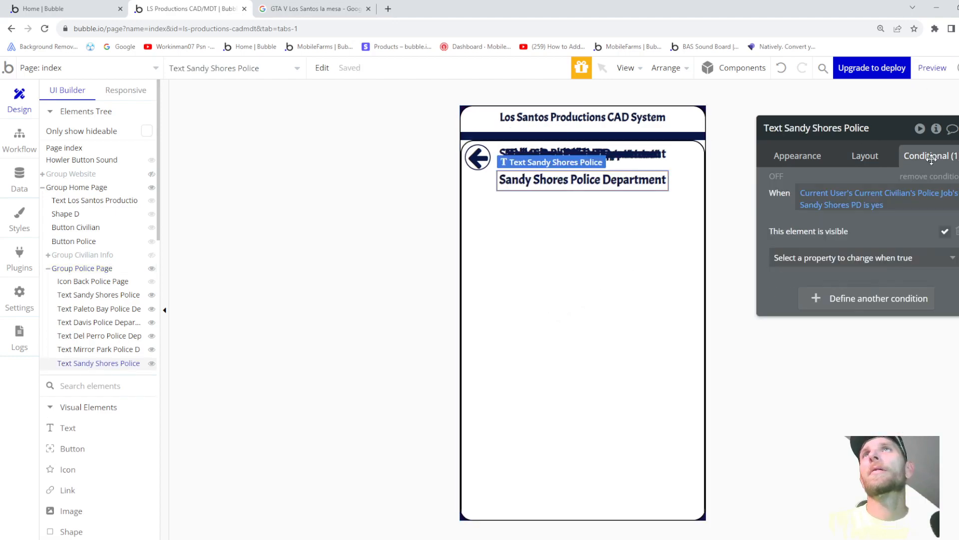
left_click(837, 204)
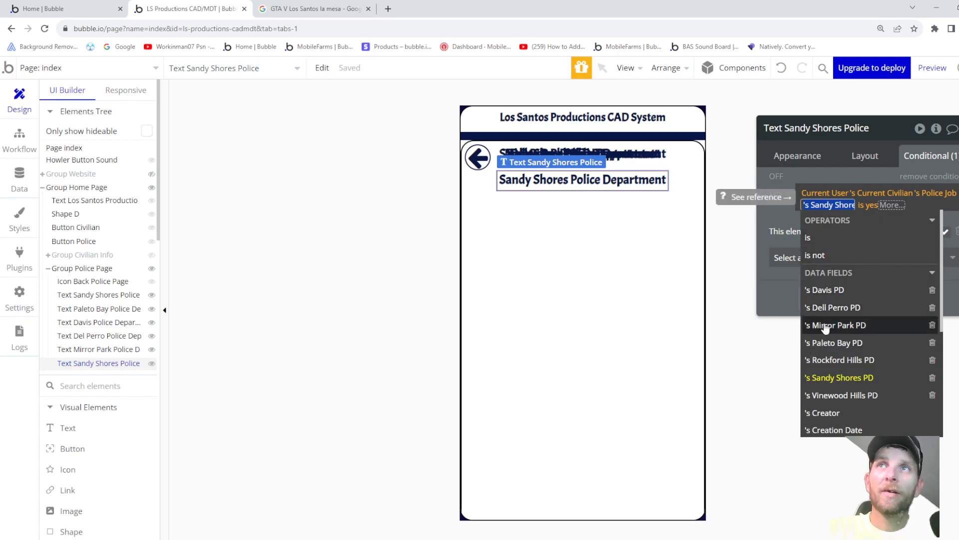
left_click(831, 358)
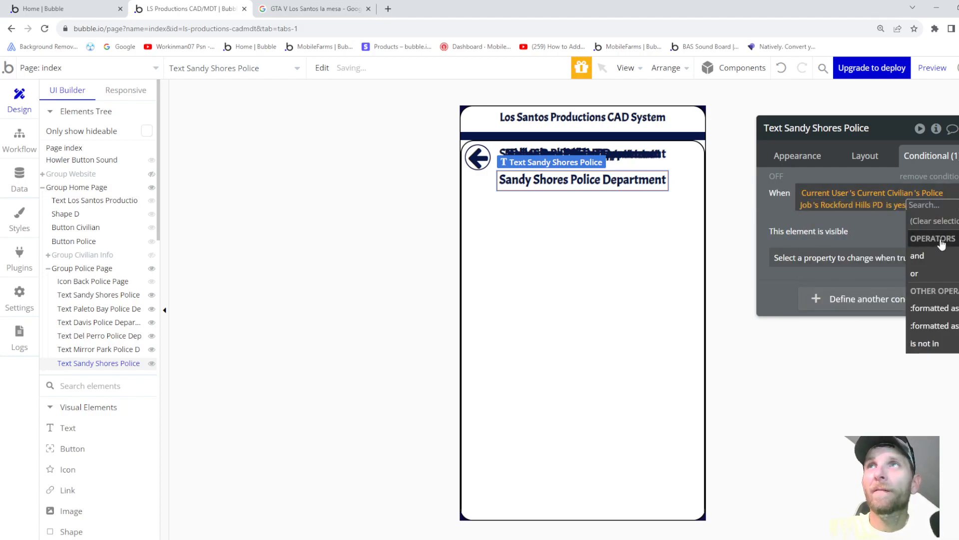
left_click(806, 154)
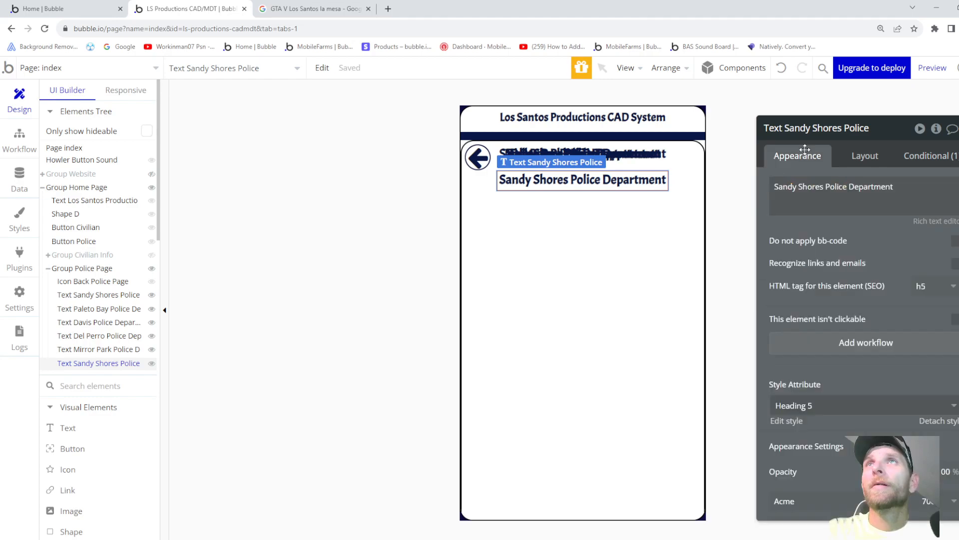
triple_click(859, 191)
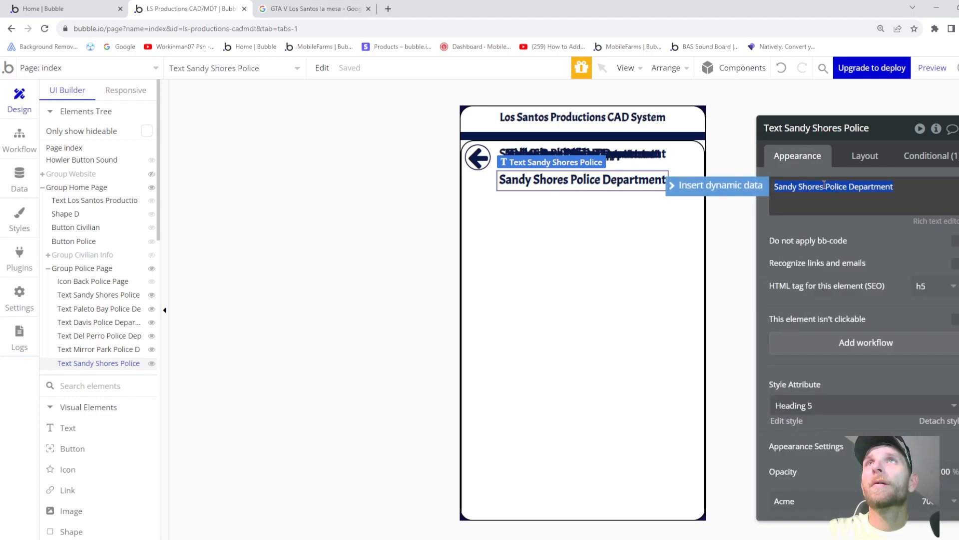
type("Roc")
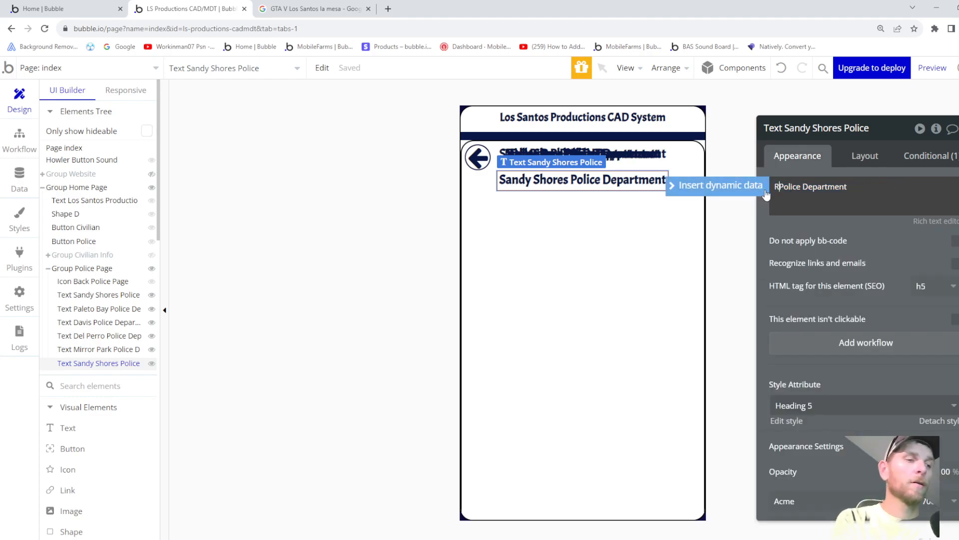
type("kford Hill")
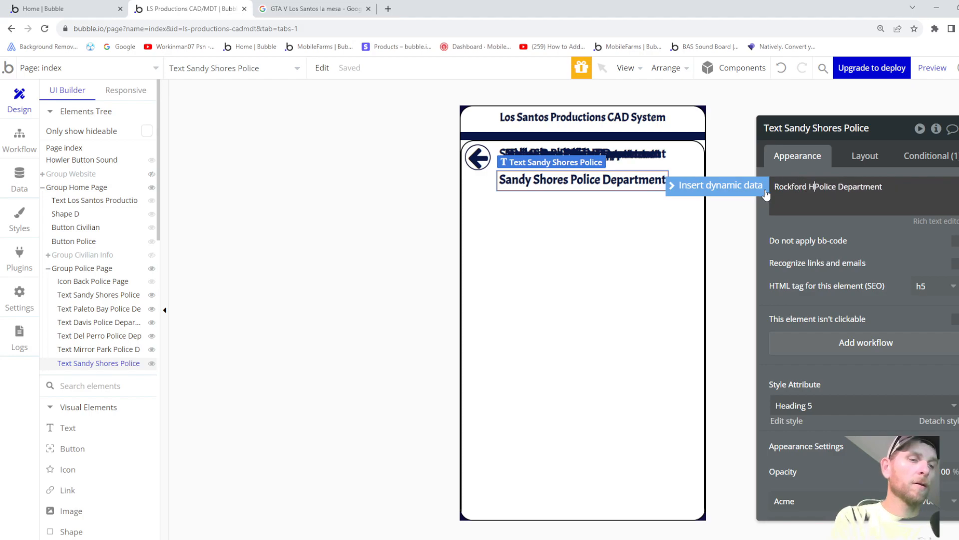
type("s")
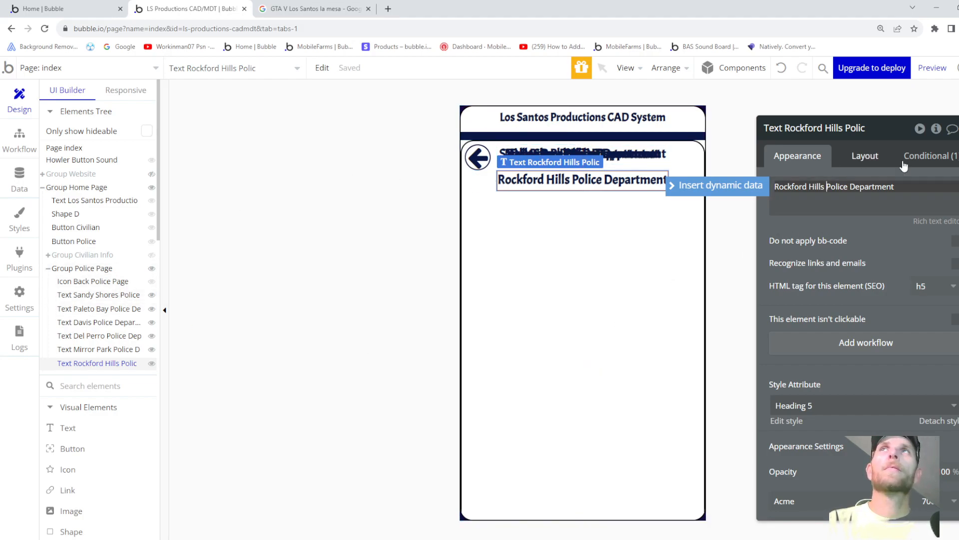
left_click(927, 155)
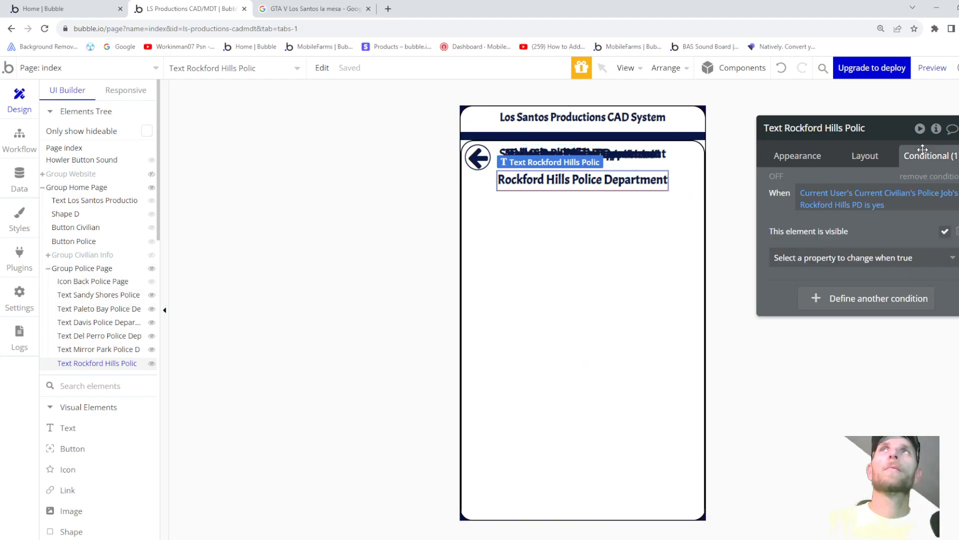
- Bring up the Mirror Park title's Layout margin settings
left_click(95, 349)
left_click(876, 158)
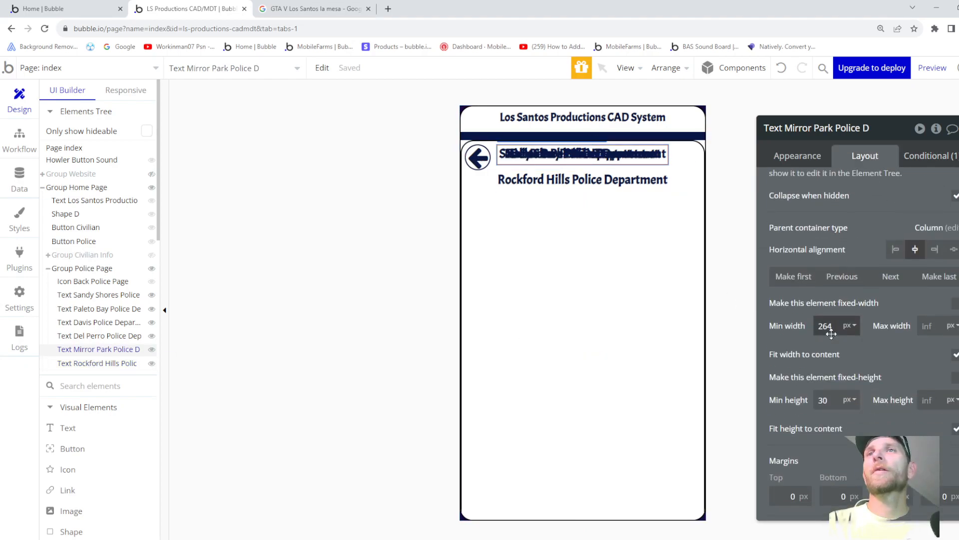
scroll(805, 485, "down", 2)
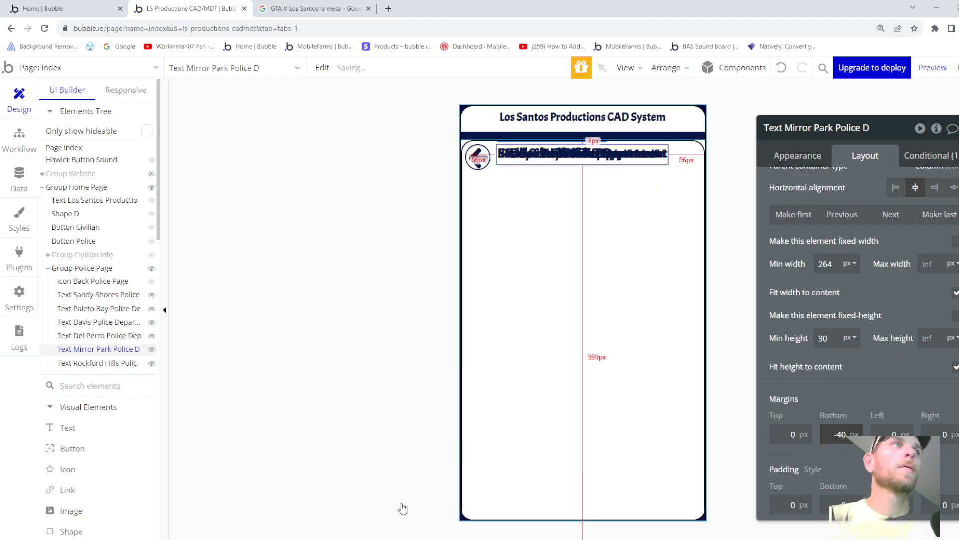
- Paste a title copy shown only for Vinewood Hills PD and retype it 'Vinewood Hills Police Department'
left_click(510, 219)
right_click(520, 245)
left_click(543, 318)
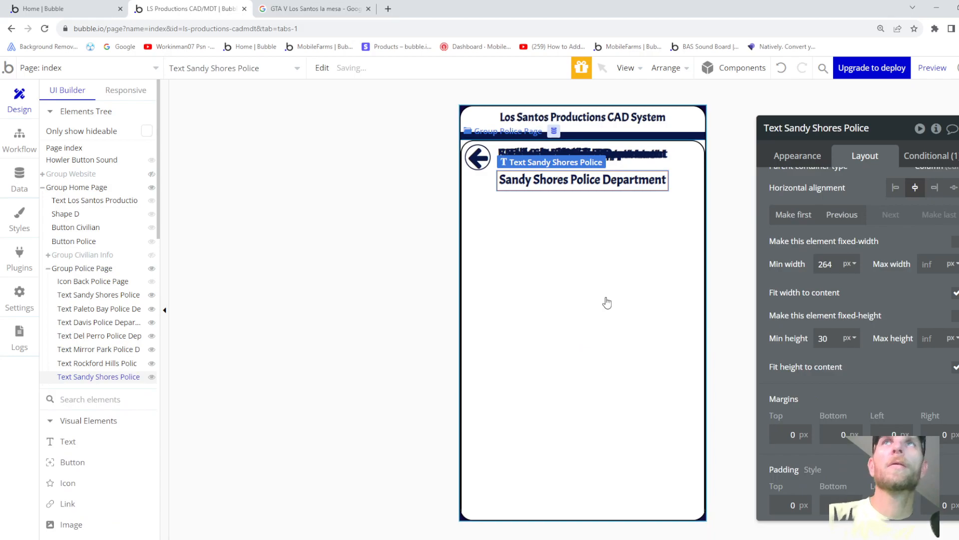
left_click(927, 154)
left_click(829, 205)
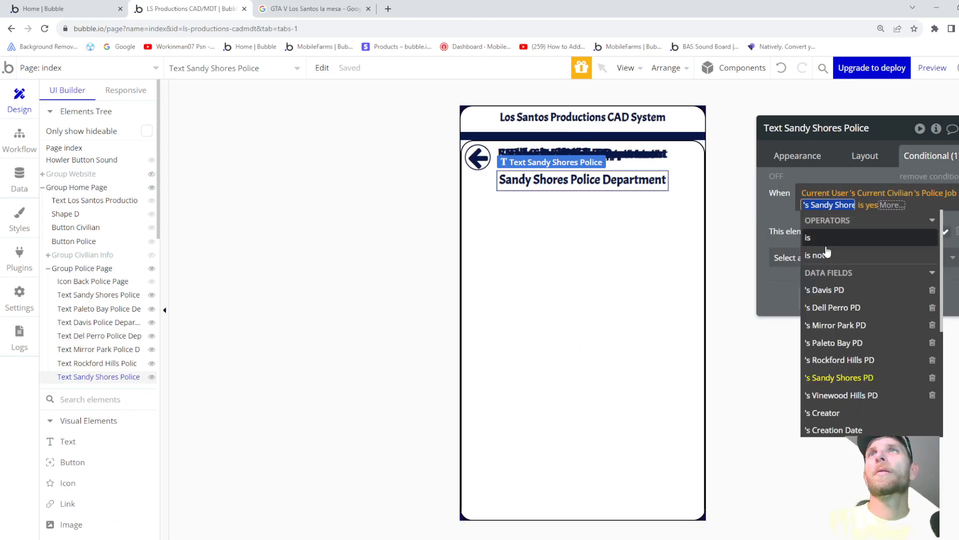
scroll(844, 345, "down", 1)
left_click(859, 348)
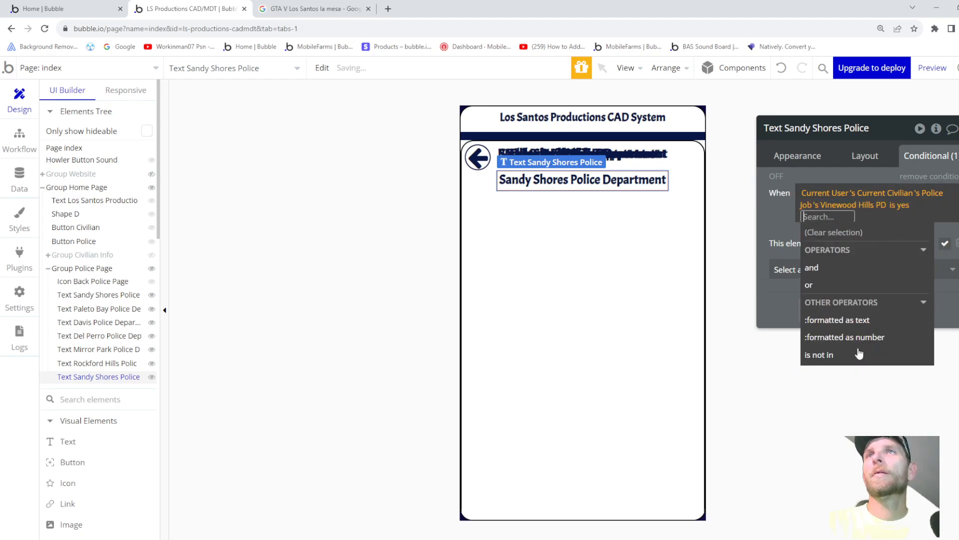
left_click(798, 156)
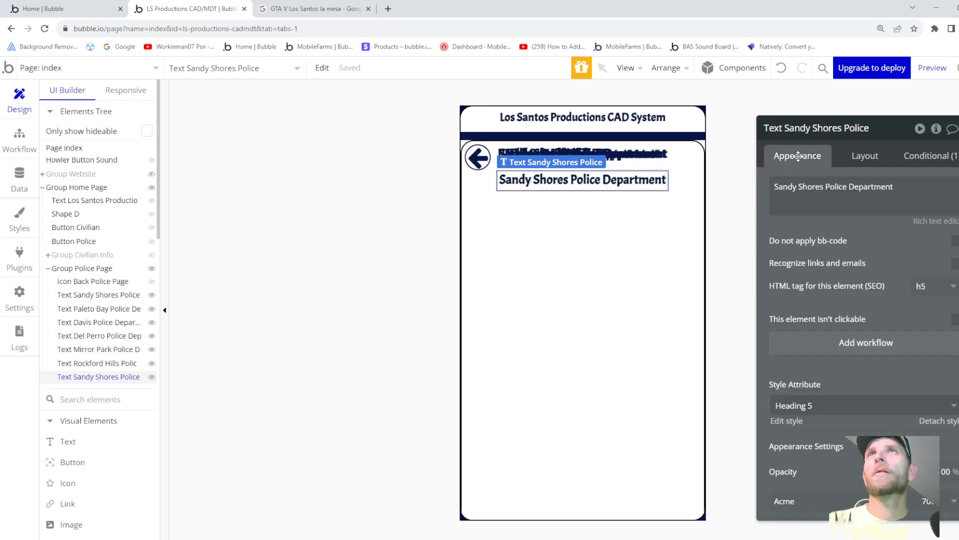
triple_click(823, 185)
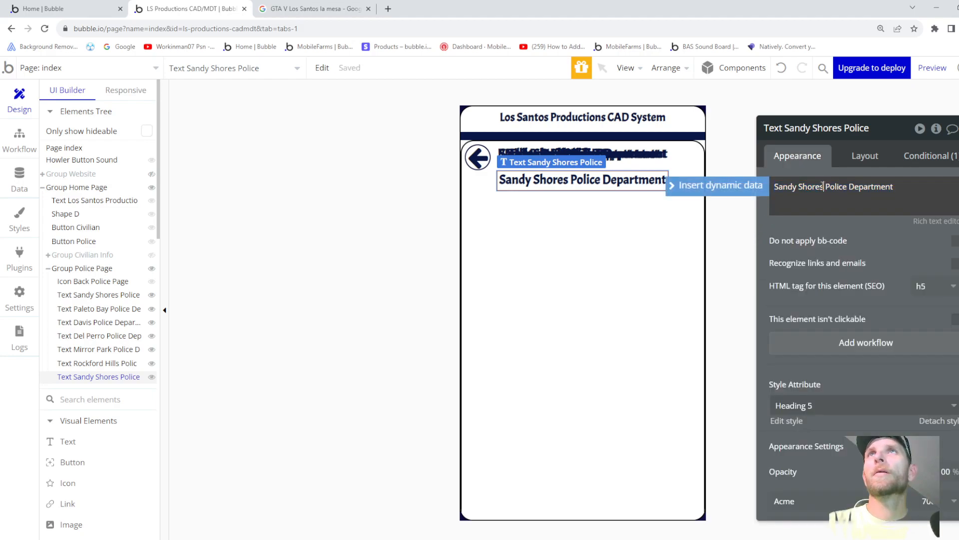
type("Vinew")
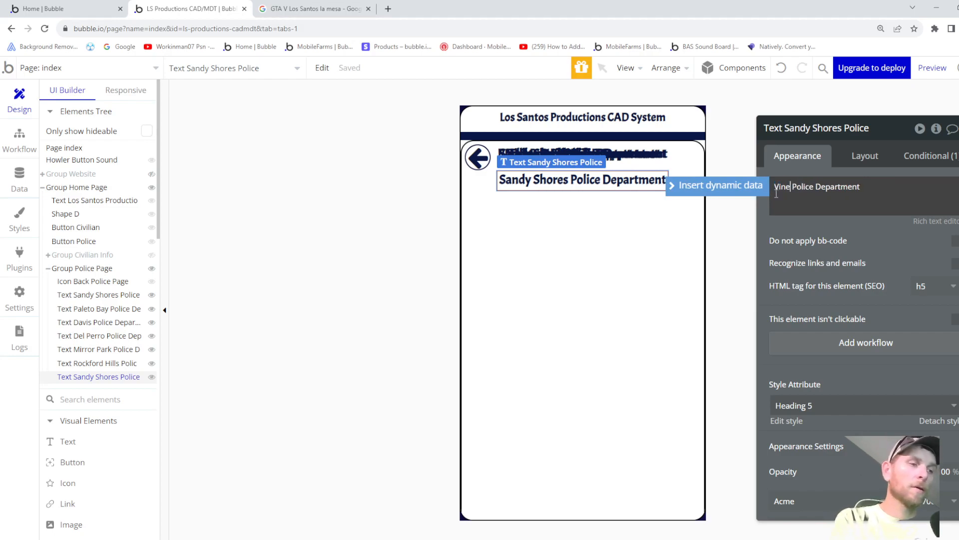
type("ood ")
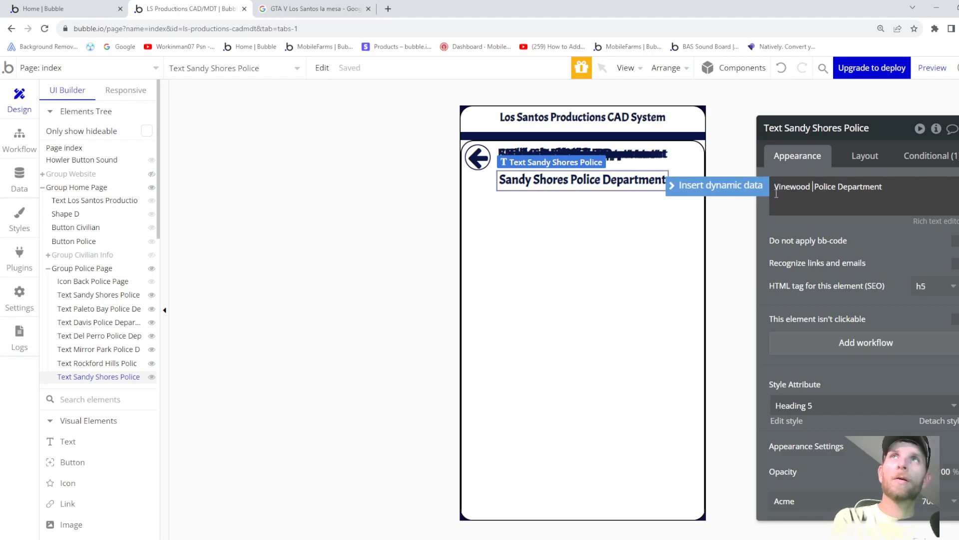
type("Hill")
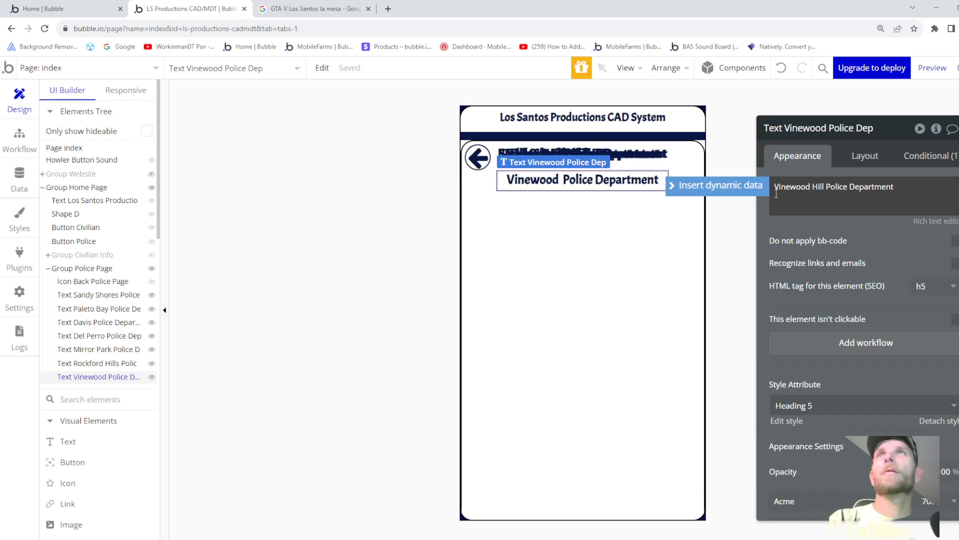
type("s")
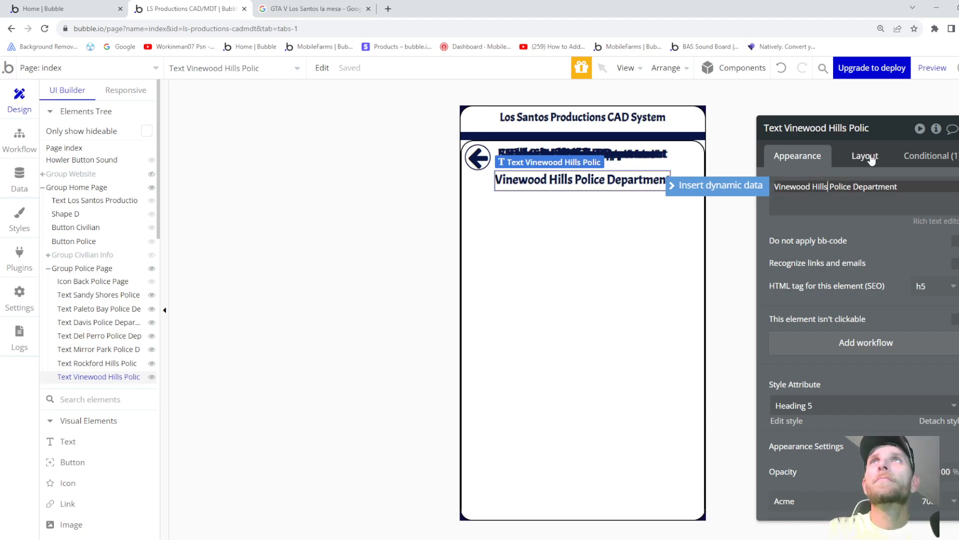
left_click(923, 156)
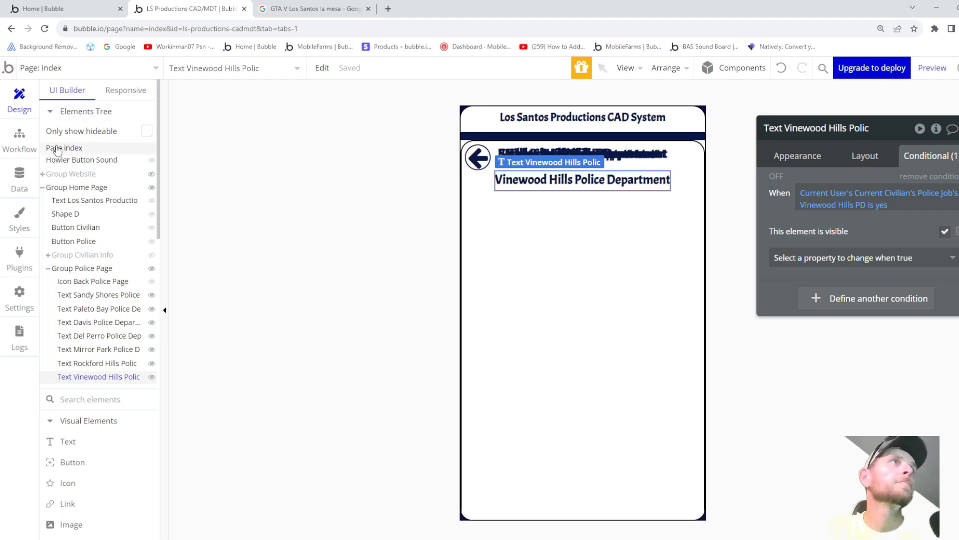
left_click(20, 178)
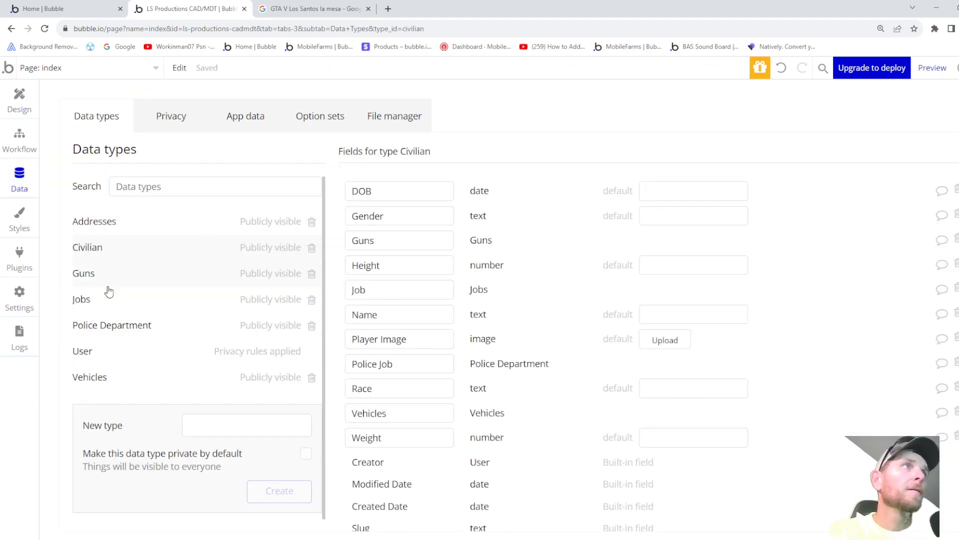
- Add a State Patrol yes/no field to the Police Department type
left_click(110, 326)
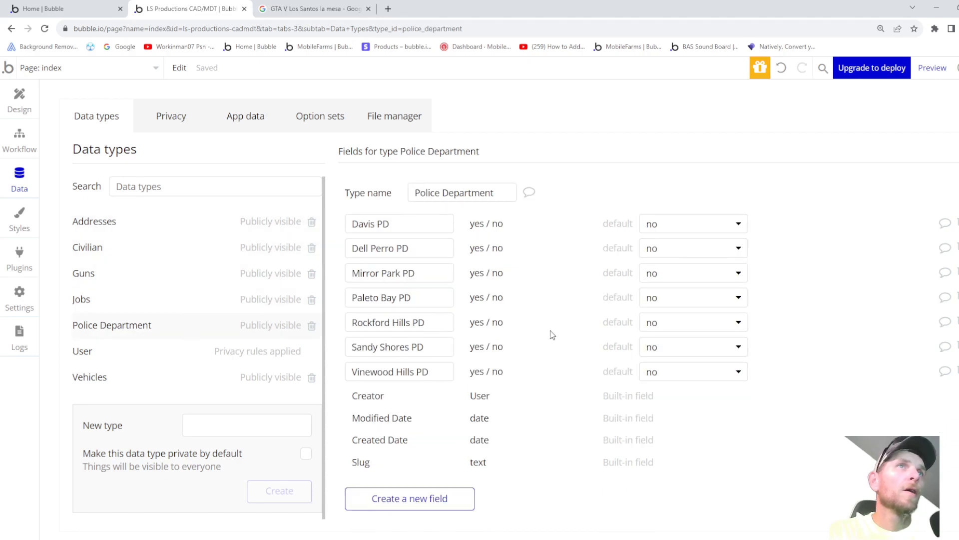
left_click(443, 501)
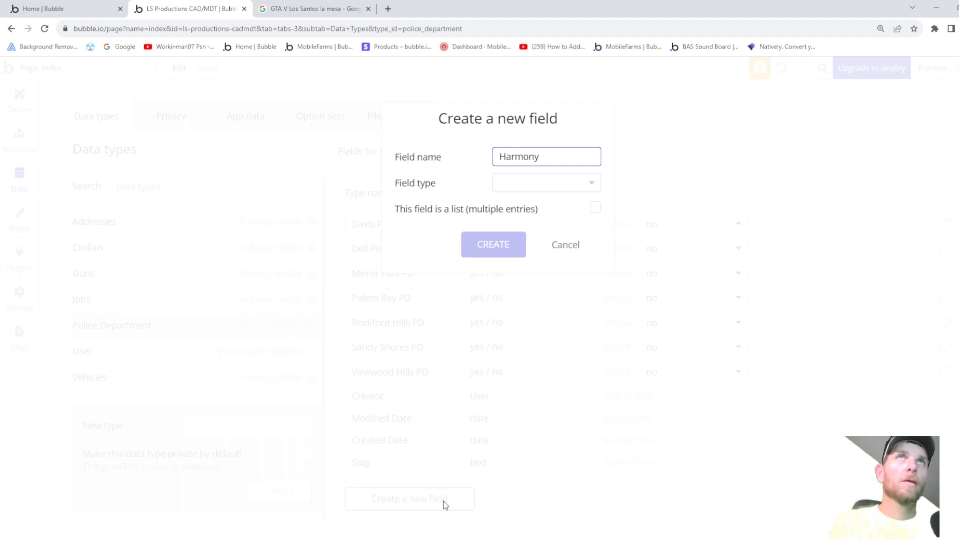
key("BackSpace")
key("BackSpace")
key("BackSpace")
key("BackSpace")
key("BackSpace")
key("BackSpace")
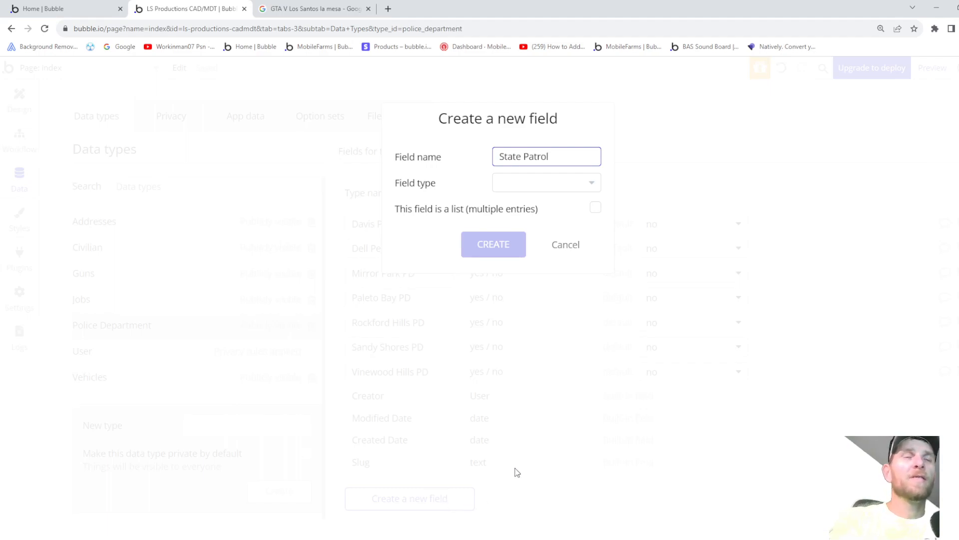
left_click(521, 183)
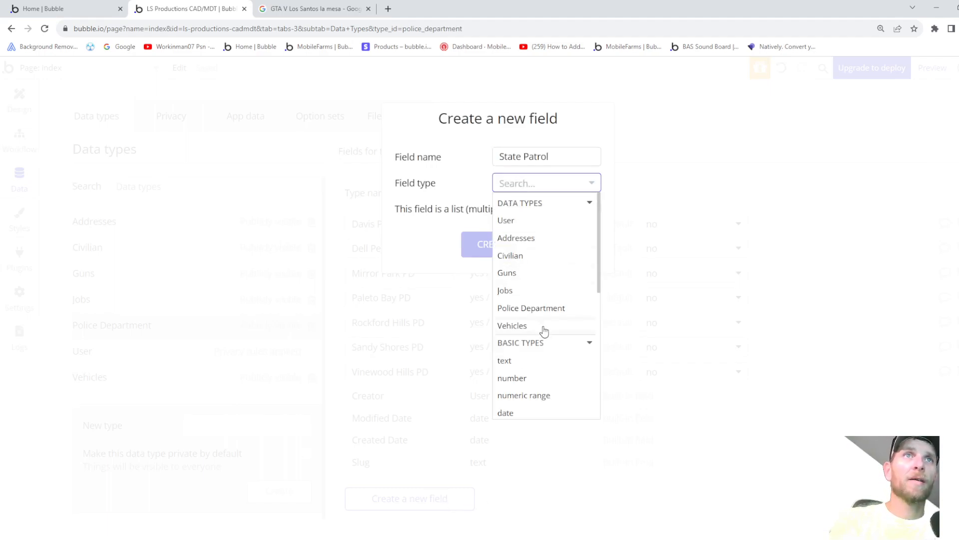
scroll(542, 332, "down", 1)
scroll(539, 331, "up", 1)
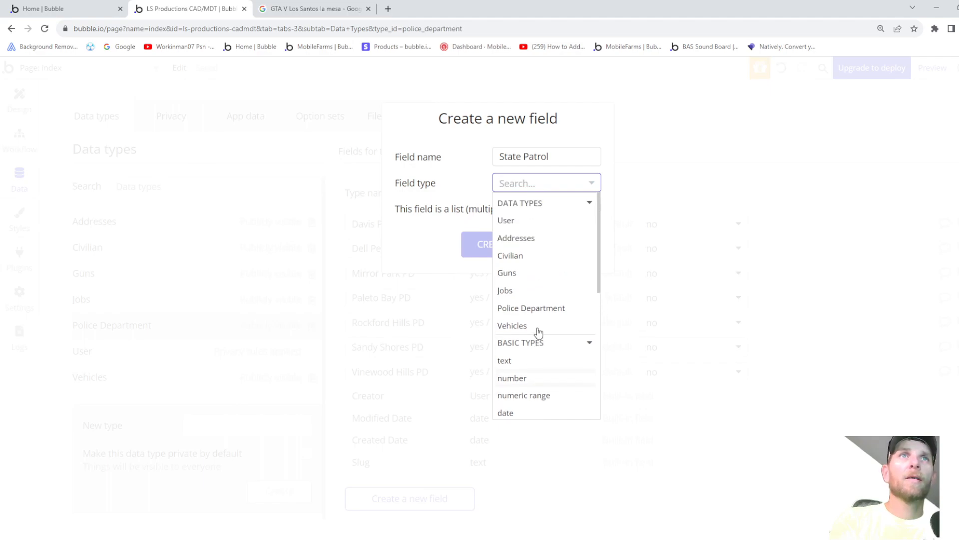
scroll(524, 312, "down", 2)
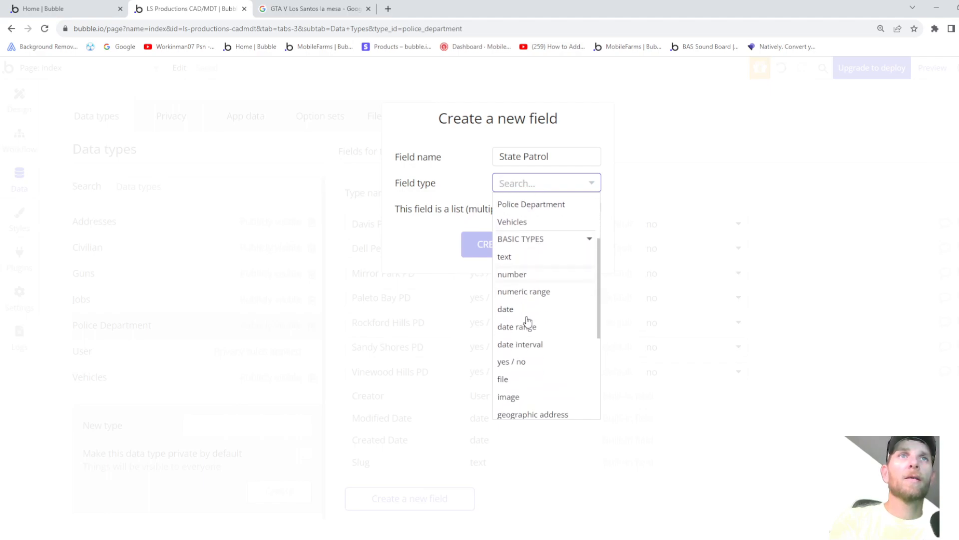
left_click(523, 362)
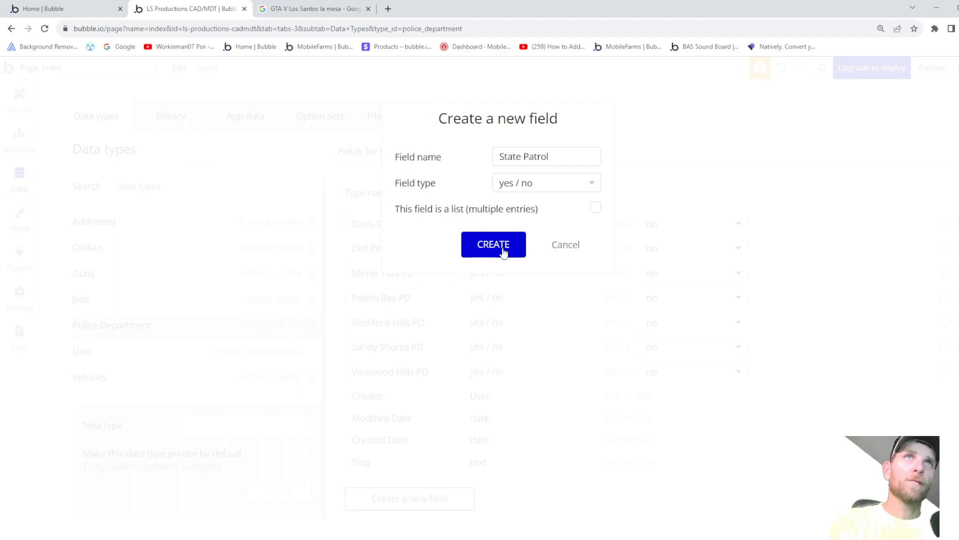
left_click(494, 245)
- Add a Park Ranger yes/no field to the Police Department type
scroll(437, 262, "down", 1)
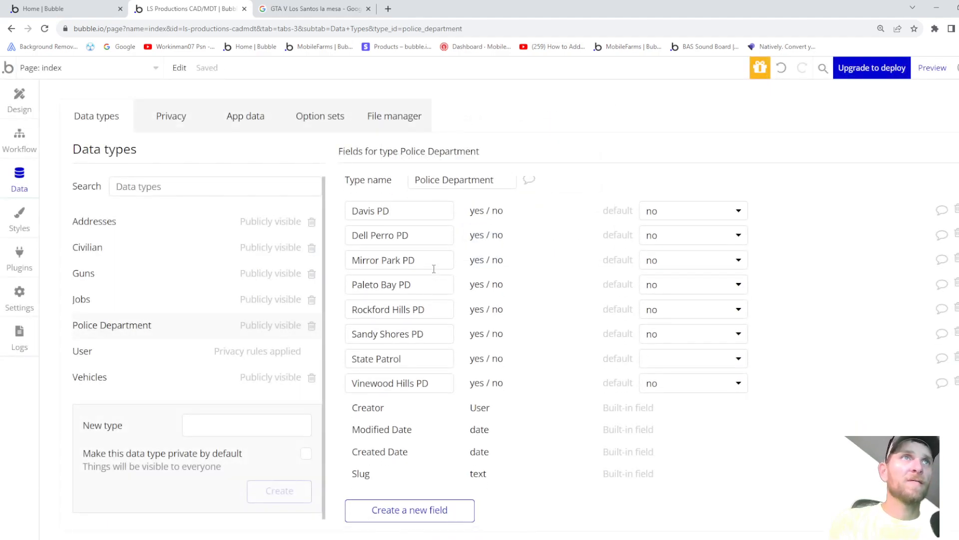
left_click(409, 510)
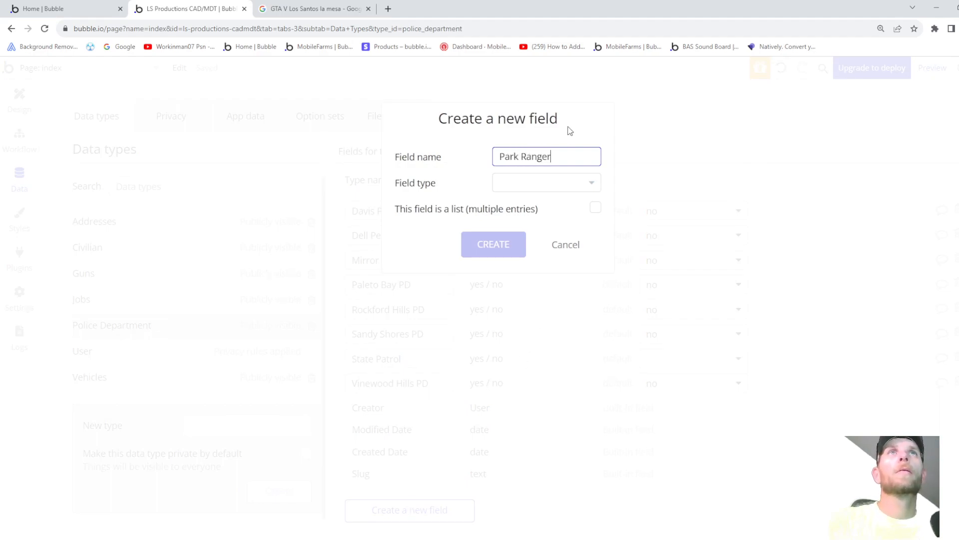
left_click(542, 183)
scroll(520, 282, "down", 5)
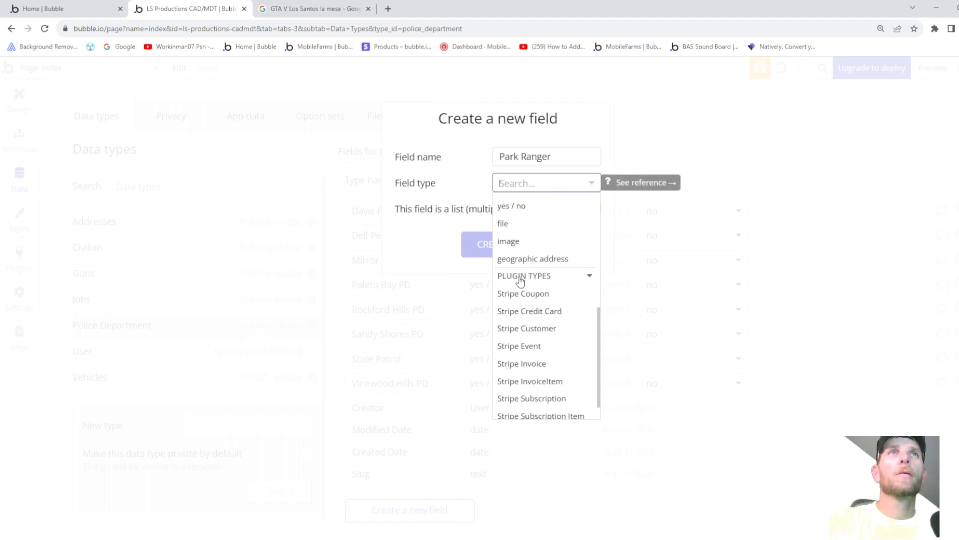
left_click(524, 206)
left_click(505, 245)
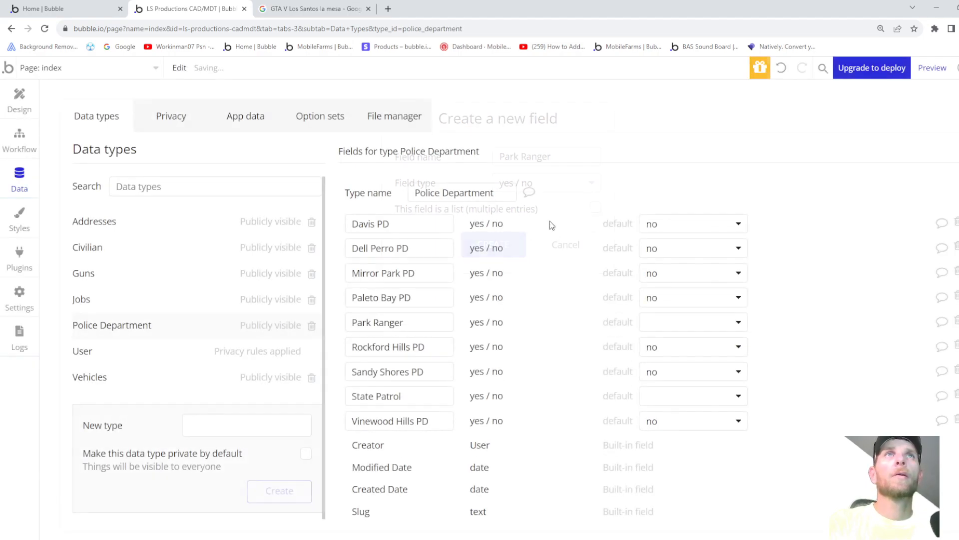
- Set the default value of both Park Ranger and State Patrol to 'no'
left_click(690, 322)
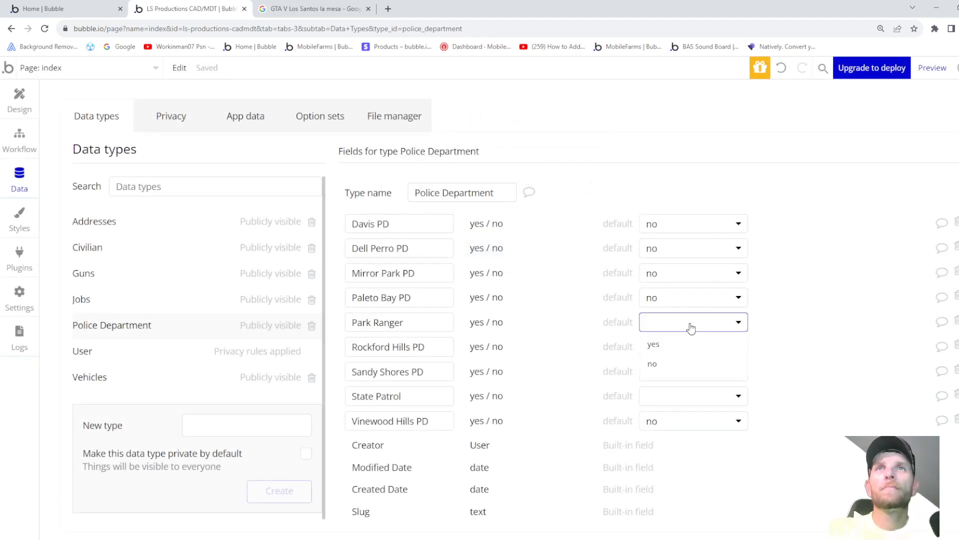
left_click(656, 365)
left_click(666, 397)
left_click(654, 437)
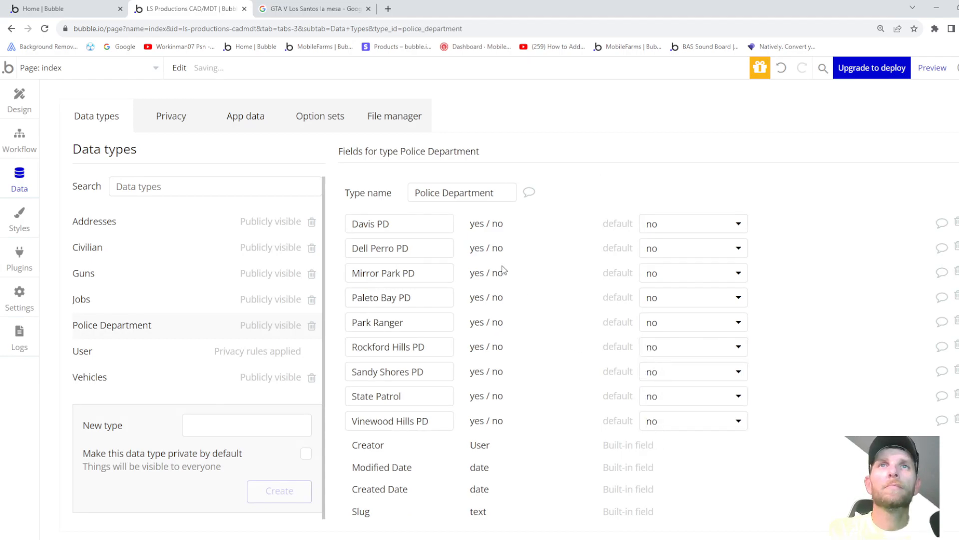
left_click(17, 103)
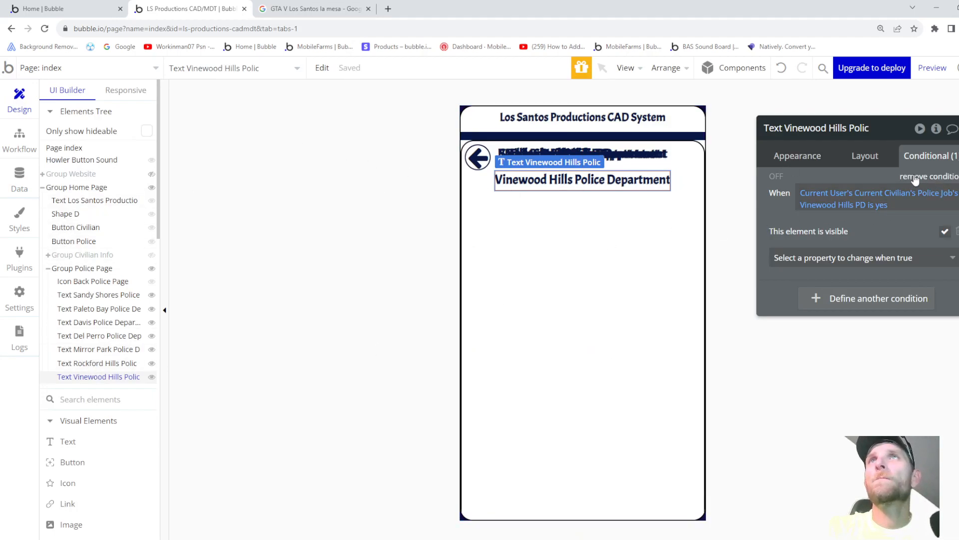
- Bring up the Rockford Hills title's Layout margin settings
left_click(811, 164)
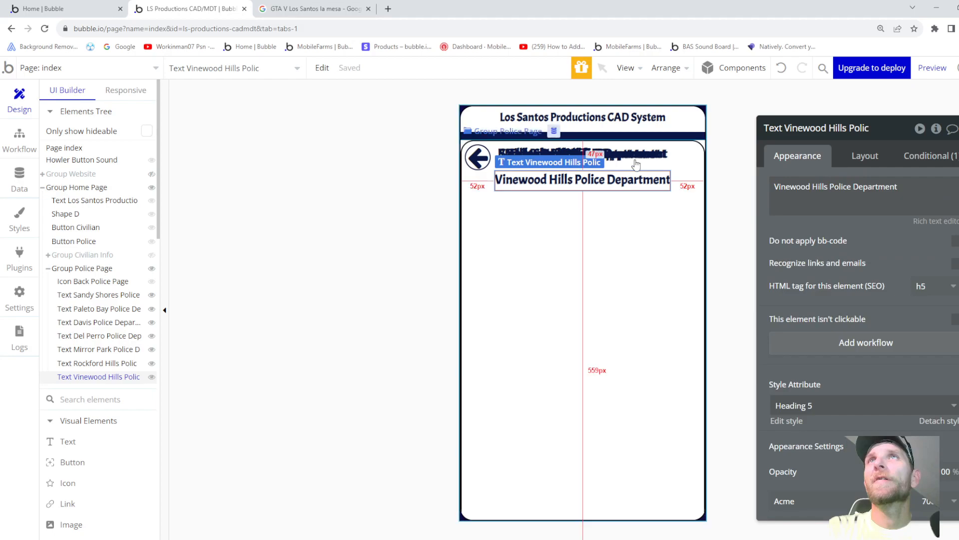
left_click(95, 366)
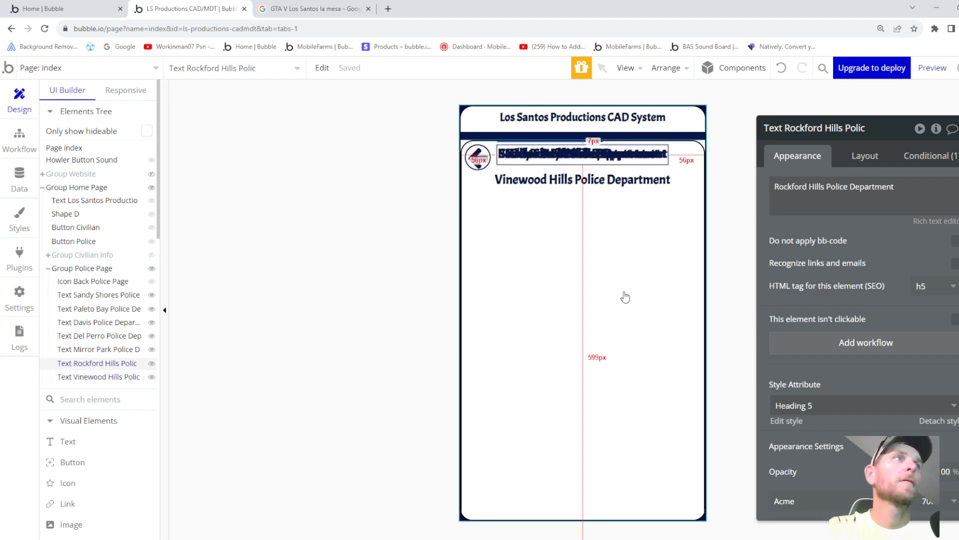
left_click(863, 155)
scroll(850, 246, "down", 2)
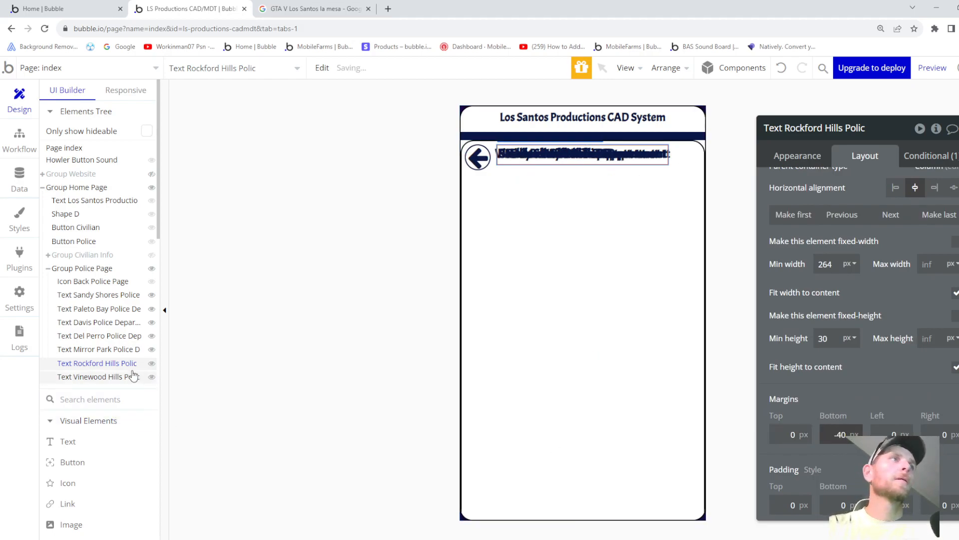
- Paste another title copy, show it only when State Patrol is yes, and retype it 'State Patrol'
left_click(529, 246)
right_click(529, 247)
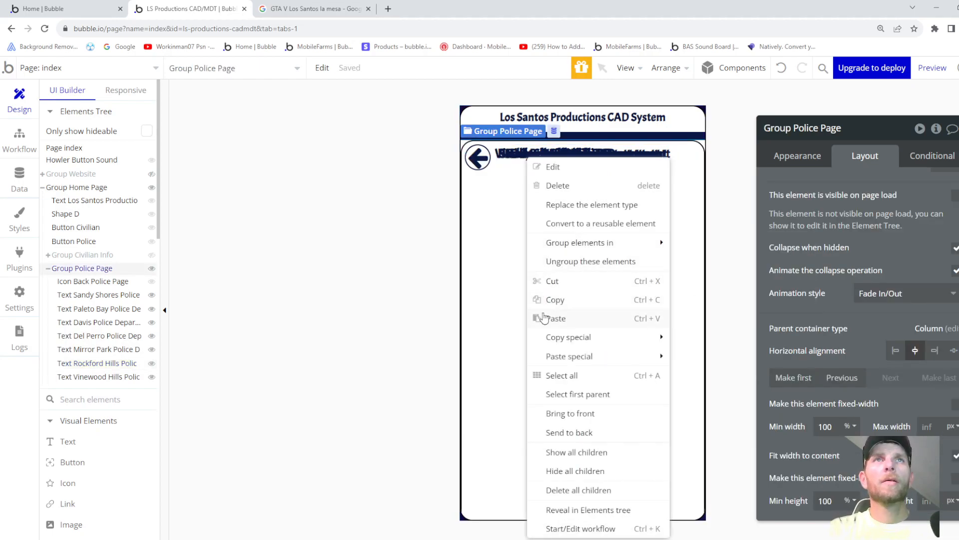
left_click(559, 318)
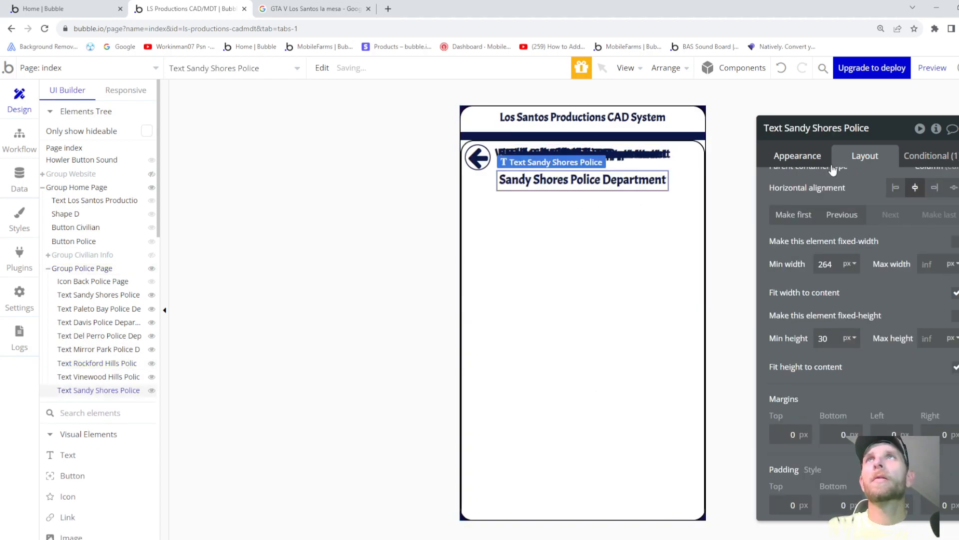
left_click(935, 159)
left_click(837, 209)
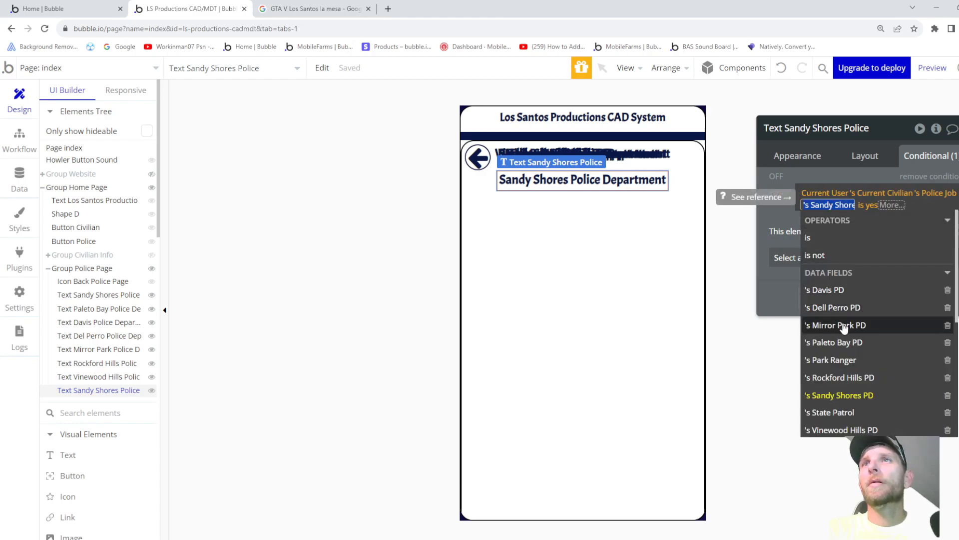
scroll(850, 325, "down", 1)
left_click(844, 361)
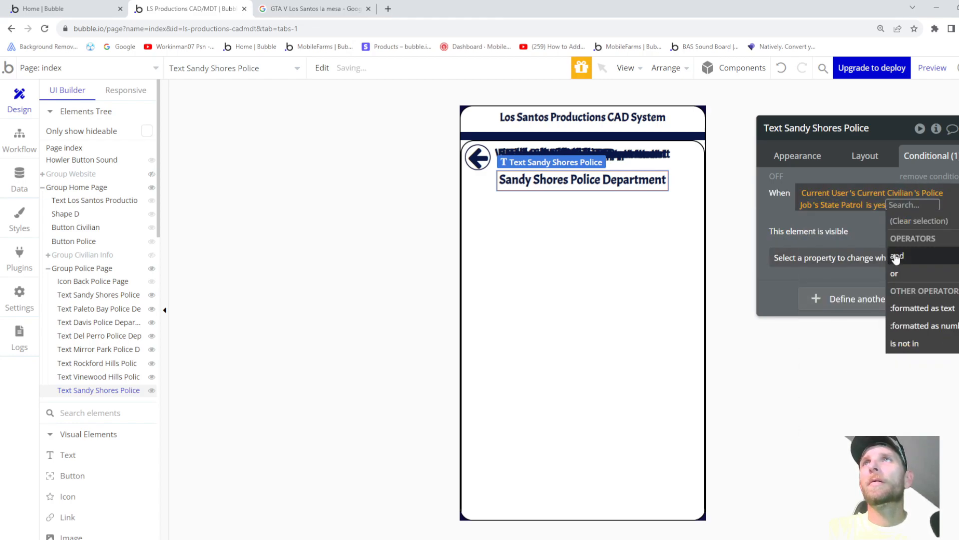
left_click(802, 156)
triple_click(856, 186)
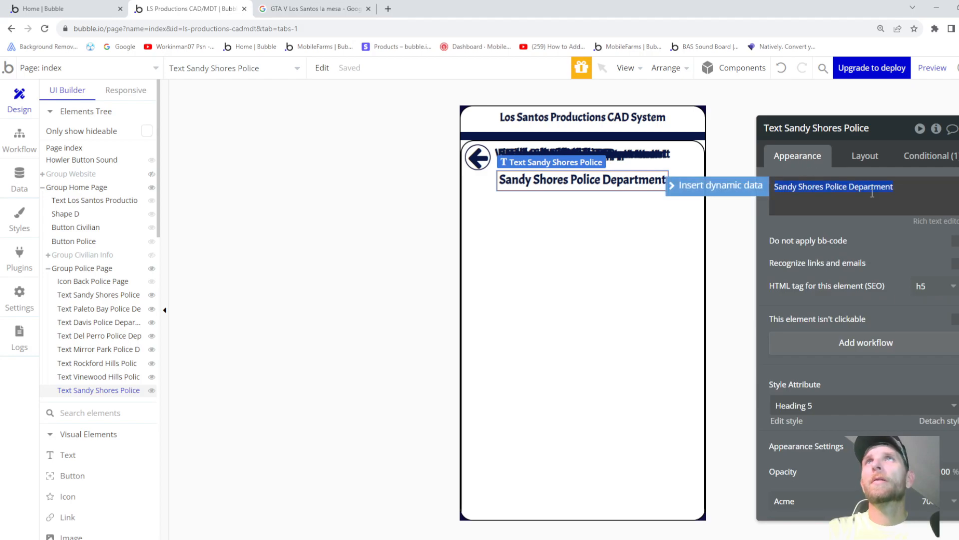
type("S")
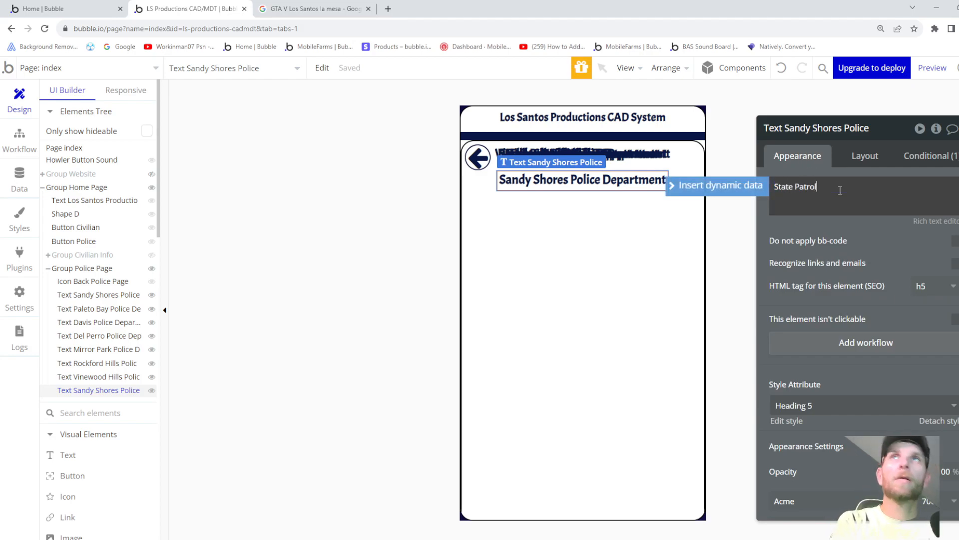
type("tate Patrol")
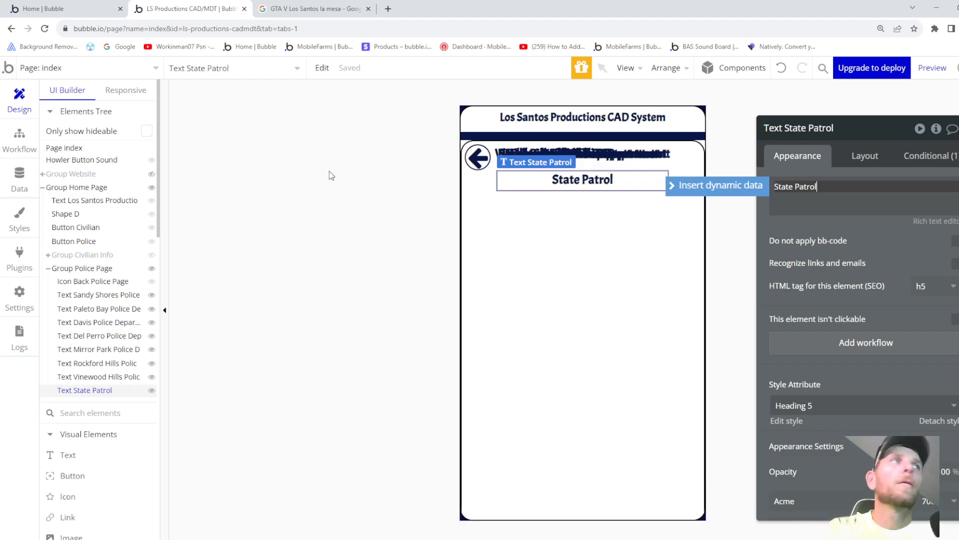
- Paste another title copy into Group Police Page, visible only when the user's Park Ranger is yes
right_click(518, 238)
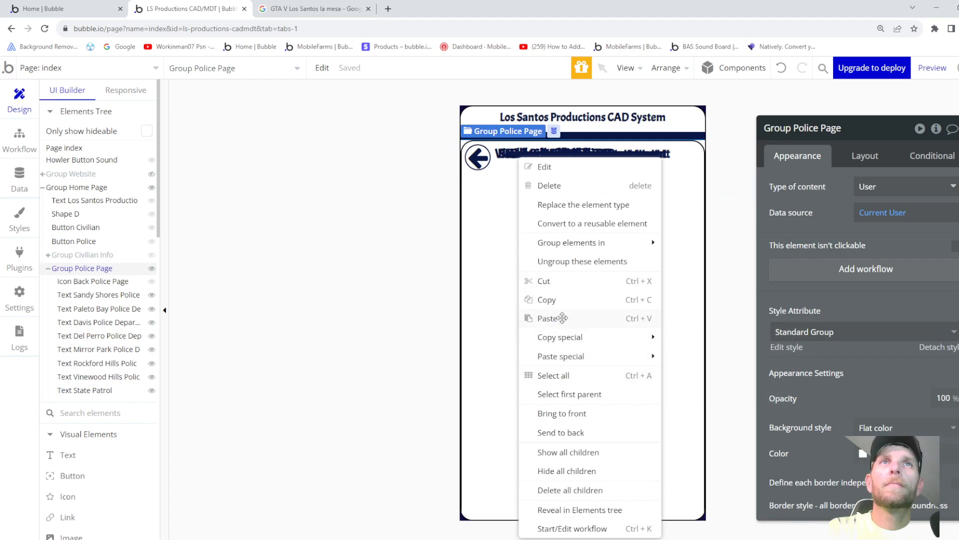
left_click(550, 318)
left_click(921, 155)
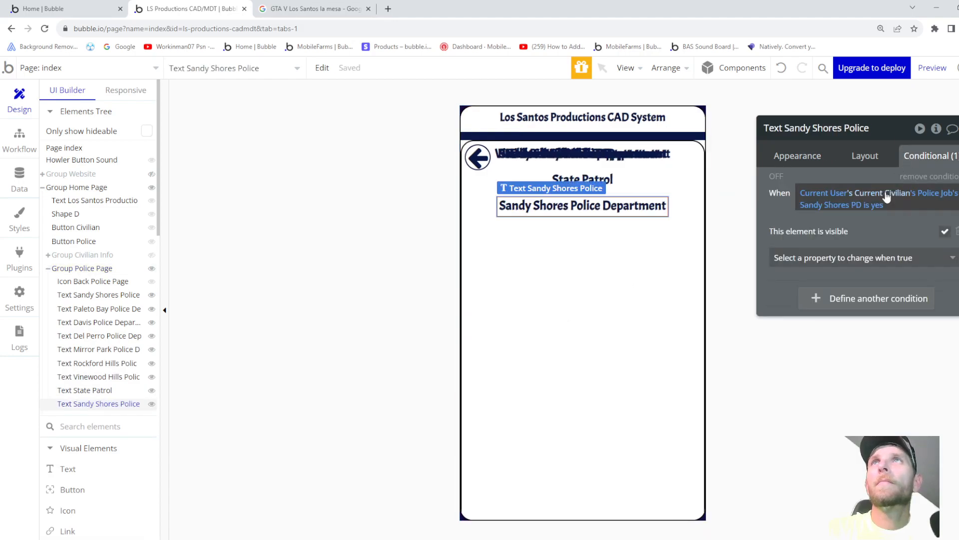
left_click(830, 205)
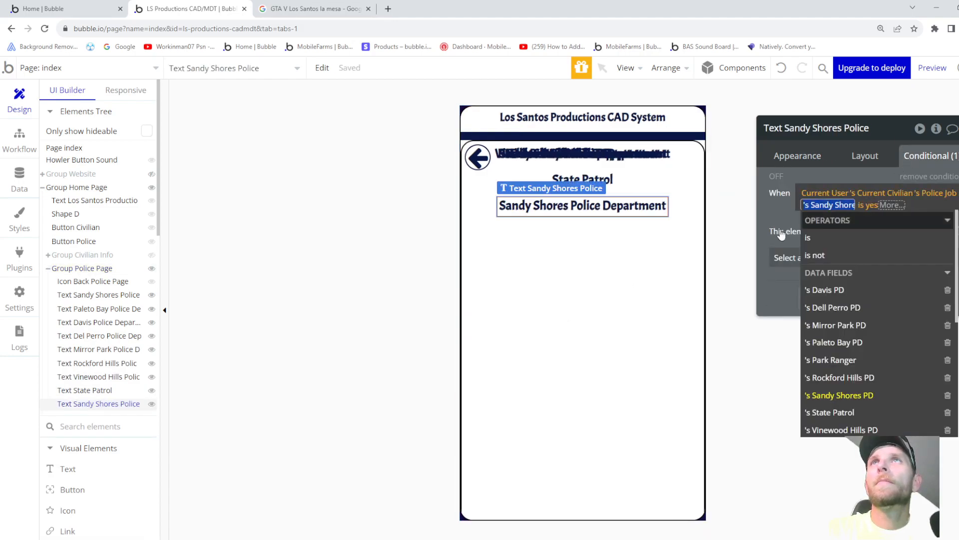
left_click(847, 362)
- Change the copied title's text to 'Park Ranger' and bring up its layout margin settings
left_click(800, 156)
triple_click(805, 187)
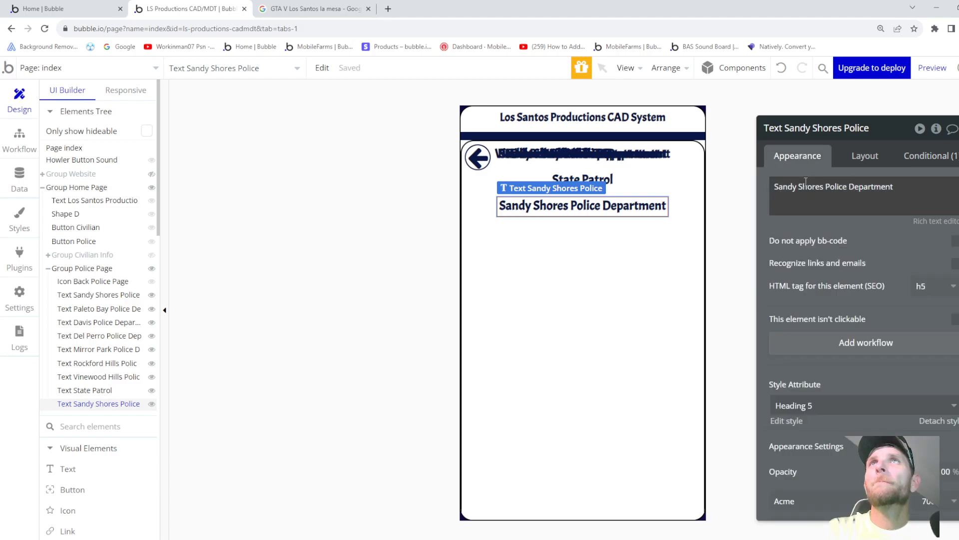
type("Park Ranger")
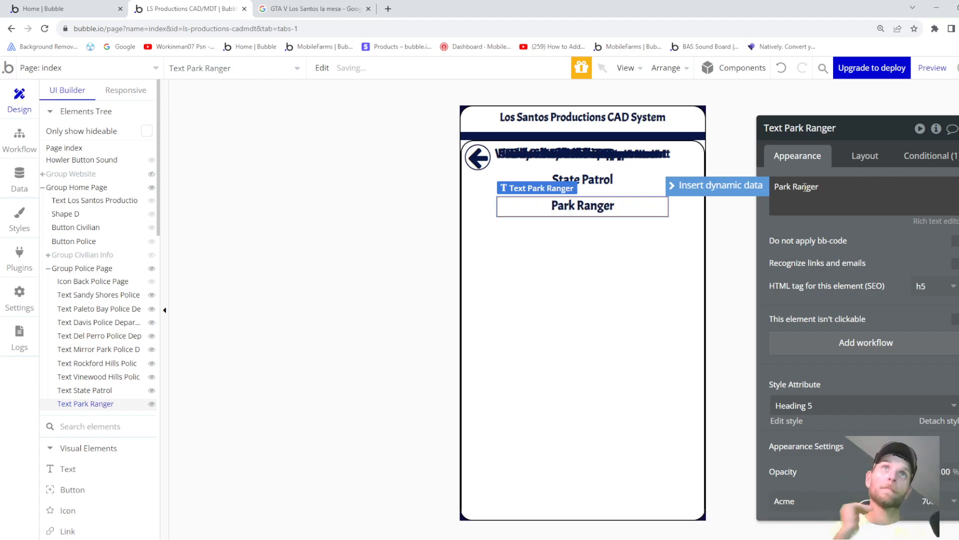
left_click(97, 390)
left_click(864, 155)
scroll(834, 455, "down", 1)
scroll(833, 456, "down", 1)
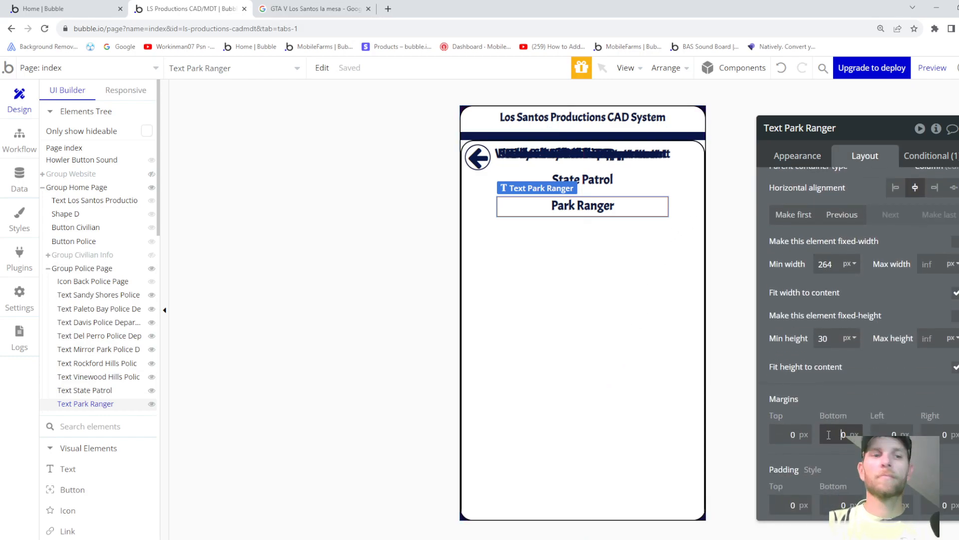
- Give Text State Patrol and Text Vinewood Hills a -40 px bottom margin, then reselect Group Police Page
left_click(94, 390)
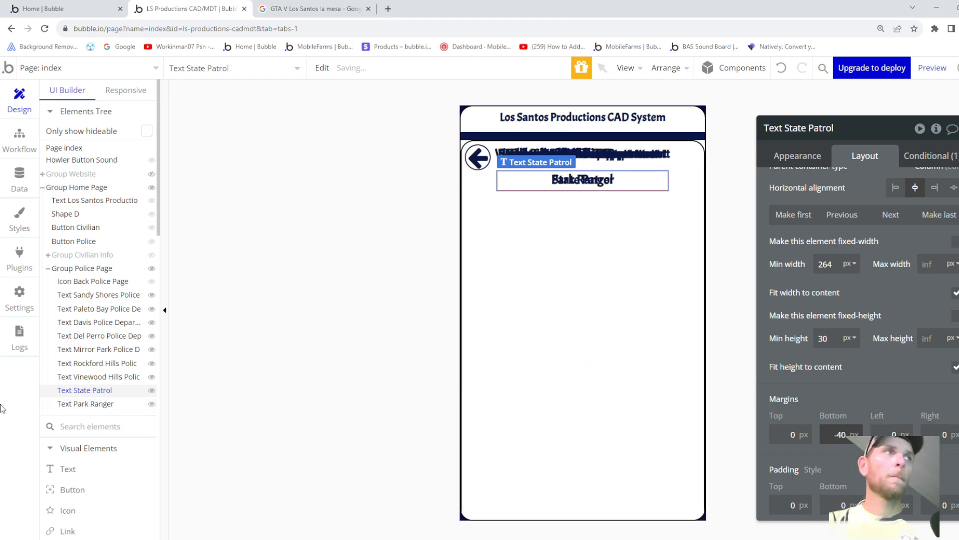
left_click(114, 404)
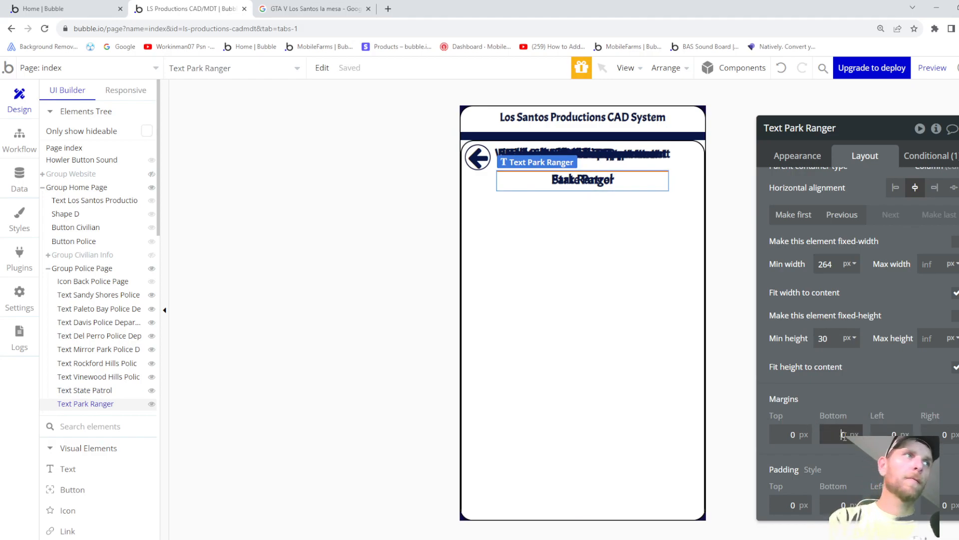
left_click(80, 377)
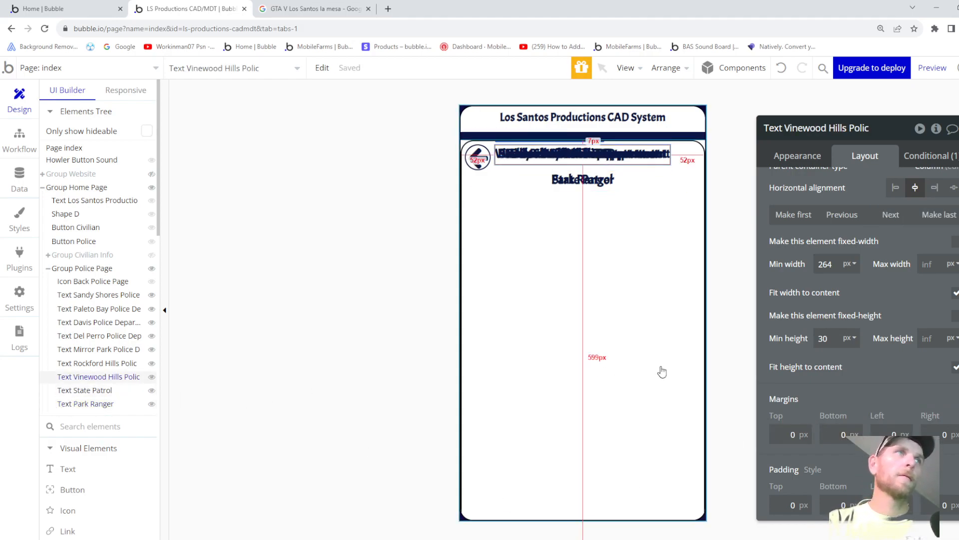
left_click(842, 434)
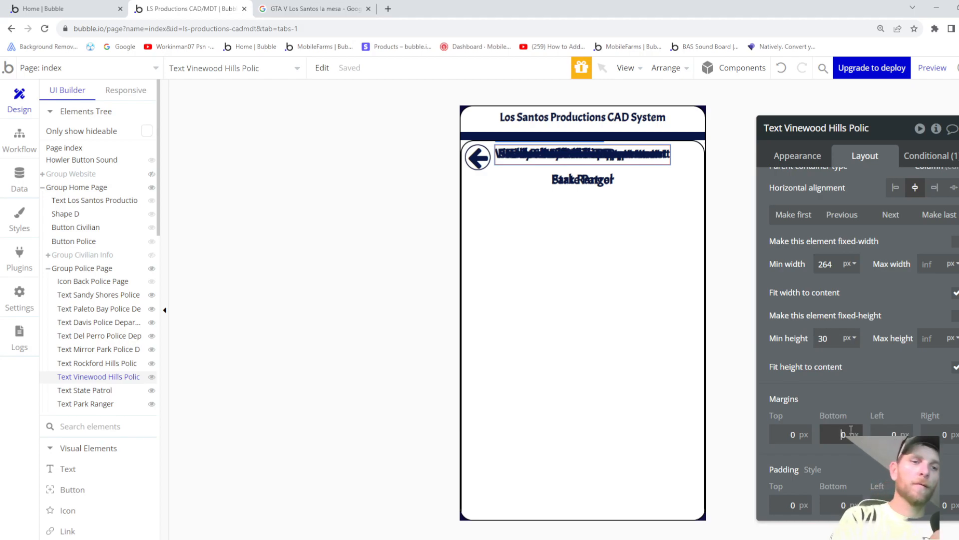
key("Return")
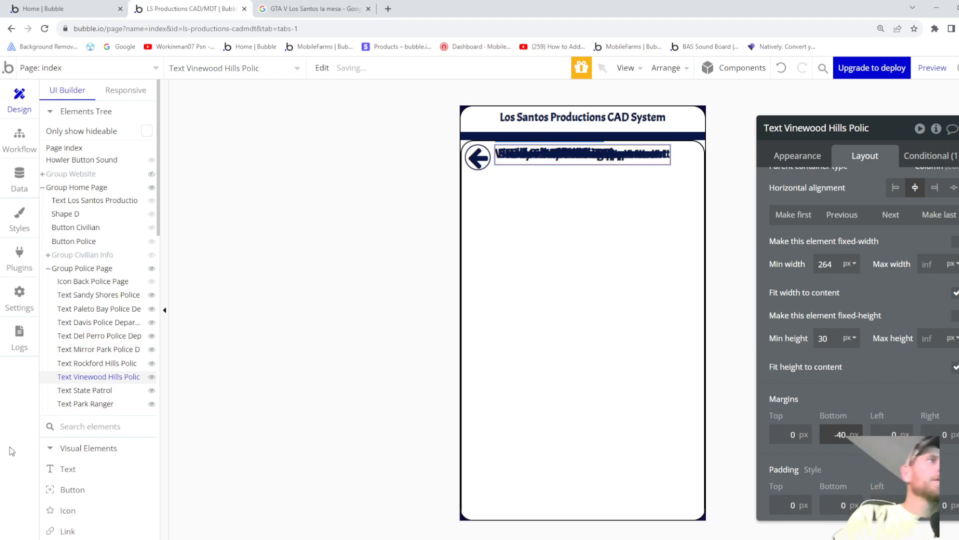
left_click(582, 214)
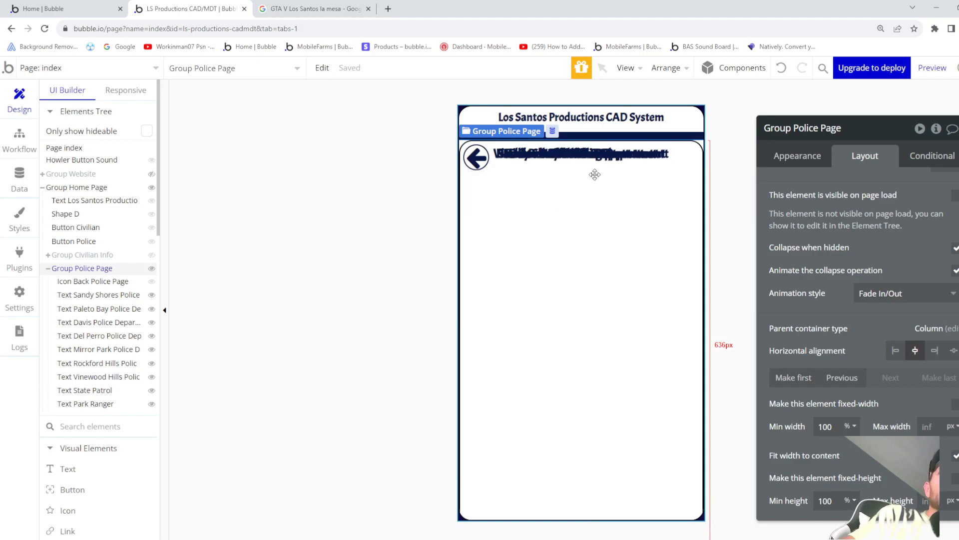
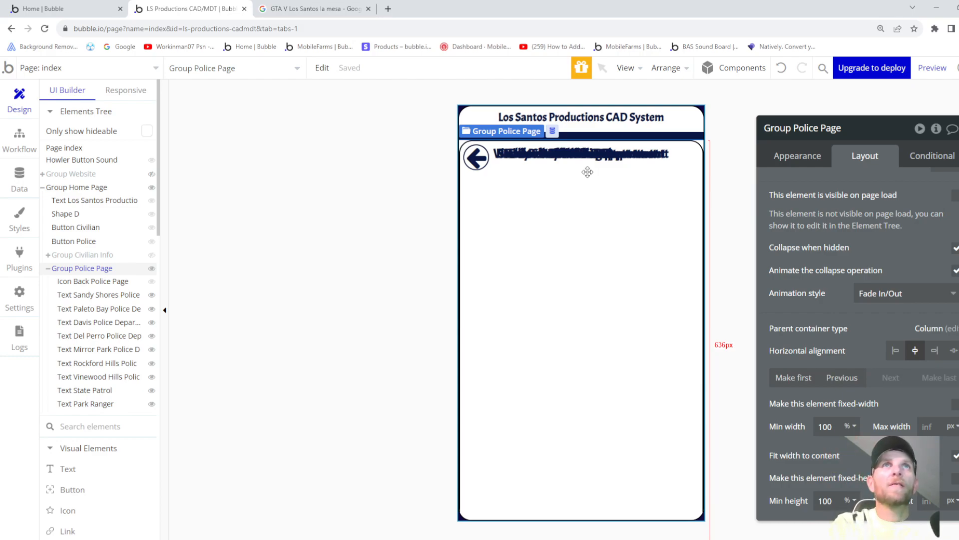
- Pick the Button element from the Visual Elements list to add it to the page
scroll(109, 336, "down", 2)
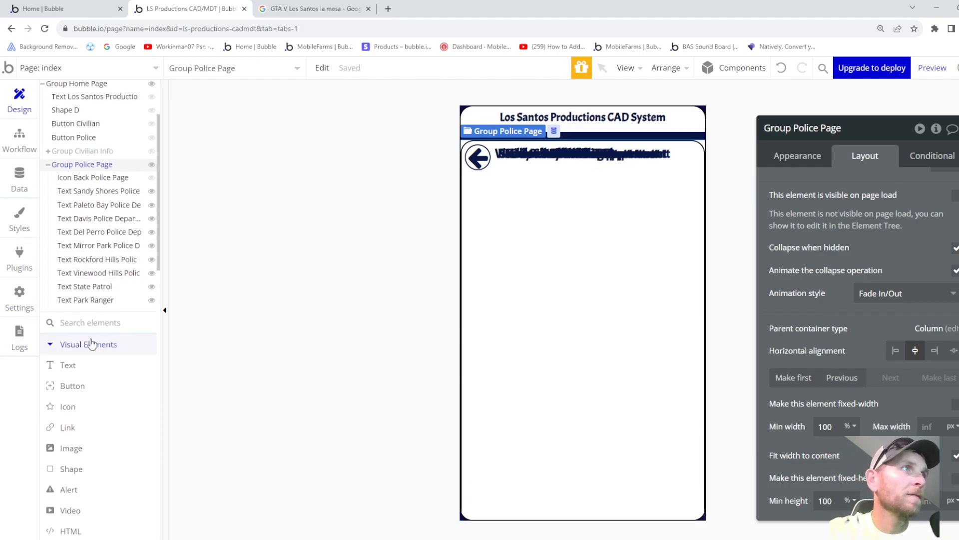
scroll(87, 344, "down", 1)
left_click(73, 339)
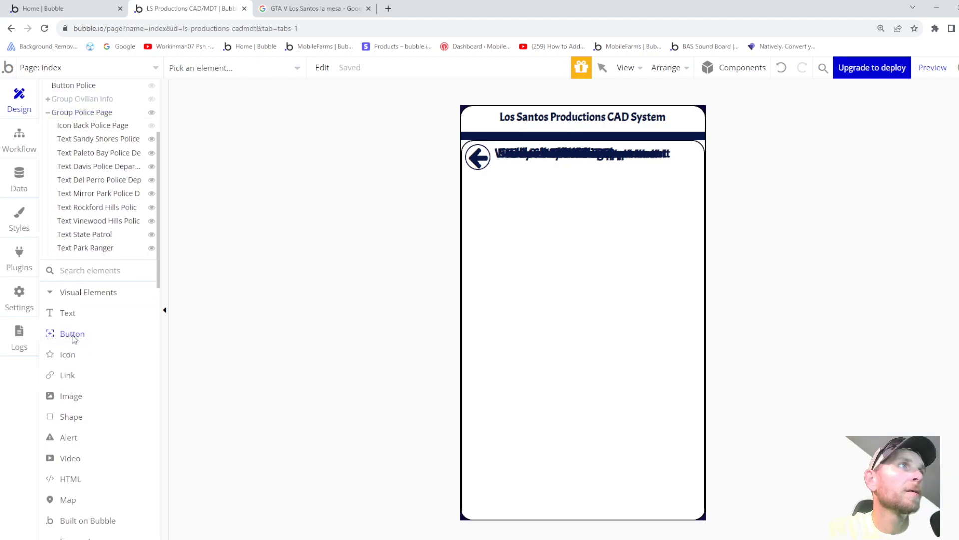
scroll(146, 203, "up", 2)
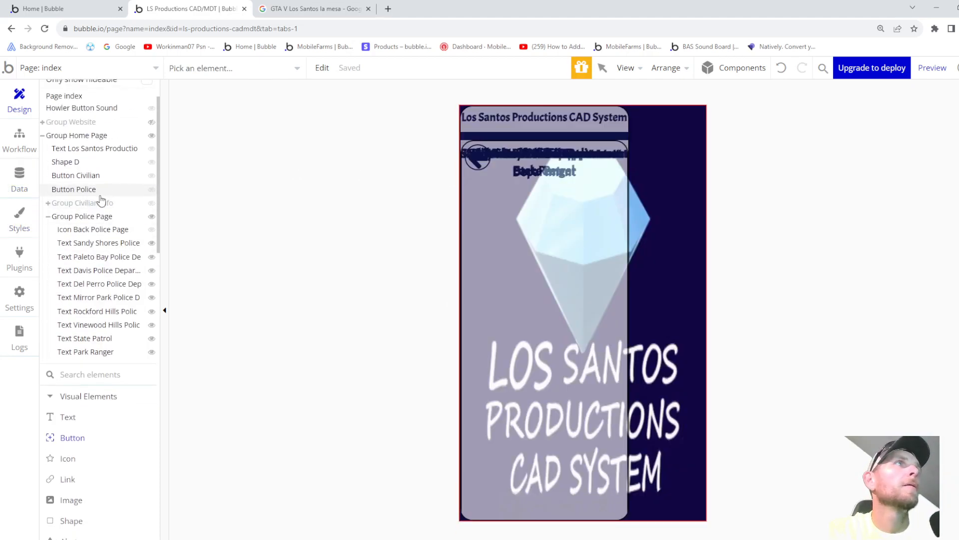
- Draw a button near the top of the police page labelled 'Tablet'
left_click(84, 216)
left_click_drag(502, 194, 599, 218)
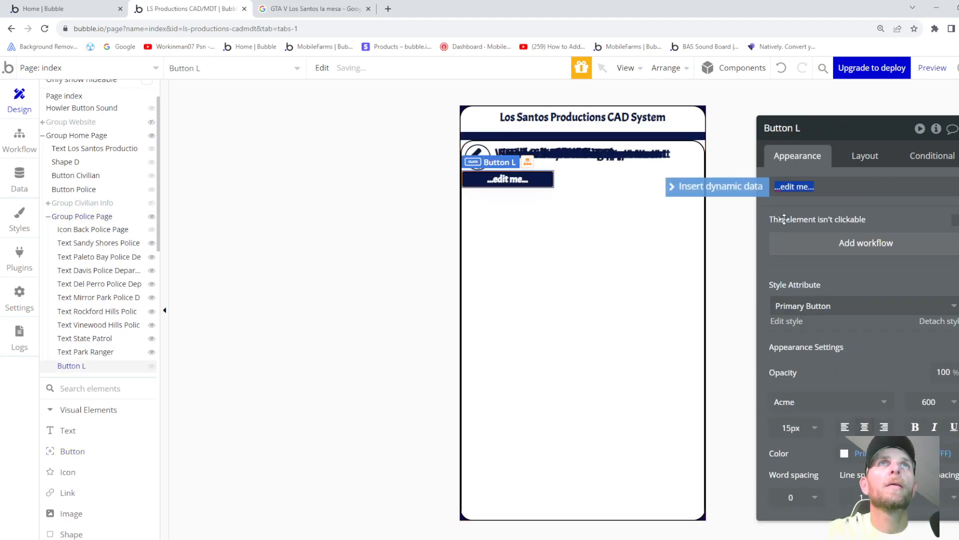
type("Tablet")
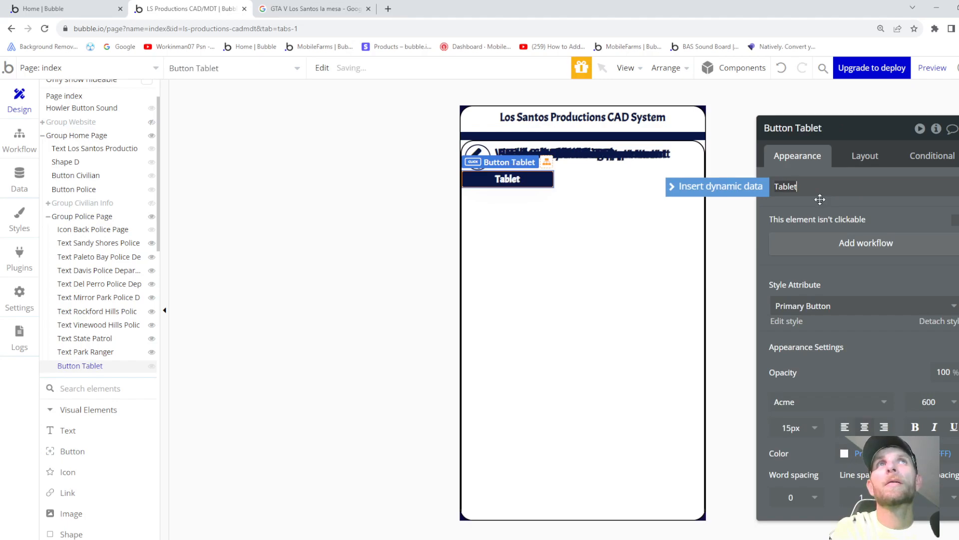
left_click(820, 200)
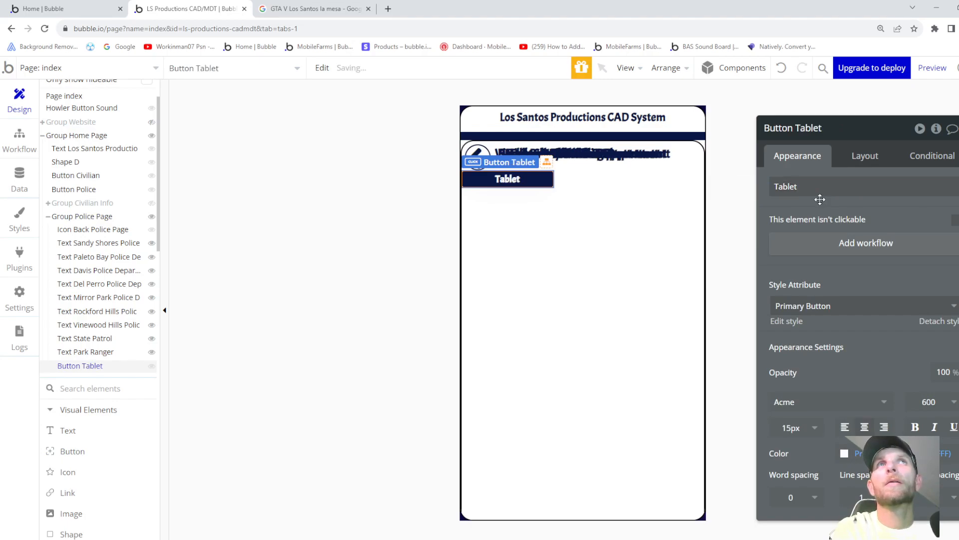
- Set the Tablet button's width to 100 px and centre it horizontally
left_click(858, 158)
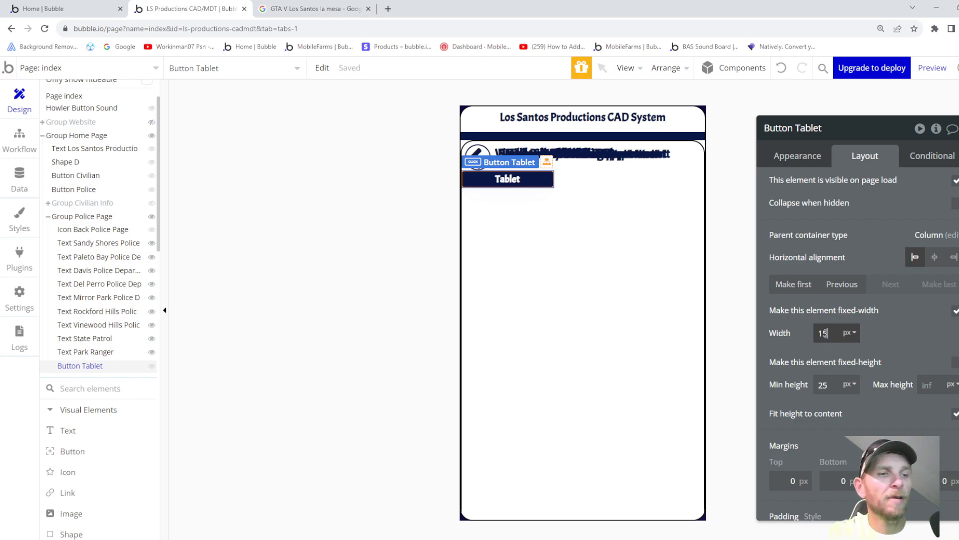
left_click(836, 383)
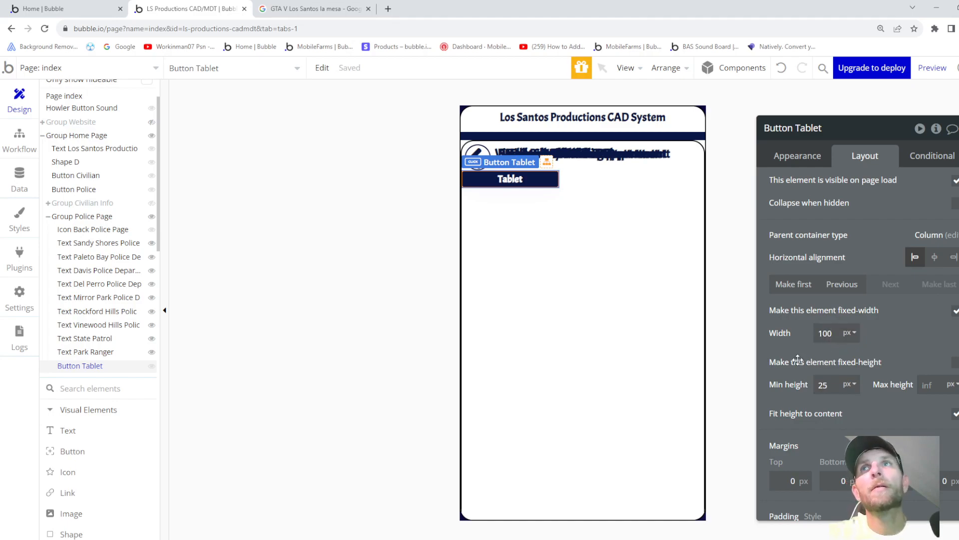
left_click(921, 337)
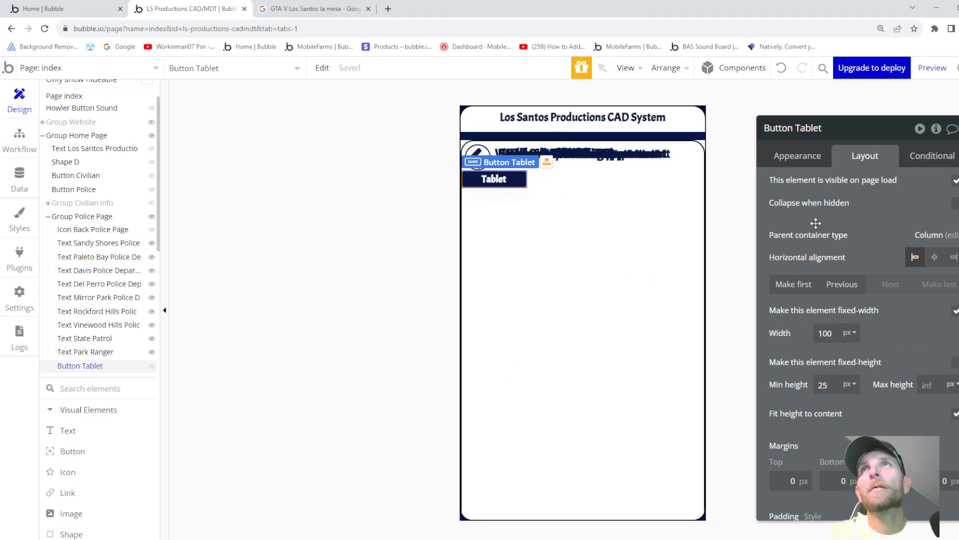
scroll(859, 395, "down", 1)
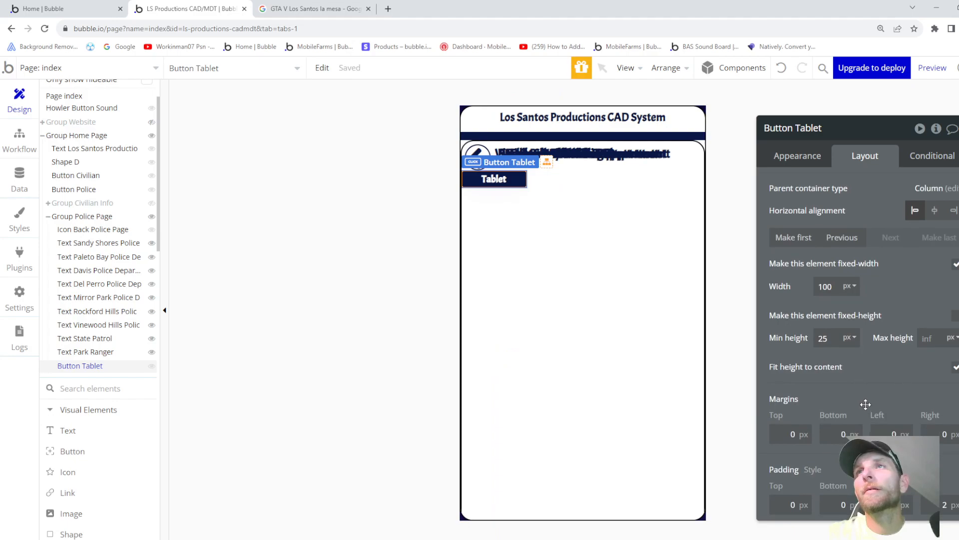
left_click(934, 210)
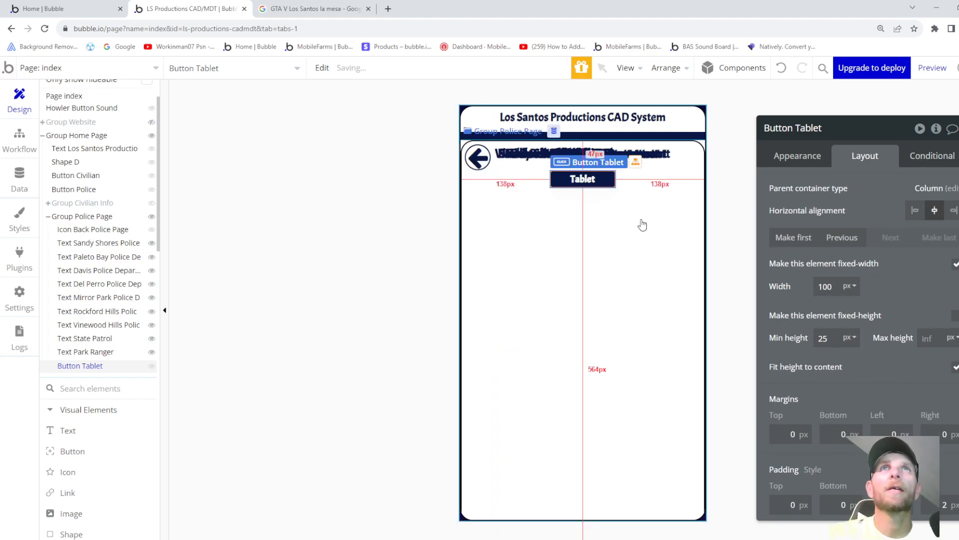
scroll(870, 243, "up", 1)
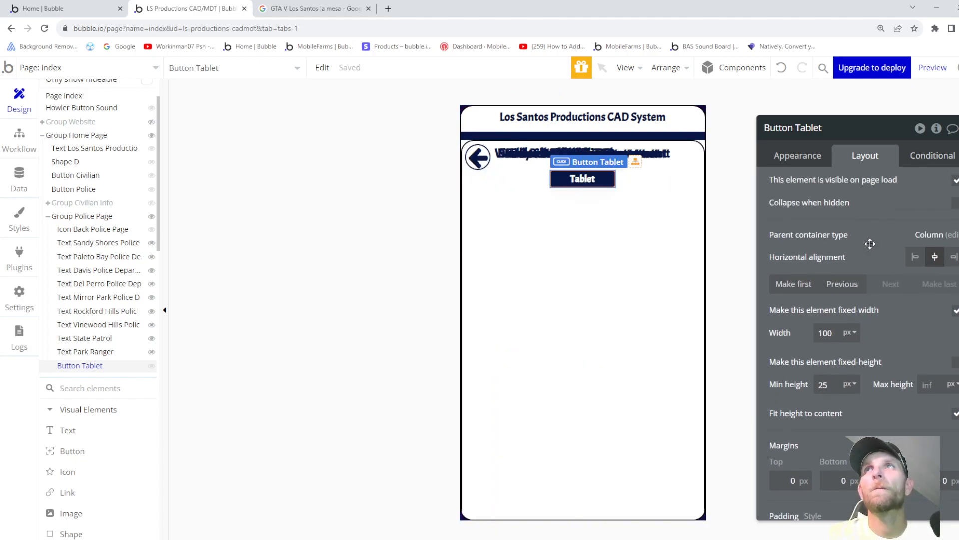
mouse_move(870, 244)
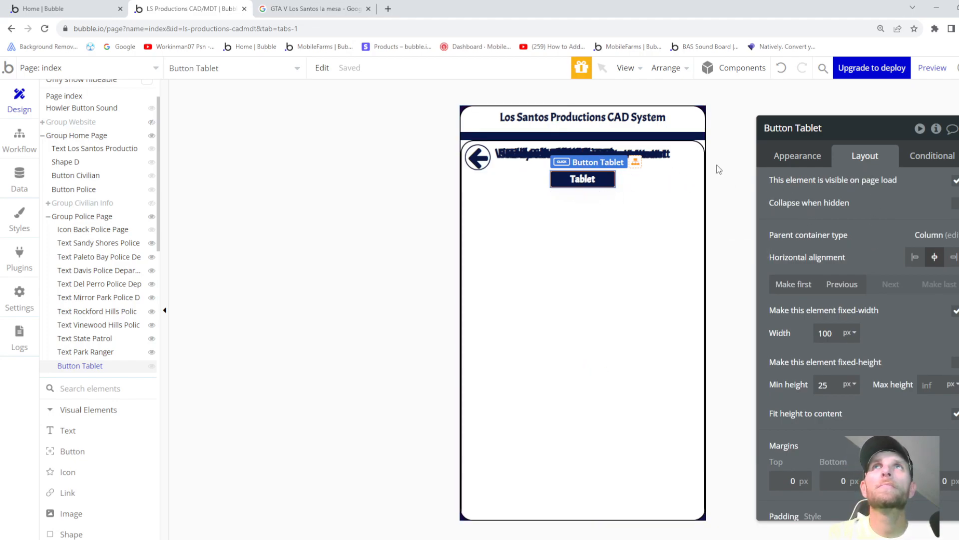
left_click(798, 158)
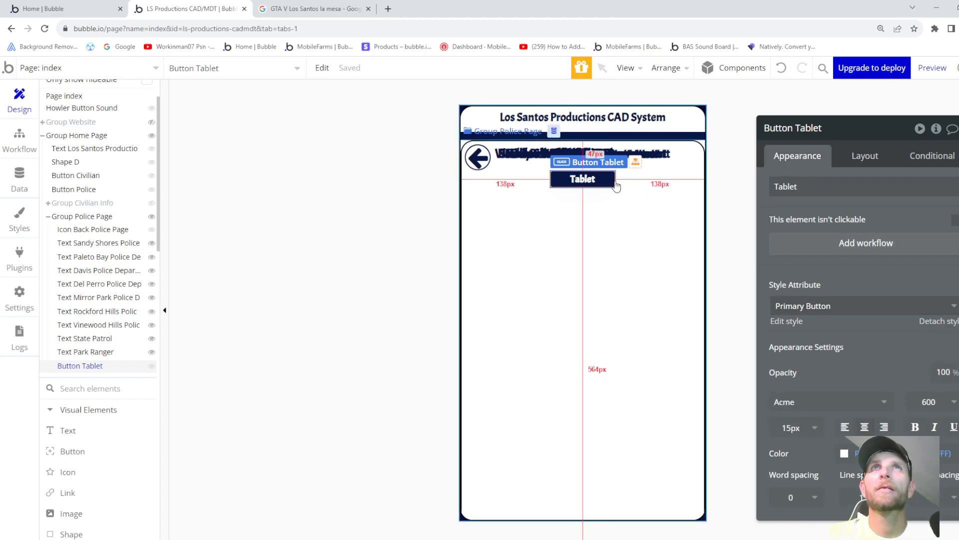
- Make the State Patrol and Vinewood Hills texts non-clickable
left_click(115, 351)
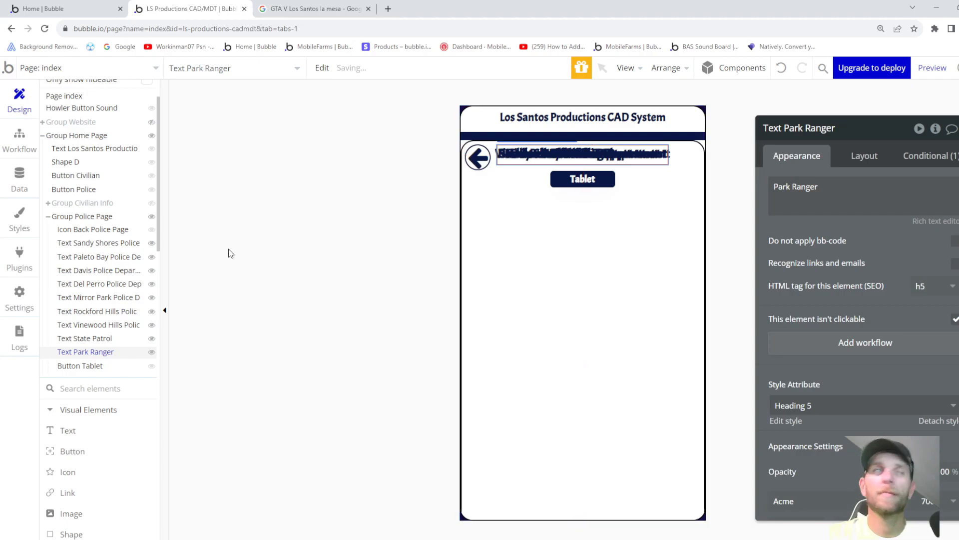
left_click(120, 339)
left_click(955, 320)
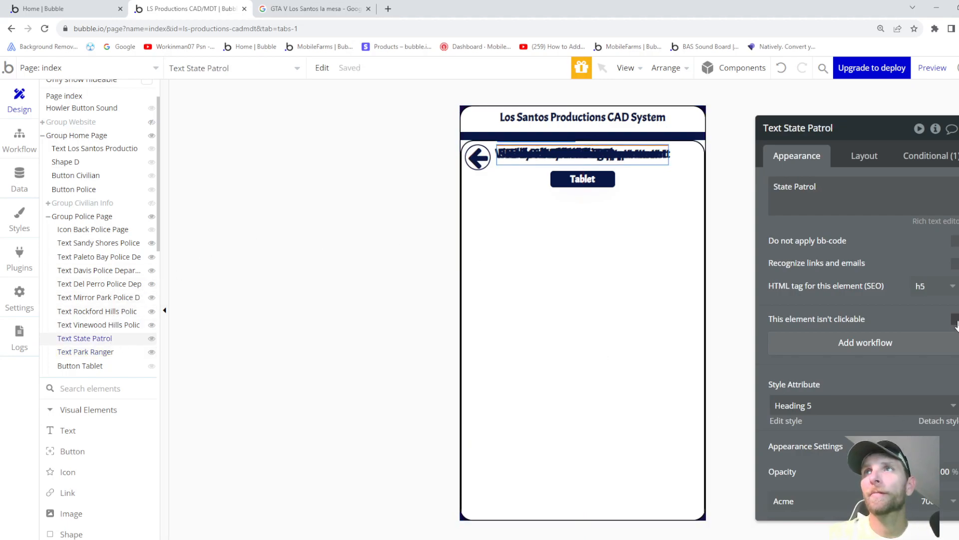
left_click(90, 326)
left_click(952, 321)
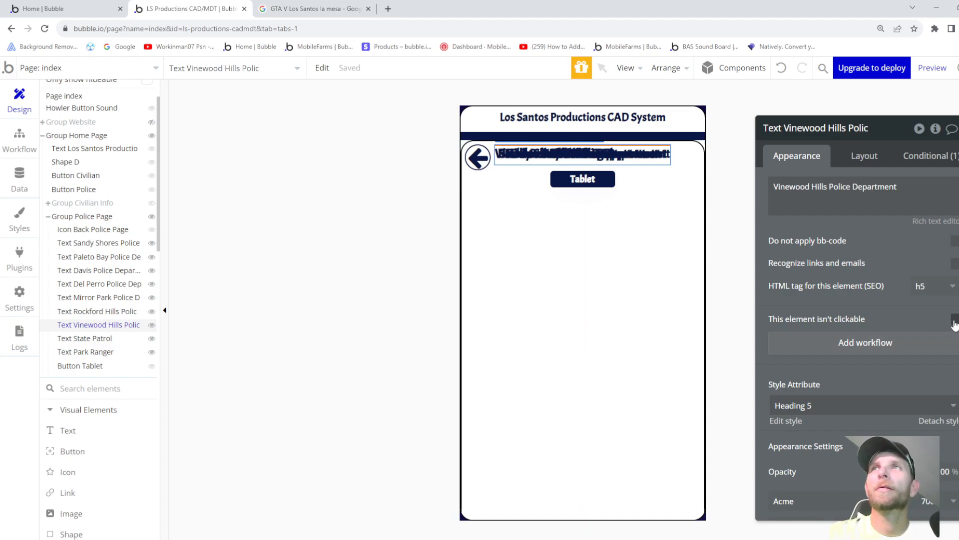
- Make the Mirror Park, Del Perro and Davis texts non-clickable, then reselect the Tablet button
left_click(96, 315)
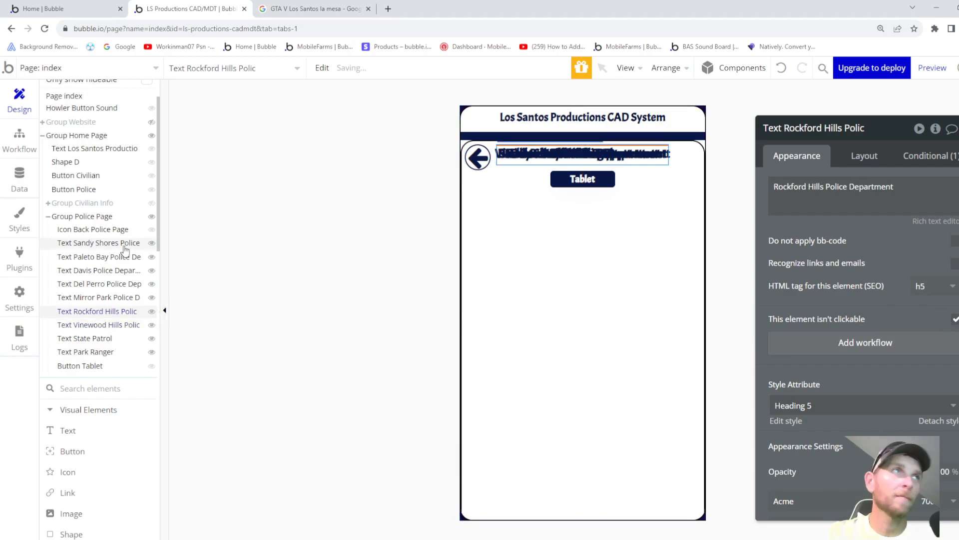
left_click(114, 298)
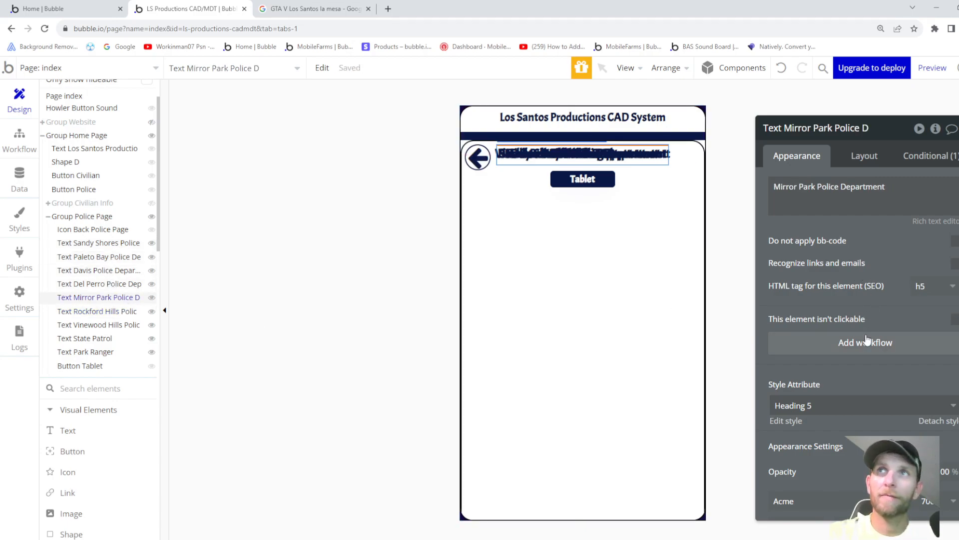
left_click(955, 320)
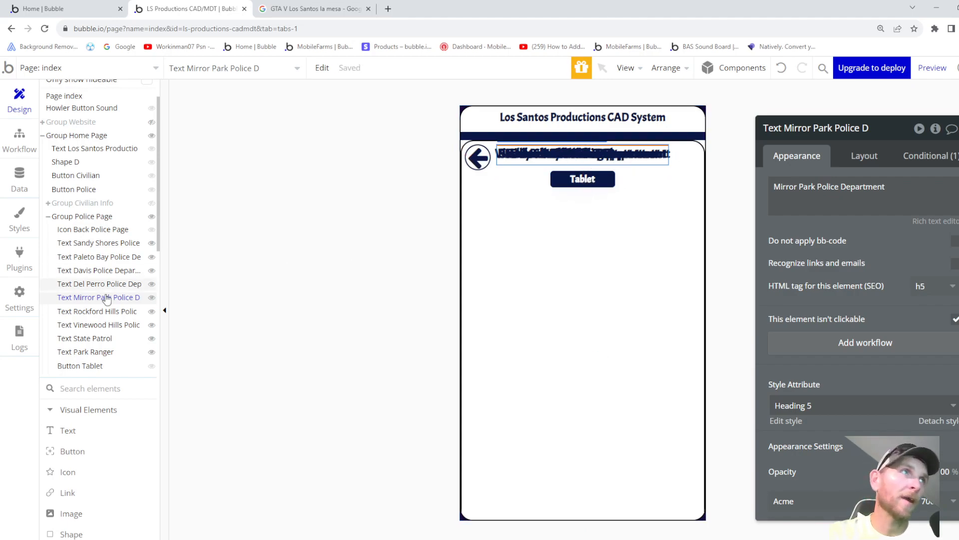
left_click(85, 284)
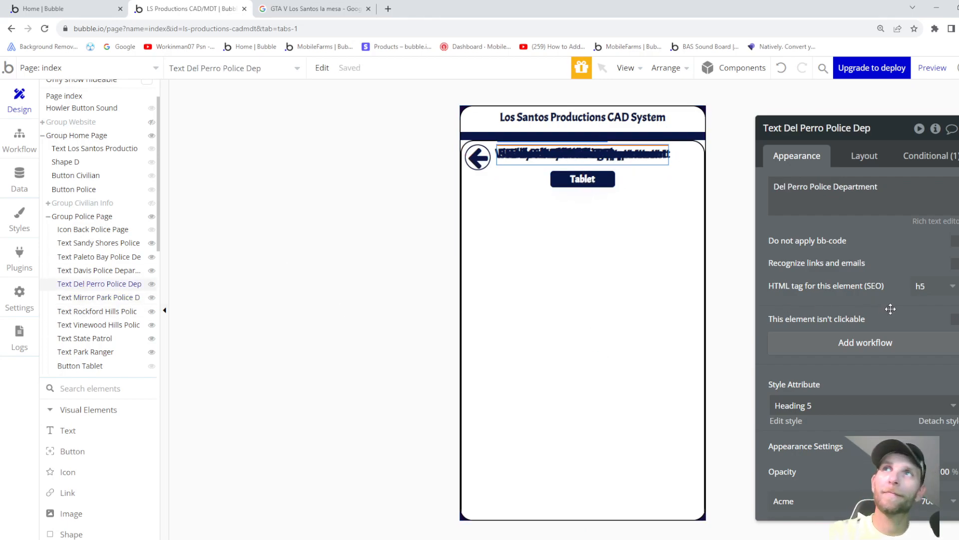
left_click(954, 319)
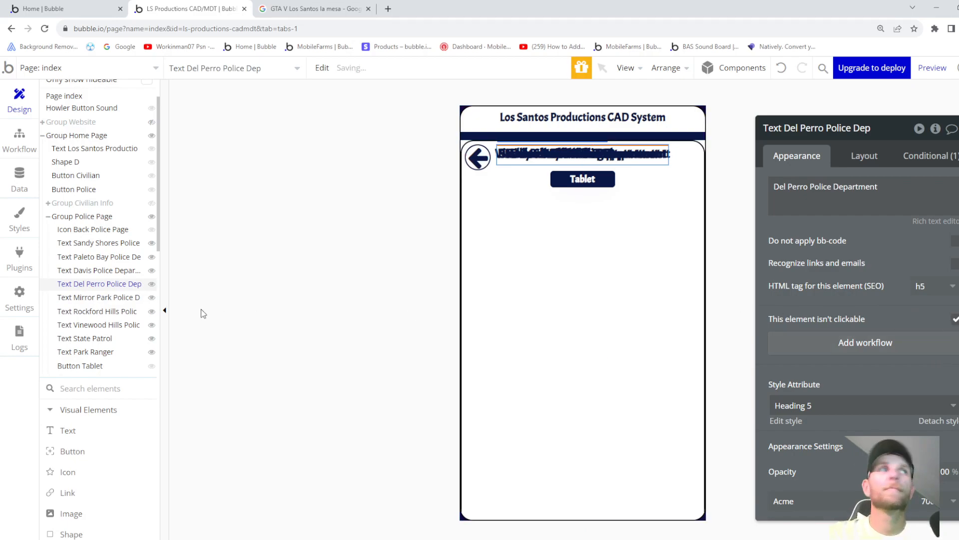
left_click(81, 270)
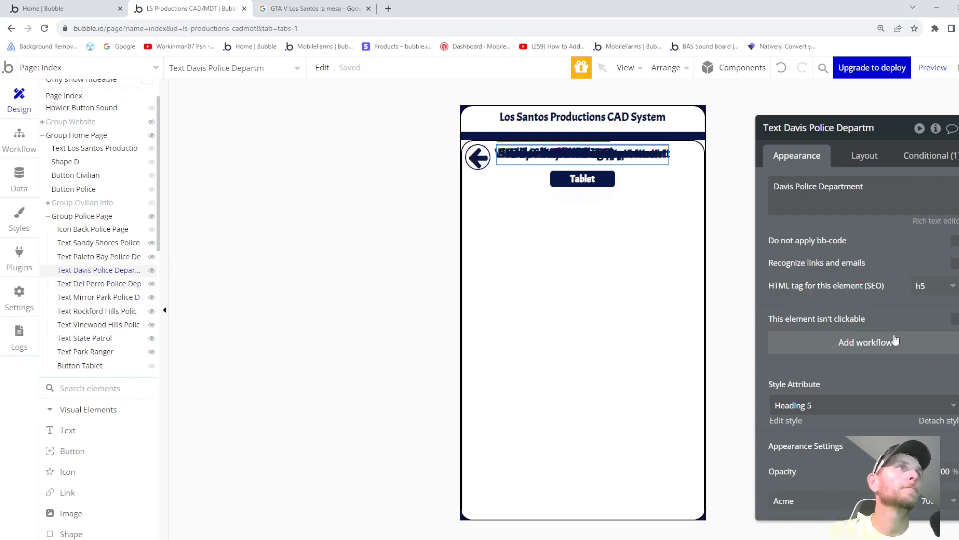
left_click(954, 319)
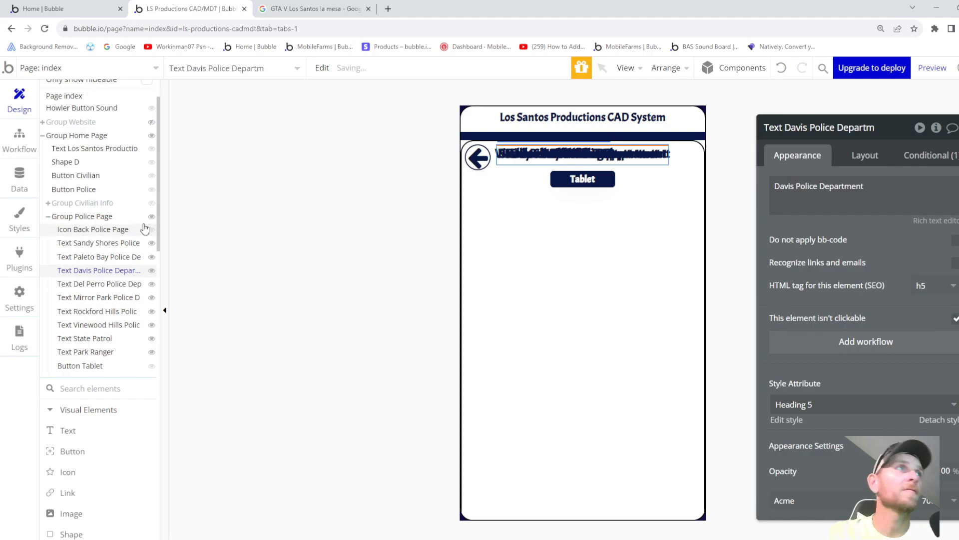
left_click(78, 258)
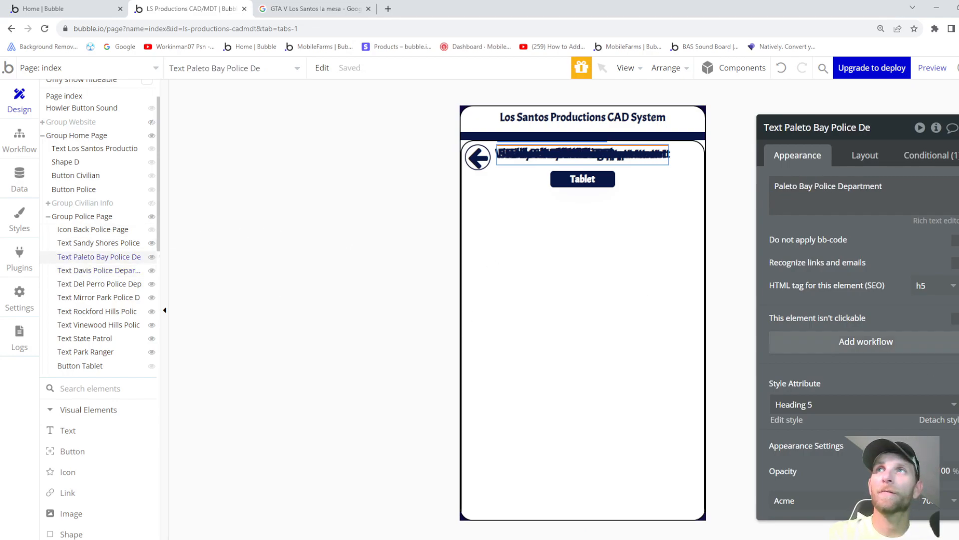
left_click(102, 242)
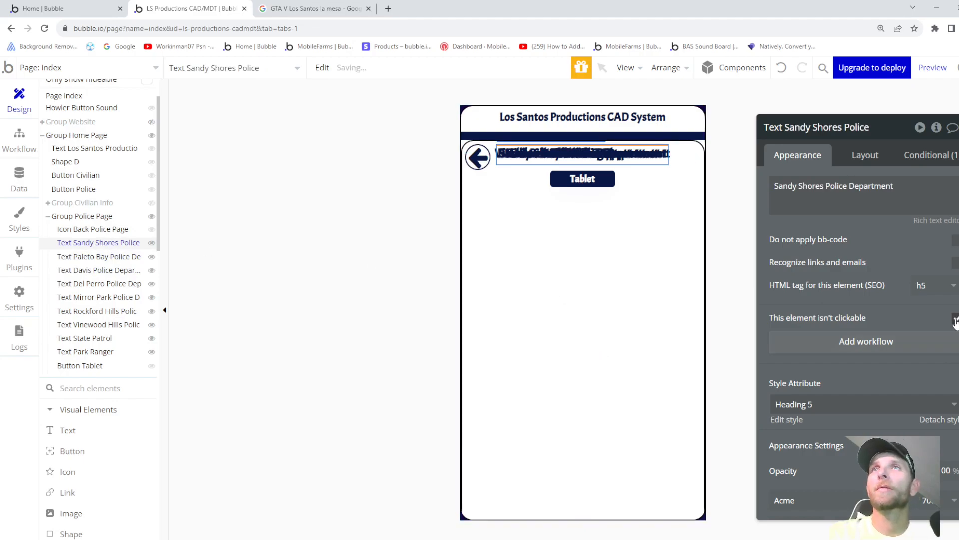
left_click(78, 366)
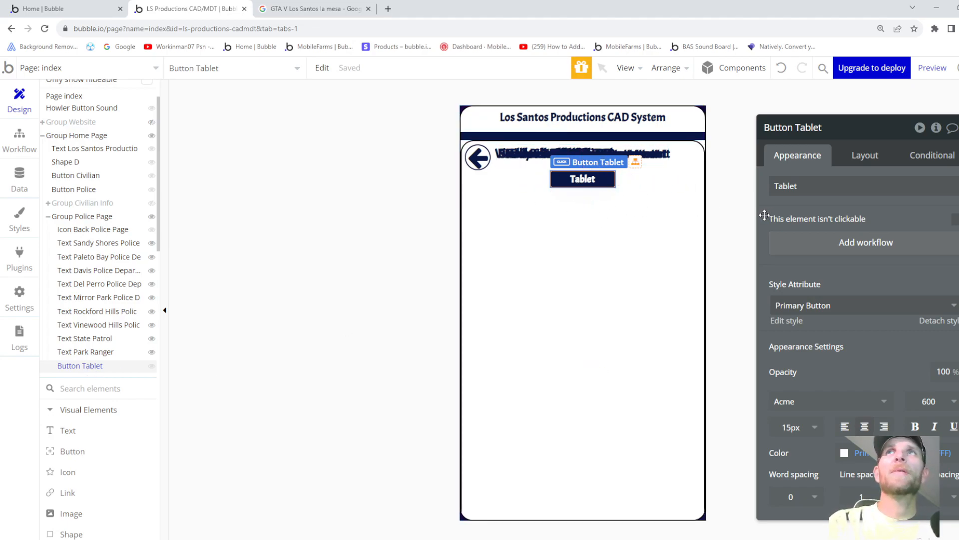
- Draw a new group inside Group Police Page and order it below Button Tablet
scroll(63, 376, "down", 10)
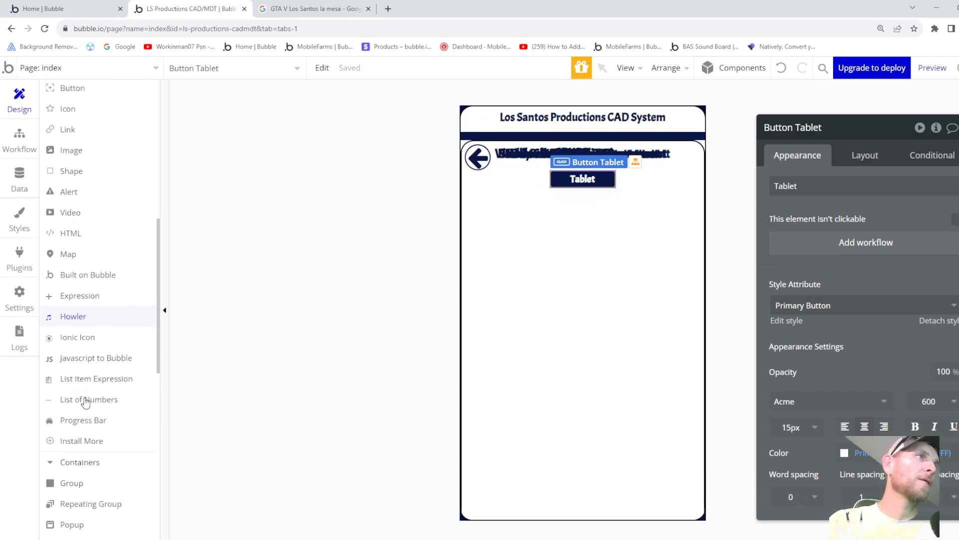
left_click(79, 384)
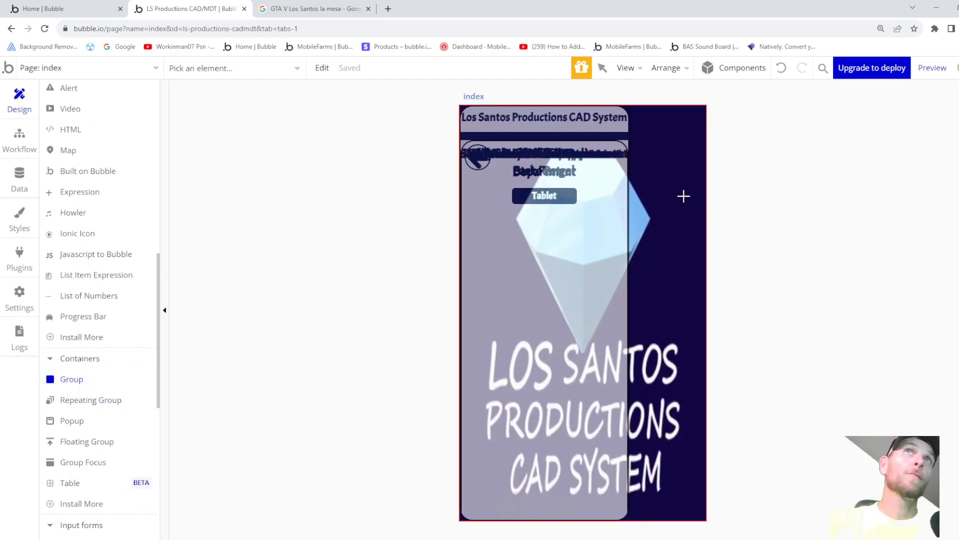
scroll(92, 206, "up", 10)
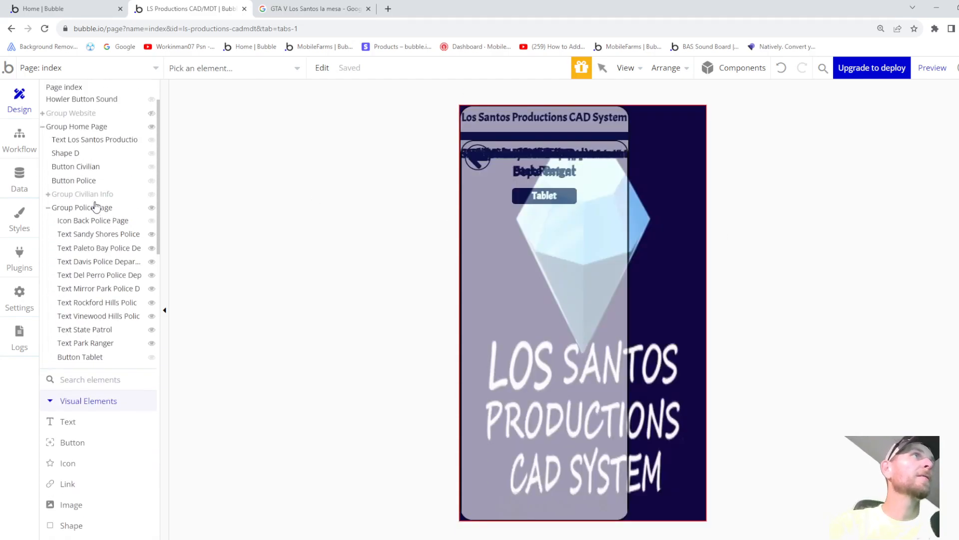
left_click(95, 268)
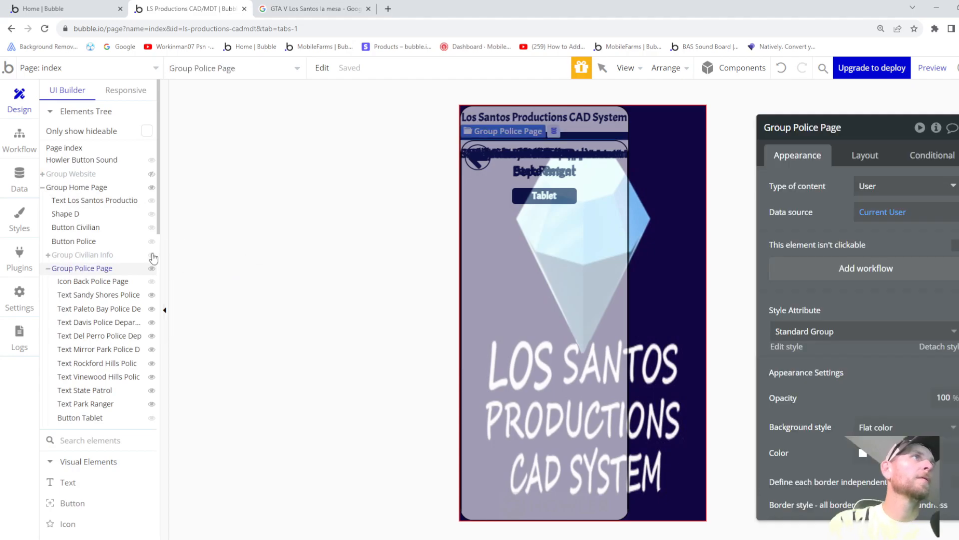
mouse_move(467, 143)
left_mouse_down()
mouse_move(548, 155)
mouse_move(643, 350)
mouse_move(692, 512)
left_mouse_up()
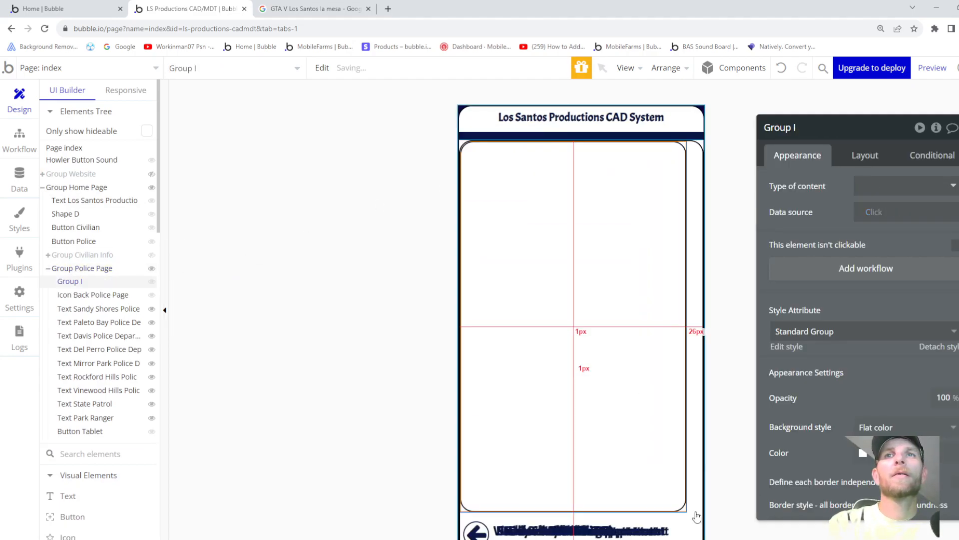
left_click_drag(68, 290, 84, 413)
left_click(77, 432)
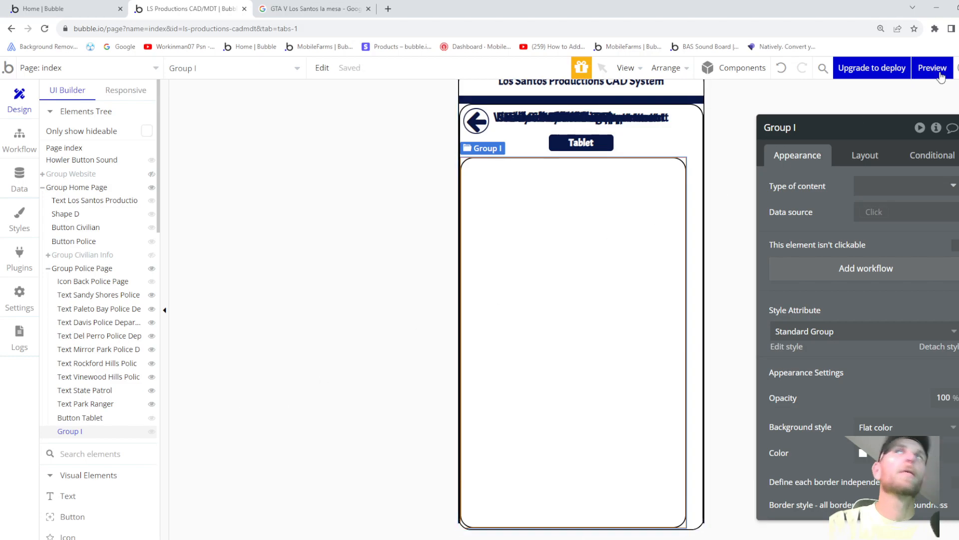
left_click(829, 124)
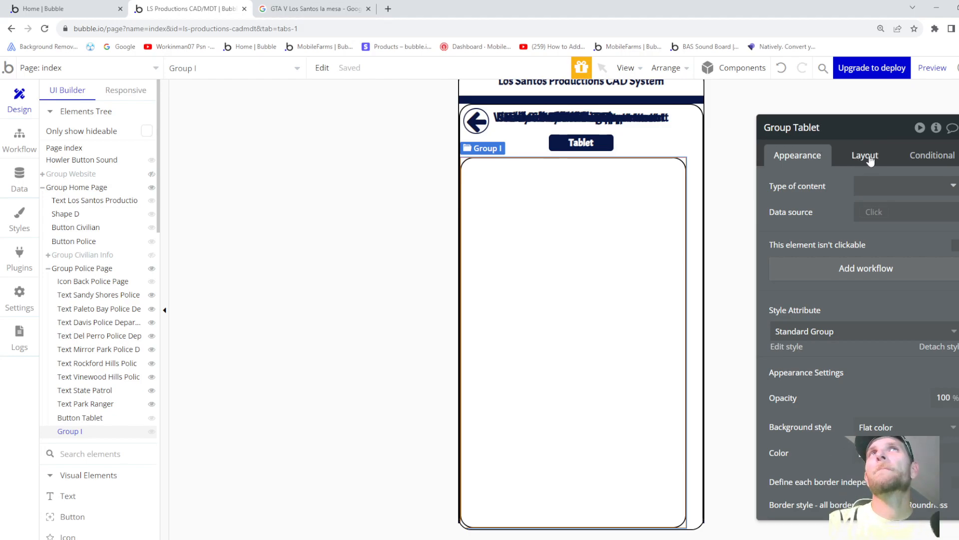
- Name the new group Group Tablet and set its content type to User
key("Return")
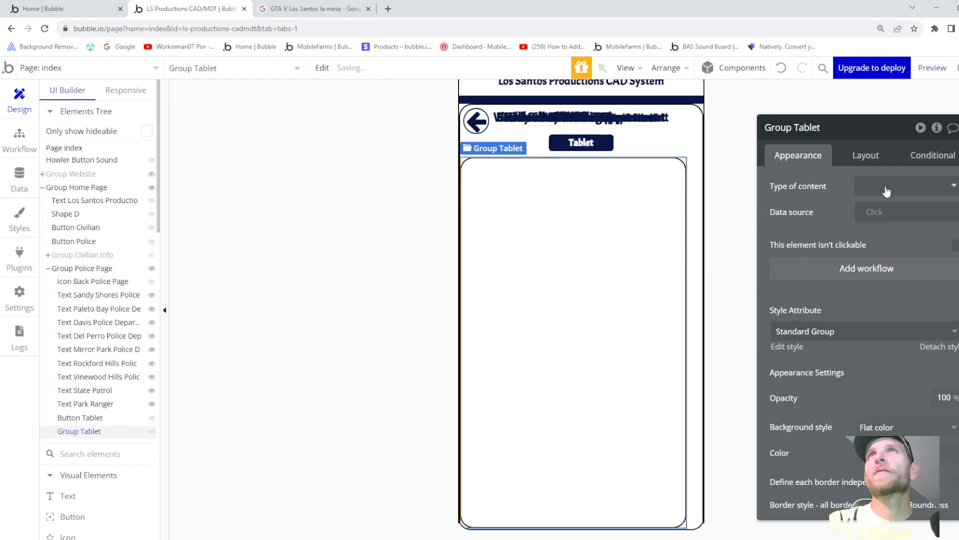
left_click(886, 191)
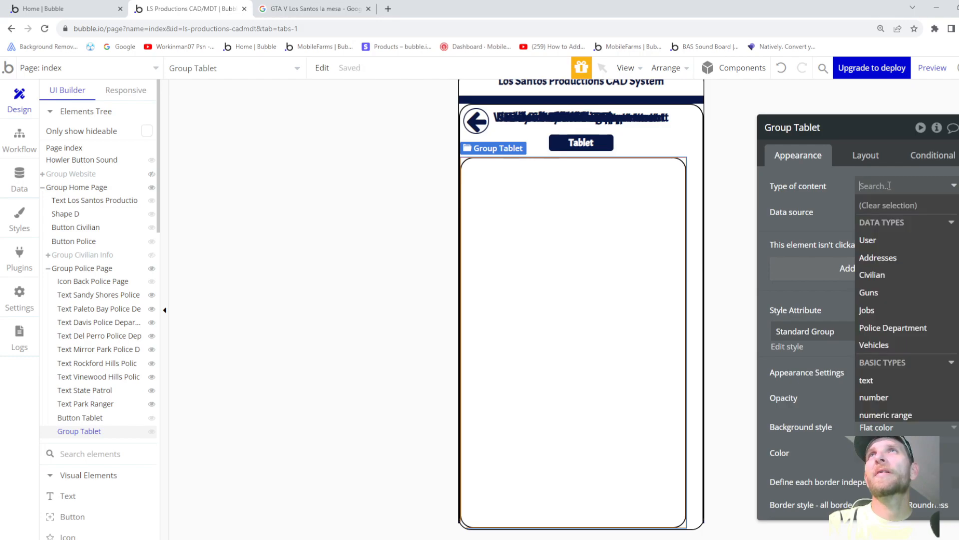
left_click(884, 245)
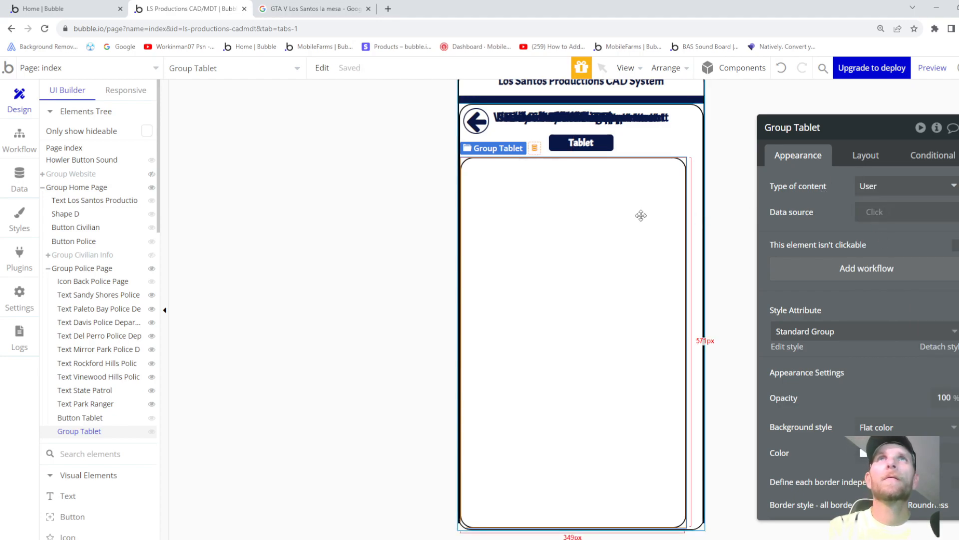
- Give Group Tablet a centred column layout with row gap and vertical scrolling
left_click(857, 159)
left_click(884, 189)
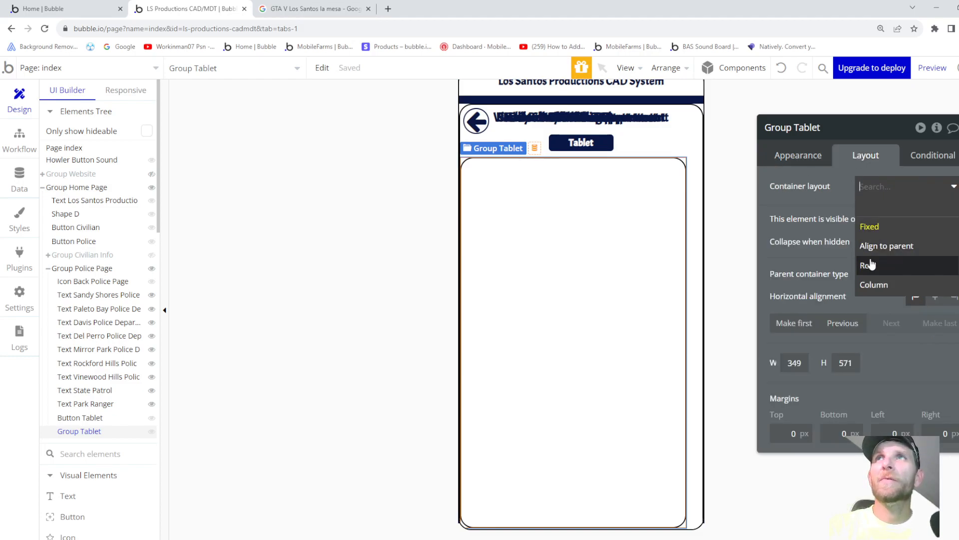
left_click(876, 287)
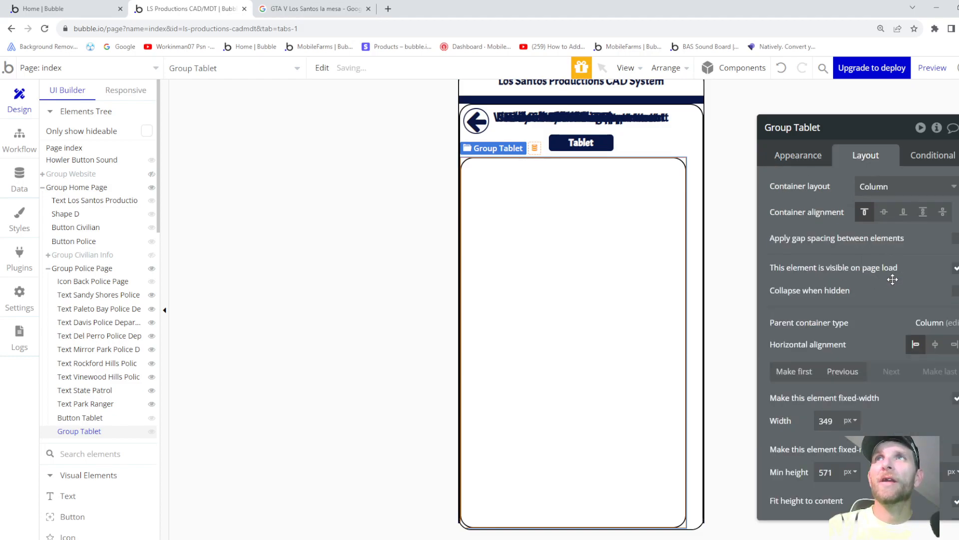
left_click(933, 345)
left_click(954, 238)
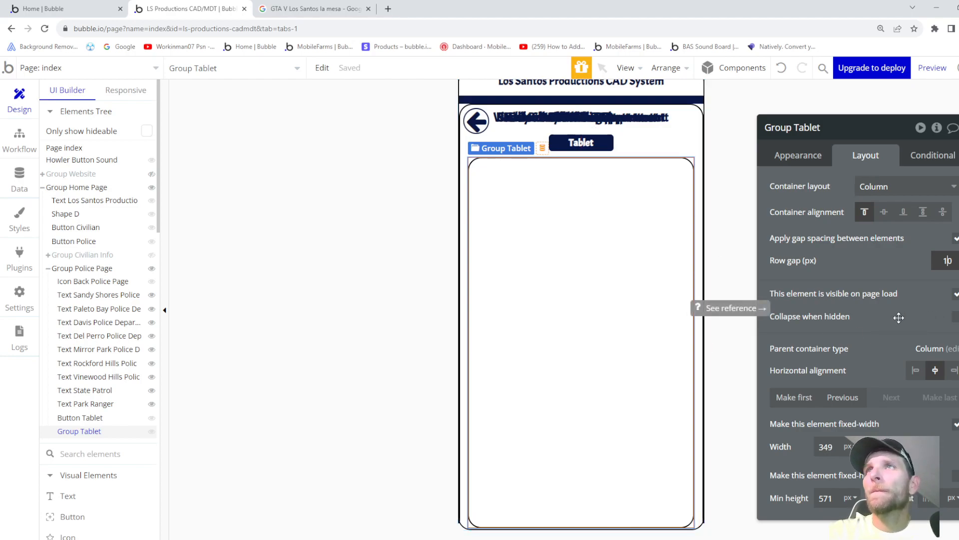
scroll(900, 317, "down", 2)
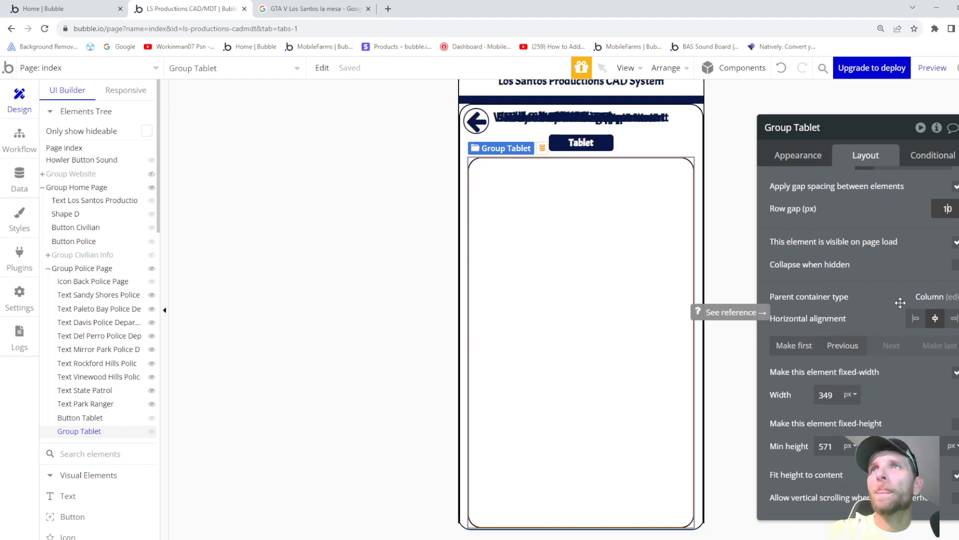
scroll(900, 303, "down", 2)
scroll(900, 303, "down", 2)
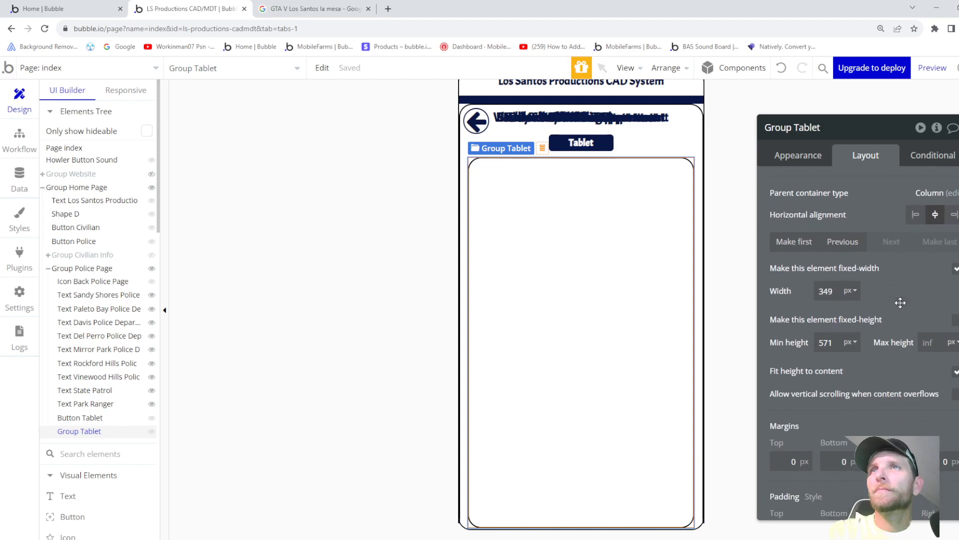
left_click(956, 394)
- Set Group Tablet's minimum width and height to 100% without a fixed width
left_click(956, 269)
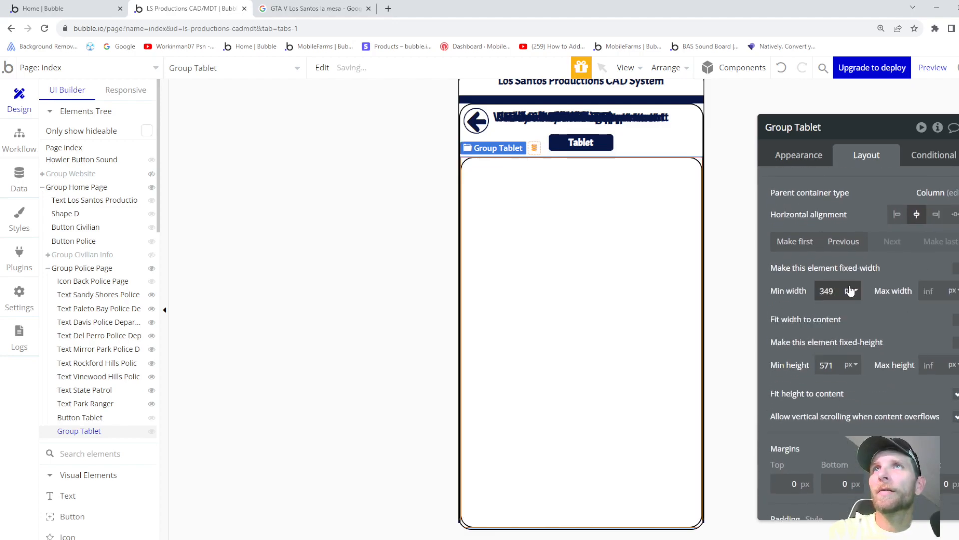
left_click_drag(835, 289, 802, 292)
type("100")
left_click(851, 291)
left_click(849, 330)
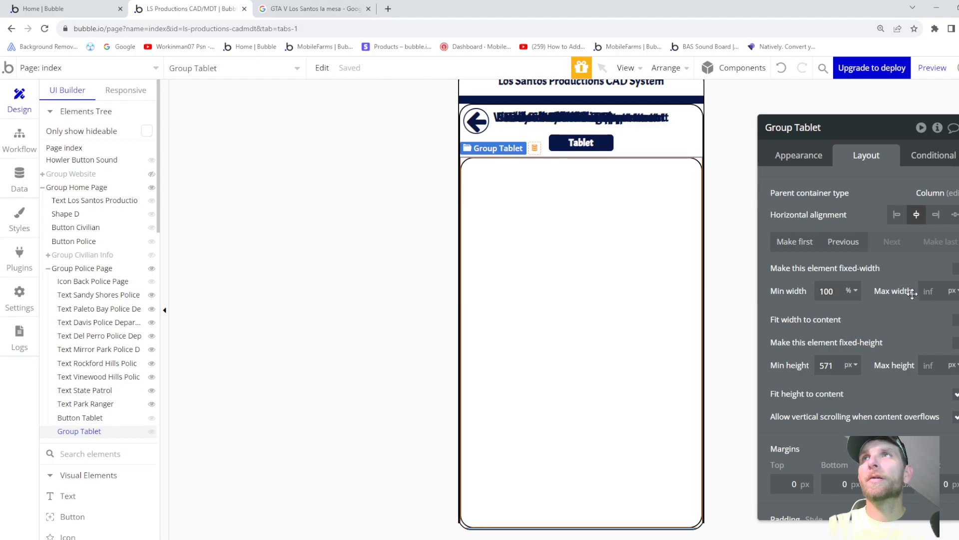
double_click(835, 365)
type("100")
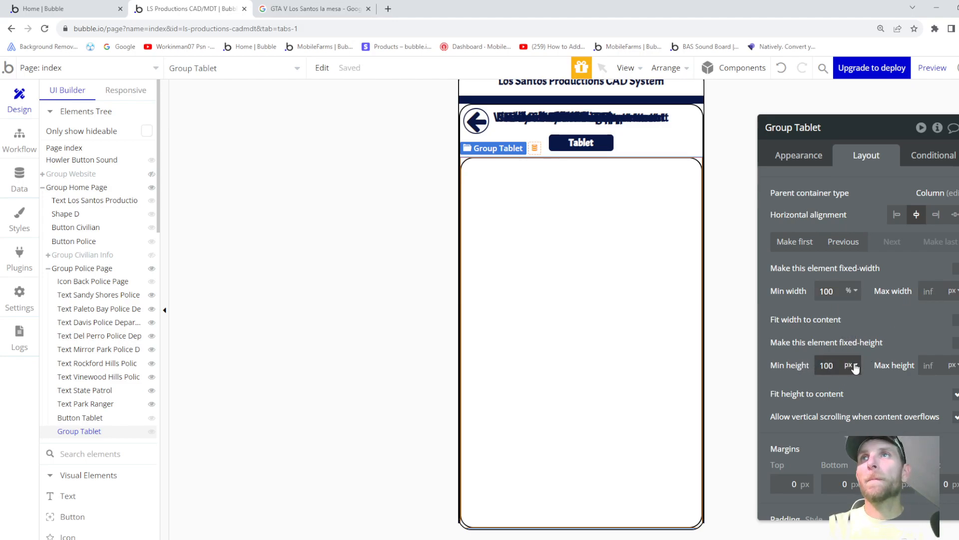
left_click(852, 366)
left_click(851, 401)
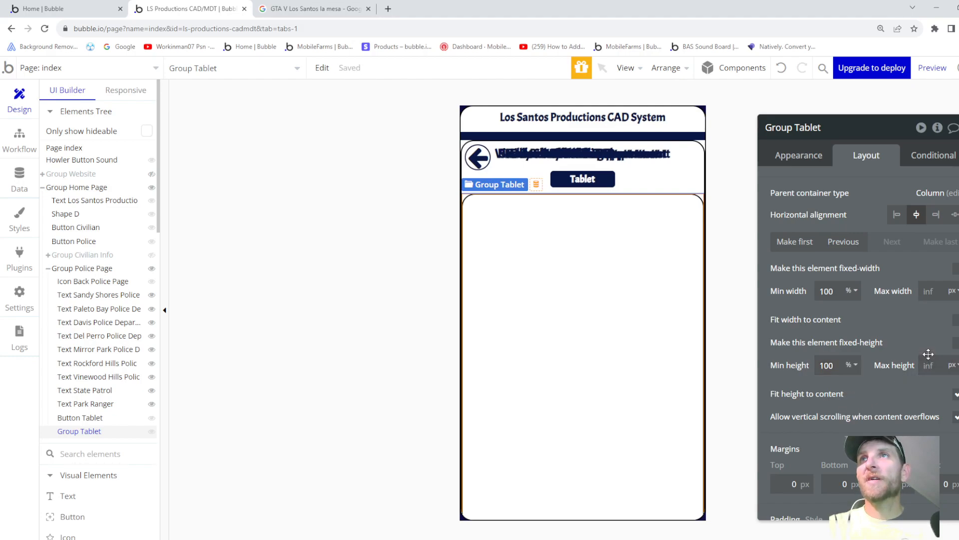
left_click(956, 320)
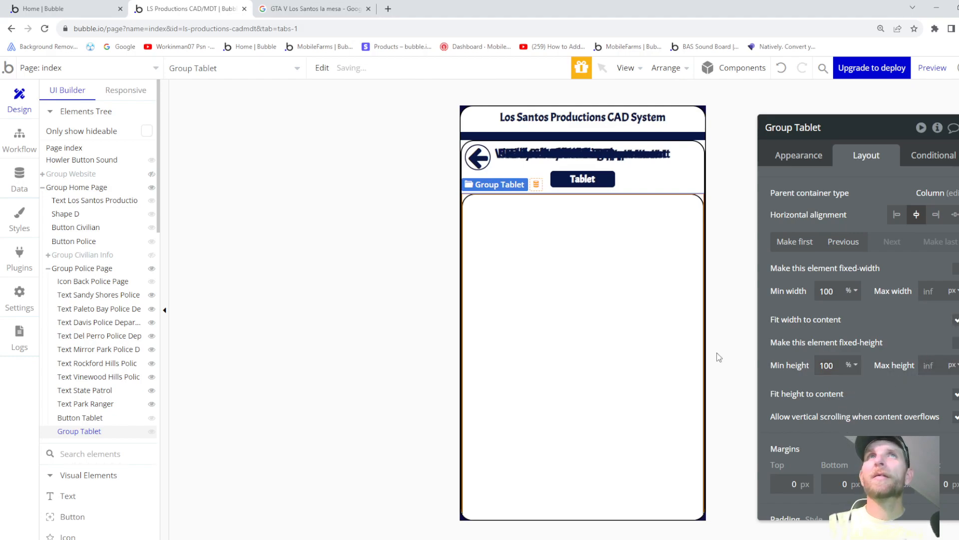
- Give the Tablet button a -13 px bottom margin, then reselect Group Tablet
left_click(107, 419)
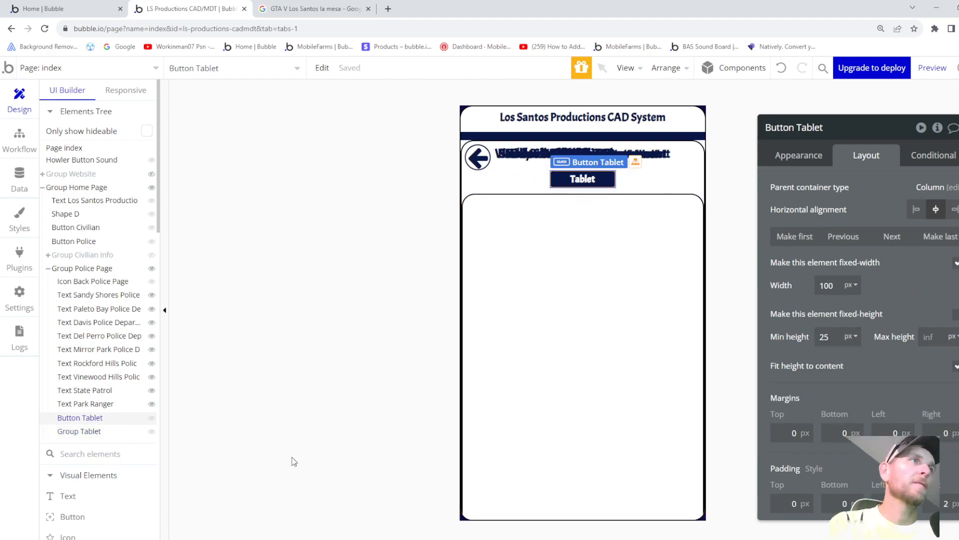
double_click(841, 431)
type("-13")
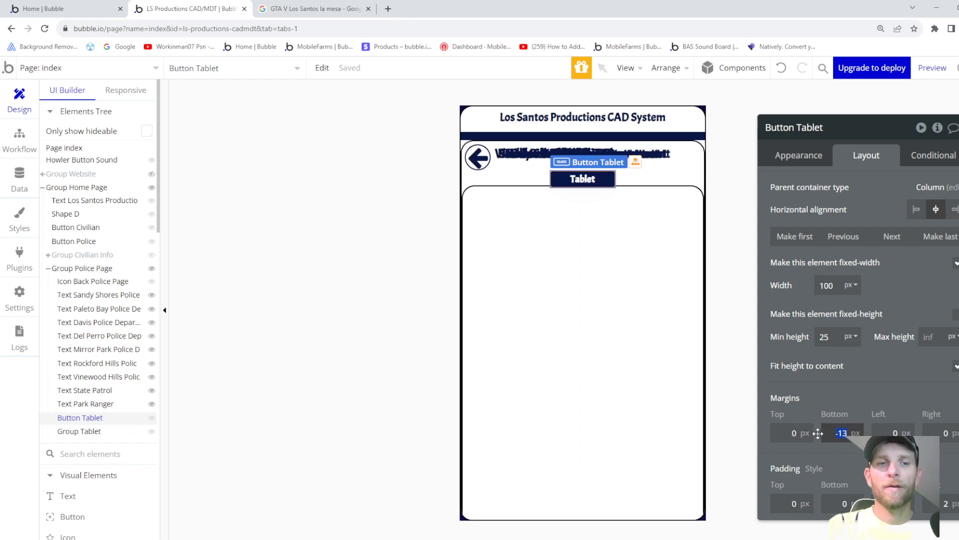
left_click(625, 373)
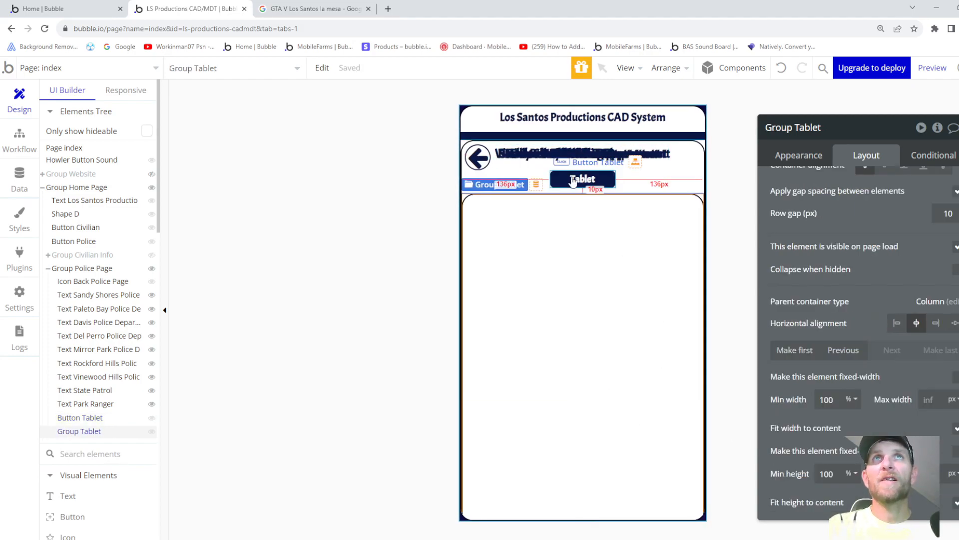
scroll(836, 431, "down", 3)
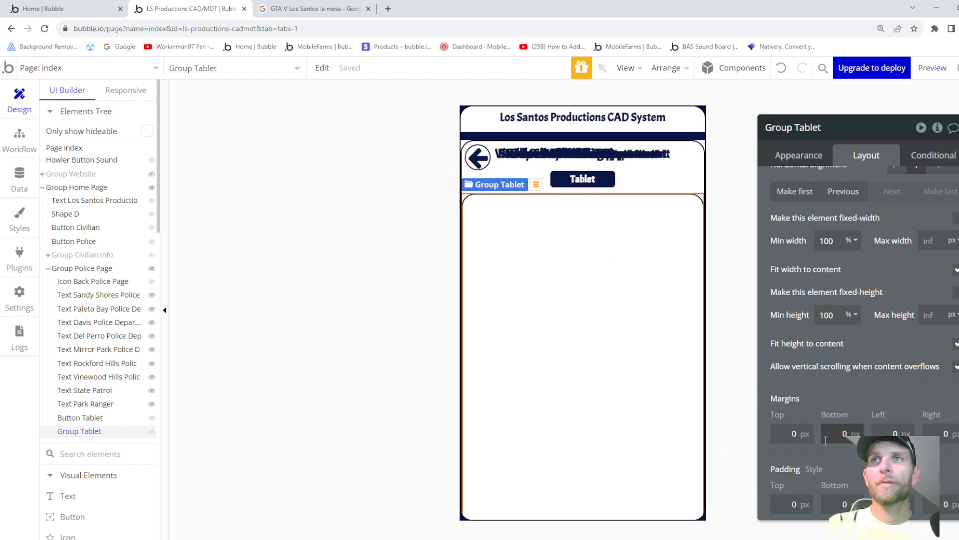
- Set Group Tablet's top margin to about -84 px, fine-tuning with the arrow keys
left_click(800, 433)
type("-30")
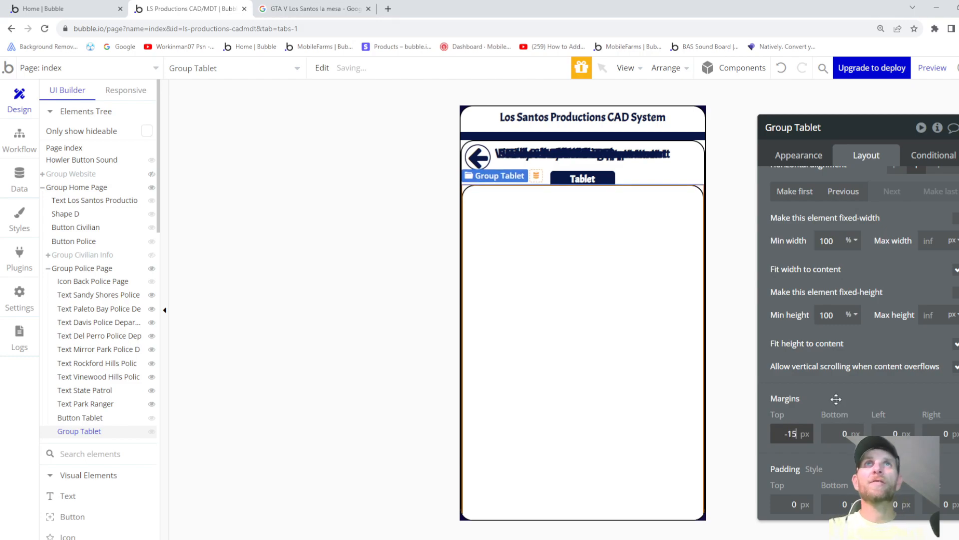
key("Down")
key("Down")
key("Down")
key("Down")
key("Down")
key("Down")
key("Down")
key("Down")
key("Down")
key("Down")
key("Down")
key("Down")
key("Down")
key("Down")
key("Down")
key("Down")
key("Down")
key("Down")
key("Down")
key("Down")
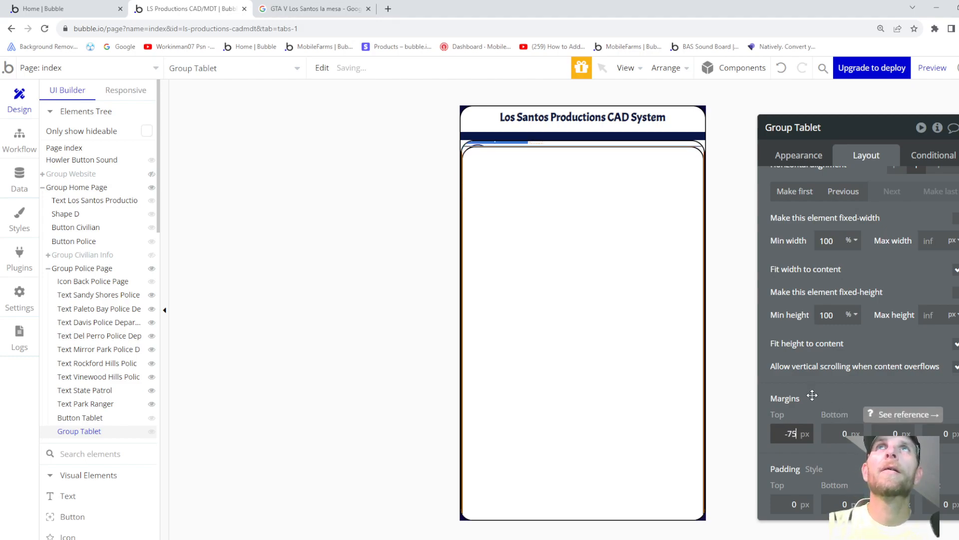
key("Down")
key("Down")
key("Down")
key("Down")
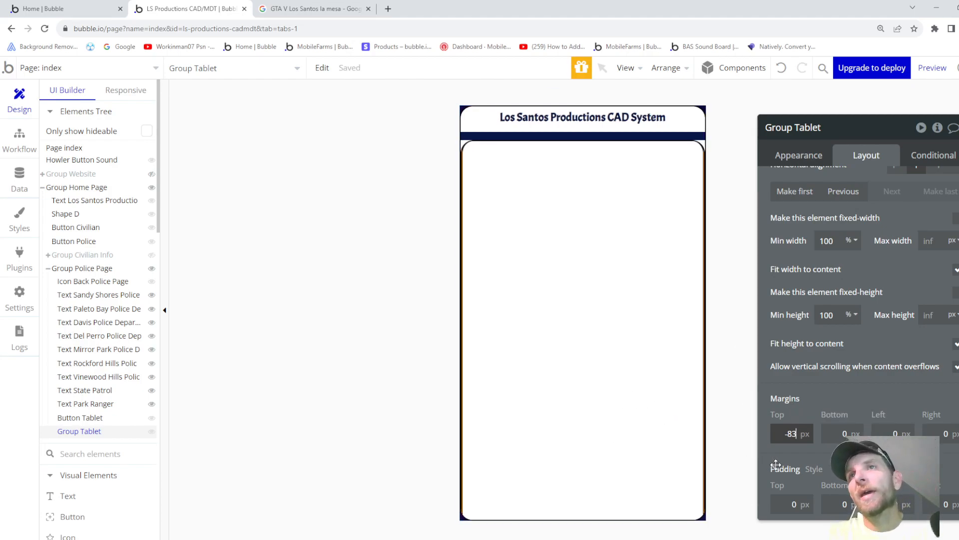
key("Down")
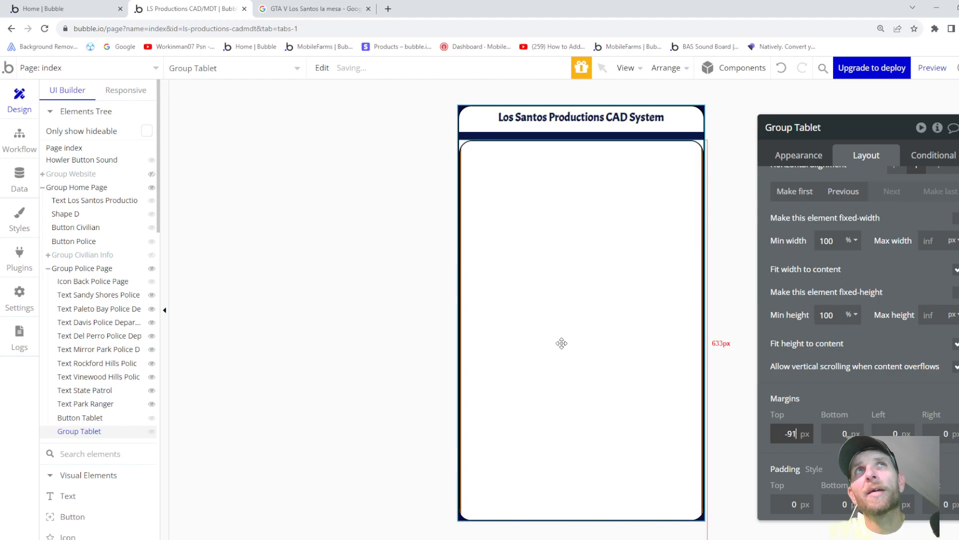
key("Down")
key("Down")
key("Down")
key("Down")
key("Down")
key("Down")
key("Down")
key("Down")
key("Down")
key("Down")
key("Down")
key("Up")
key("Up")
key("Up")
key("Up")
key("Up")
key("Up")
key("Up")
key("Up")
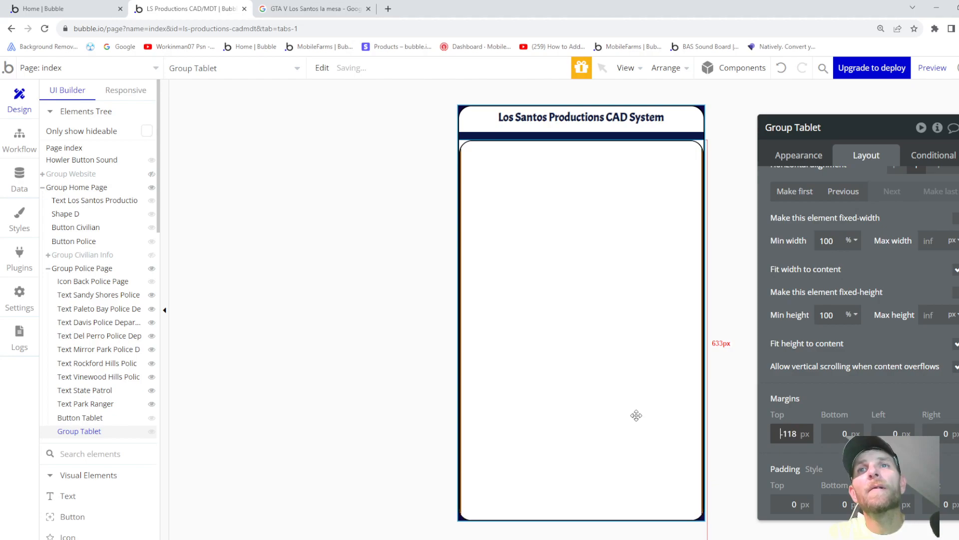
key("Up")
key("Up")
key("Up")
key("Up")
key("Up")
key("Up")
key("Up")
key("Up")
key("Up")
key("Up")
key("Up")
key("Up")
key("Up")
key("Up")
key("Up")
key("Up")
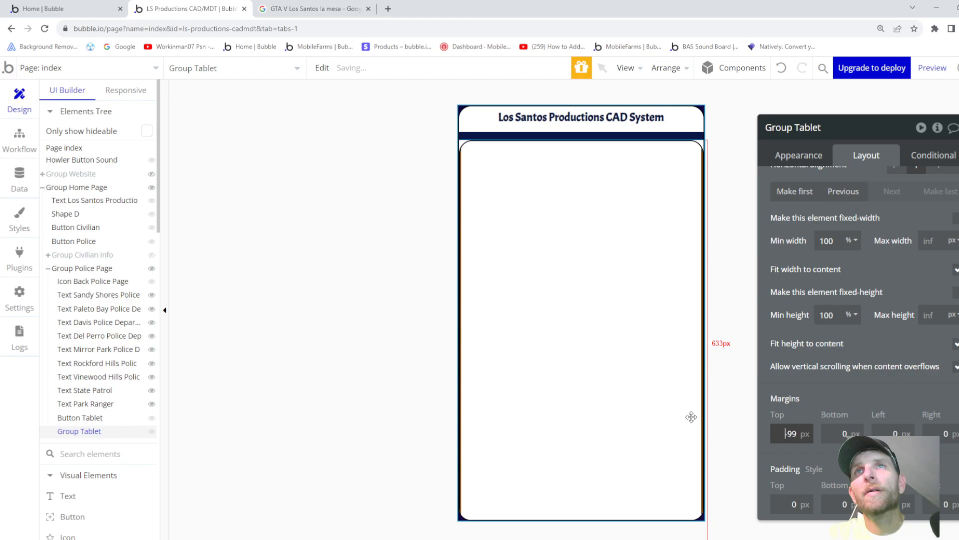
key("Up")
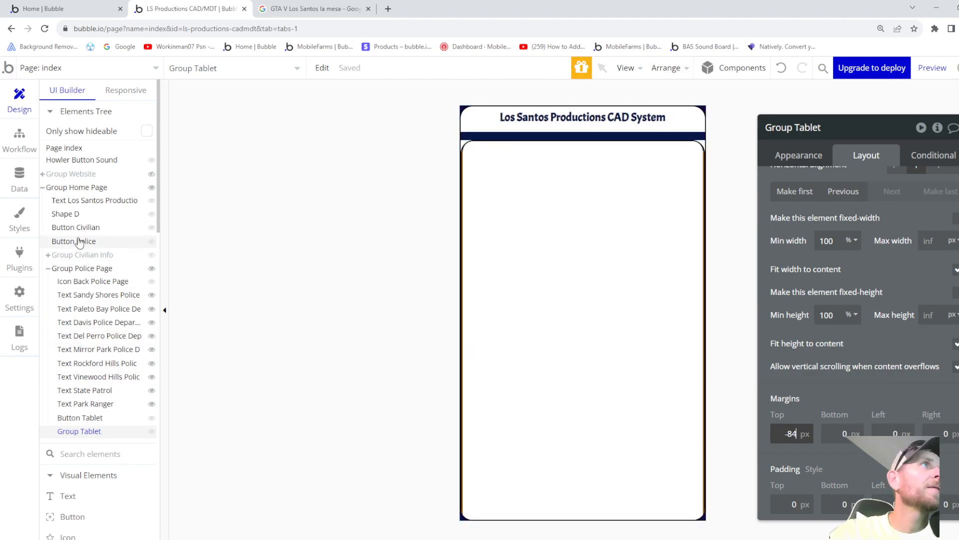
left_click(75, 189)
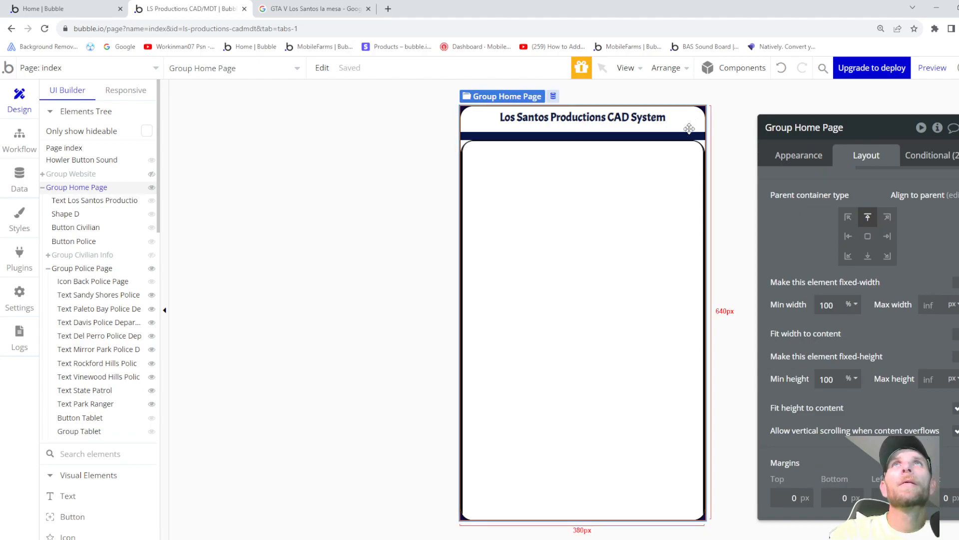
- Drag Group Home Page into top-centre alignment on the page, then select the page
left_click_drag(687, 122, 705, 136)
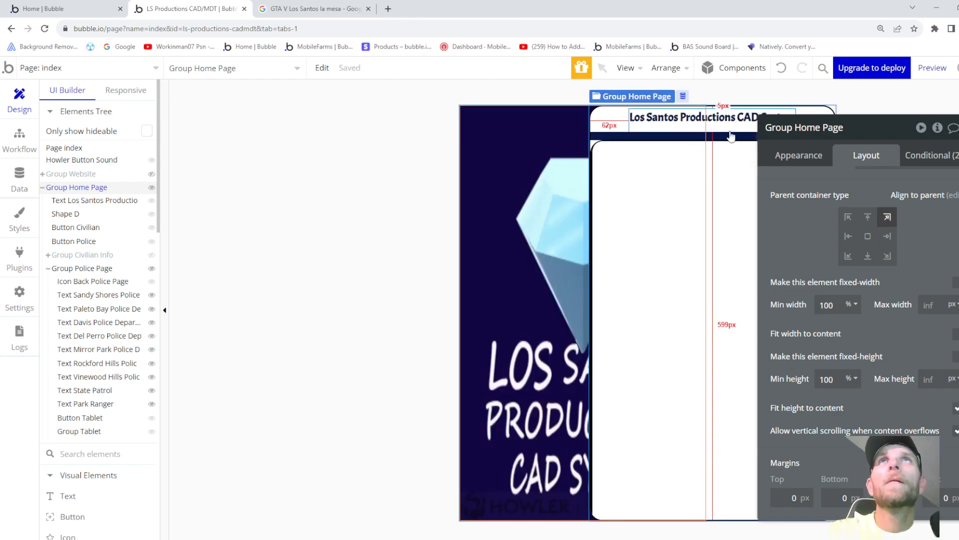
left_click_drag(652, 122, 620, 118)
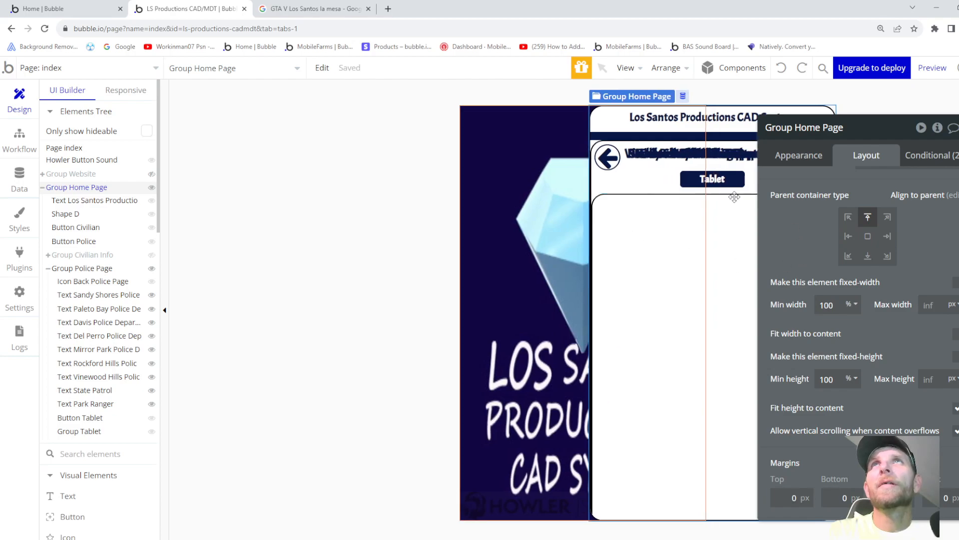
left_click_drag(614, 118, 606, 127)
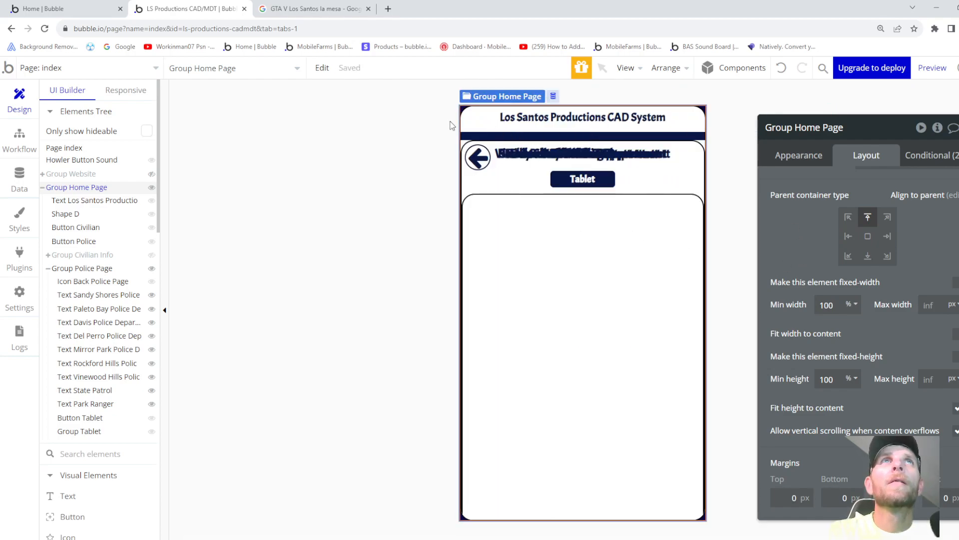
left_click(409, 173)
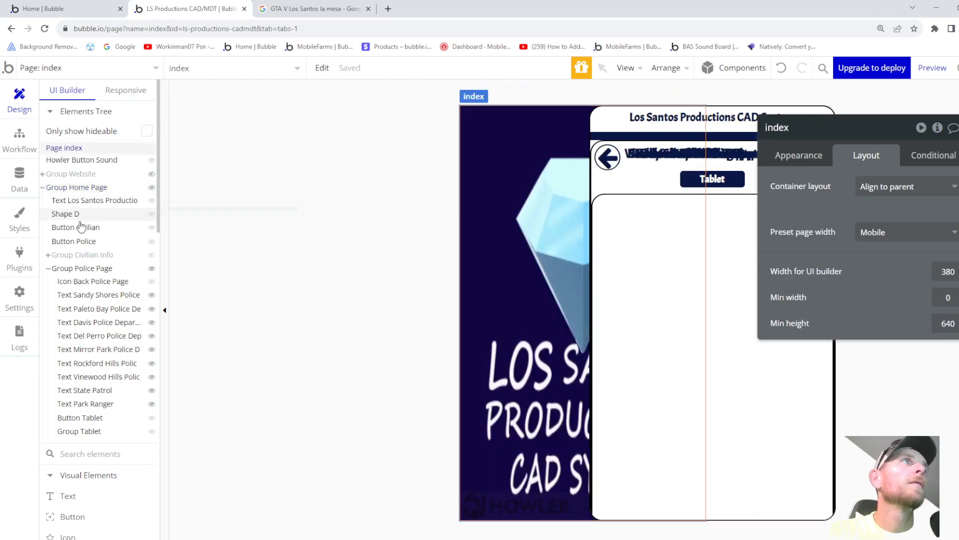
- Set Group Home Page's alignment to top centre in its Layout settings
right_click(82, 271)
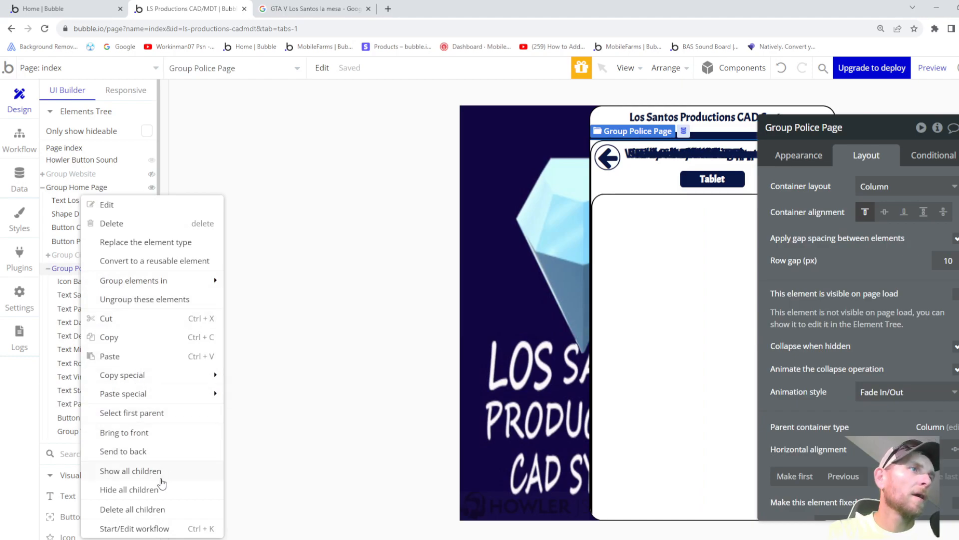
left_click(384, 391)
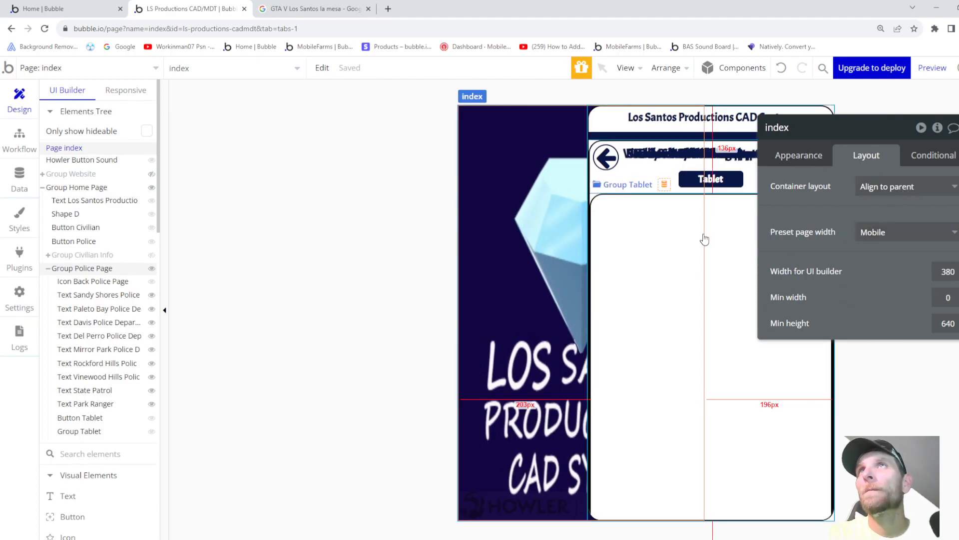
left_click(606, 126)
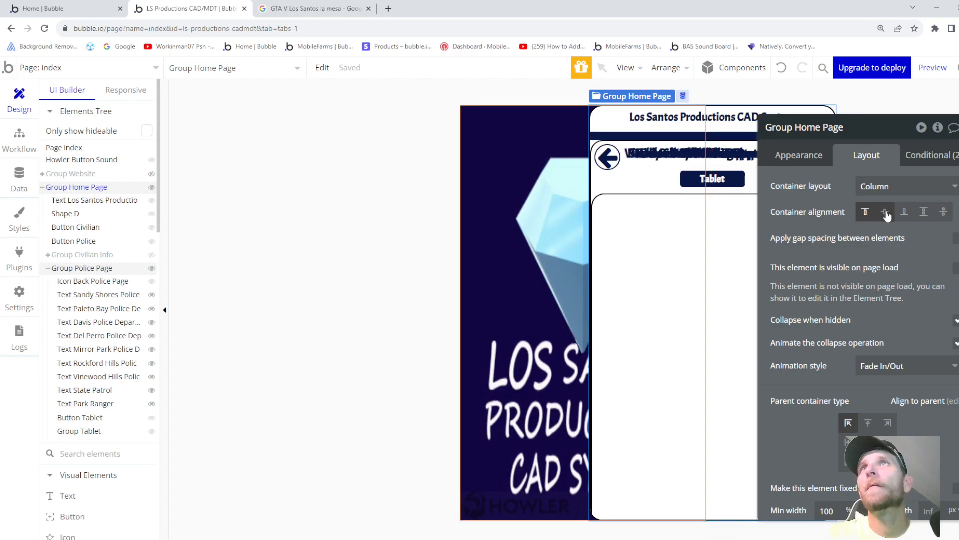
scroll(879, 340, "down", 1)
left_click(867, 371)
scroll(826, 393, "down", 4)
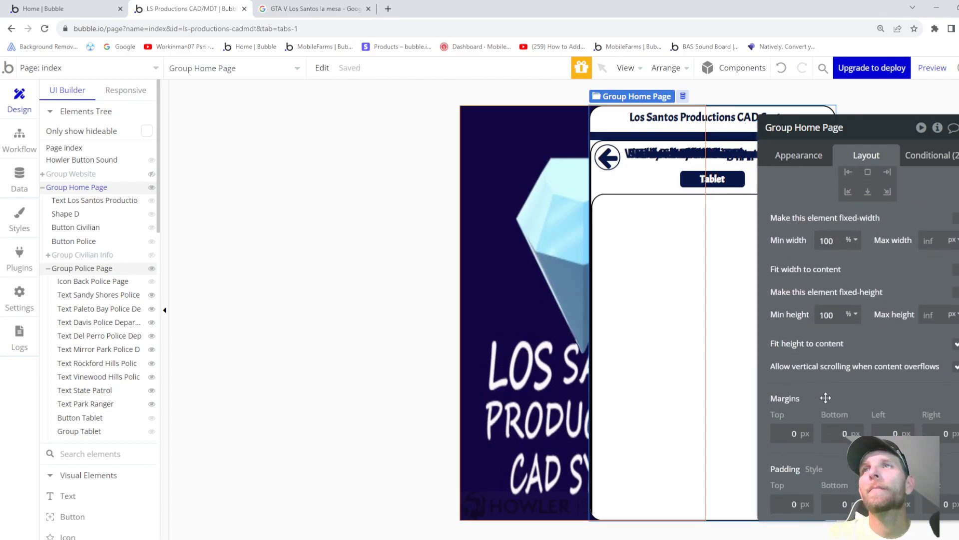
scroll(826, 399, "up", 5)
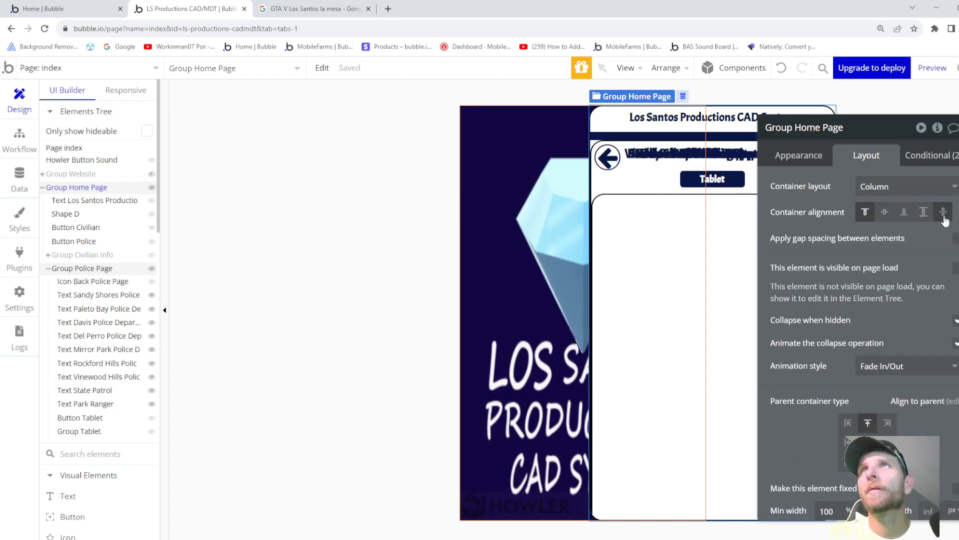
left_click(941, 110)
left_click(932, 67)
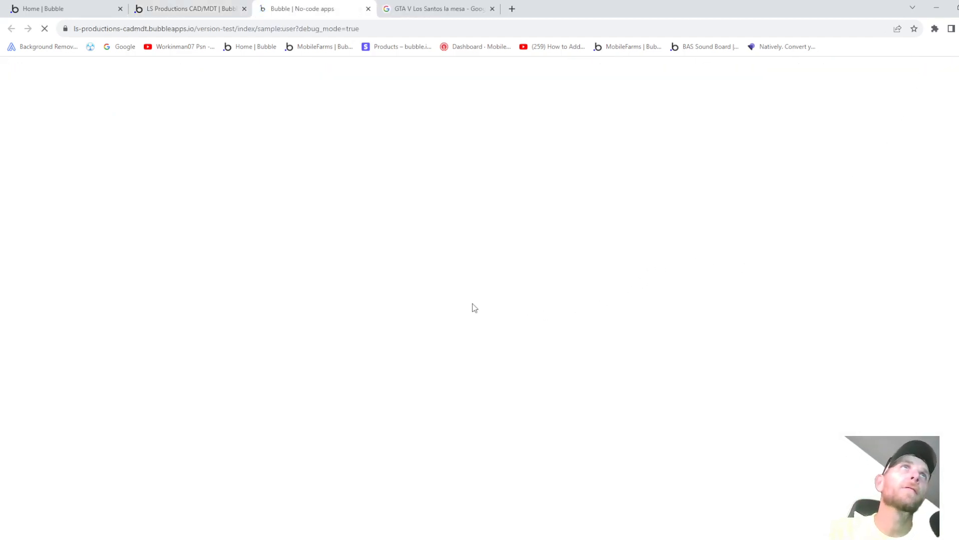
left_click(368, 9)
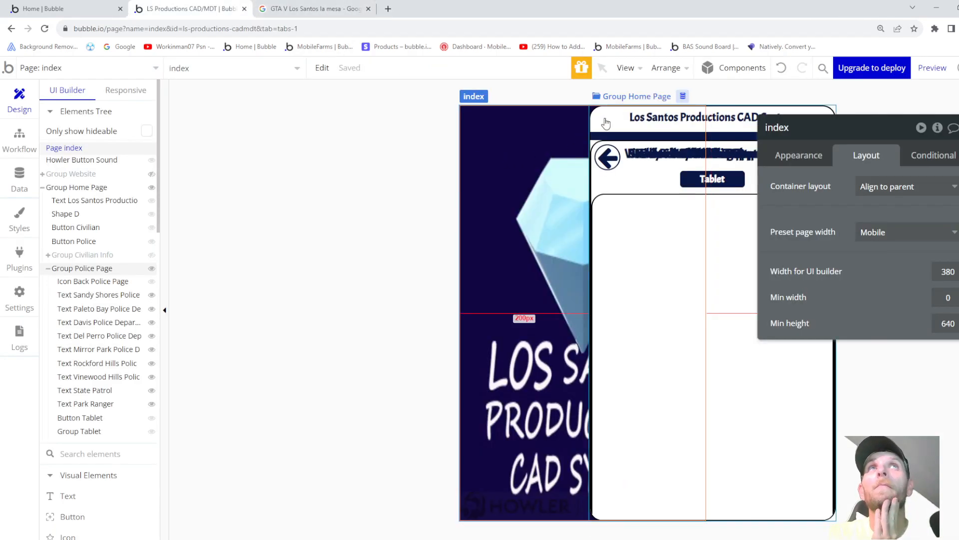
left_click(606, 123)
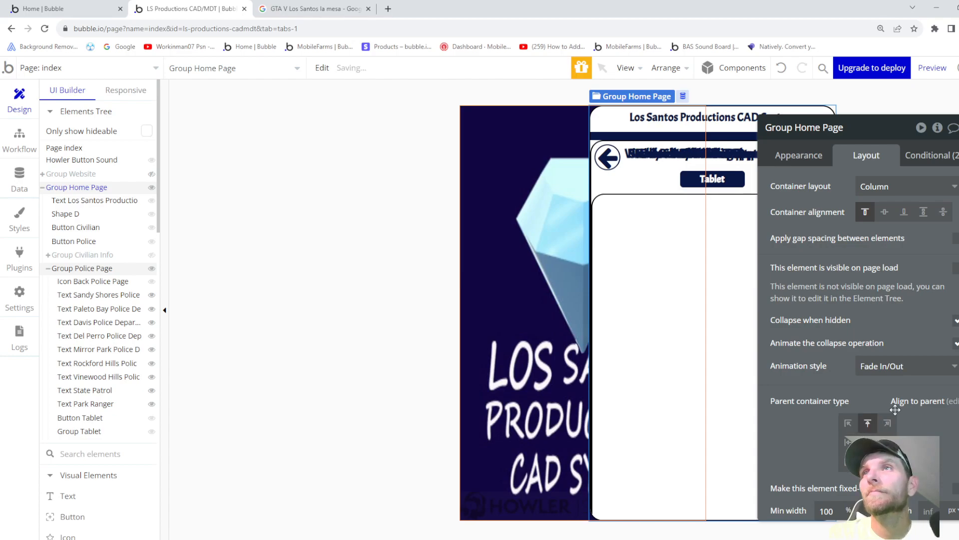
left_click(947, 401)
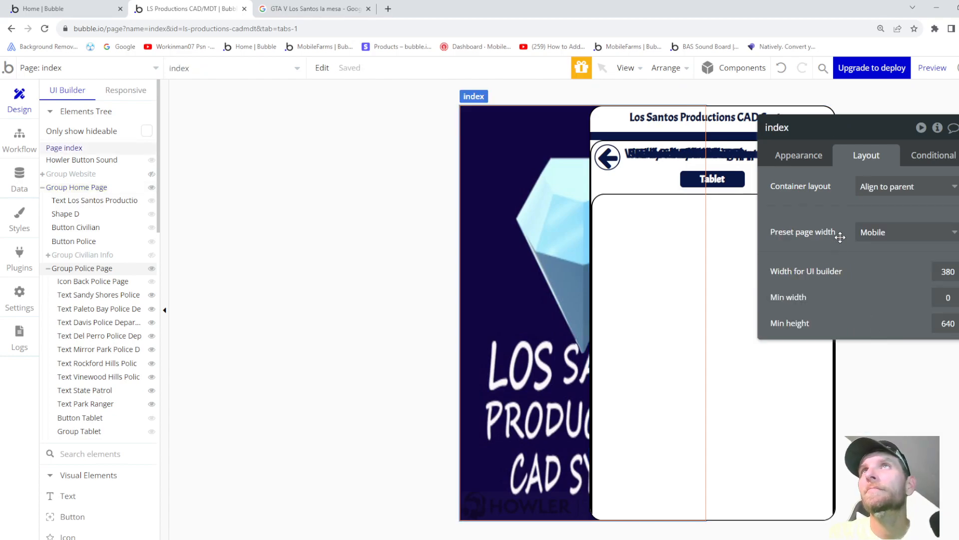
left_click(876, 187)
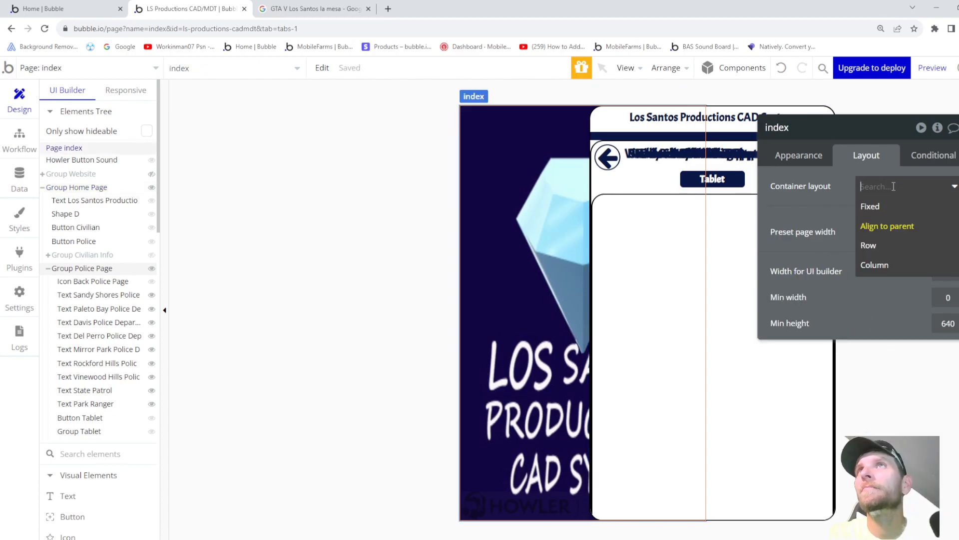
left_click(890, 267)
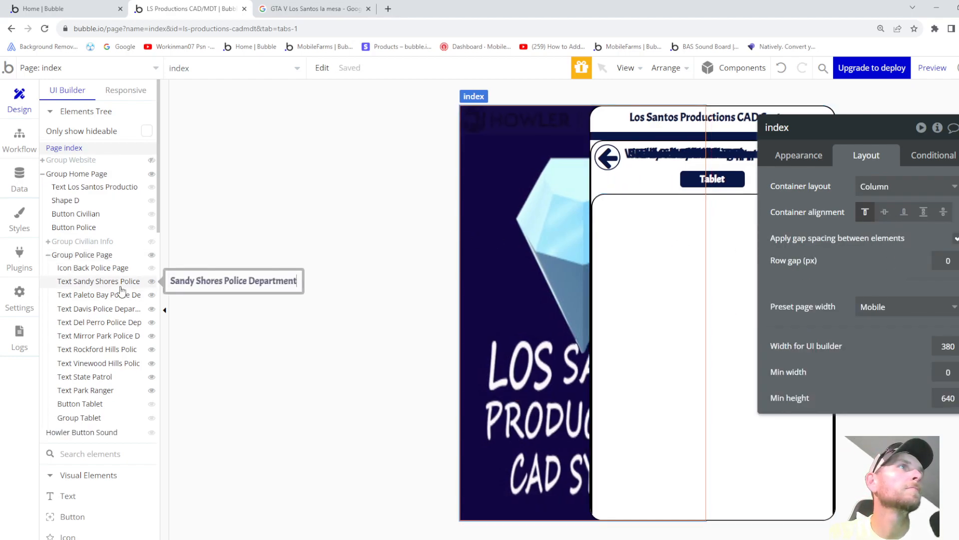
left_click(879, 189)
left_click(882, 226)
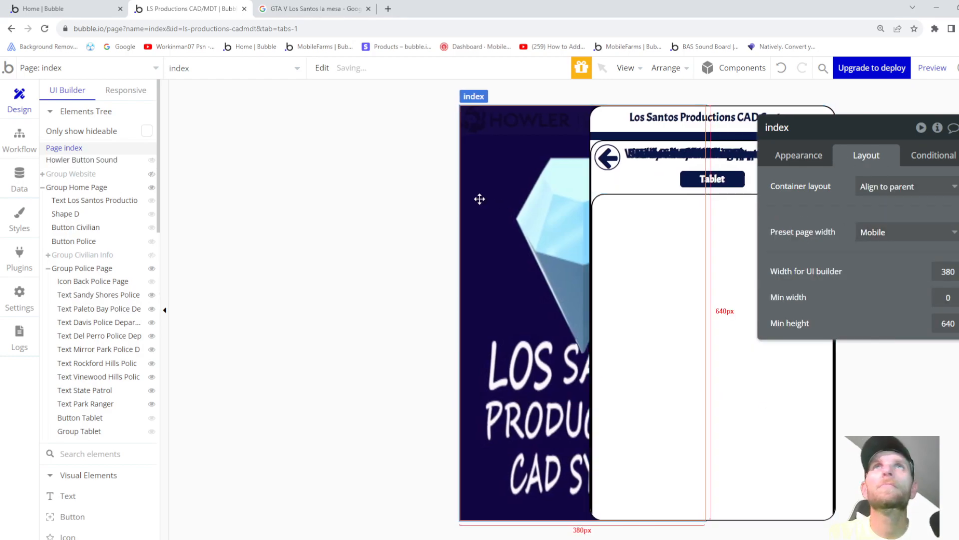
left_click(82, 268)
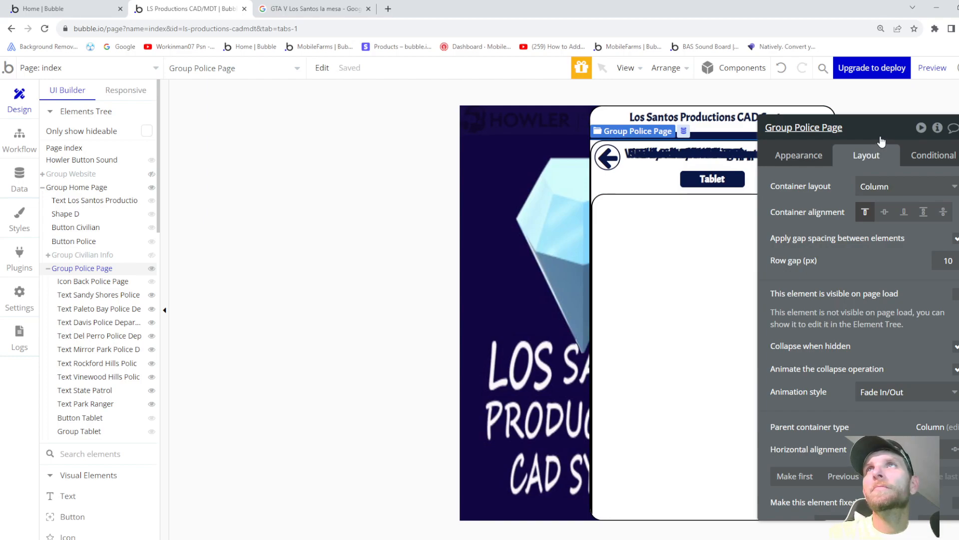
- Move the property editor aside and show Group Police Page's appearance settings
left_click_drag(880, 142, 867, 128)
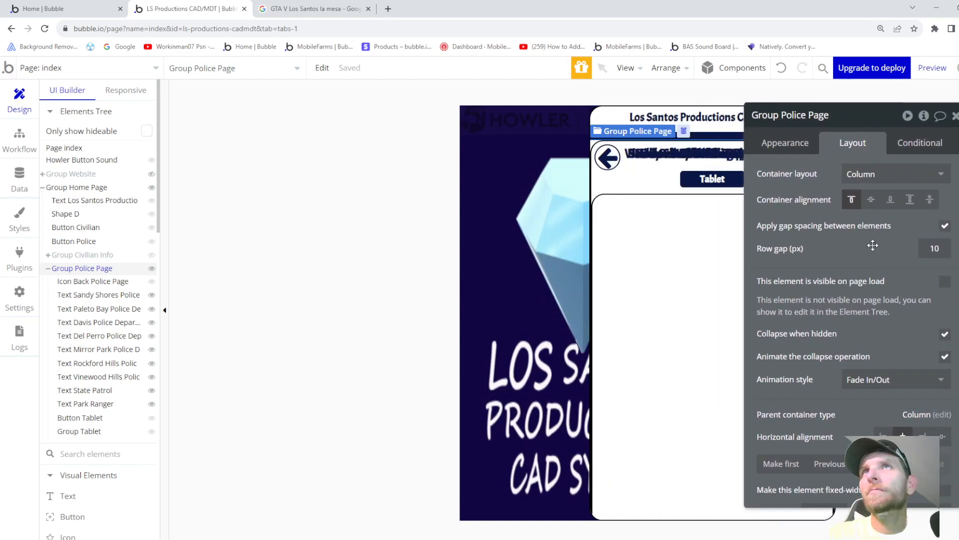
scroll(879, 250, "down", 6)
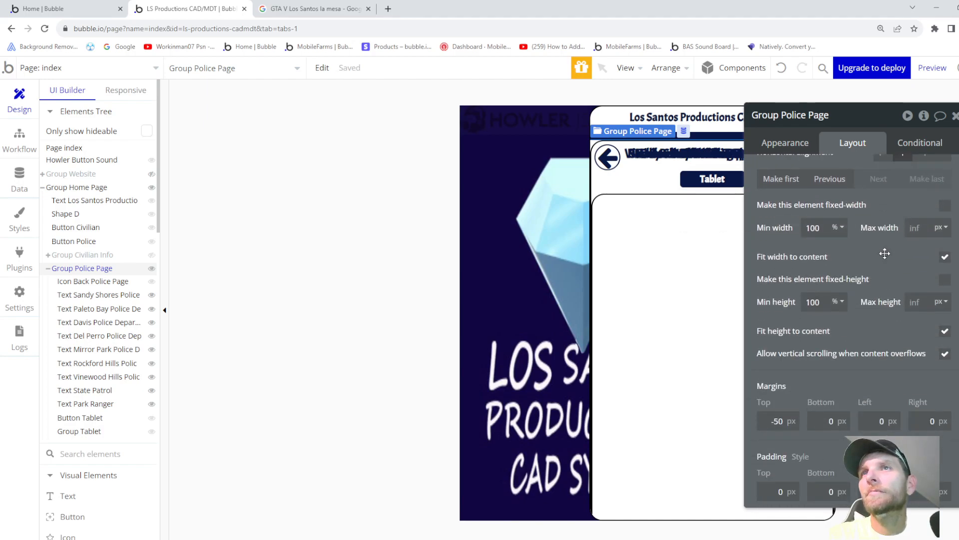
scroll(871, 291, "up", 6)
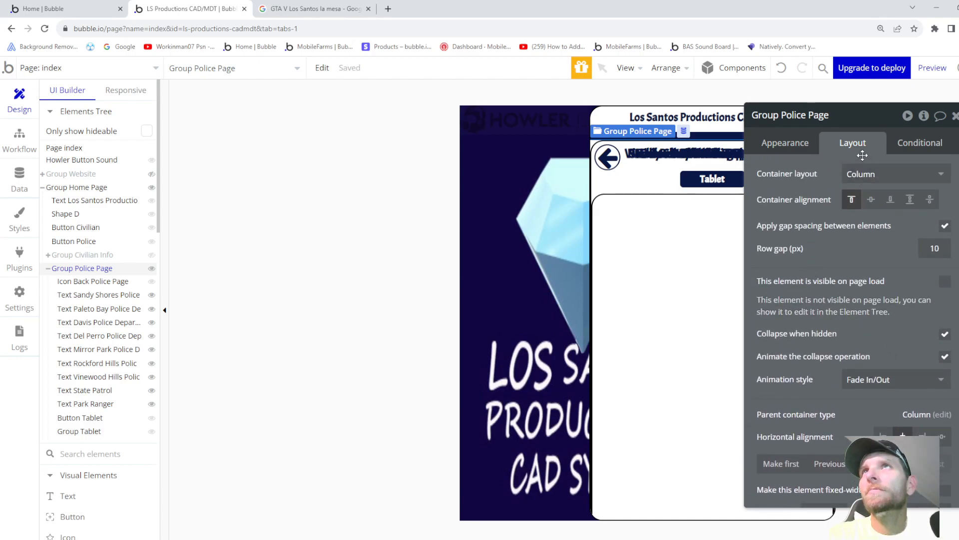
left_click_drag(870, 122, 933, 212)
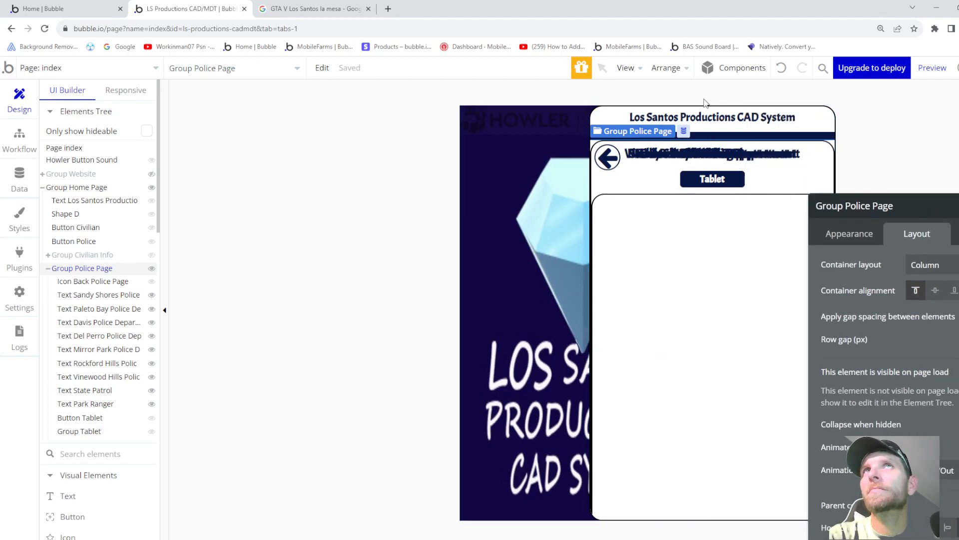
left_click(683, 137)
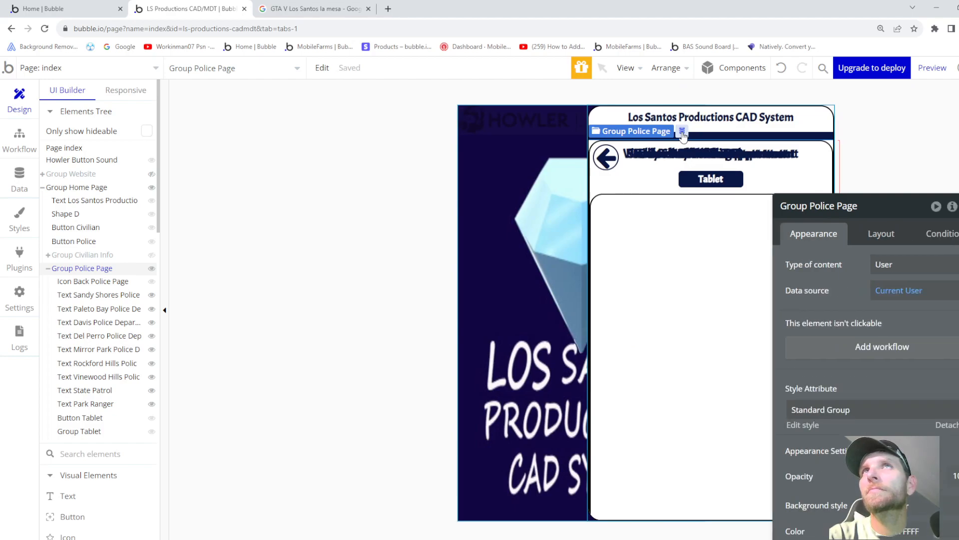
- Move Group Home Page, then undo the move to restore its original position
left_click(598, 119)
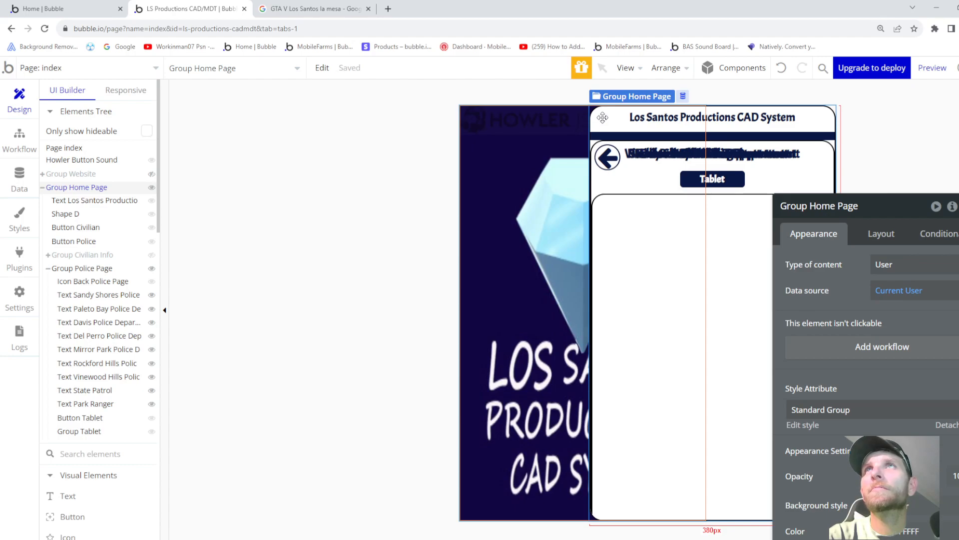
left_click_drag(602, 118, 568, 130)
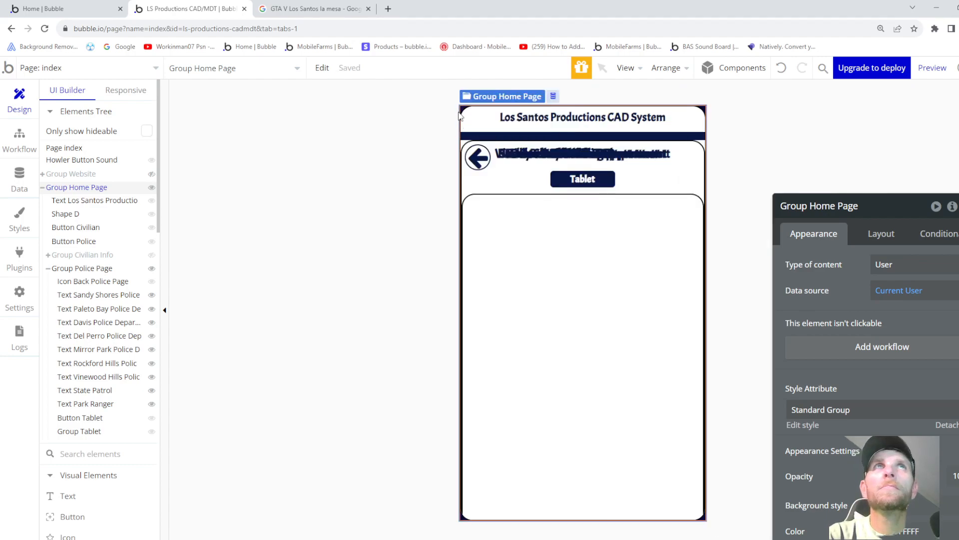
key("ctrl+z")
key("ctrl+y")
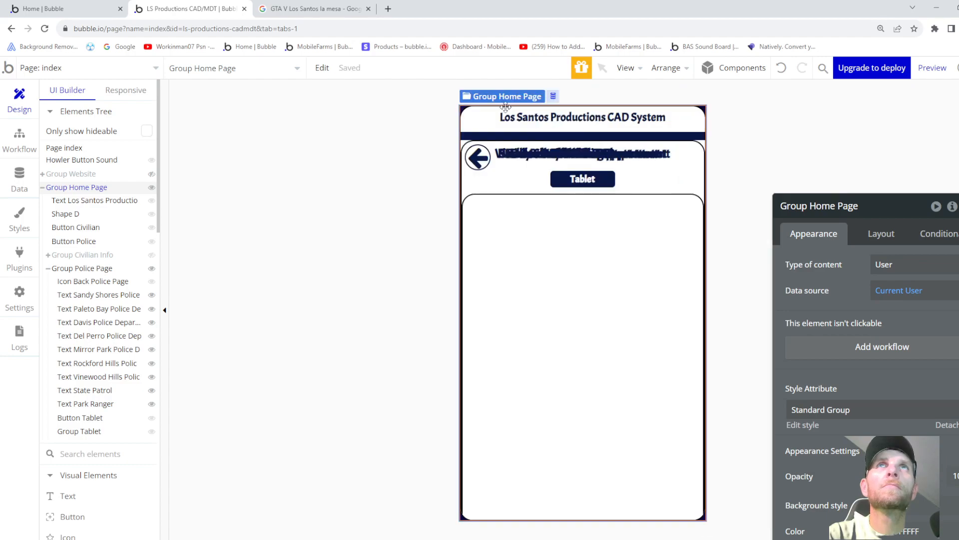
key("ctrl+z")
key("ctrl+y")
key("ctrl+z")
key("ctrl+y")
key("ctrl+z")
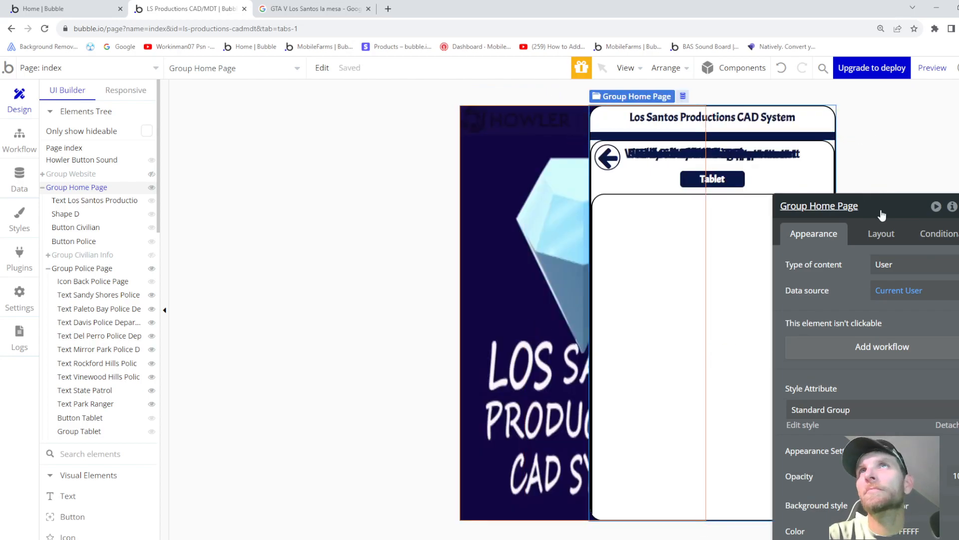
- Place the property editor beside the elements tree and select Group Tablet
left_click_drag(884, 206, 918, 100)
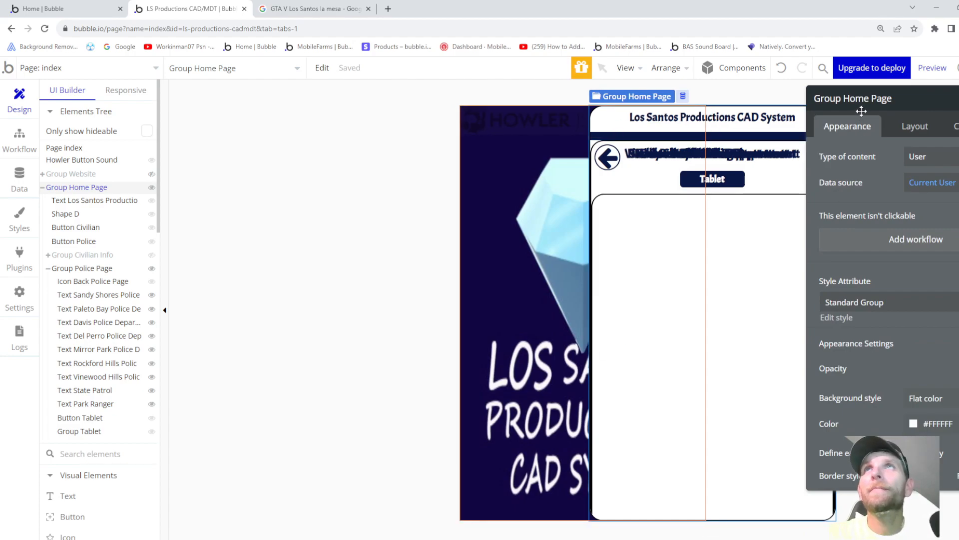
left_click_drag(921, 108, 304, 110)
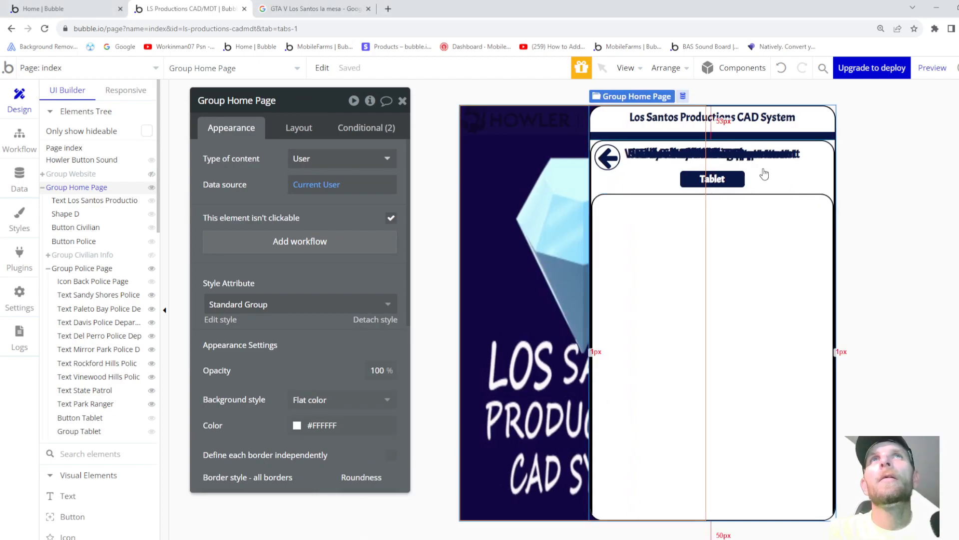
left_click(628, 215)
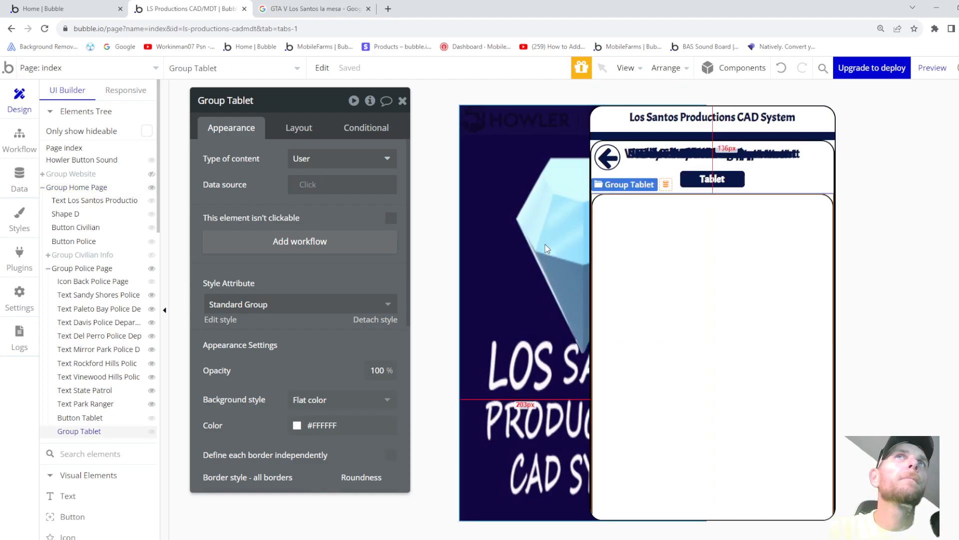
- Set Group Tablet's top margin to -88 to pull it upward
left_click(298, 129)
scroll(265, 317, "down", 3)
scroll(264, 317, "down", 2)
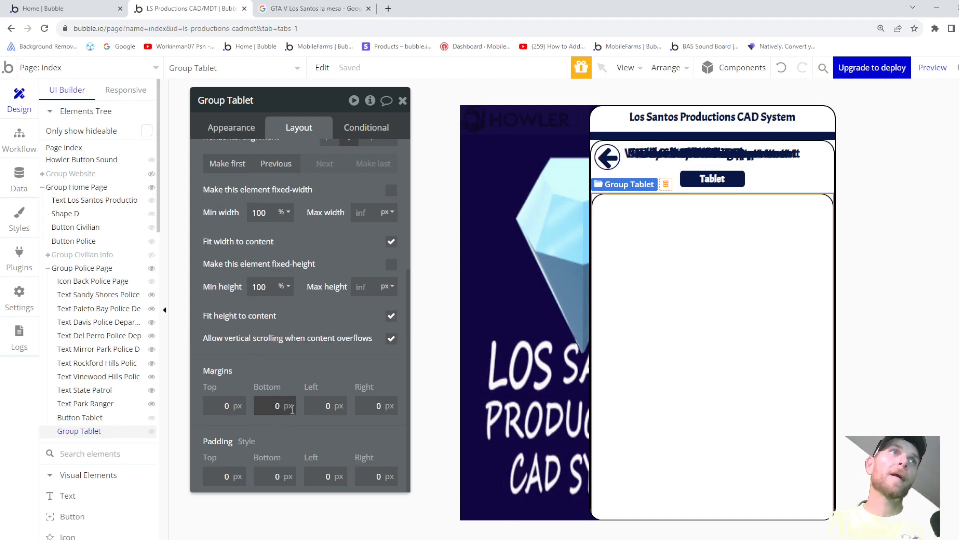
left_click(230, 407)
key("Down")
key("Down")
key("Down")
key("Down")
key("Down")
key("Down")
key("Down")
key("Down")
key("Down")
key("Down")
key("Down")
key("Down")
key("Down")
key("Down")
key("Down")
key("Down")
key("Down")
key("Down")
key("Down")
key("Down")
key("Down")
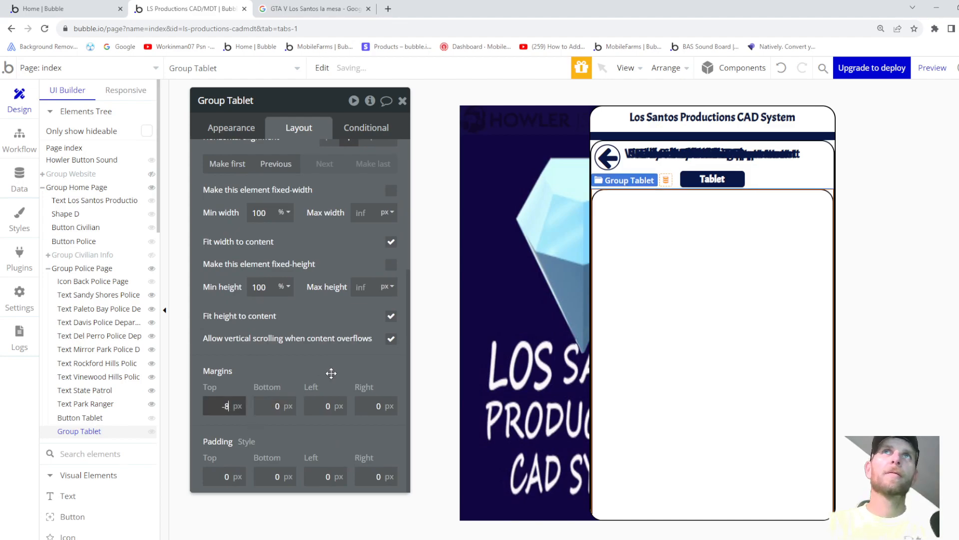
key("Down")
key("Down")
key("Down")
key("Down")
key("Down")
key("Down")
key("Down")
key("Down")
key("Down")
key("Down")
key("Down")
key("Down")
key("Down")
key("Down")
key("Down")
key("Down")
key("Down")
key("Down")
key("Down")
key("Down")
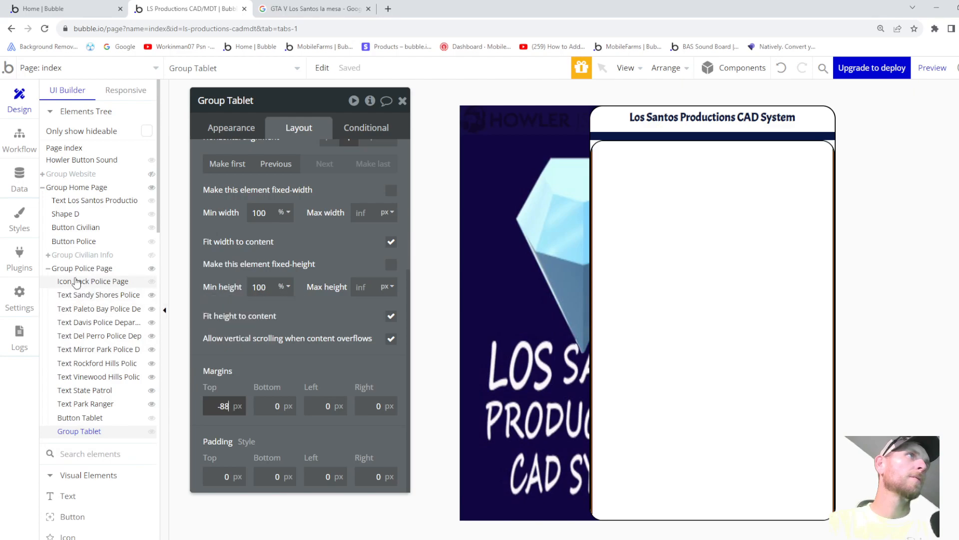
- Select Group Police Page and set its top margin to -103
mouse_move(76, 277)
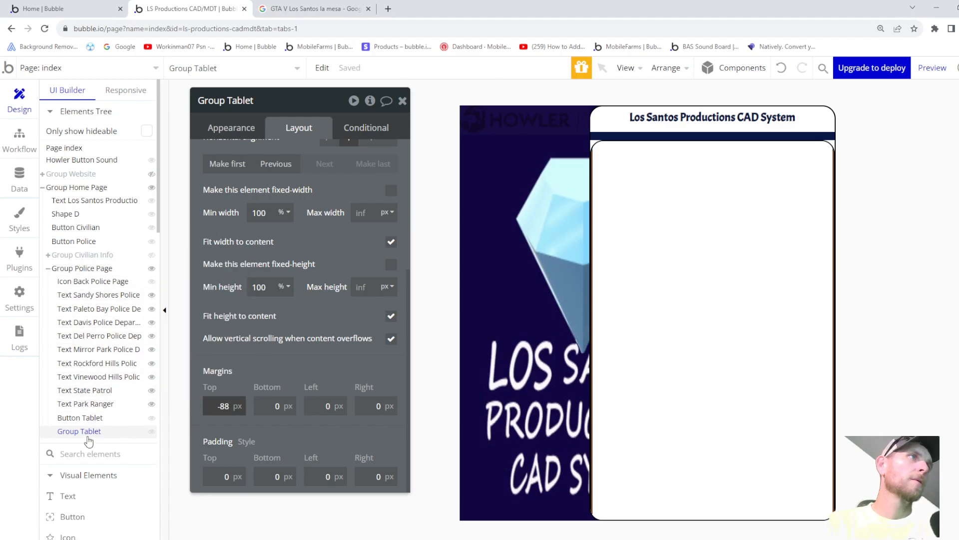
left_click(79, 268)
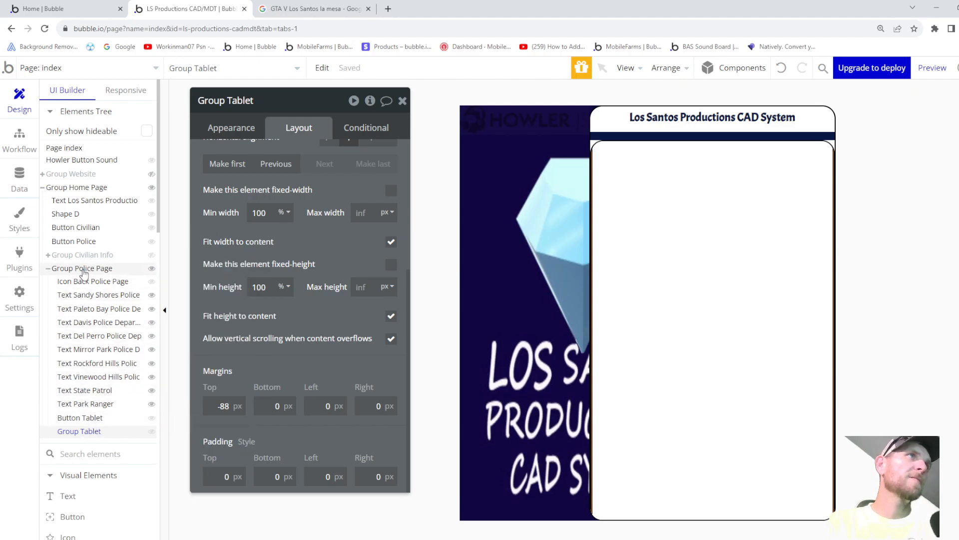
left_click(227, 483)
key("Down")
key("Down")
key("Down")
key("Down")
key("Down")
key("Down")
key("Down")
key("Down")
key("Down")
key("Down")
key("Down")
key("Down")
key("Down")
key("Down")
key("Down")
key("Down")
key("Down")
key("Down")
key("Down")
key("Down")
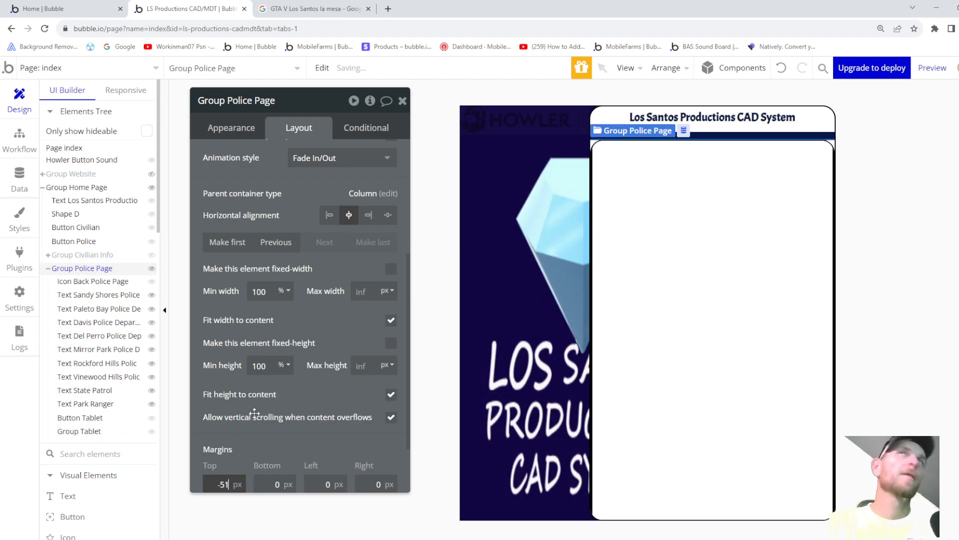
key("Down")
key("Down")
key("Down")
key("Down")
key("Down")
key("Down")
key("Down")
key("Down")
key("Down")
key("Down")
key("Down")
key("Down")
key("Down")
key("Down")
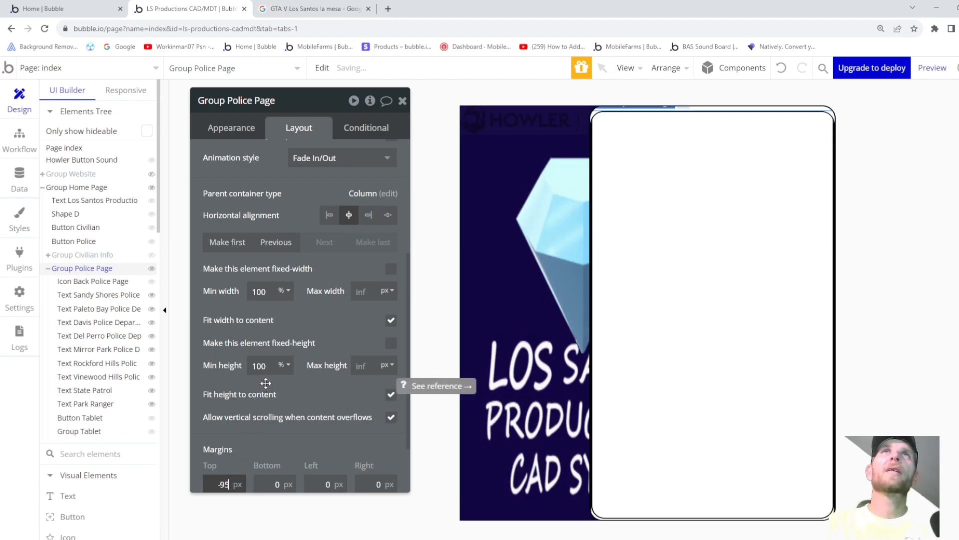
key("Down")
key("Down")
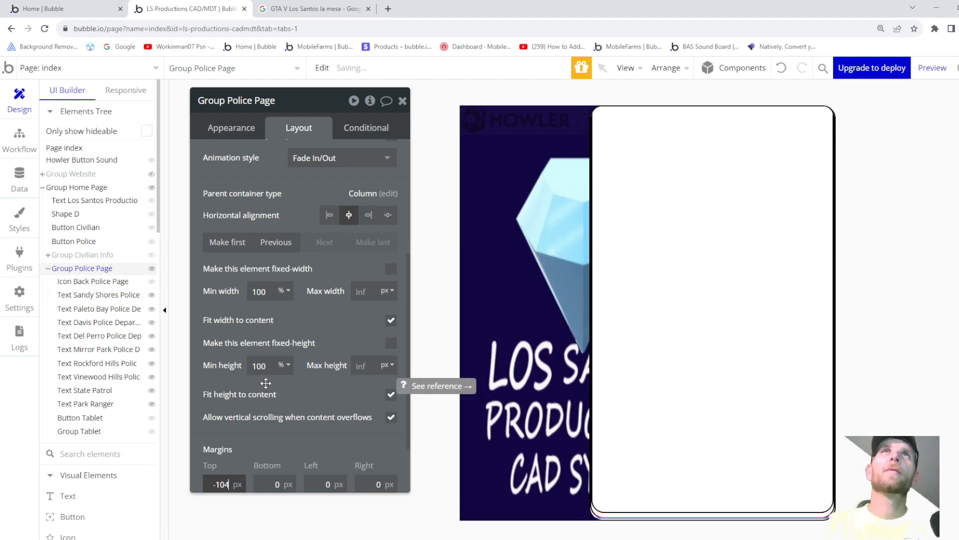
key("Up")
key("Up")
key("Down")
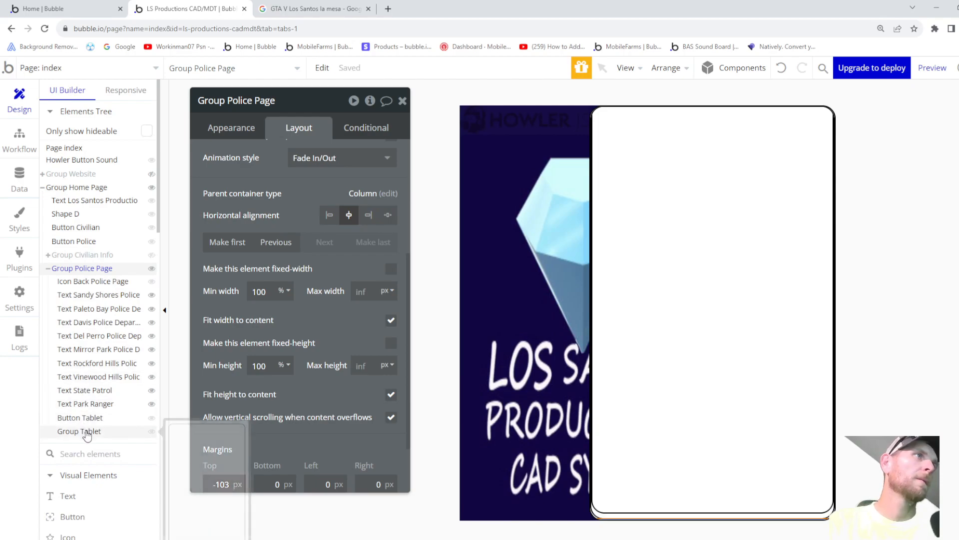
- Reselect Group Tablet and start fine-tuning its negative top margin with arrow keys
left_click(86, 432)
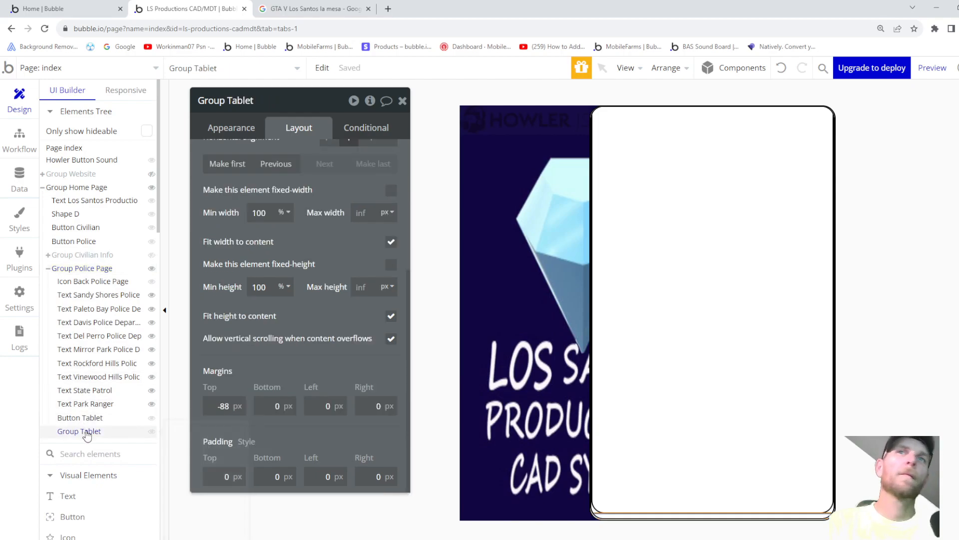
left_click(226, 406)
key("BackSpace")
type("9")
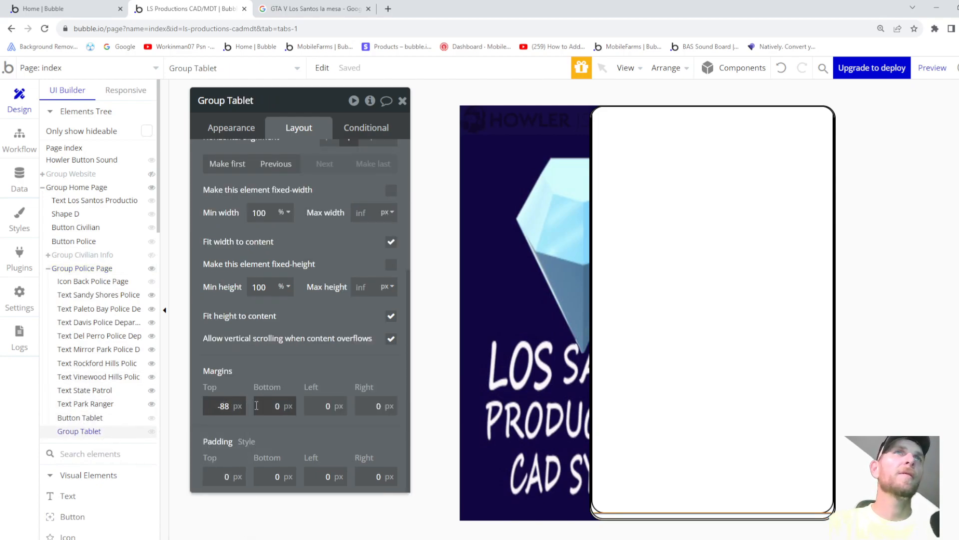
key("Up")
key("Up")
key("Up")
key("Up")
key("Up")
key("Up")
key("Up")
key("Up")
key("Up")
key("Up")
key("Up")
key("Up")
key("Up")
key("Up")
key("Up")
key("Up")
key("Up")
key("Up")
key("Up")
key("Up")
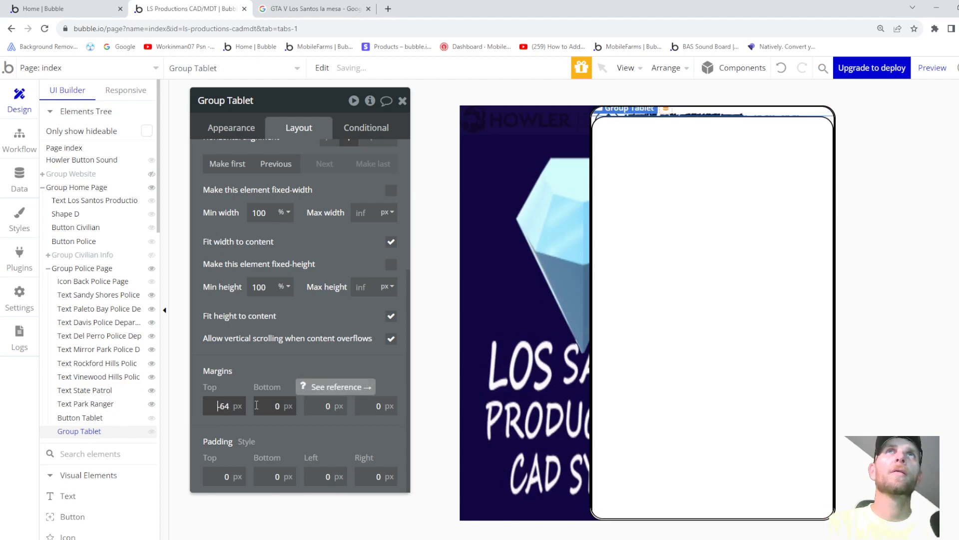
key("Up")
key("Up")
key("Up")
key("Up")
key("Up")
key("Up")
key("Up")
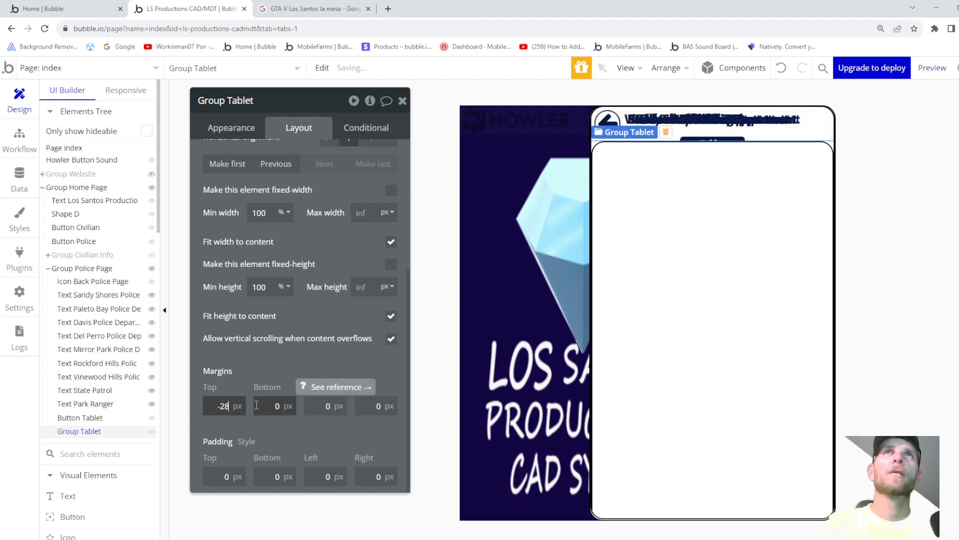
key("Down")
key("Down")
key("Down")
key("Down")
key("Down")
key("Down")
key("Down")
key("Down")
key("Down")
key("Down")
key("Down")
key("Down")
key("Down")
key("Down")
key("Down")
key("Down")
key("Down")
key("Down")
key("Down")
key("Down")
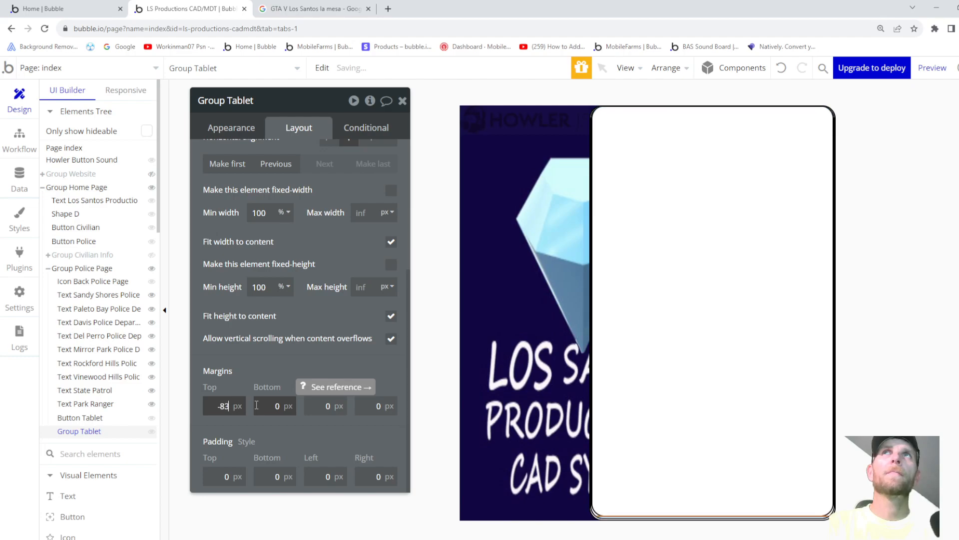
key("Up")
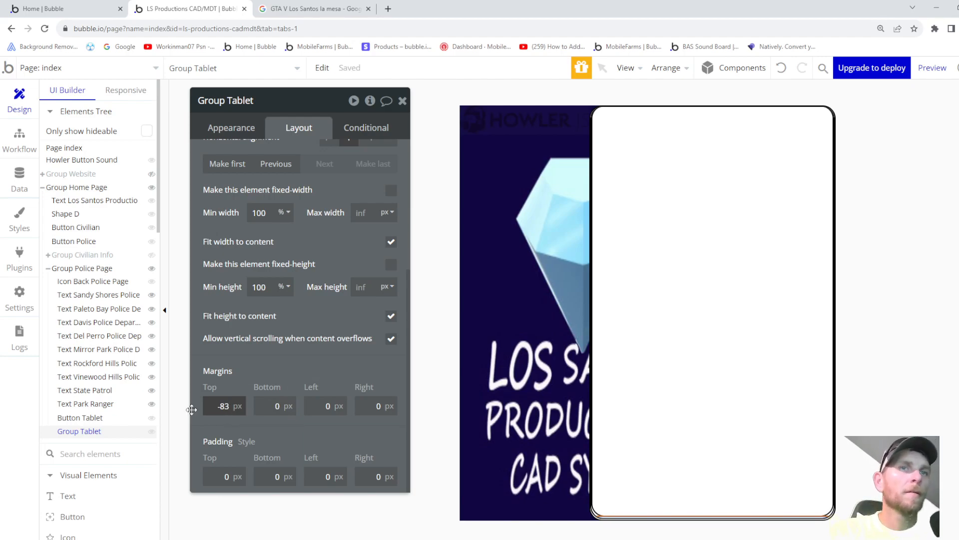
- Try several margin values, settling Group Tablet's top margin at -82
key("BackSpace")
type("5")
key("BackSpace")
type("6")
key("BackSpace")
type("7")
key("BackSpace")
type("8")
key("BackSpace")
type("9")
key("BackSpace")
key("BackSpace")
type("91")
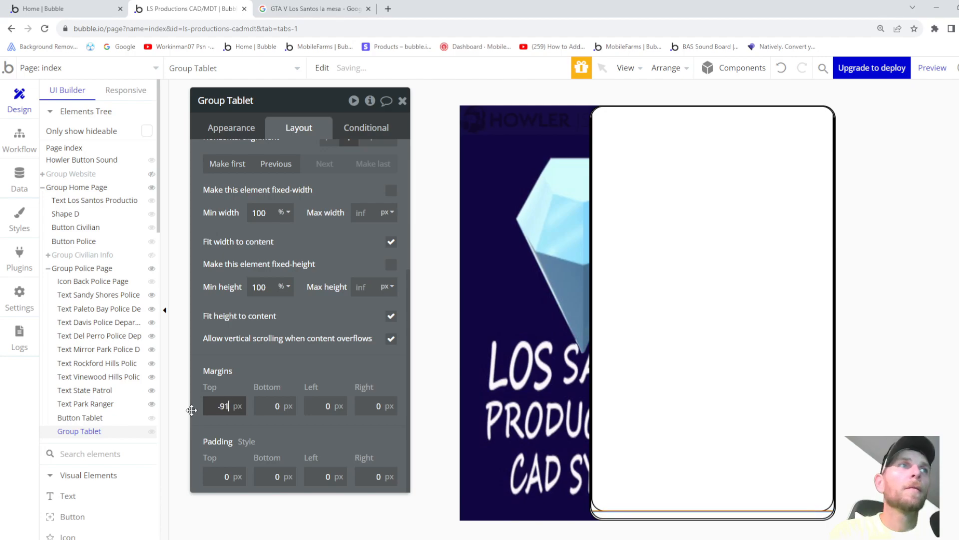
key("Up")
key("Up")
key("Up")
key("Up")
key("Up")
key("Up")
key("Up")
key("Up")
key("Up")
key("Up")
key("Up")
key("Up")
key("Up")
key("Up")
key("Up")
key("Up")
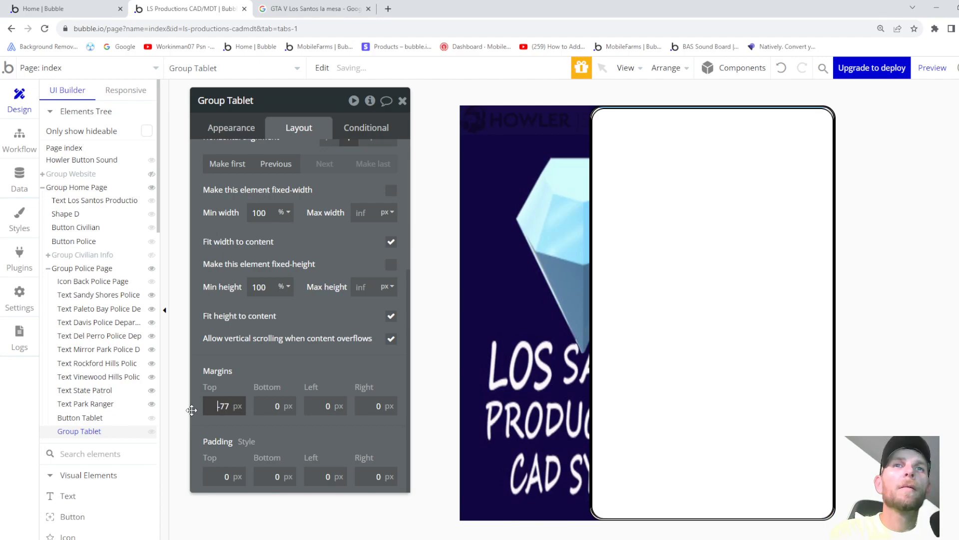
key("Down")
key("Down")
key("Down")
key("Down")
key("Down")
key("Down")
key("Down")
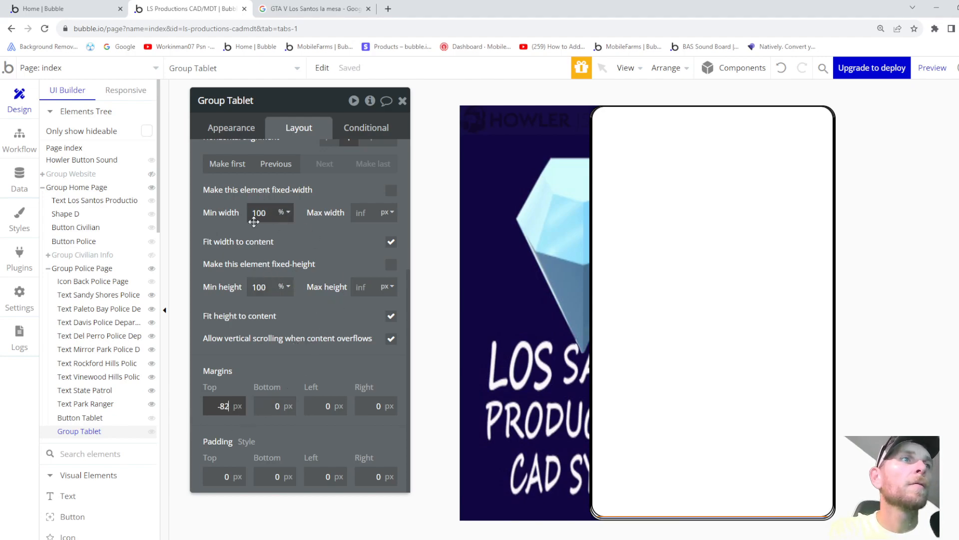
left_click(231, 127)
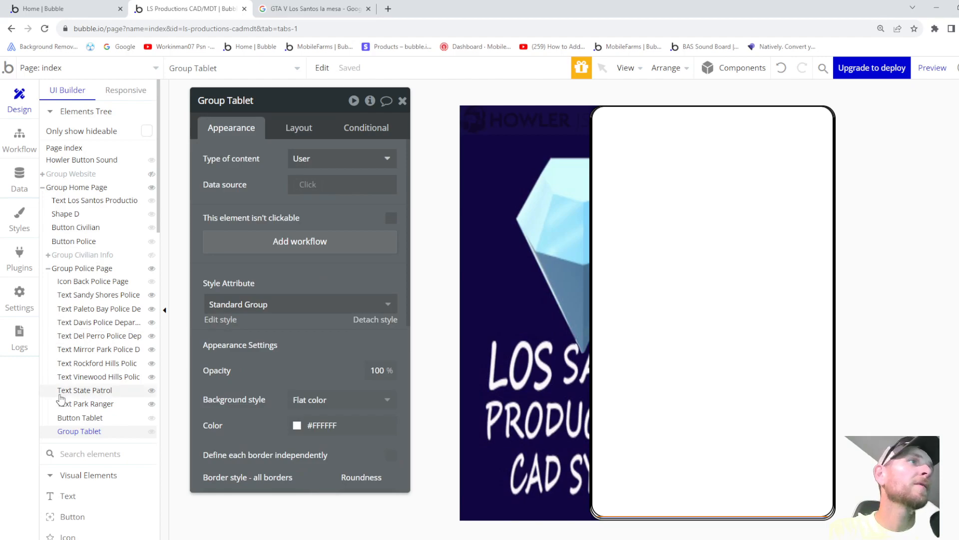
- Draw a new image element inside Group Tablet and upload Tablet.png as its static image
right_click(80, 435)
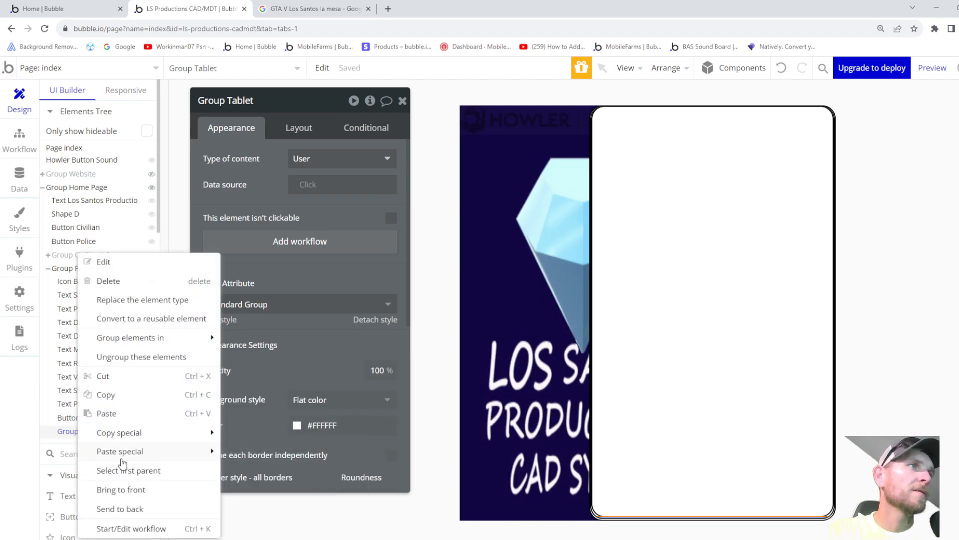
left_click(66, 434)
scroll(67, 436, "down", 3)
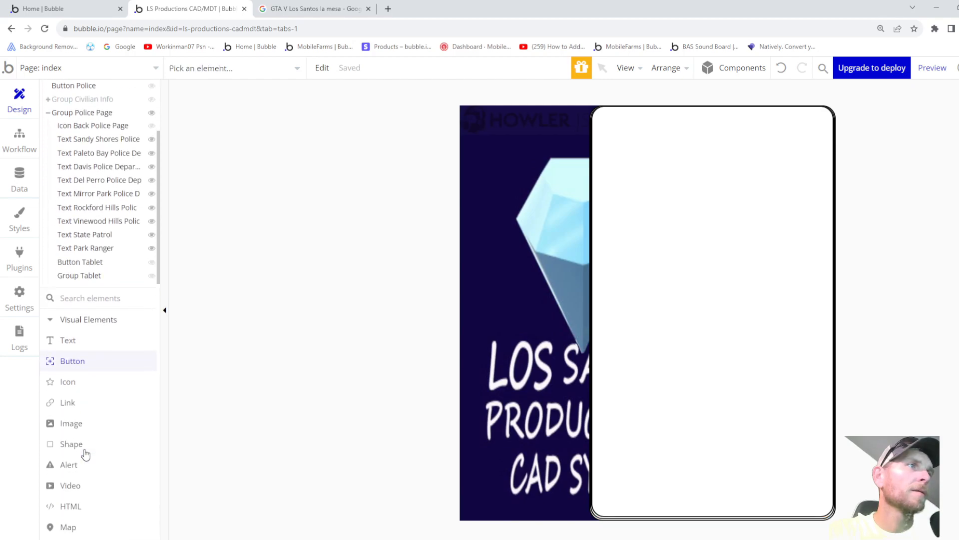
left_click(80, 424)
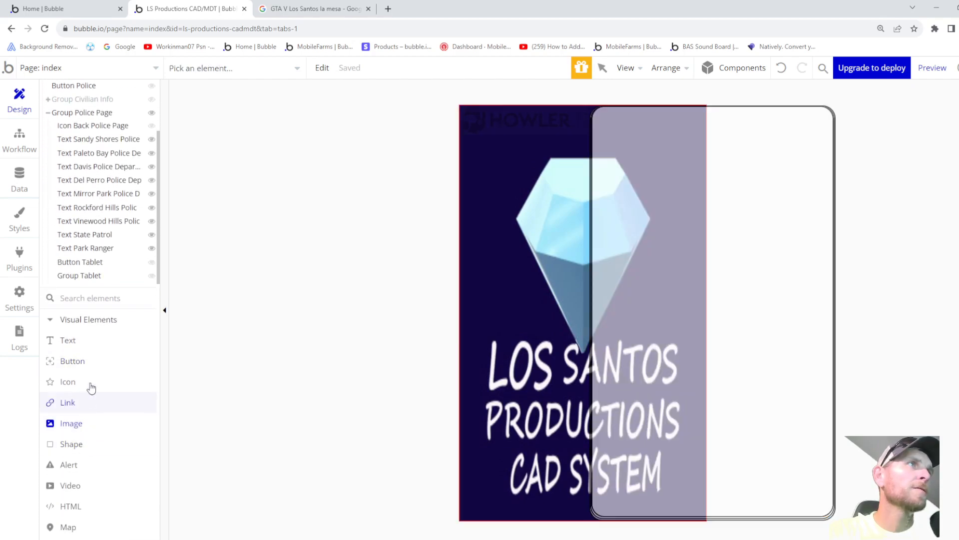
left_click(90, 278)
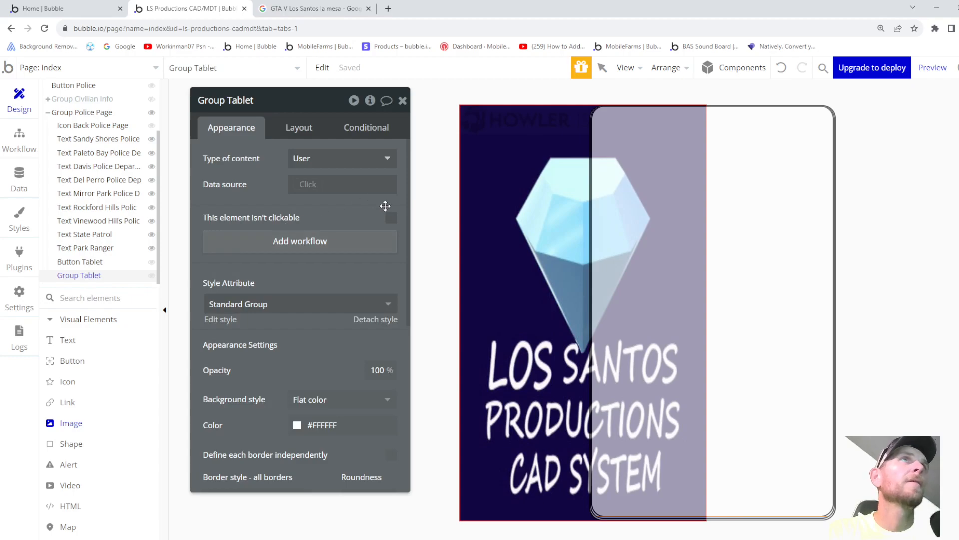
mouse_move(597, 112)
left_mouse_down()
mouse_move(685, 180)
mouse_move(730, 283)
left_mouse_up()
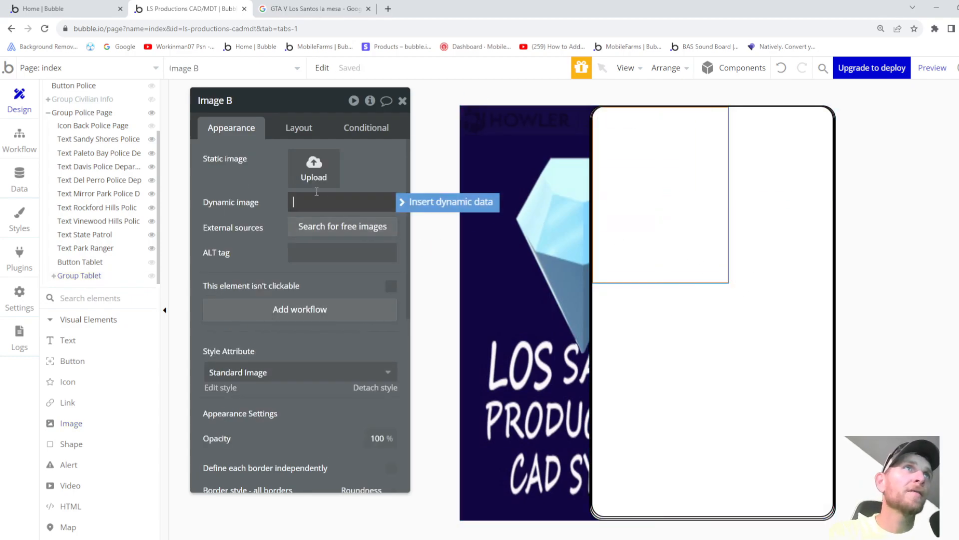
left_click(314, 168)
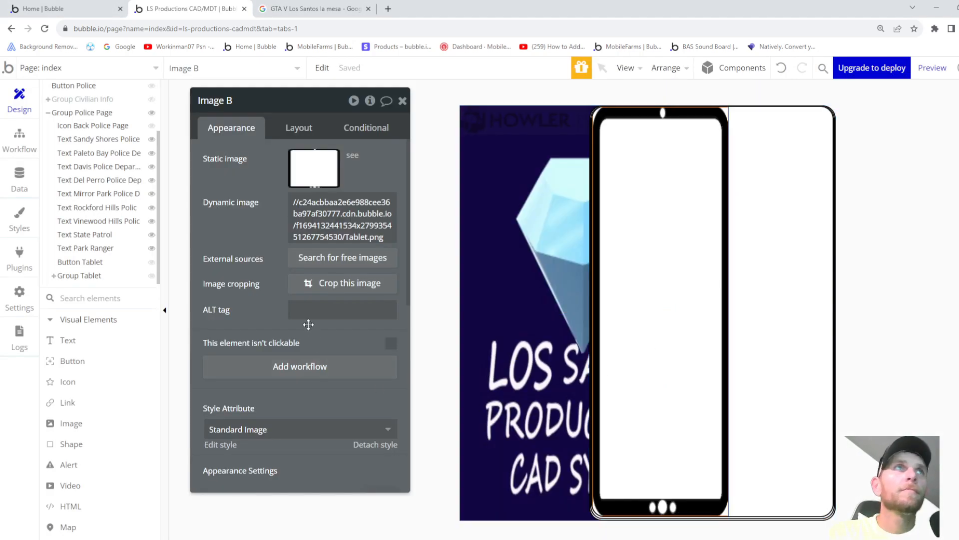
- Center Image B horizontally, then review the page's and Group Tablet's layout settings
left_click(302, 131)
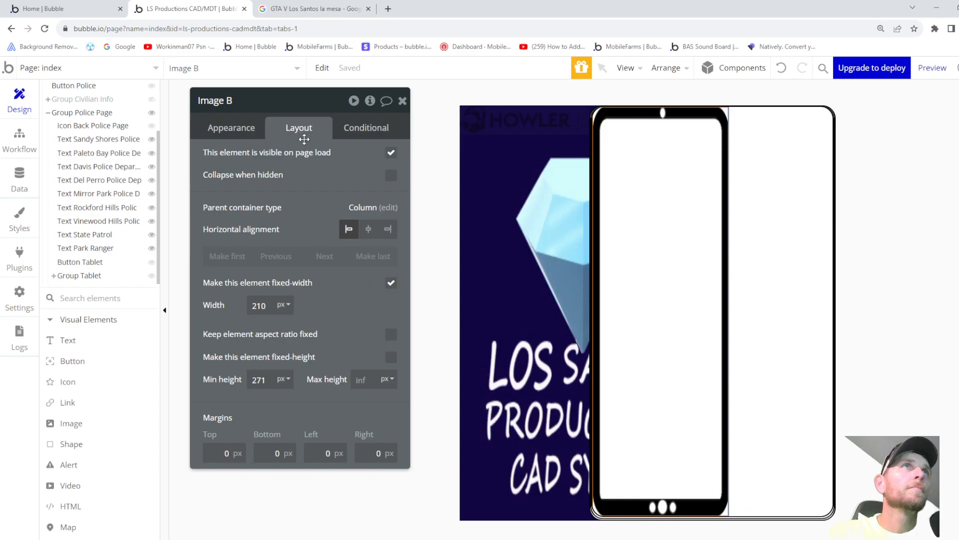
left_click(370, 234)
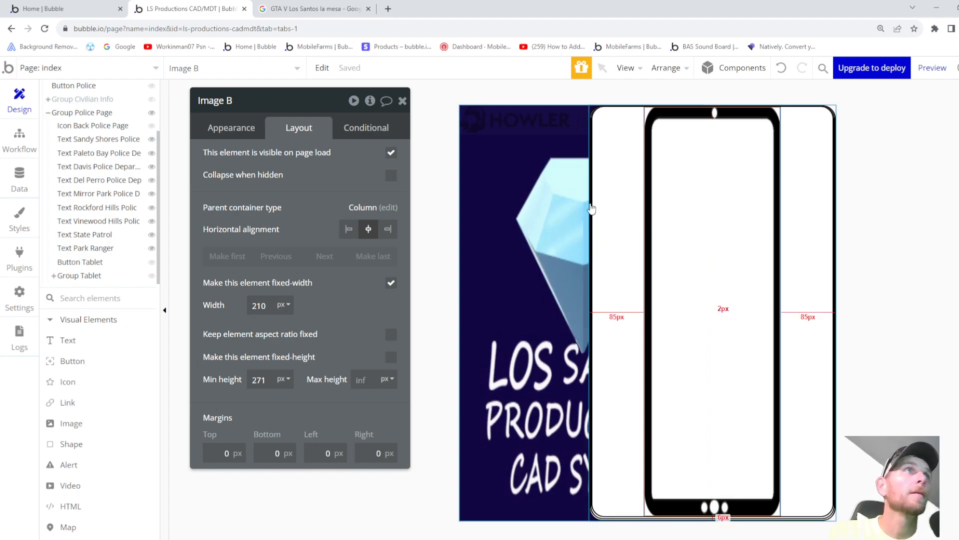
scroll(80, 100, "up", 4)
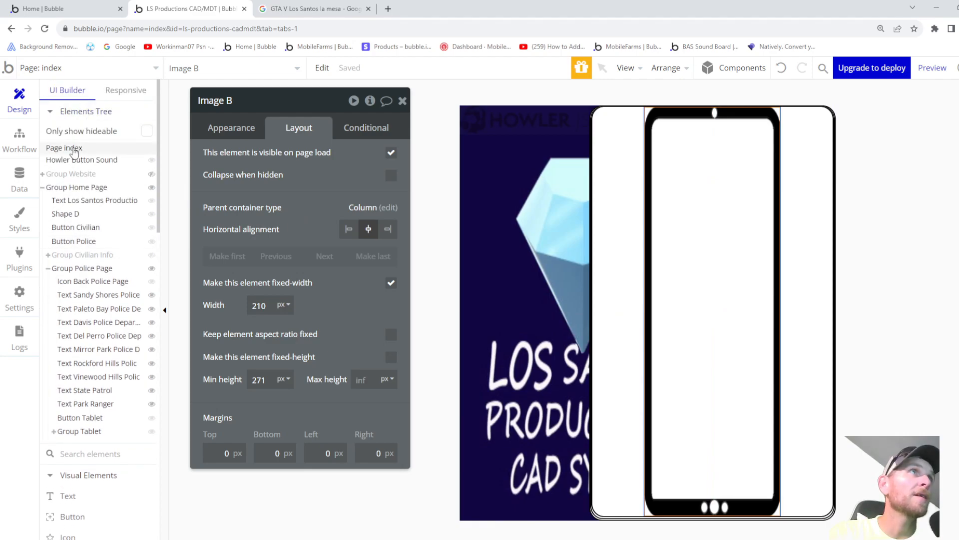
left_click(74, 150)
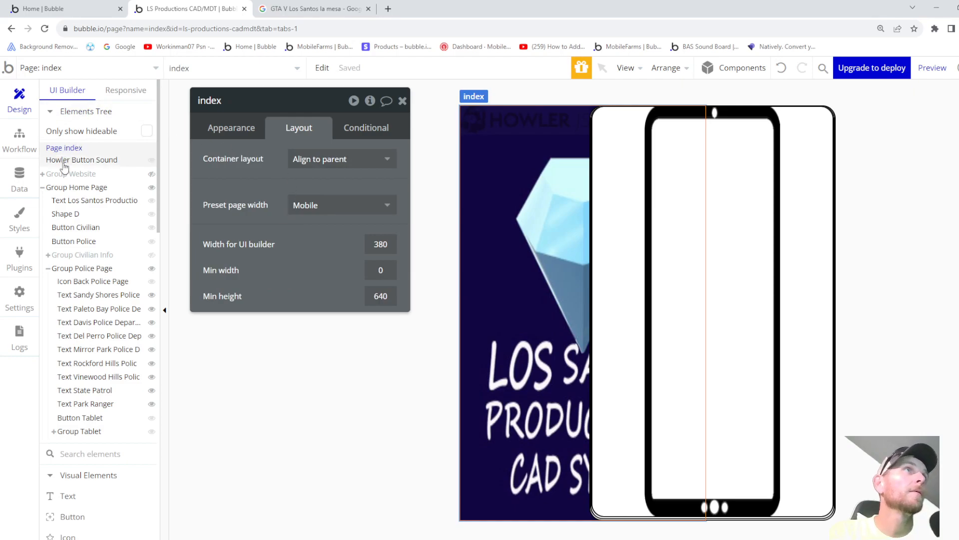
left_click(83, 431)
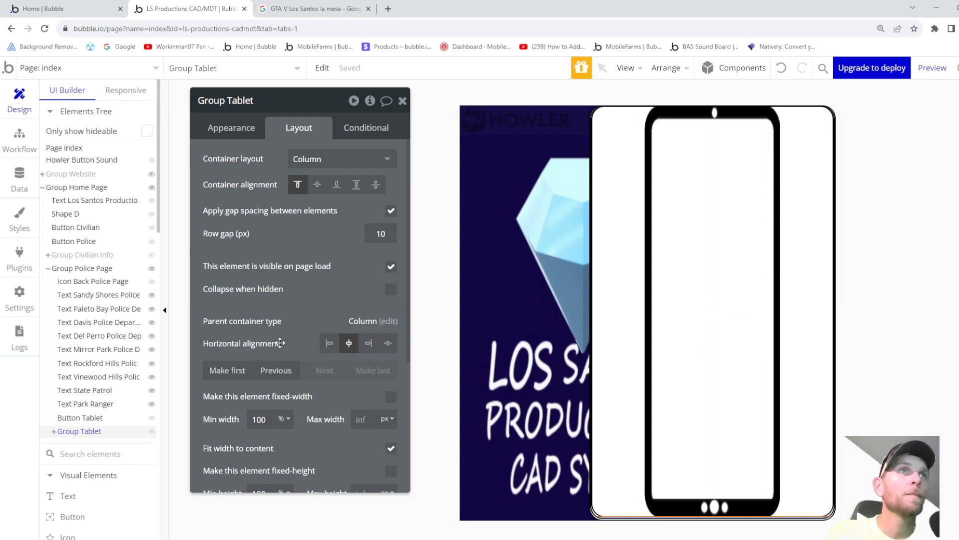
- Set the tablet image's width to 100% and minimum height to 100%
scroll(290, 266, "down", 4)
scroll(293, 276, "up", 3)
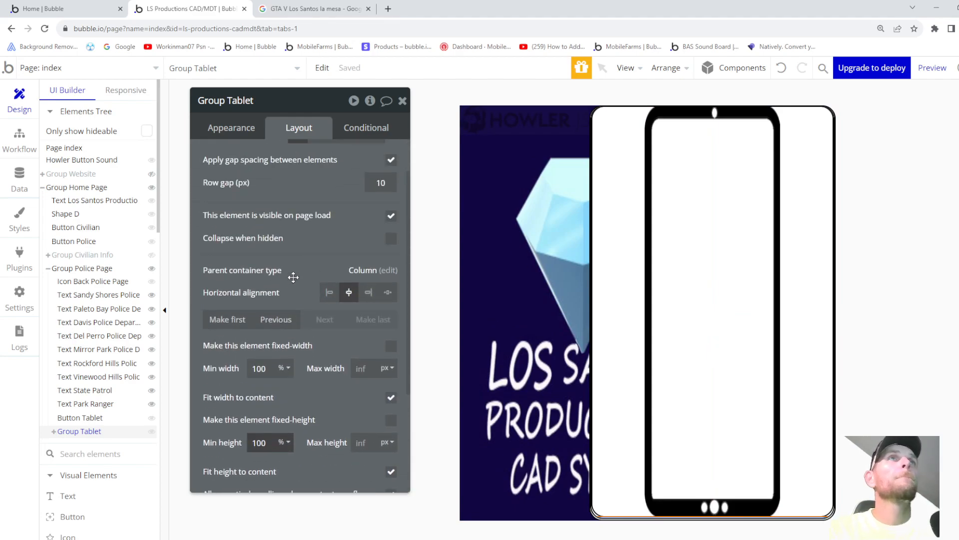
scroll(293, 277, "down", 1)
scroll(282, 317, "up", 2)
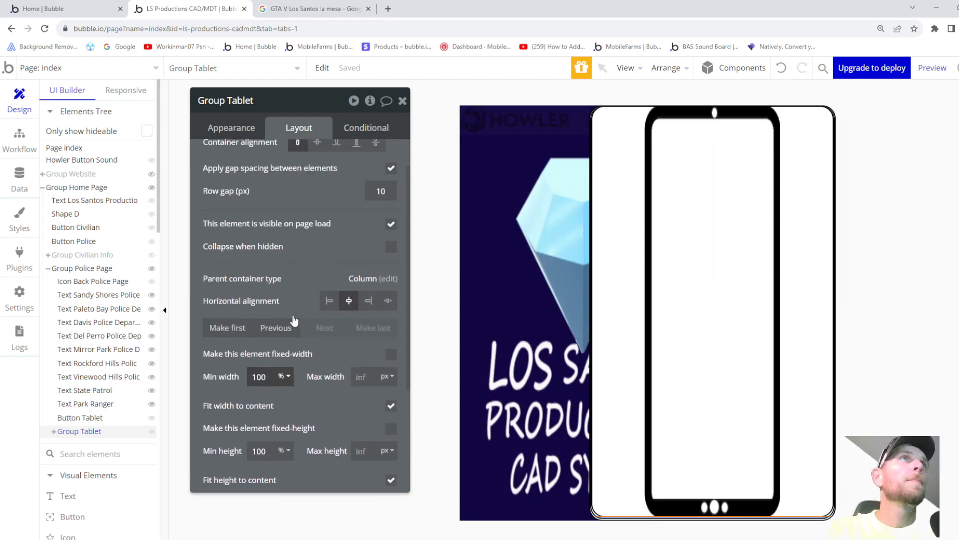
left_click(687, 280)
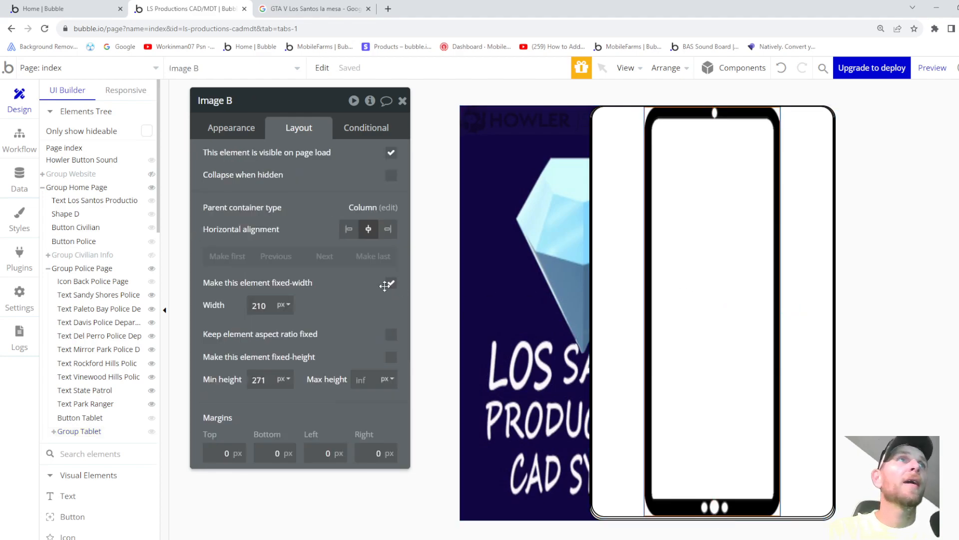
left_click_drag(273, 306, 228, 306)
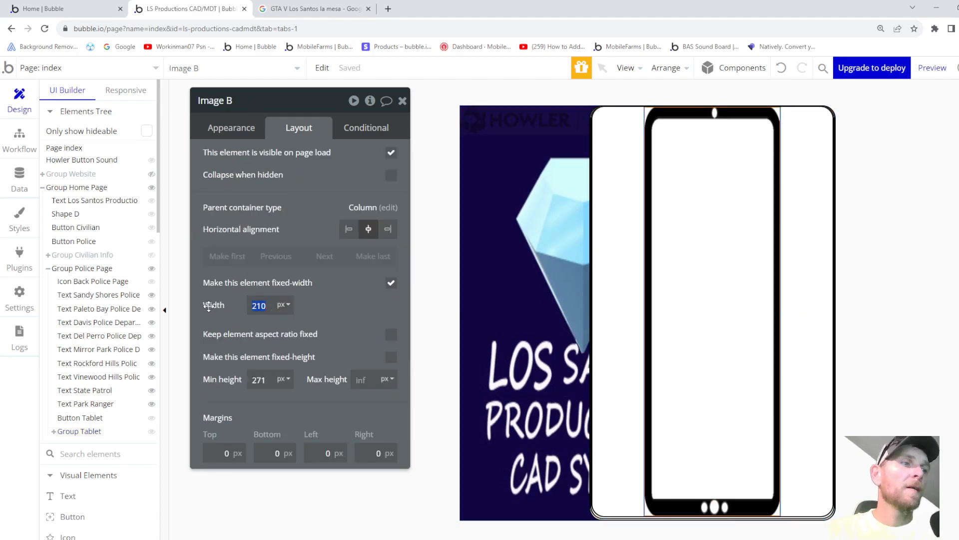
left_click(284, 304)
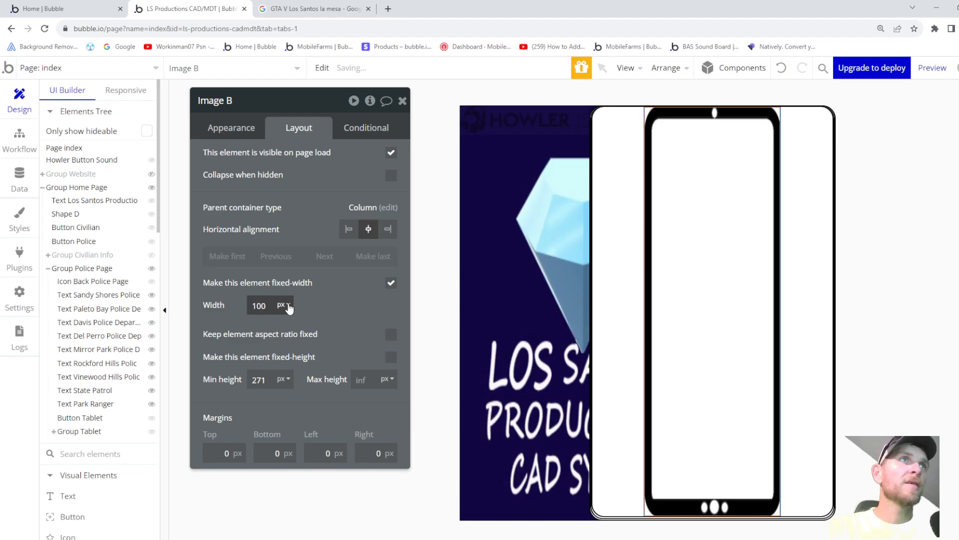
left_click(284, 335)
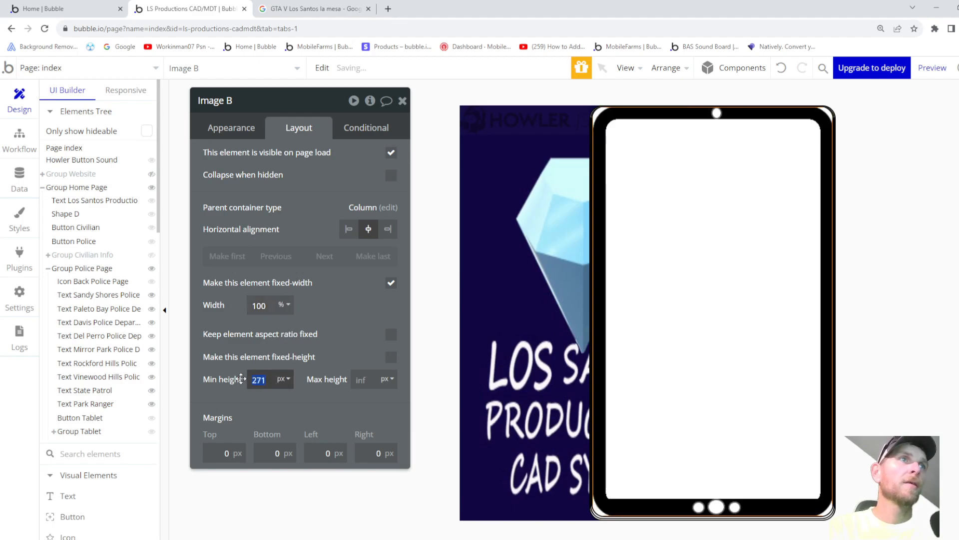
left_click_drag(264, 380, 217, 374)
type("100")
left_click(284, 378)
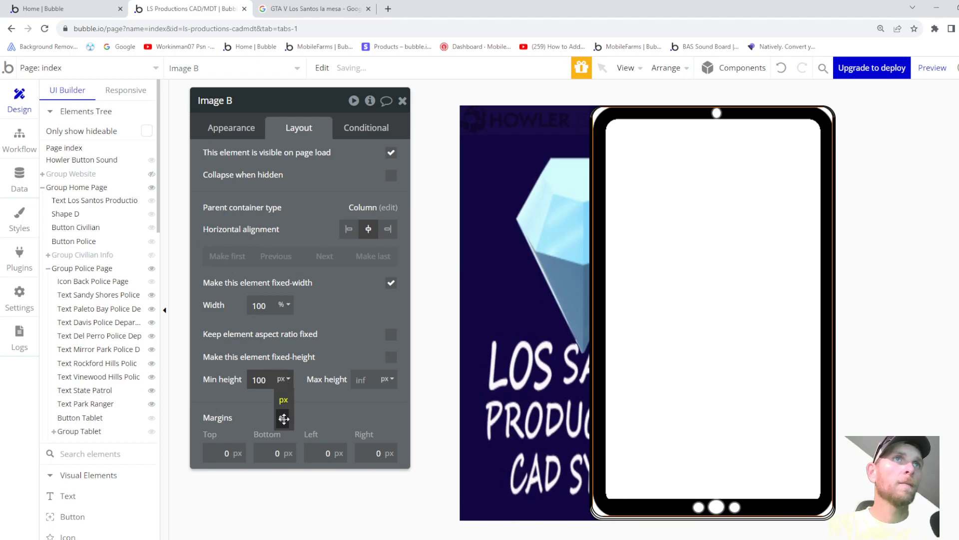
left_click(284, 419)
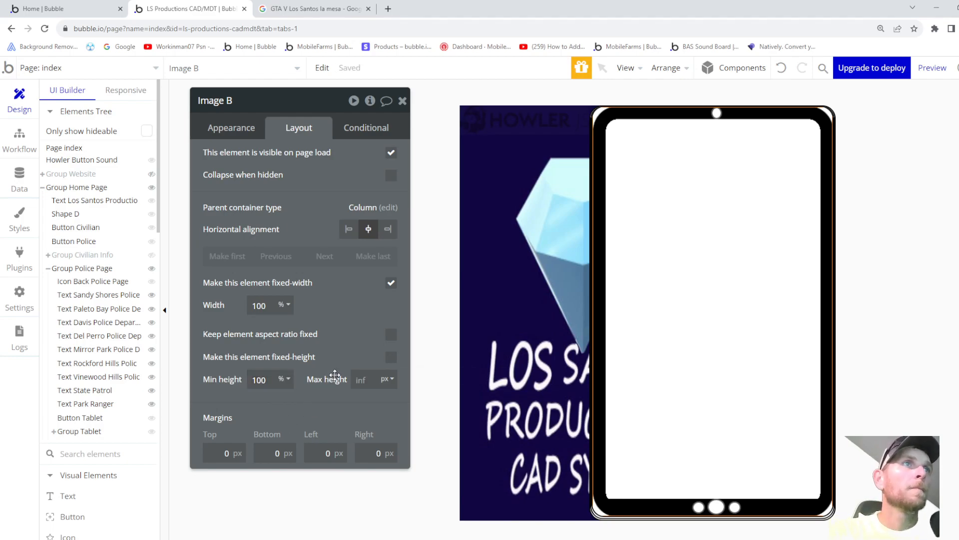
- Rename the image element to Image Tablet and expand Group Tablet in the Elements Tree
left_click(241, 129)
left_click(255, 102)
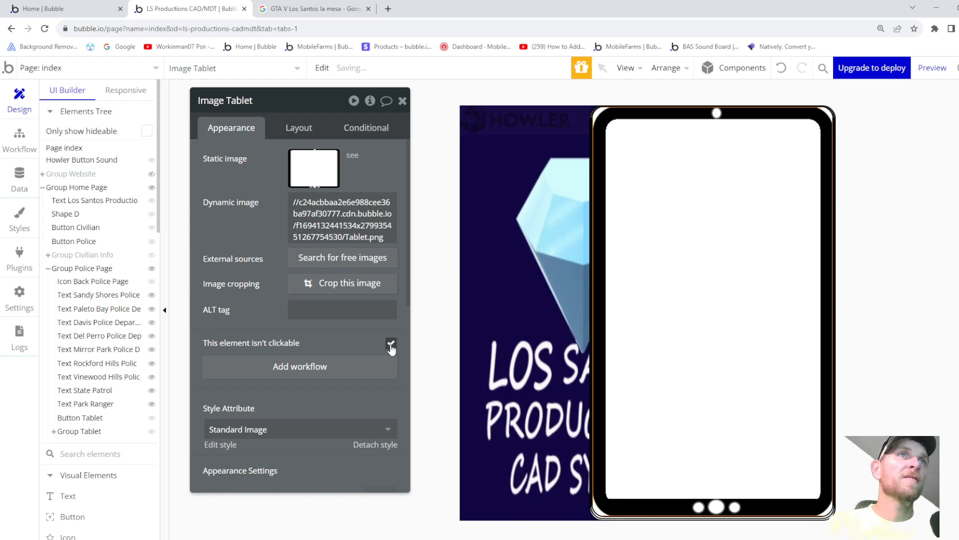
scroll(320, 342, "down", 3)
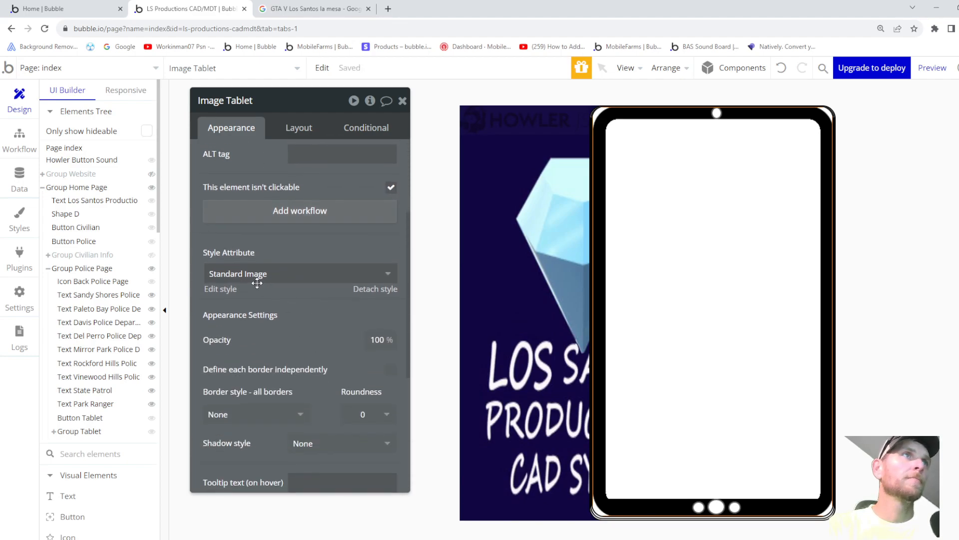
scroll(270, 288, "down", 1)
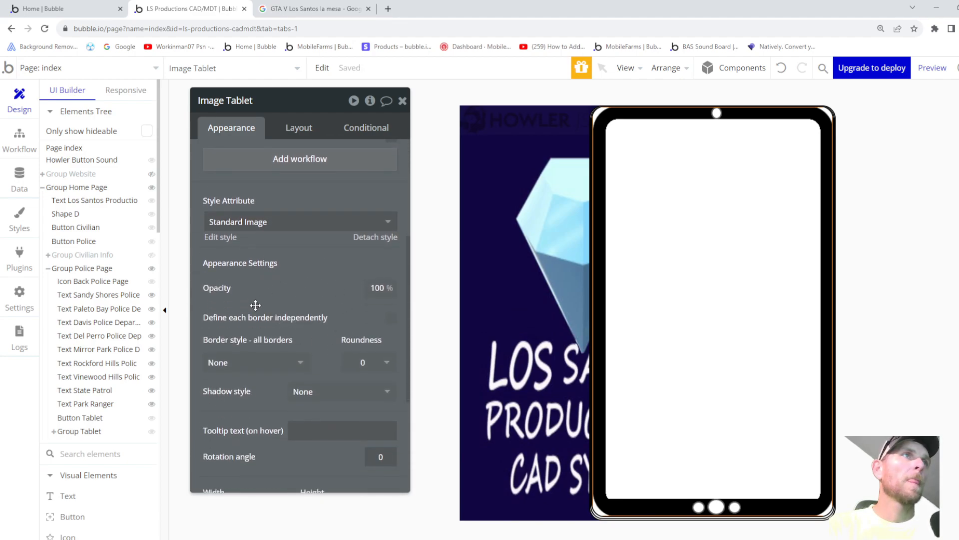
scroll(285, 294, "down", 3)
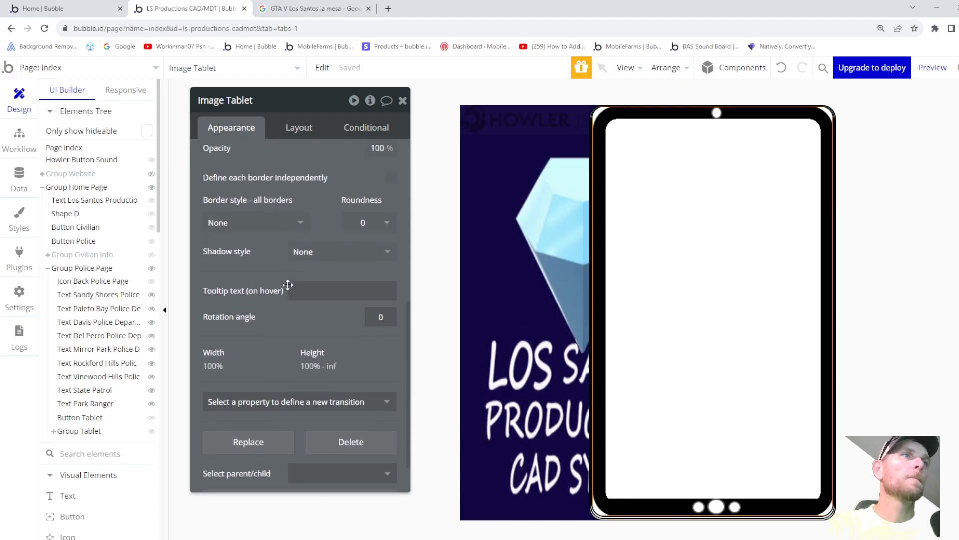
scroll(288, 285, "up", 5)
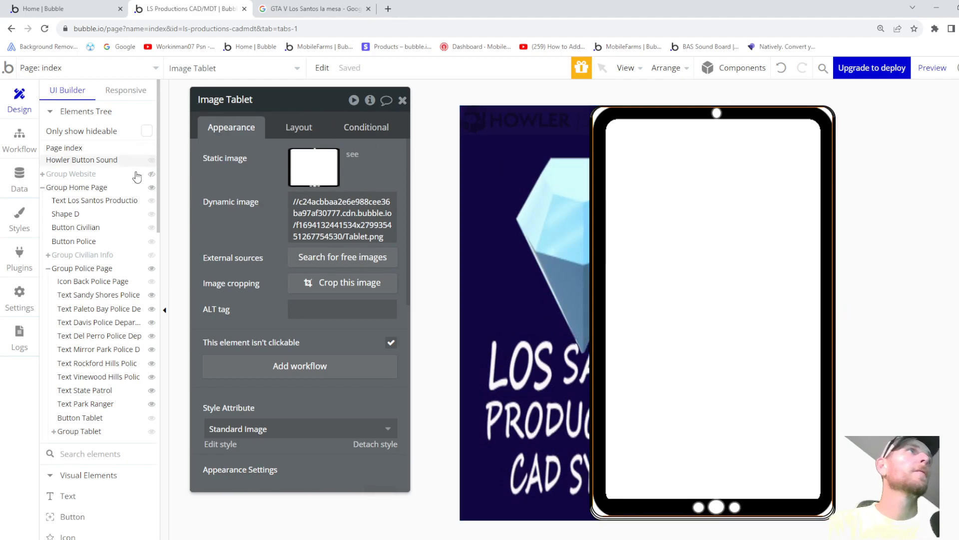
scroll(75, 350, "down", 1)
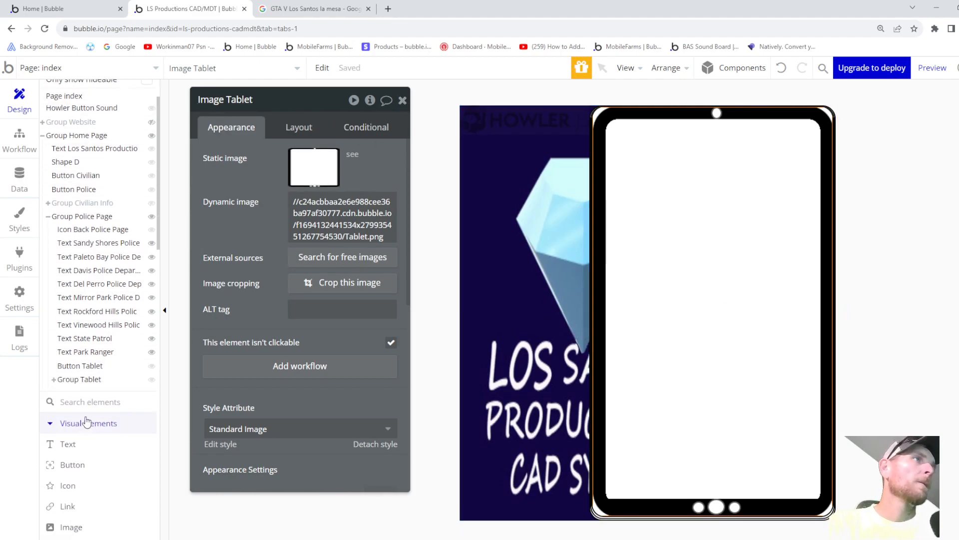
left_click(53, 380)
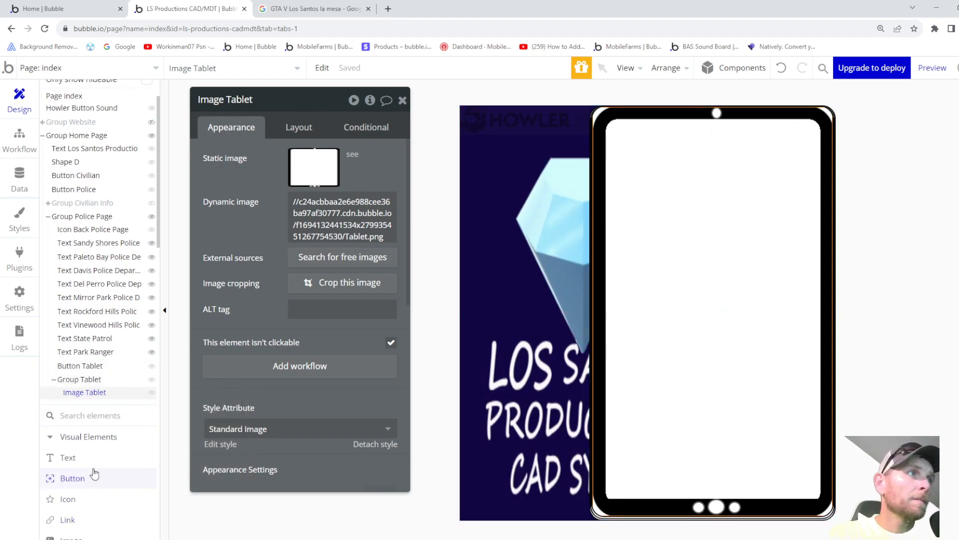
left_click(73, 508)
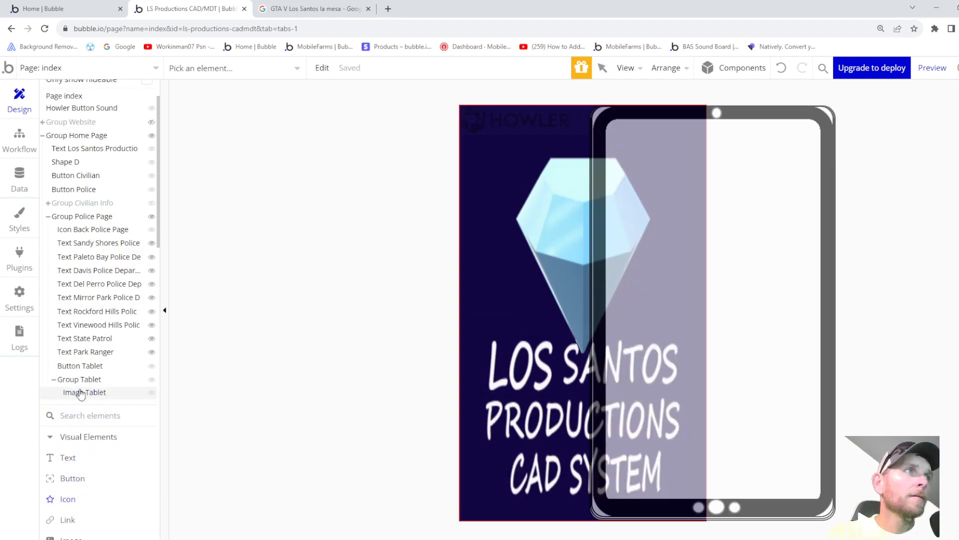
- Add an fa-arrow-left icon with Back Button style inside Group Tablet, listed after Image Tablet
left_click(75, 379)
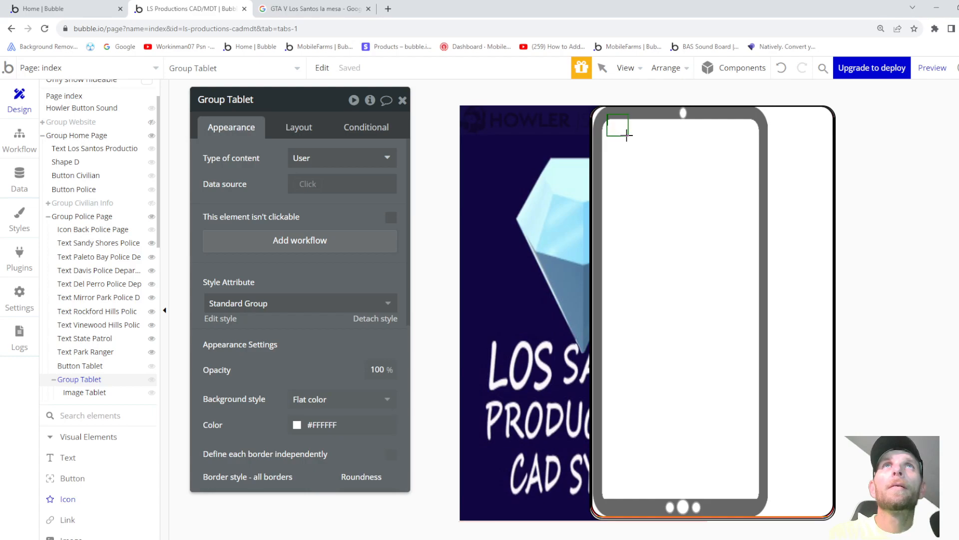
left_click_drag(627, 134, 626, 135)
type("arr")
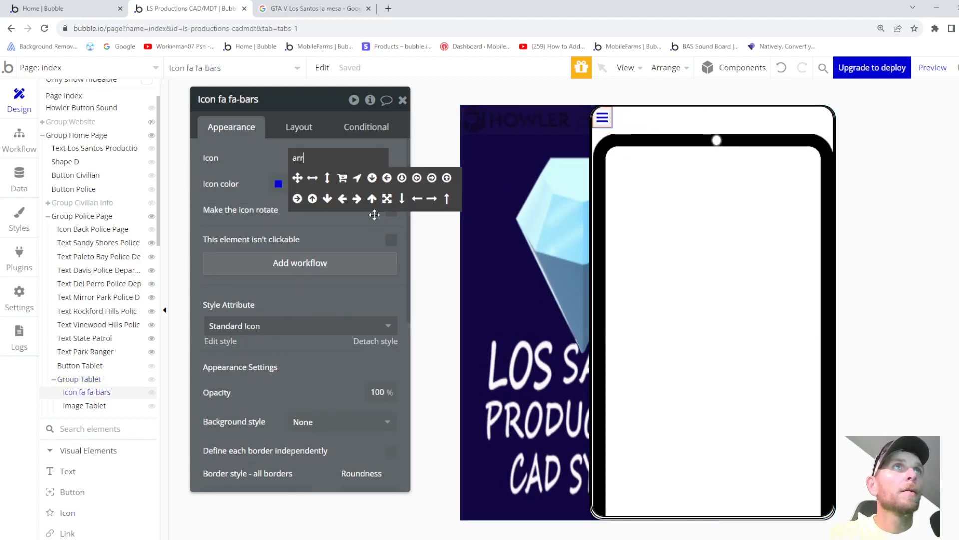
left_click(342, 198)
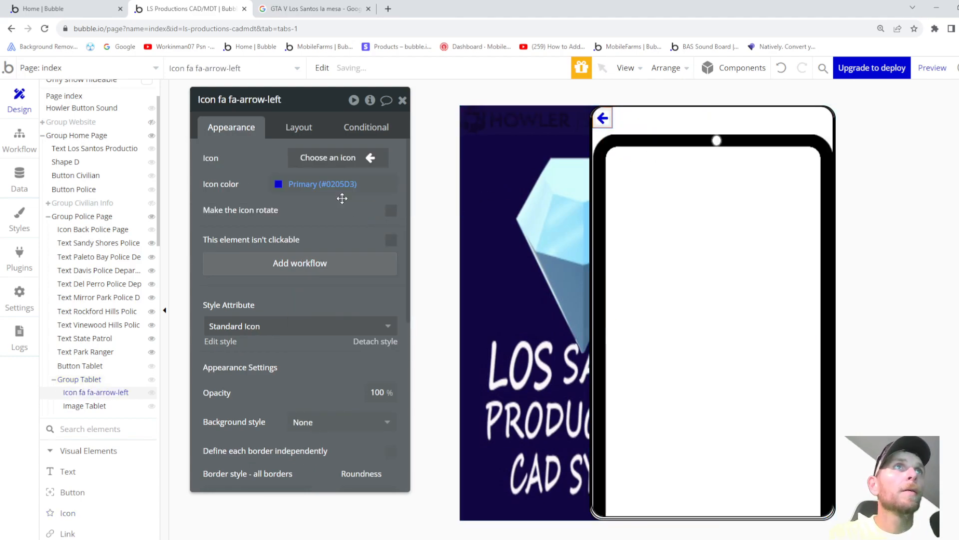
left_click(252, 330)
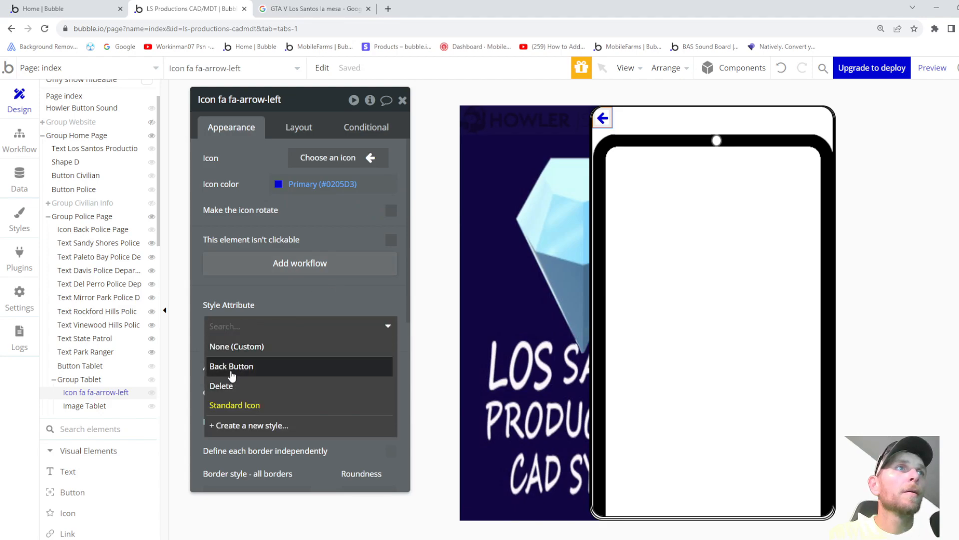
left_click(231, 369)
left_click_drag(102, 414, 96, 391)
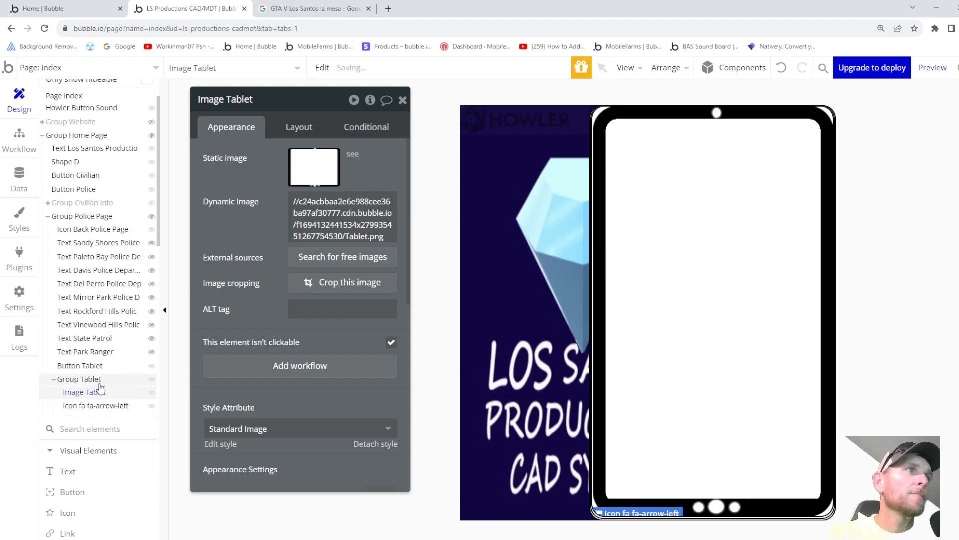
- Lower Image Tablet's bottom margin and send the image to back behind the arrow icon
left_click(78, 407)
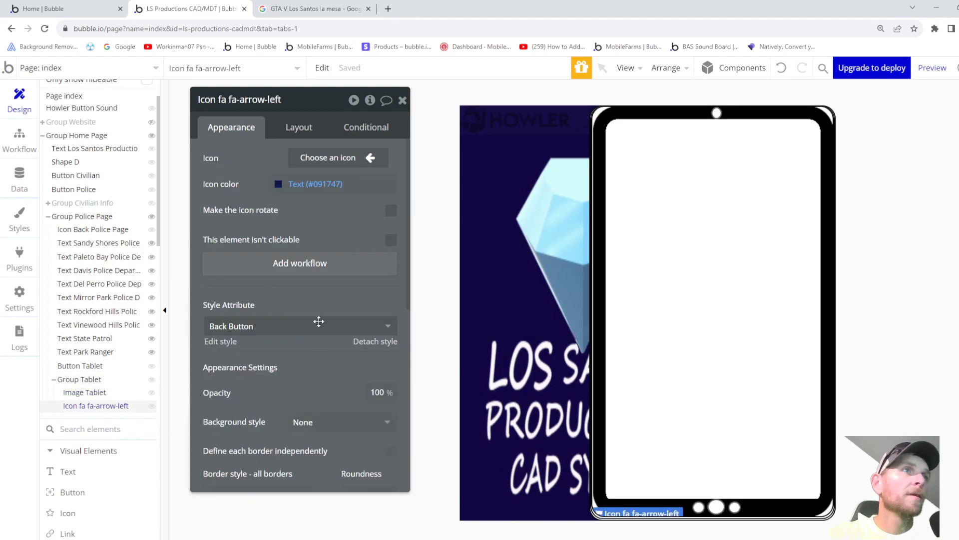
left_click(96, 393)
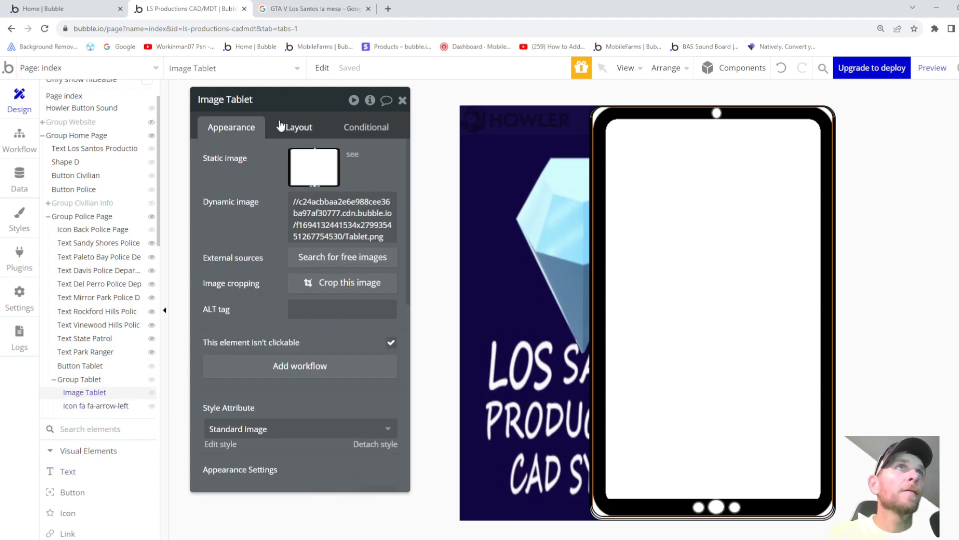
left_click(295, 130)
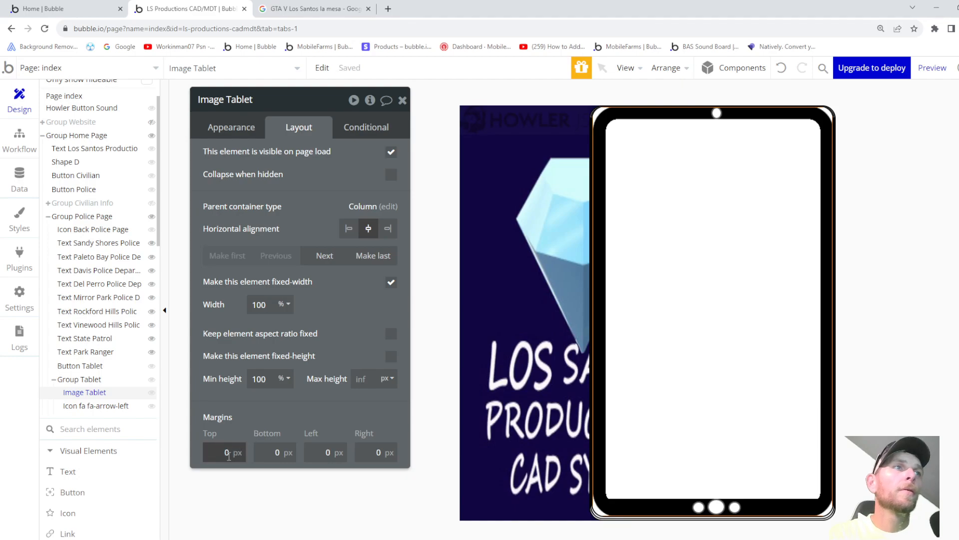
key("Down")
key("Down")
key("Down")
key("Down")
key("Down")
key("Down")
key("Down")
key("Down")
key("Down")
key("Down")
key("Down")
key("Down")
key("Down")
key("Down")
key("Down")
key("Down")
key("Down")
key("Down")
key("Down")
key("Down")
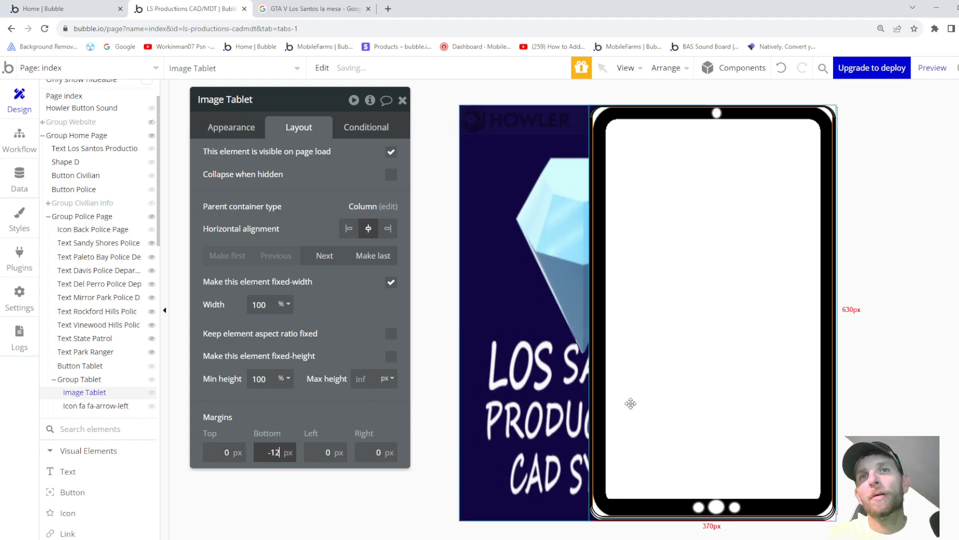
key("Down")
key("Down")
key("Down")
key("Down")
key("Down")
key("Down")
key("Down")
key("Down")
key("Down")
key("Down")
key("Down")
key("Down")
key("Down")
key("Down")
key("Down")
key("Down")
key("Down")
key("Down")
key("Down")
key("Down")
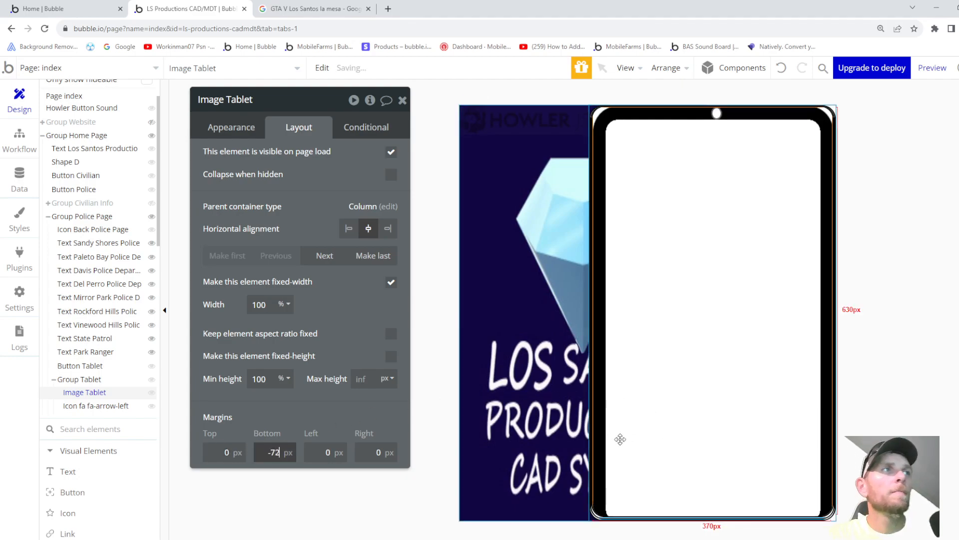
key("Down")
key("Down")
key("Down")
key("Down")
key("Down")
key("Down")
key("Down")
key("Down")
key("Down")
key("Down")
key("Down")
key("Down")
key("Down")
key("Down")
key("Down")
key("Down")
key("Down")
key("Down")
key("Down")
key("Down")
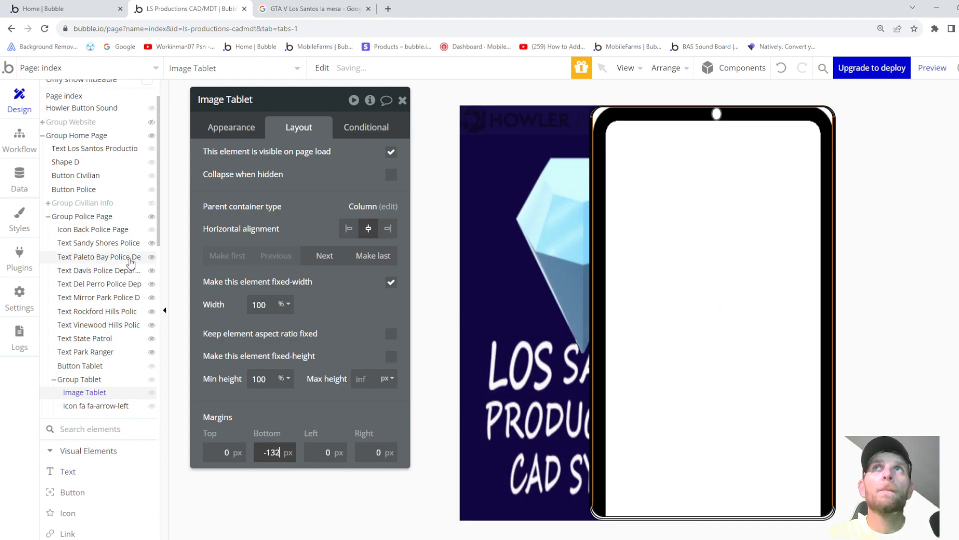
key("Down")
key("Down")
key("Down")
key("Down")
key("Down")
key("Down")
key("Down")
key("Down")
key("Down")
key("Down")
key("Down")
key("Down")
key("Down")
key("Down")
key("Down")
key("Down")
key("Down")
key("Down")
key("Down")
key("Down")
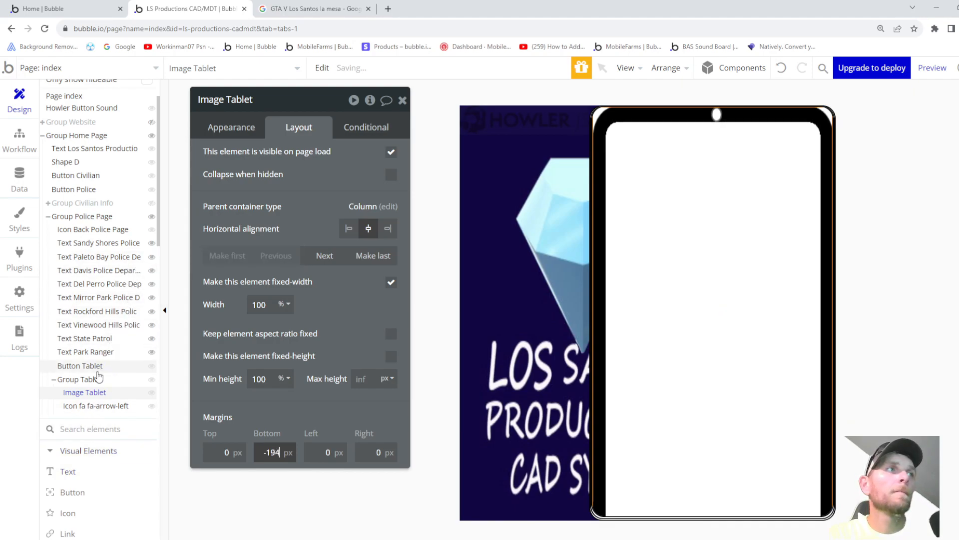
key("Down")
key("Down")
key("Down")
key("Down")
key("Down")
key("Down")
key("Down")
key("Down")
key("Down")
key("Down")
key("Down")
key("Down")
key("Down")
key("Down")
key("Down")
key("Down")
key("Down")
key("Down")
key("Down")
key("Down")
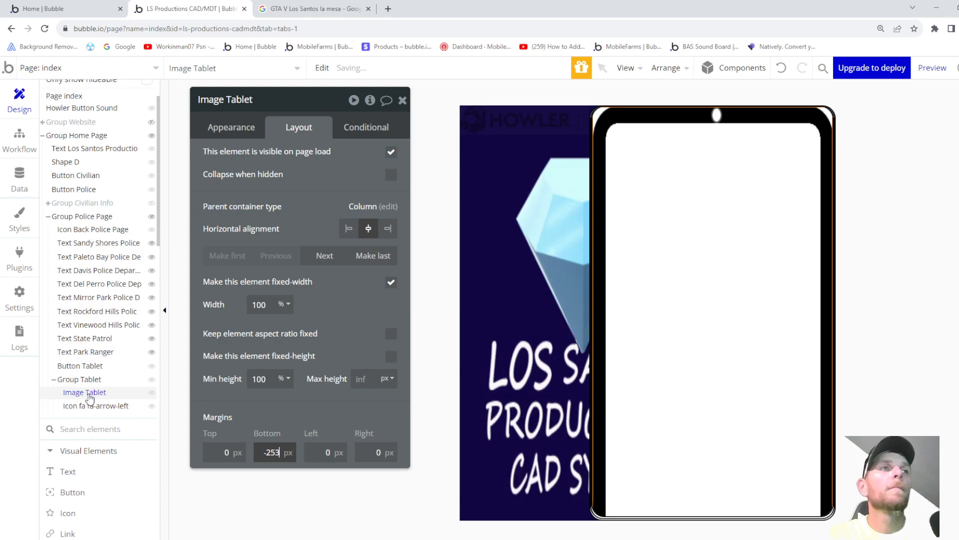
key("Down")
key("Down")
key("Down")
key("Down")
key("Down")
key("Down")
key("Down")
key("Down")
key("Down")
key("Down")
key("Down")
key("Down")
key("Down")
key("Down")
key("Down")
key("Down")
key("Down")
key("Down")
key("Down")
key("Down")
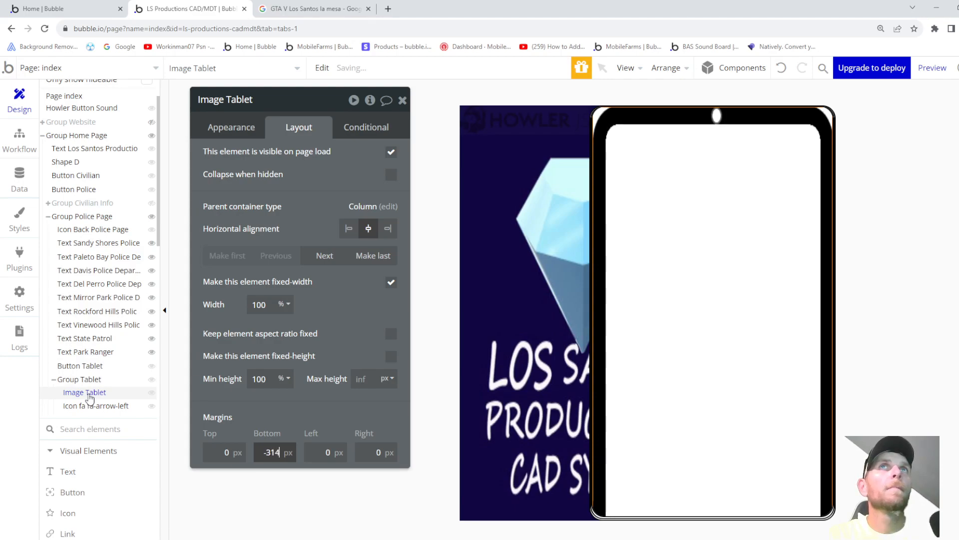
right_click(91, 402)
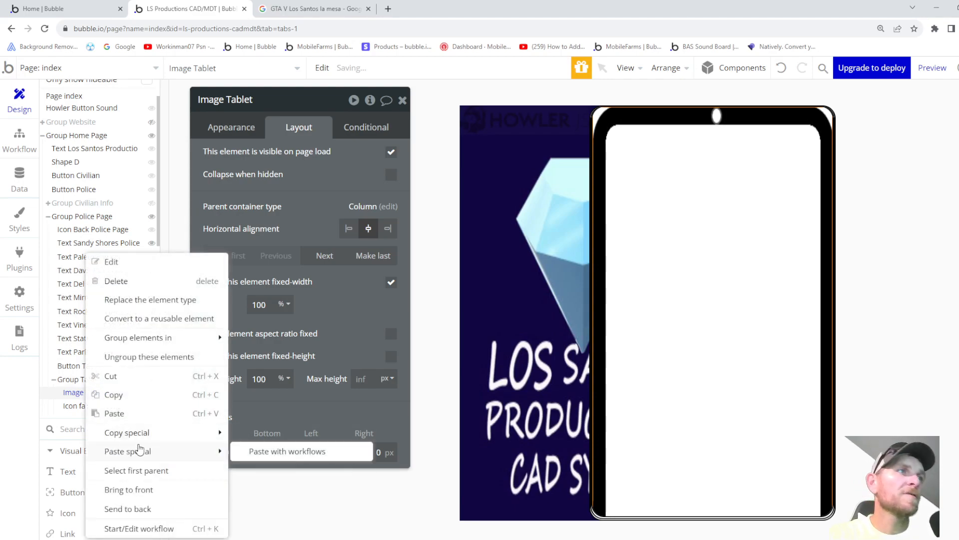
left_click(134, 509)
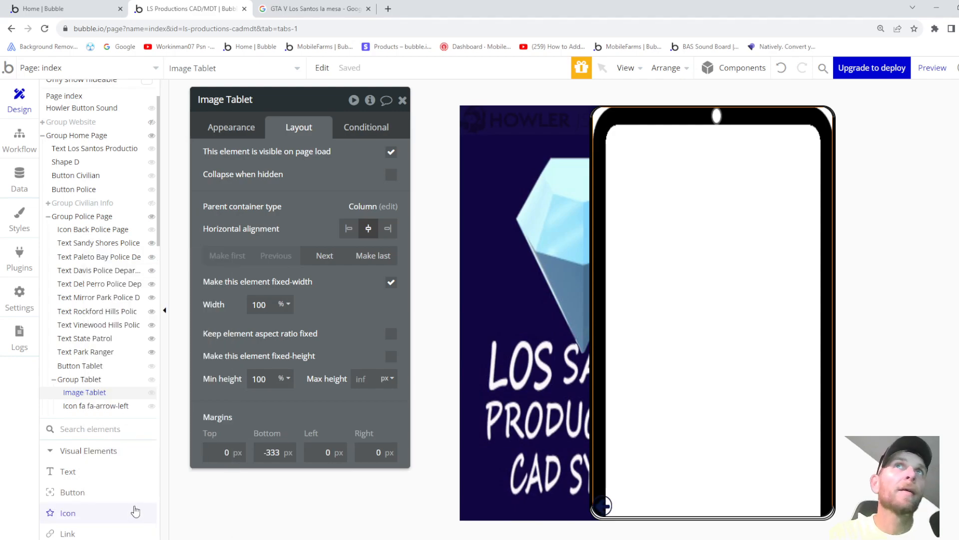
- Try negative top margins from -43 on the arrow icon, then reset it to 0
left_click(91, 406)
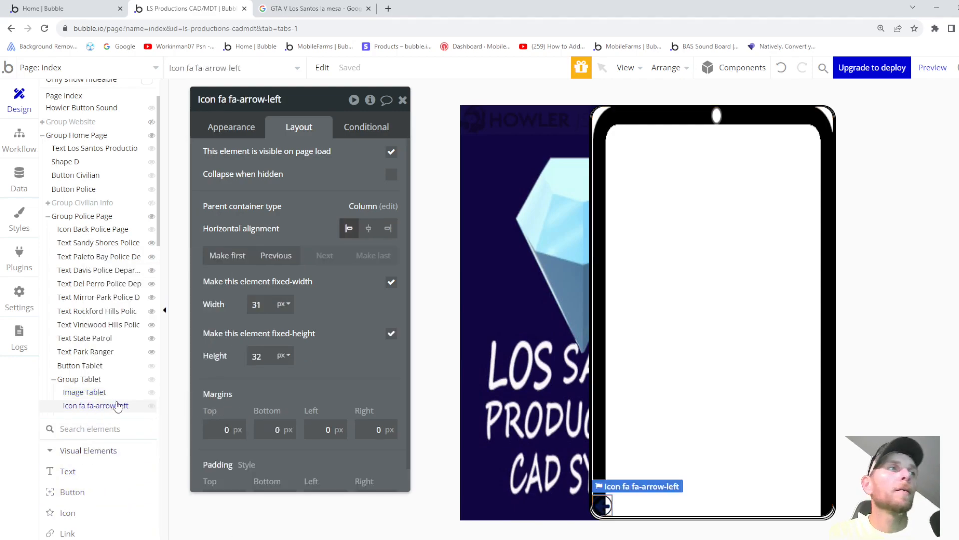
scroll(240, 440, "down", 1)
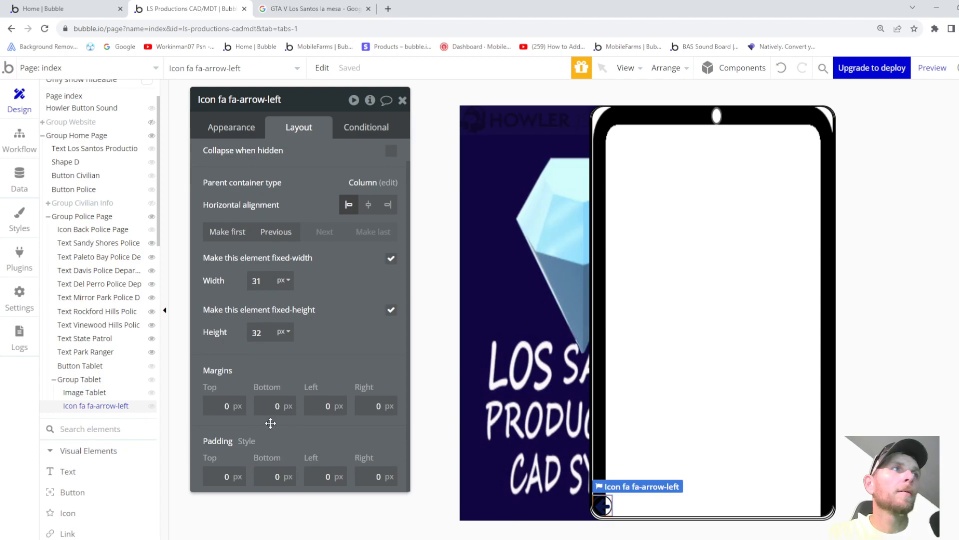
left_click(97, 393)
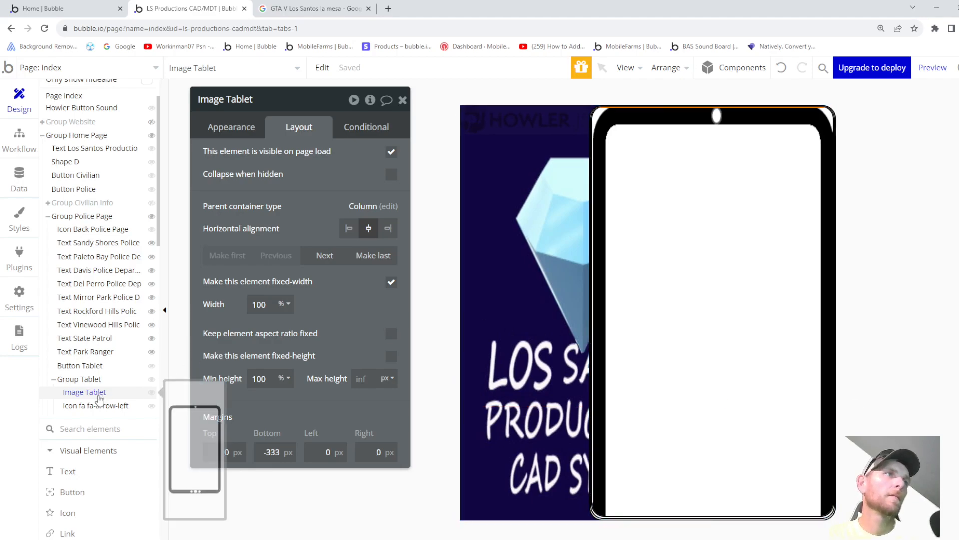
left_click(270, 452)
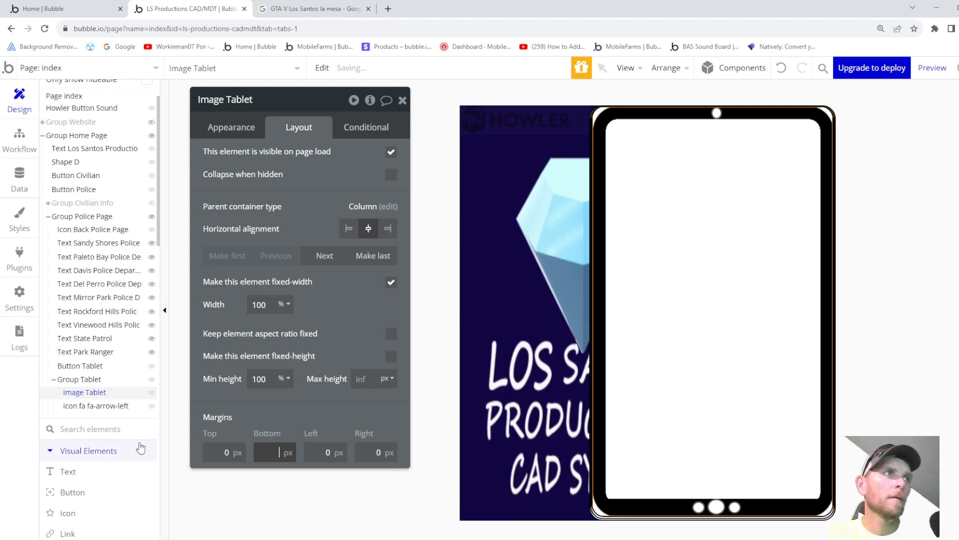
left_click(104, 408)
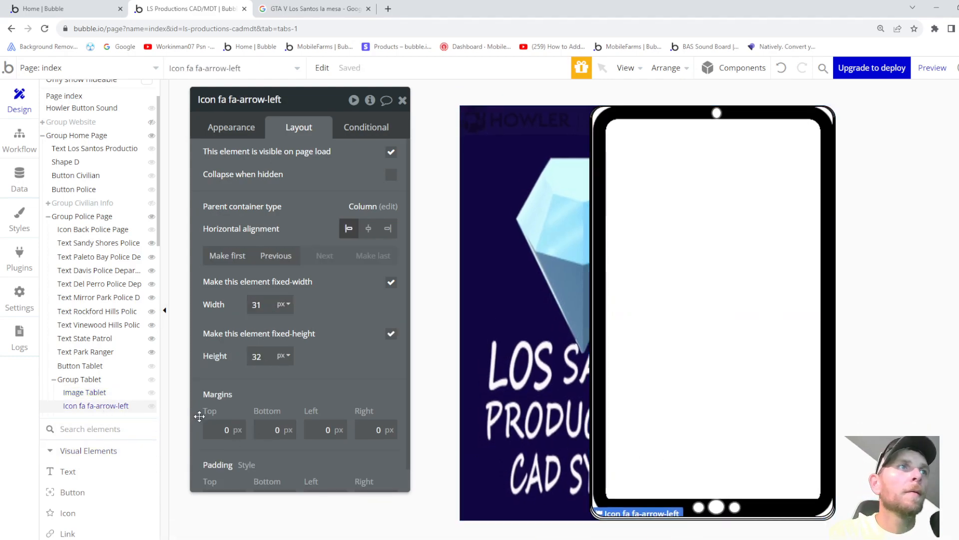
left_click(235, 431)
type("-43")
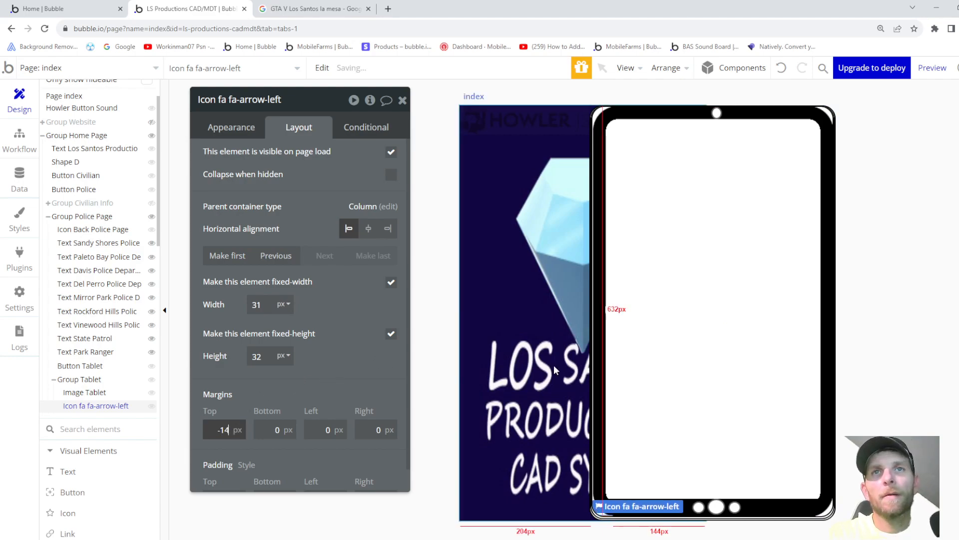
key("Down")
key("Down")
key("Down")
key("Down")
key("Down")
key("Down")
key("Down")
key("Down")
key("Down")
key("Down")
key("Down")
key("Down")
key("Down")
key("Down")
key("Down")
key("Down")
key("Down")
key("Down")
key("Down")
key("Down")
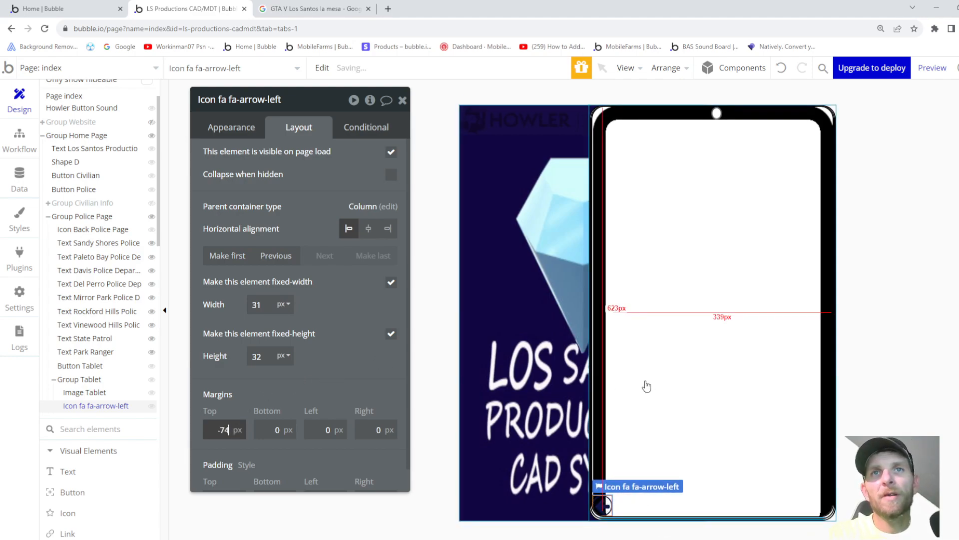
key("Down")
key("Down")
key("Down")
key("Down")
key("Down")
key("Down")
key("Down")
key("Down")
key("Down")
key("Down")
key("Down")
key("Down")
key("Down")
key("Down")
key("Down")
key("Down")
key("Down")
key("Down")
key("Down")
key("Down")
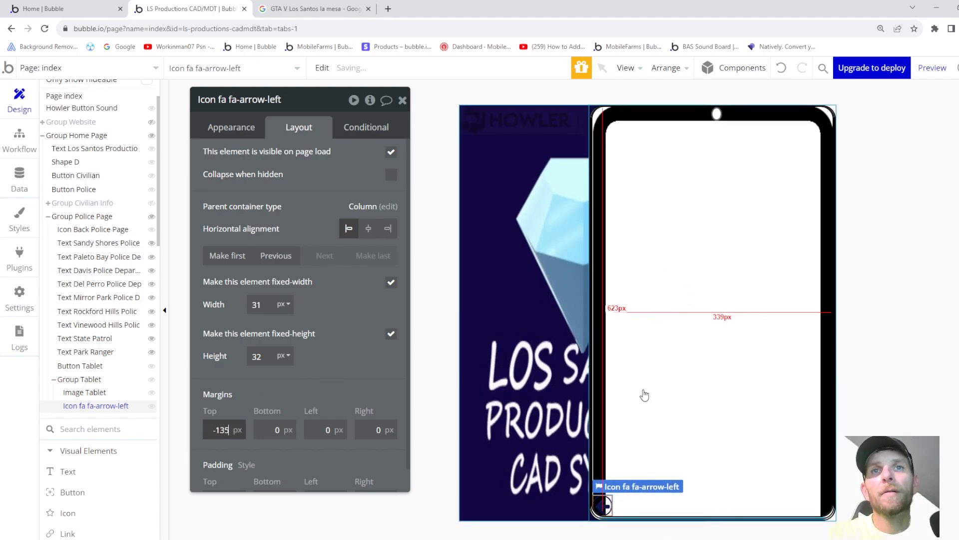
key("Down")
key("Down")
key("Down")
key("Down")
key("Down")
key("Down")
key("Down")
key("Down")
key("Down")
key("Down")
key("Down")
key("Down")
key("Down")
key("Down")
key("Down")
key("Down")
key("Down")
key("Down")
key("Down")
key("Down")
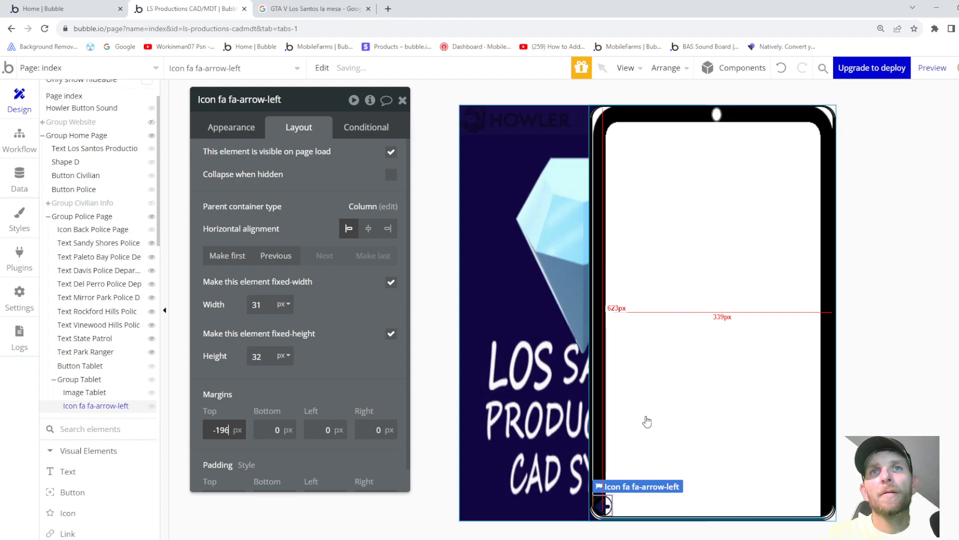
key("Down")
key("Down")
key("Down")
key("Down")
key("Down")
key("Down")
key("Down")
key("Down")
key("Down")
key("Down")
key("Down")
key("Down")
key("Down")
key("Down")
key("Down")
key("Down")
key("Down")
key("Down")
key("Down")
key("Down")
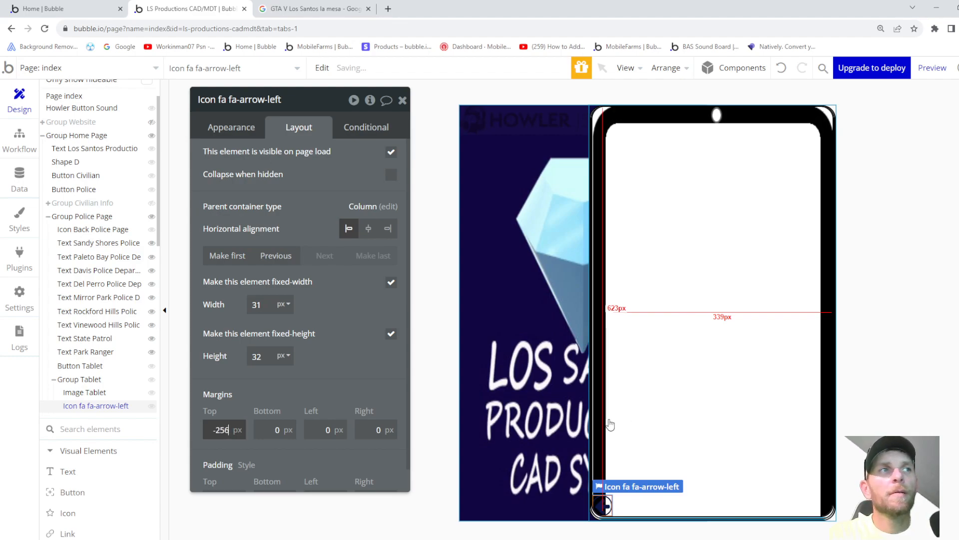
key("BackSpace")
key("BackSpace")
key("BackSpace")
key("BackSpace")
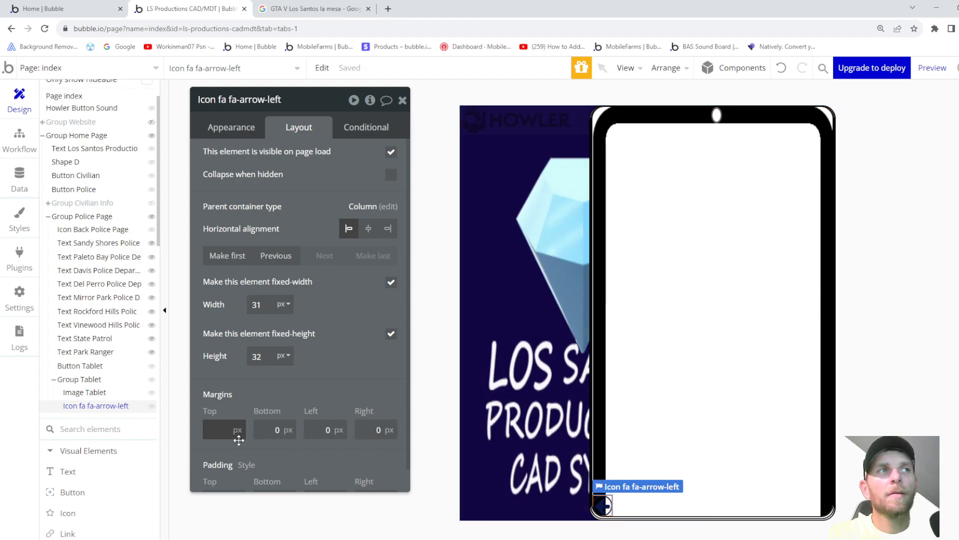
left_click(88, 395)
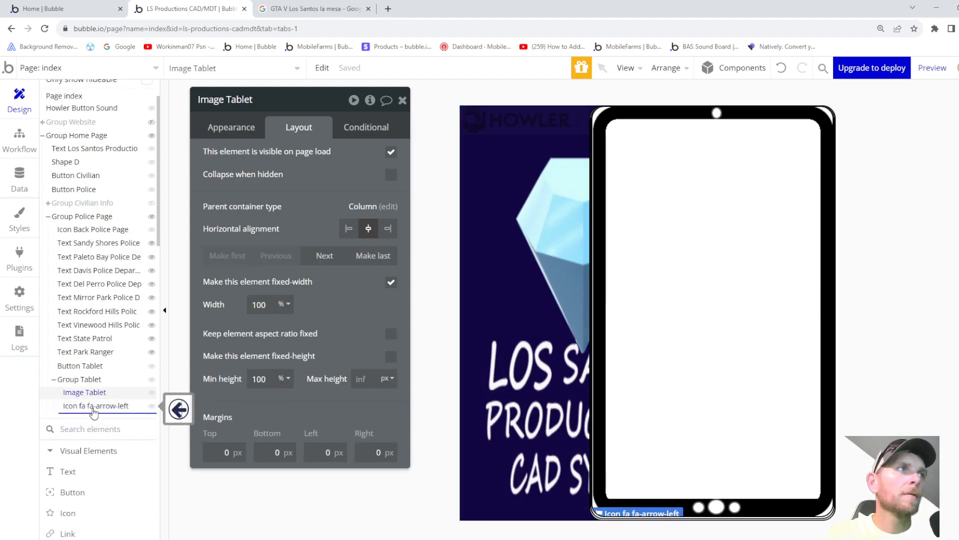
- Move Image Tablet below the arrow icon and set its top margin to -42
left_click_drag(94, 413, 93, 412)
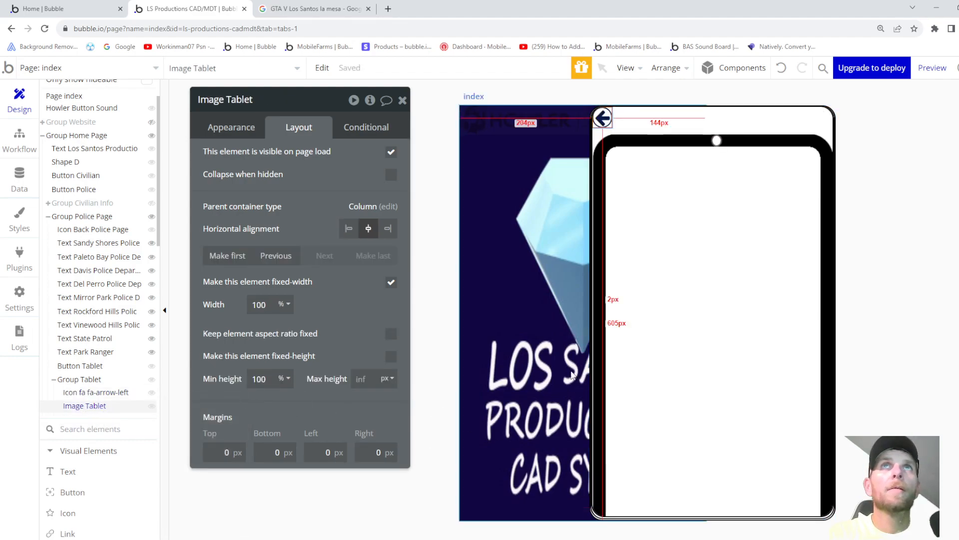
type("-40")
key("Down")
key("Down")
key("Down")
key("Down")
key("Down")
key("Down")
key("Up")
key("Up")
key("Up")
key("Up")
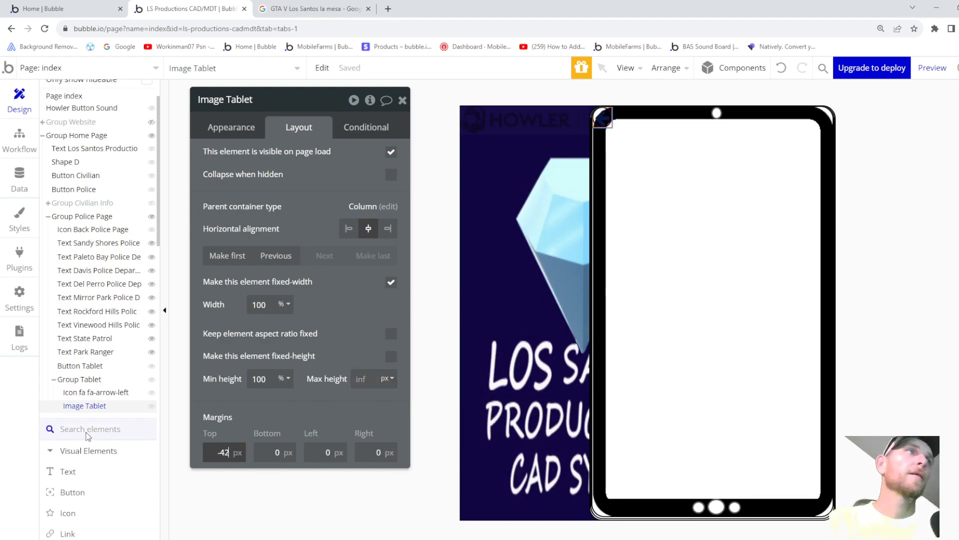
- Close the settings and delete the Image Tablet element
mouse_move(91, 409)
key("Escape")
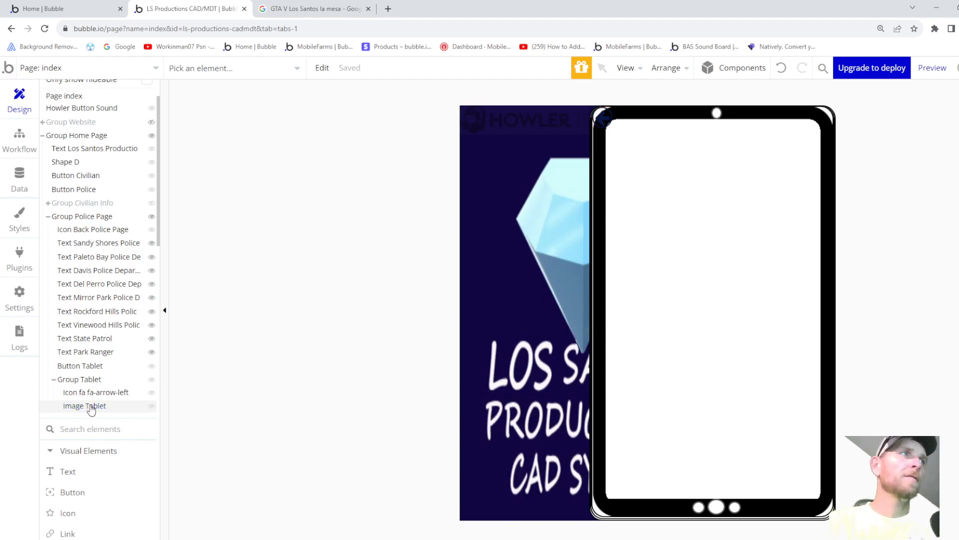
left_click(91, 407)
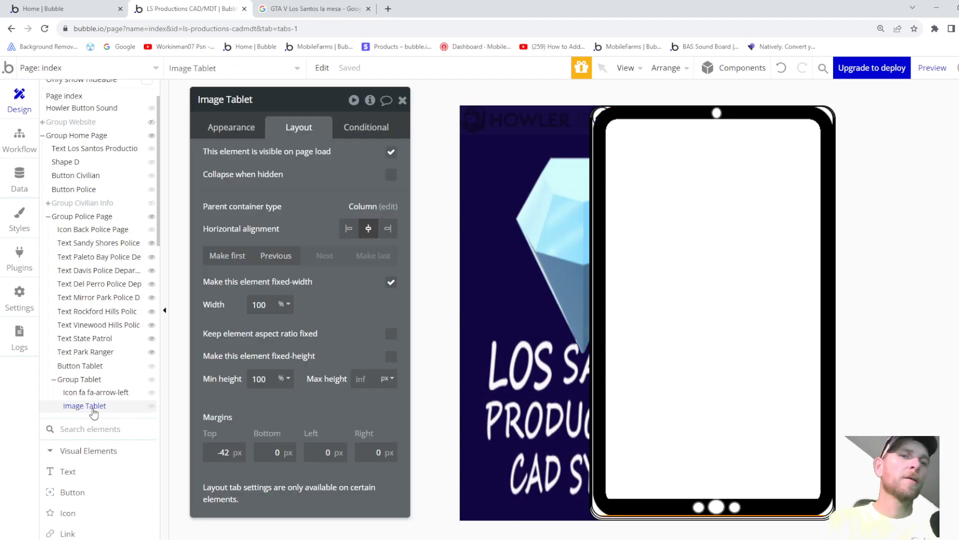
key("Delete")
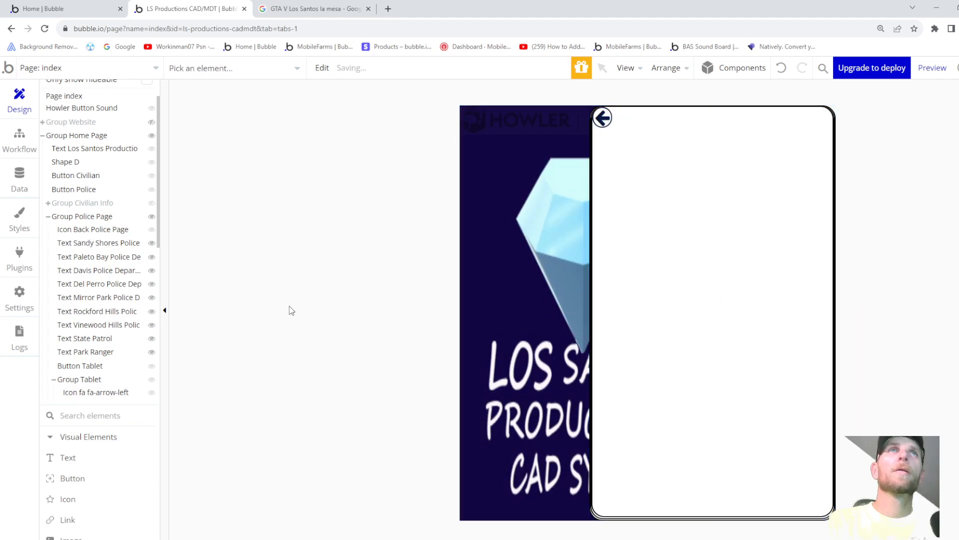
- Start a new Group style from Group Tablet via Style Attribute > Create a new style
left_click(83, 381)
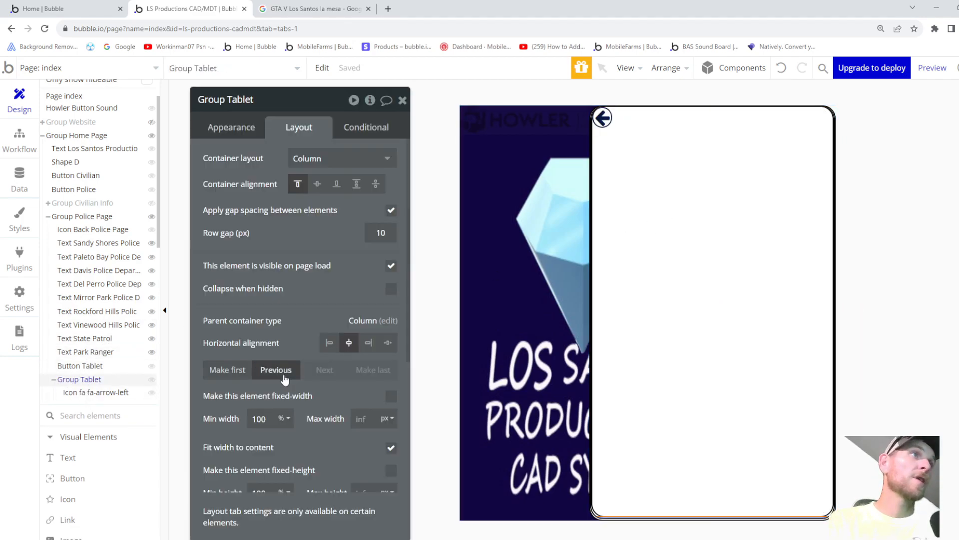
left_click(236, 132)
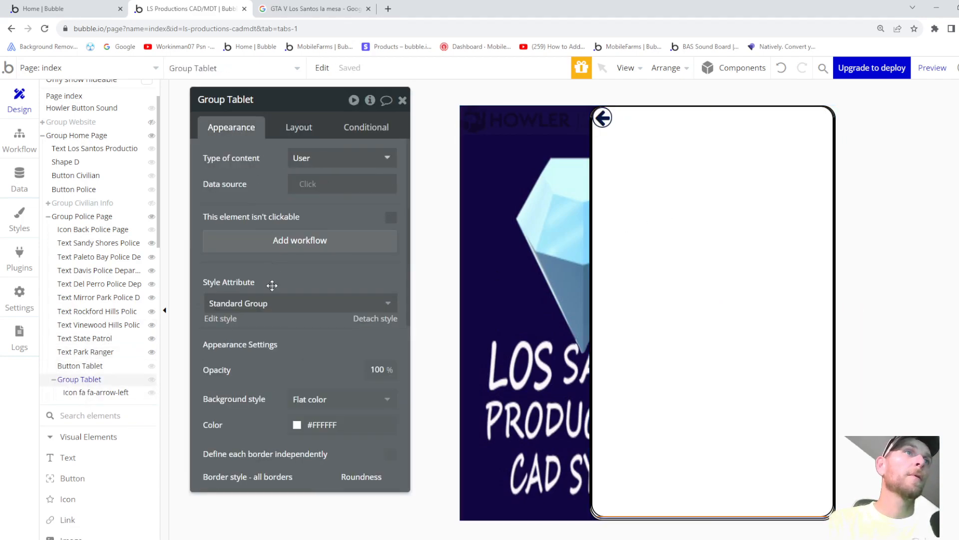
scroll(271, 283, "down", 1)
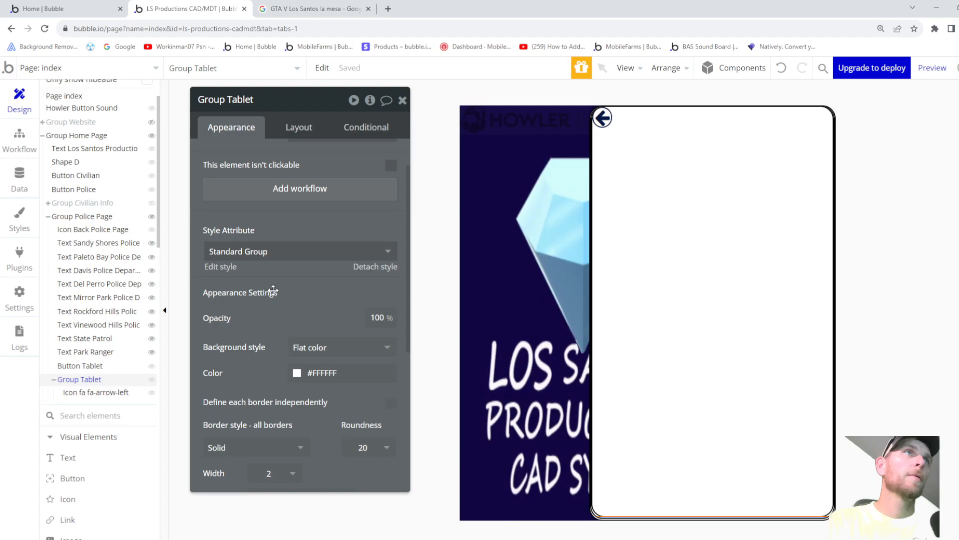
left_click(309, 258)
left_click(262, 331)
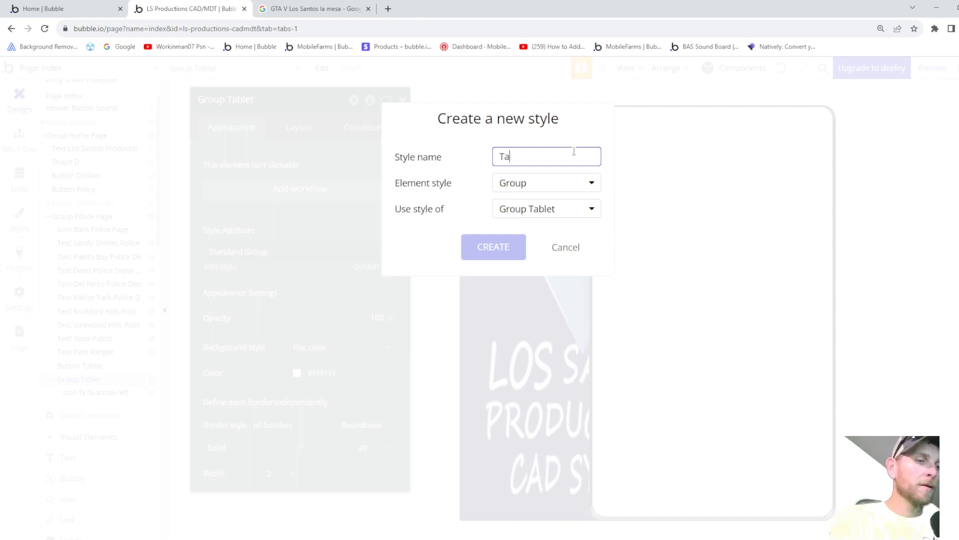
- Create the Tablet style and give it an Image background using the uploaded Tablet.png
left_click(506, 245)
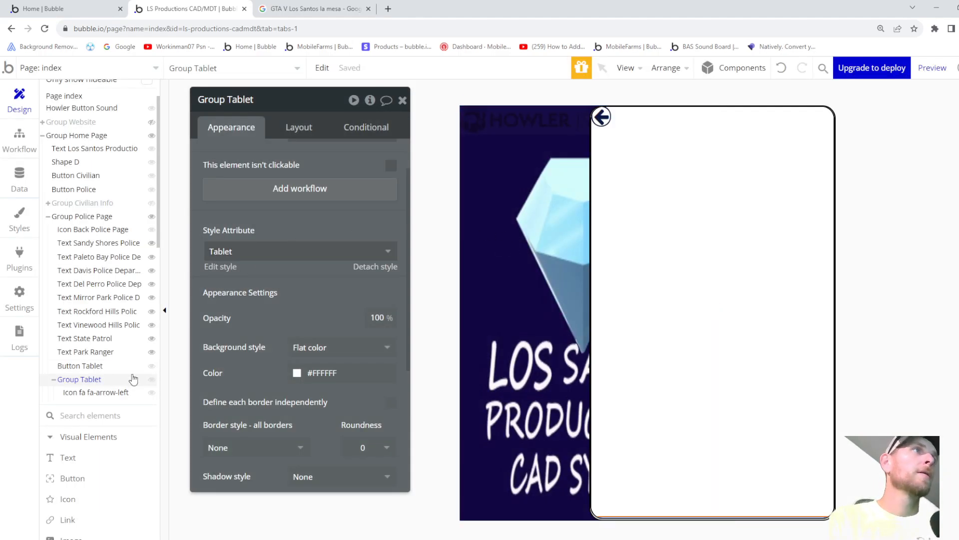
left_click(226, 265)
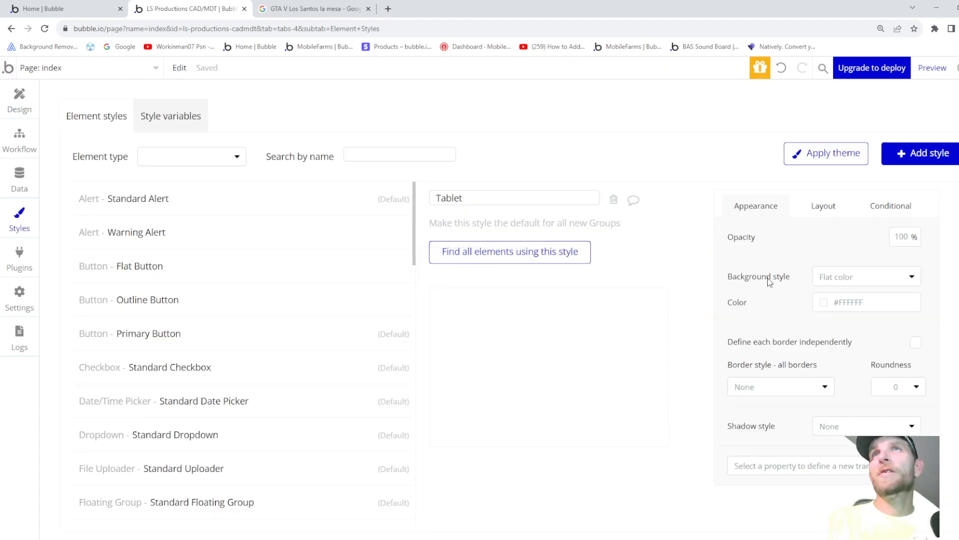
left_click(834, 279)
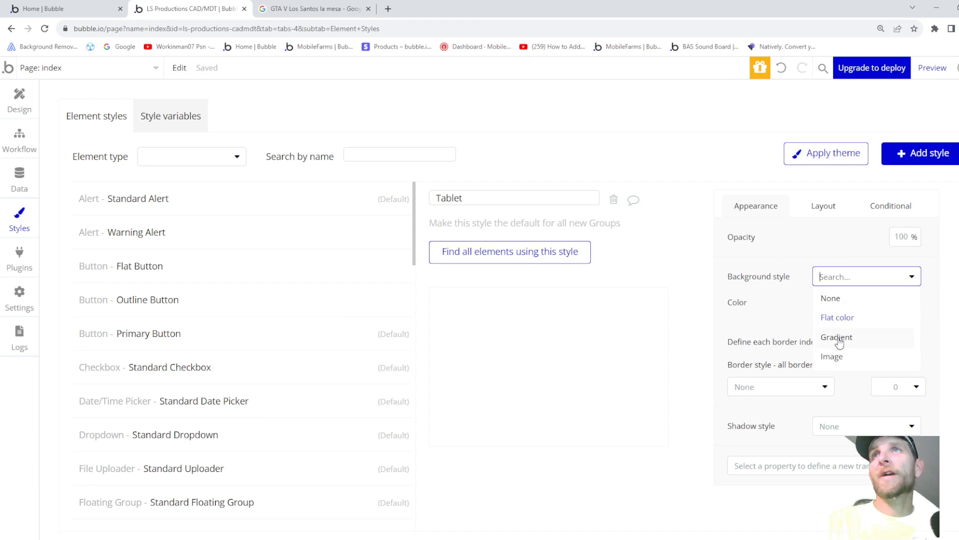
left_click(832, 357)
left_click(845, 323)
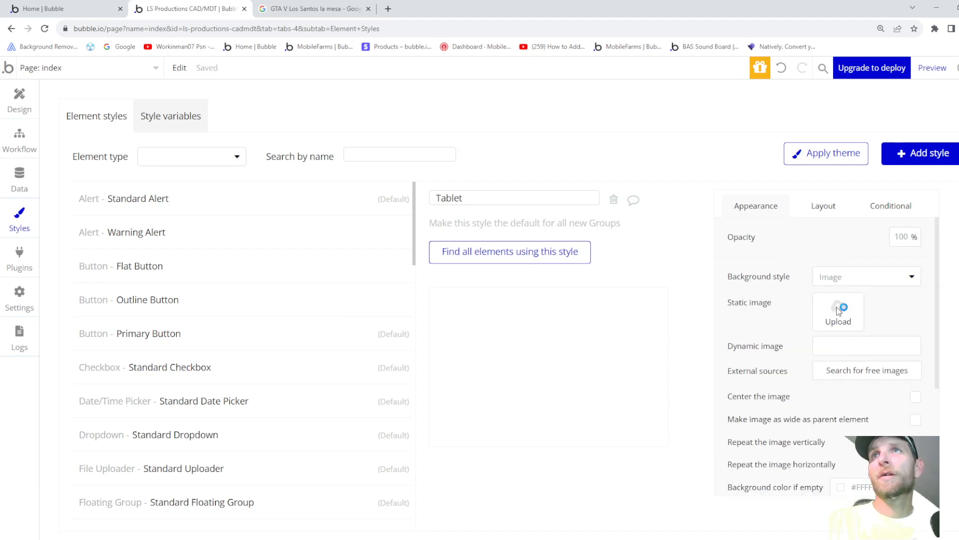
double_click(215, 187)
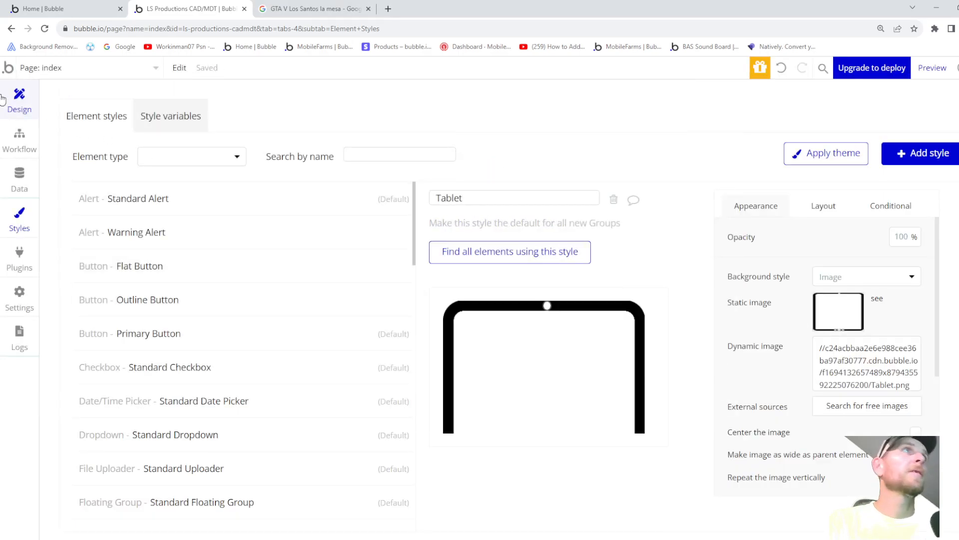
left_click(20, 103)
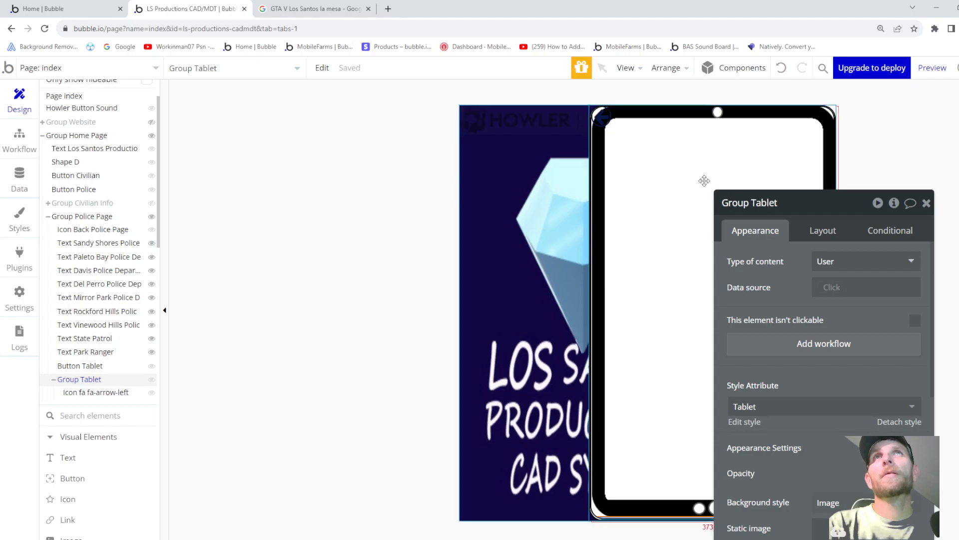
- Give the back-arrow icon a 20 px top margin and a 23 px left margin
left_click(85, 394)
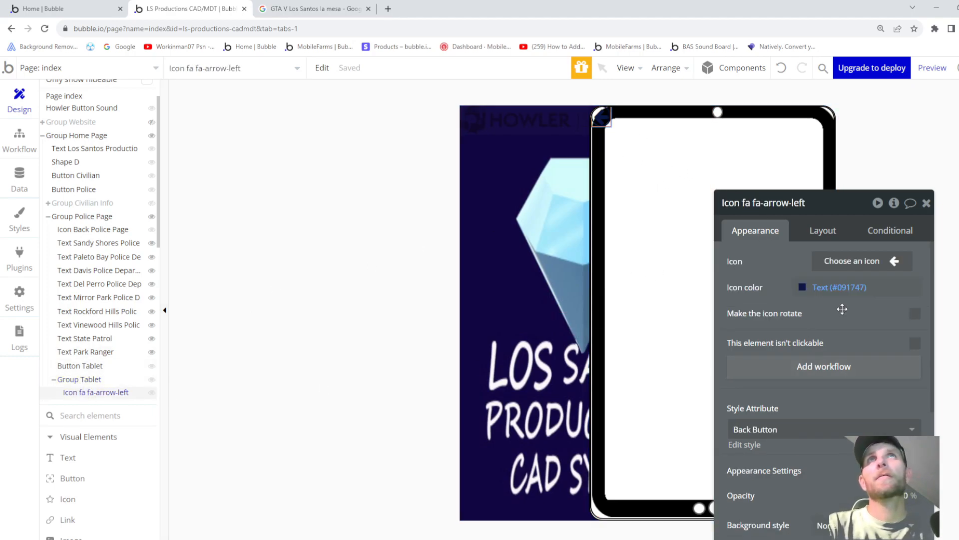
scroll(834, 319, "down", 1)
scroll(834, 318, "down", 3)
left_click(824, 230)
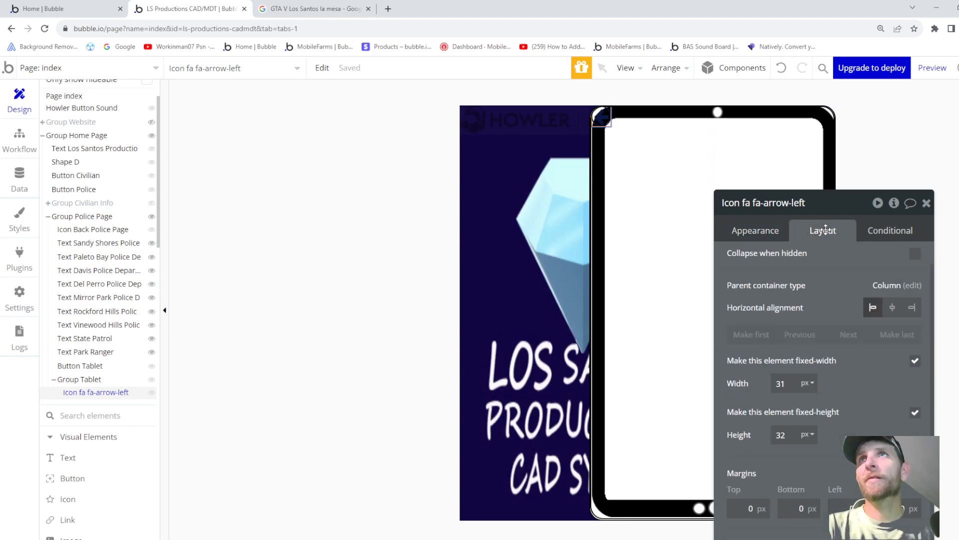
left_click(750, 509)
type("1")
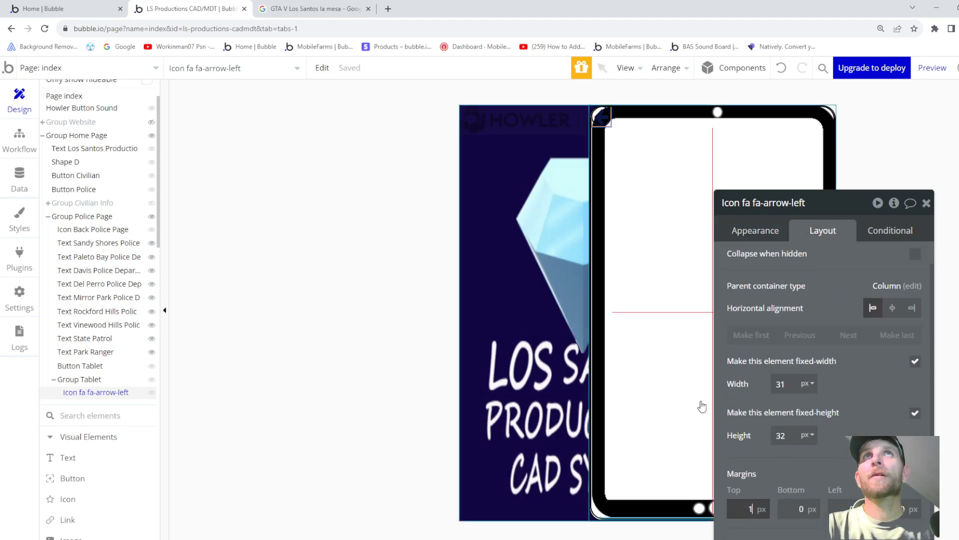
type("111110")
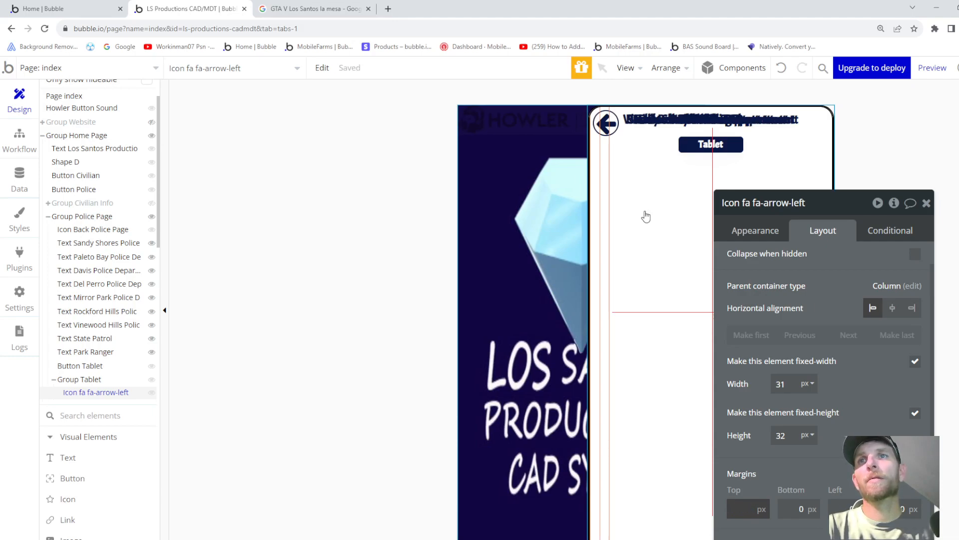
type("0")
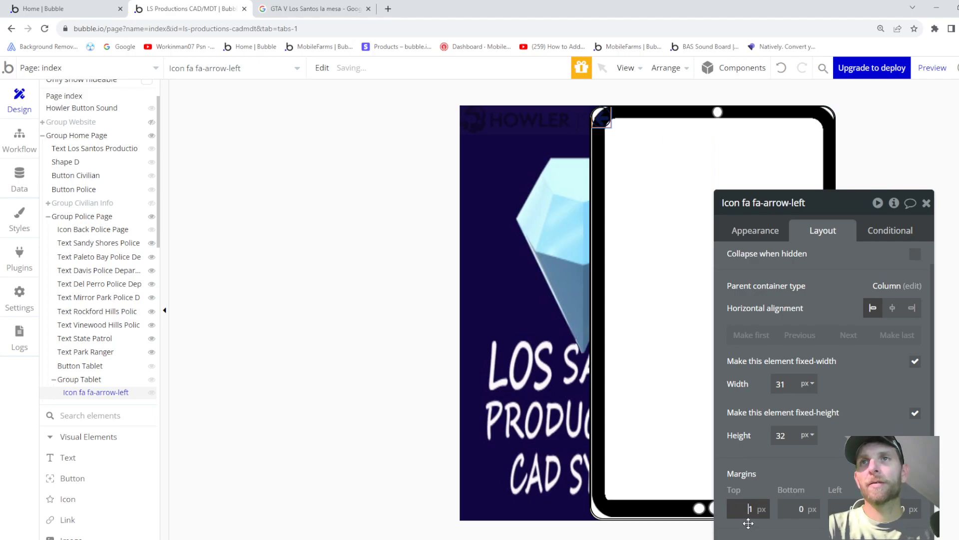
key("BackSpace")
type("12")
key("BackSpace")
key("BackSpace")
type("21")
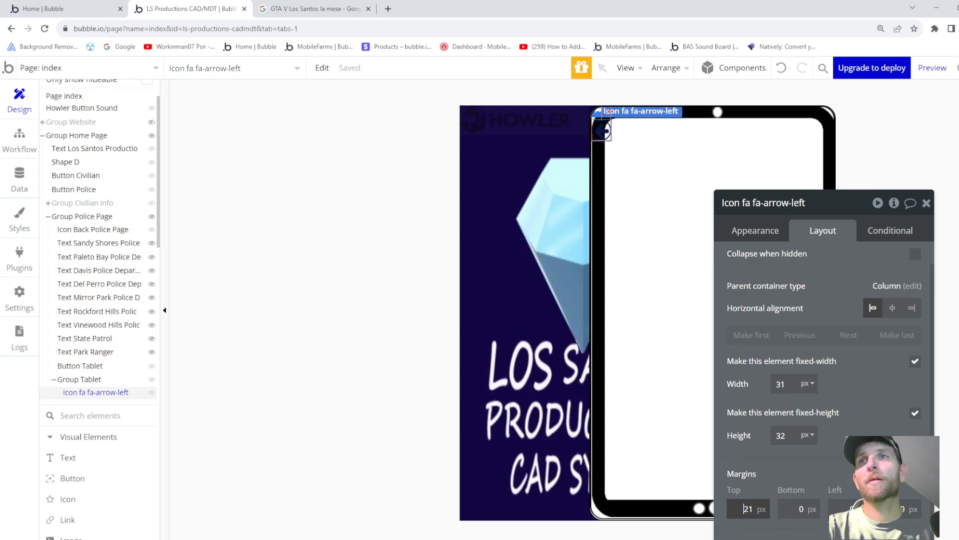
left_click(847, 507)
type("29")
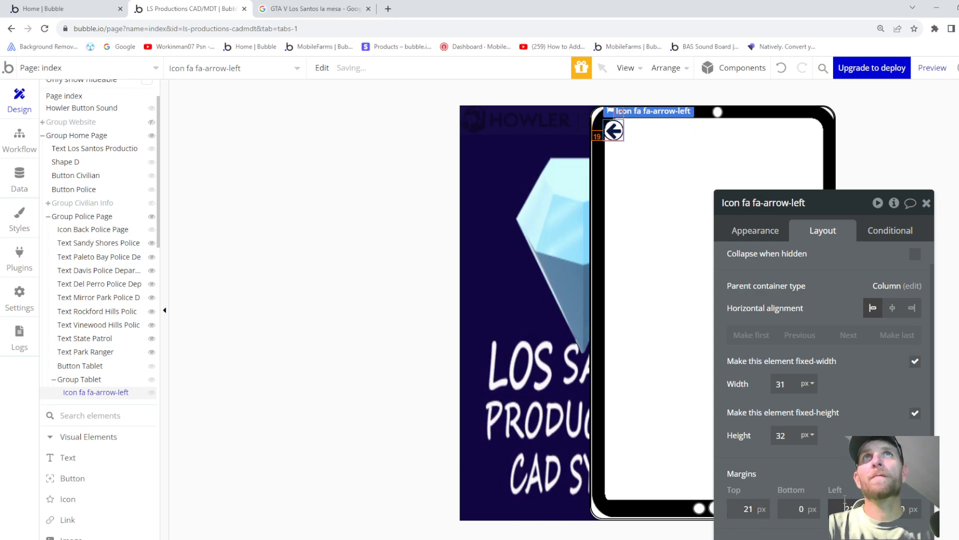
key("BackSpace")
type("6")
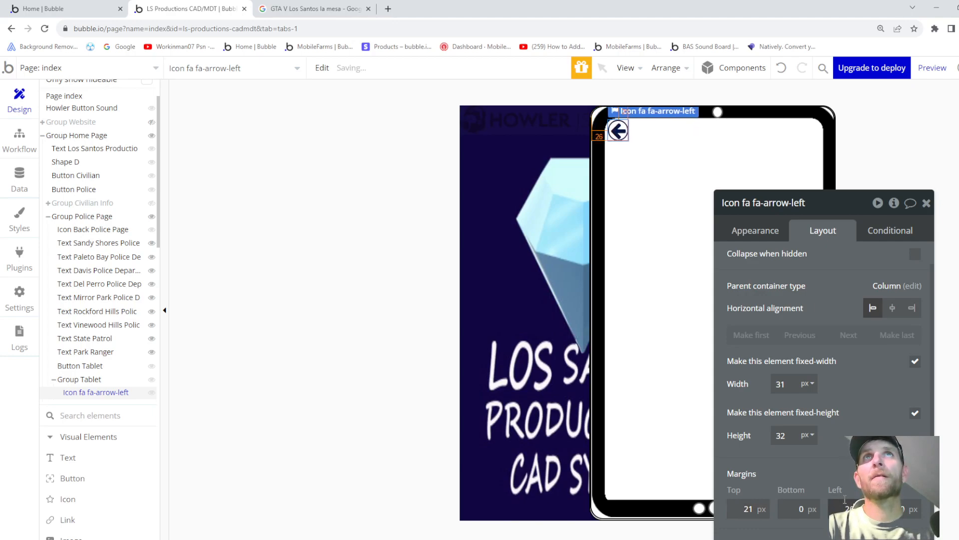
key("Down")
key("Down")
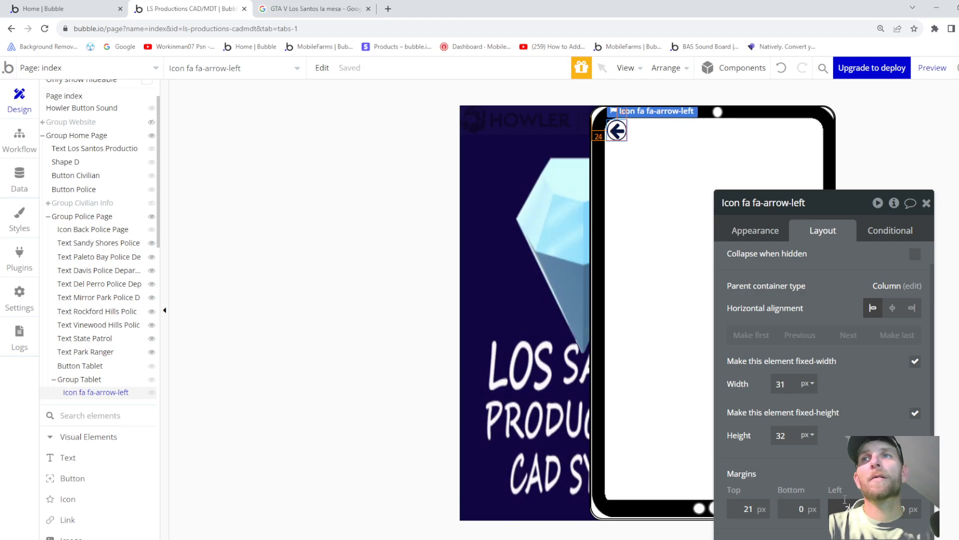
key("Down")
key("Down")
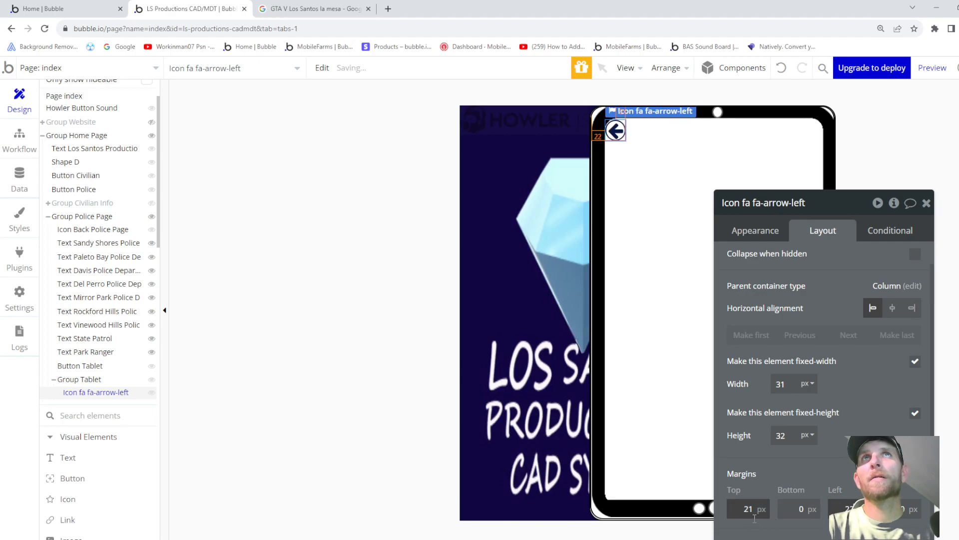
key("Up")
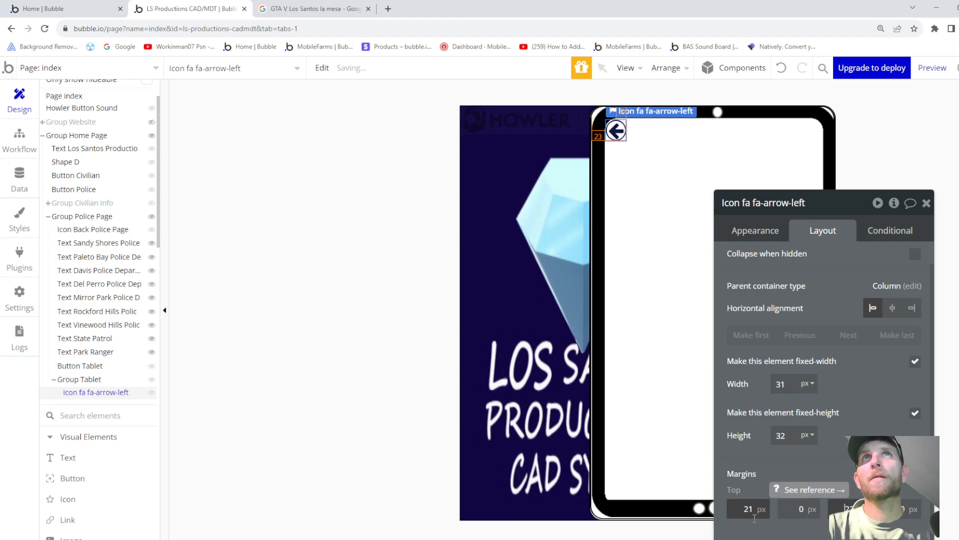
key("Down")
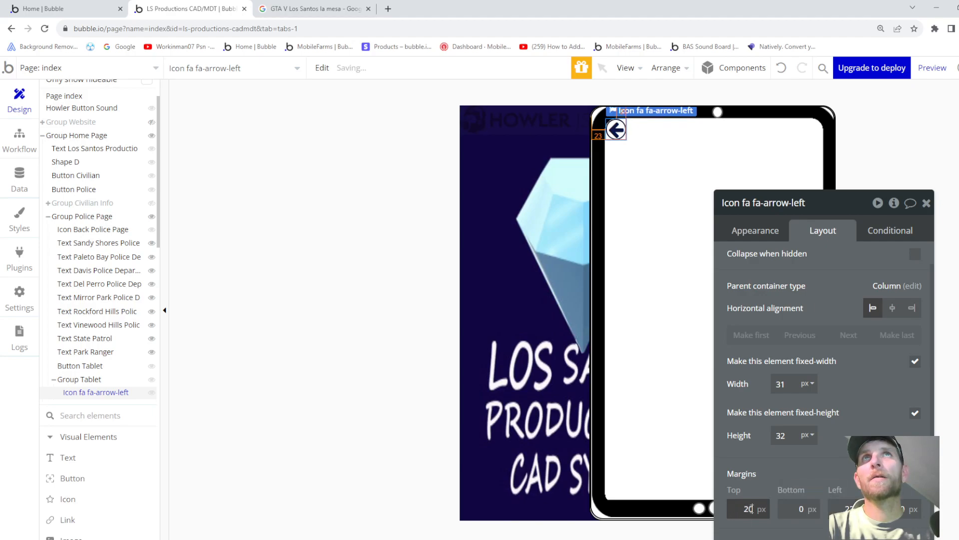
- Rename the back-arrow icon to Icon Back Tablet
left_click(662, 282)
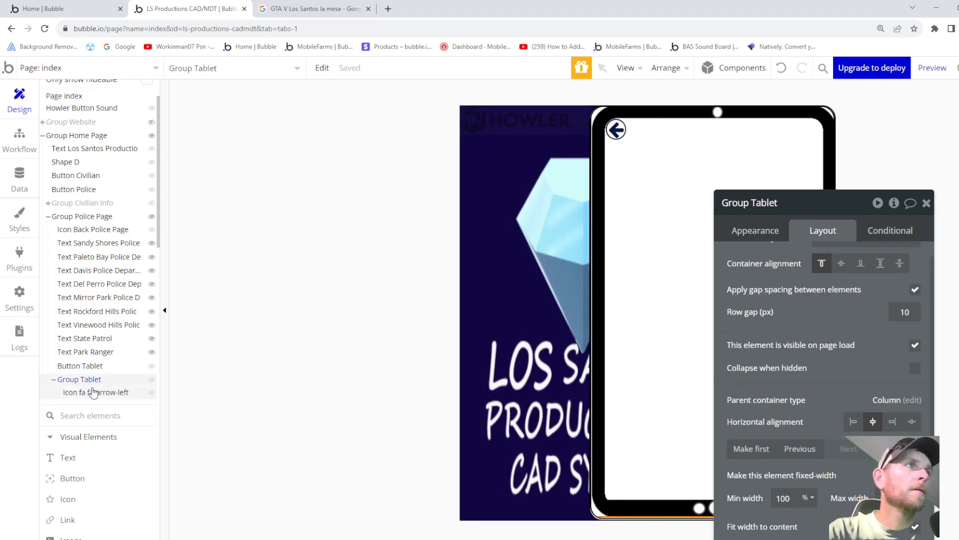
left_click(107, 397)
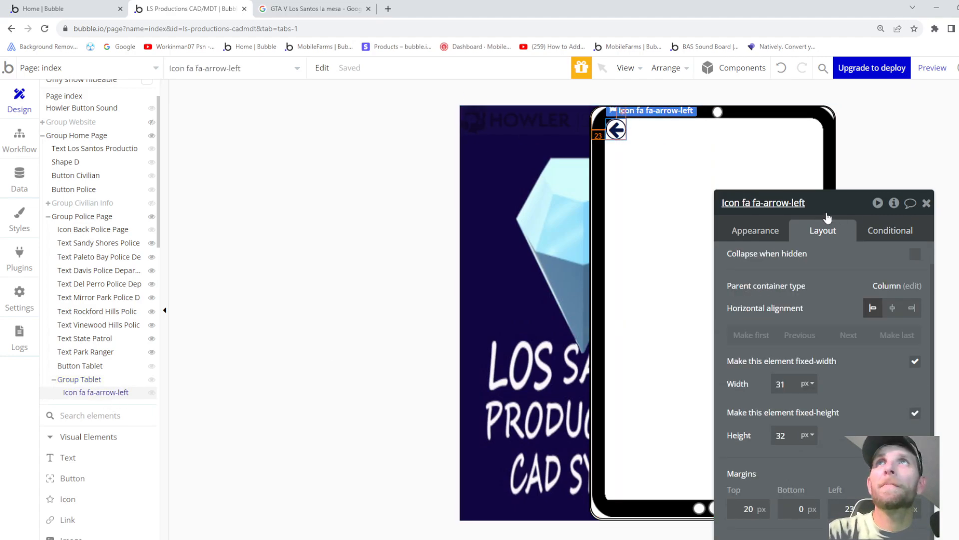
left_click_drag(829, 203, 751, 206)
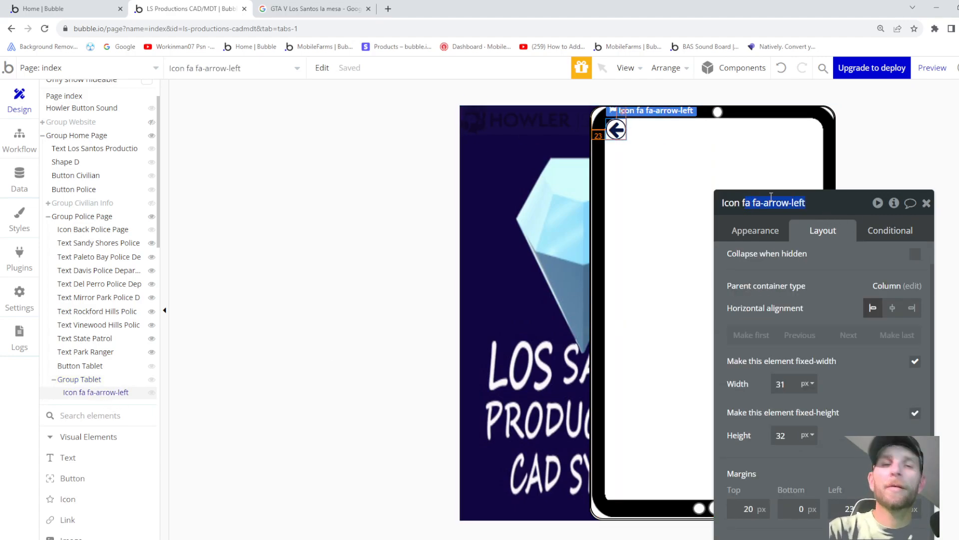
key("BackSpace")
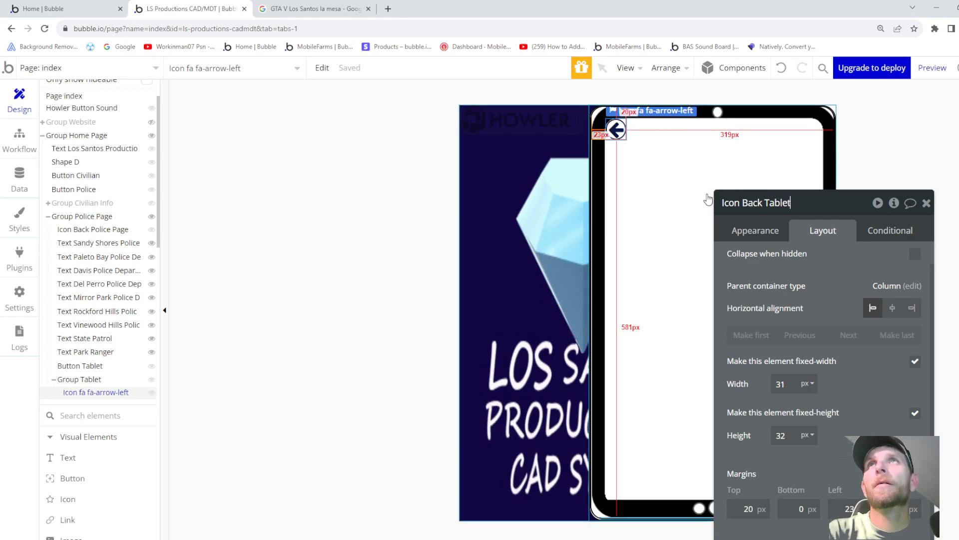
left_click(664, 184)
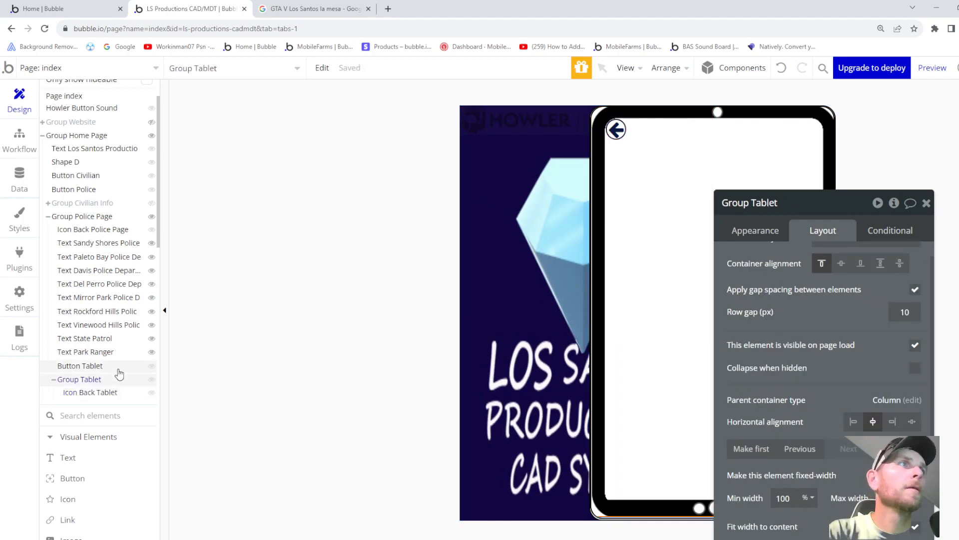
- Draw a new text input across the top of Group Tablet, under the back arrow
left_click(70, 457)
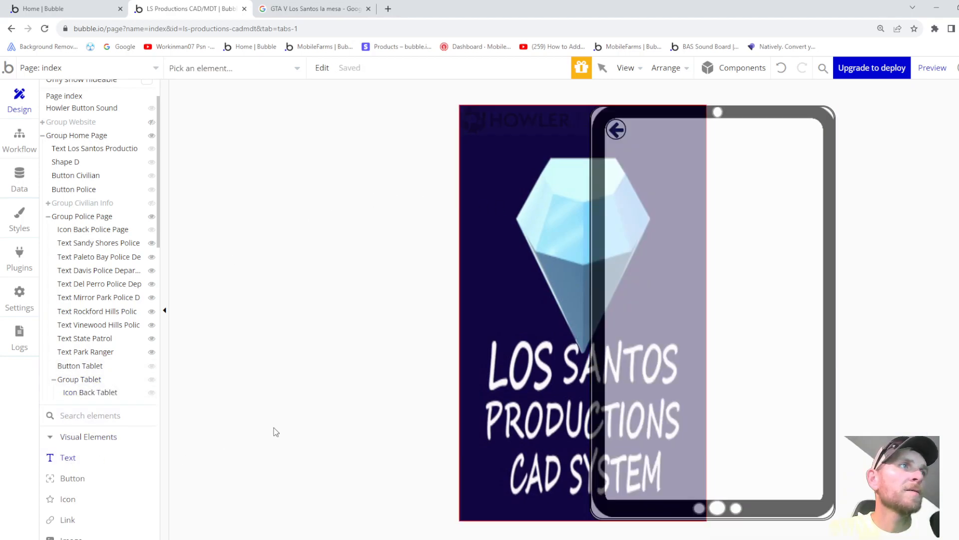
scroll(92, 428, "down", 3)
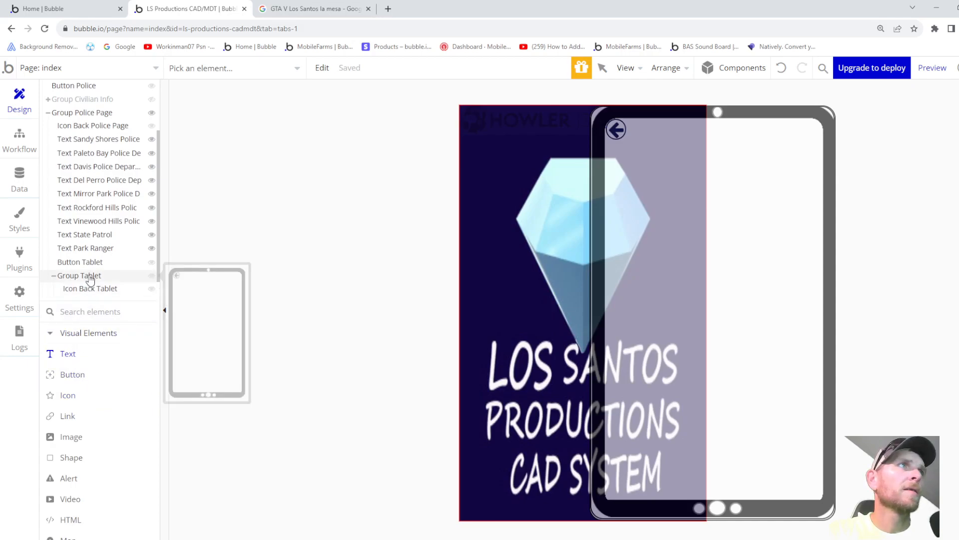
scroll(79, 389, "down", 6)
scroll(86, 405, "down", 8)
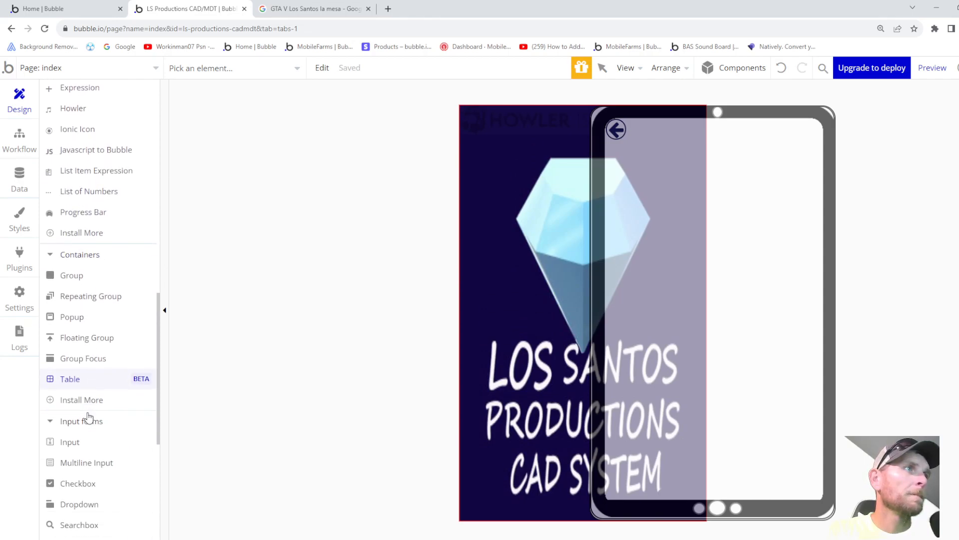
scroll(74, 268, "up", 13)
scroll(77, 260, "up", 6)
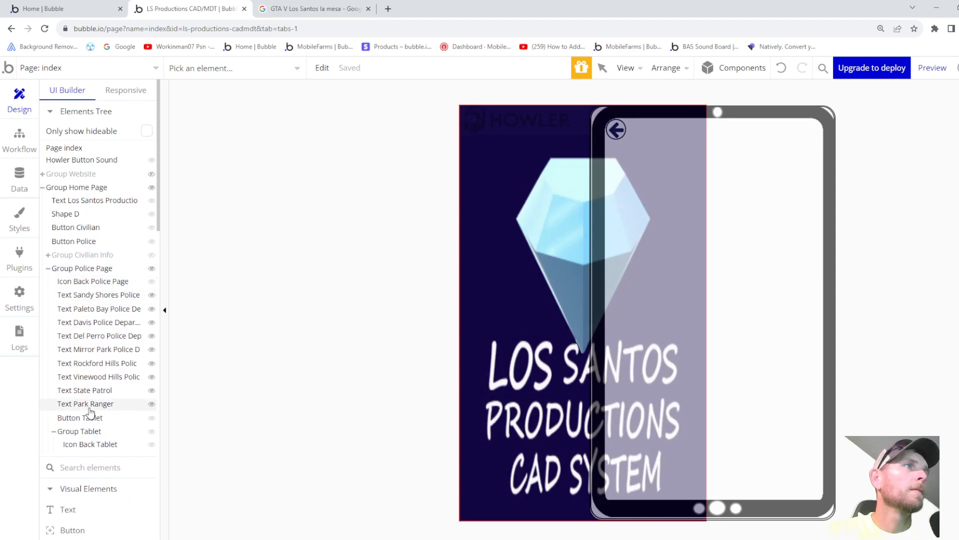
left_click(82, 431)
left_click_drag(641, 183, 789, 191)
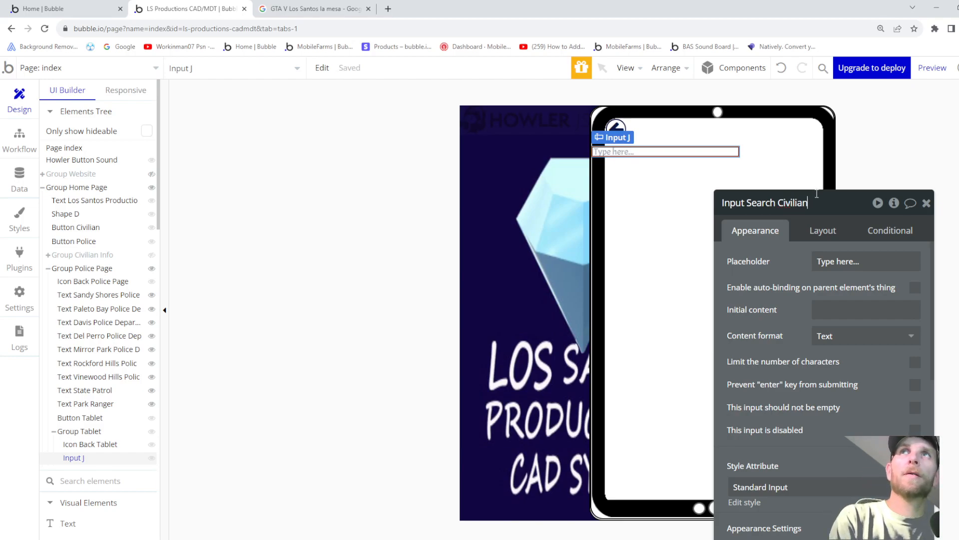
- Name the new input Input Search Civilian and keep its content format as Text
scroll(817, 309, "down", 1)
scroll(818, 315, "up", 1)
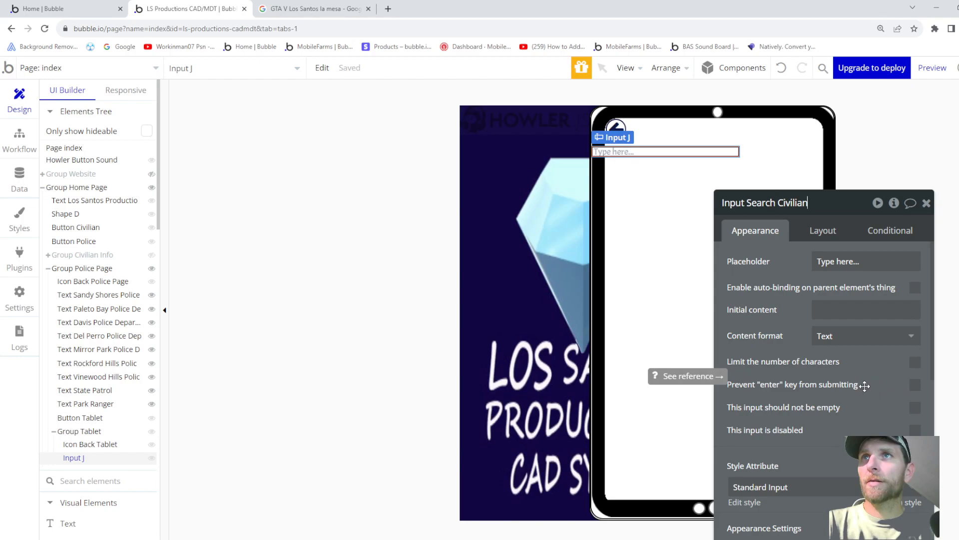
scroll(881, 410, "down", 2)
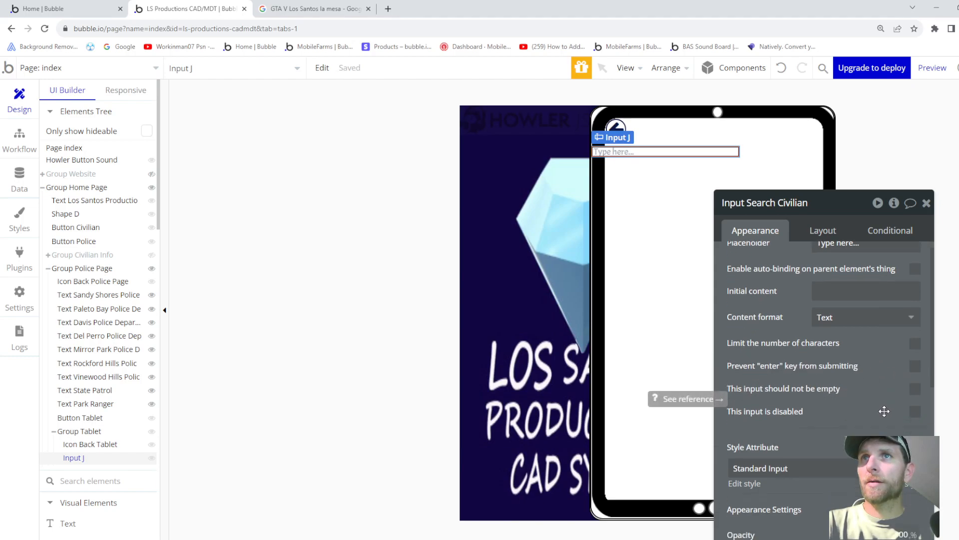
scroll(803, 417, "down", 7)
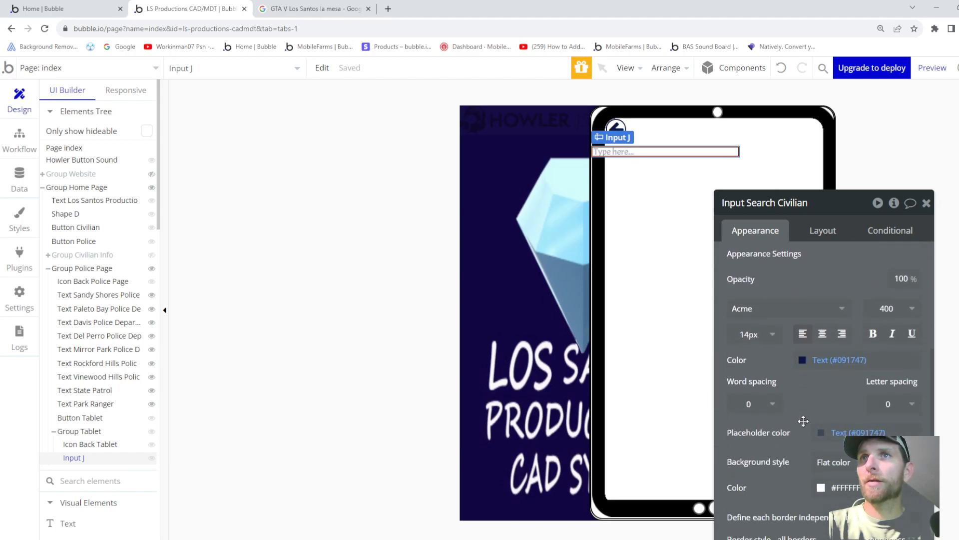
scroll(813, 421, "down", 2)
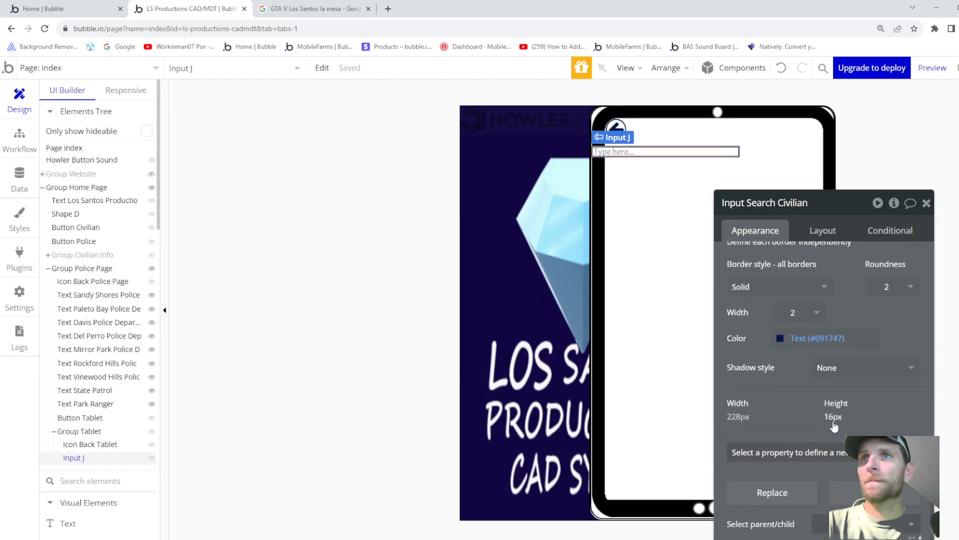
scroll(833, 425, "up", 8)
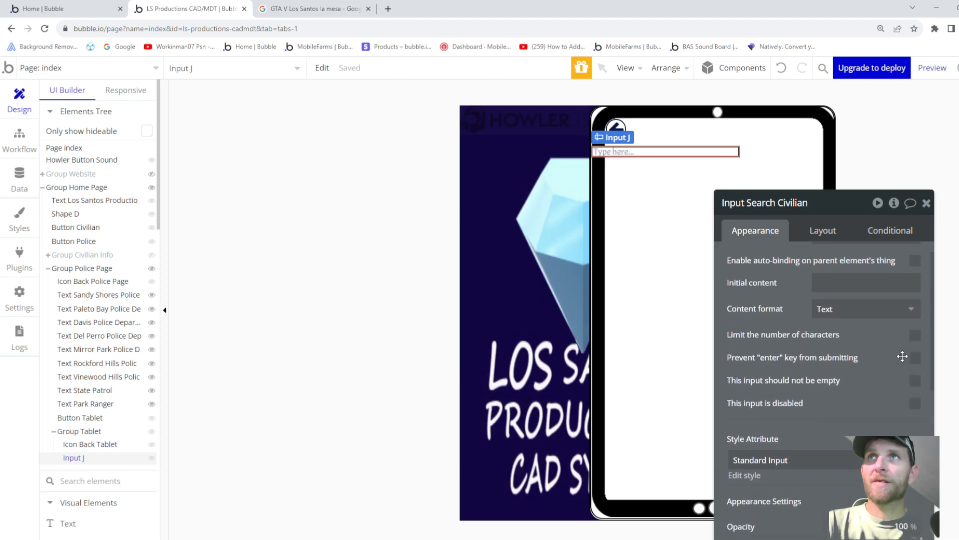
scroll(902, 354, "up", 1)
left_click(850, 337)
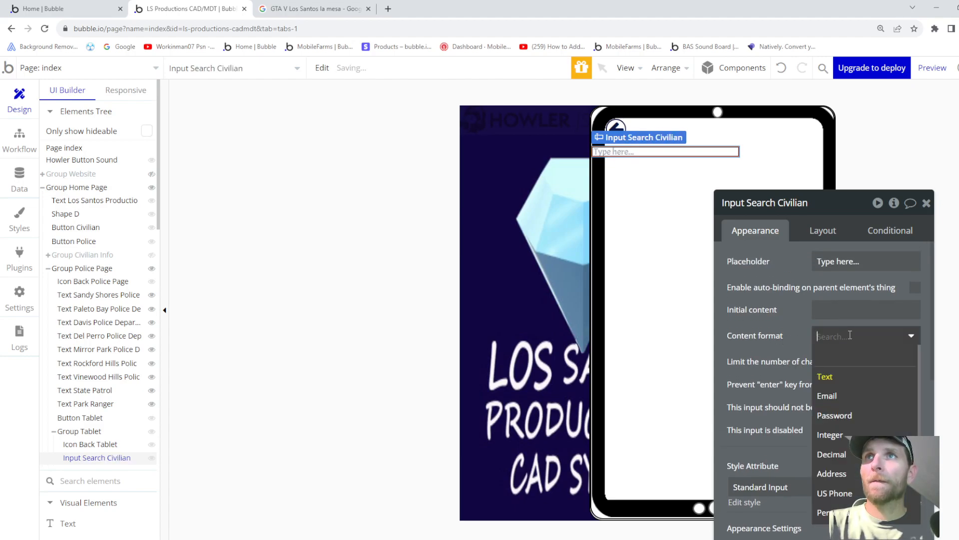
scroll(857, 425, "down", 2)
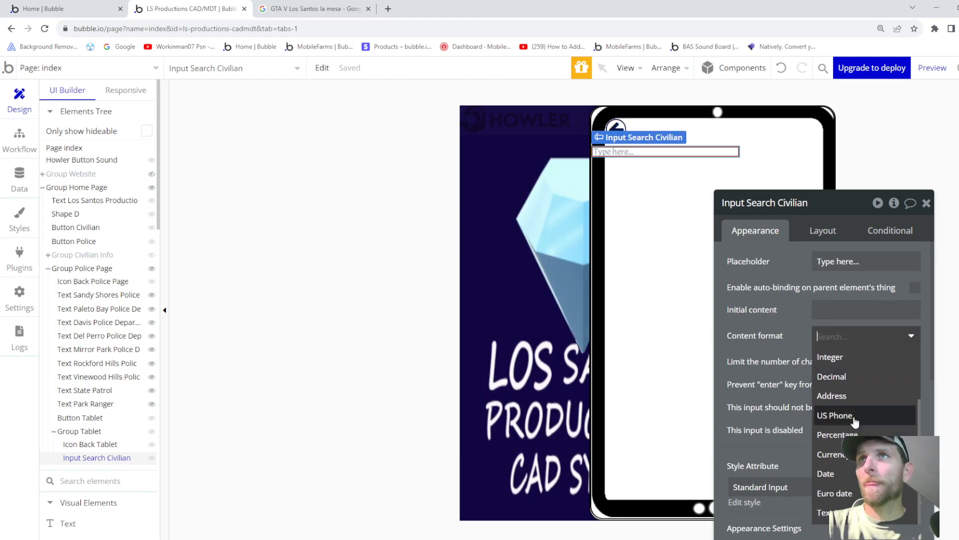
scroll(854, 421, "up", 2)
left_click(779, 330)
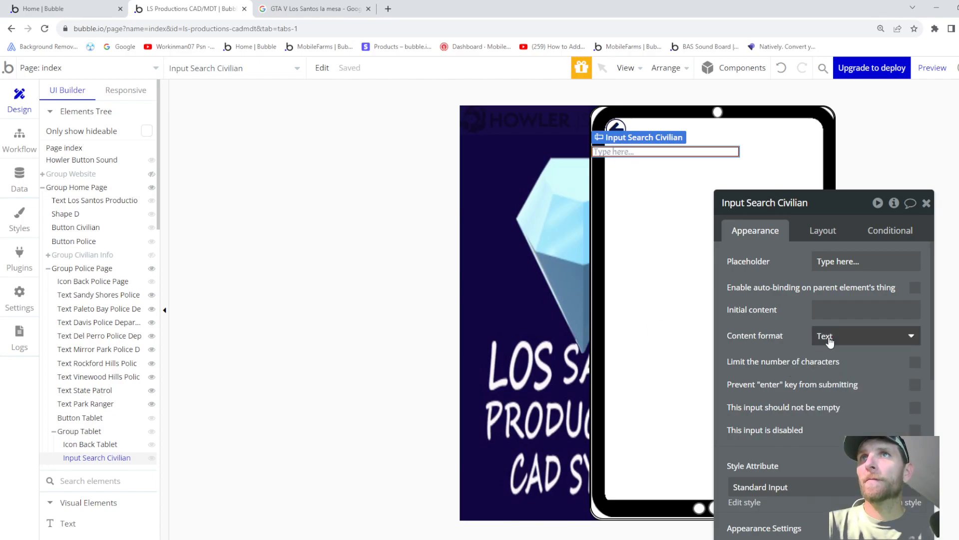
left_click(833, 234)
- Centre Input Search Civilian horizontally and size it 250 px wide by 25 px tall
left_click(893, 331)
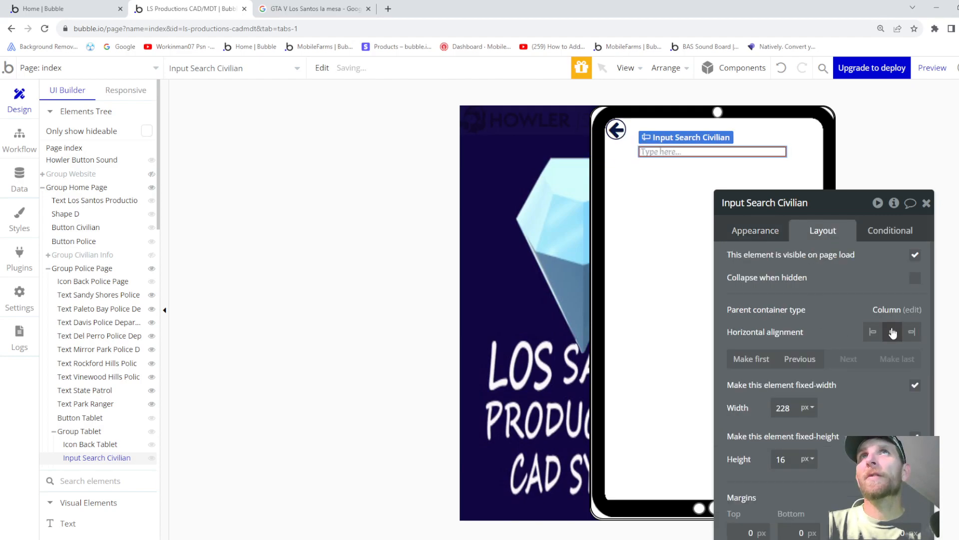
scroll(772, 394, "down", 1)
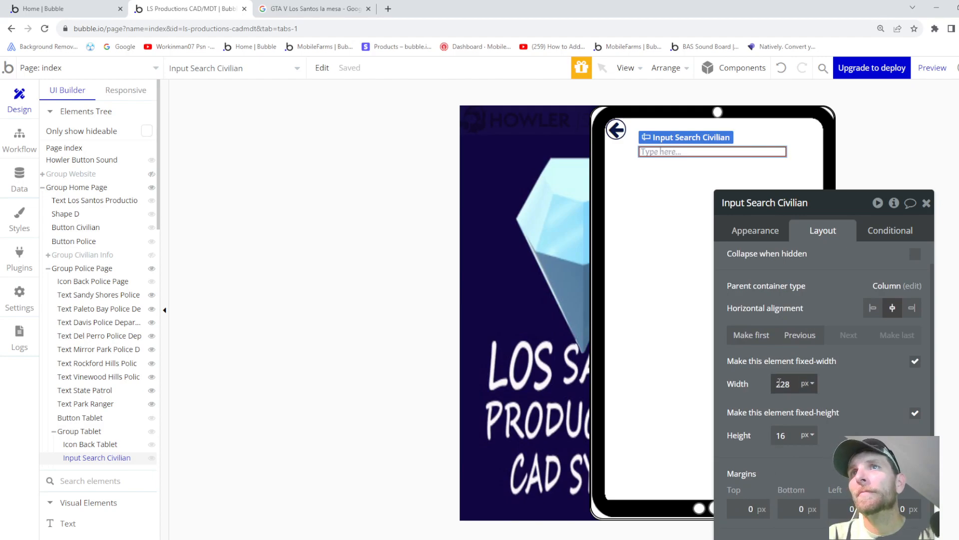
left_click(778, 382)
key("Up")
key("Up")
key("Up")
key("Up")
key("Up")
key("Up")
key("Up")
key("Up")
key("Up")
key("Up")
key("Up")
key("Up")
key("Up")
key("Up")
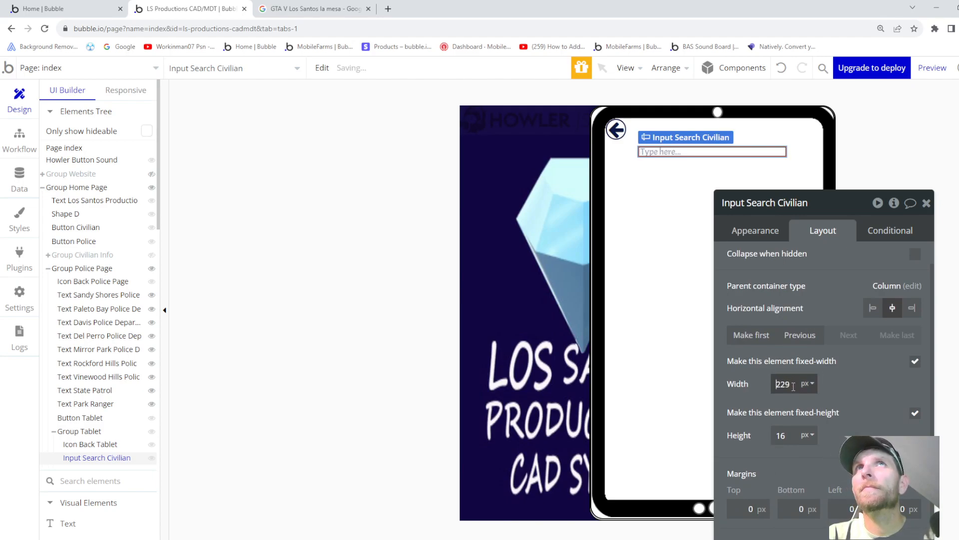
key("Up")
key("Up")
key("Up")
key("Up")
key("Up")
key("Up")
key("Up")
key("Up")
key("Up")
key("Up")
key("Up")
key("Up")
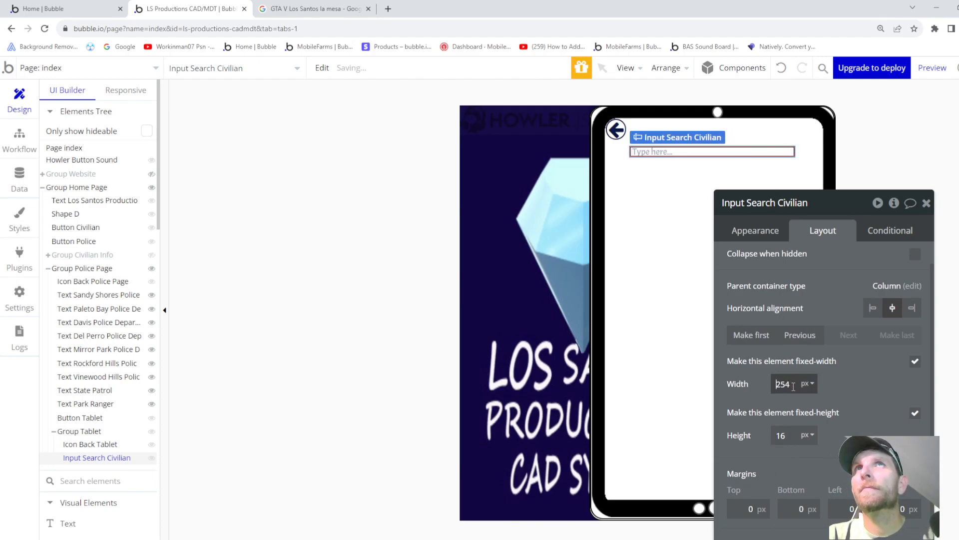
left_click(787, 436)
key("Up")
key("Up")
key("Up")
key("Up")
key("Up")
key("Up")
key("Up")
key("Up")
key("Up")
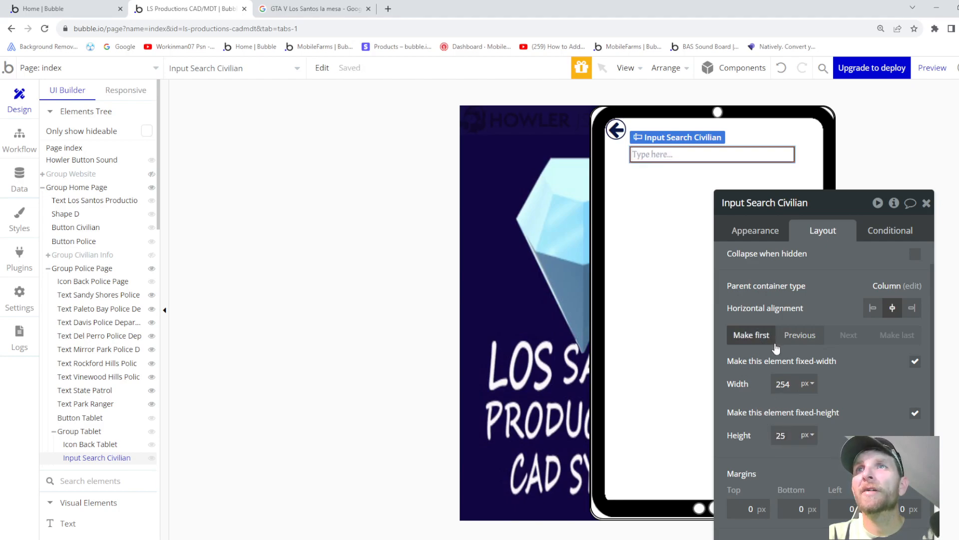
left_click(798, 384)
key("Down")
key("Down")
key("Down")
key("Down")
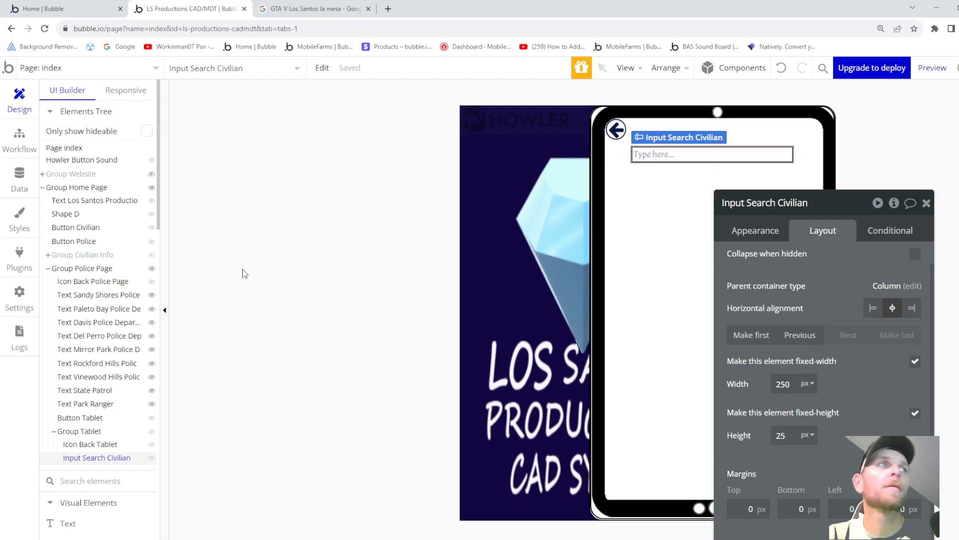
- Set the back arrow's bottom margin to -40 so the search input sits level beside it
left_click(623, 139)
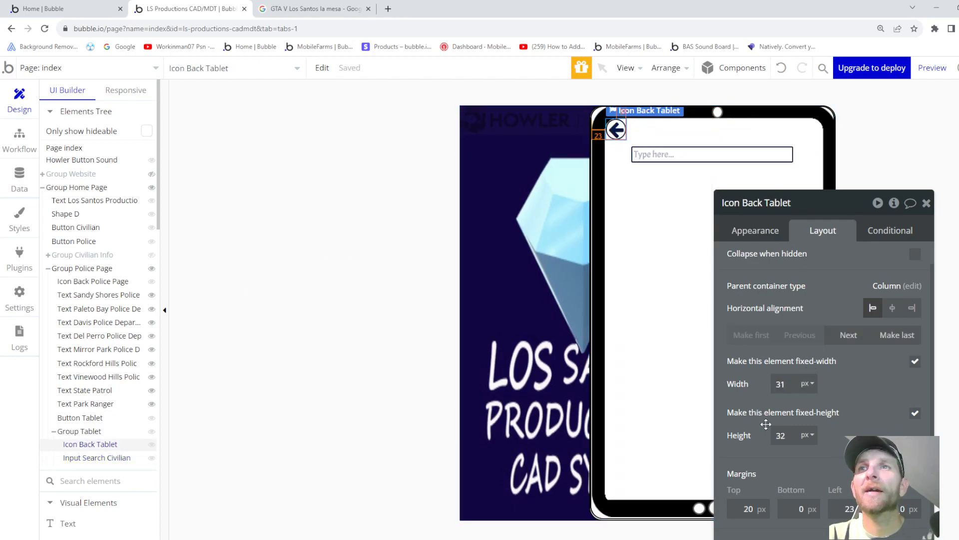
key("Down")
key("Down")
key("Down")
key("Down")
key("Down")
key("Down")
key("Down")
key("Down")
key("Down")
key("Down")
key("Down")
key("Down")
key("Down")
key("Down")
key("Down")
key("Down")
key("Down")
key("Down")
key("Down")
key("Down")
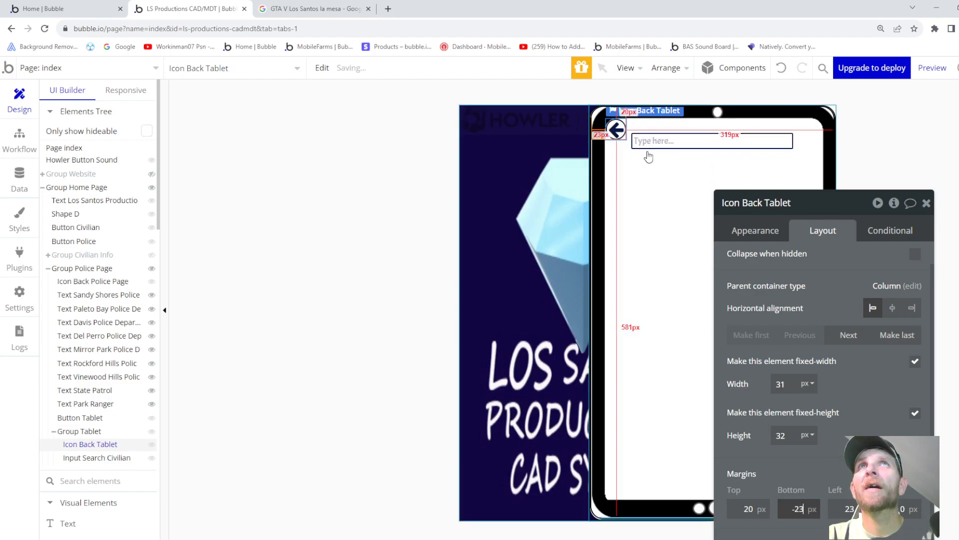
key("Down")
key("Down")
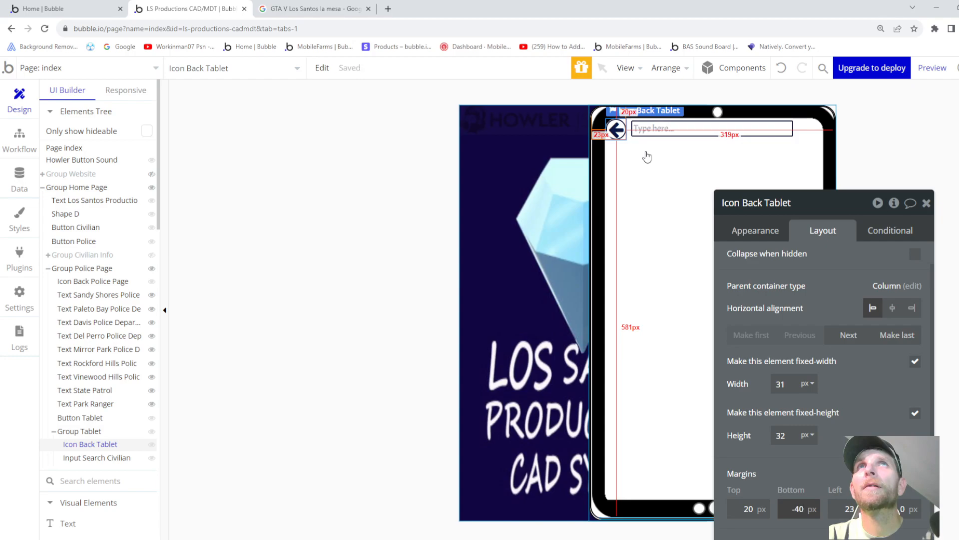
left_click(647, 157)
left_click(658, 131)
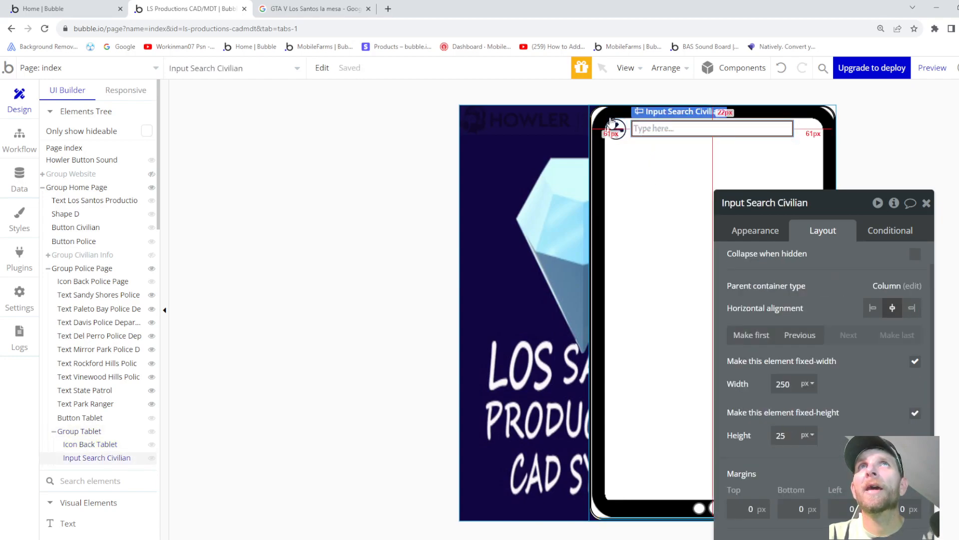
left_click(644, 216)
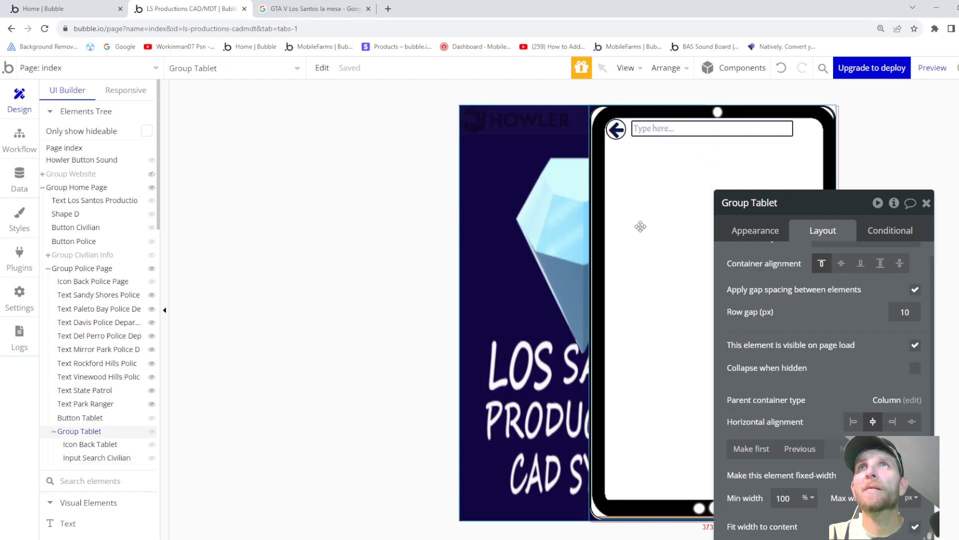
- Set Group Tablet's data source to Input Search Civilian's value
left_click(764, 230)
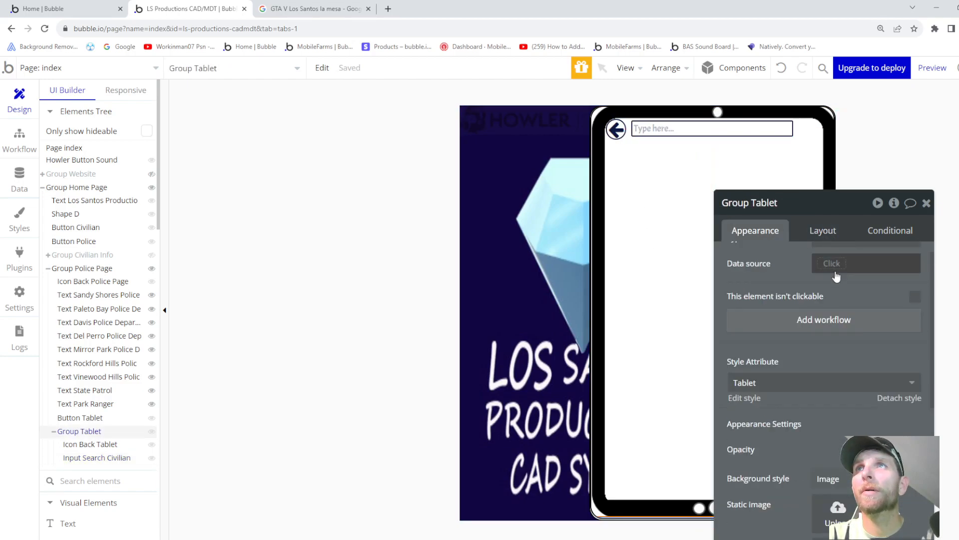
scroll(843, 270, "up", 1)
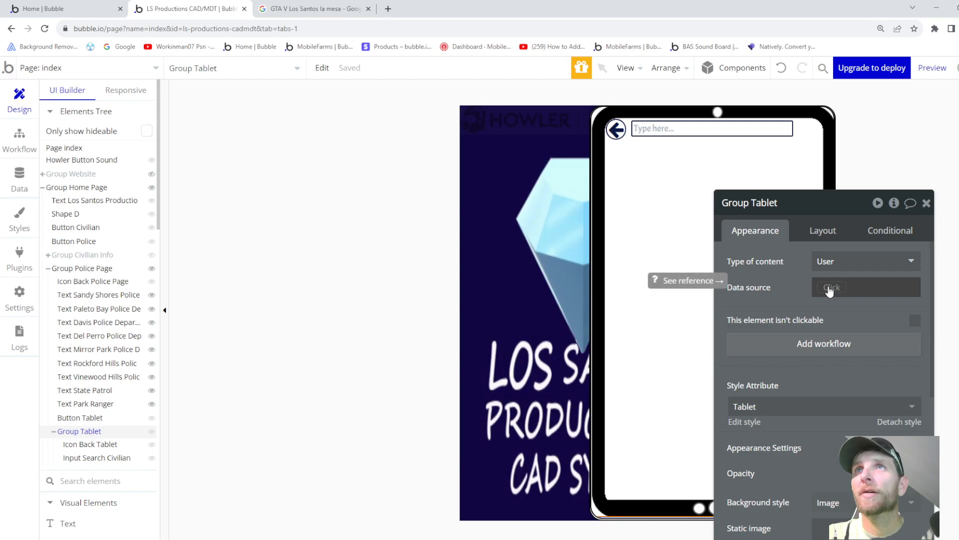
left_click(830, 289)
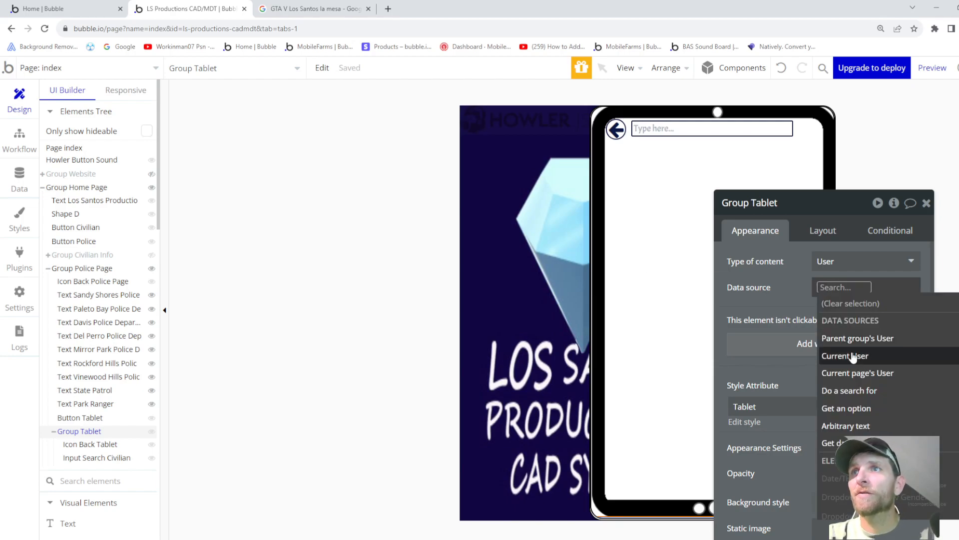
scroll(864, 369, "down", 3)
scroll(865, 380, "down", 3)
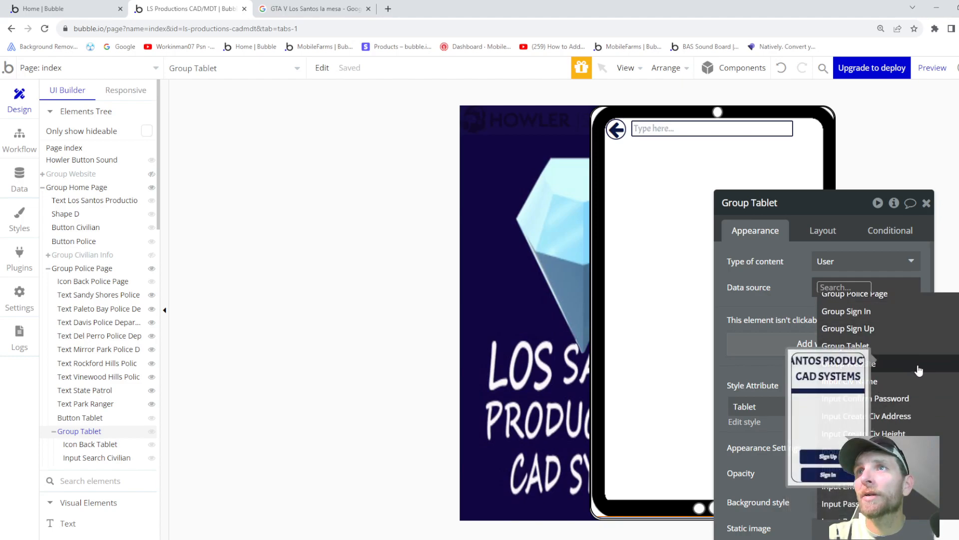
scroll(864, 433, "down", 2)
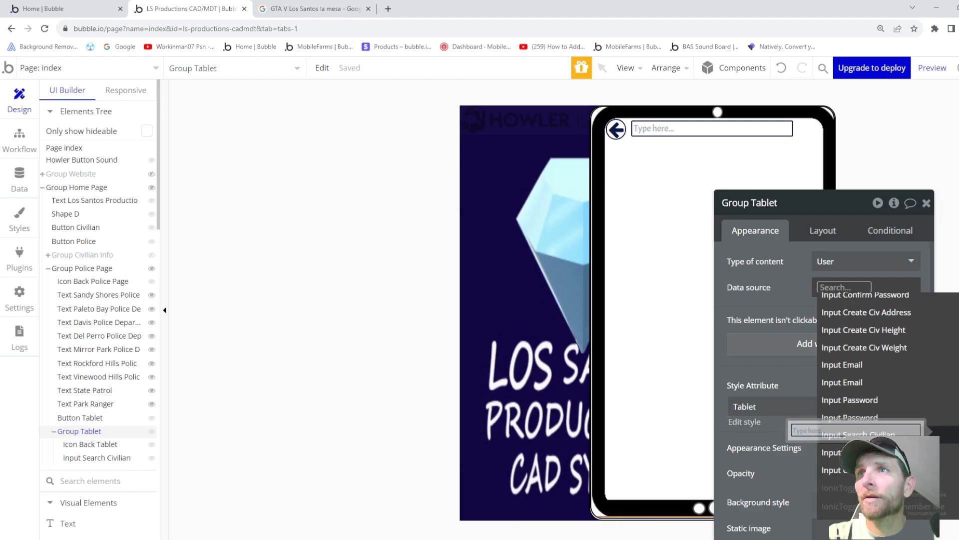
left_click(869, 435)
left_click(842, 334)
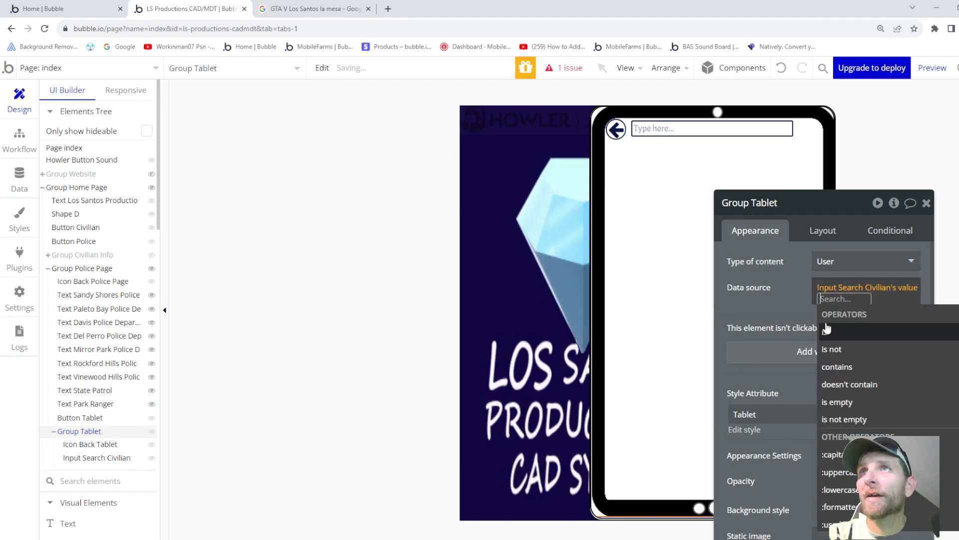
left_click(782, 297)
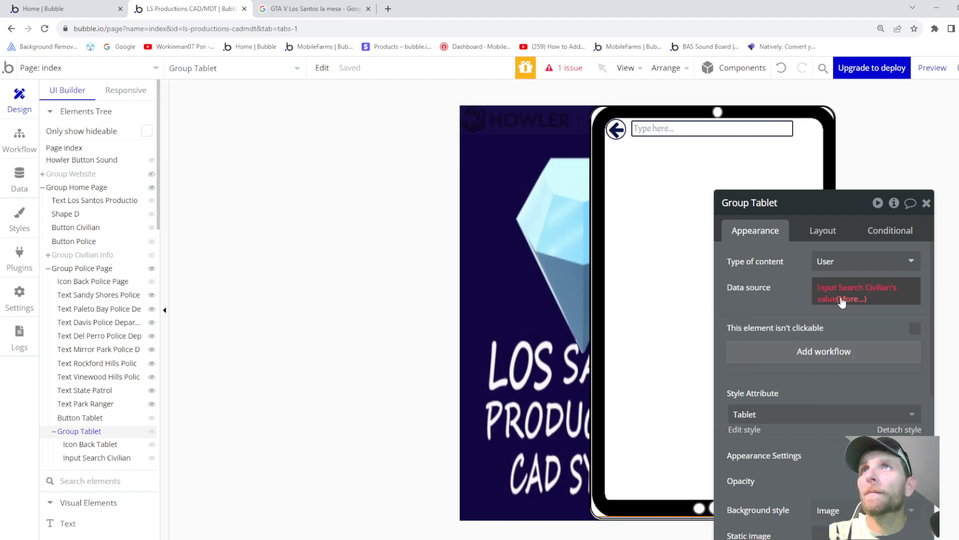
left_click(713, 131)
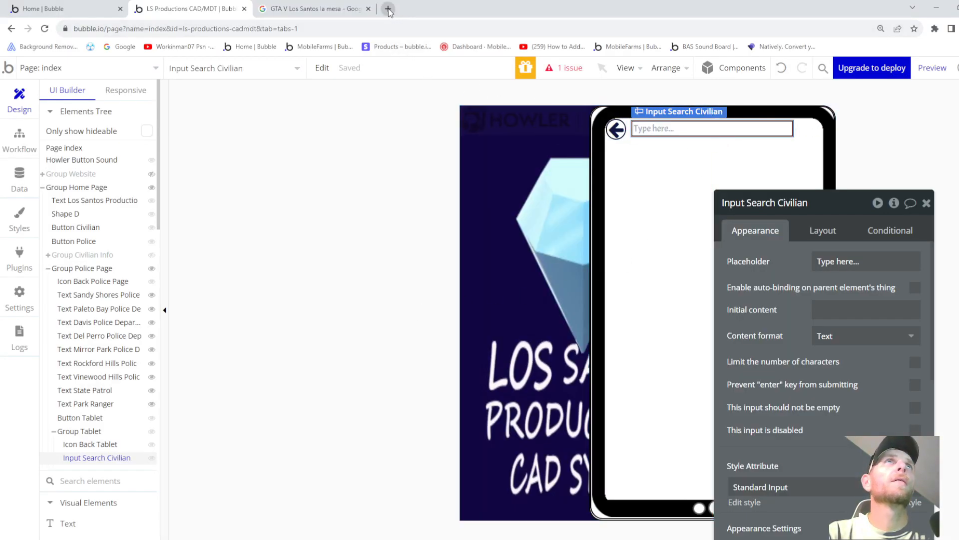
- On the Bubble home tab, dismiss the refresh alerts, reload the Apps page and close the details panel
left_click(75, 11)
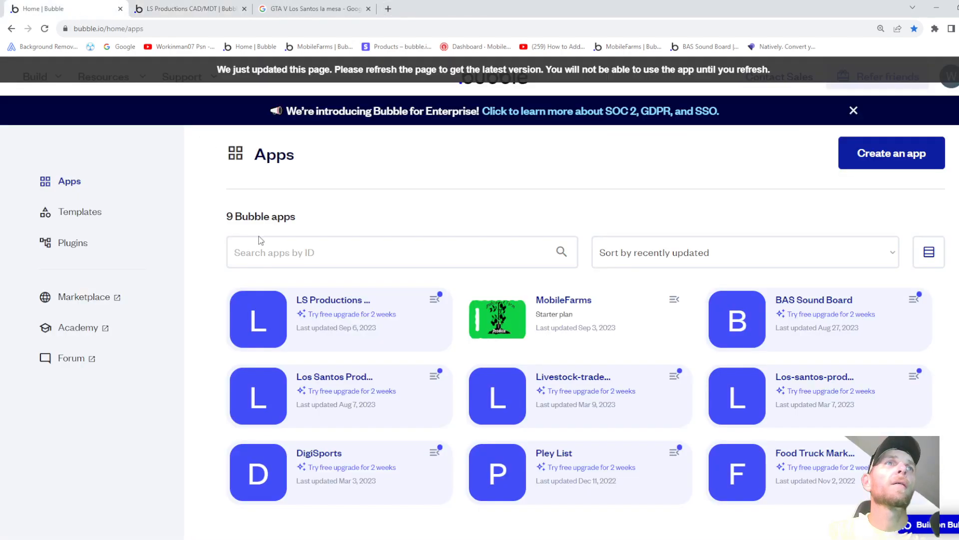
left_click(333, 381)
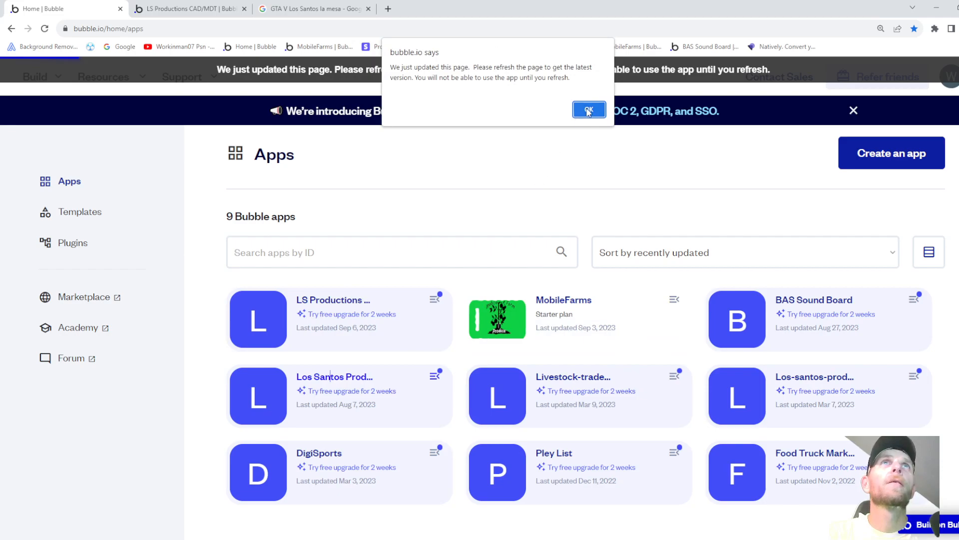
left_click(590, 110)
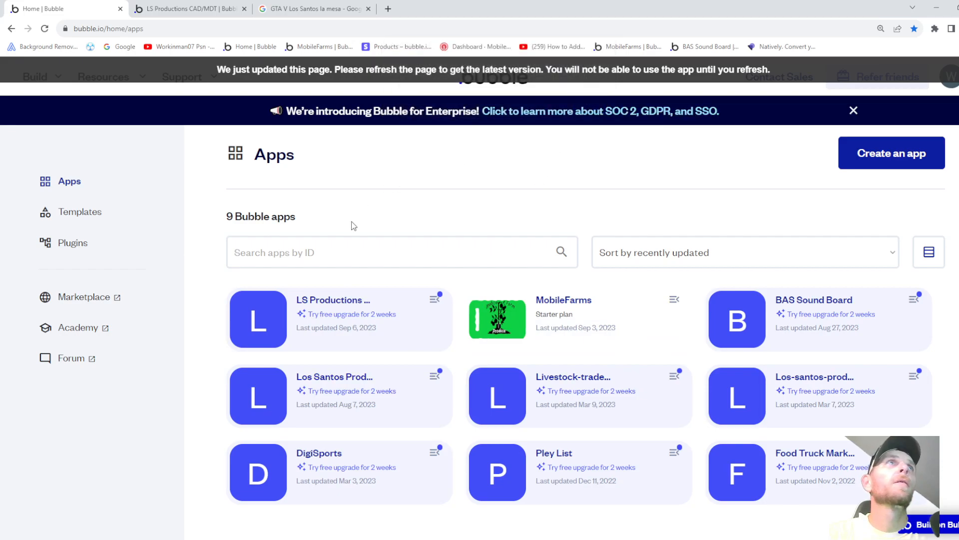
left_click(344, 391)
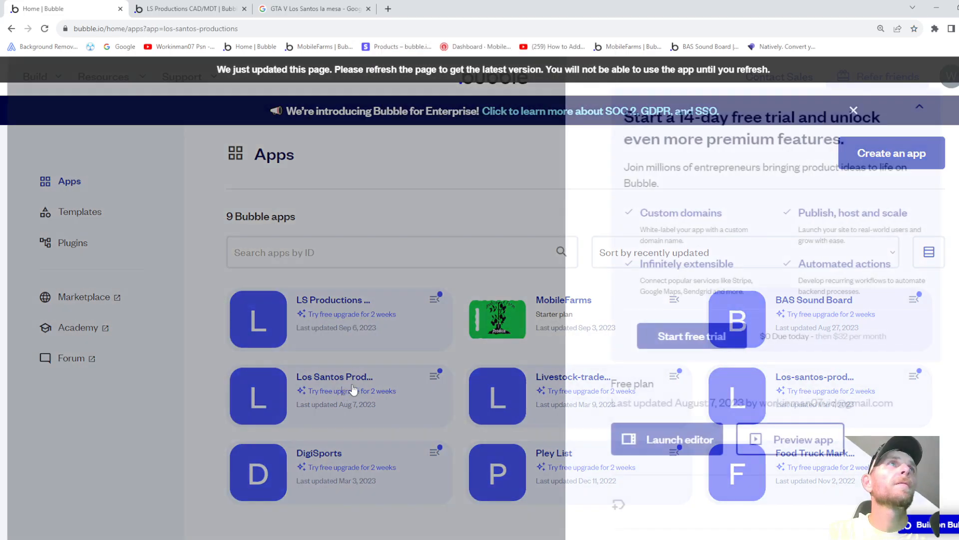
left_click(650, 439)
left_click(590, 109)
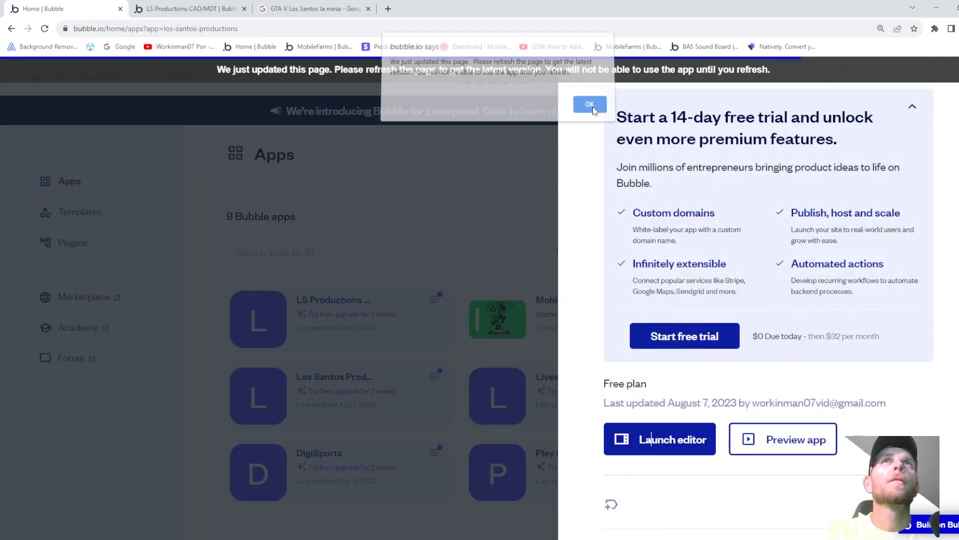
left_click(44, 29)
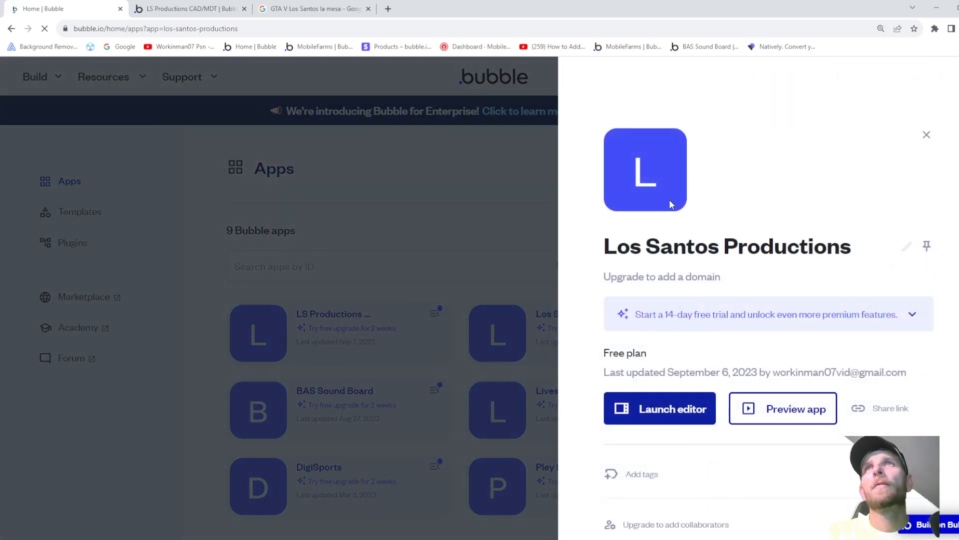
left_click(927, 137)
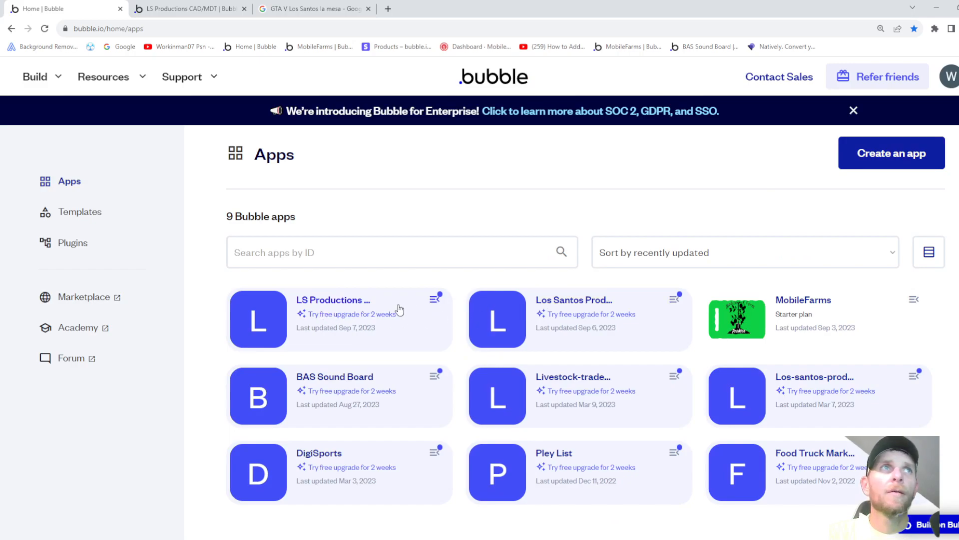
- Open the Los Santos Productions editor on its sspd page
left_click(584, 302)
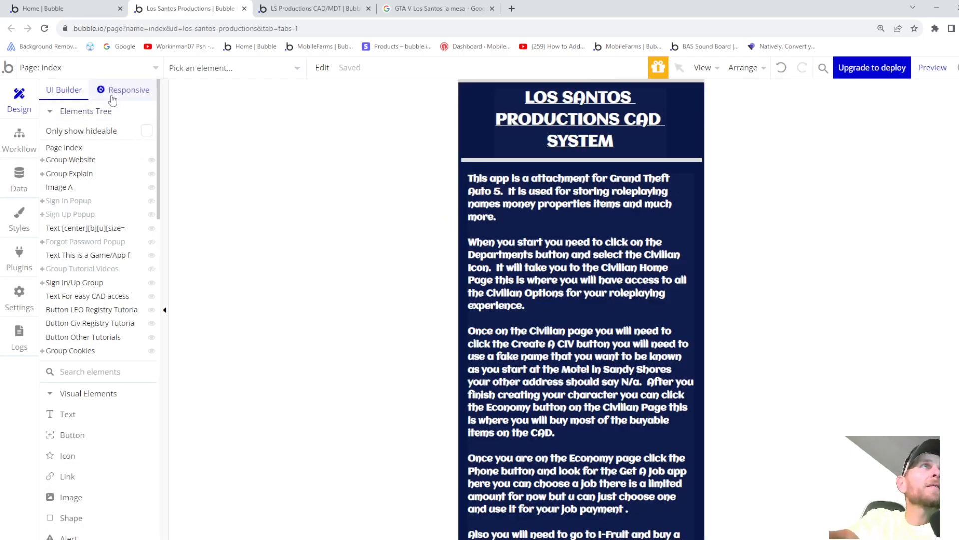
left_click(119, 70)
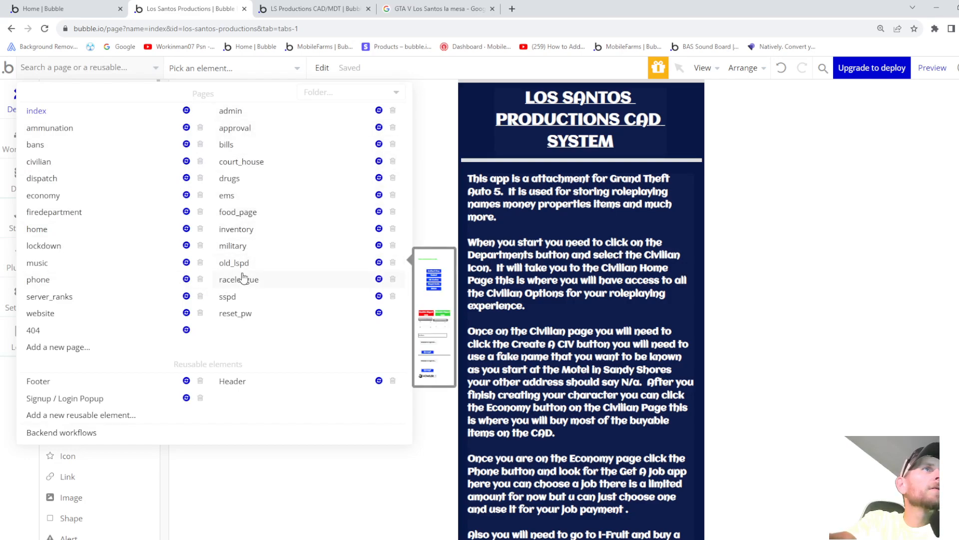
left_click(237, 297)
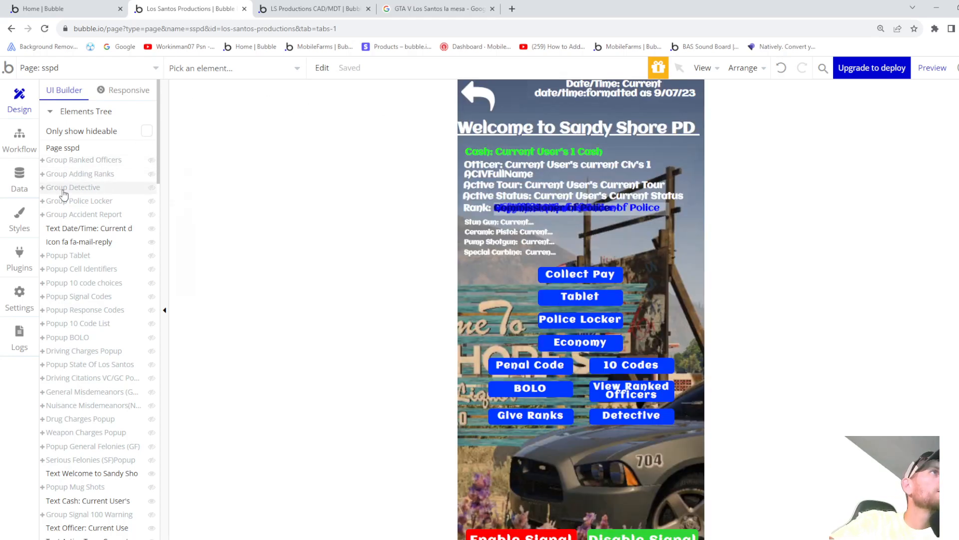
- Review Group Name Search inside the Tablet popup, then return to the LS Productions CAD/MDT tab
left_click(68, 256)
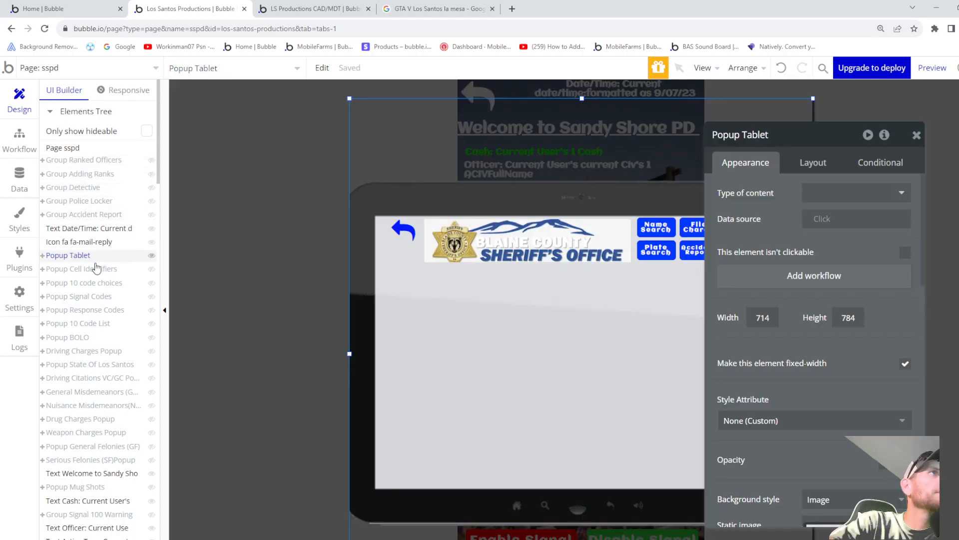
left_click_drag(870, 142, 957, 122)
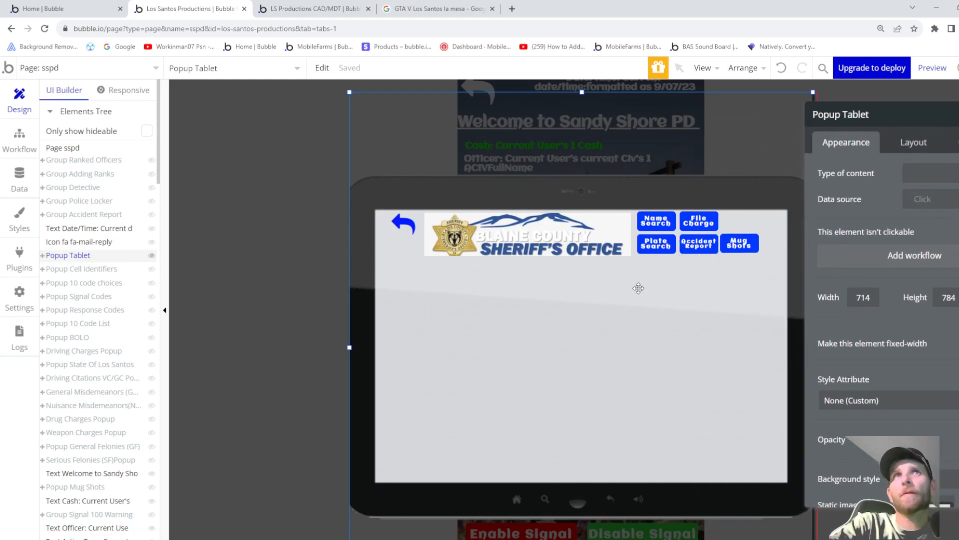
left_click(42, 255)
scroll(119, 278, "down", 1)
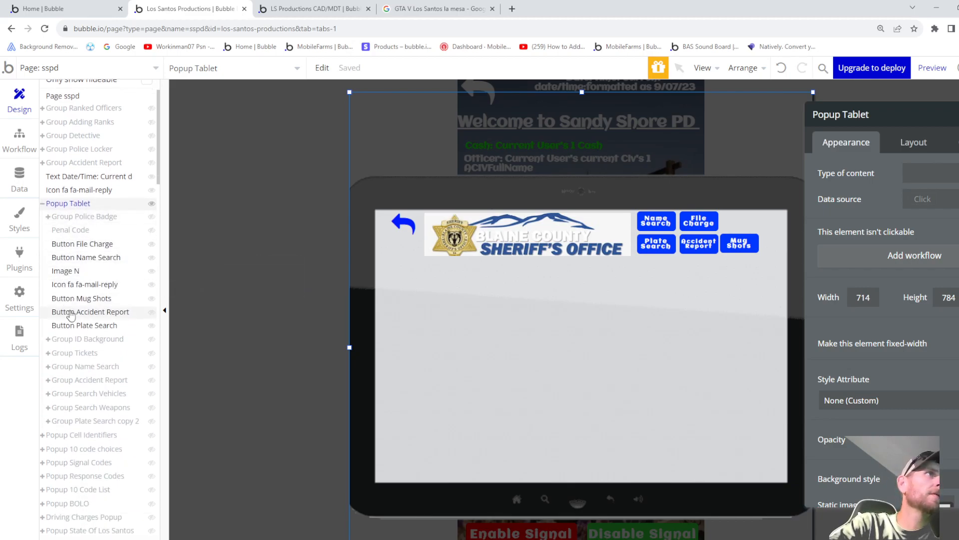
scroll(80, 270, "down", 1)
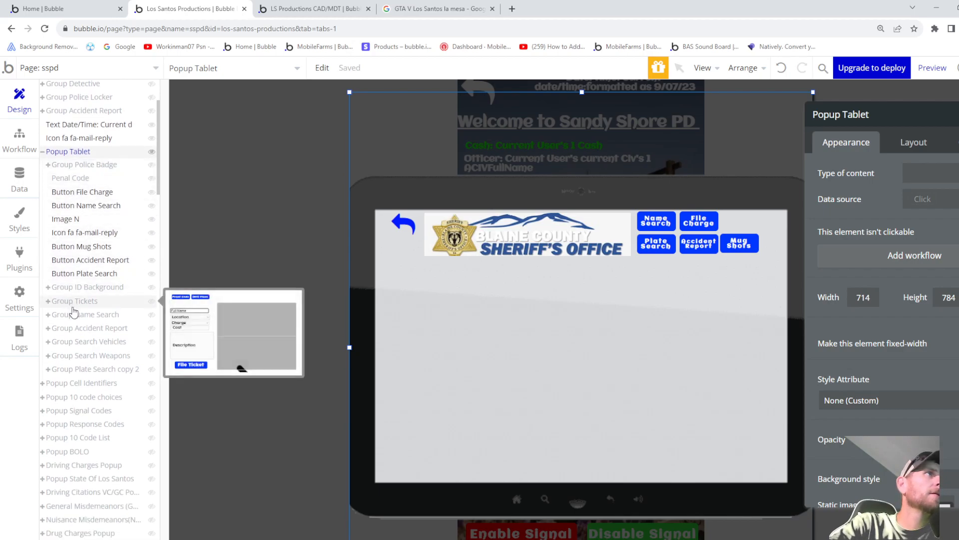
mouse_move(74, 315)
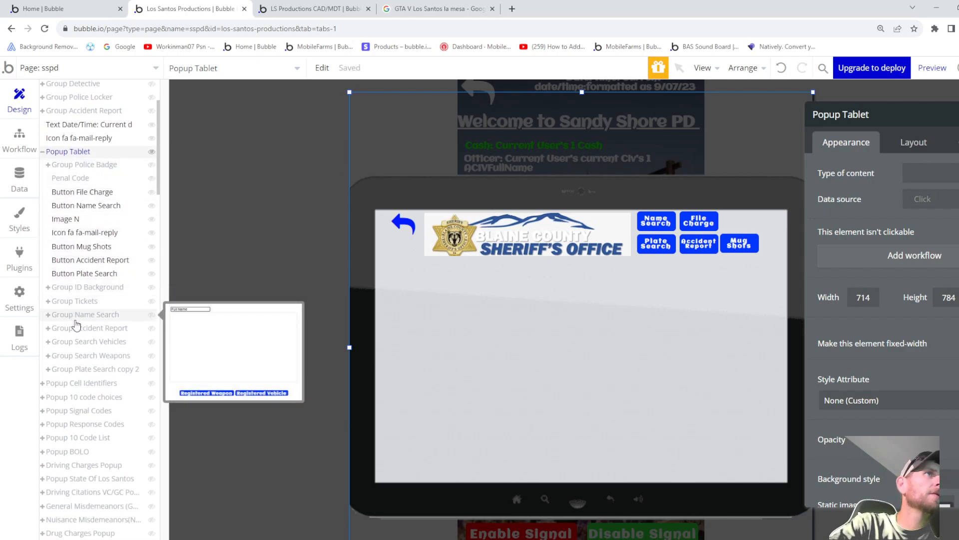
left_click(78, 316)
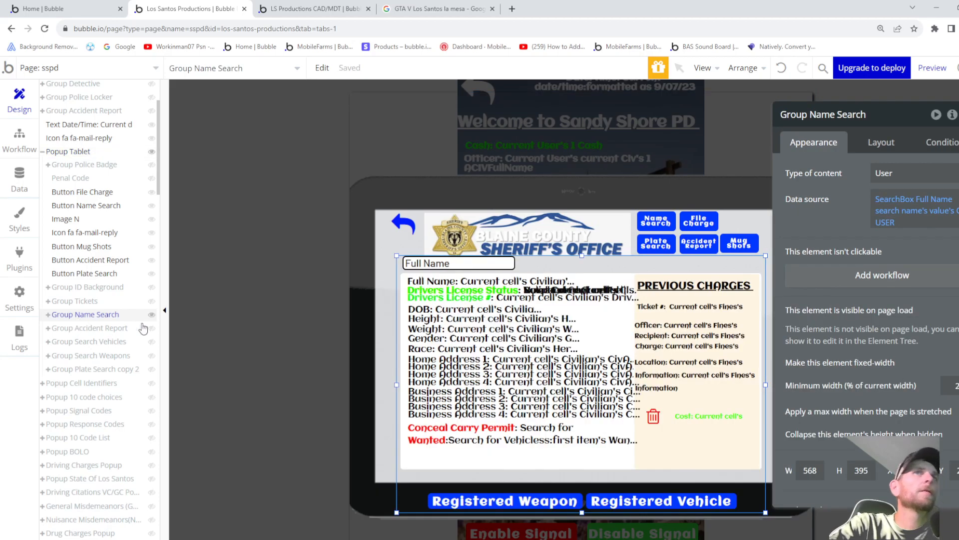
mouse_move(896, 206)
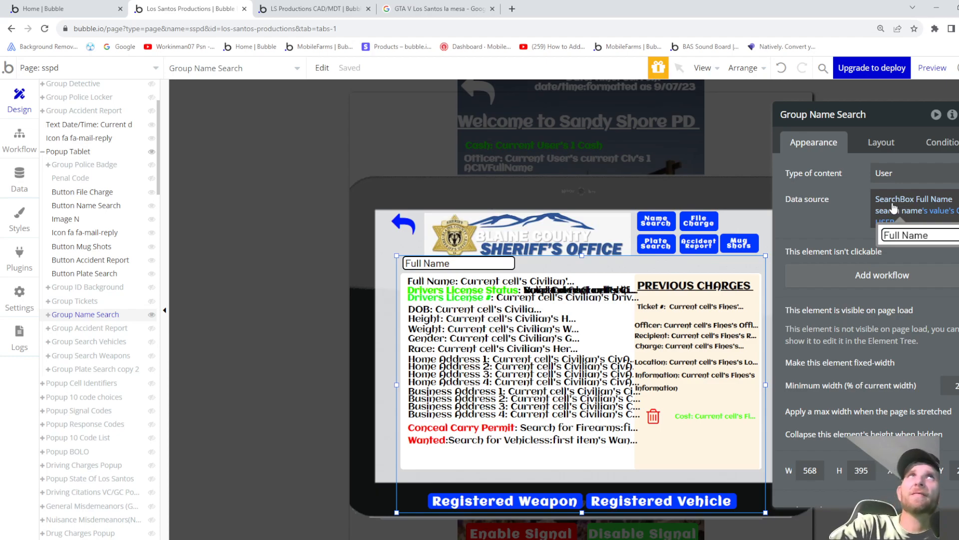
left_click(315, 8)
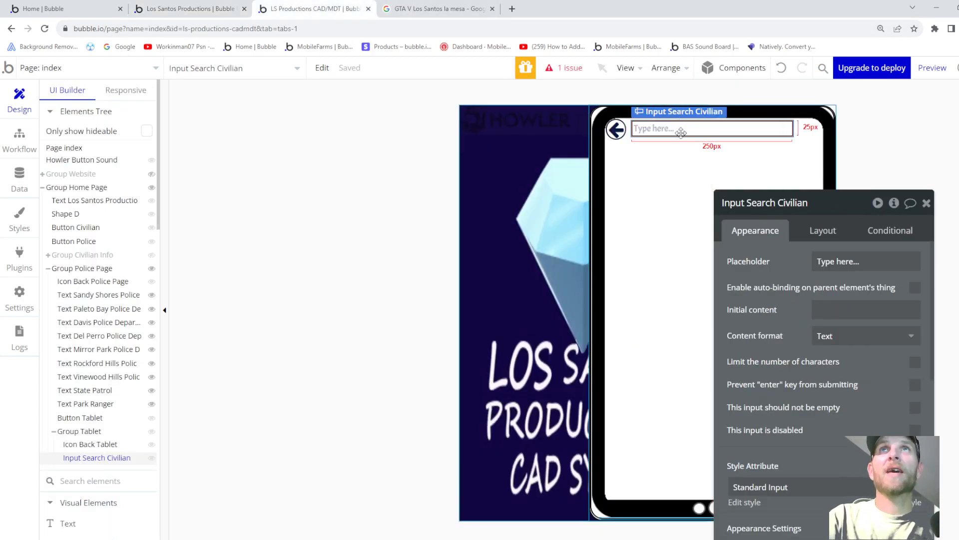
- Replace Input Search Civilian with a SearchBox drawn at the top of Group Tablet, and start renaming it
key("Delete")
scroll(125, 294, "down", 2)
scroll(124, 302, "down", 8)
scroll(115, 337, "down", 6)
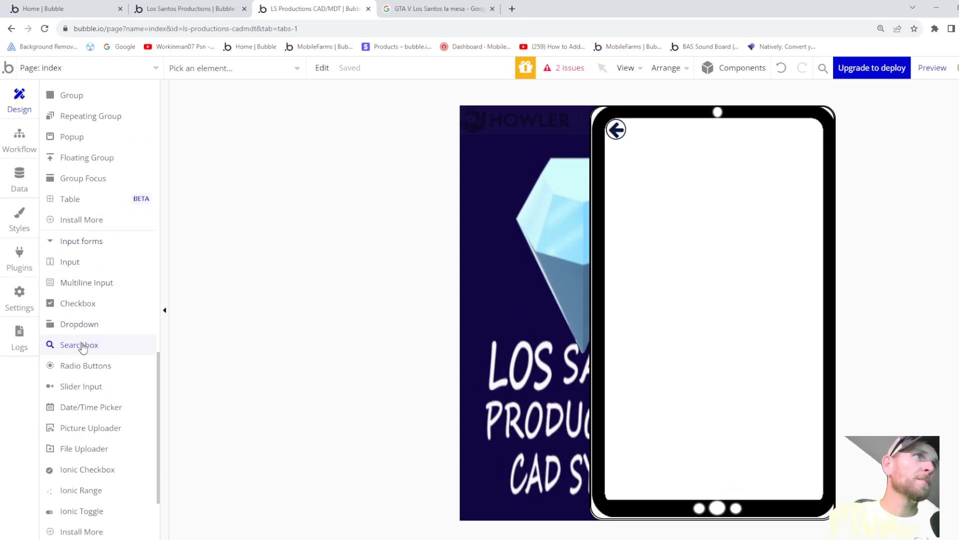
scroll(113, 190, "up", 5)
scroll(113, 190, "up", 10)
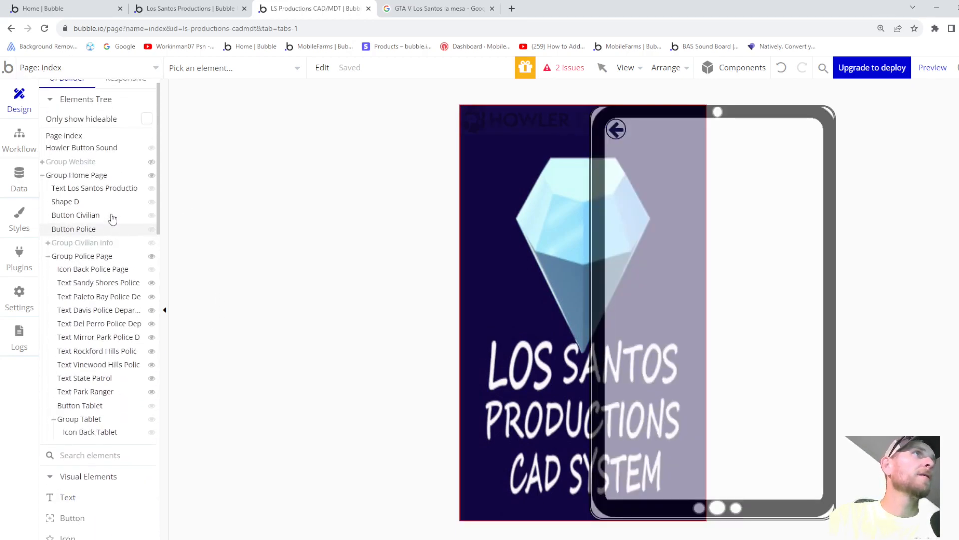
scroll(112, 218, "up", 1)
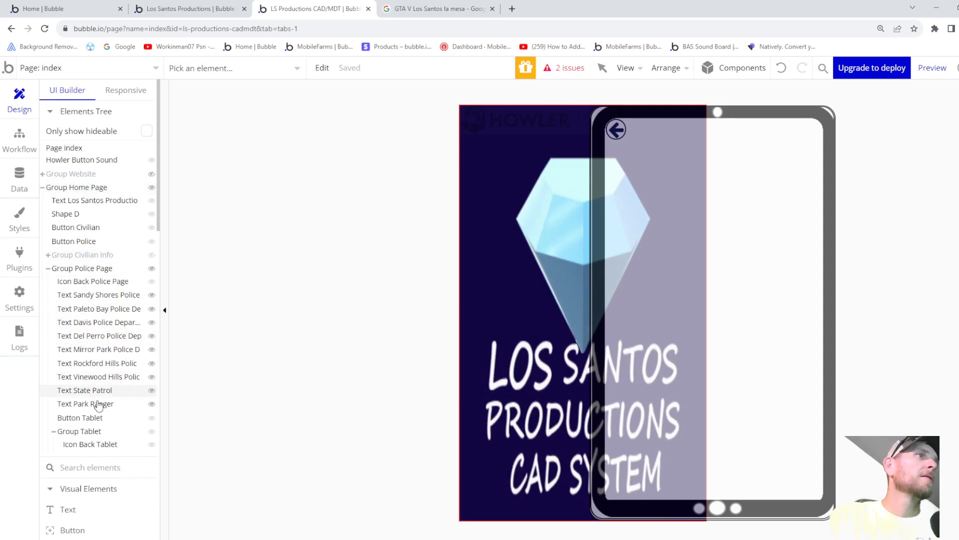
left_click(95, 431)
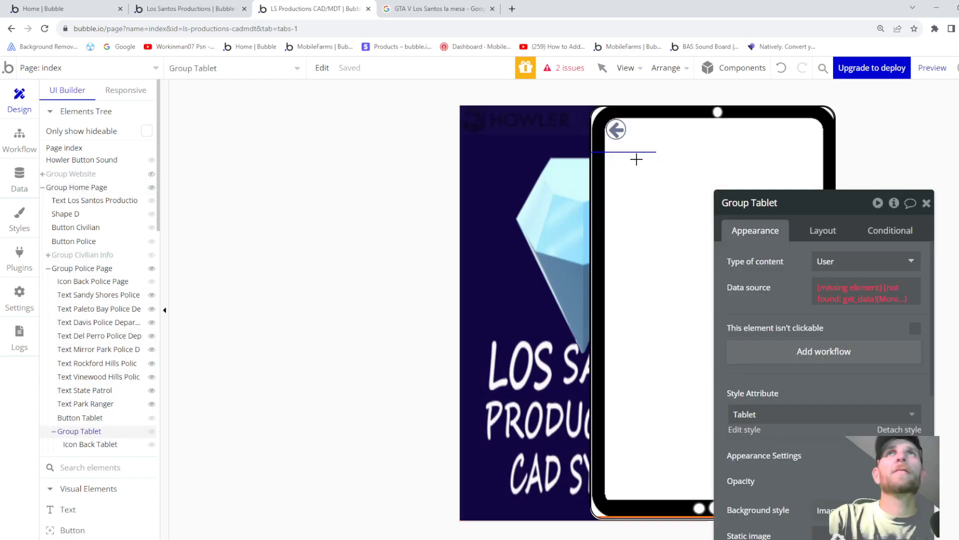
mouse_move(672, 144)
left_mouse_down()
mouse_move(781, 160)
mouse_move(807, 174)
left_mouse_up()
left_click(784, 205)
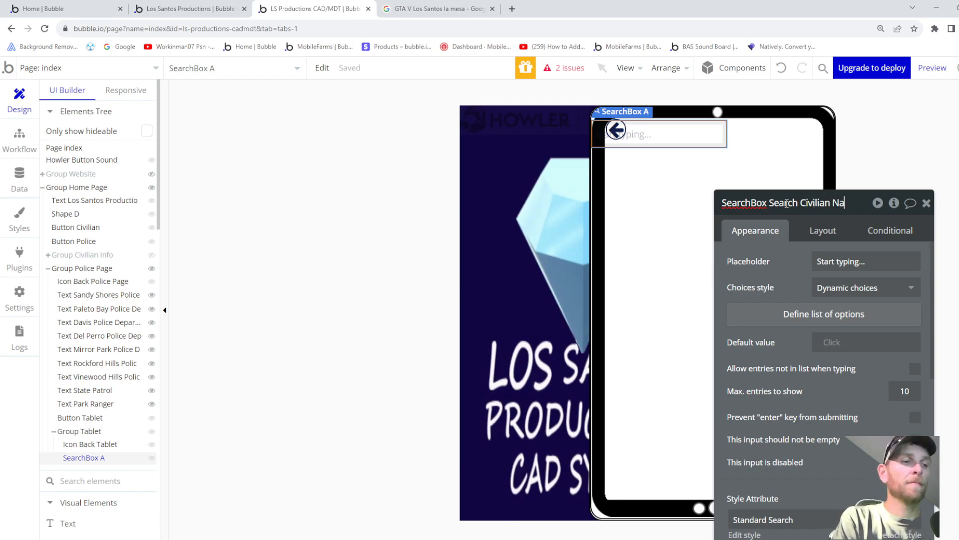
- Give the SearchBox dynamic choices drawn from Civilian records
left_click(870, 288)
left_click(795, 292)
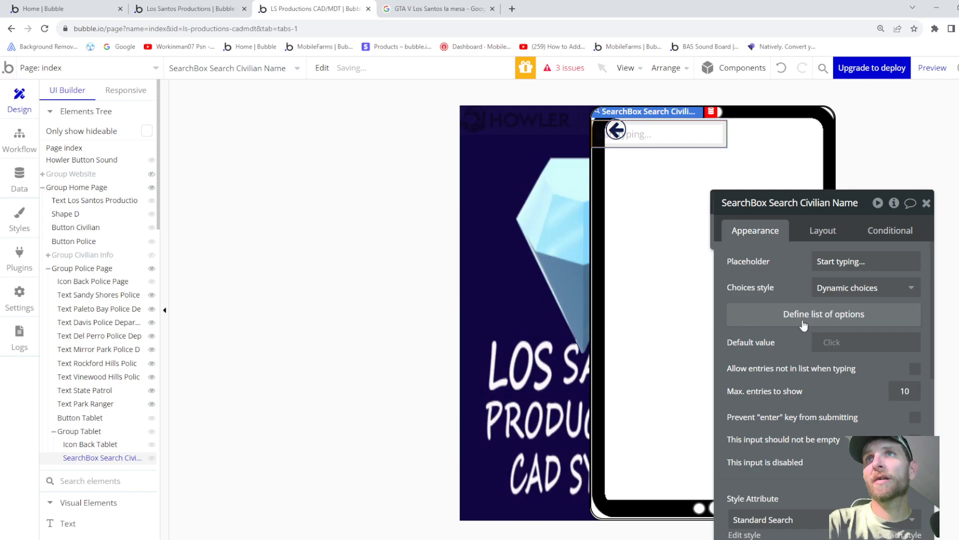
left_click(809, 319)
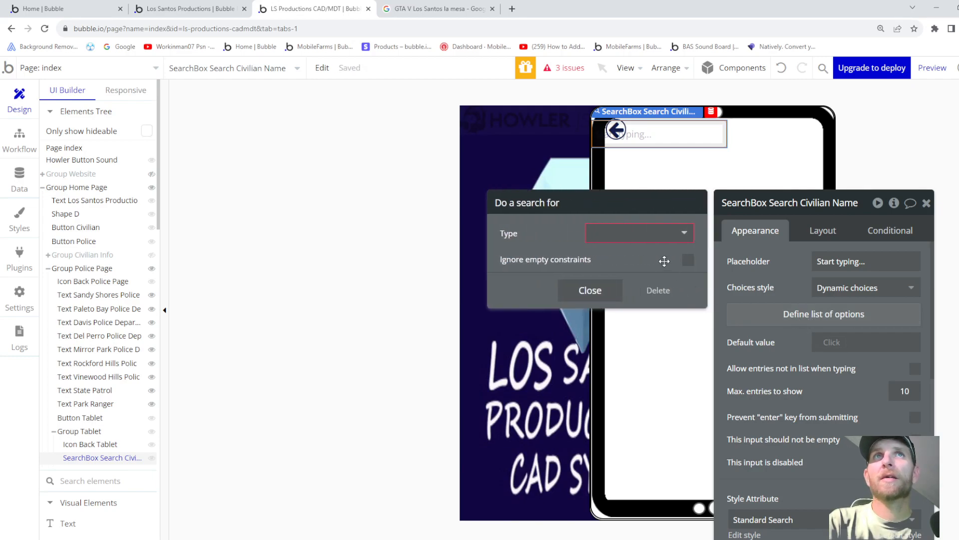
left_click(644, 242)
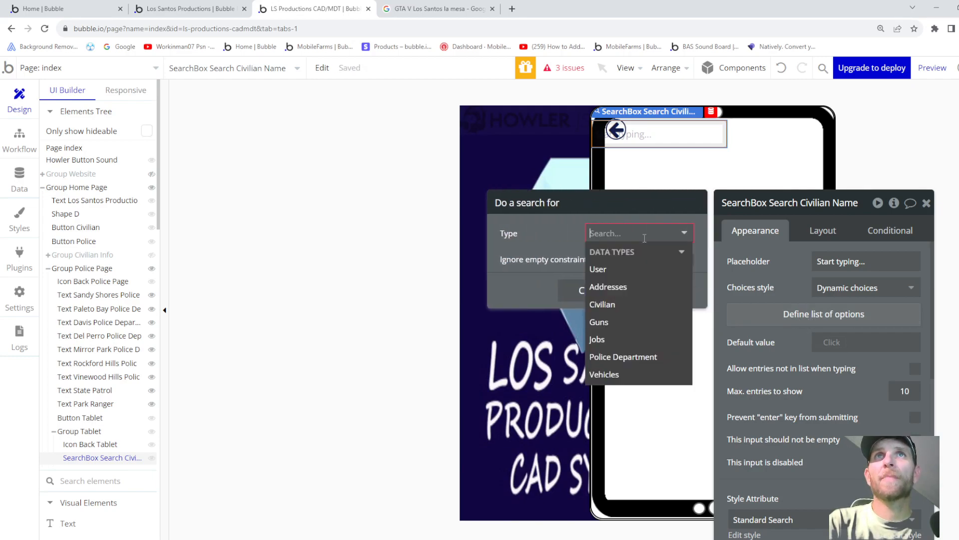
left_click(619, 303)
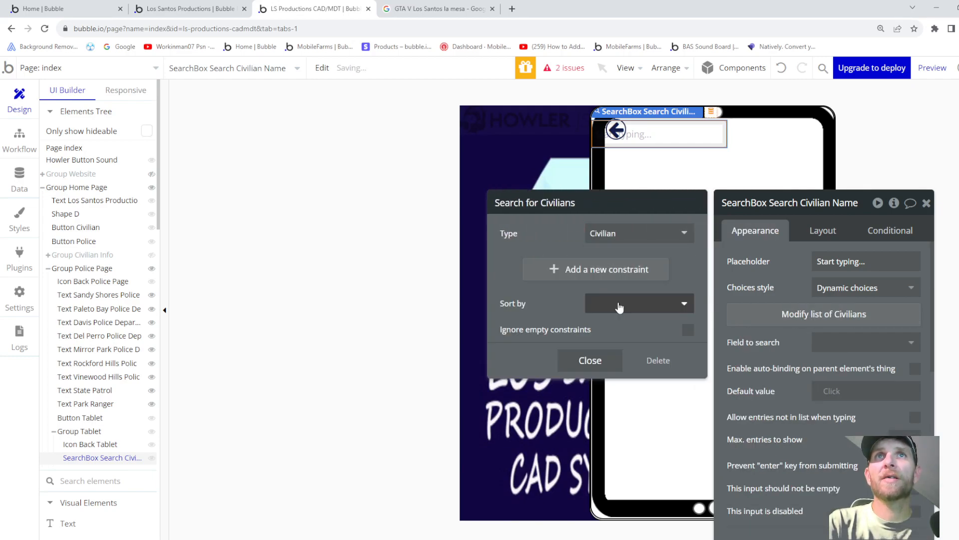
- Add a Name = constraint to the Civilian search, then view the Los Santos Productions tab for reference
left_click(617, 270)
left_click(505, 263)
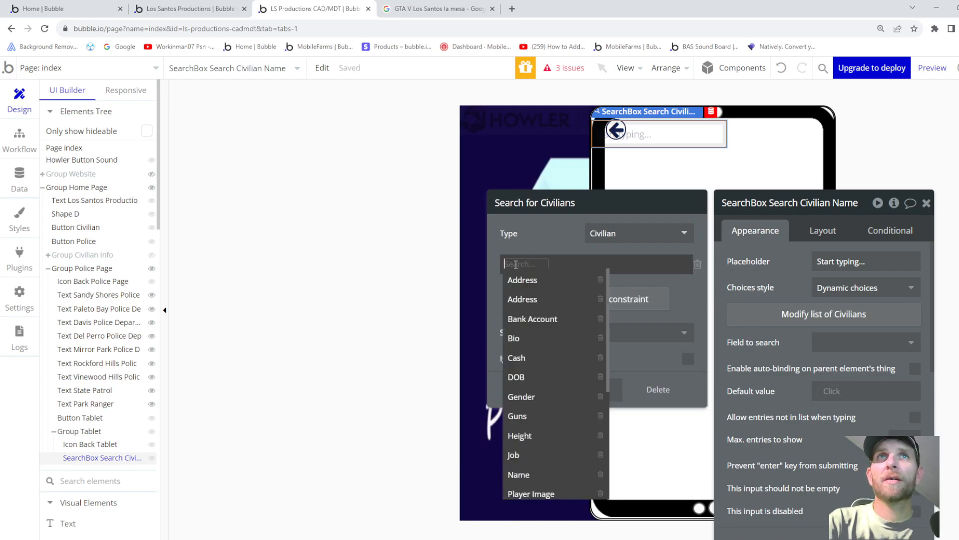
scroll(555, 334, "down", 1)
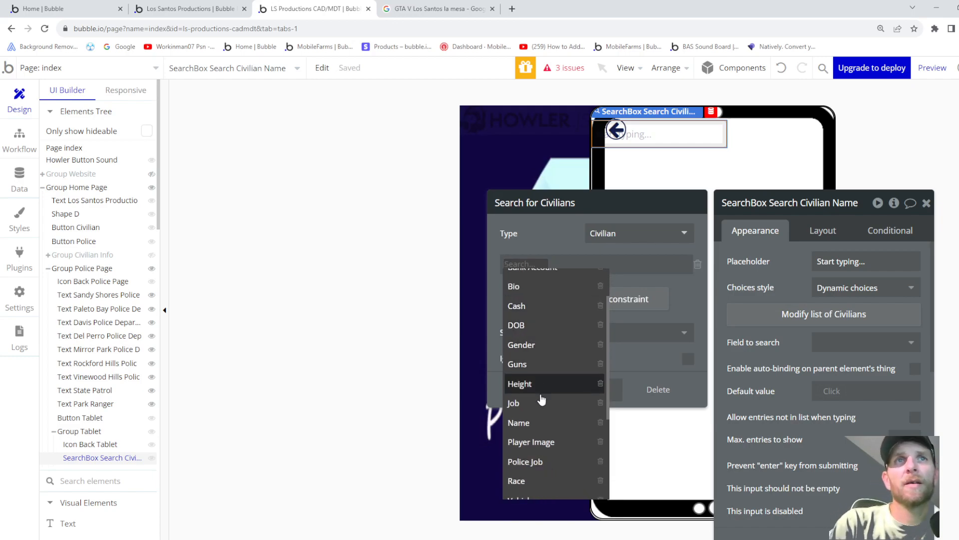
left_click(532, 423)
left_click(537, 263)
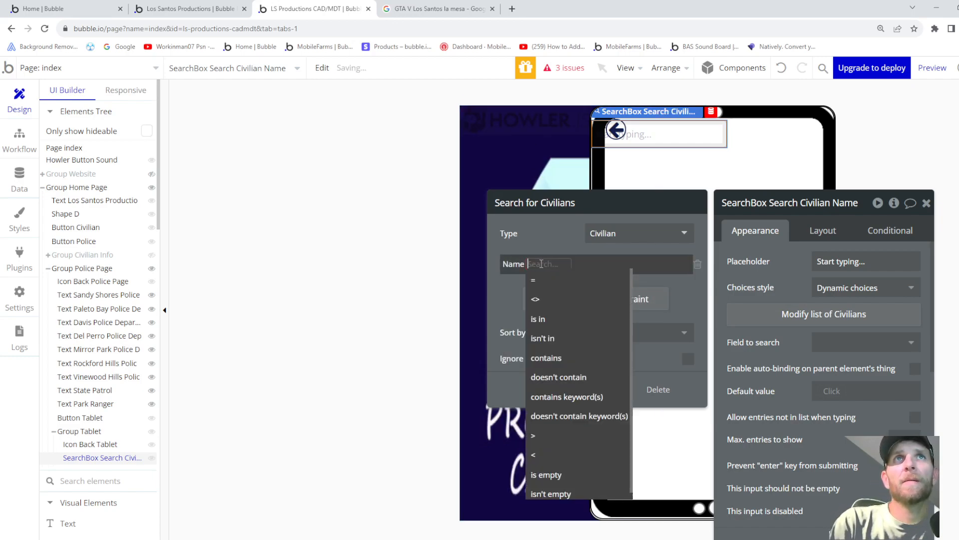
left_click(535, 280)
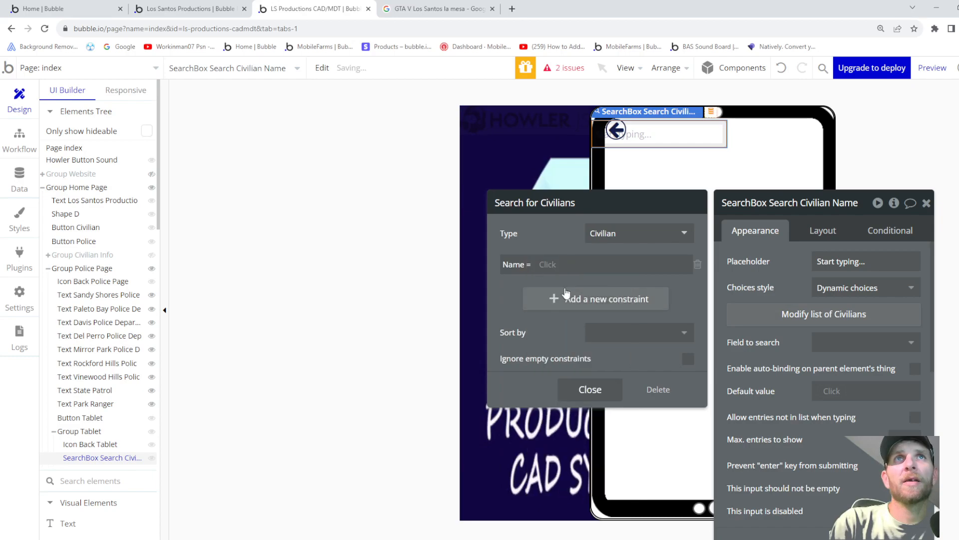
left_click(550, 265)
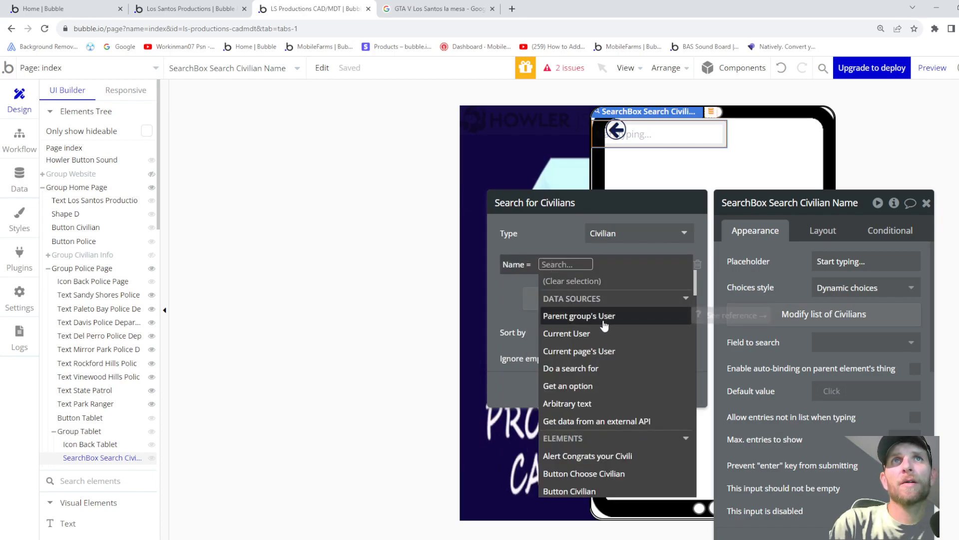
scroll(606, 336, "down", 3)
scroll(624, 371, "down", 1)
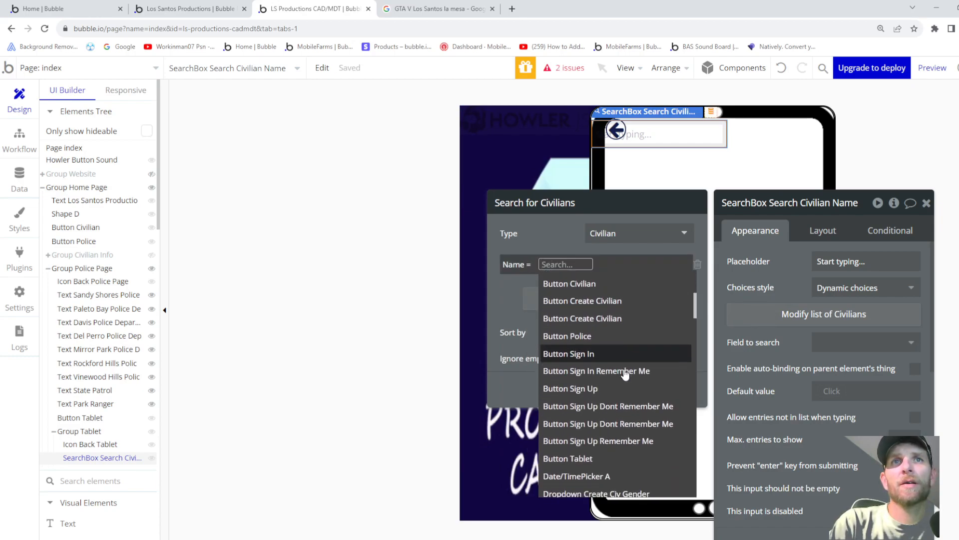
scroll(624, 373, "up", 1)
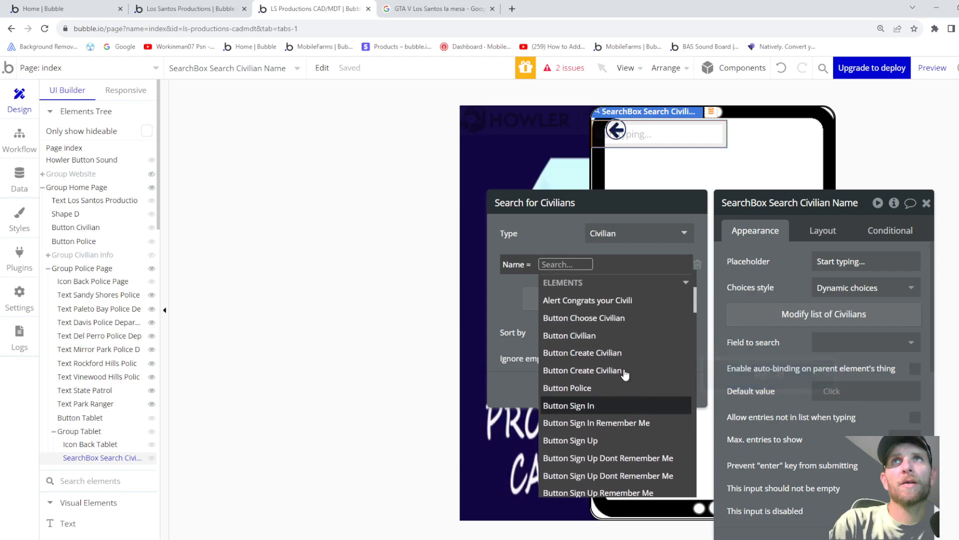
scroll(622, 375, "up", 3)
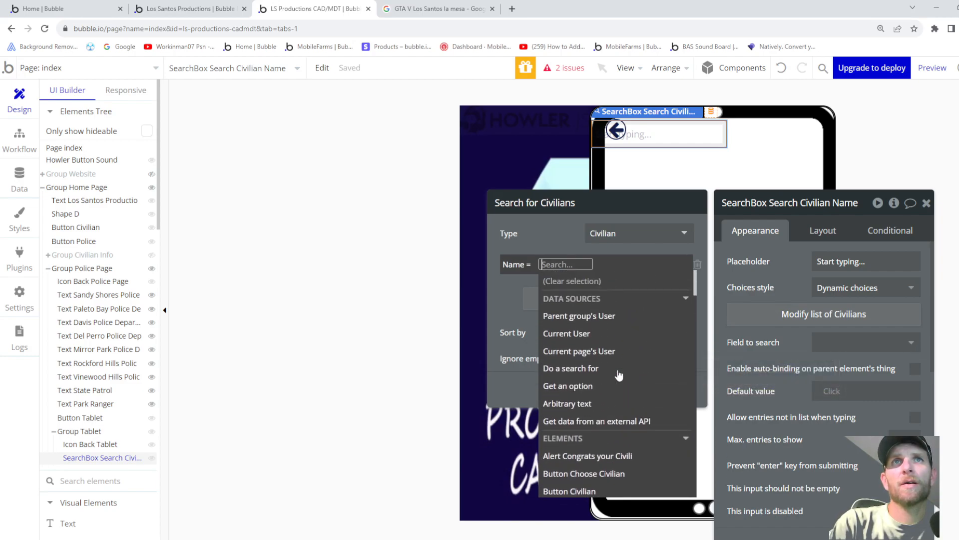
left_click(194, 9)
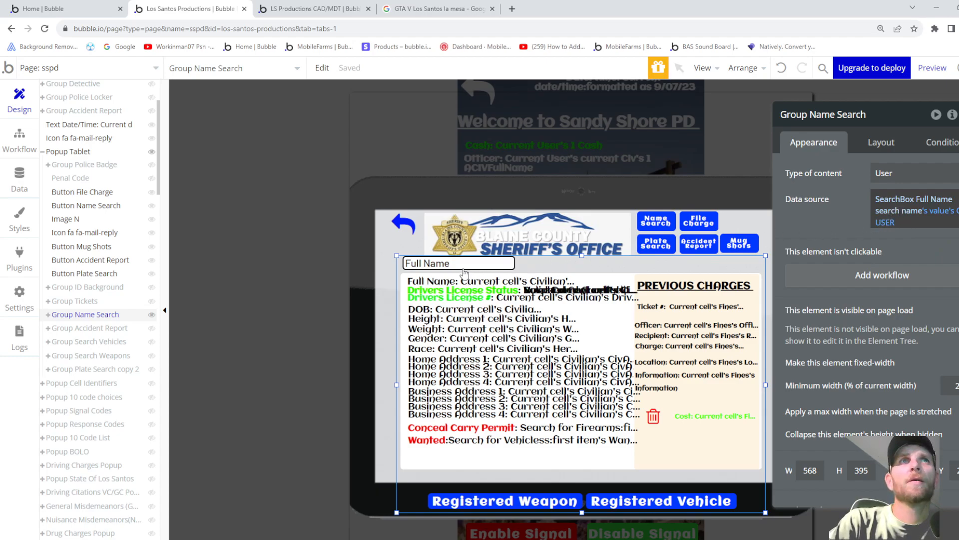
- Inspect SearchBox Full Name's settings in Group Name Search, then return to the LS Productions CAD/MDT tab
left_click(48, 315)
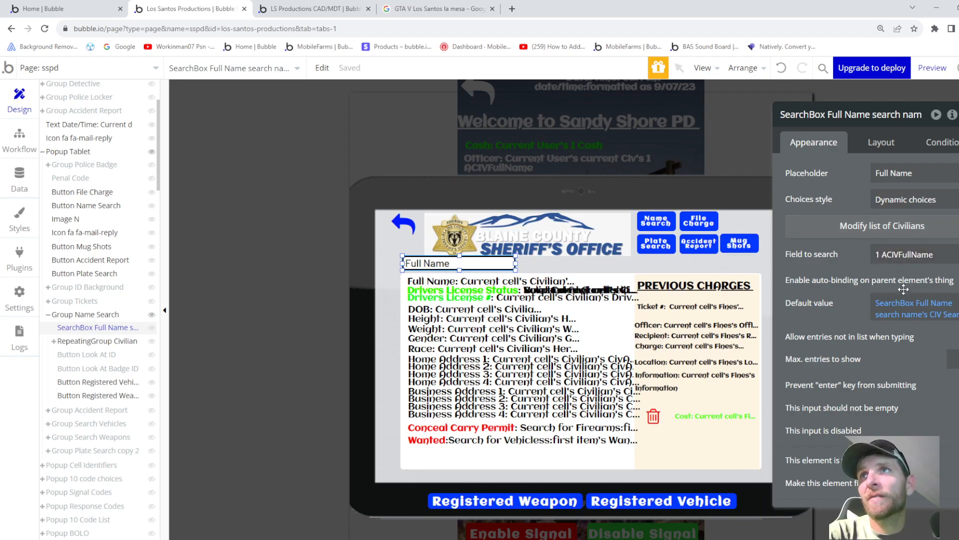
left_click(314, 11)
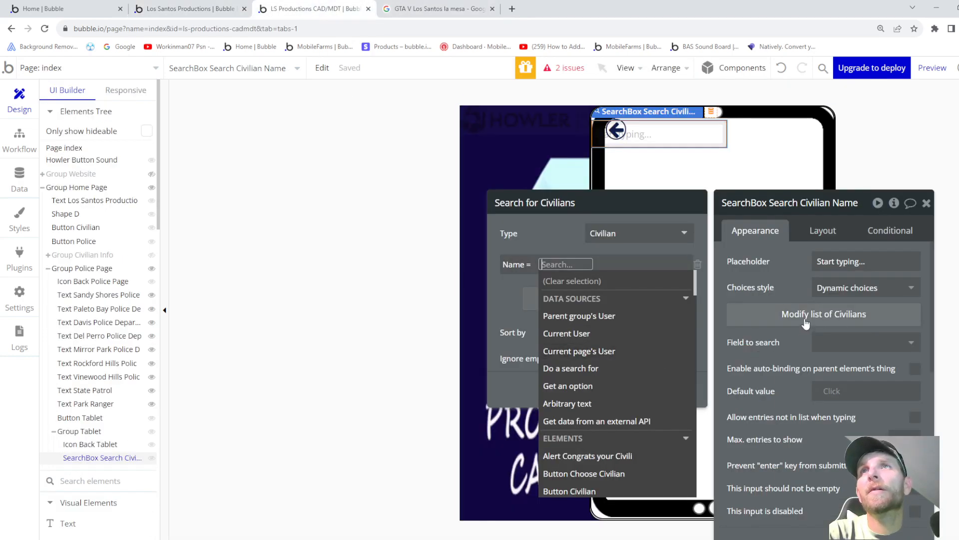
- Remove the unfinished Name = constraint and keep Civilian as the searched data type
scroll(606, 315, "down", 5)
scroll(607, 351, "up", 5)
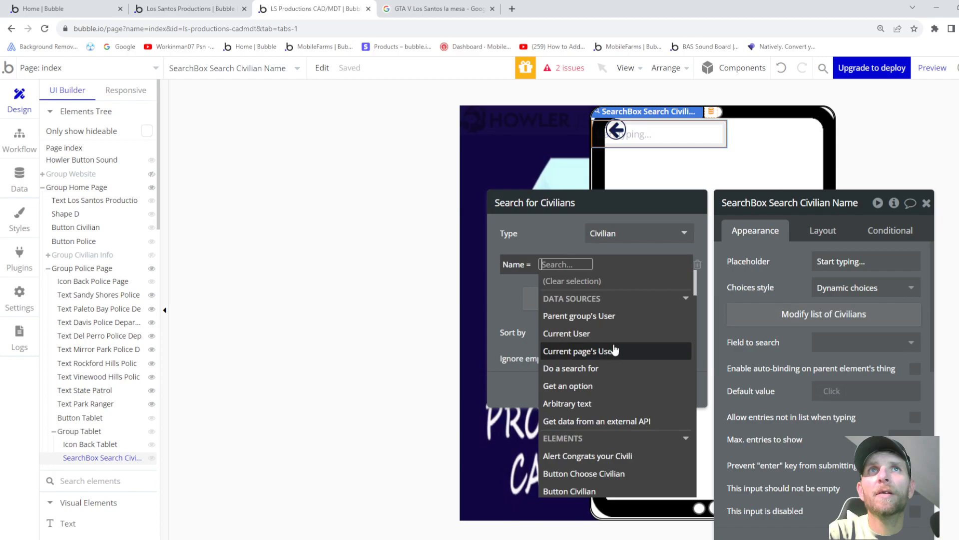
left_click(698, 264)
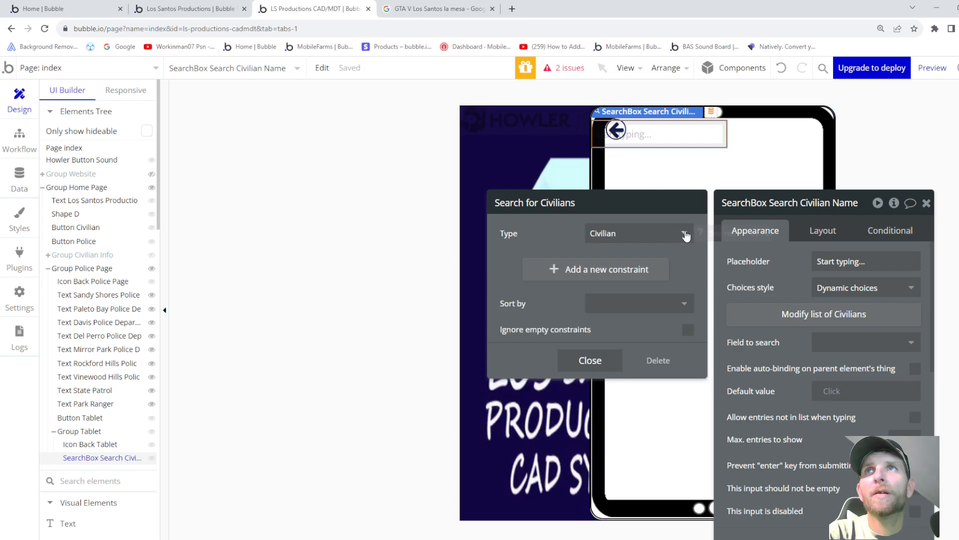
left_click(685, 233)
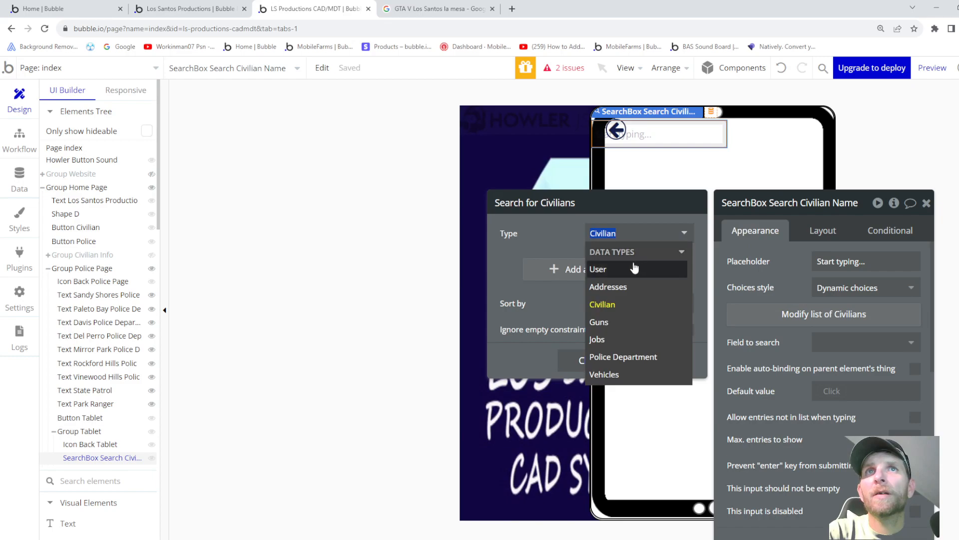
left_click(533, 231)
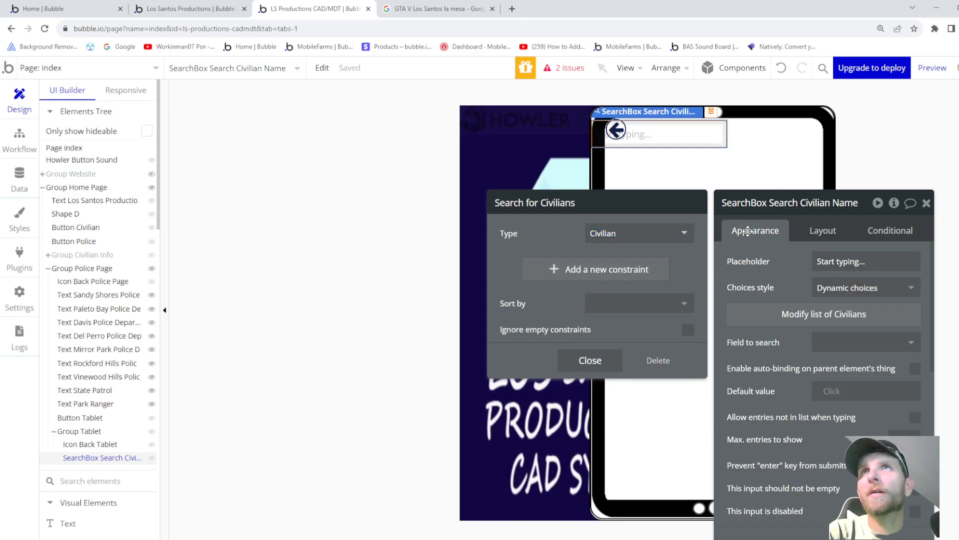
- Review the Civilian search settings and list the Civilian fields available to search
left_click(805, 325)
left_click(807, 325)
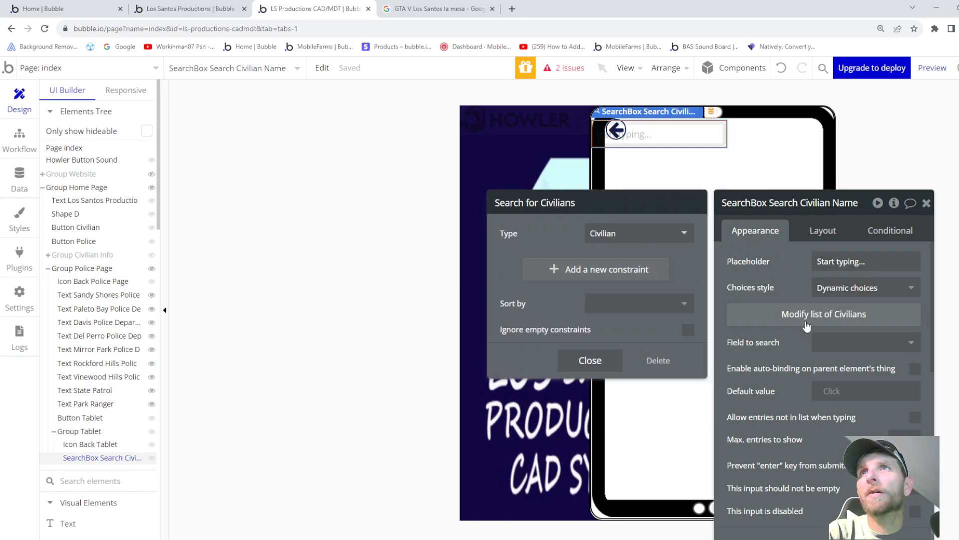
left_click(806, 325)
left_click(806, 324)
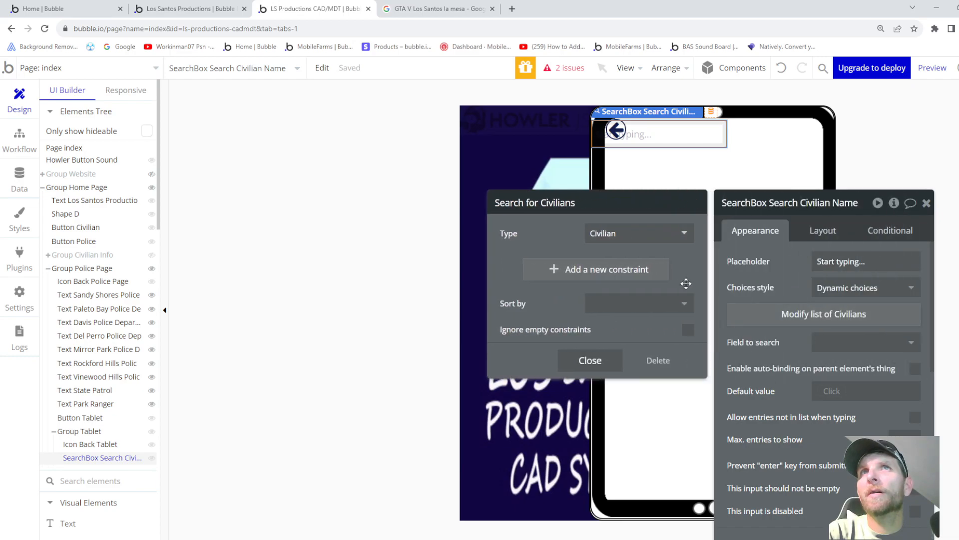
left_click(658, 242)
left_click(844, 343)
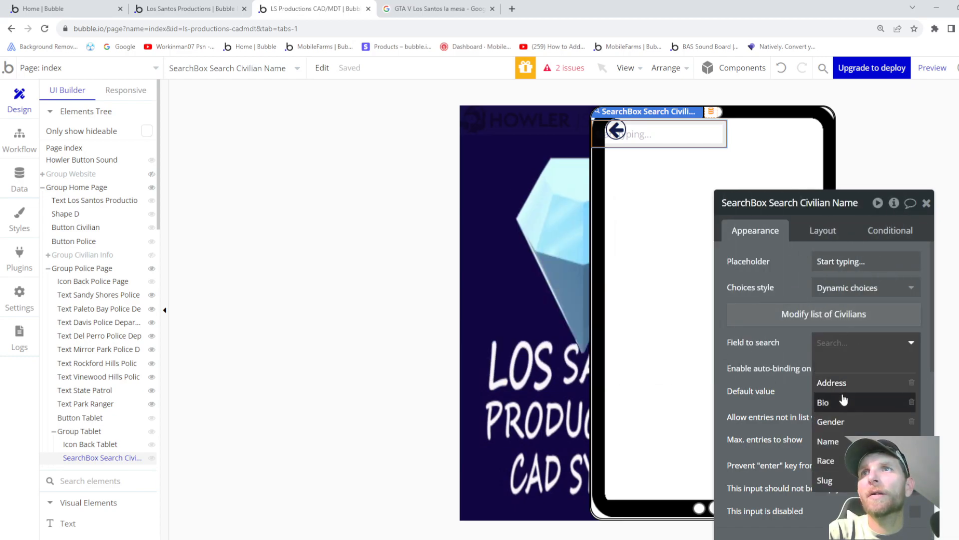
- Search the Name field and set the default value to SearchBox Search Civilian Name's value
left_click(828, 441)
left_click(834, 390)
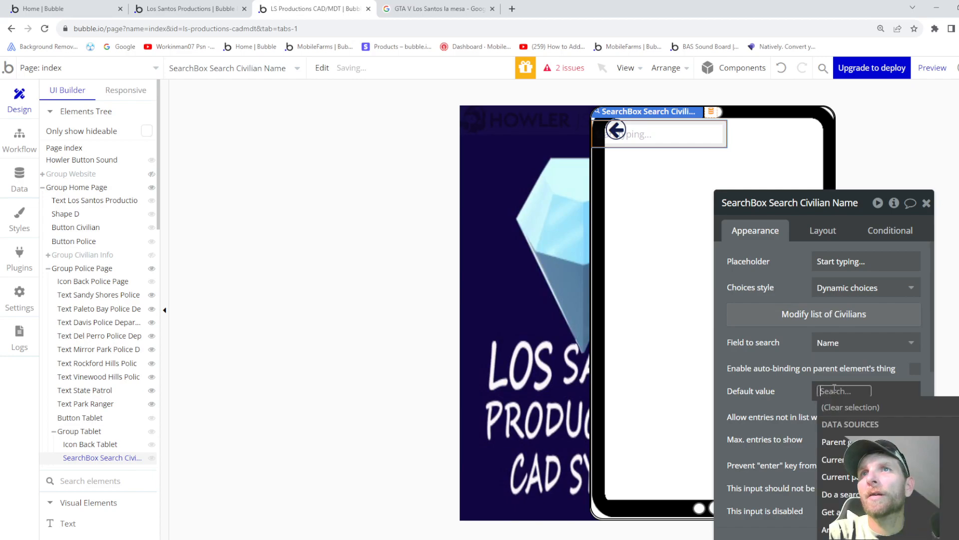
scroll(880, 464, "down", 5)
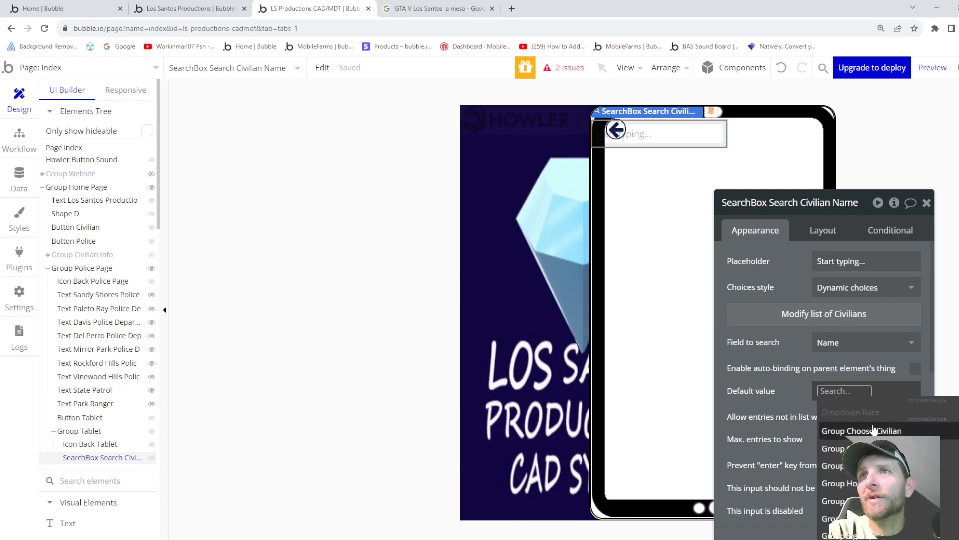
scroll(880, 465, "down", 3)
scroll(879, 465, "down", 4)
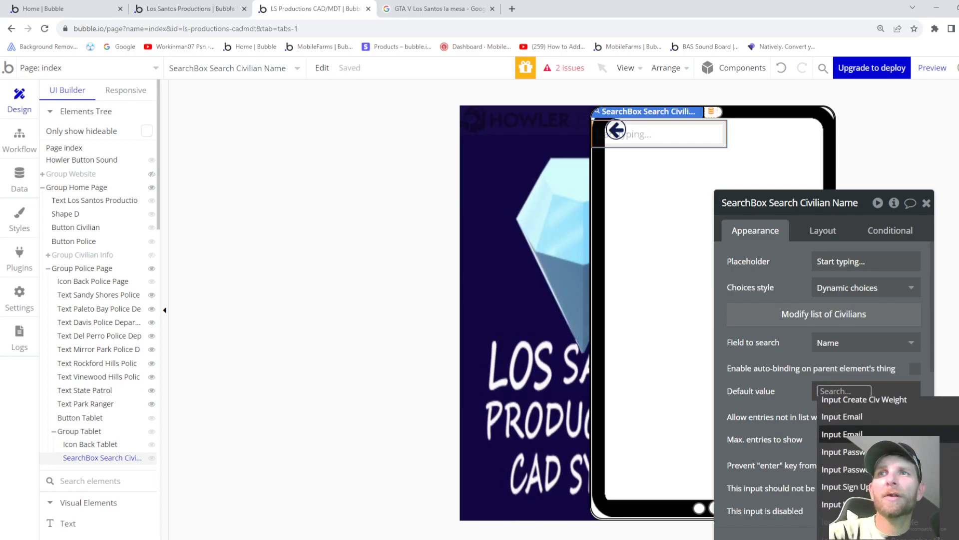
scroll(880, 464, "up", 8)
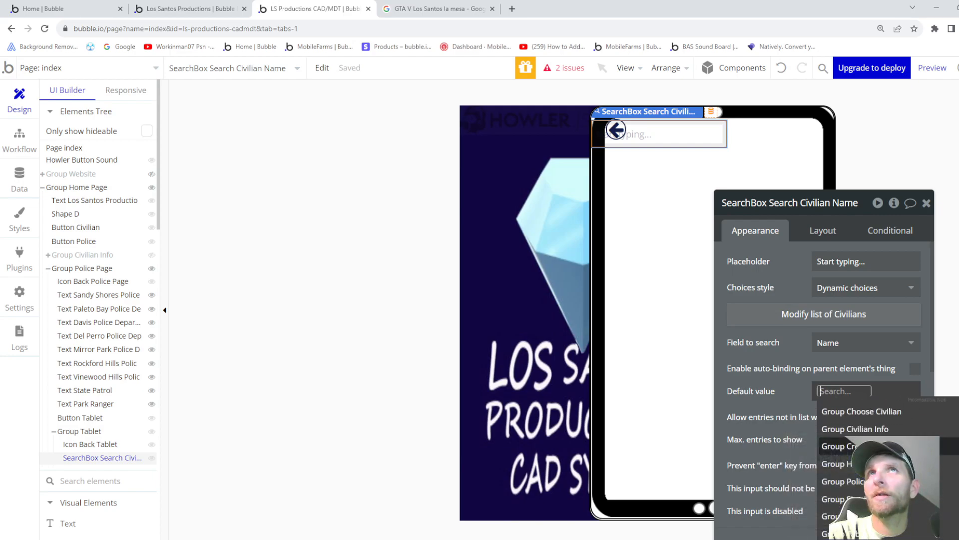
scroll(935, 435, "up", 3)
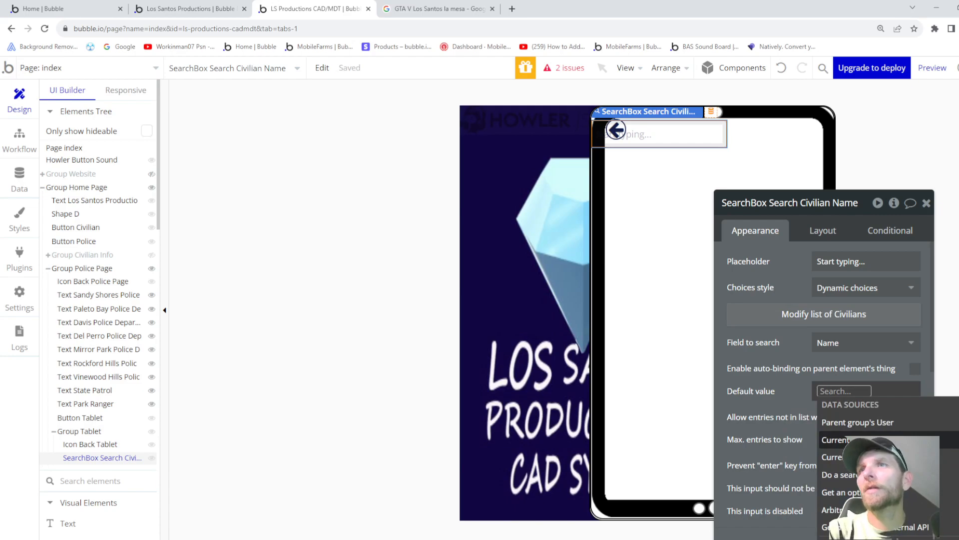
scroll(889, 465, "up", 1)
type("search")
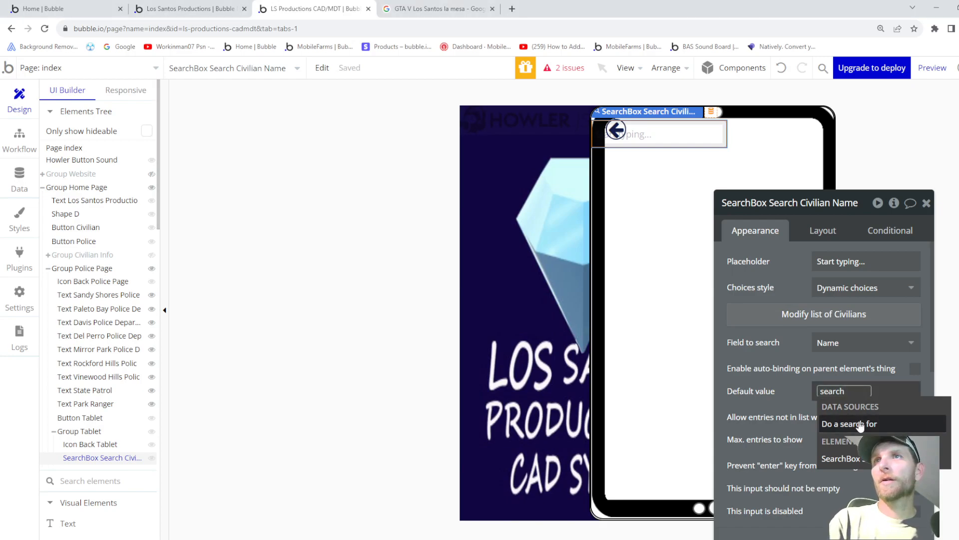
left_click(868, 461)
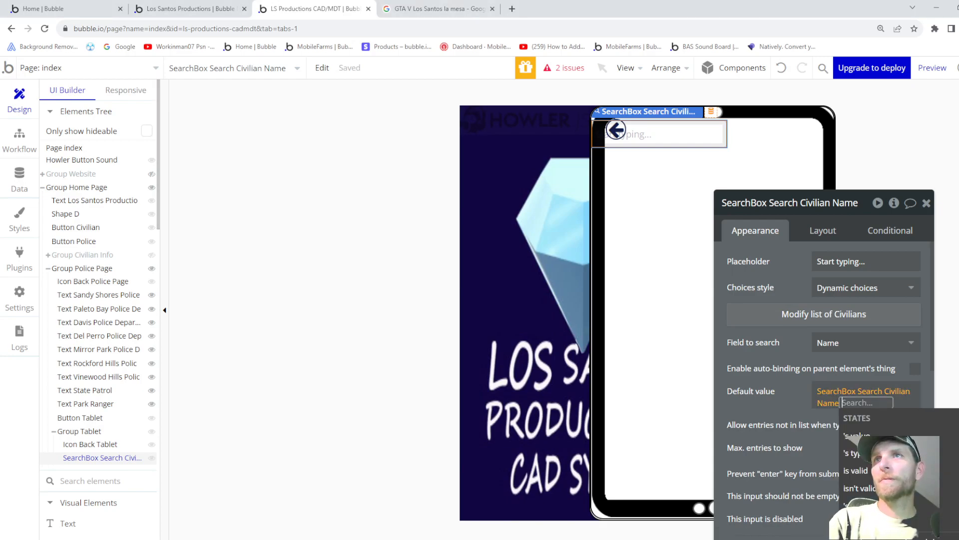
left_click(855, 437)
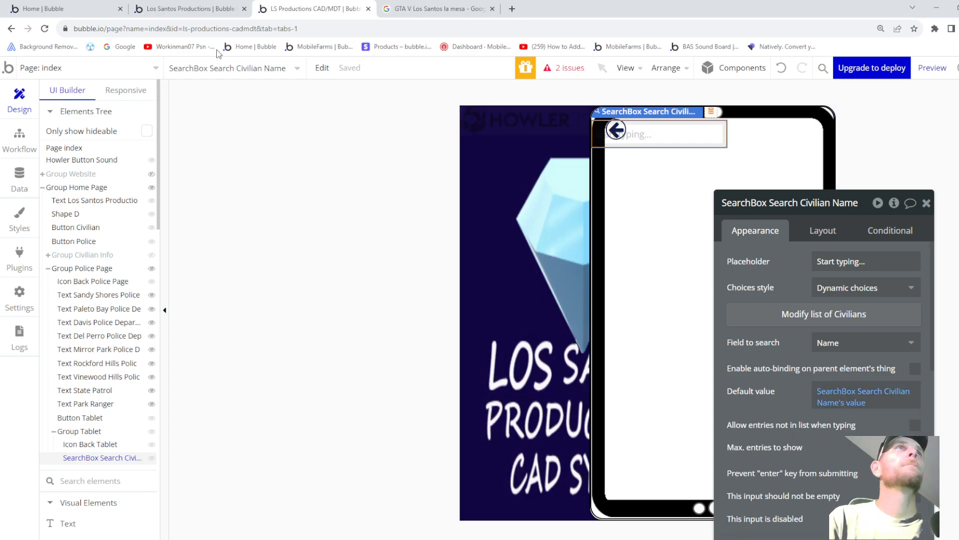
- Compare with the other project's search box Civilian search, then return to the CAD/MDT editor
left_click(213, 14)
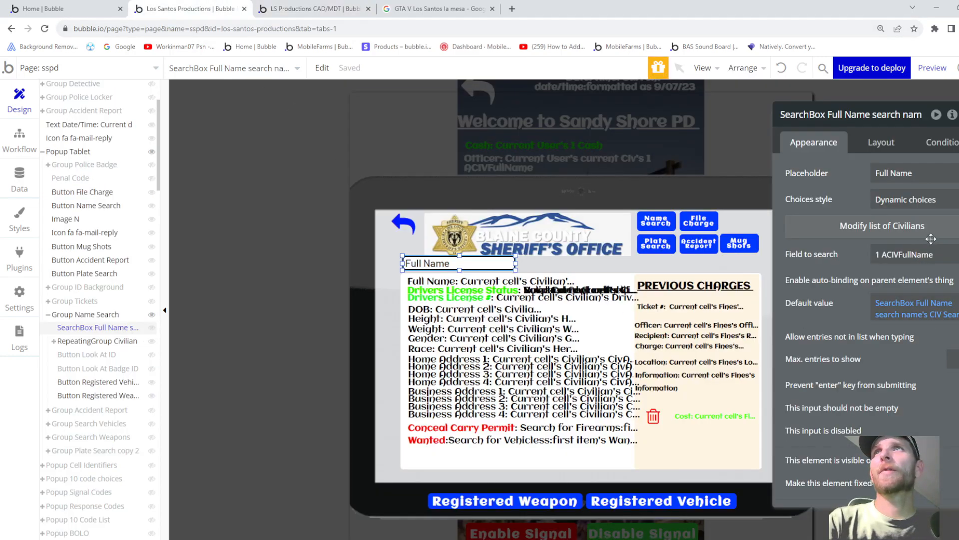
left_click(871, 231)
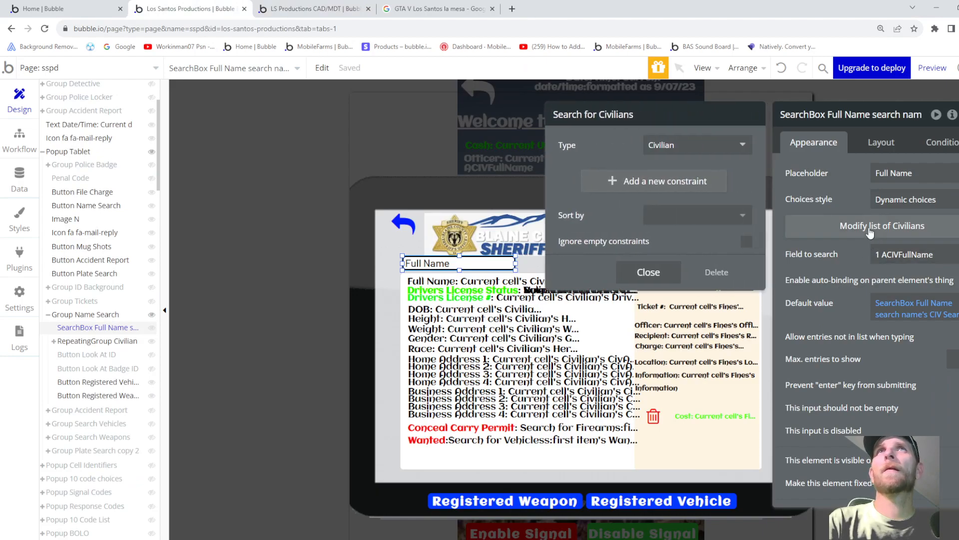
left_click(812, 263)
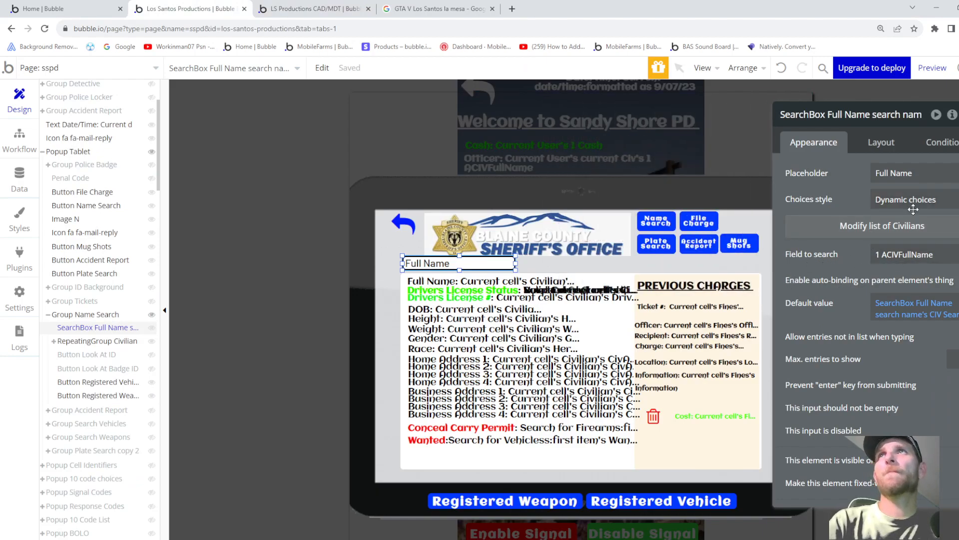
left_click(320, 9)
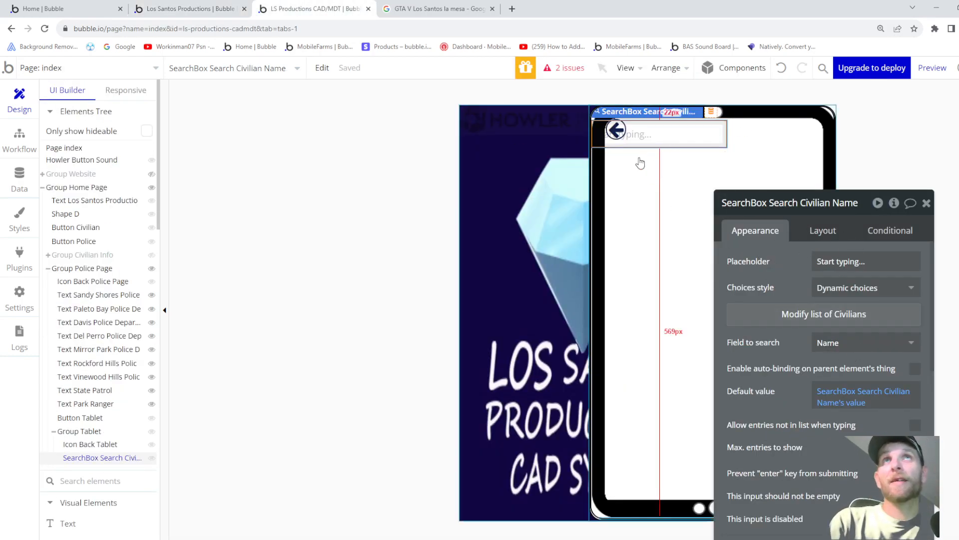
- Centre the search box horizontally and set its height to 35 px
left_click(820, 233)
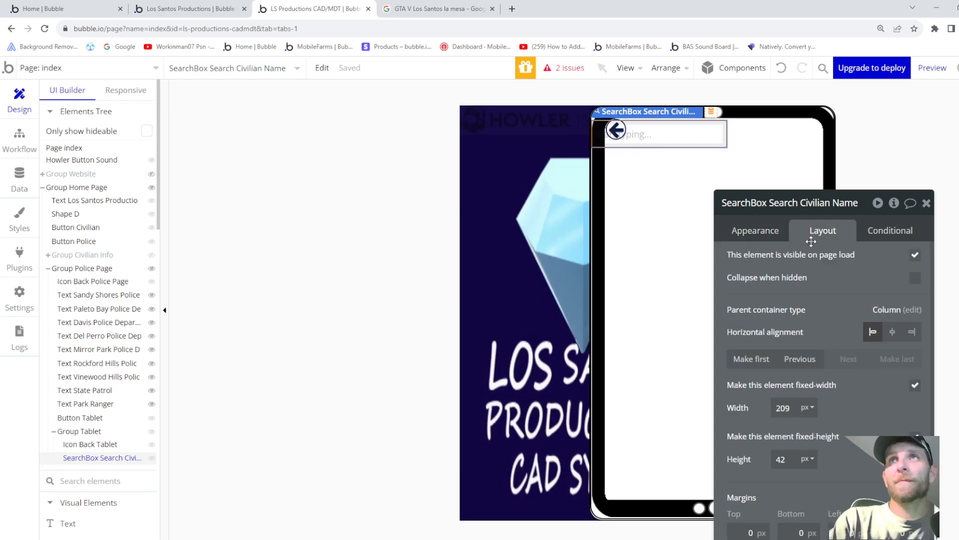
left_click(892, 332)
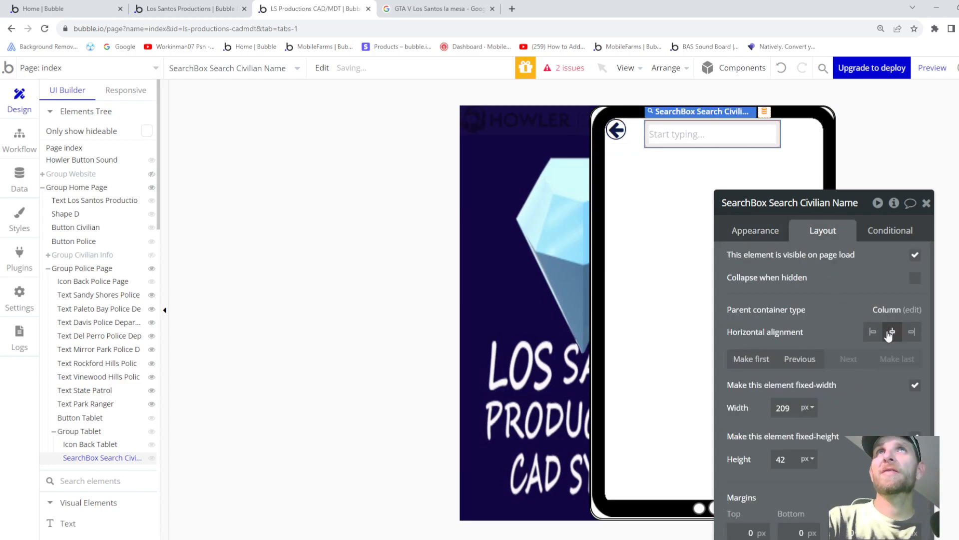
scroll(795, 371, "down", 1)
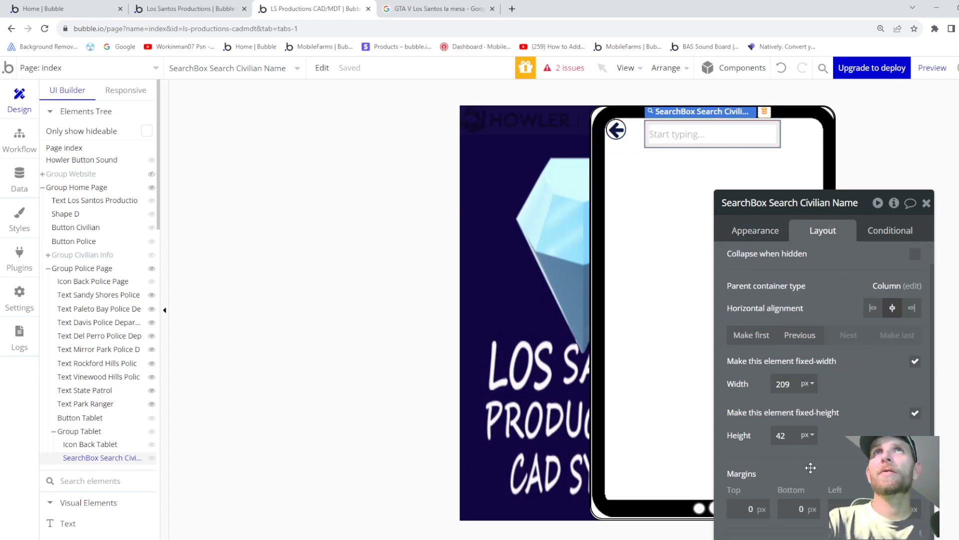
double_click(782, 436)
type("36")
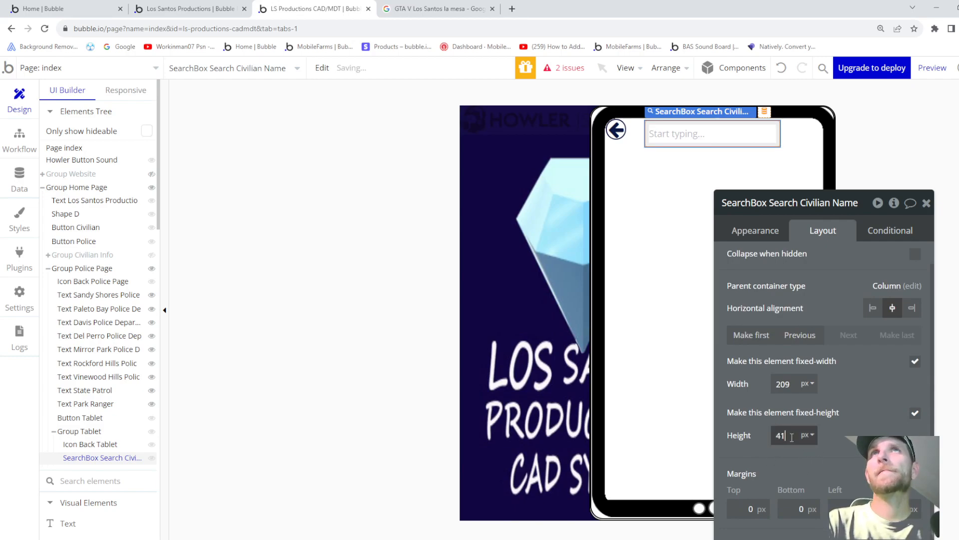
key("BackSpace")
type("5")
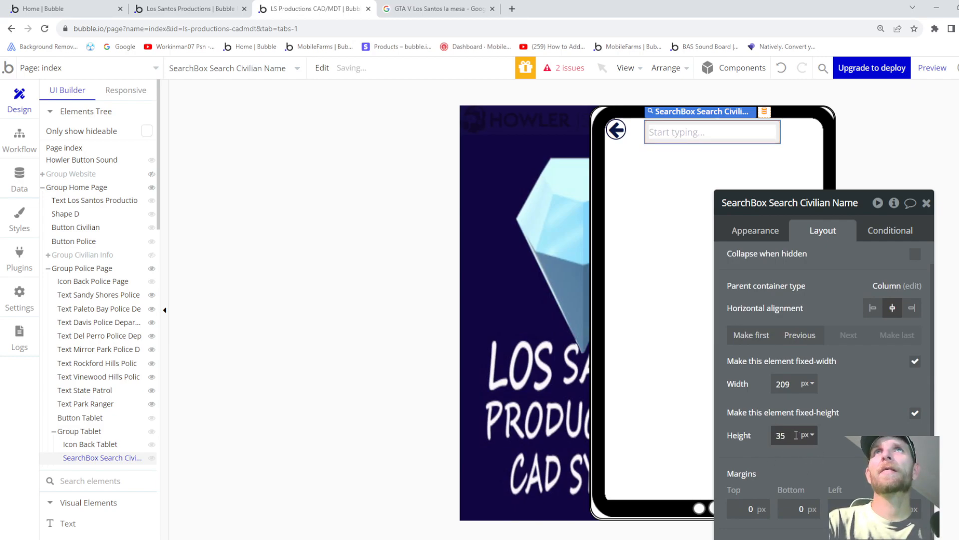
- Widen the search box to exactly 250 px
left_click(794, 384)
key("Up")
key("Up")
key("Up")
key("Up")
key("Up")
key("Up")
key("Up")
key("Up")
key("Up")
key("Up")
key("Up")
key("Up")
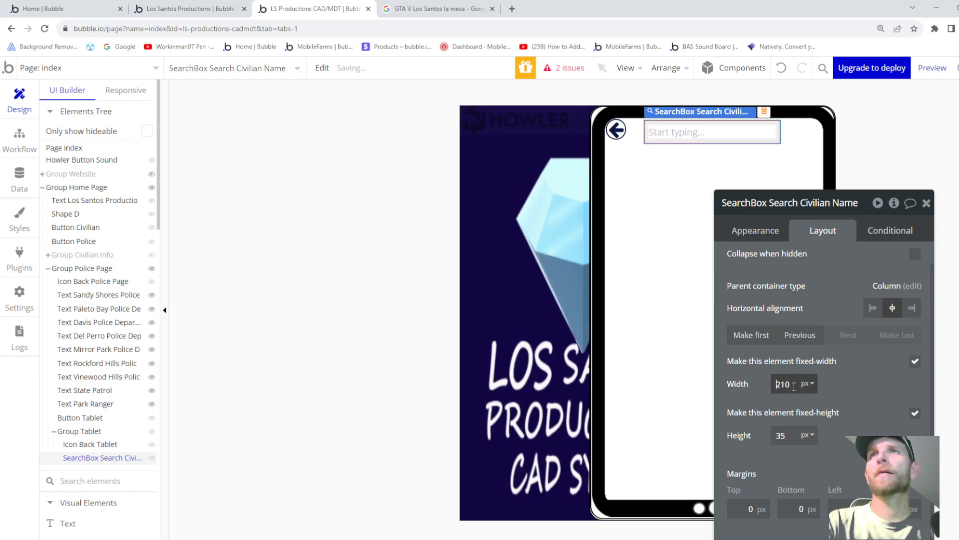
key("Up")
key("Up")
key("Up")
key("Up")
key("Up")
key("Up")
key("Up")
key("Up")
key("Up")
key("Up")
key("Up")
key("Up")
key("Up")
key("Up")
key("Up")
key("Up")
key("Up")
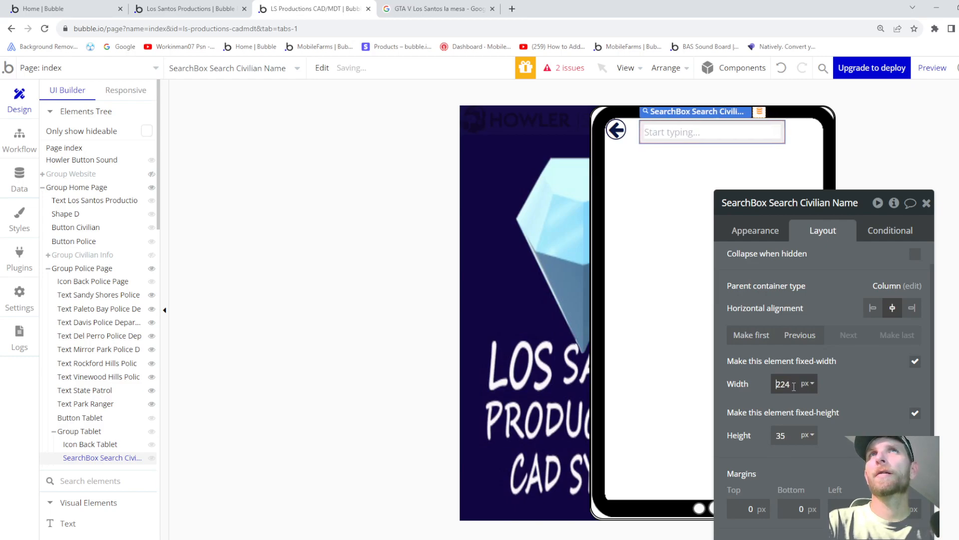
key("Up")
key("Up")
key("Up")
key("Up")
key("Up")
key("Up")
key("Up")
key("Up")
key("Up")
key("Up")
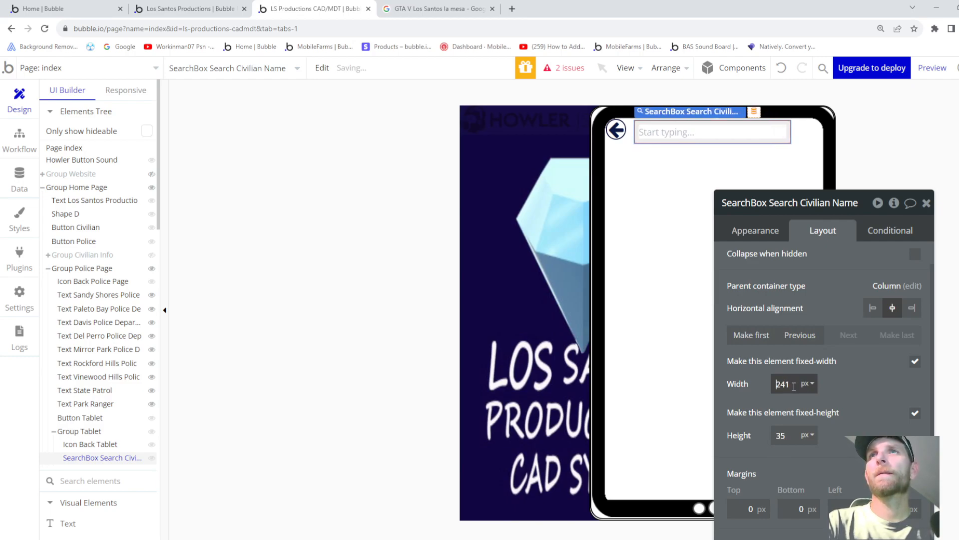
key("Up")
key("Up")
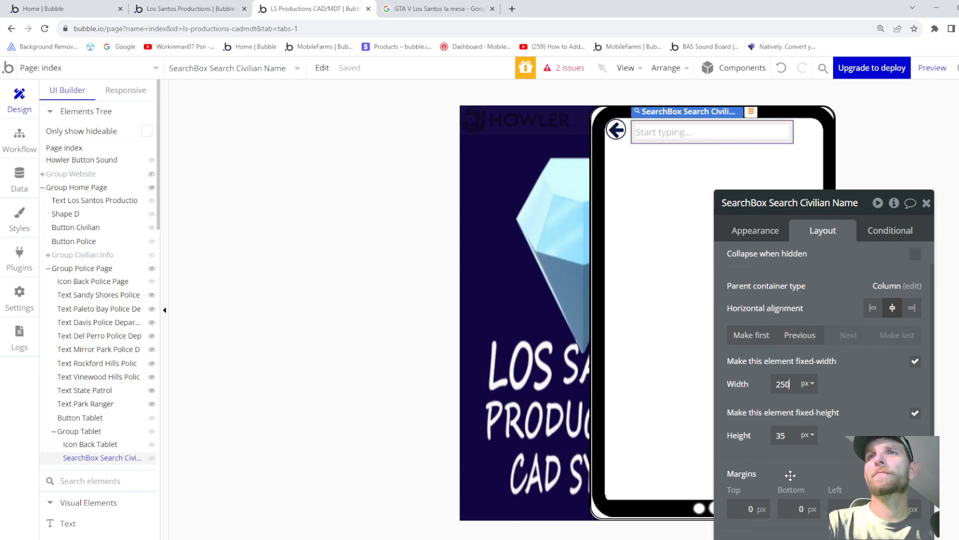
left_click_drag(858, 199, 905, 119)
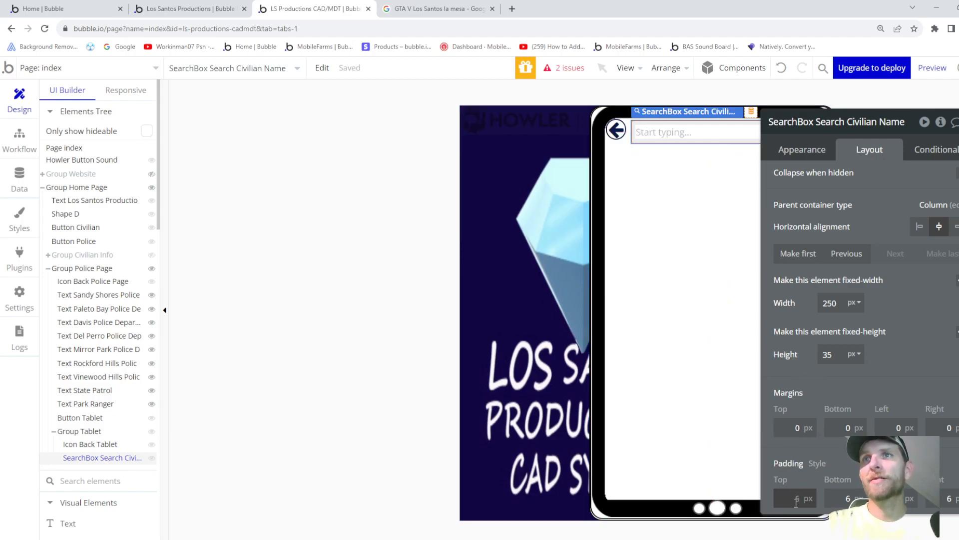
- Set the search box's bottom and right padding to 0 px
left_click(844, 497)
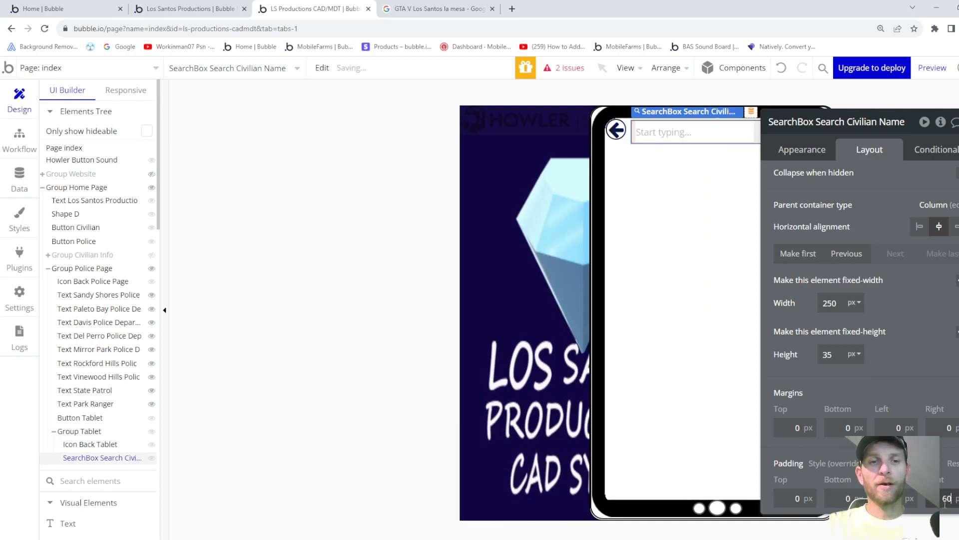
left_click(944, 499)
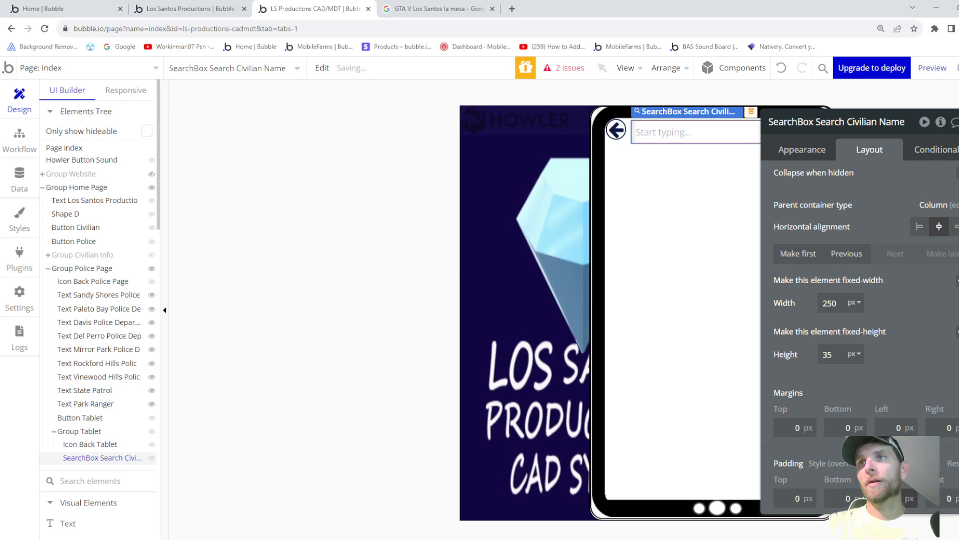
type("0")
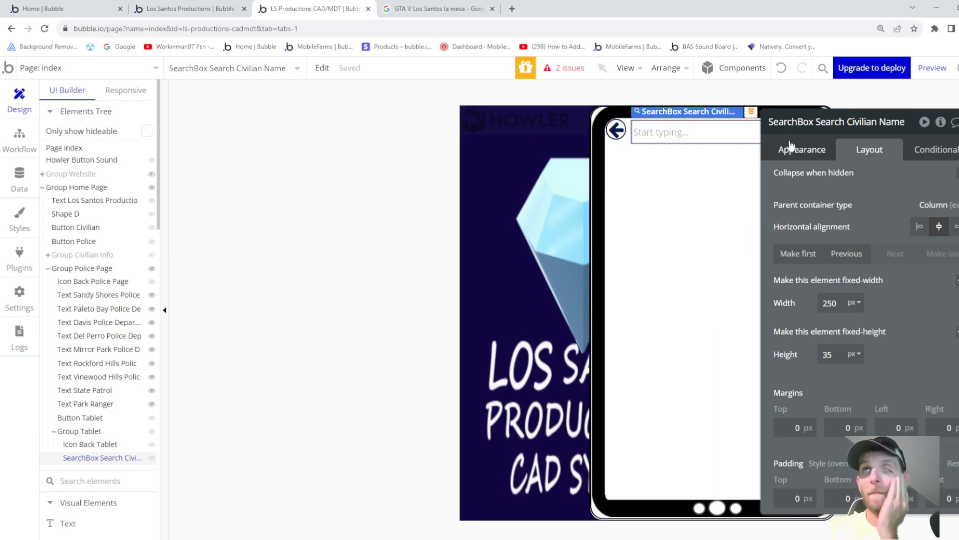
left_click_drag(909, 118, 910, 186)
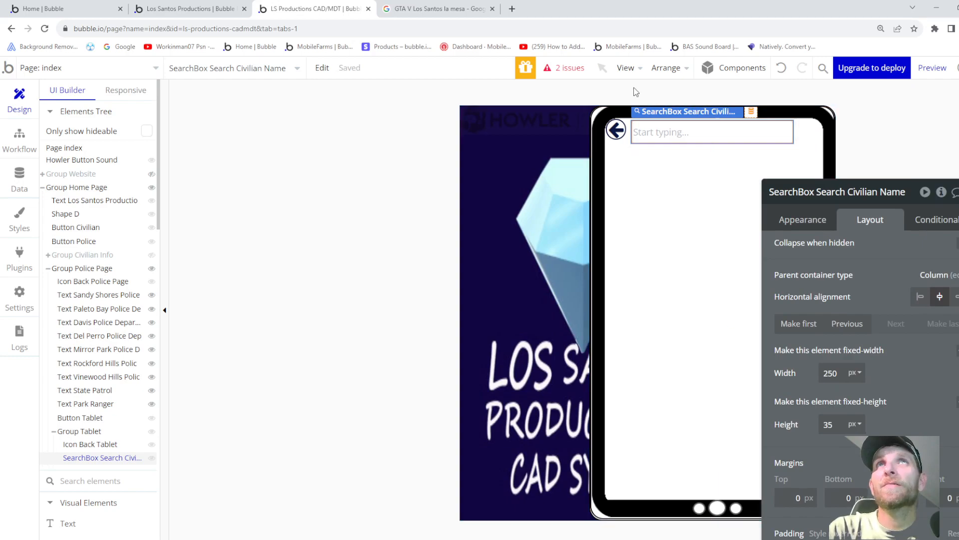
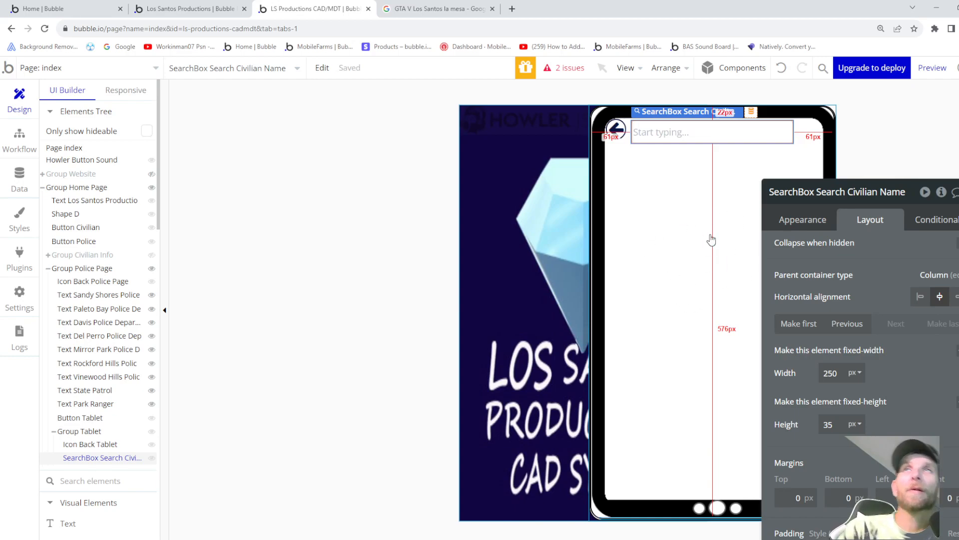
- Review the search box's Appearance settings: dynamic choices from Civilians, searched by Name
left_click(801, 221)
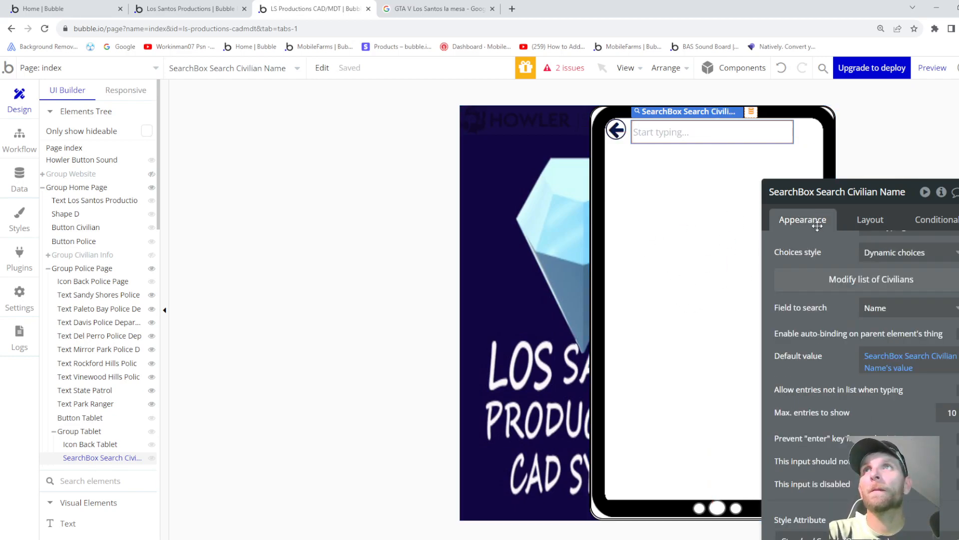
scroll(852, 269, "down", 1)
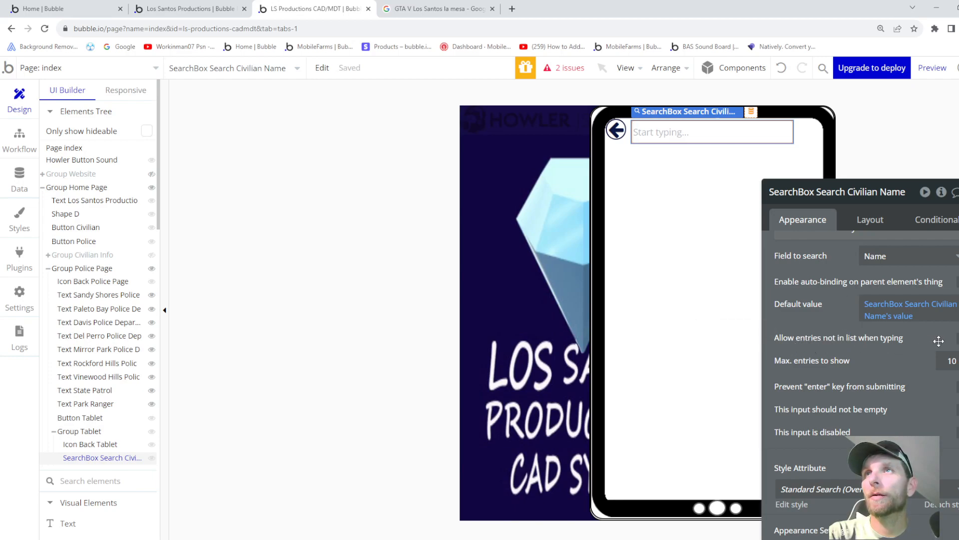
scroll(866, 386, "down", 1)
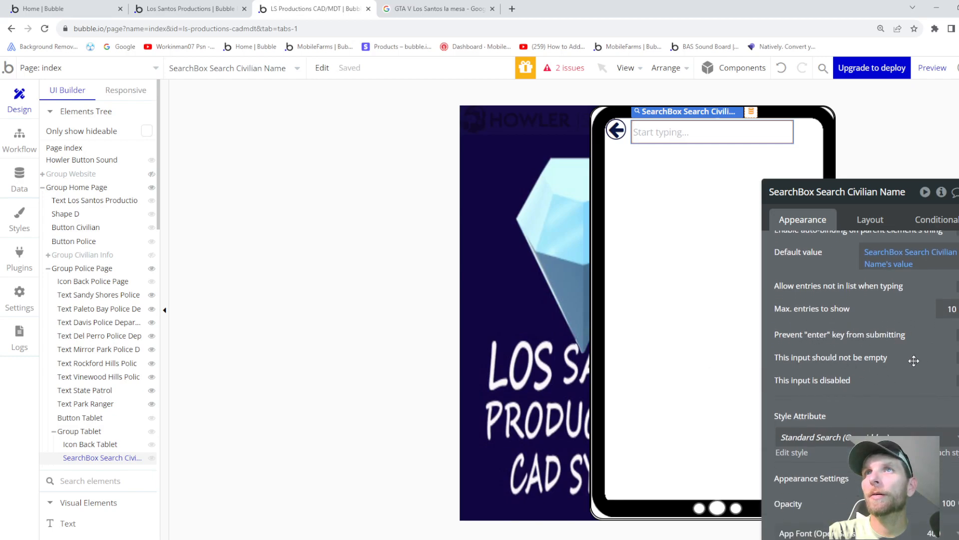
scroll(915, 360, "down", 2)
scroll(824, 375, "up", 4)
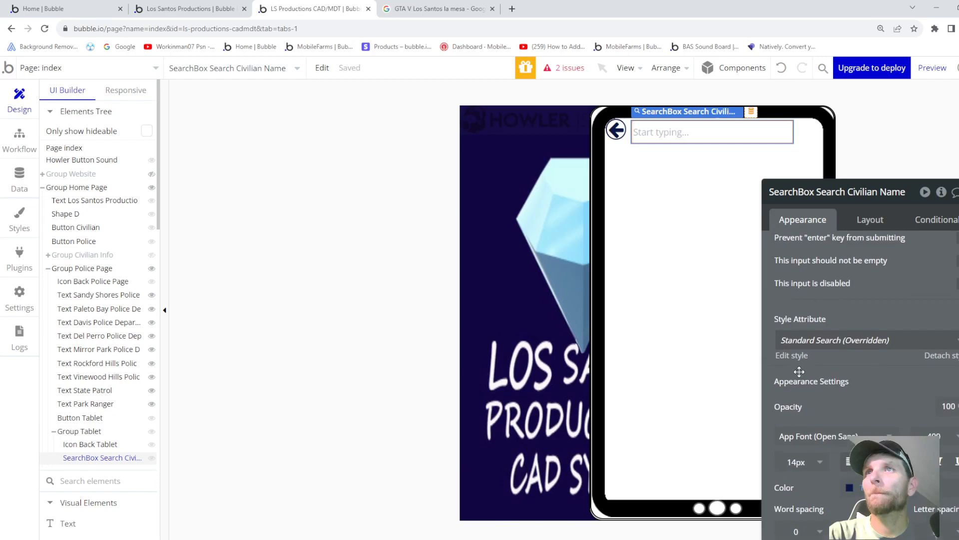
left_click(662, 306)
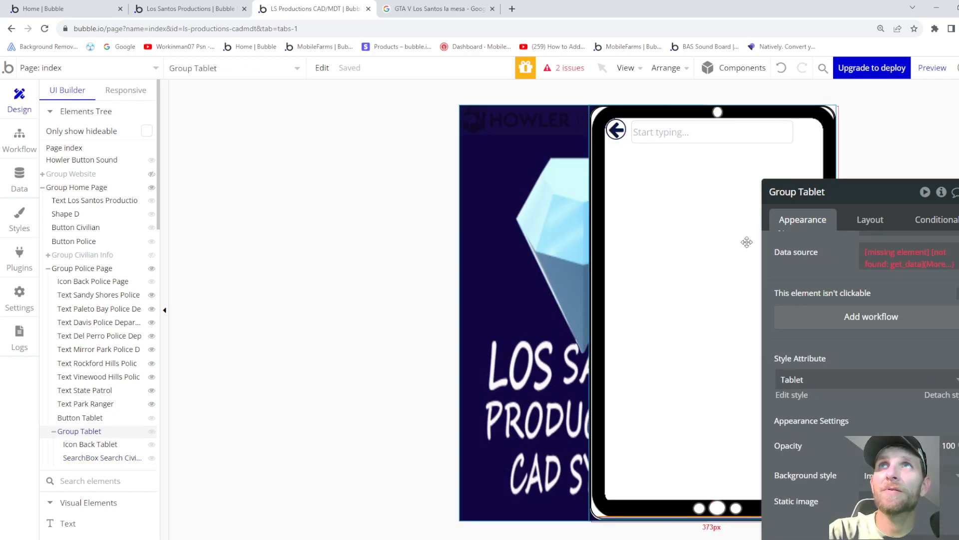
- Set the tablet group's data source to the Search Civilian Name box's value
scroll(845, 270, "up", 1)
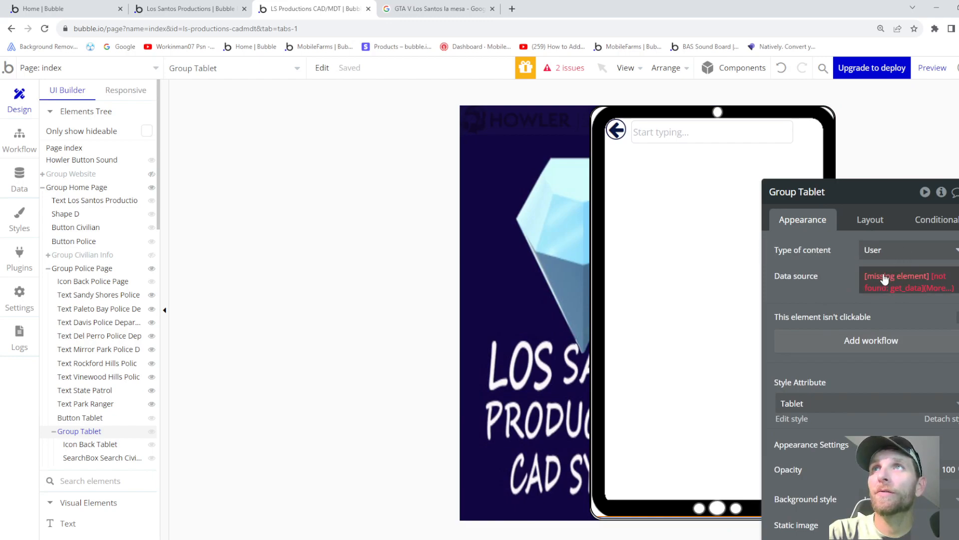
left_click(907, 282)
scroll(922, 360, "down", 5)
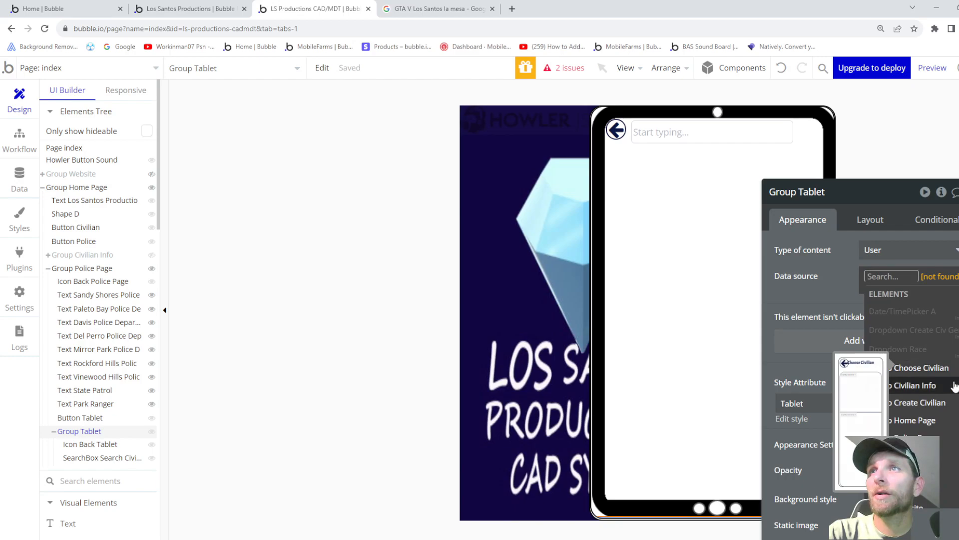
scroll(914, 379, "down", 6)
scroll(948, 394, "down", 2)
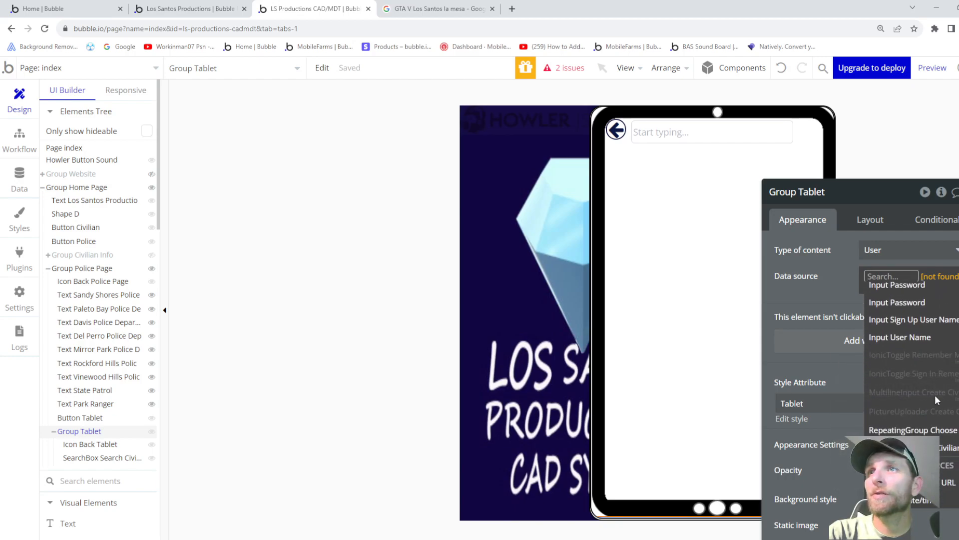
left_click(927, 448)
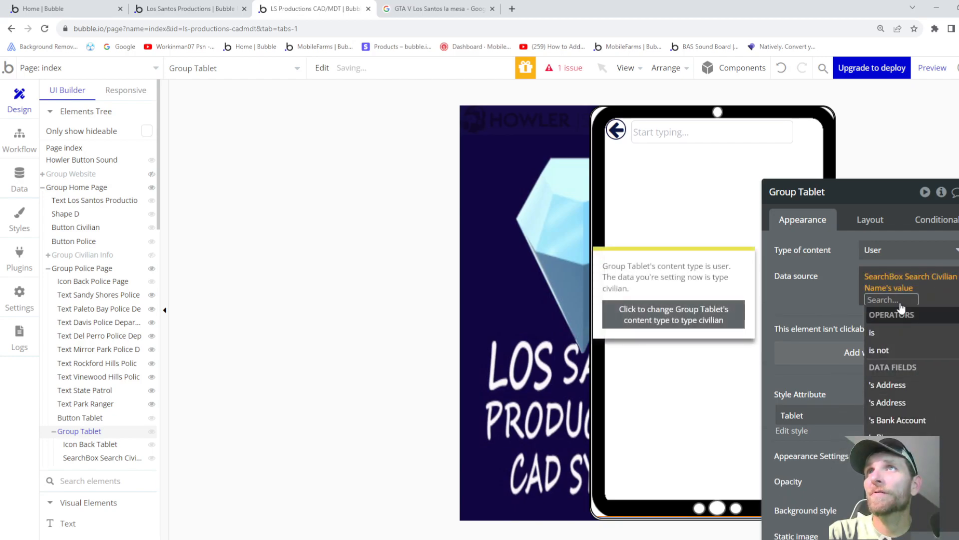
- Delete that expression, leaving the tablet group's data source empty
left_click(824, 290)
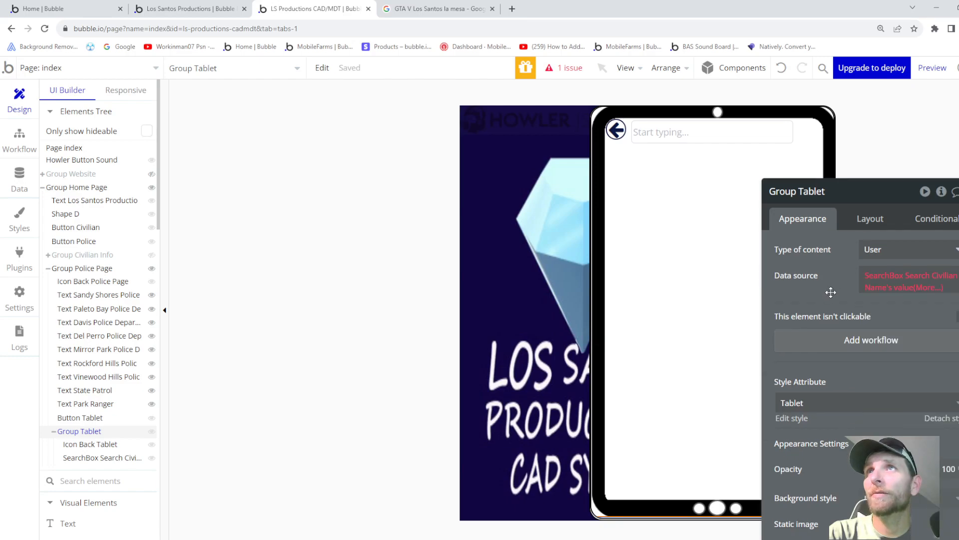
left_click(922, 288)
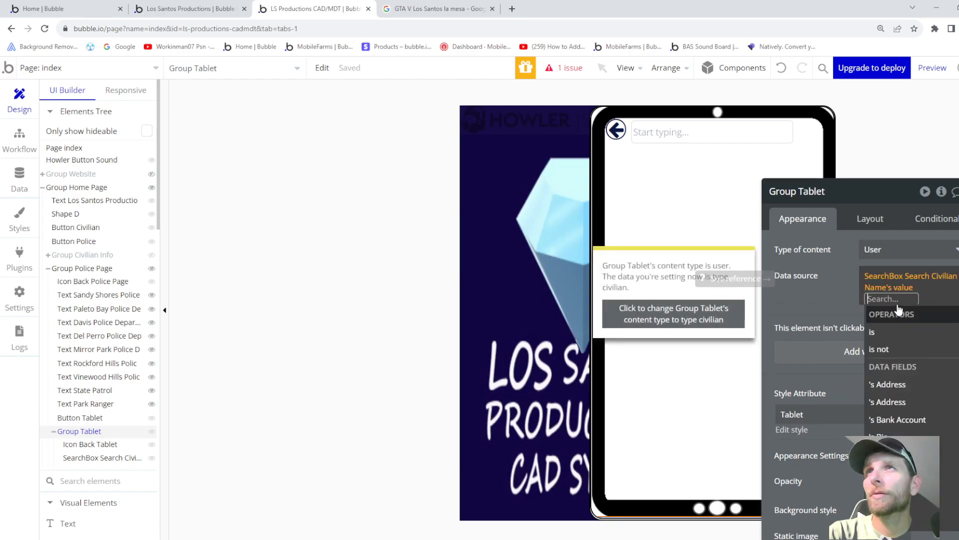
key("BackSpace")
key("BackSpace")
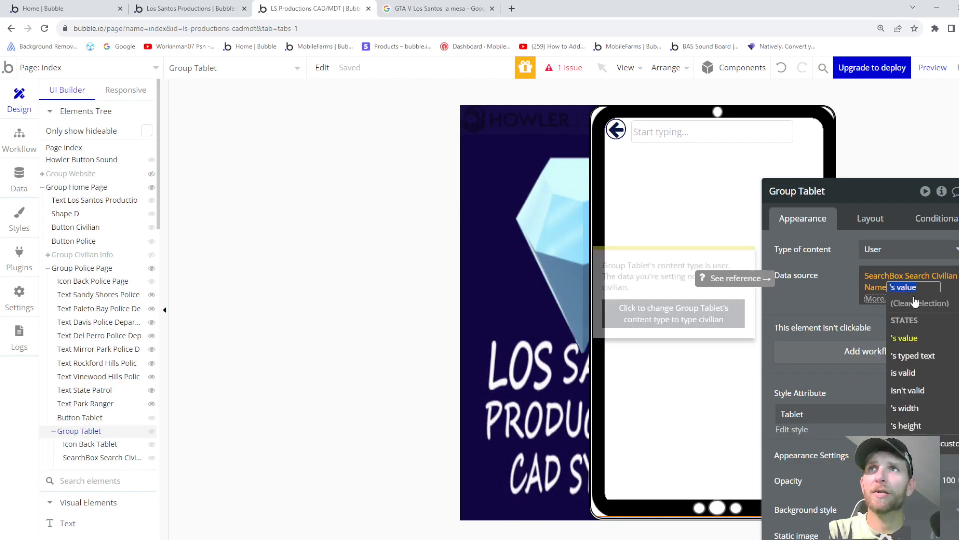
left_click(881, 276)
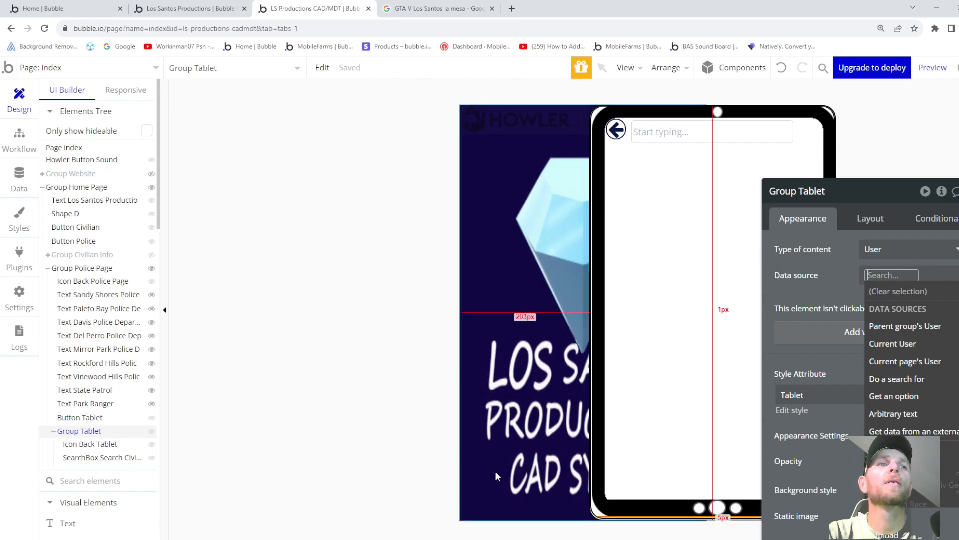
- In the Los Santos Productions app, inspect Group Name Search's data source: Full Name search's CIV USER
left_click(202, 9)
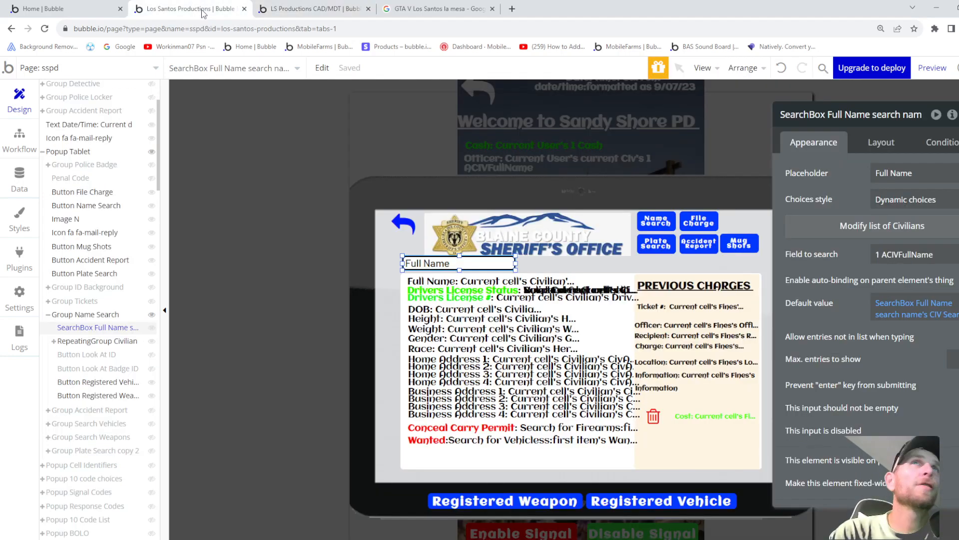
left_click(599, 267)
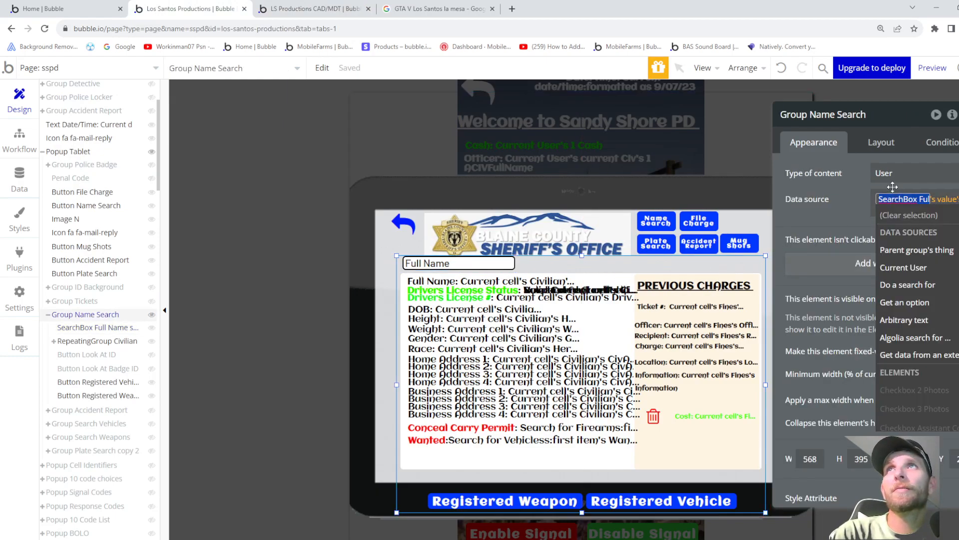
left_click(842, 205)
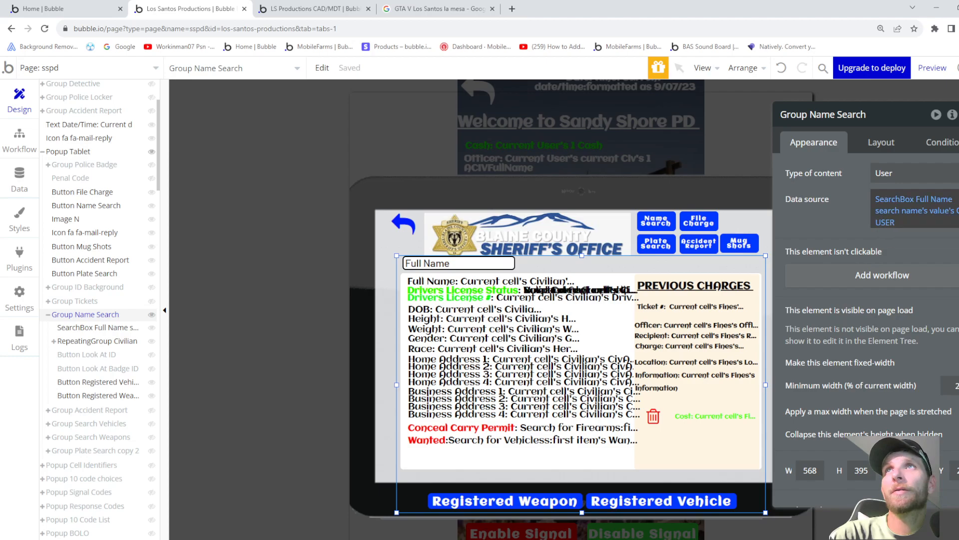
mouse_move(920, 216)
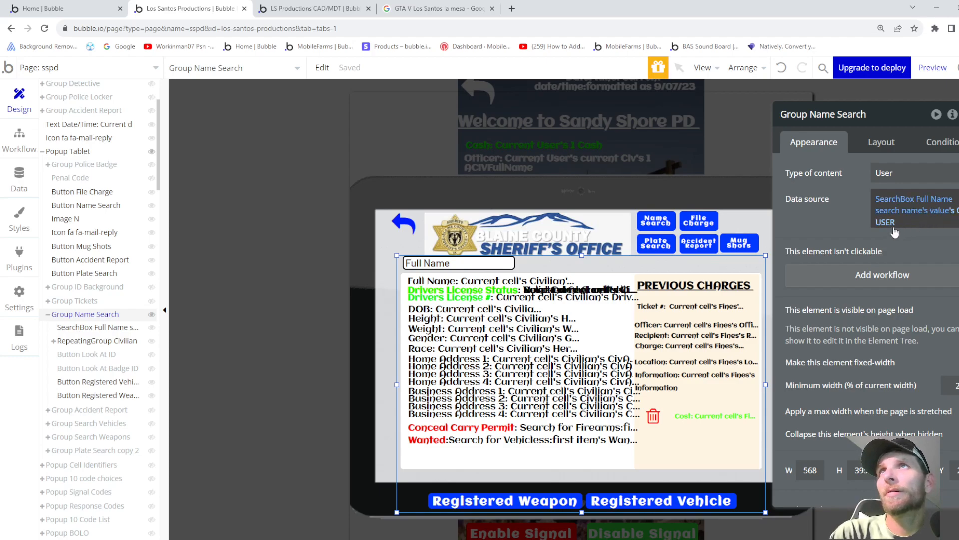
left_click(888, 228)
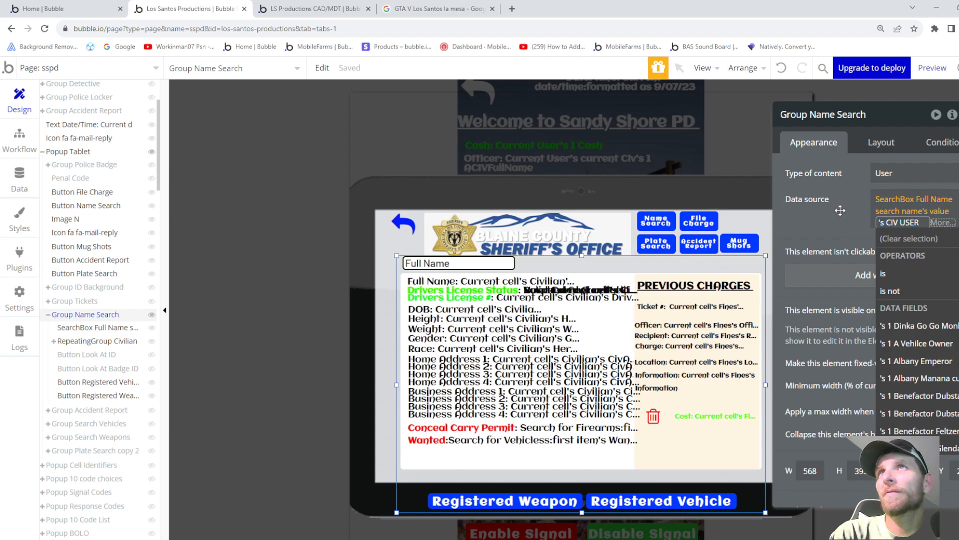
left_click(839, 211)
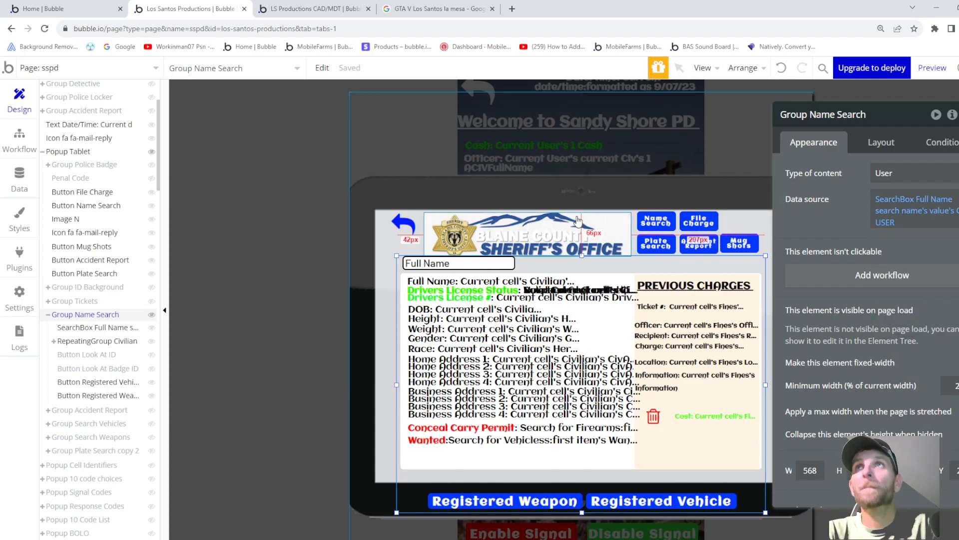
- Scroll through the Name Search group's properties, then go to the app's data types
scroll(153, 245, "down", 2)
scroll(145, 248, "down", 1)
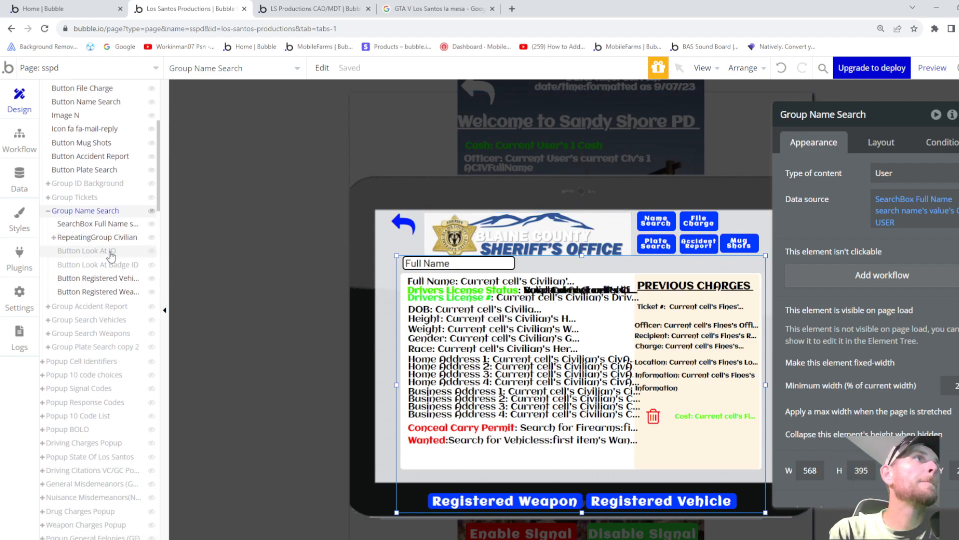
scroll(110, 256, "down", 3)
scroll(110, 257, "up", 7)
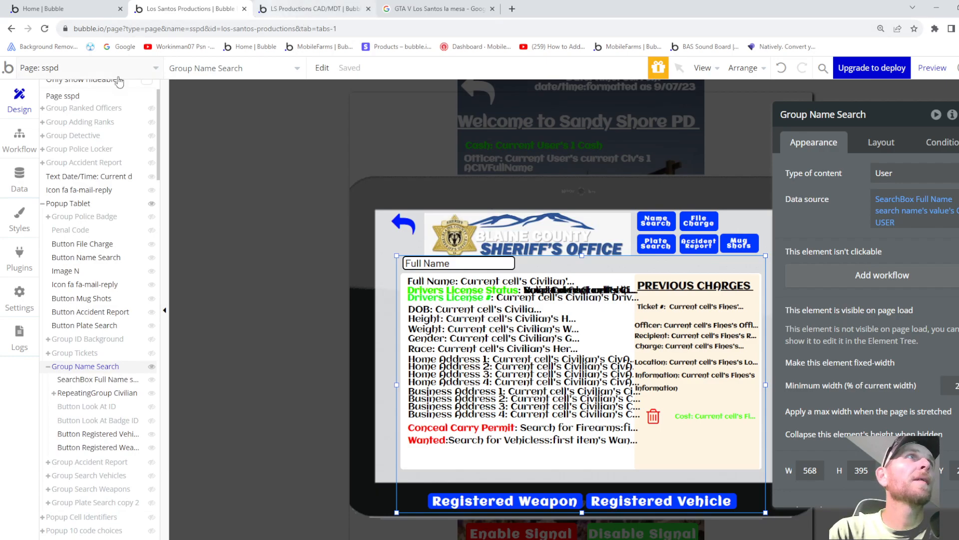
left_click(20, 180)
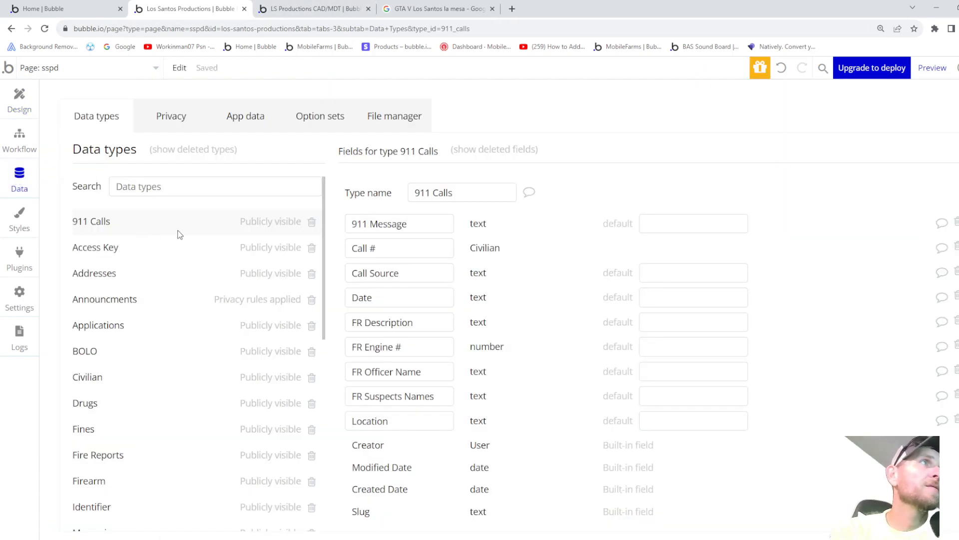
- Browse the data types list and view another type's fields
scroll(186, 244, "down", 1)
left_click(96, 325)
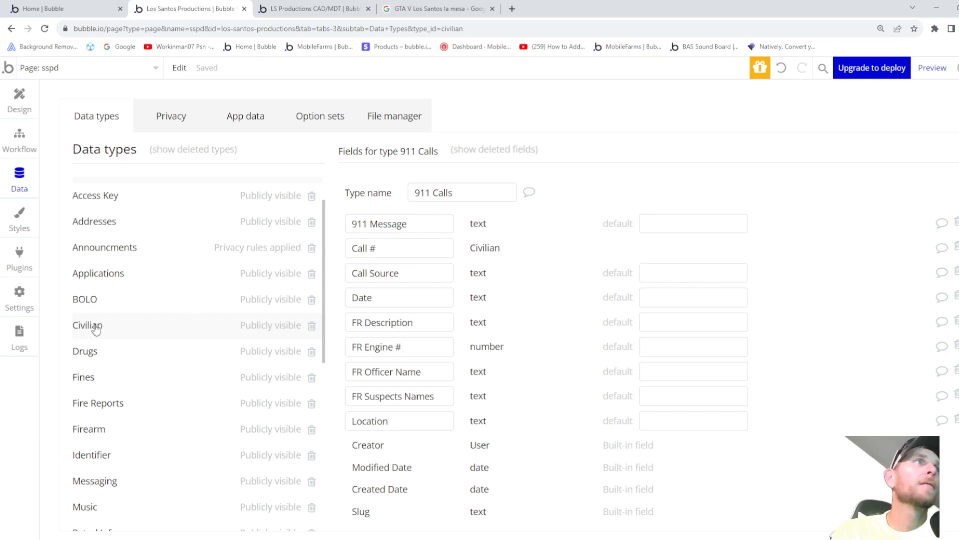
scroll(444, 240, "down", 1)
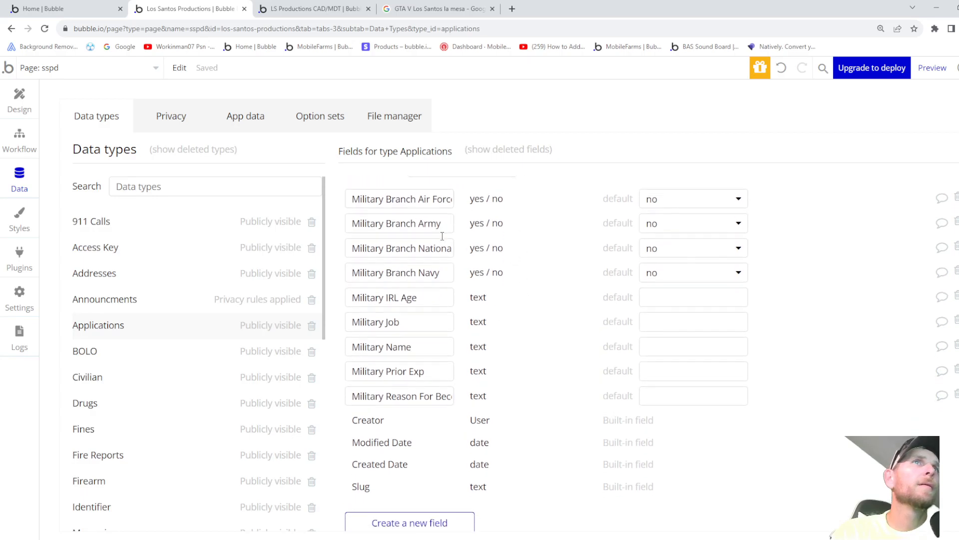
scroll(439, 236, "up", 1)
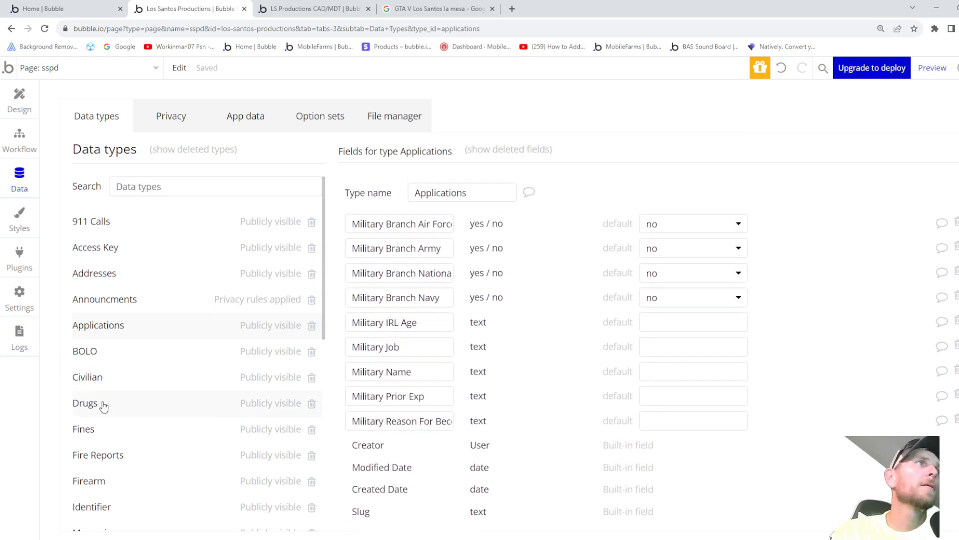
- Scroll through the Civilian type's fields: vehicle yes/no entries and food-item number fields
left_click(99, 378)
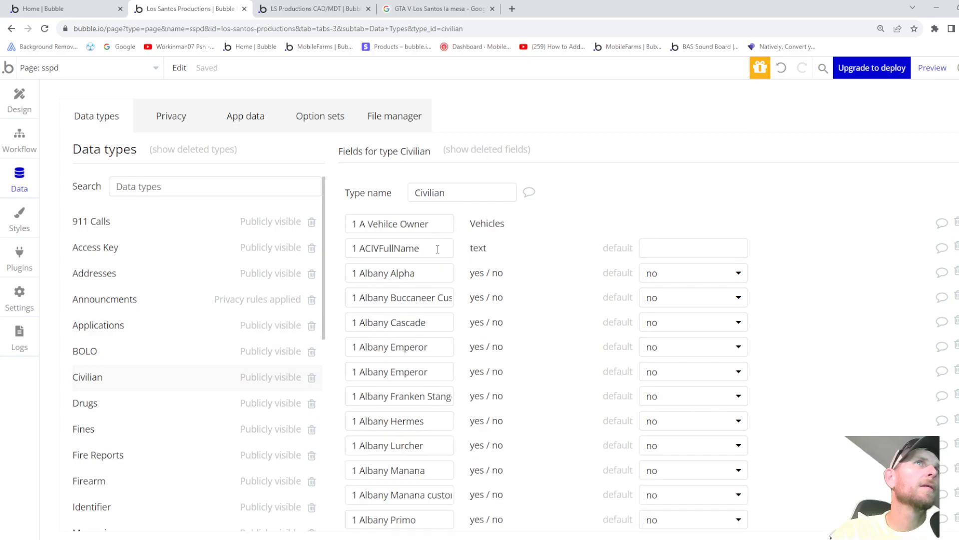
scroll(437, 248, "down", 10)
scroll(437, 260, "down", 10)
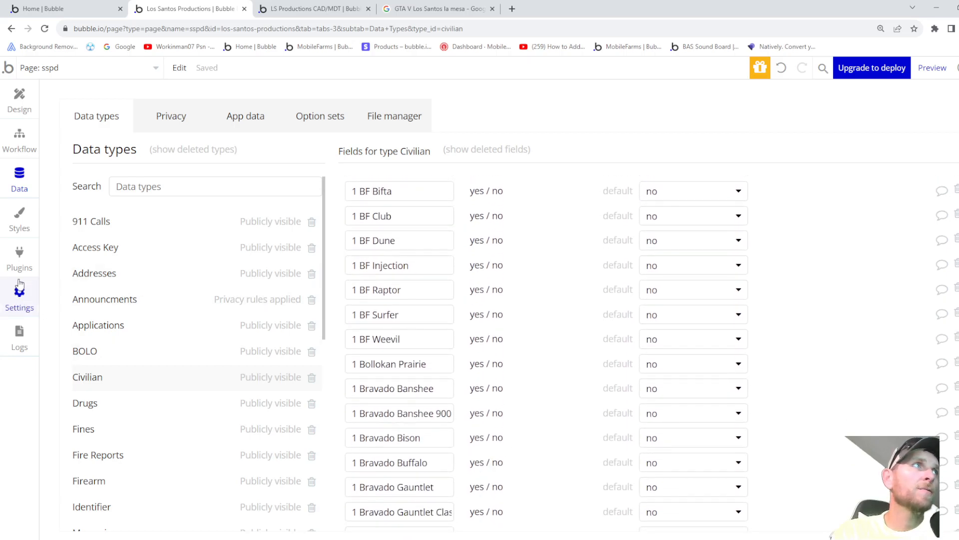
scroll(108, 487, "down", 7)
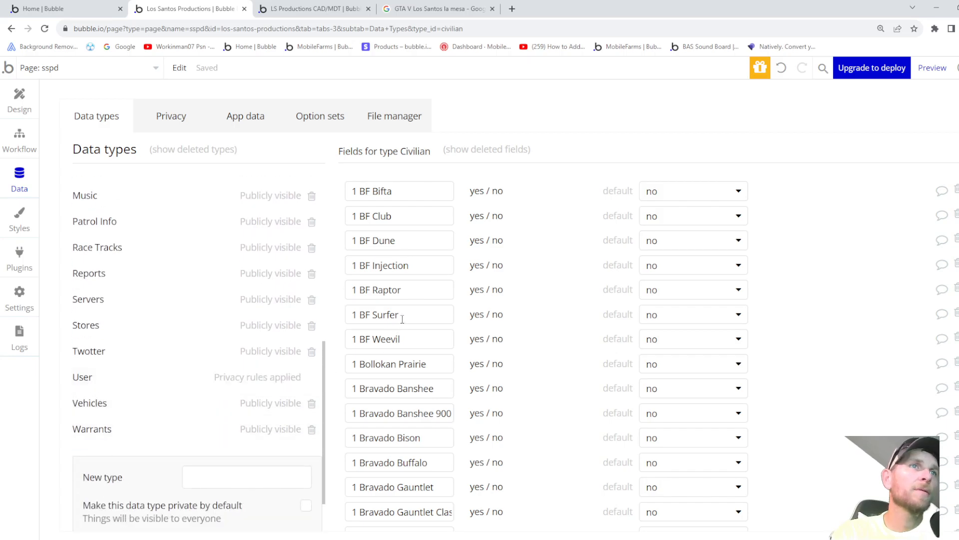
scroll(402, 319, "down", 20)
scroll(408, 334, "down", 20)
scroll(423, 317, "down", 20)
scroll(424, 314, "down", 20)
scroll(420, 302, "down", 20)
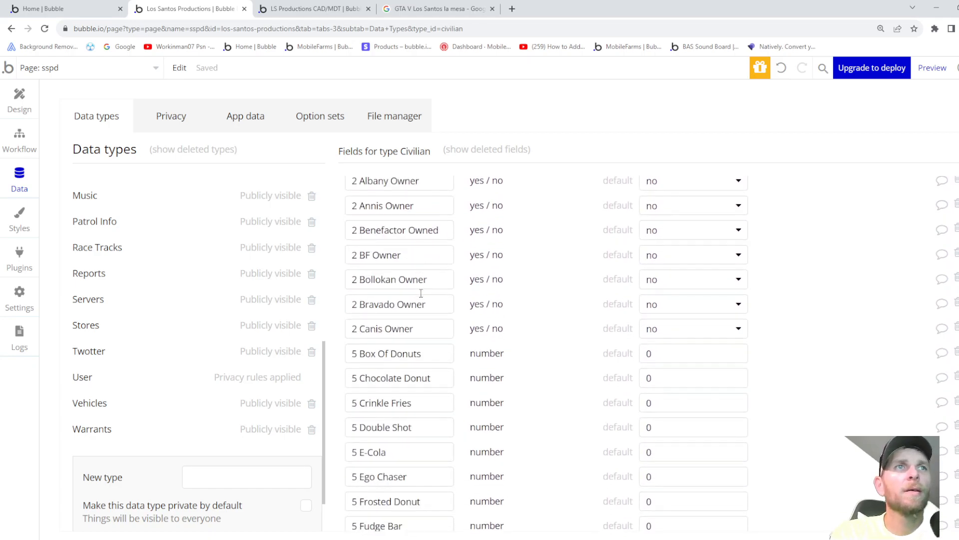
scroll(421, 293, "down", 5)
- Check the User type's fields, including Current Civ of type Civilian, then return to the sspd page design
left_click(102, 380)
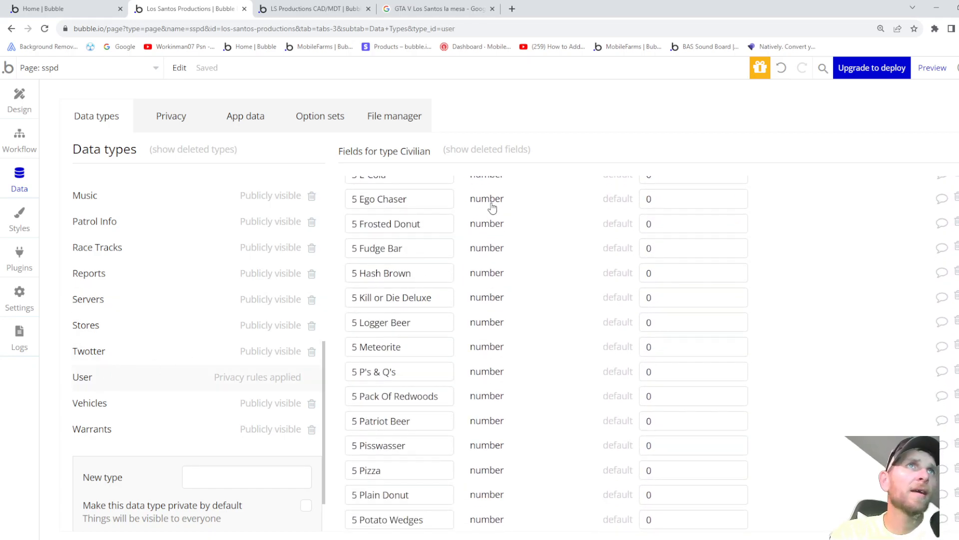
scroll(451, 264, "down", 10)
scroll(451, 263, "down", 8)
scroll(453, 268, "down", 3)
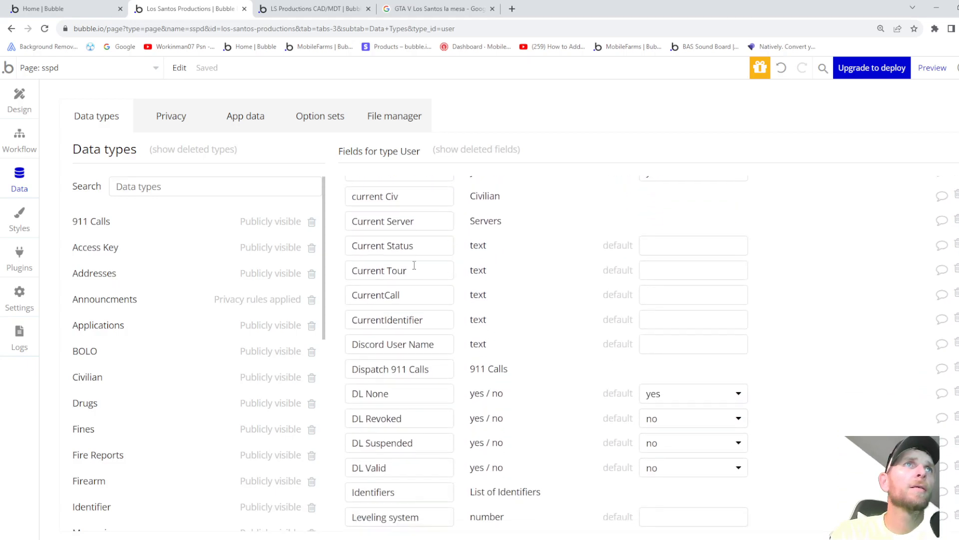
scroll(407, 270, "down", 3)
scroll(409, 277, "down", 5)
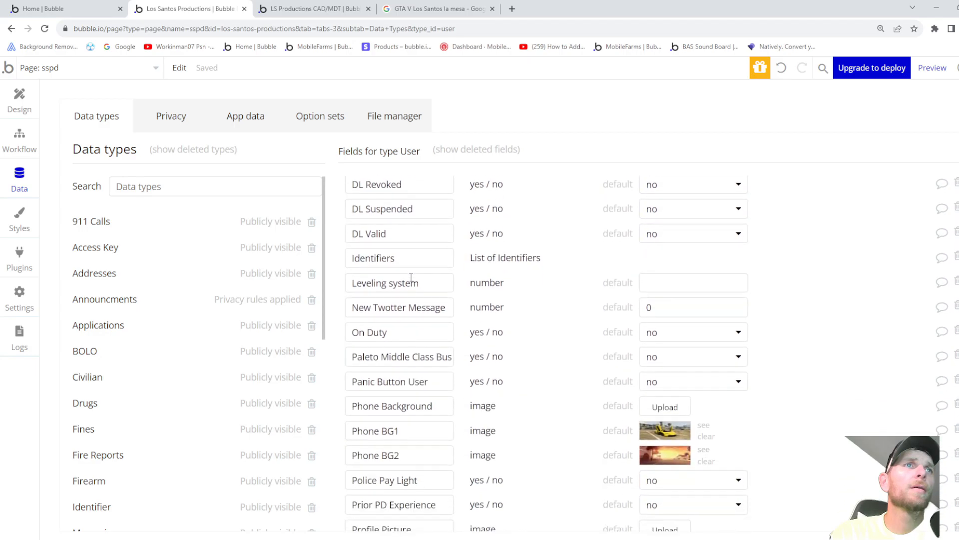
left_click(20, 110)
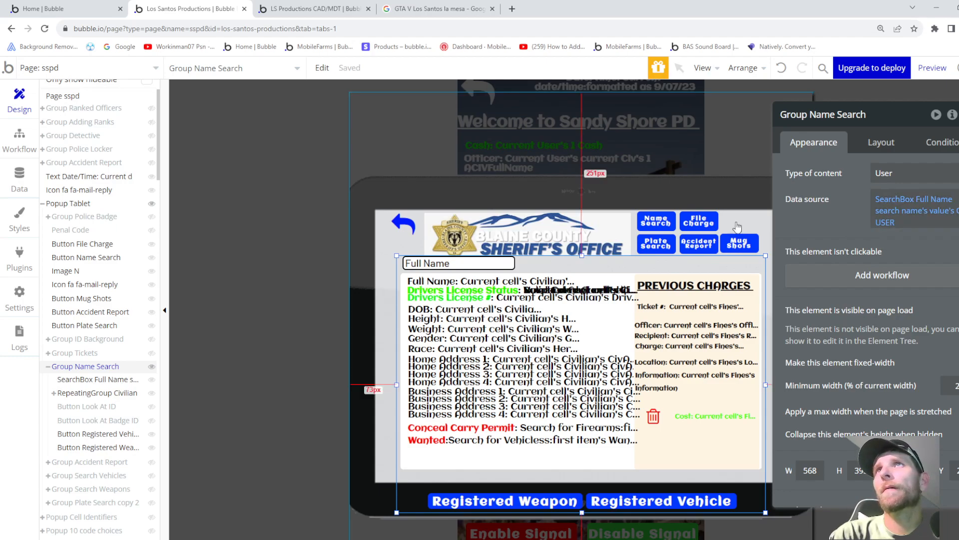
- Open the Data tab and scroll through the User and Civilian type fields
left_click(19, 177)
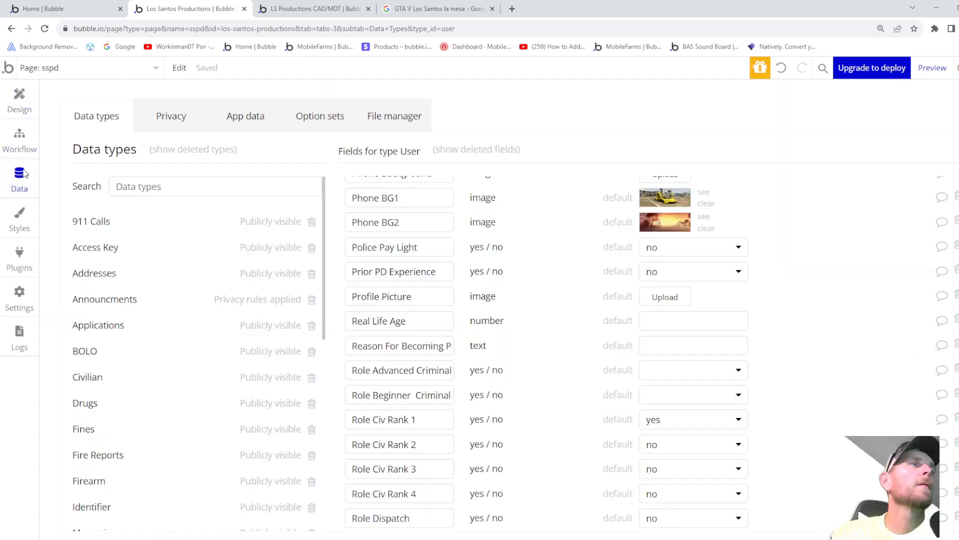
scroll(453, 262, "down", 5)
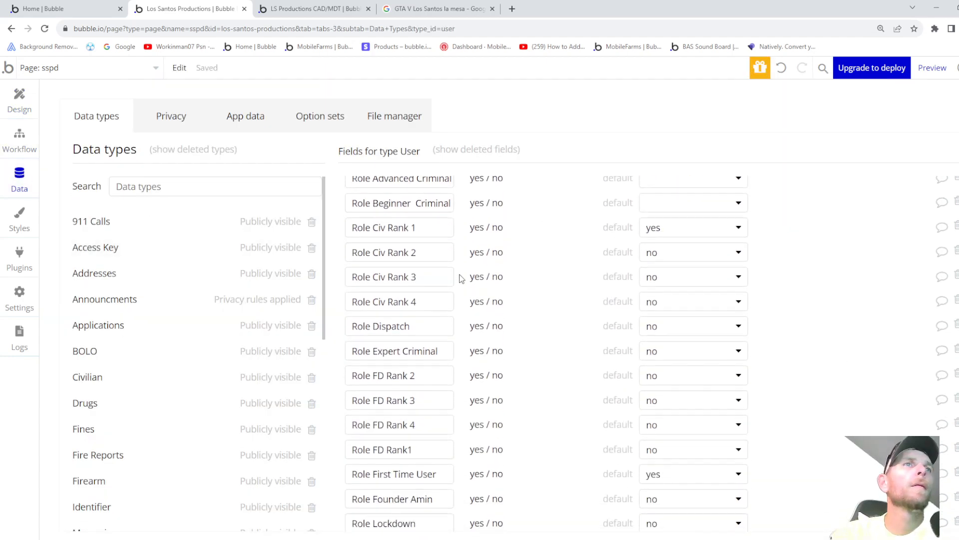
scroll(496, 283, "down", 7)
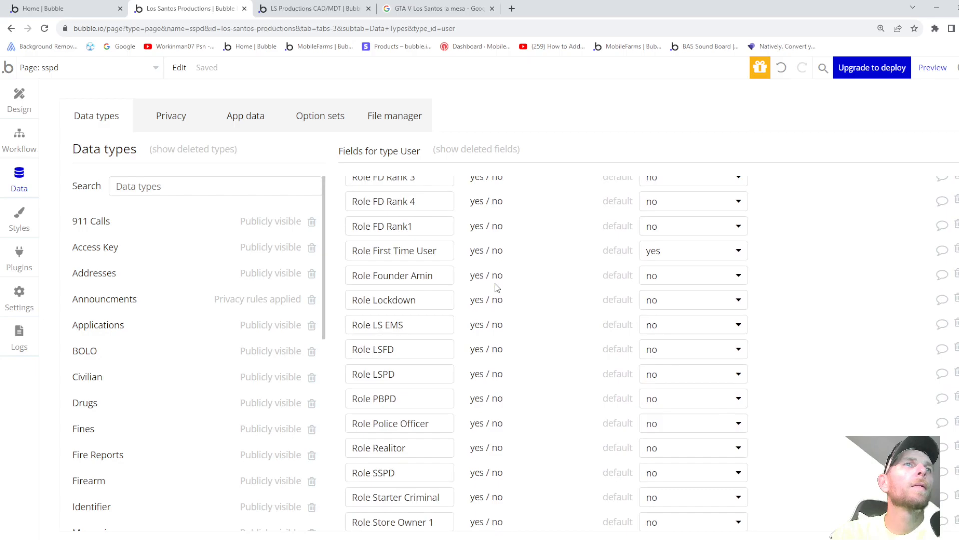
scroll(495, 290, "down", 11)
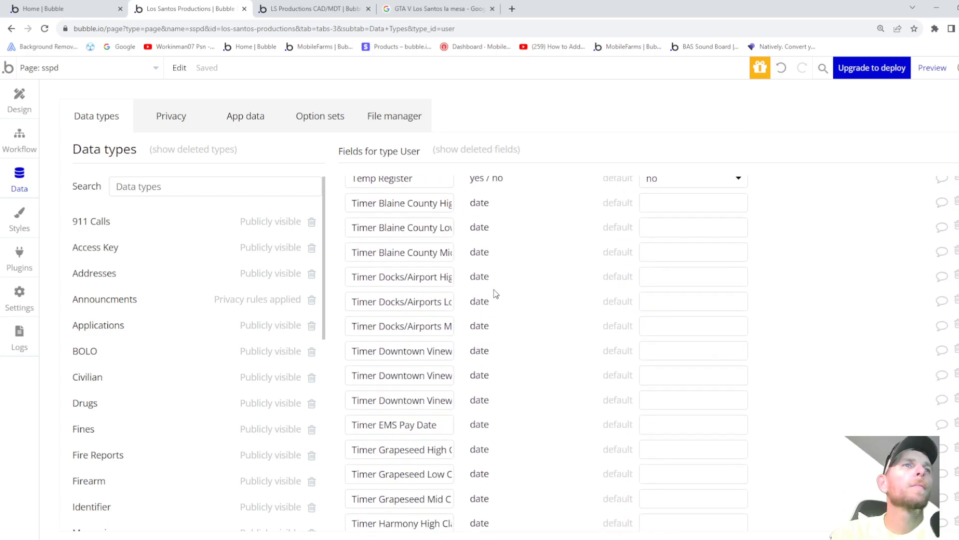
scroll(496, 294, "down", 8)
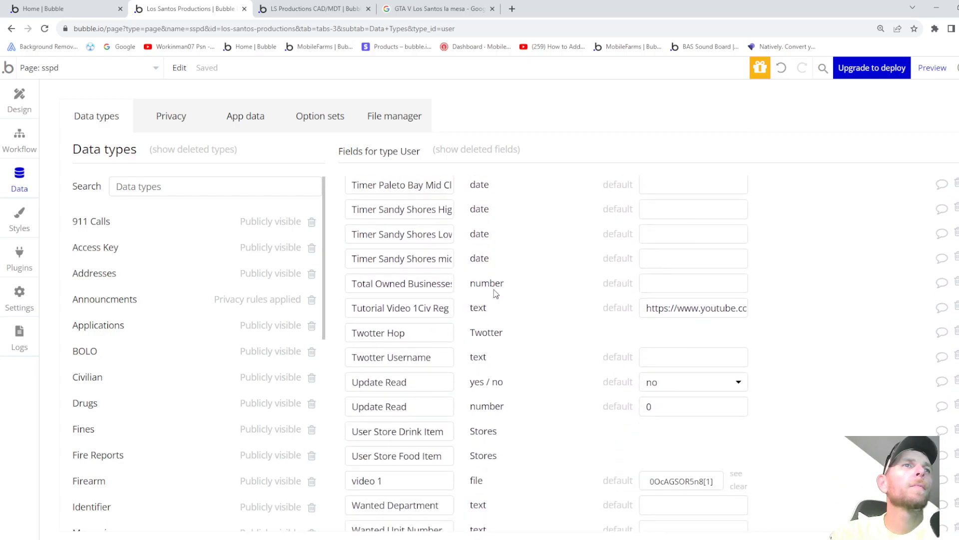
scroll(495, 295, "down", 2)
scroll(496, 295, "up", 20)
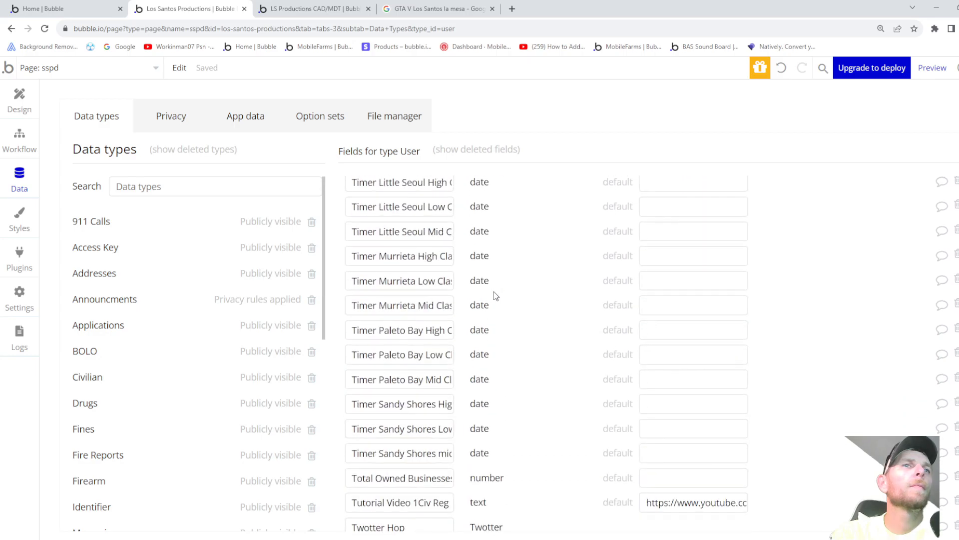
scroll(496, 294, "up", 20)
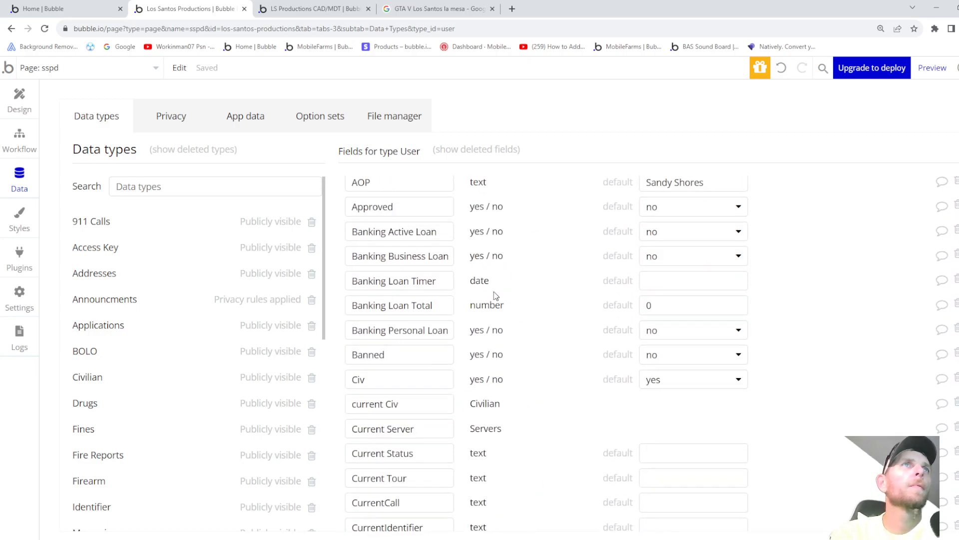
scroll(496, 295, "up", 3)
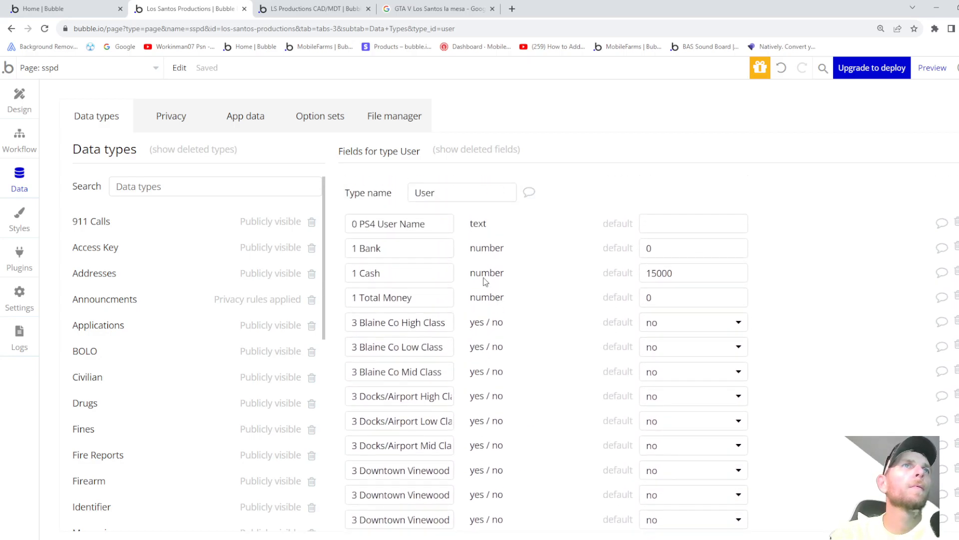
scroll(492, 290, "down", 10)
scroll(409, 318, "down", 3)
scroll(395, 363, "down", 2)
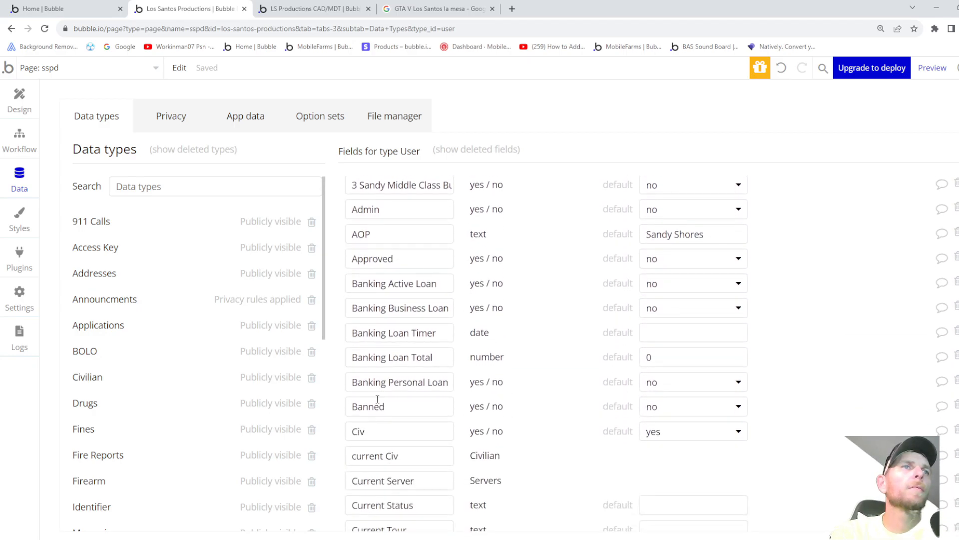
scroll(420, 381, "down", 1)
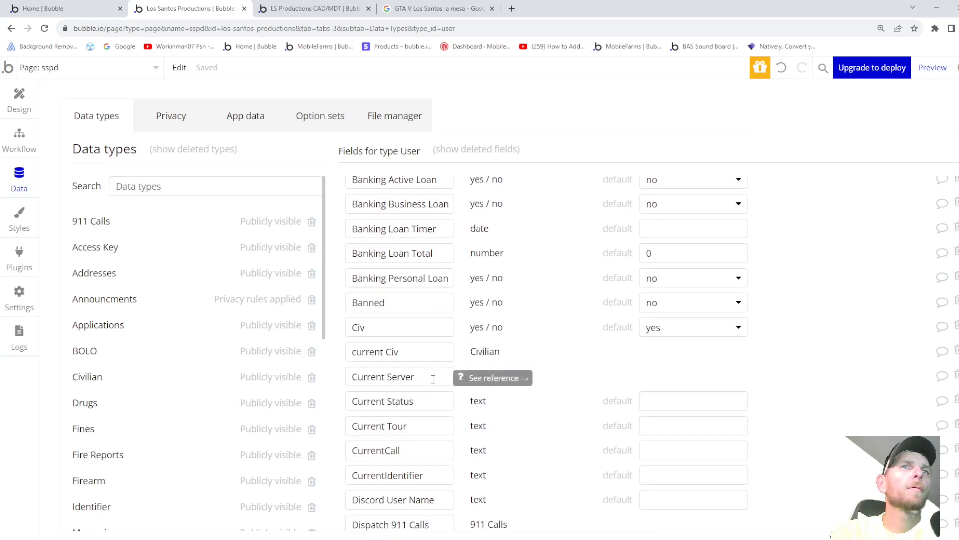
scroll(392, 350, "down", 1)
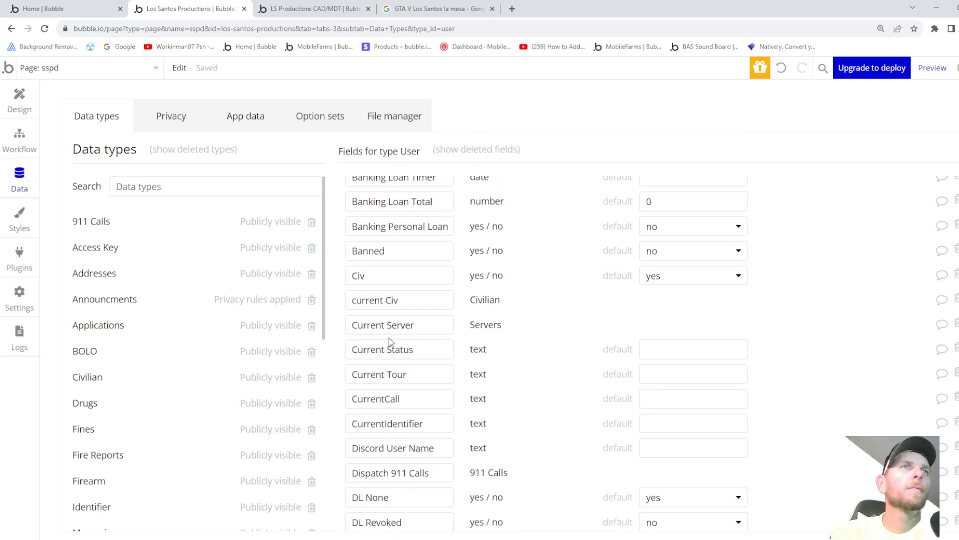
scroll(407, 335, "down", 1)
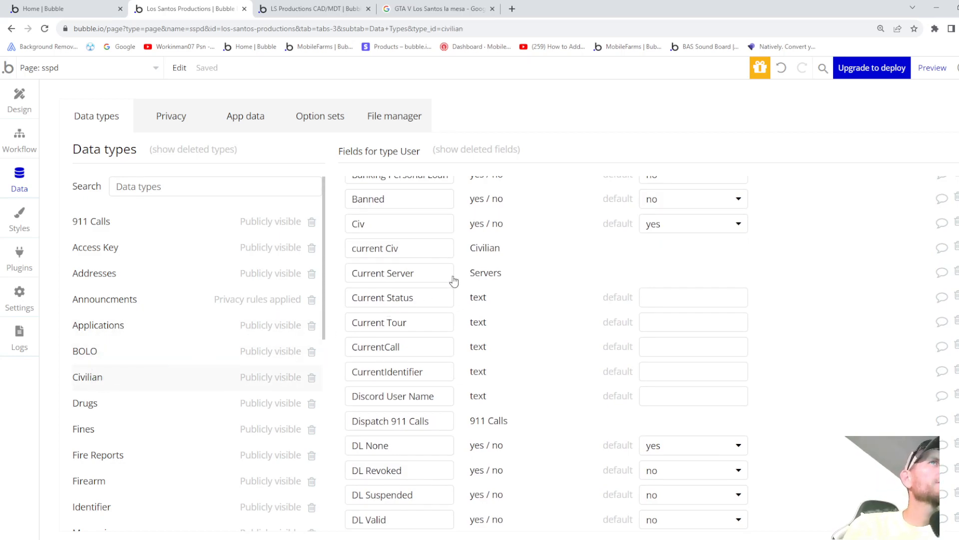
- Scroll further, select the CIV USER field name, then switch to the LS Productions CAD/MDT project
scroll(430, 251, "down", 10)
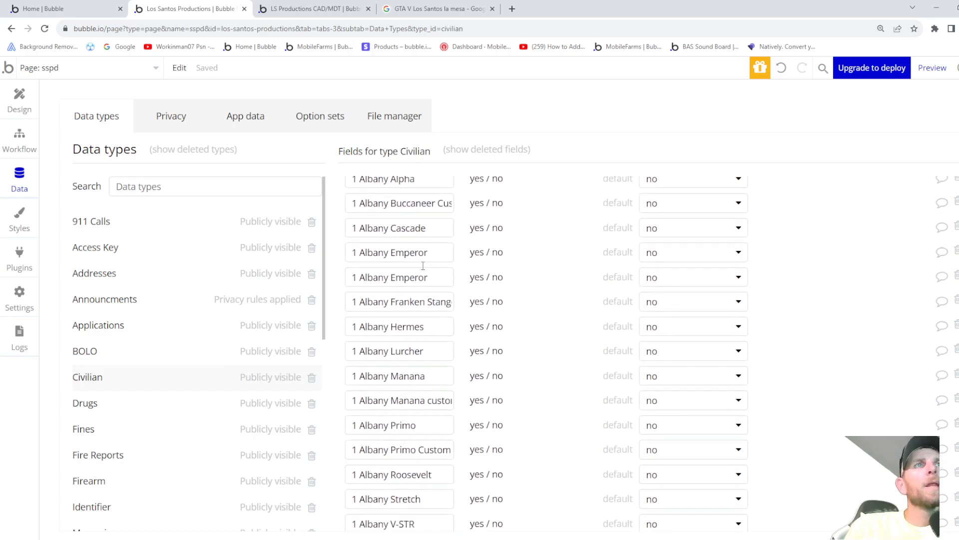
scroll(428, 277, "down", 20)
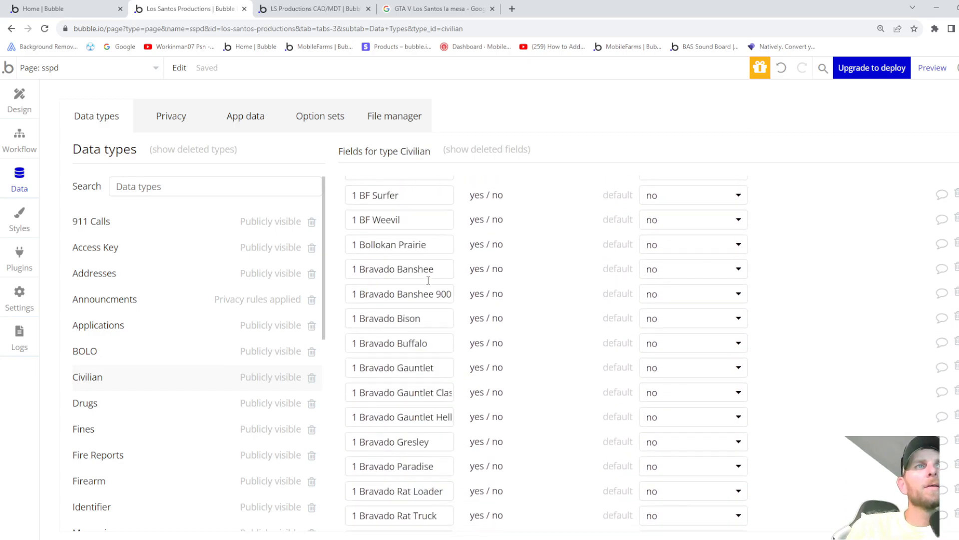
scroll(430, 287, "down", 20)
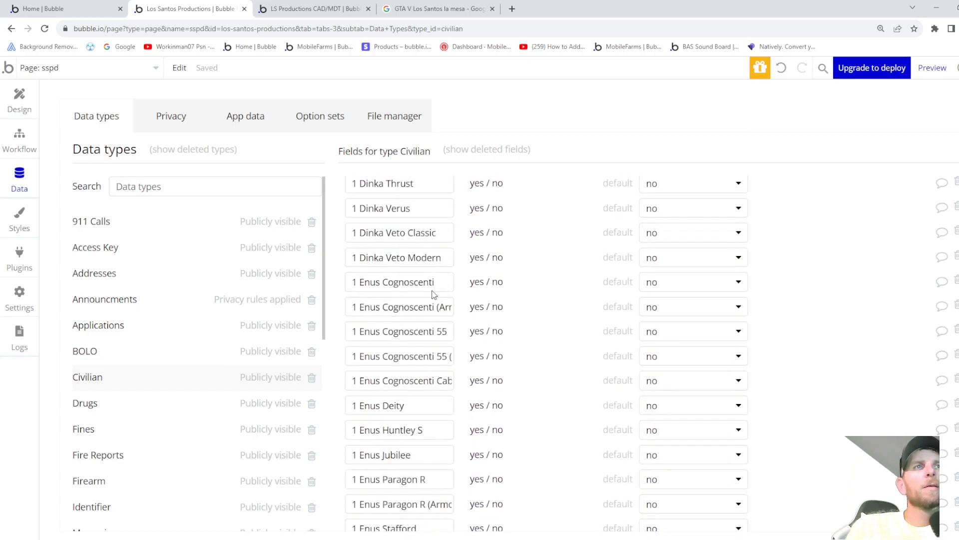
scroll(438, 292, "down", 20)
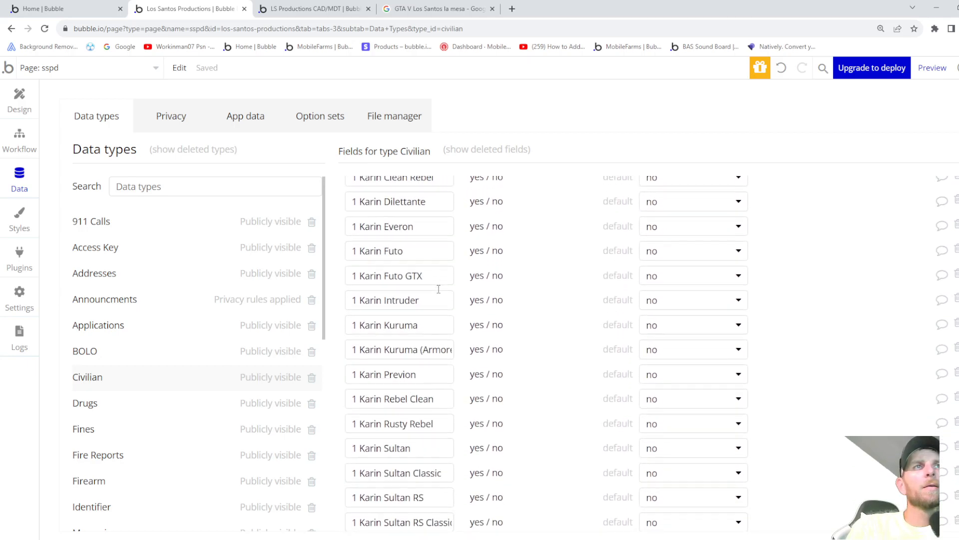
scroll(438, 289, "down", 20)
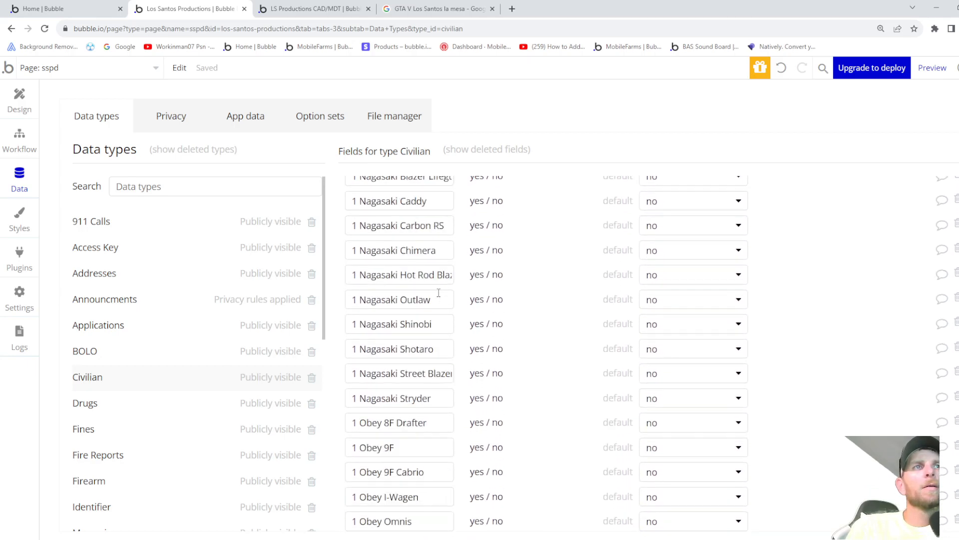
scroll(440, 294, "down", 20)
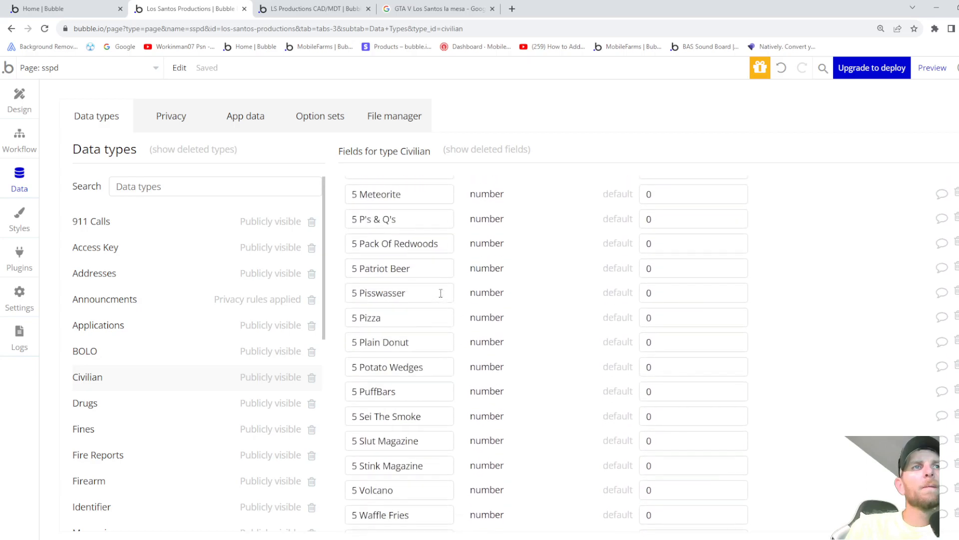
scroll(439, 292, "down", 20)
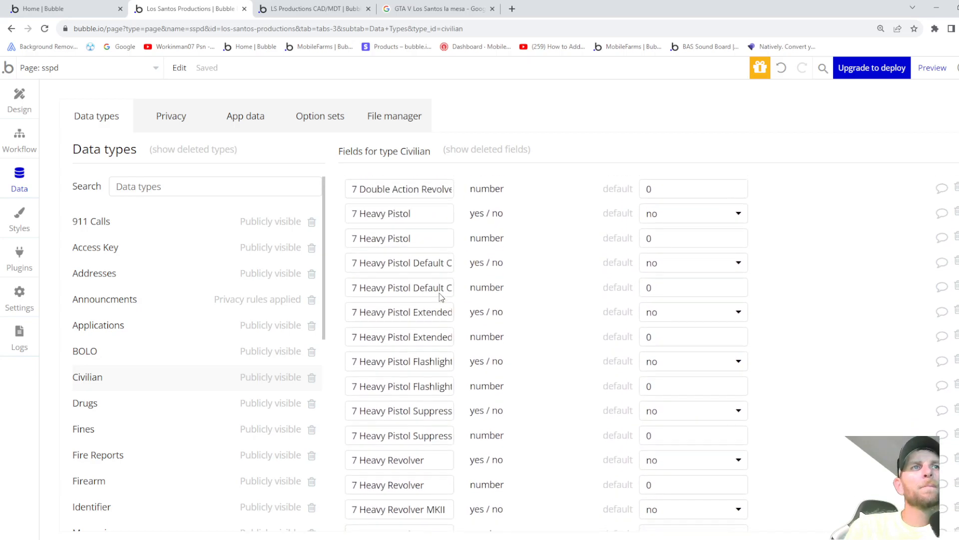
scroll(440, 290, "down", 8)
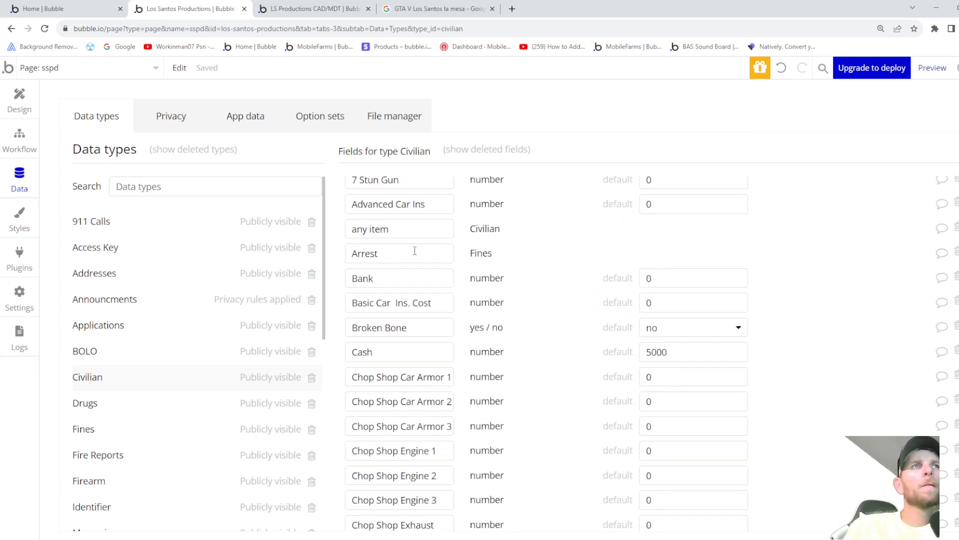
scroll(400, 246, "down", 7)
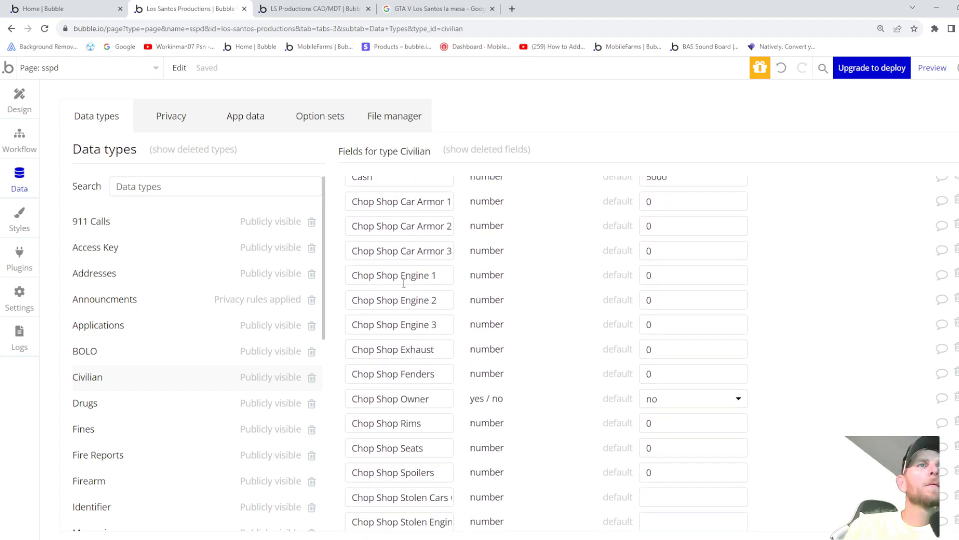
scroll(410, 289, "down", 5)
scroll(411, 288, "down", 9)
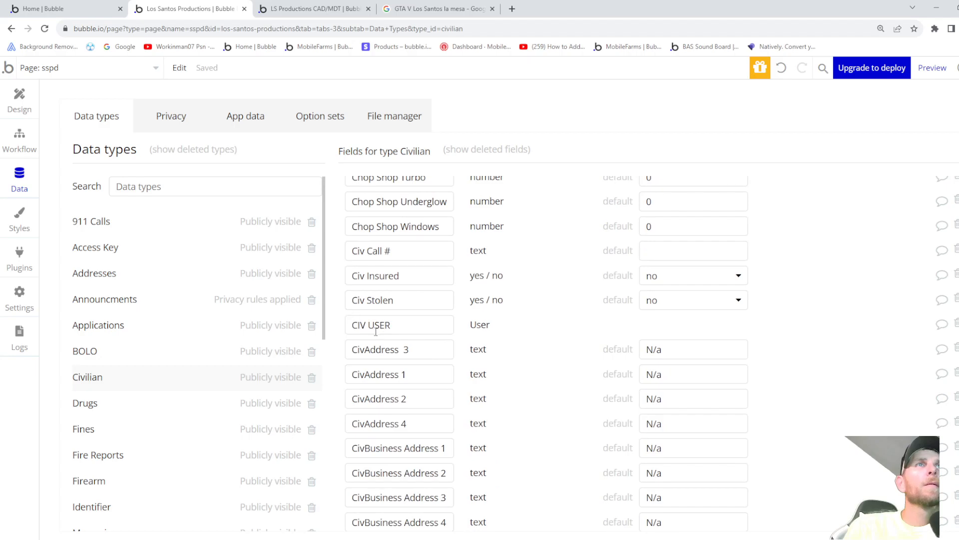
left_click_drag(415, 322, 350, 325)
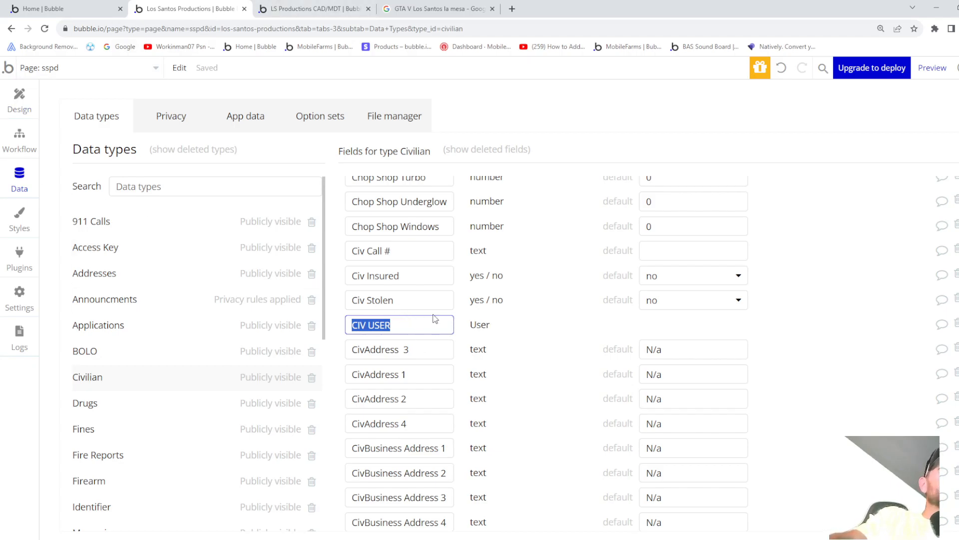
left_click(320, 8)
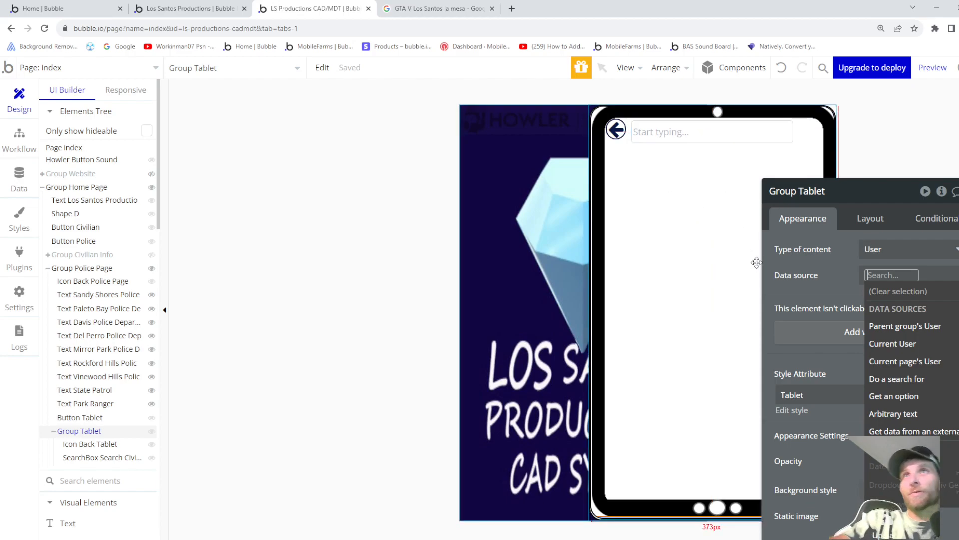
- Check the CAD/MDT app's Civilian type fields, then return to the index page design
left_click(19, 185)
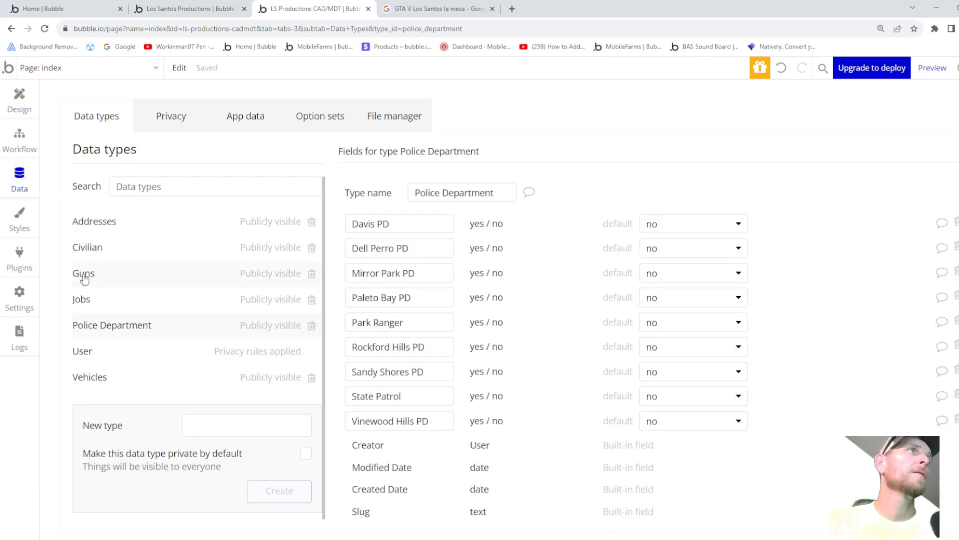
left_click(89, 250)
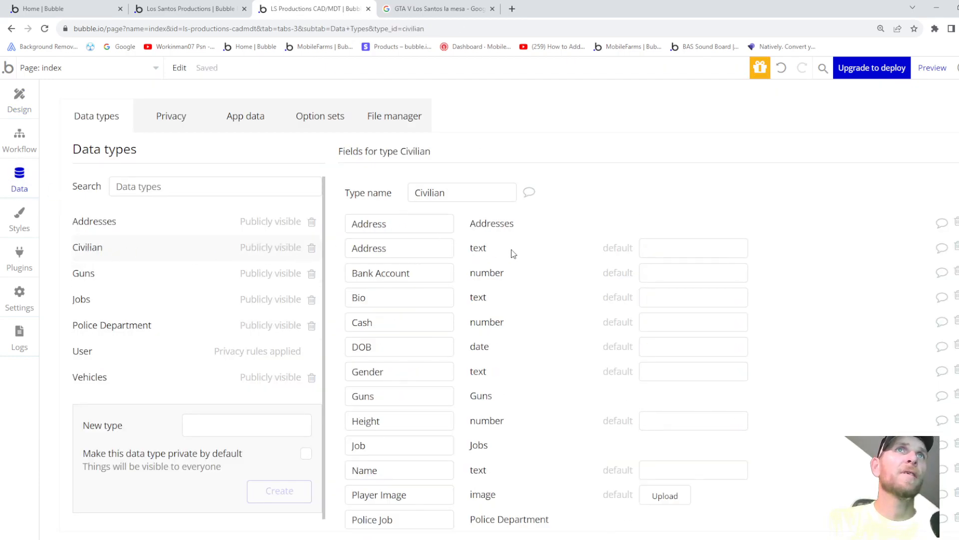
scroll(517, 252, "down", 5)
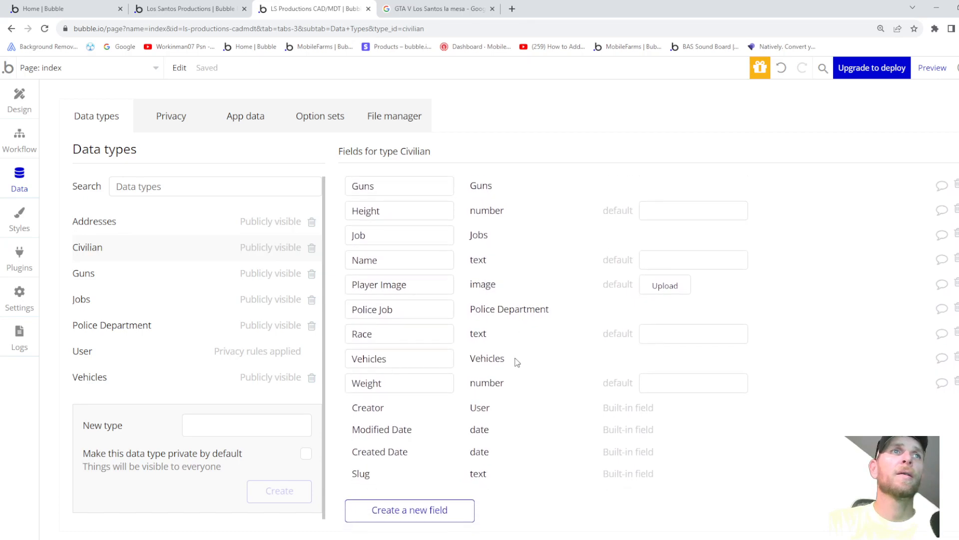
scroll(517, 362, "up", 5)
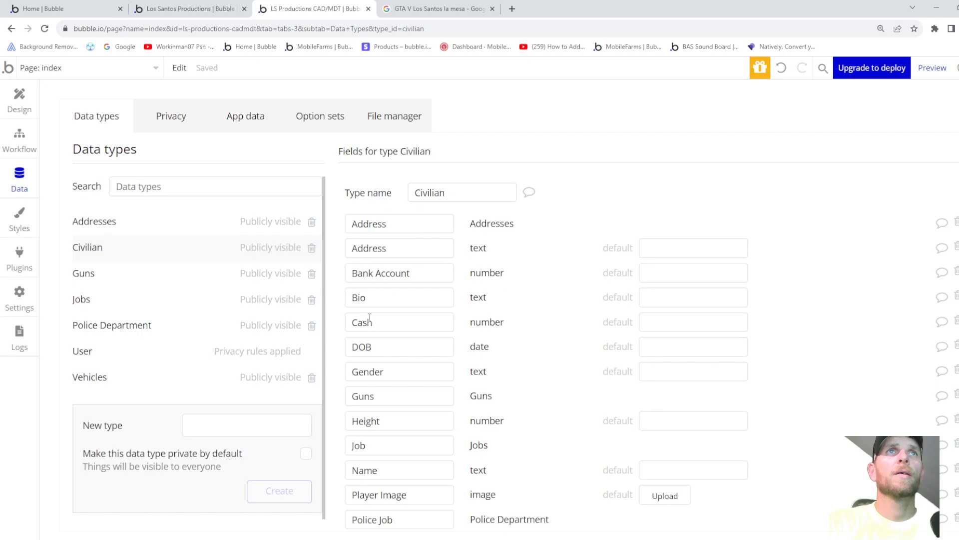
scroll(382, 349, "down", 4)
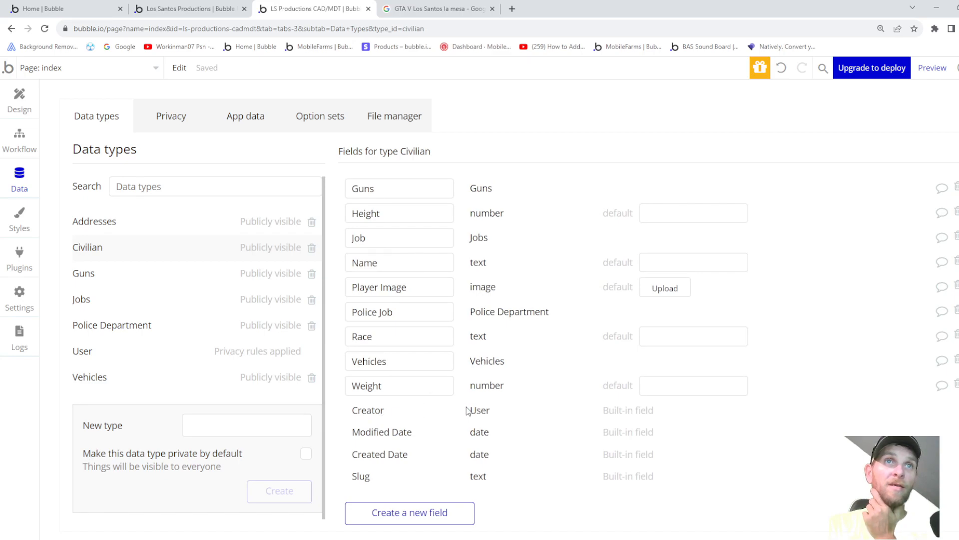
left_click(19, 100)
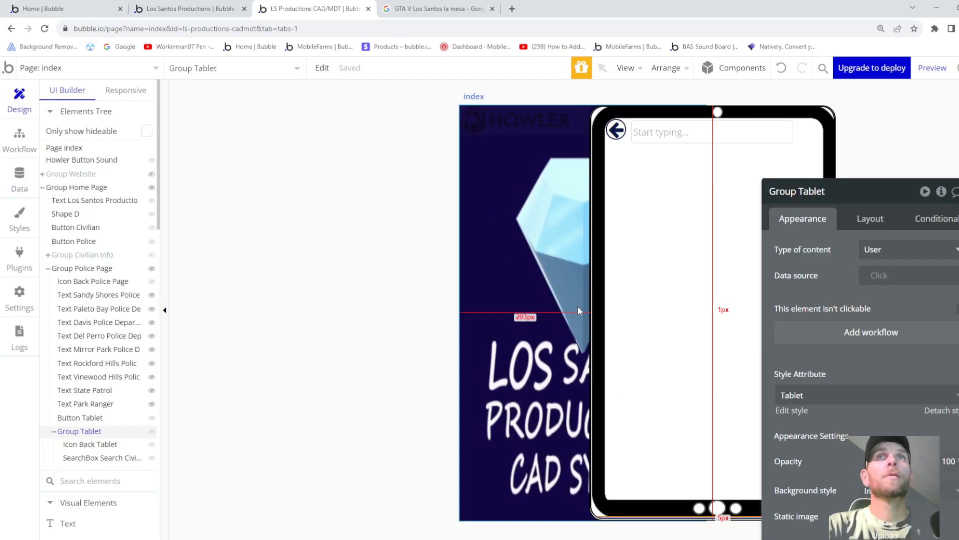
- Set the tablet group's data source to Search Civilian Name's value's Creator
left_click(877, 276)
scroll(949, 421, "down", 8)
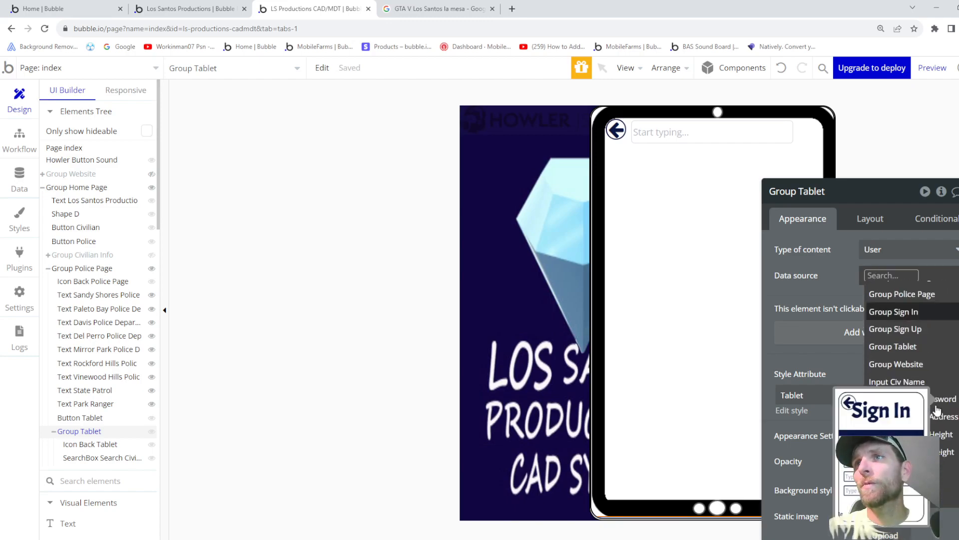
scroll(942, 354, "down", 3)
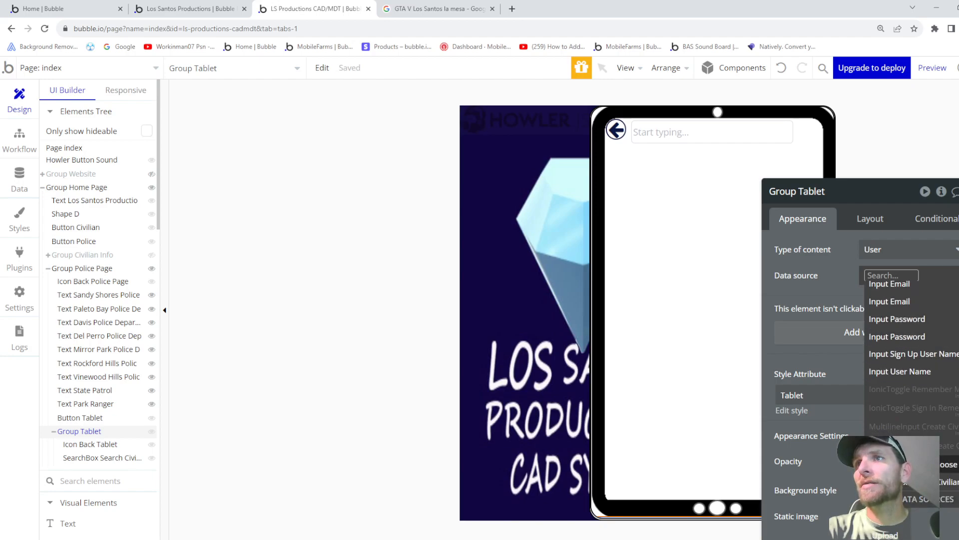
left_click(899, 481)
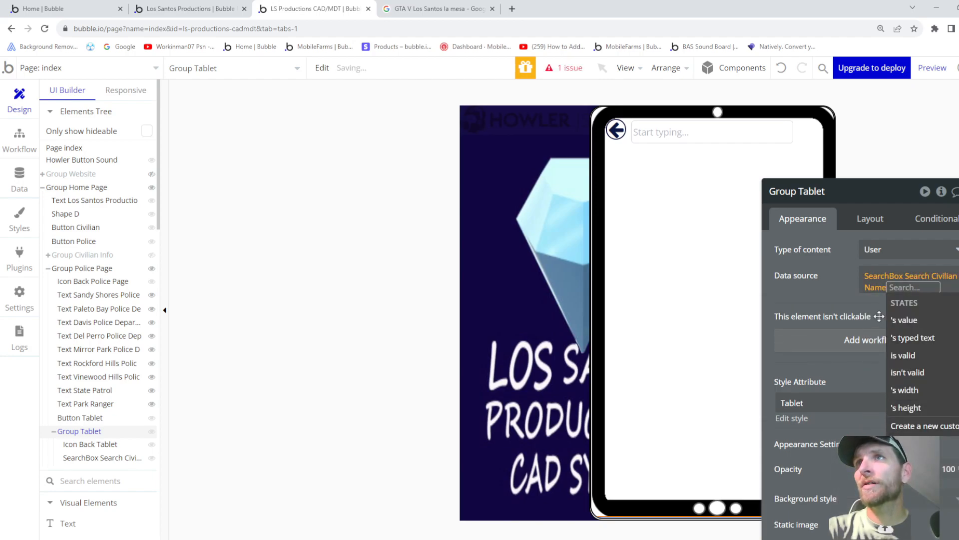
left_click(903, 324)
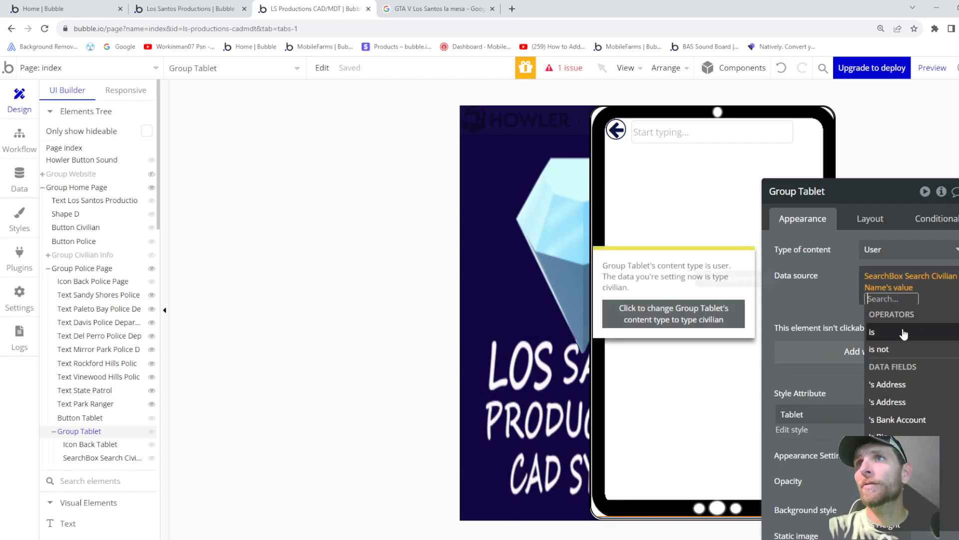
scroll(903, 345, "down", 1)
scroll(904, 349, "down", 5)
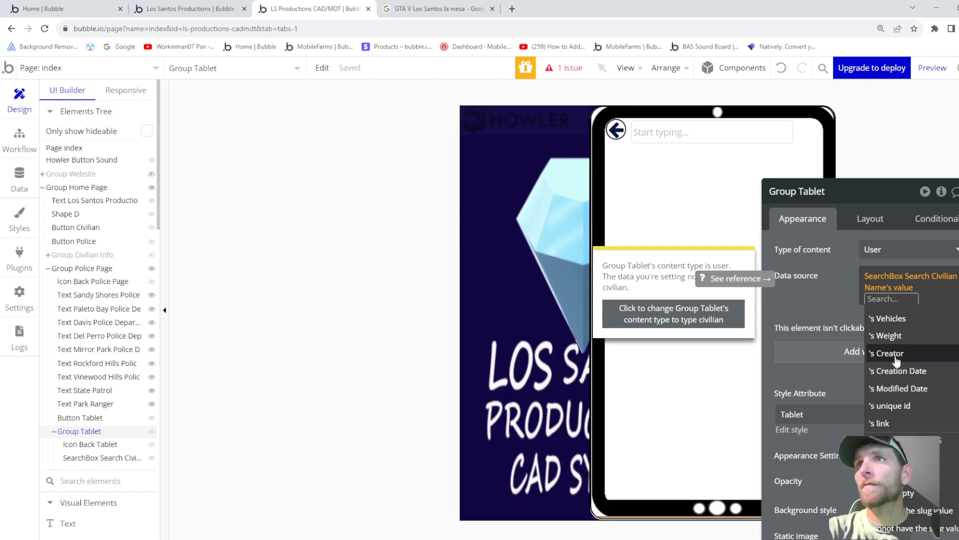
left_click(897, 353)
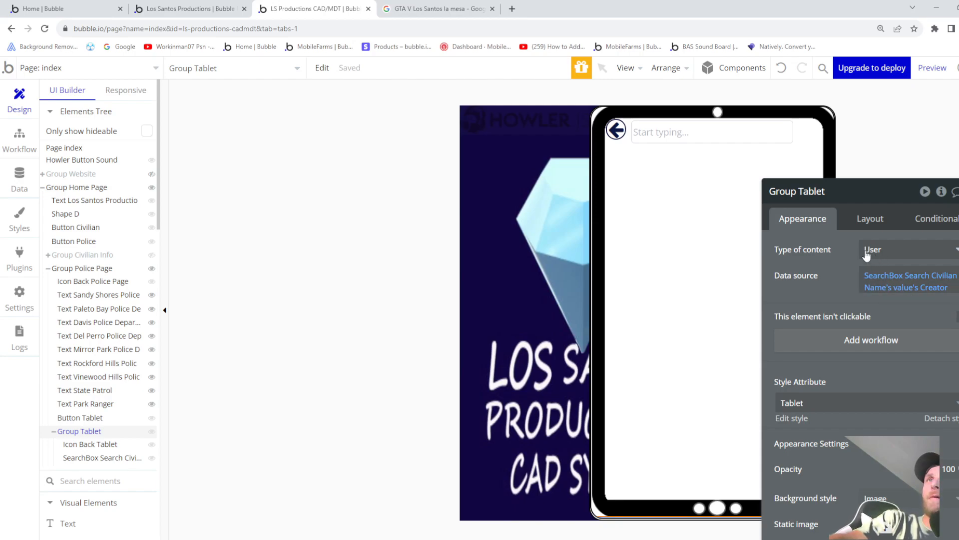
mouse_move(789, 251)
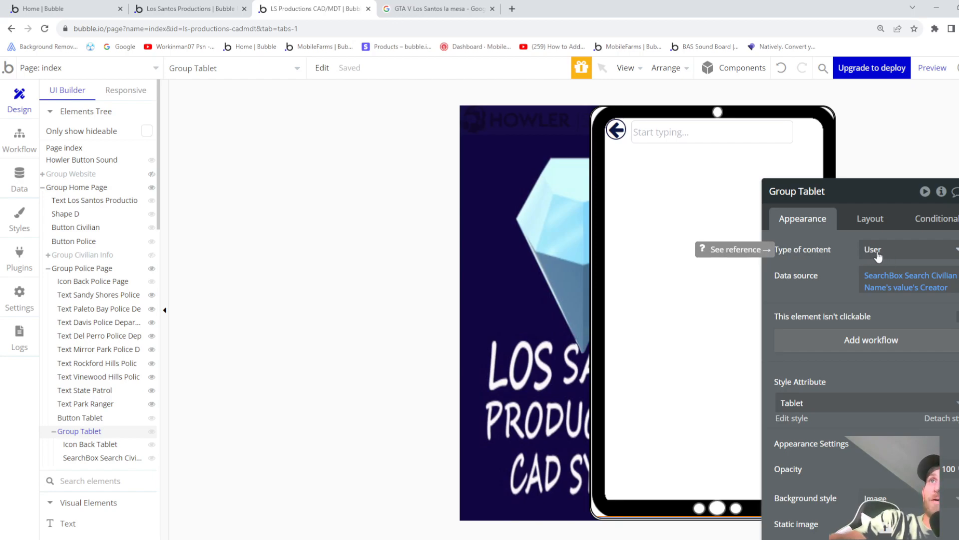
left_click(690, 142)
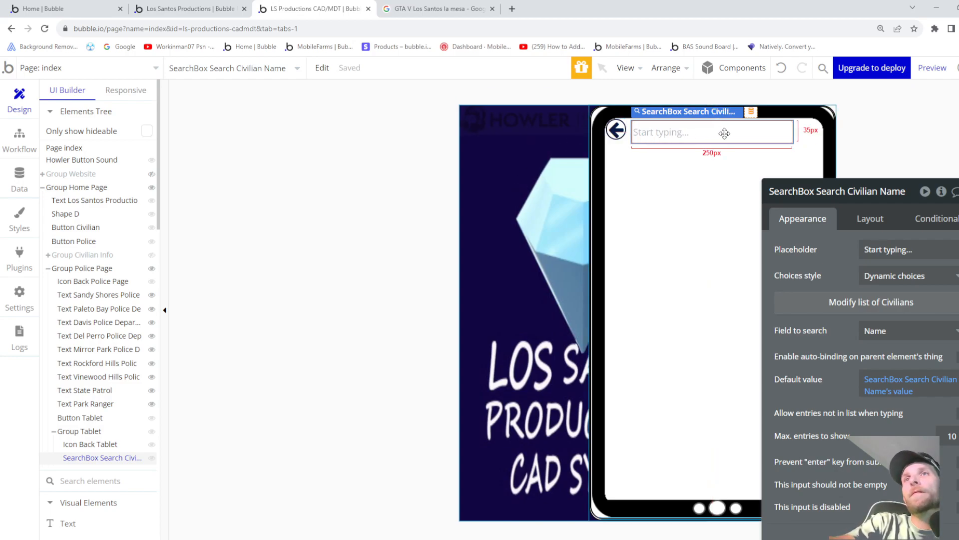
left_click(730, 175)
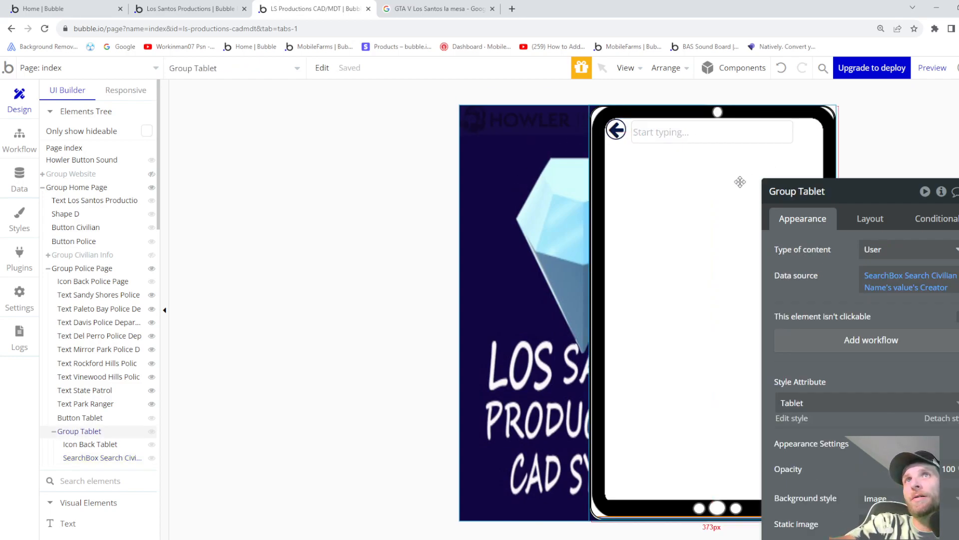
left_click(890, 279)
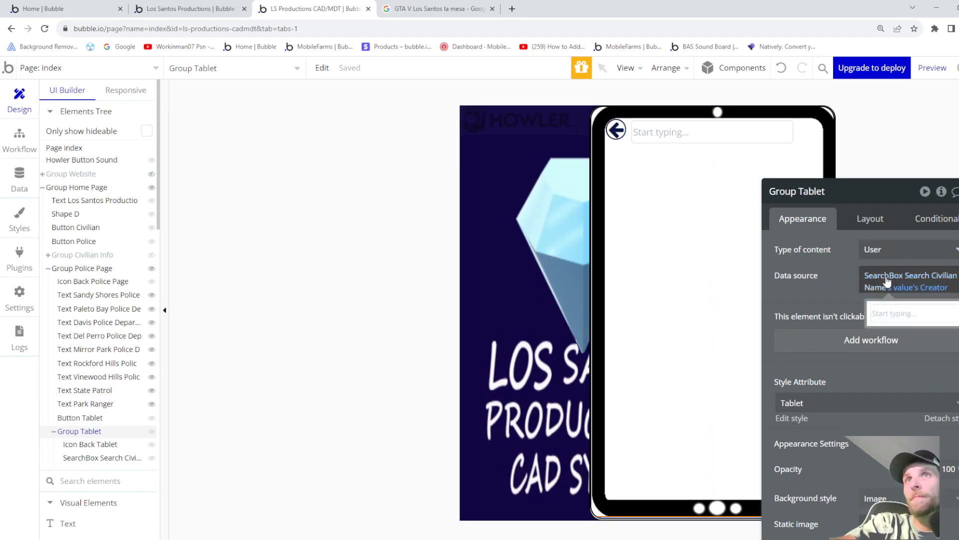
left_click(892, 286)
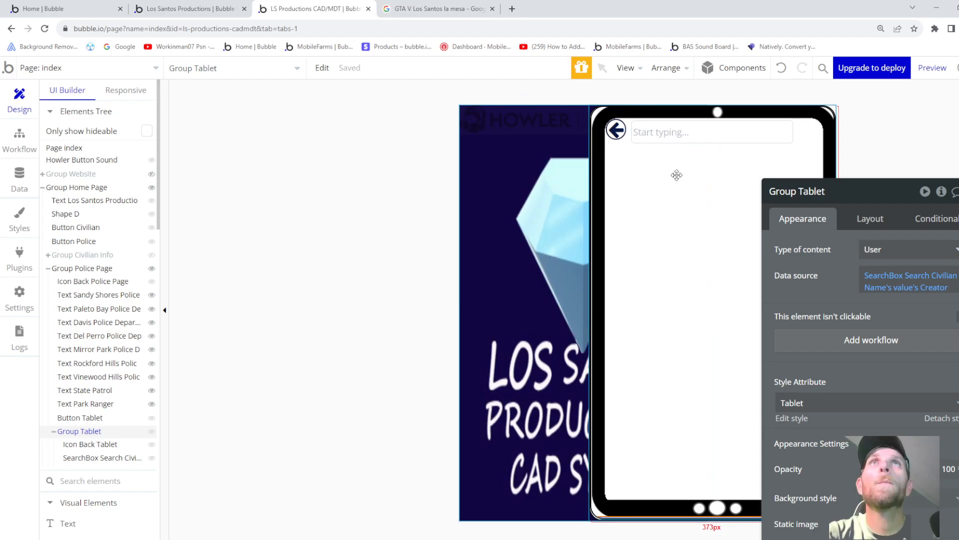
scroll(100, 399, "down", 1)
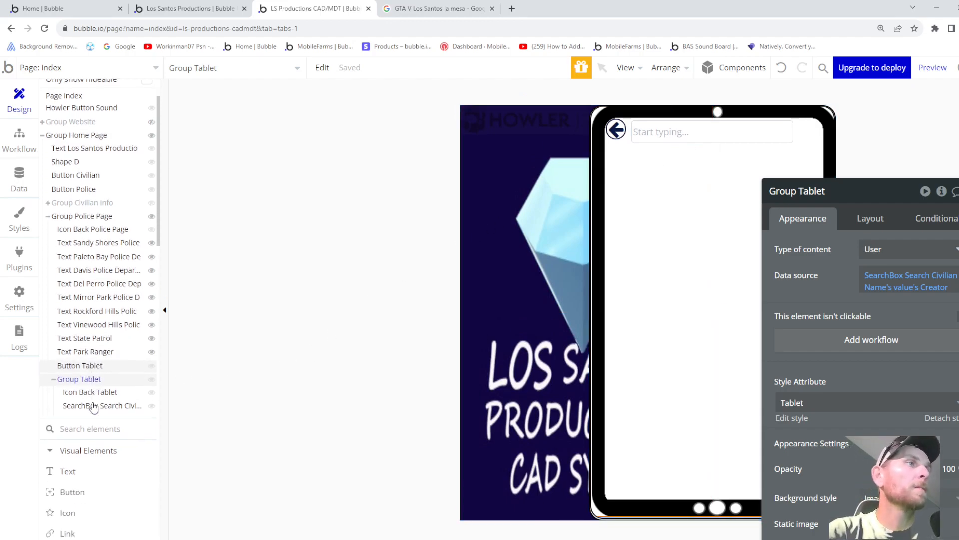
- Draw a 'Name:' text box on the tablet and insert a dynamic Search for Civilians
left_click(75, 471)
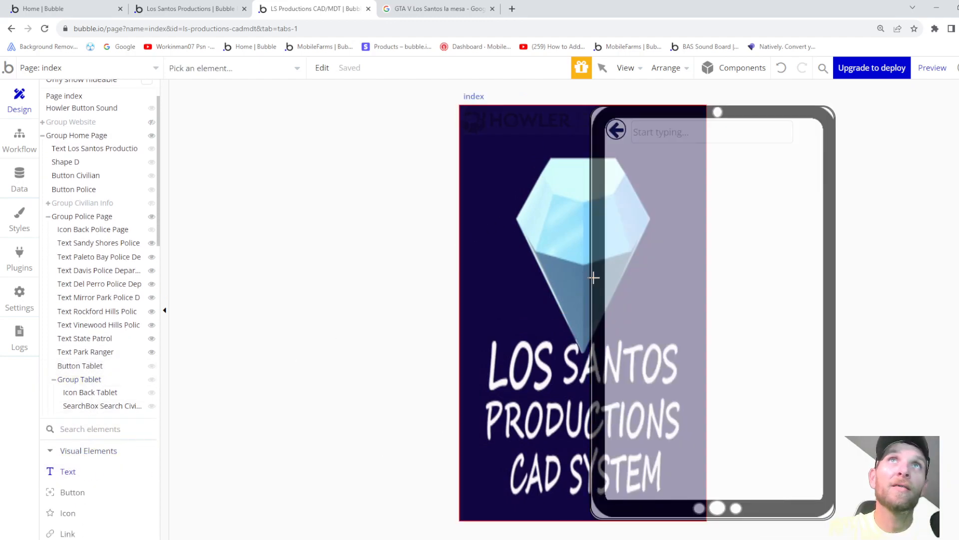
left_click_drag(615, 152, 764, 168)
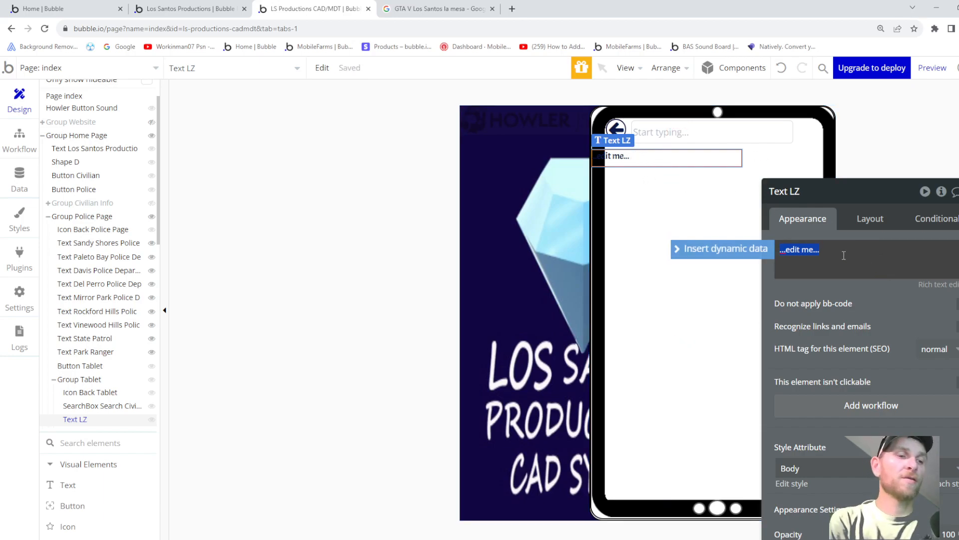
type("Name:")
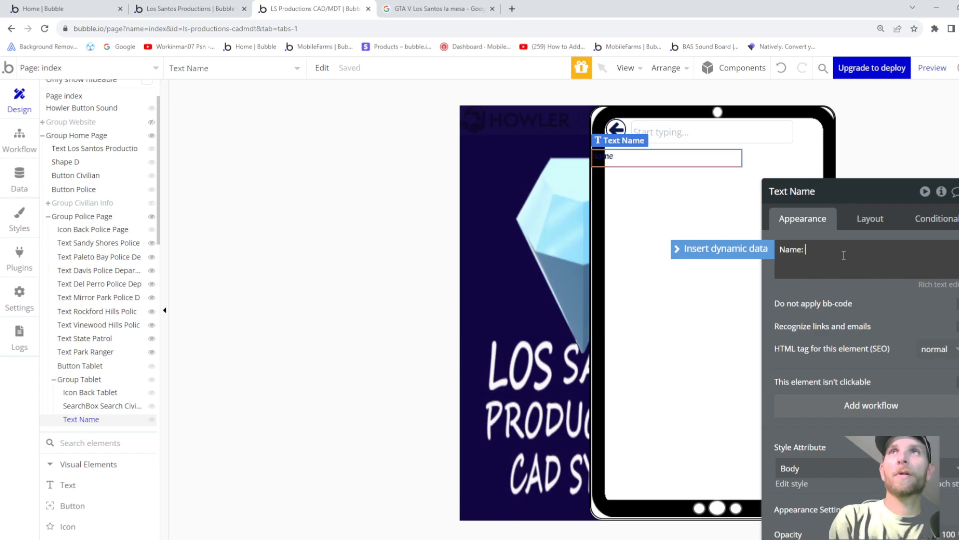
left_click(721, 249)
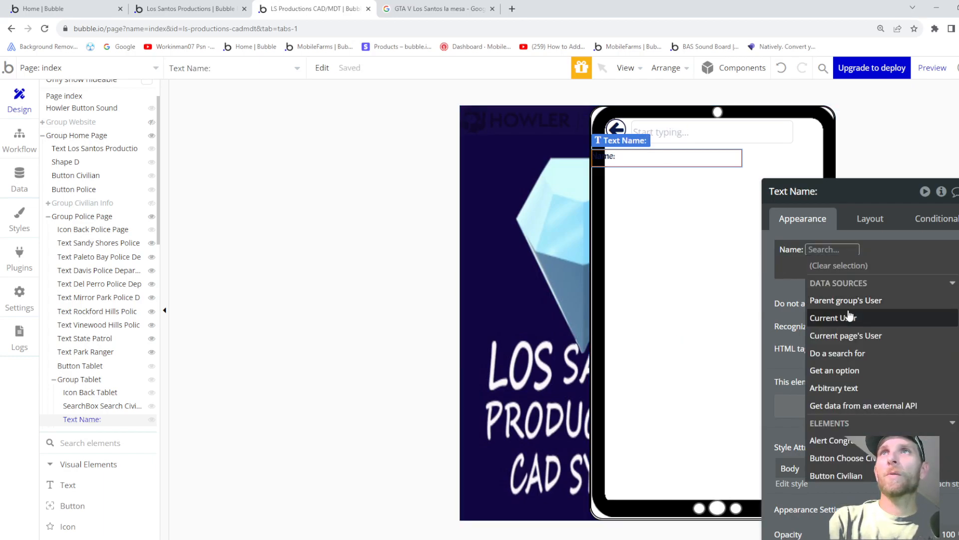
left_click(845, 353)
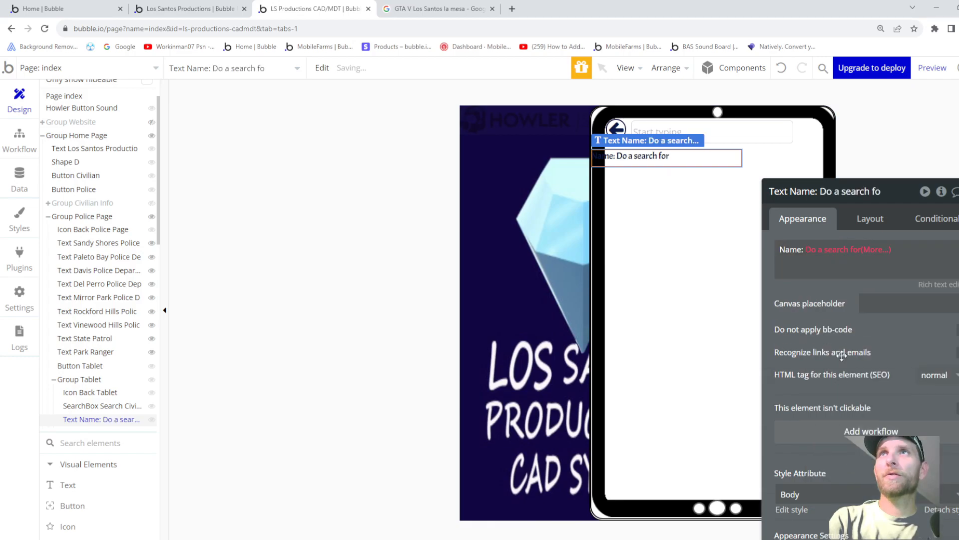
left_click(671, 225)
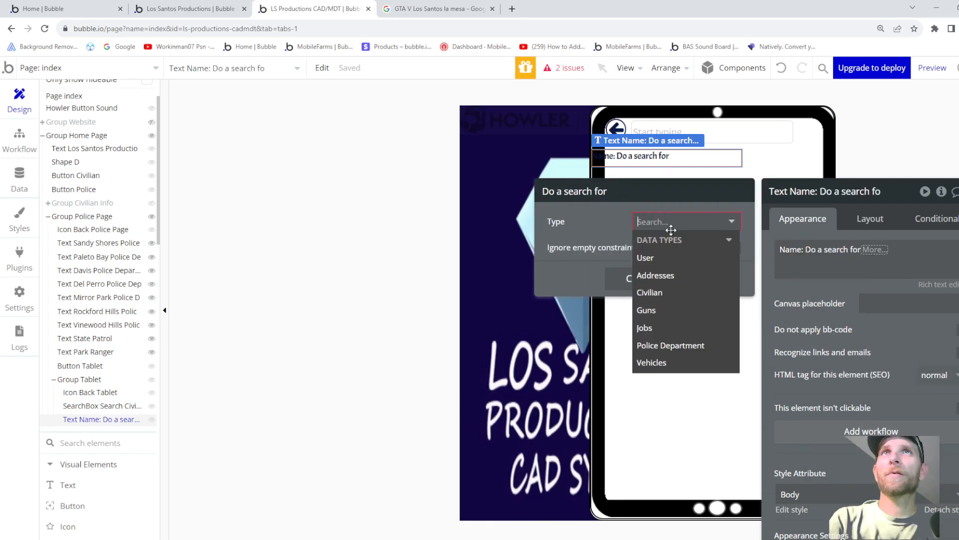
left_click(661, 292)
- Try the civilian search's first item's Name, then delete that expression from the label
left_click(648, 263)
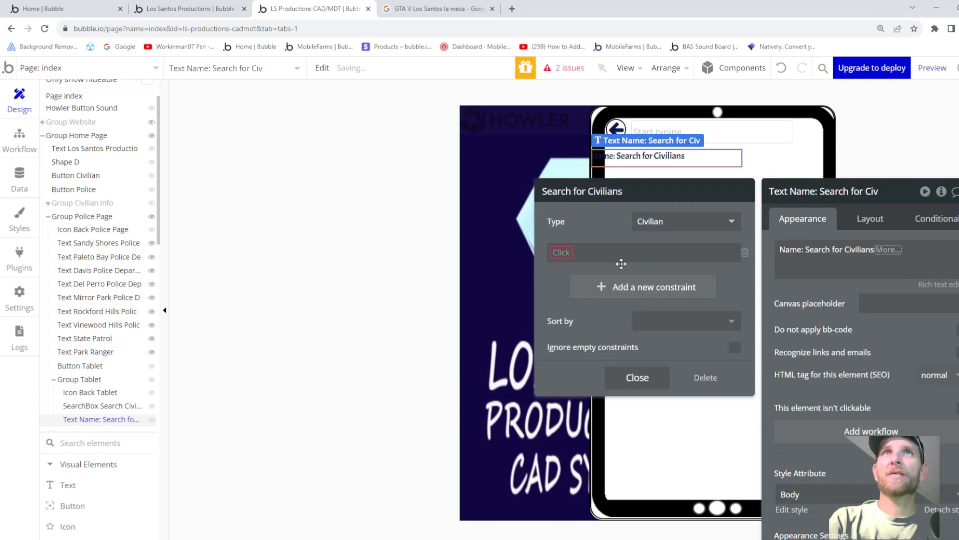
left_click(562, 253)
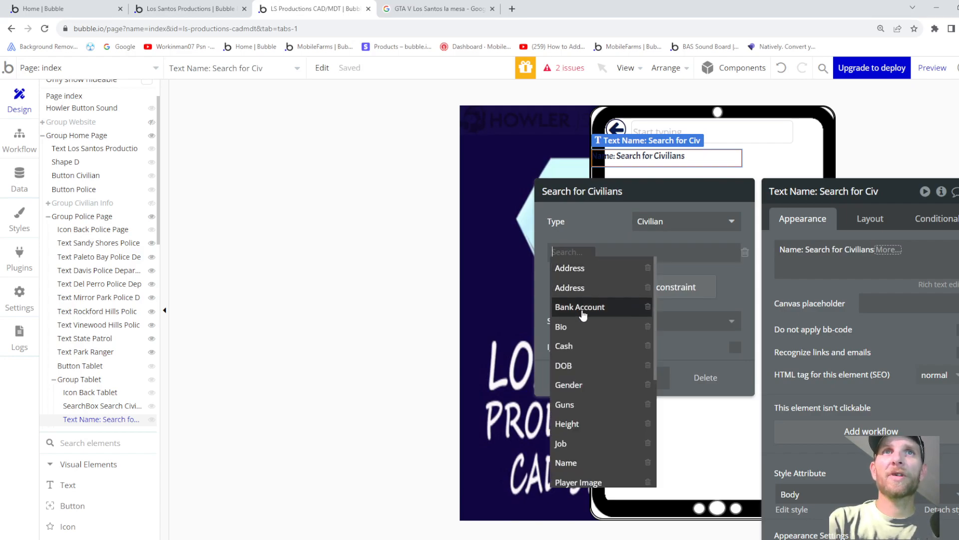
scroll(569, 359, "down", 3)
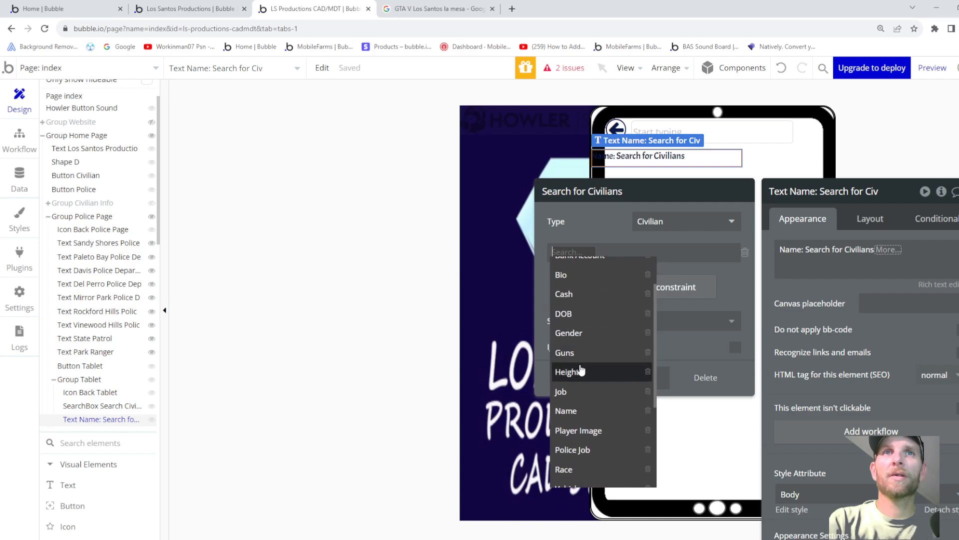
left_click(635, 236)
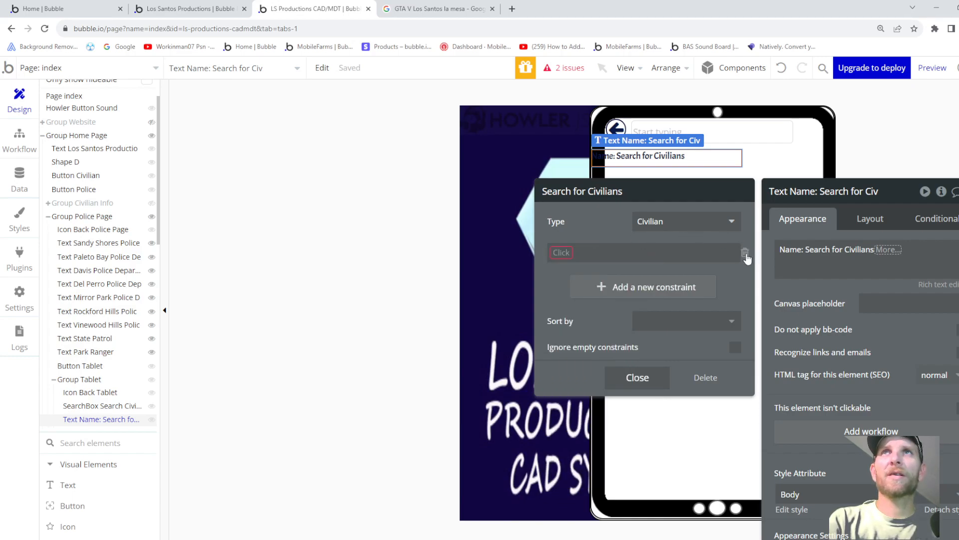
left_click(744, 253)
left_click(888, 251)
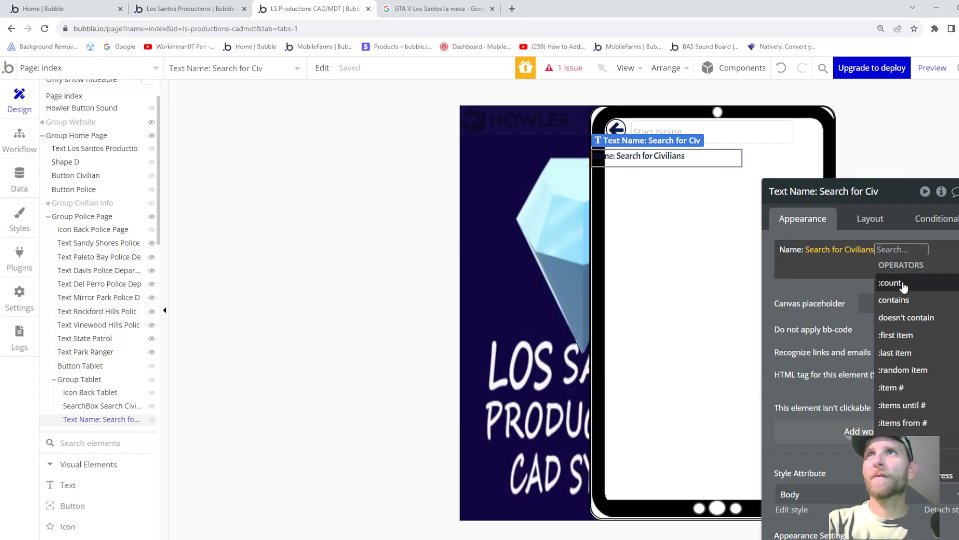
left_click(903, 334)
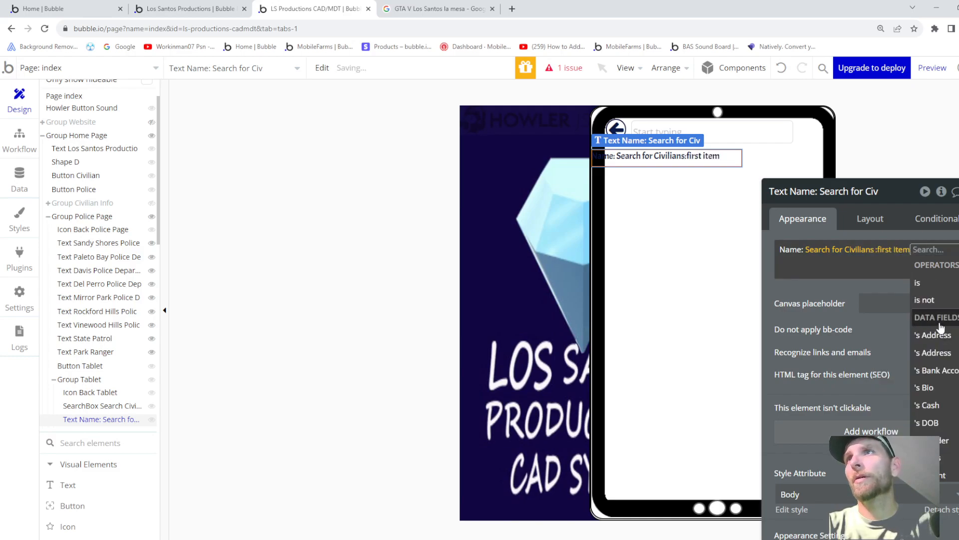
scroll(944, 345, "down", 2)
scroll(948, 351, "down", 2)
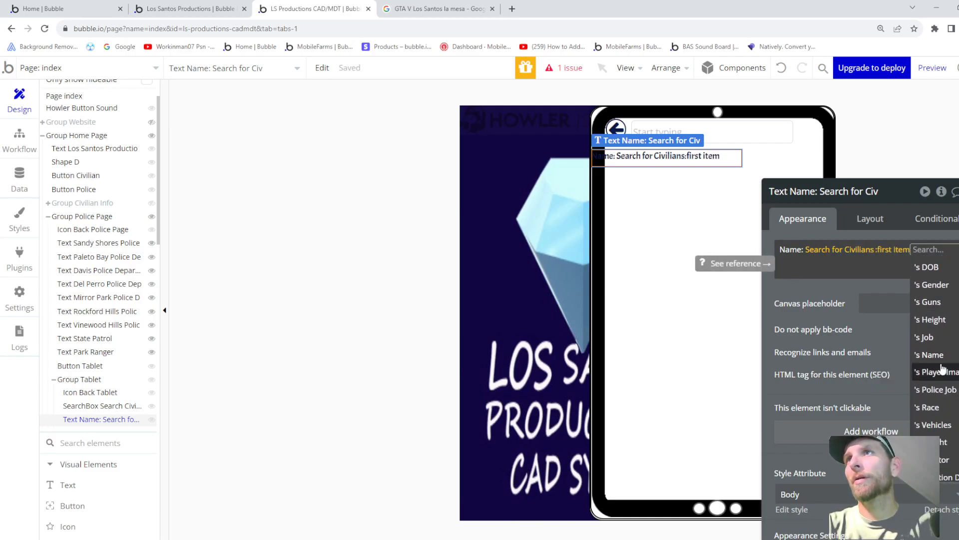
left_click(947, 353)
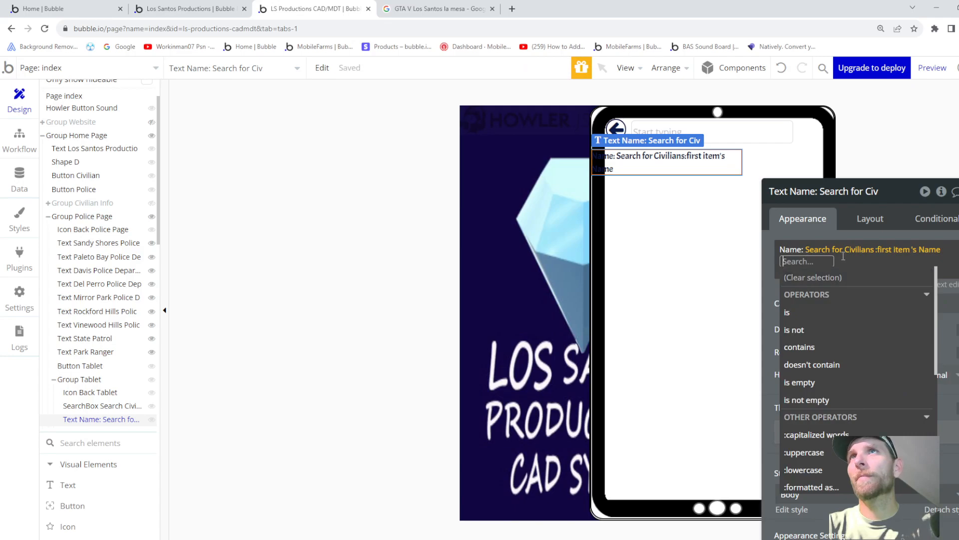
left_click(938, 250)
key("BackSpace")
key("BackSpace")
key("BackSpace")
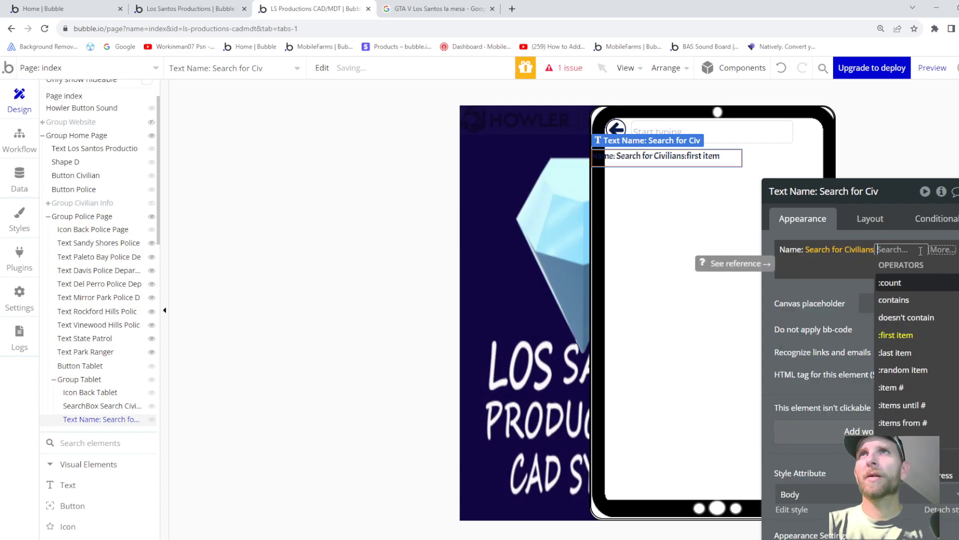
key("BackSpace")
key("BackSpace")
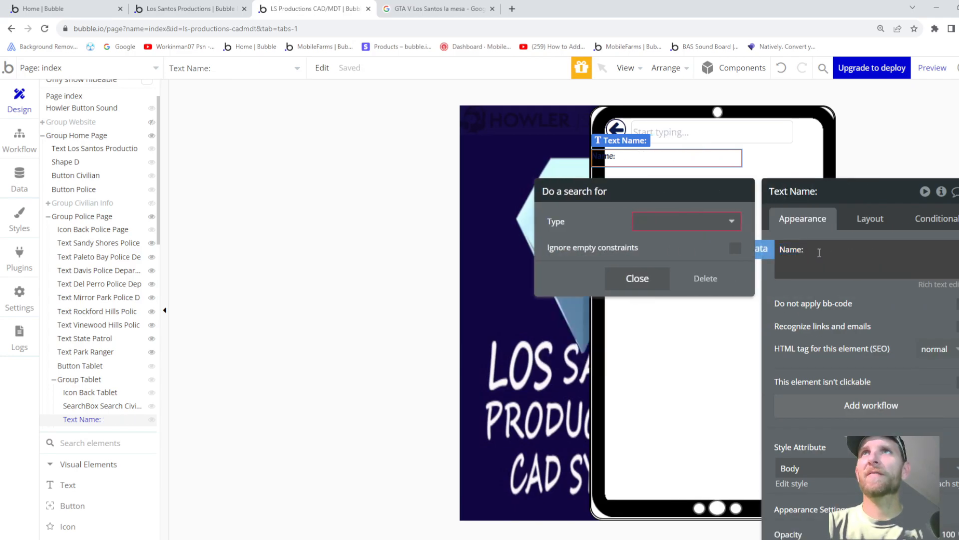
left_click(642, 279)
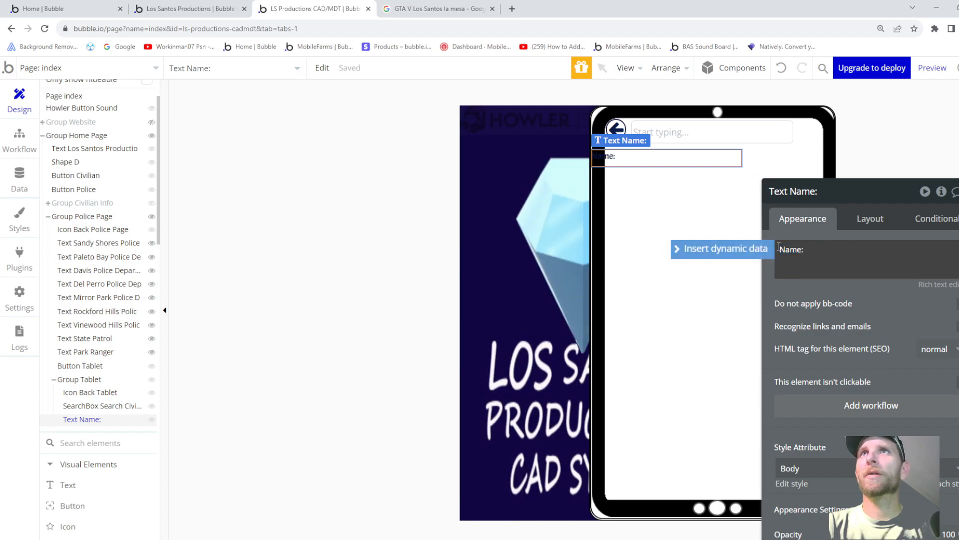
- Insert Parent group's User's Current Civilian's Name after the 'Name:' label
left_click(749, 249)
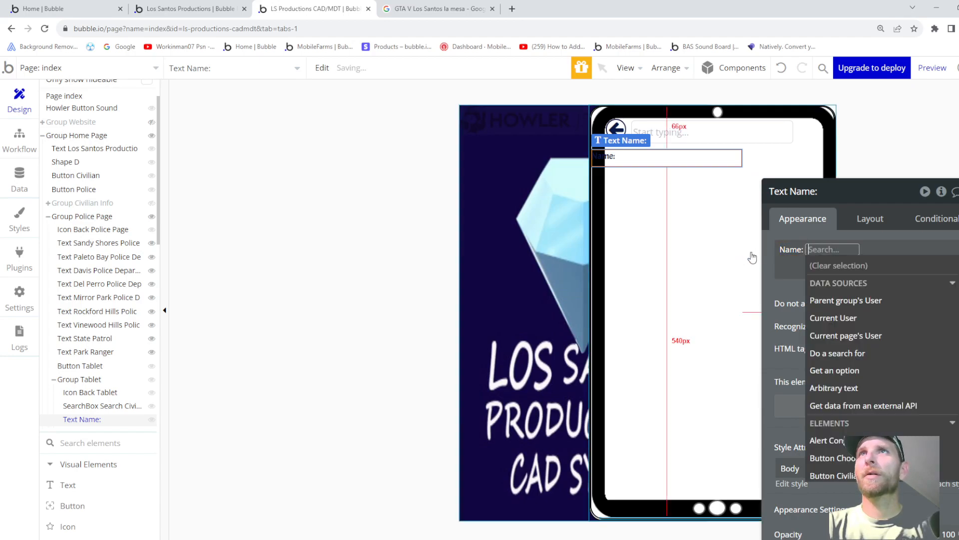
left_click(850, 301)
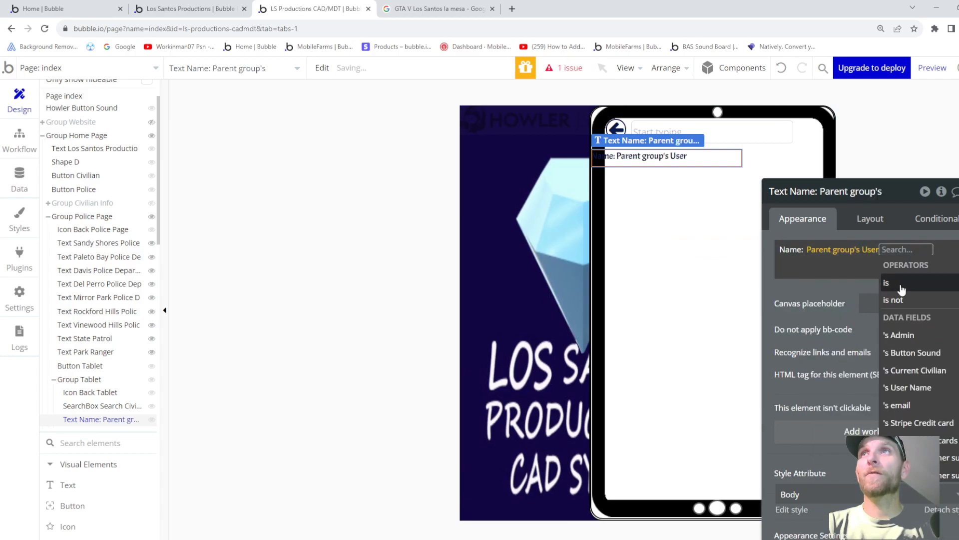
scroll(933, 361, "down", 1)
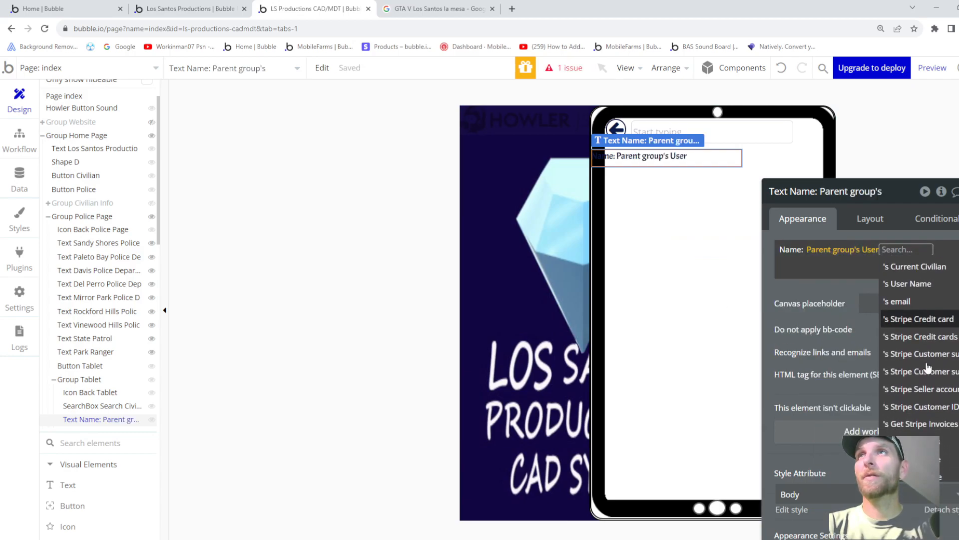
left_click(924, 268)
scroll(820, 370, "down", 1)
scroll(821, 401, "down", 1)
left_click(814, 418)
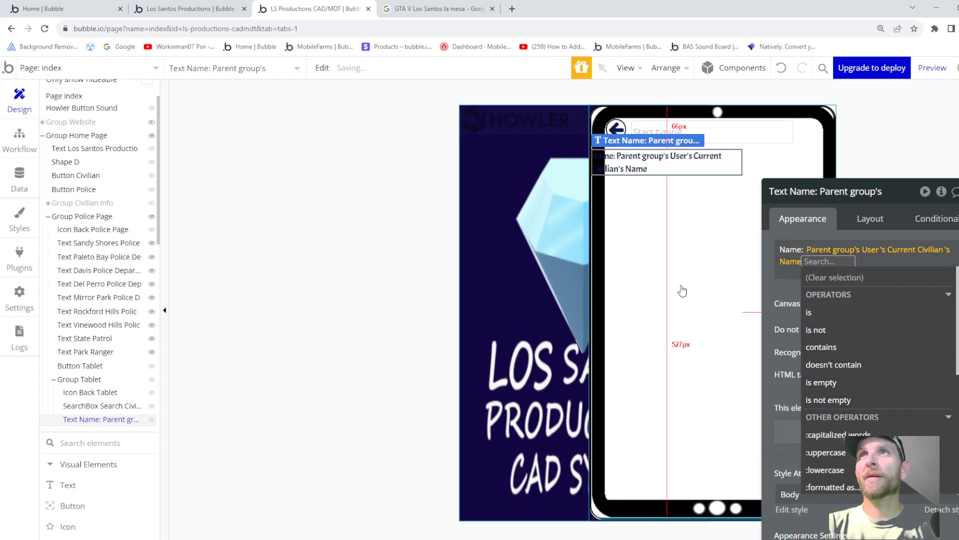
left_click(682, 291)
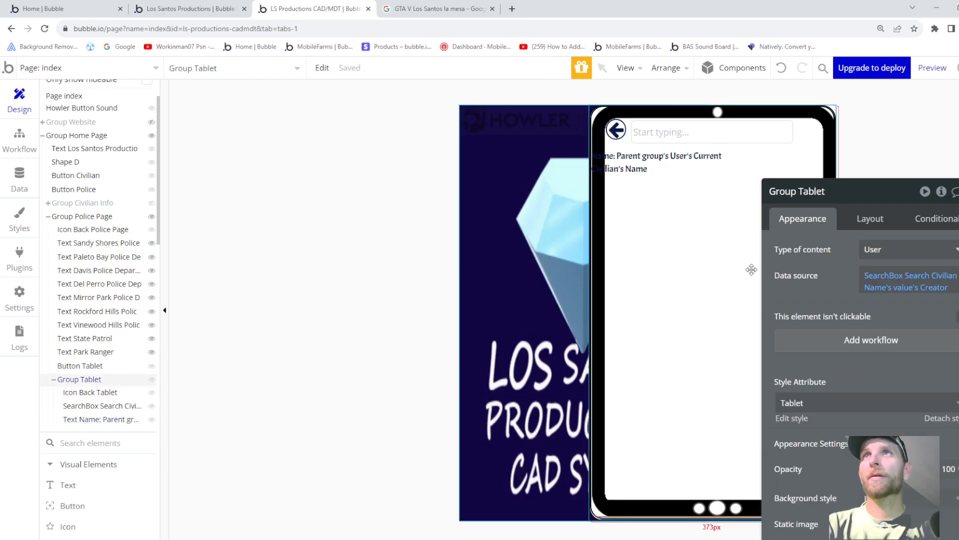
left_click(629, 162)
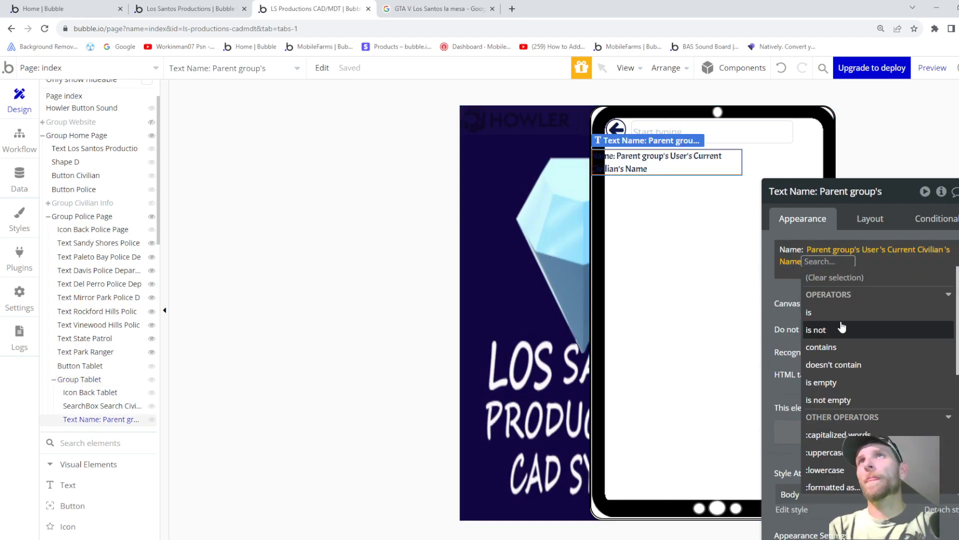
scroll(846, 374, "down", 2)
- Left-align the Name text with a 30 px left margin and turn off fixed width
left_click(871, 220)
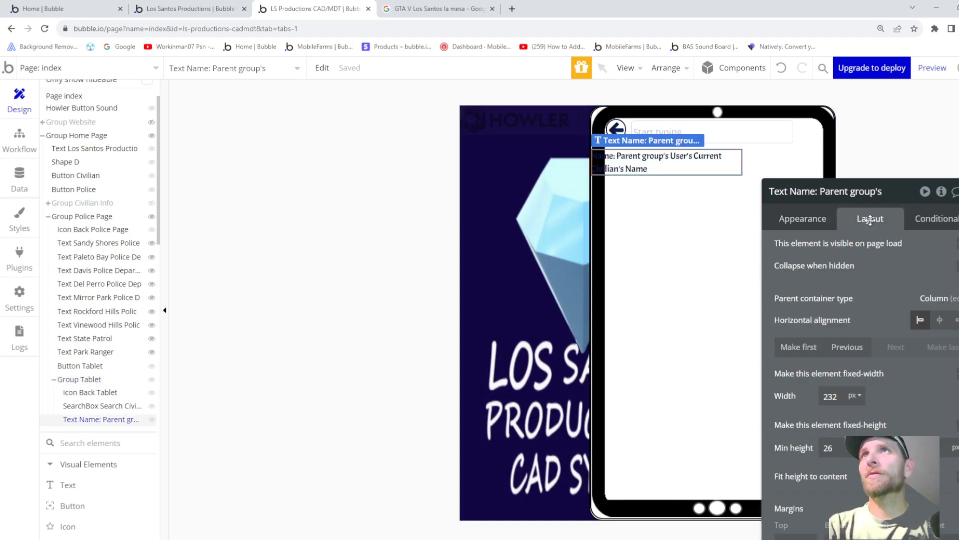
left_click(940, 322)
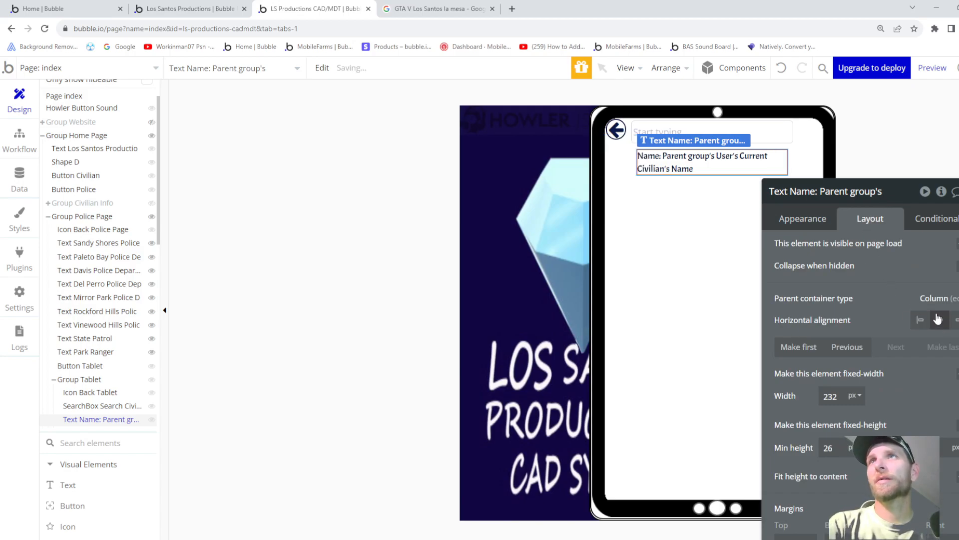
left_click(920, 321)
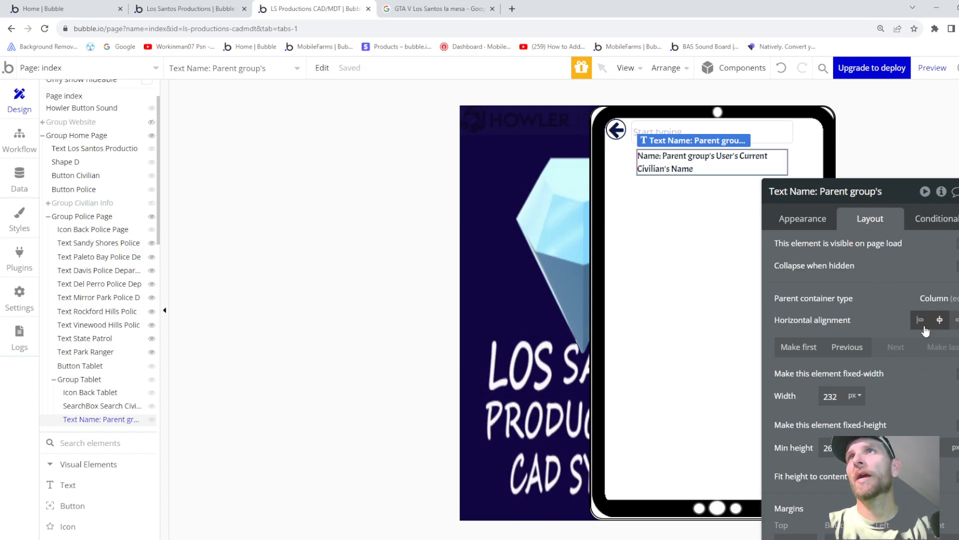
scroll(901, 348, "down", 1)
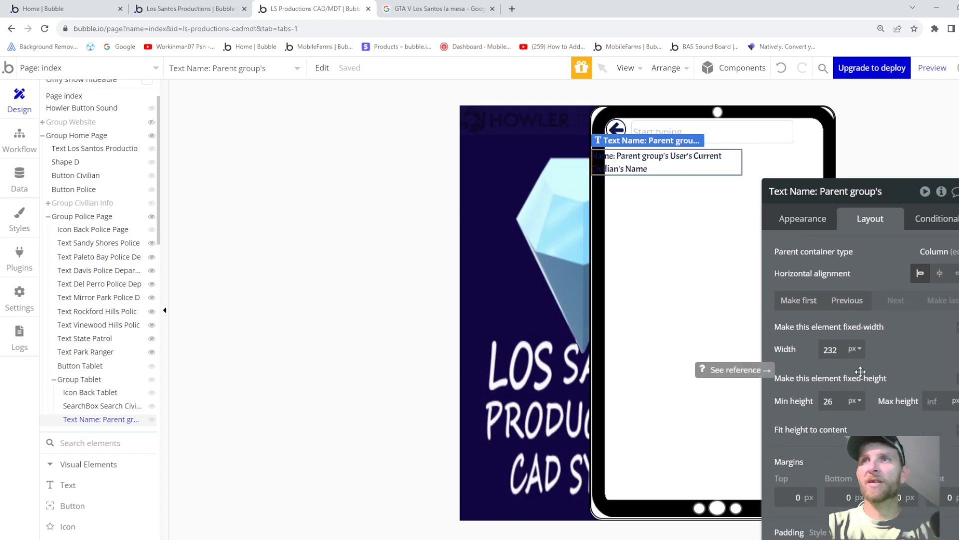
type("29")
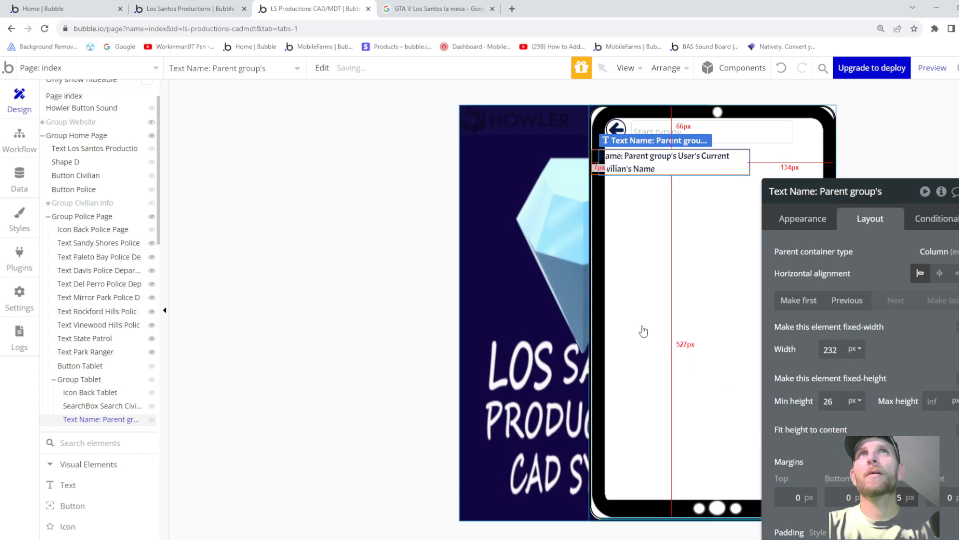
key("BackSpace")
type("8")
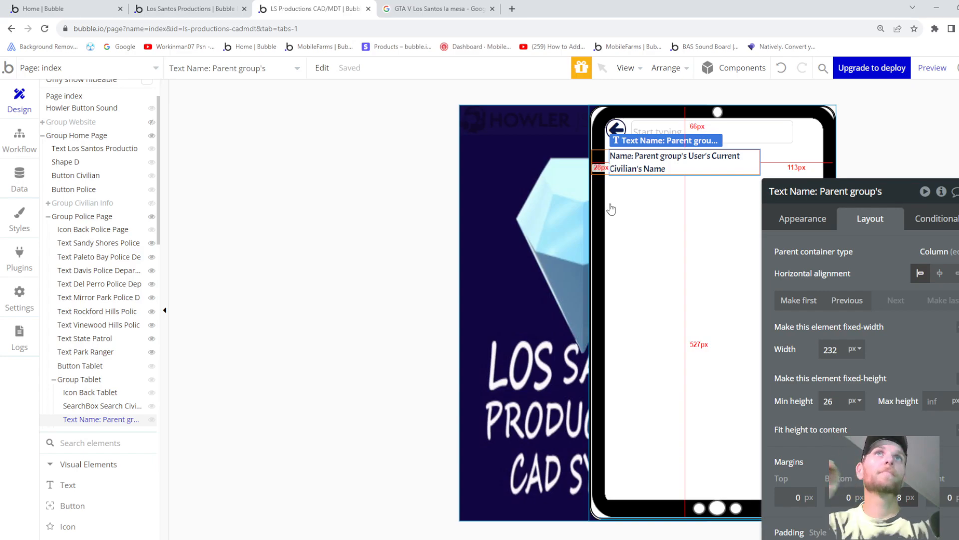
key("BackSpace")
key("BackSpace")
type("30")
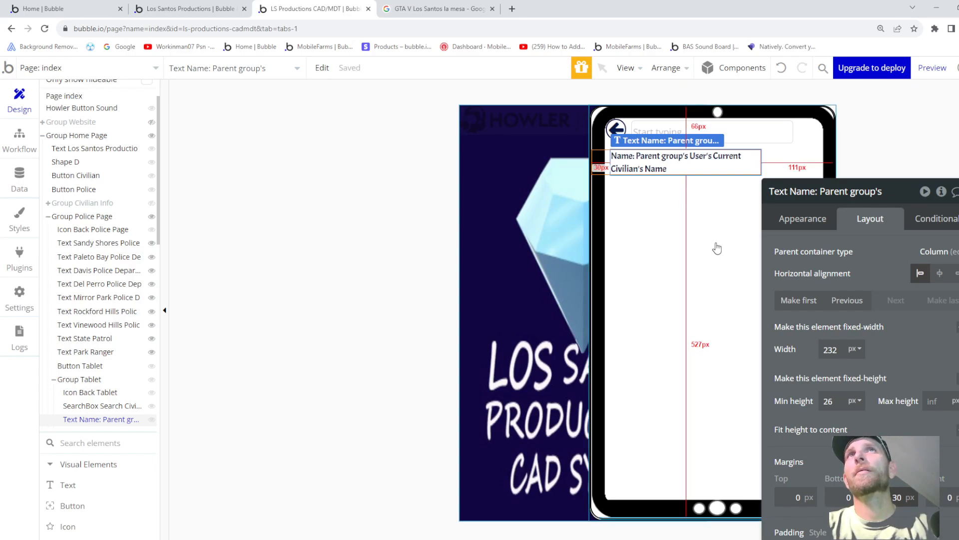
left_click(957, 327)
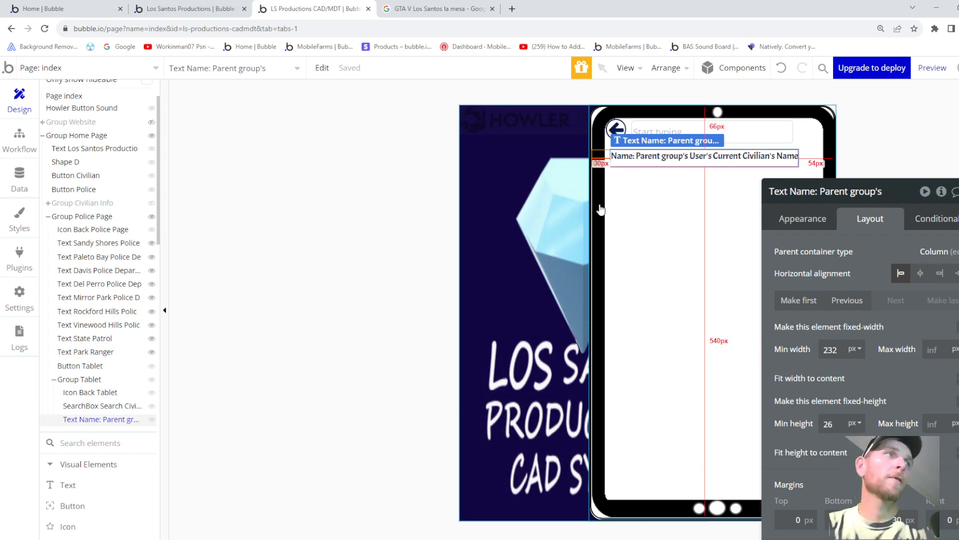
key("ctrl+v")
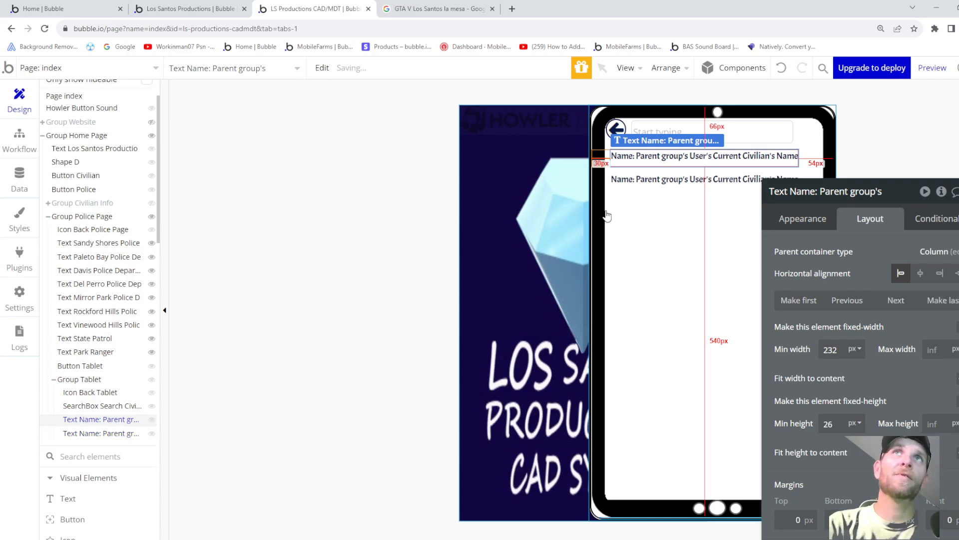
left_click(747, 158)
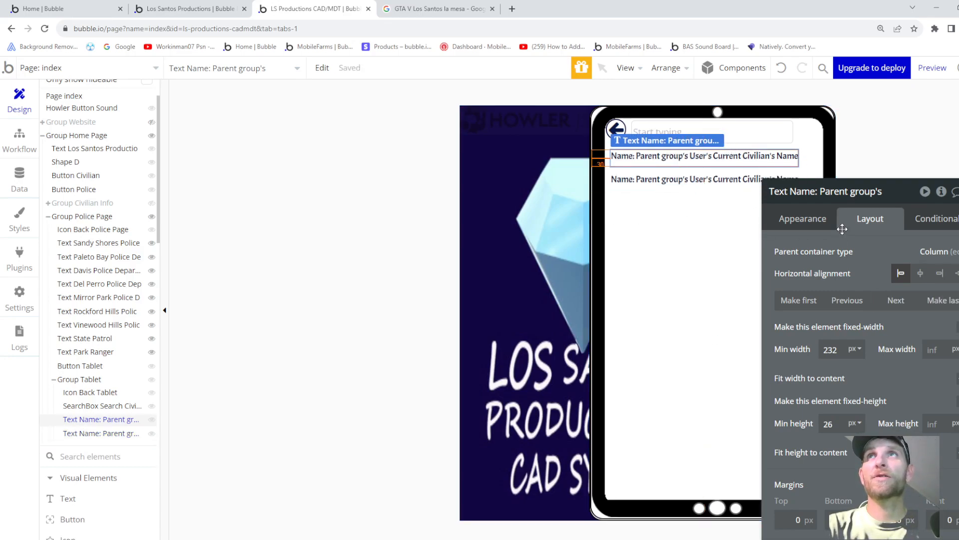
left_click(818, 220)
scroll(822, 245, "up", 1)
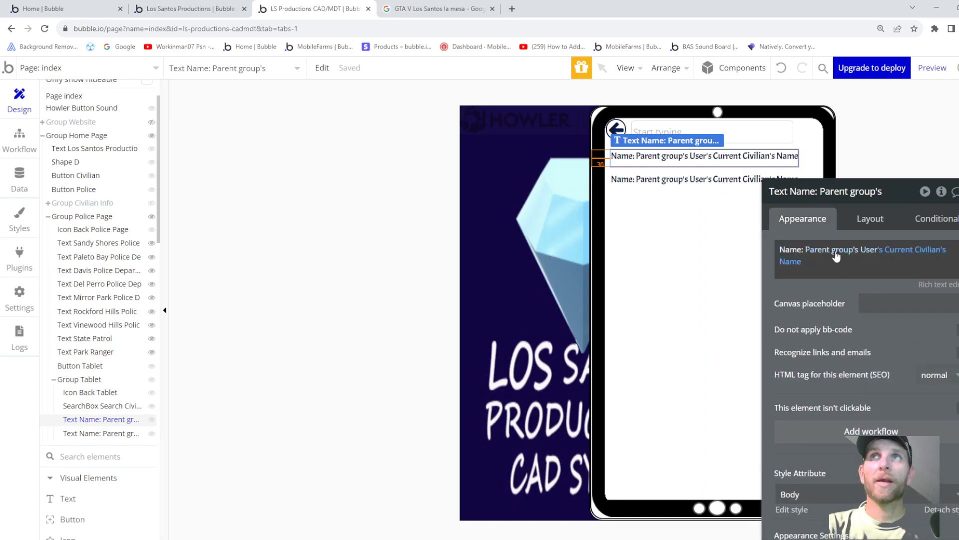
left_click(799, 262)
key("BackSpace")
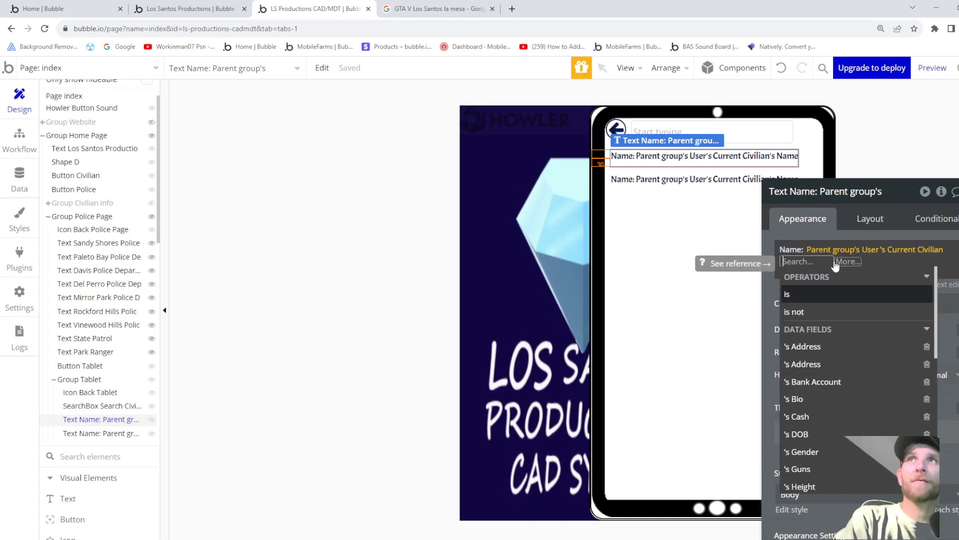
key("BackSpace")
key("BackSpace")
key("BackSpace")
key("BackSpace")
key("BackSpace")
key("BackSpace")
key("BackSpace")
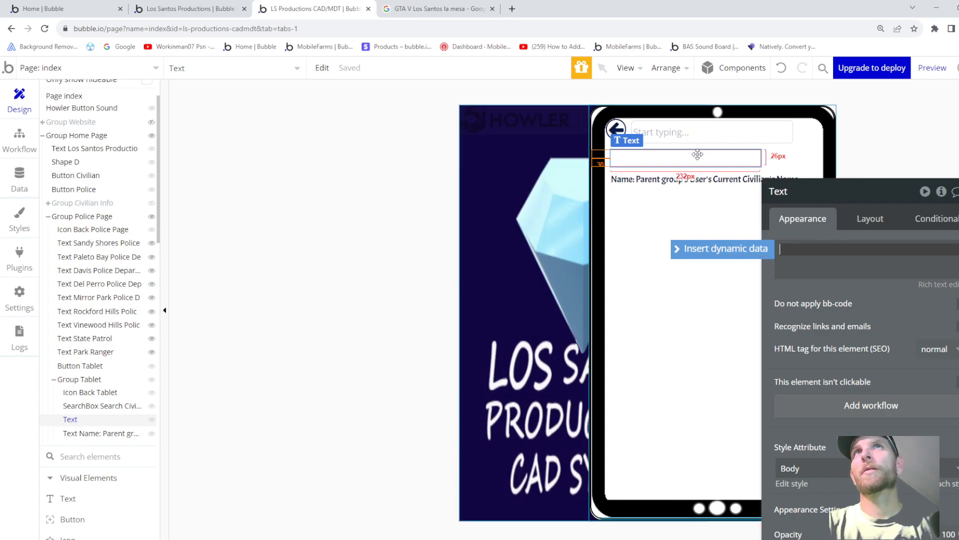
left_click(707, 167)
key("Delete")
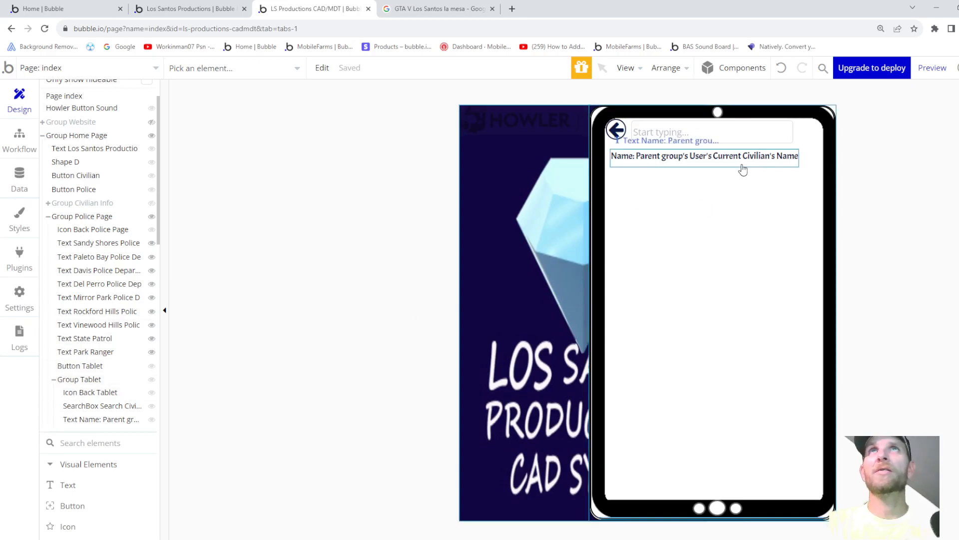
right_click(646, 187)
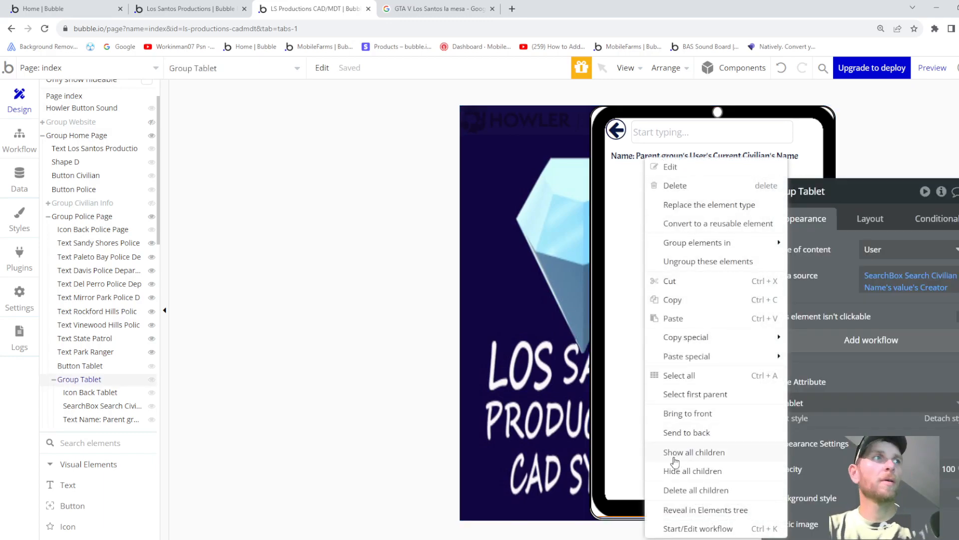
scroll(99, 419, "down", 1)
scroll(99, 420, "up", 1)
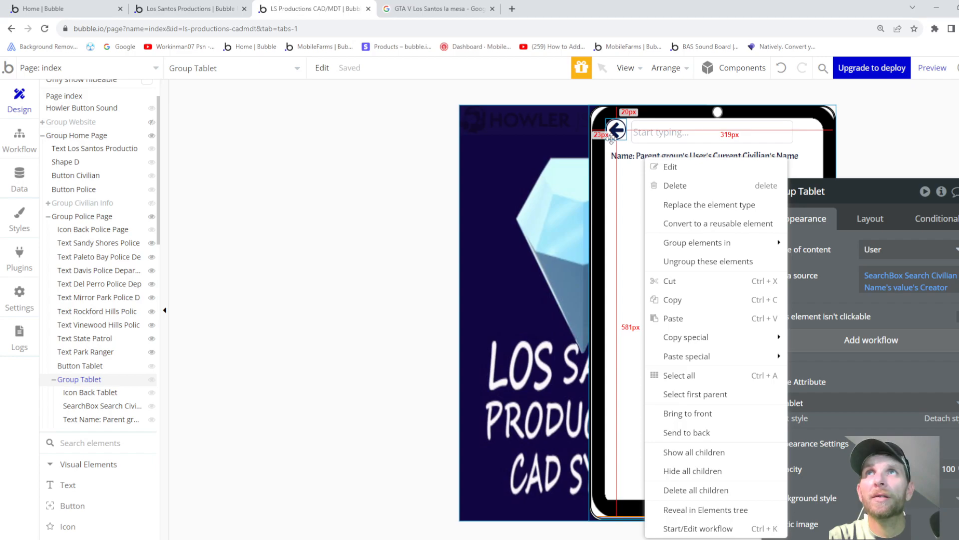
left_click(613, 208)
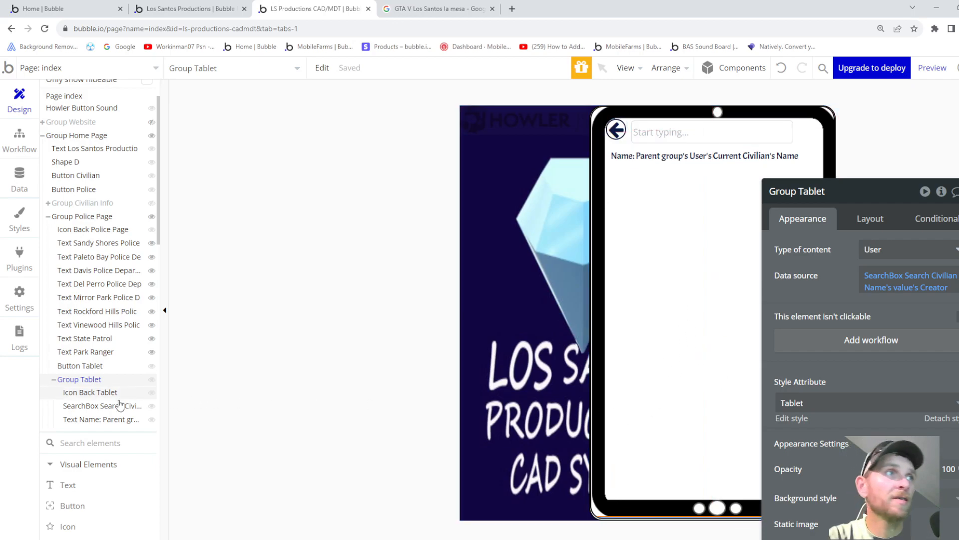
left_click(113, 421)
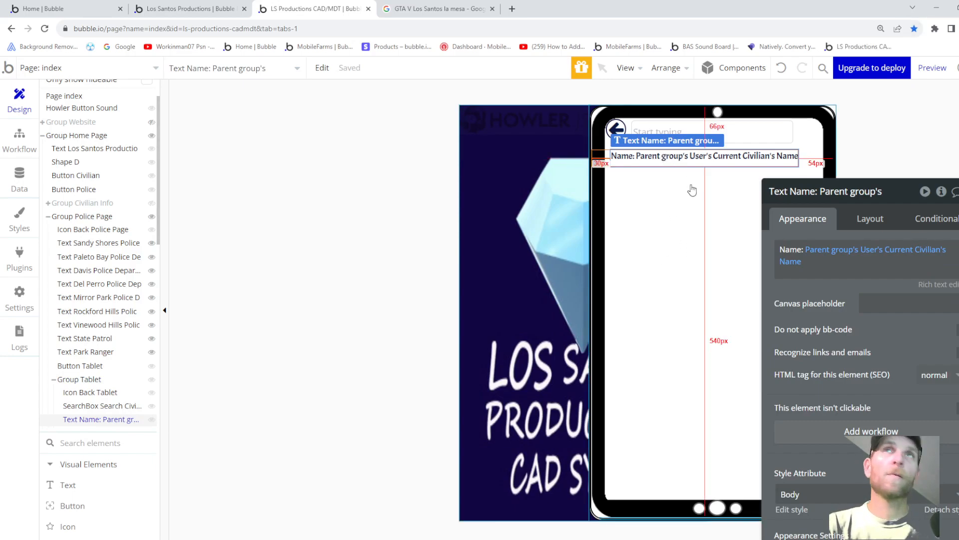
- Duplicate the Name line into a DOB line showing the civilian's DOB formatted 9/07/23, then duplicate it
key("ctrl+d")
left_click_drag(780, 250, 805, 249)
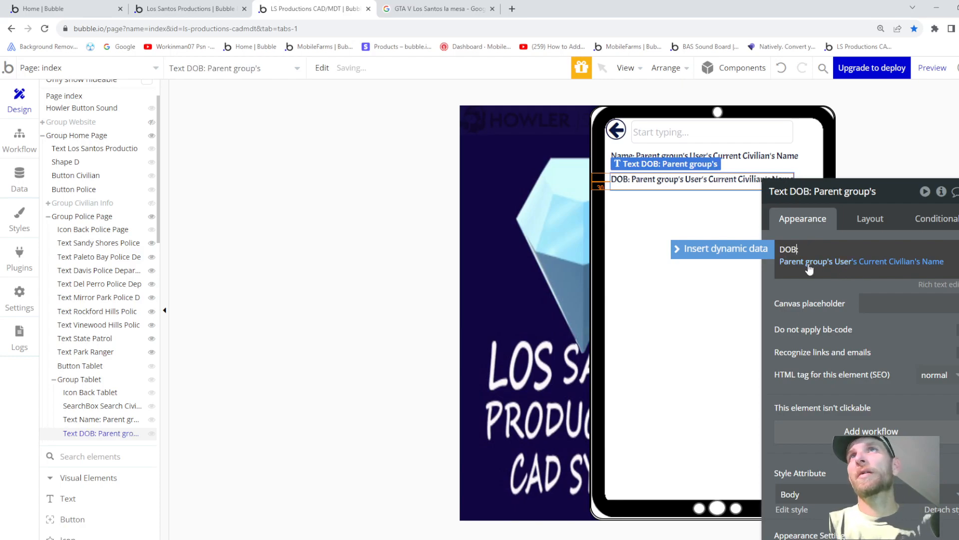
left_click(929, 267)
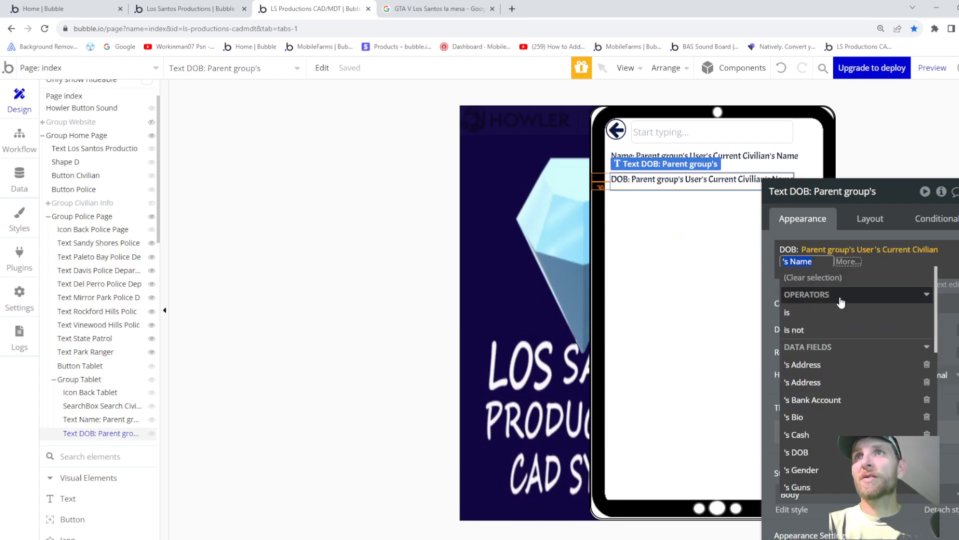
left_click(805, 453)
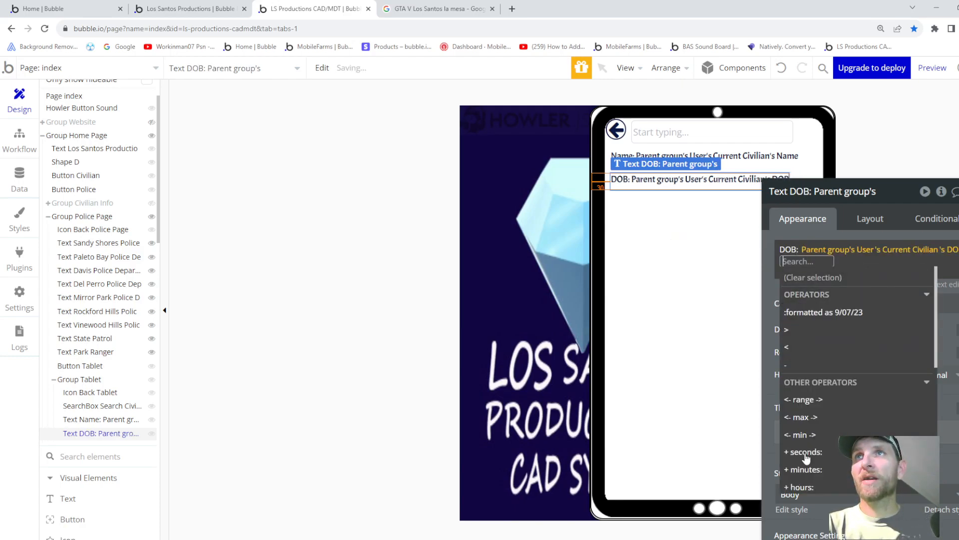
left_click(814, 313)
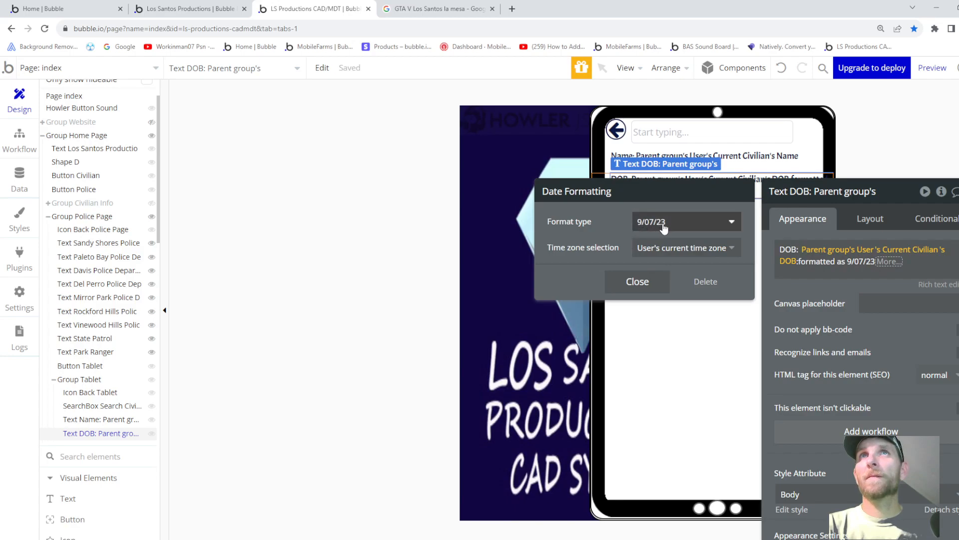
left_click(683, 231)
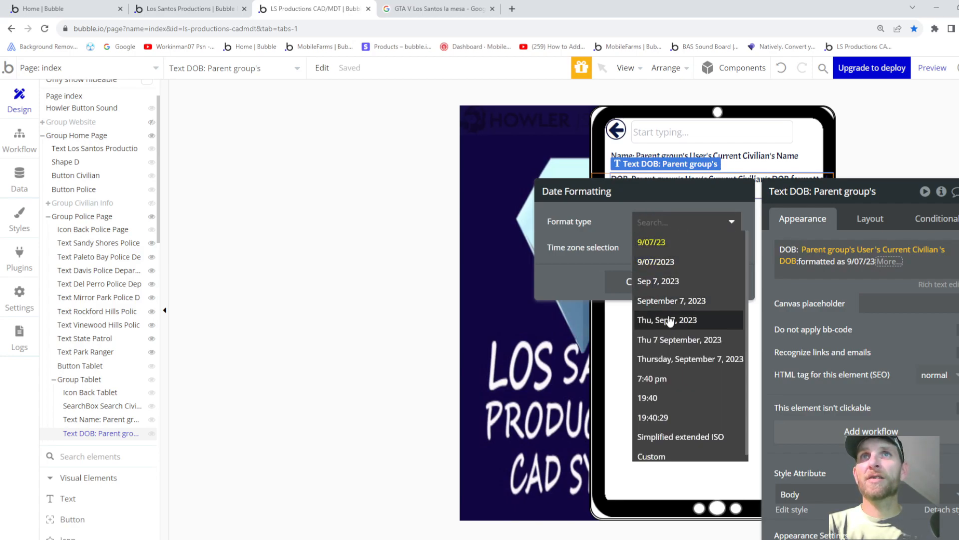
left_click(592, 257)
left_click(642, 285)
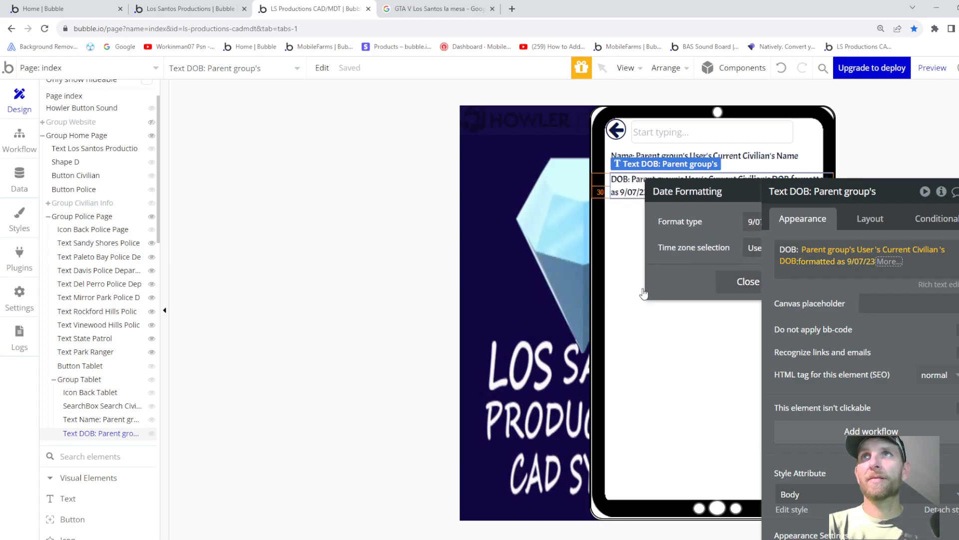
left_click(780, 285)
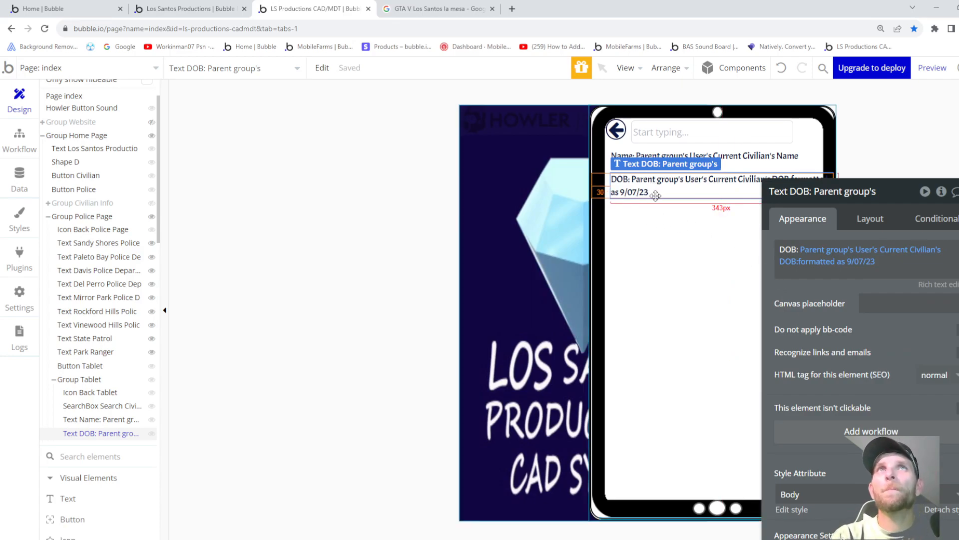
key("ctrl+d")
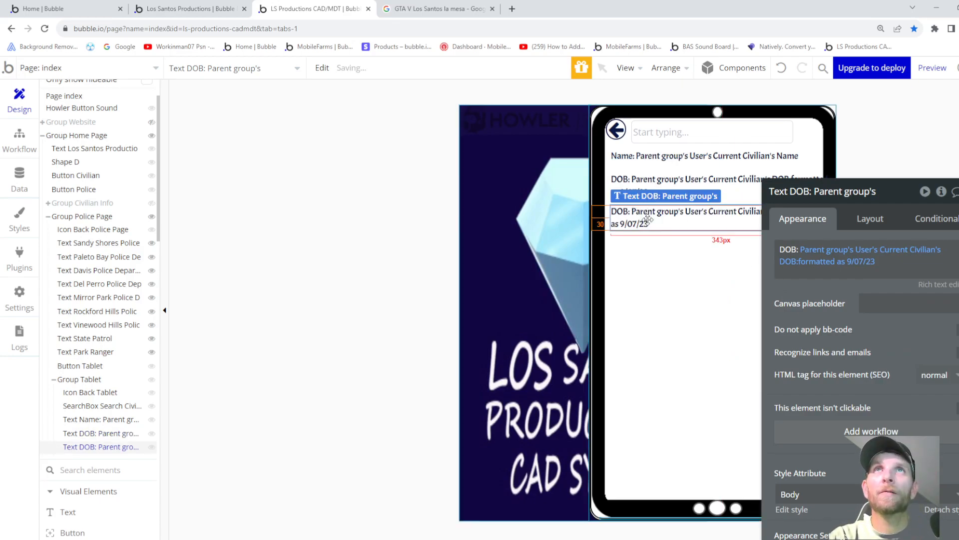
- Make the copied line show the current civilian's Gender labelled 'Gender:', and paste a copy below
left_click(795, 261)
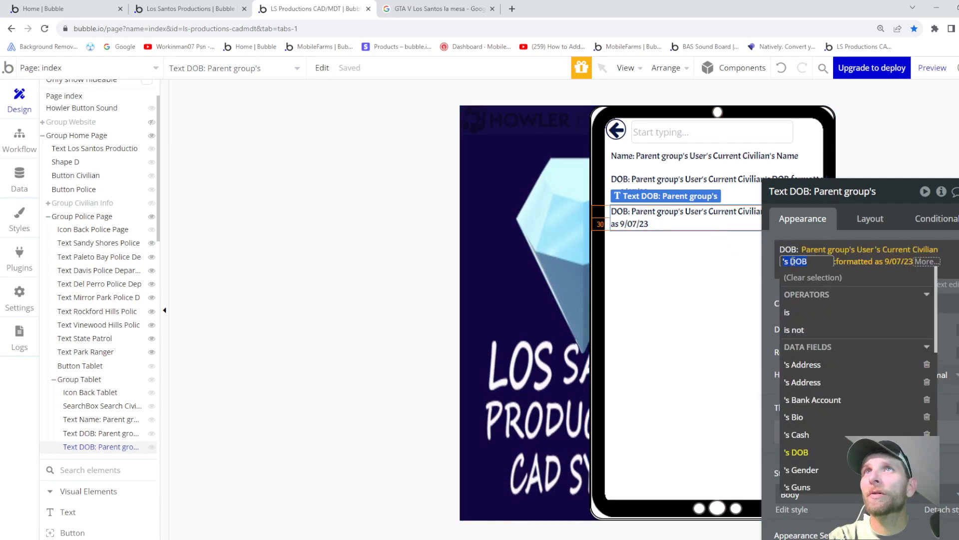
scroll(817, 400, "down", 2)
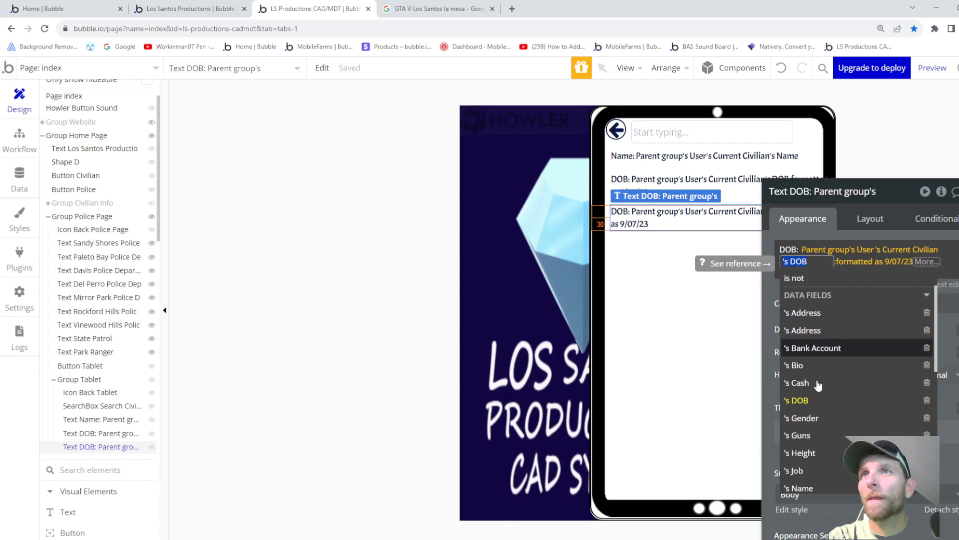
left_click(809, 419)
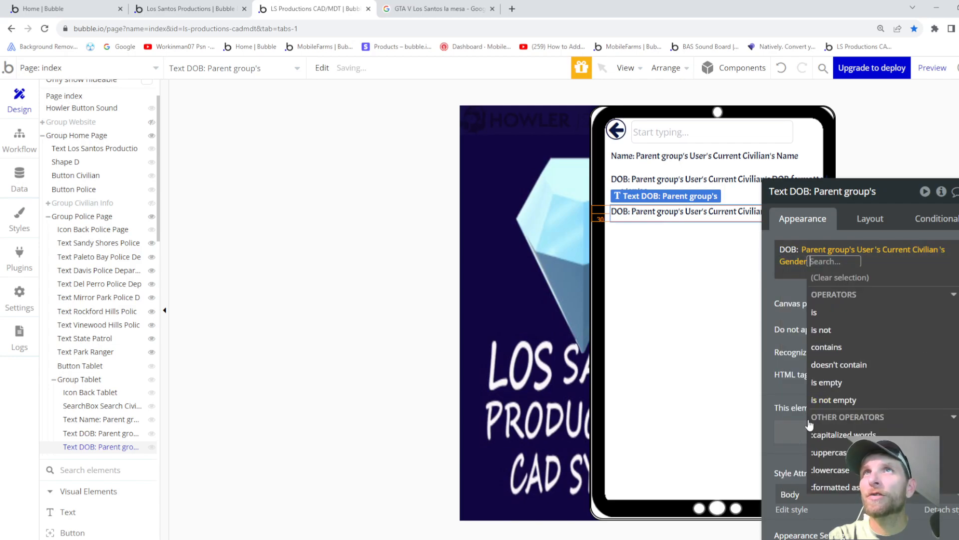
left_click(786, 287)
double_click(795, 248)
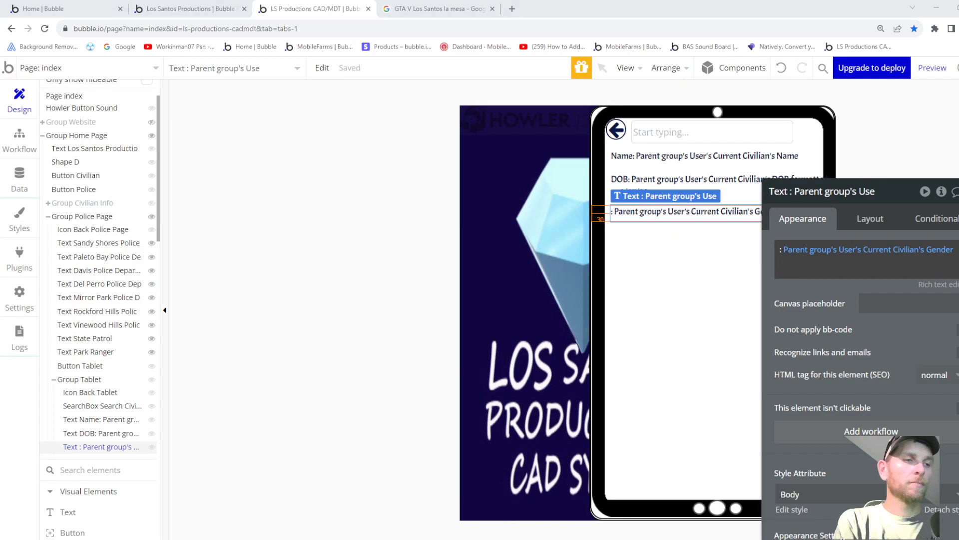
left_click(788, 252)
left_click_drag(784, 249, 778, 249)
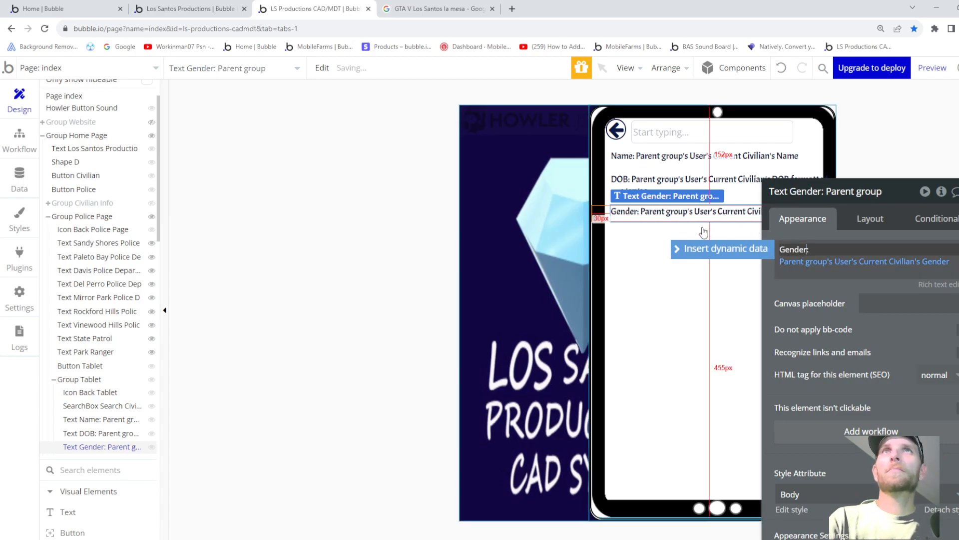
left_click(681, 213)
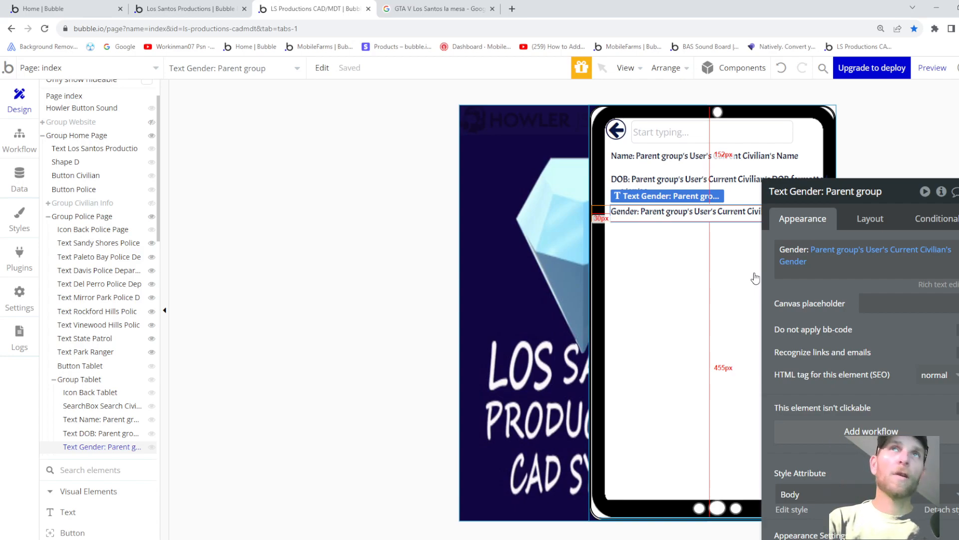
key("ctrl+c")
key("ctrl+v")
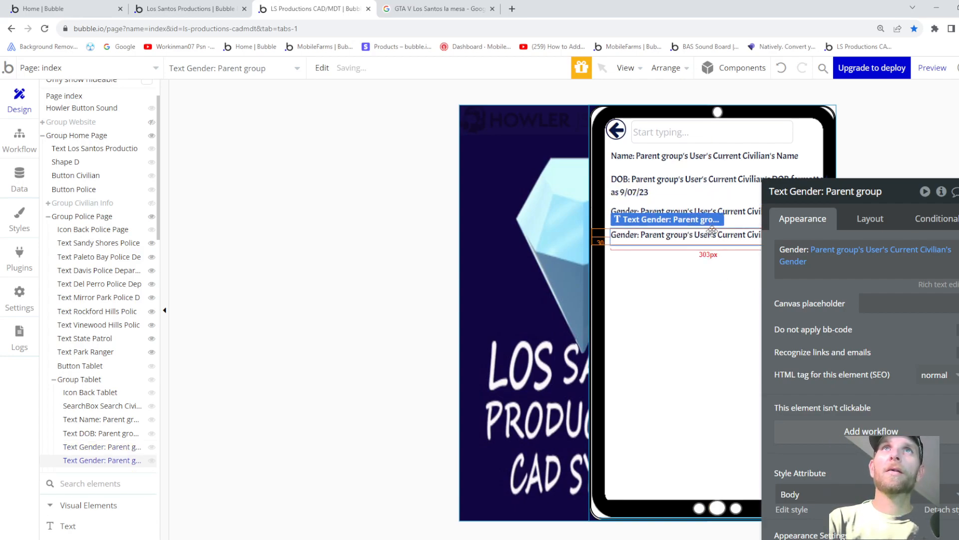
- Switch the copied line to the civilian's Race and relabel it 'Race:'
left_click(801, 262)
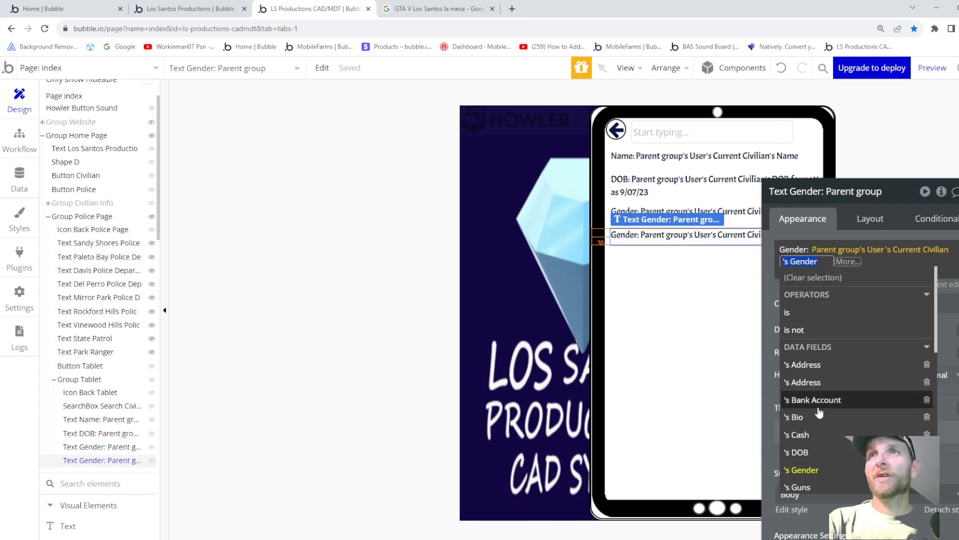
scroll(824, 418, "down", 3)
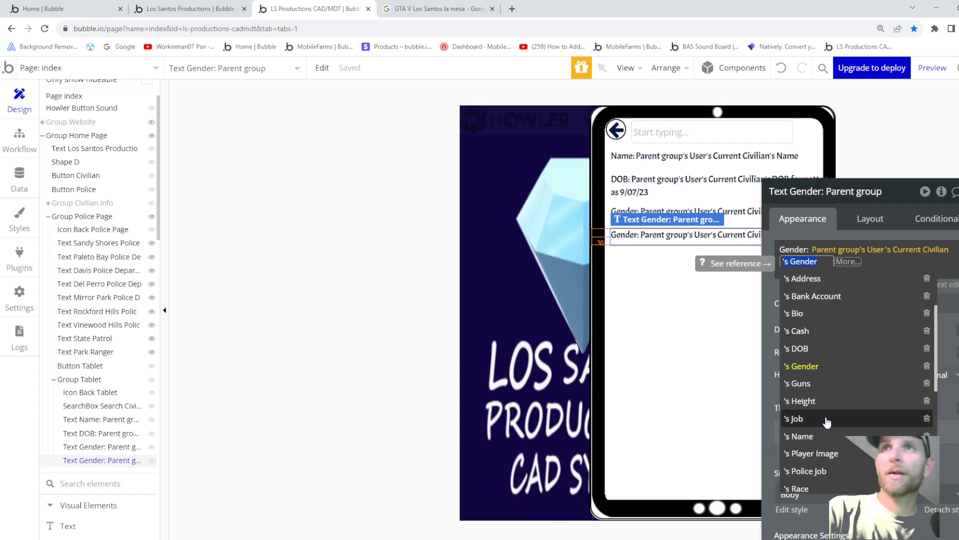
scroll(820, 430, "down", 3)
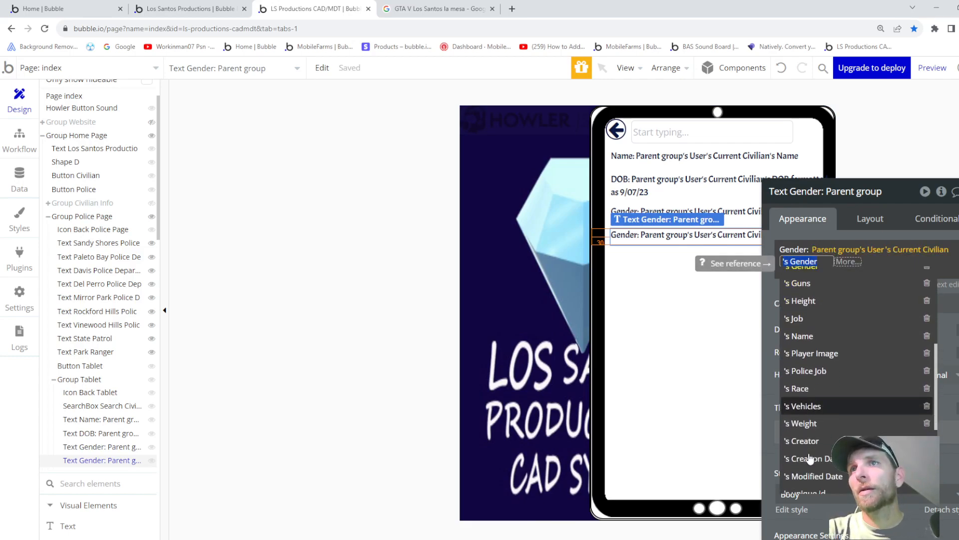
left_click(808, 385)
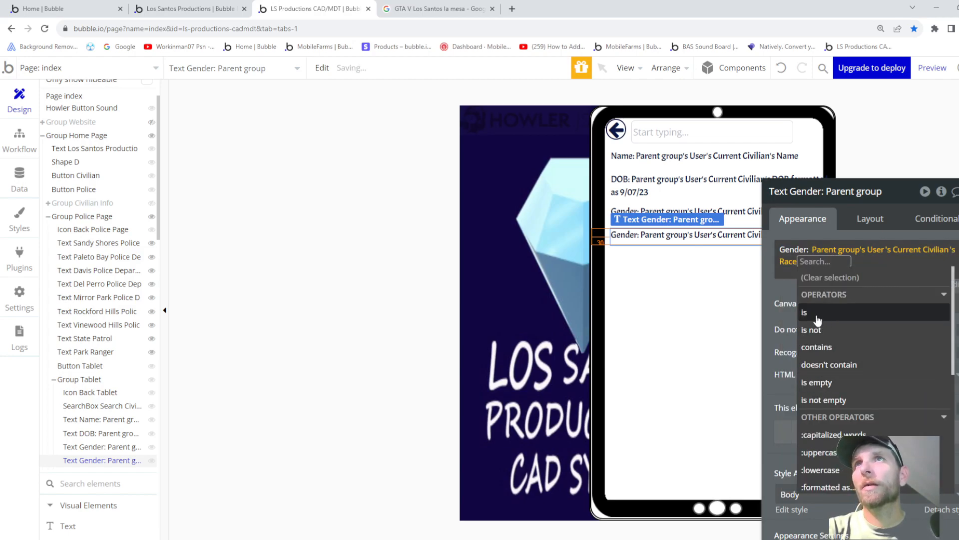
double_click(796, 249)
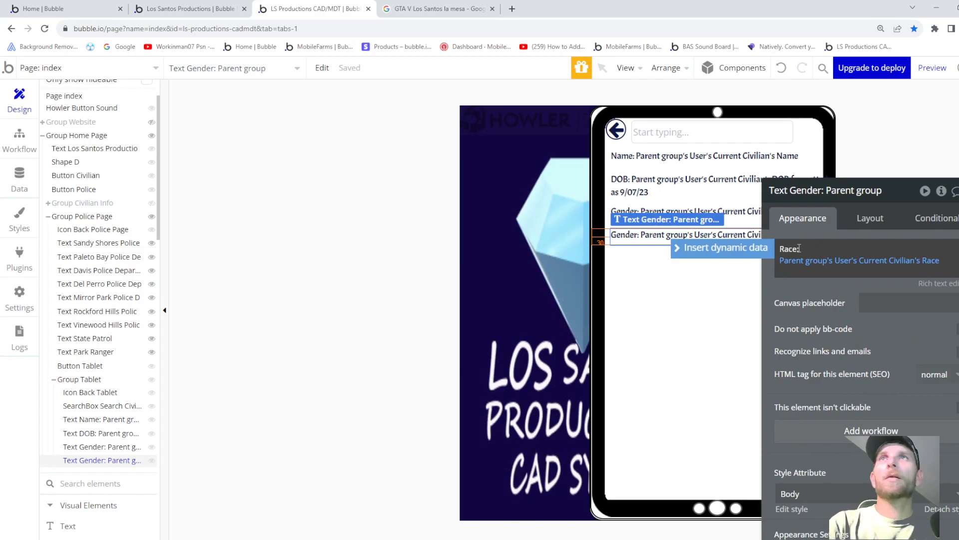
left_click(629, 238)
- Duplicate the Race line and change the copy's field to the civilian's Height
key("ctrl+c")
key("ctrl+v")
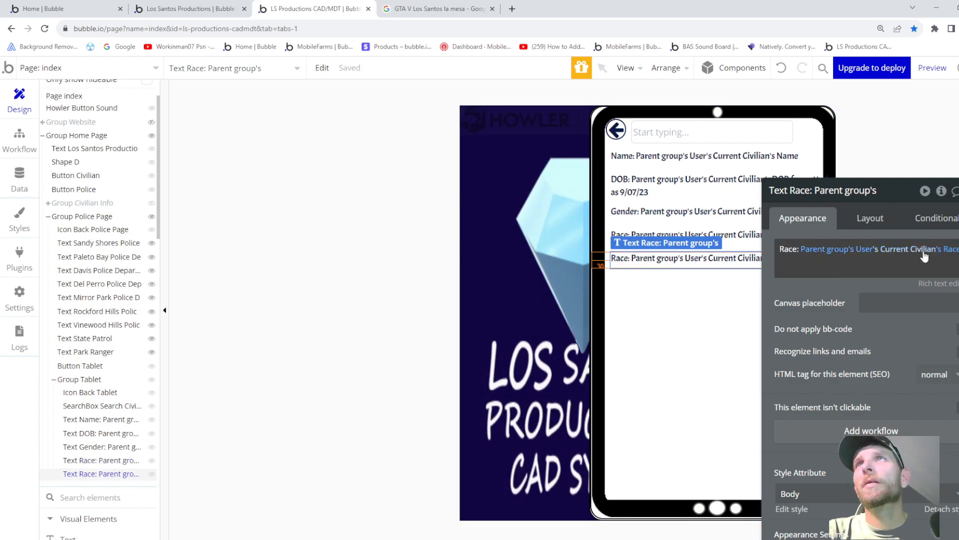
left_click(946, 249)
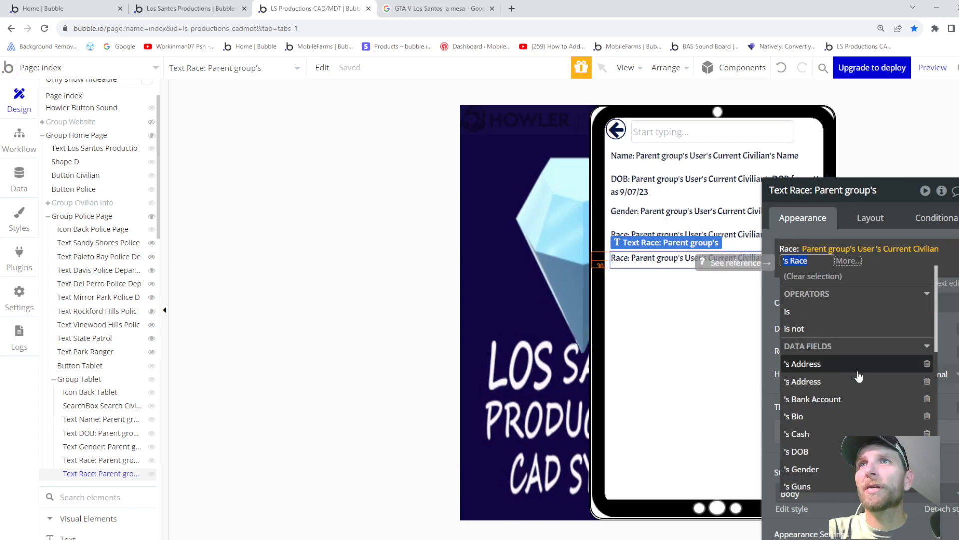
scroll(858, 377, "down", 3)
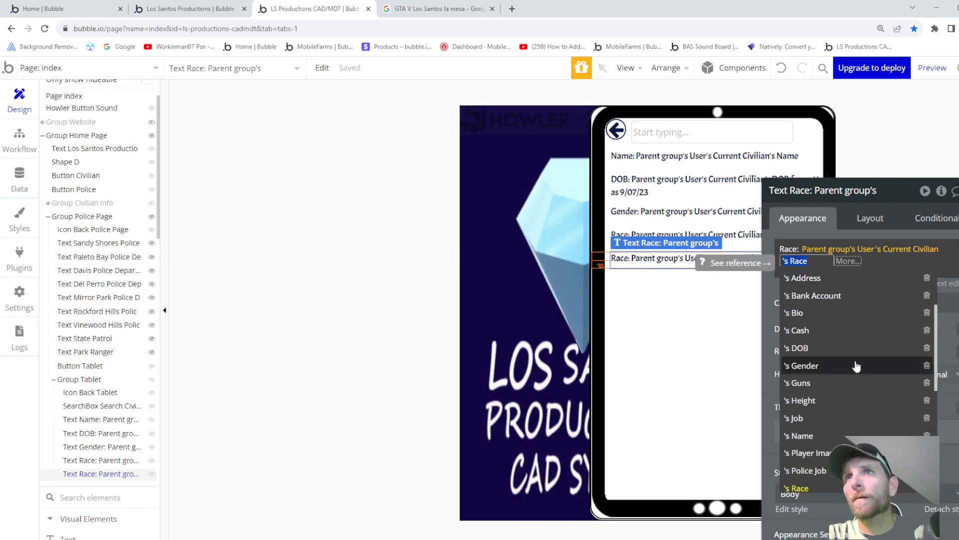
left_click(811, 404)
left_click_drag(781, 248, 799, 246)
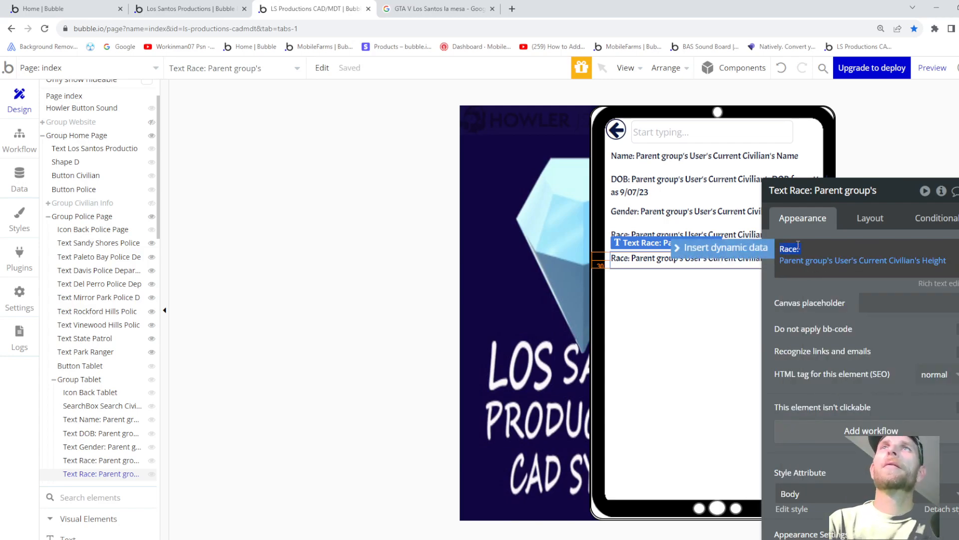
- Relabel the line 'Height:', duplicate it, and switch the copy to the civilian's Weight
key("BackSpace")
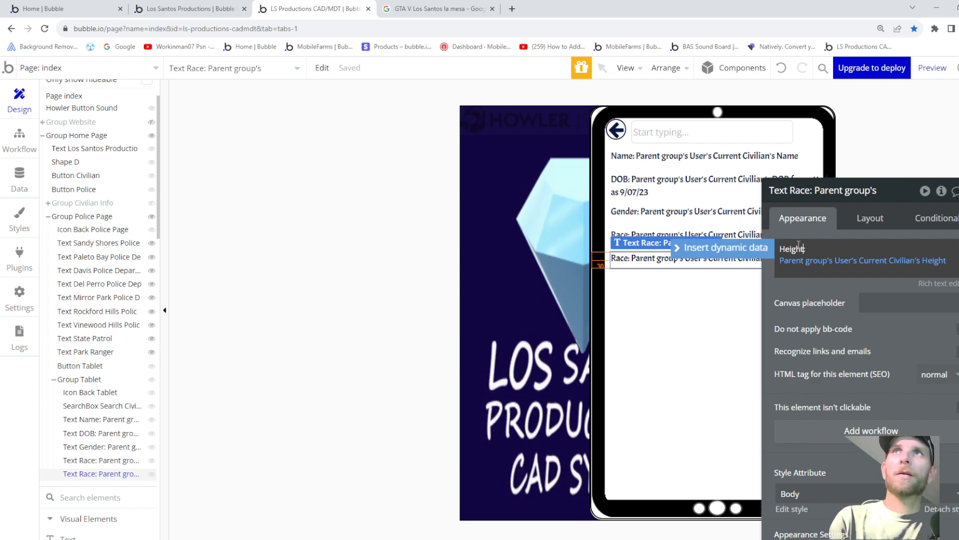
left_click(638, 265)
key("ctrl+c")
key("ctrl+v")
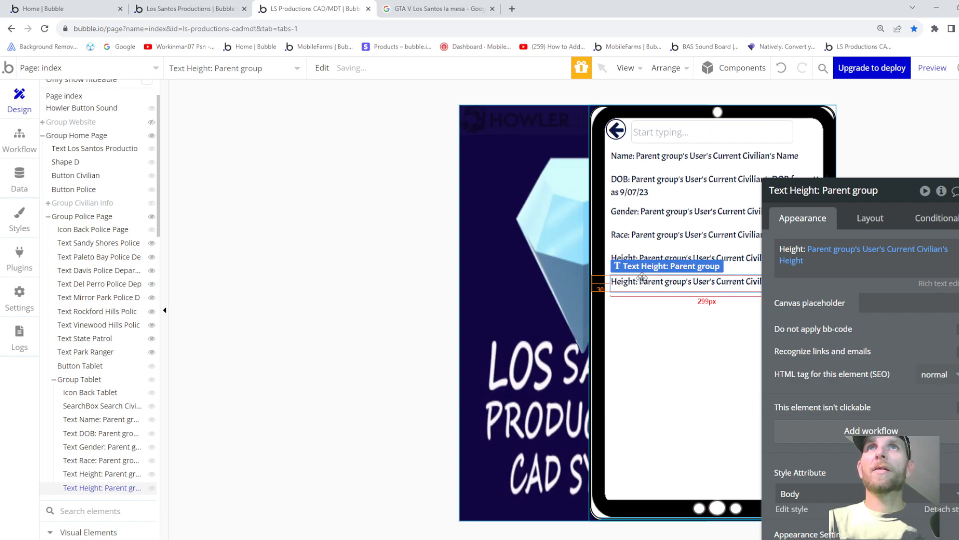
left_click(783, 265)
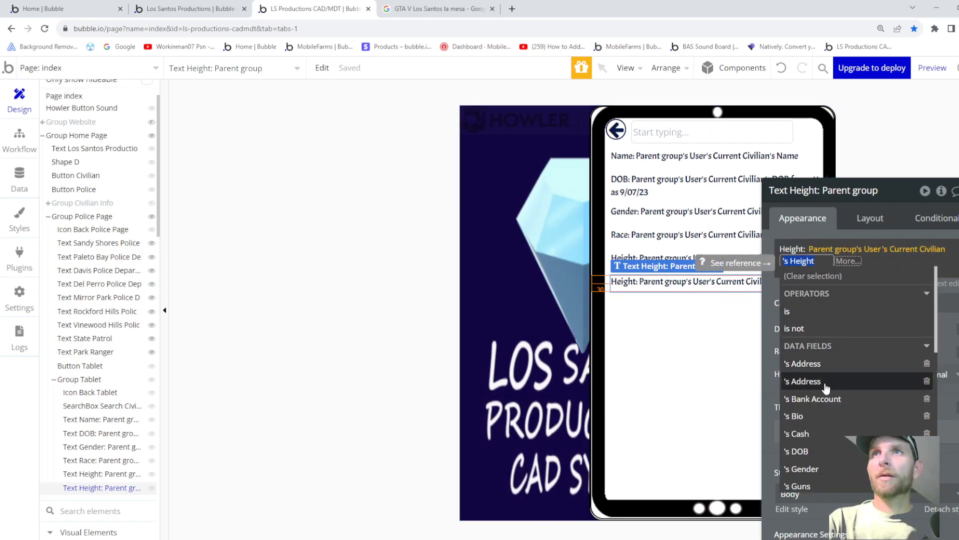
scroll(825, 387, "down", 5)
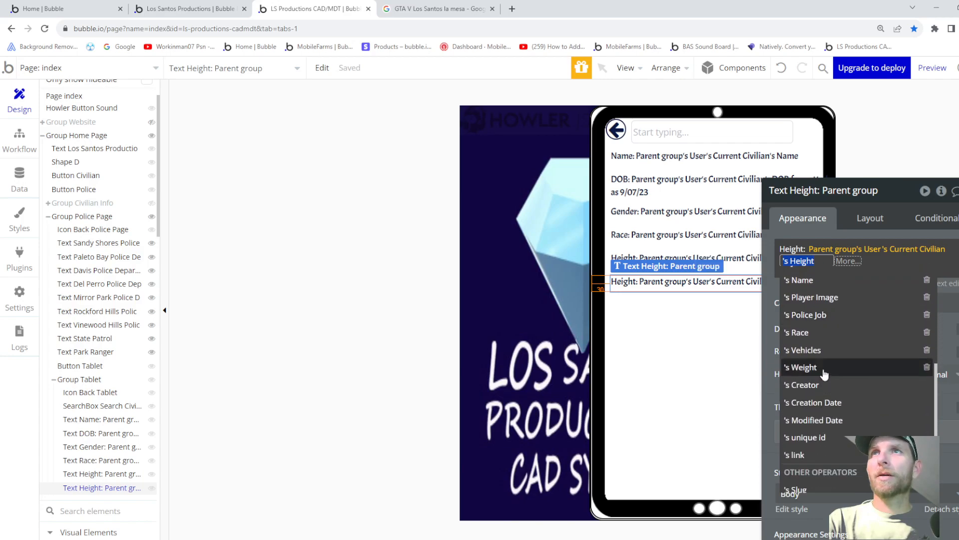
left_click(825, 370)
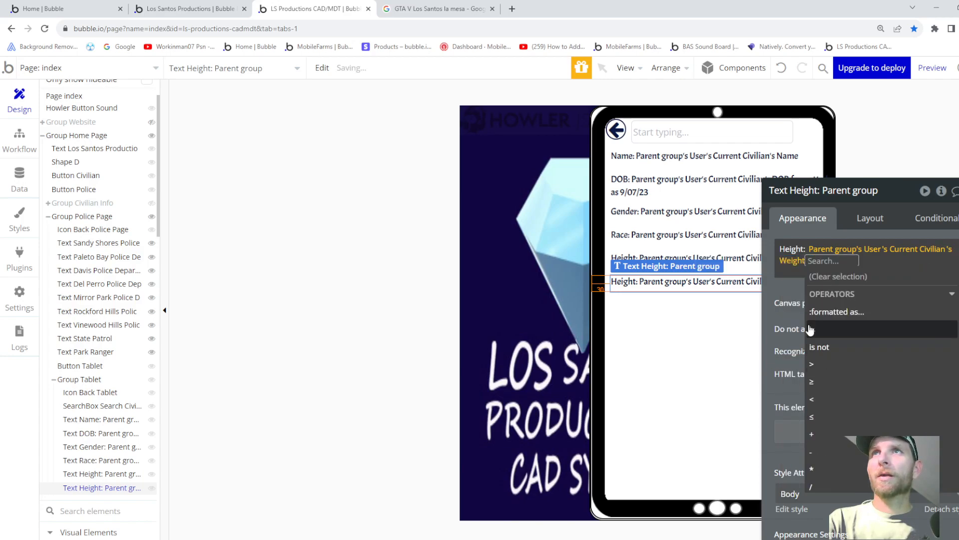
- Format the Weight with 2 decimals and a comma thousands separator, and relabel it 'Weight:'
left_click(824, 311)
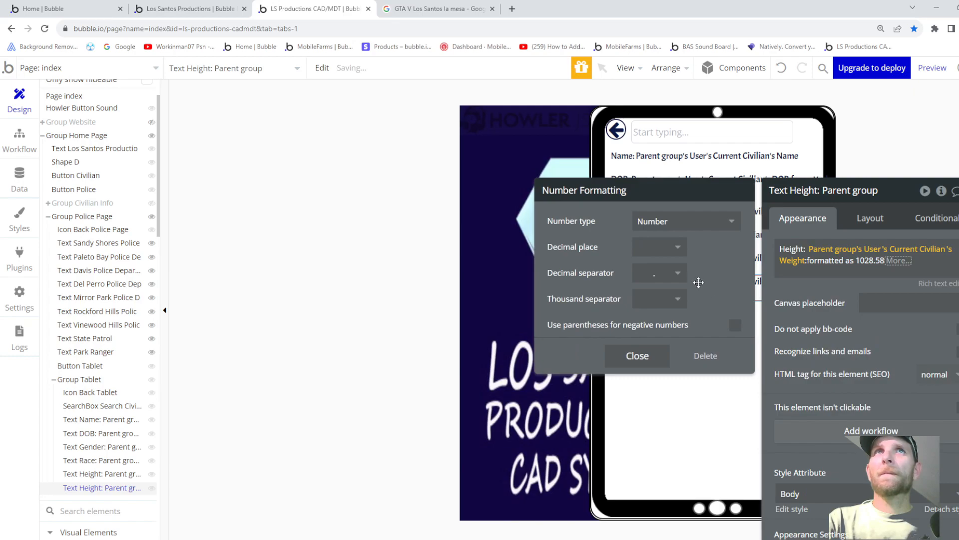
left_click(664, 247)
left_click(648, 334)
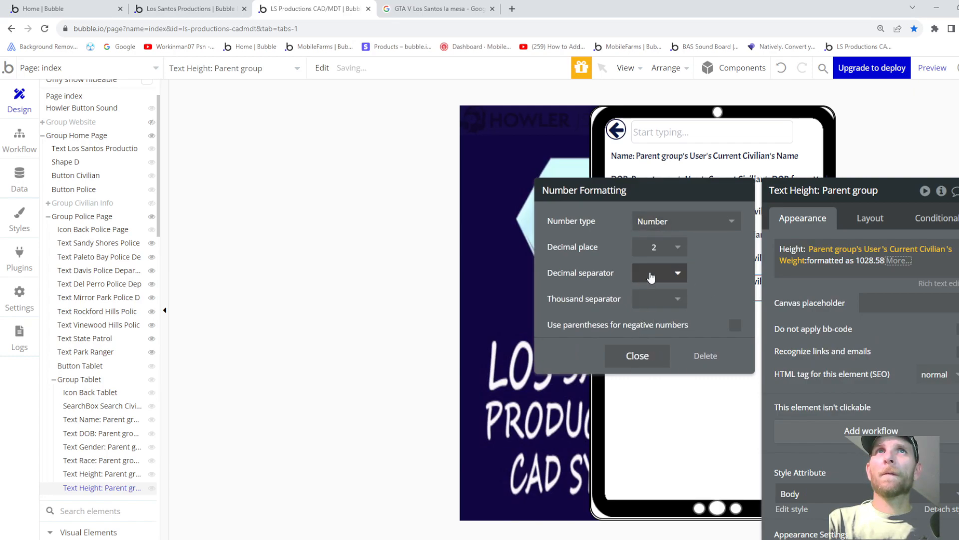
left_click(652, 306)
left_click(648, 359)
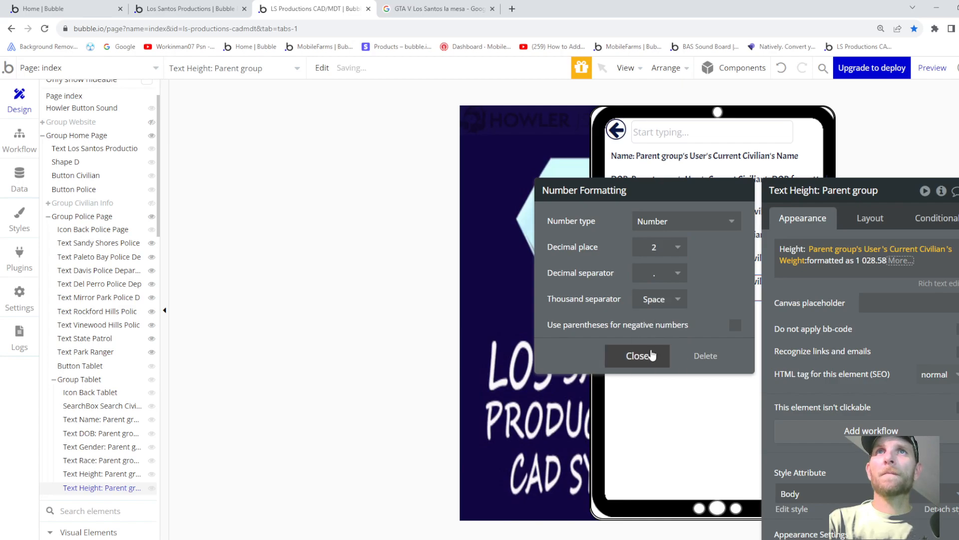
left_click(654, 298)
left_click(648, 342)
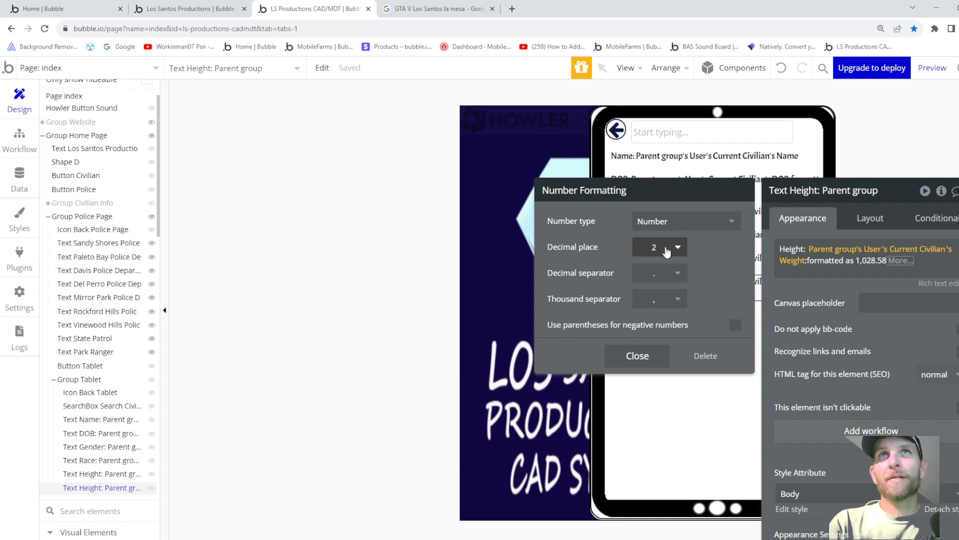
left_click(659, 356)
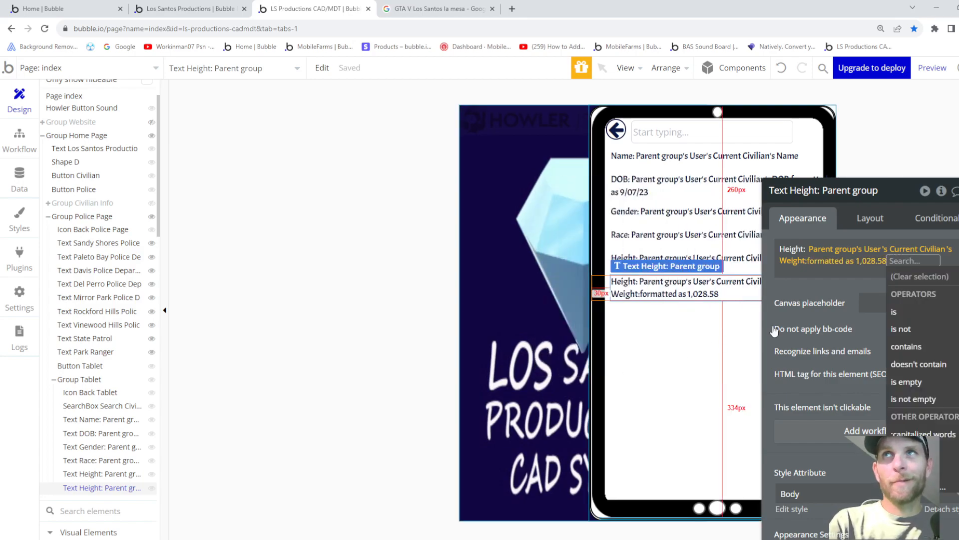
left_click(792, 286)
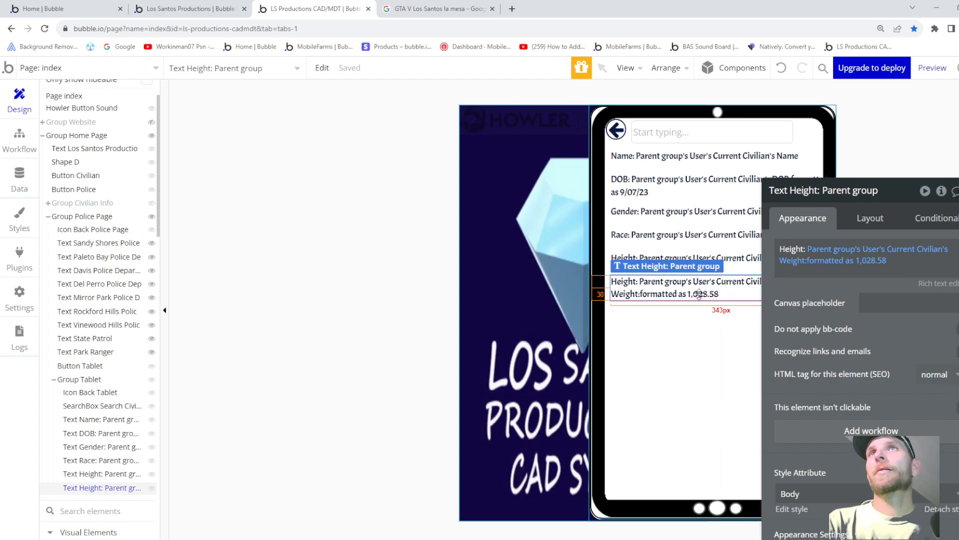
double_click(788, 249)
key("Delete")
key("Delete")
key("Delete")
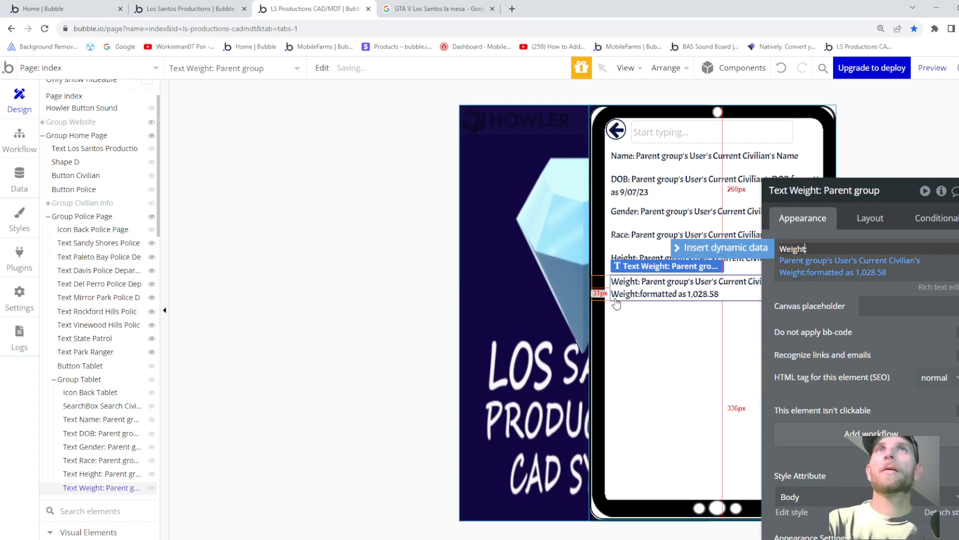
- Duplicate the Weight line and switch the copy's field to the civilian's Address
left_click(669, 290)
key("ctrl+c")
key("ctrl+v")
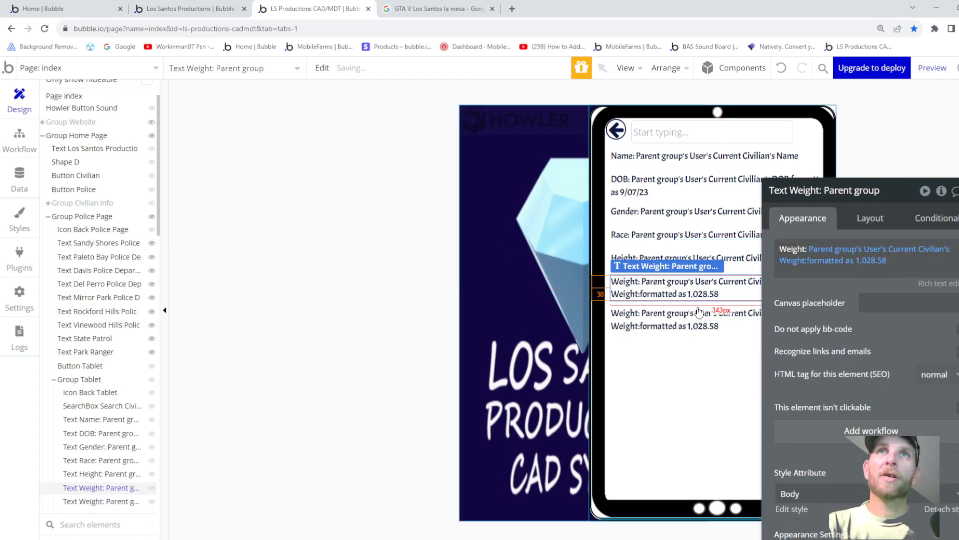
left_click(799, 261)
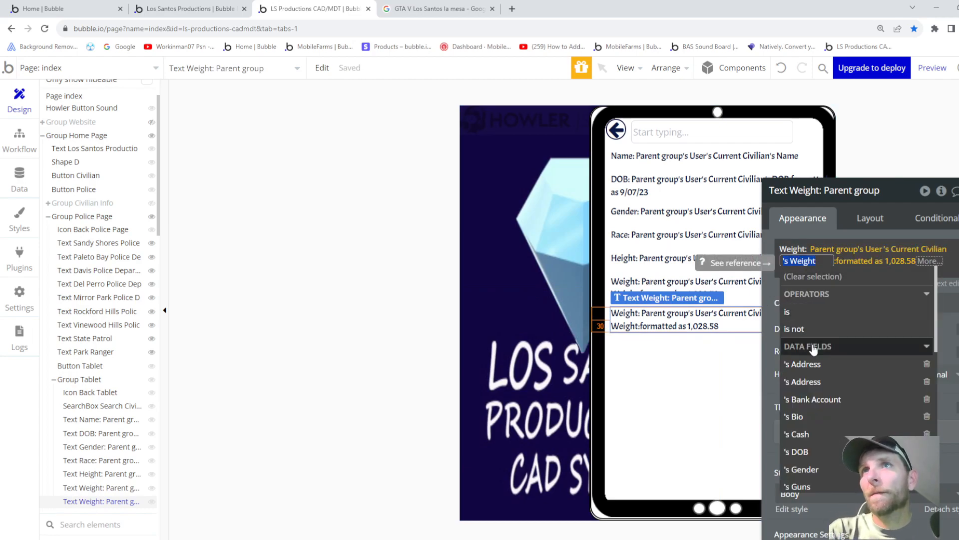
left_click(811, 367)
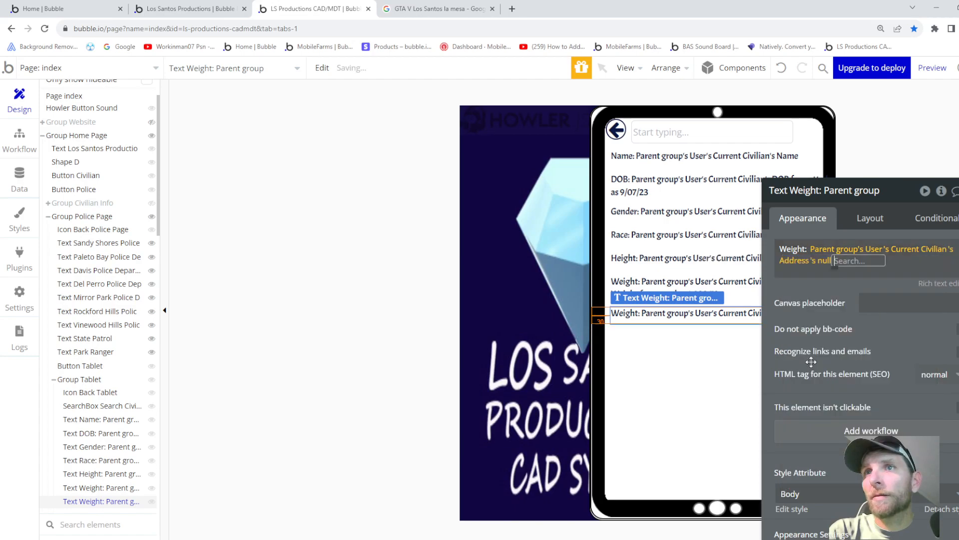
left_click(802, 260)
left_click(804, 384)
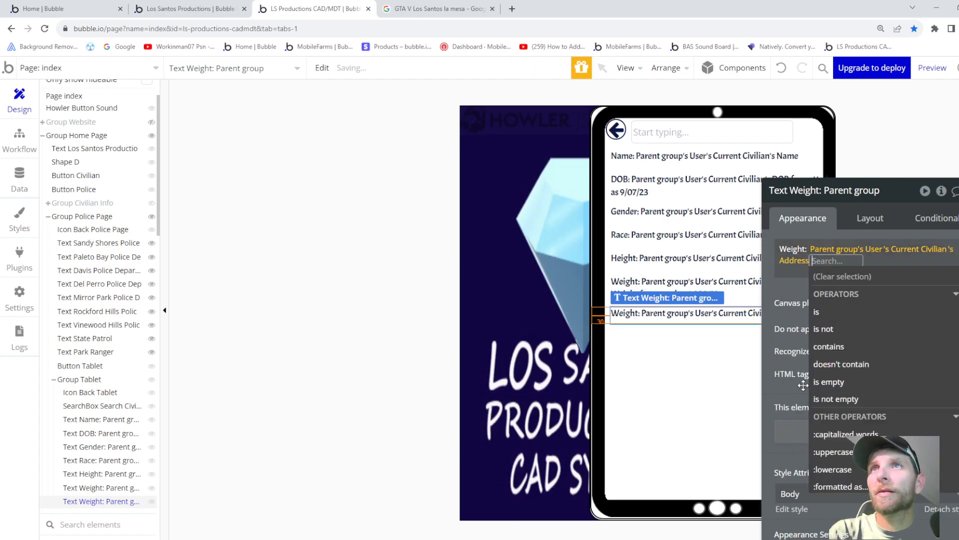
- Replace the old Weight label with 'Address:' on the new line
left_click_drag(781, 249, 832, 246)
key("Left")
key("Delete")
key("Delete")
key("Delete")
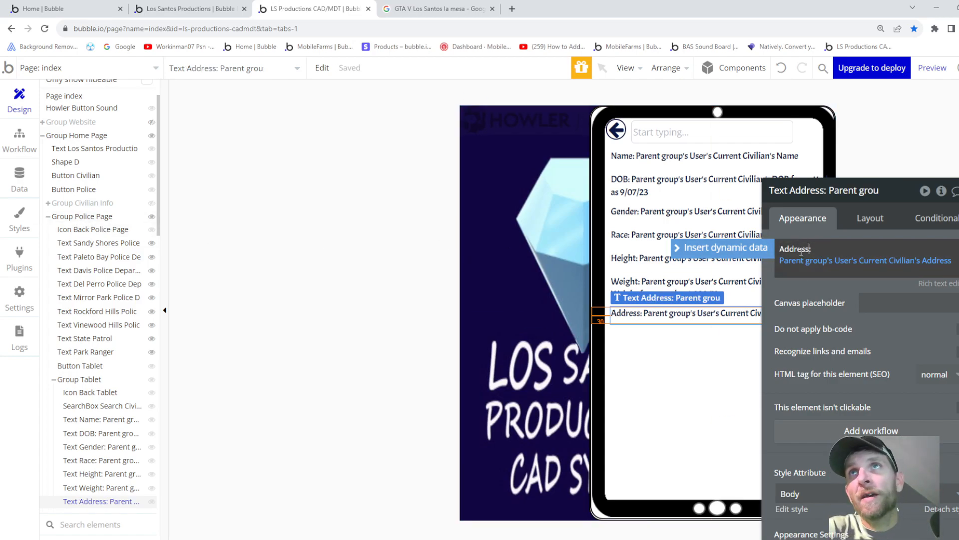
left_click(826, 287)
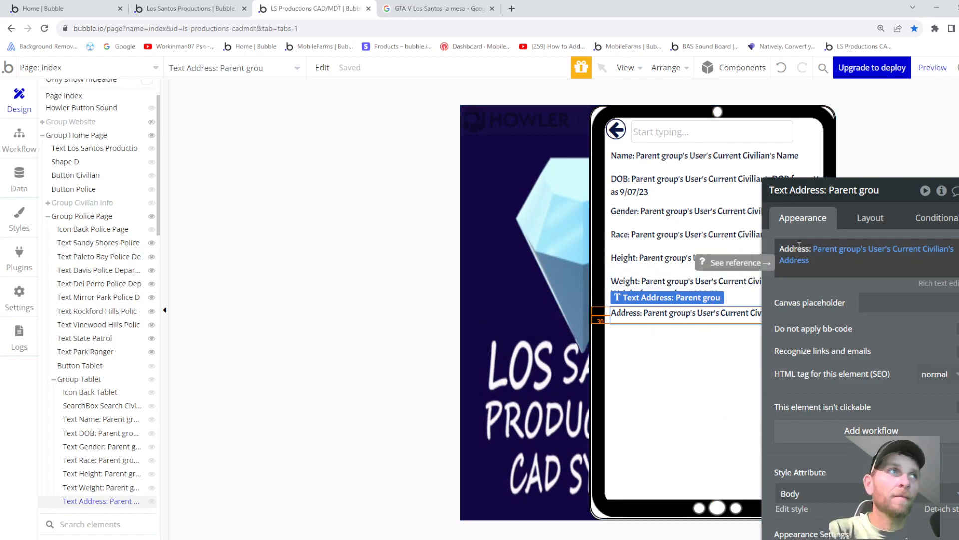
left_click(680, 358)
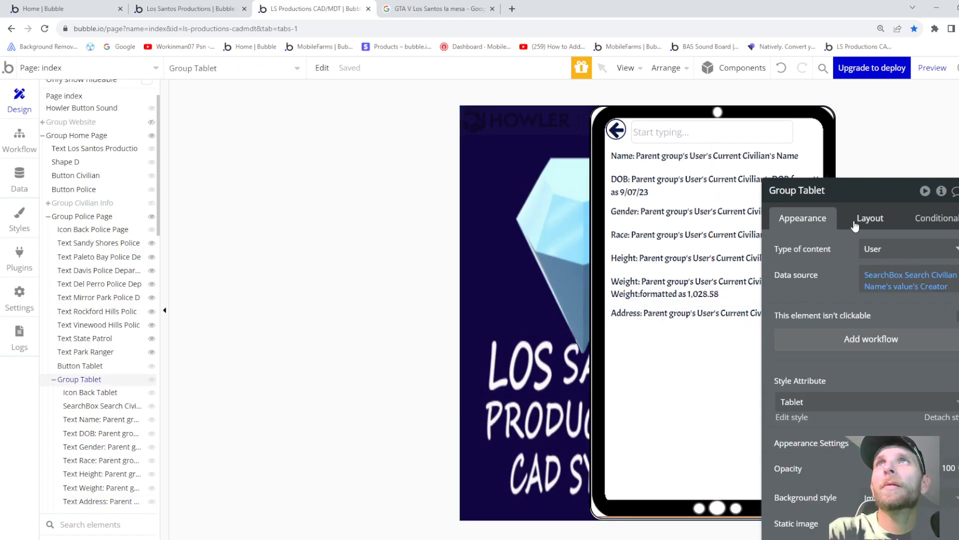
- Duplicate the Address line and replace its content with the plain text 'Photo ID'
left_click_drag(867, 205, 893, 151)
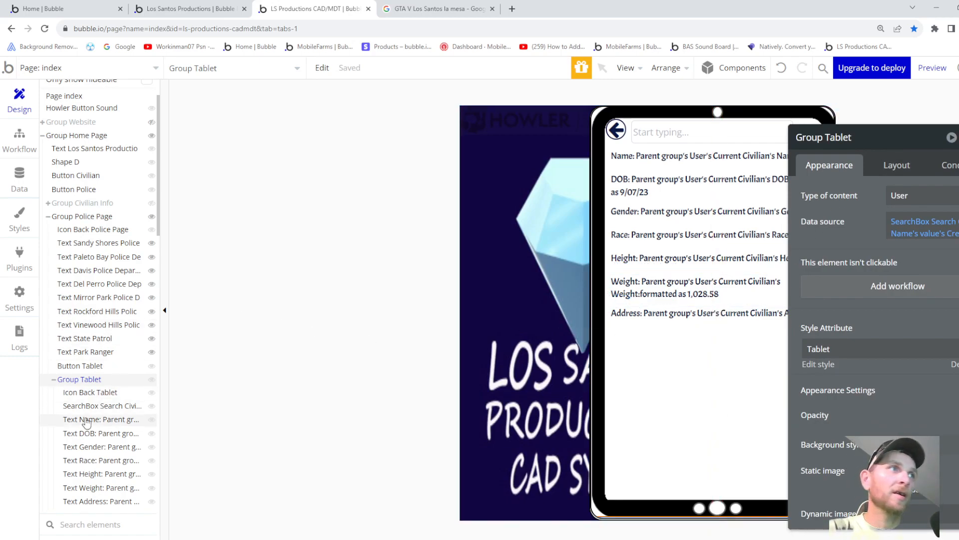
left_click(650, 322)
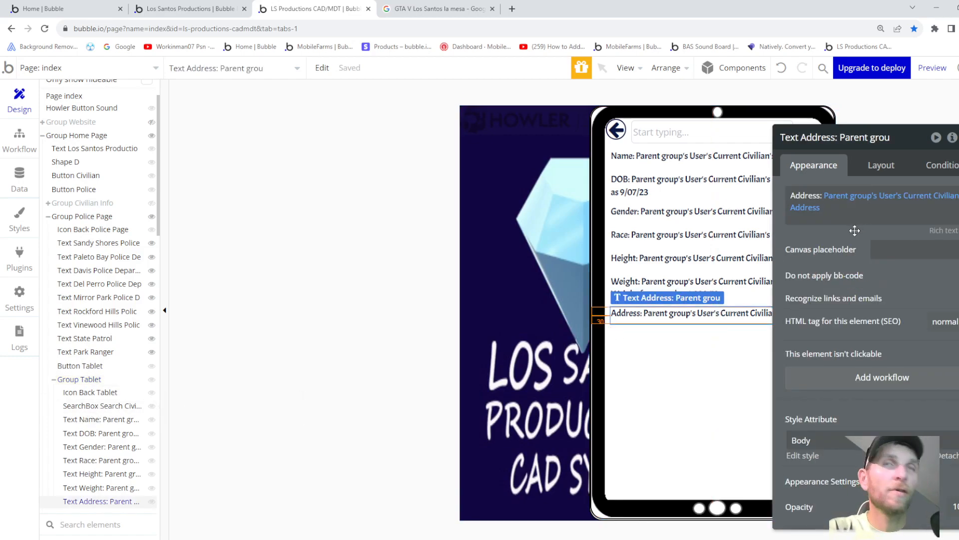
key("ctrl+d")
left_click(828, 211)
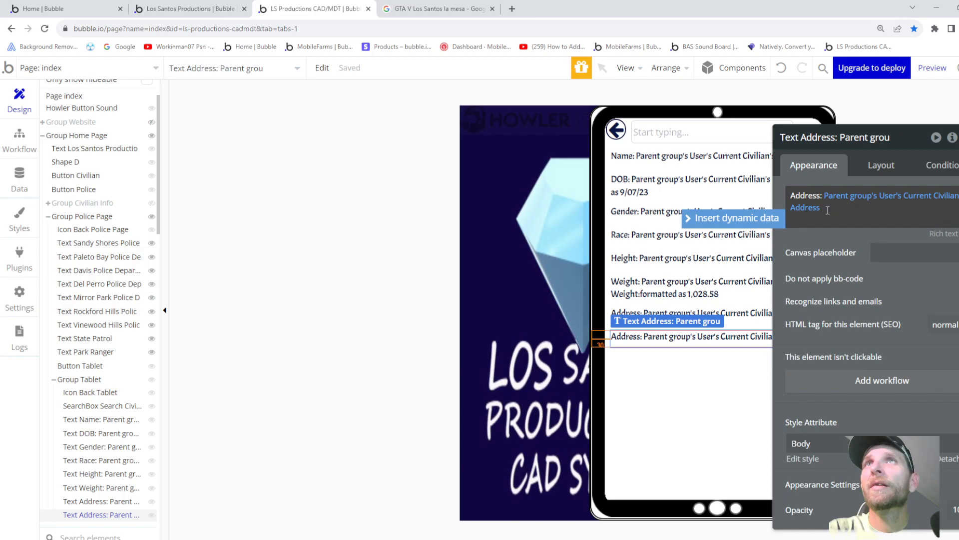
key("BackSpace")
key("BackSpace")
key("BackSpace")
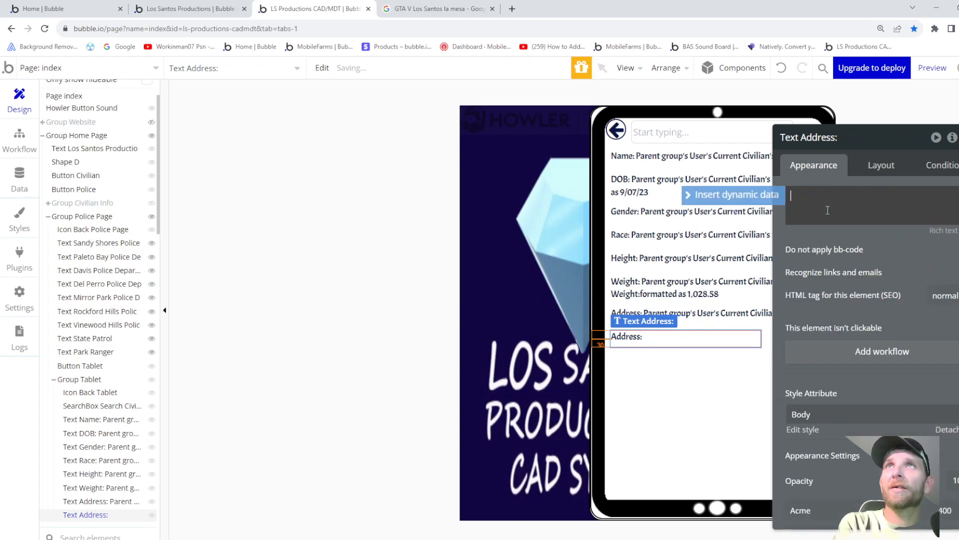
key("BackSpace")
key("BackSpace")
key("BackSpace")
key("BackSpace")
key("BackSpace")
key("BackSpace")
key("BackSpace")
key("BackSpace")
type("Photo ID")
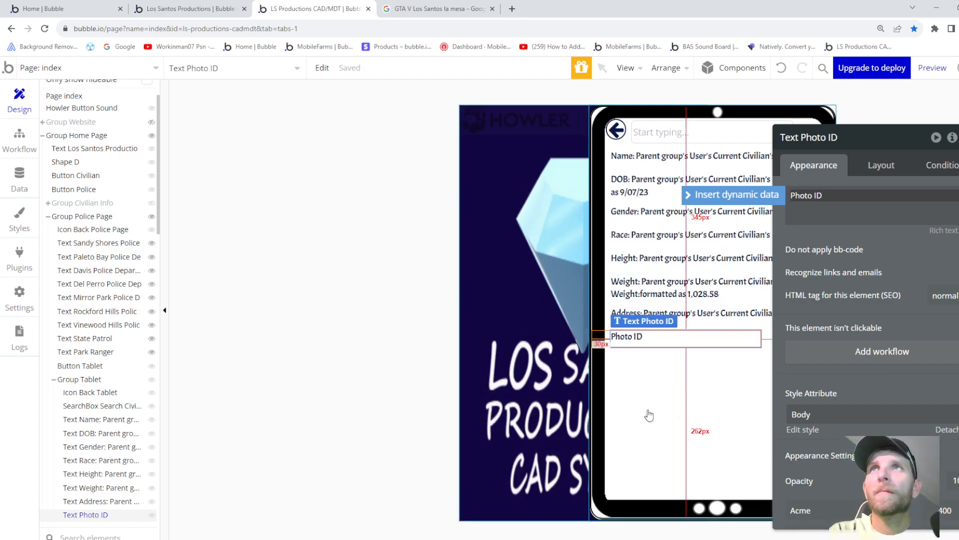
left_click(895, 458)
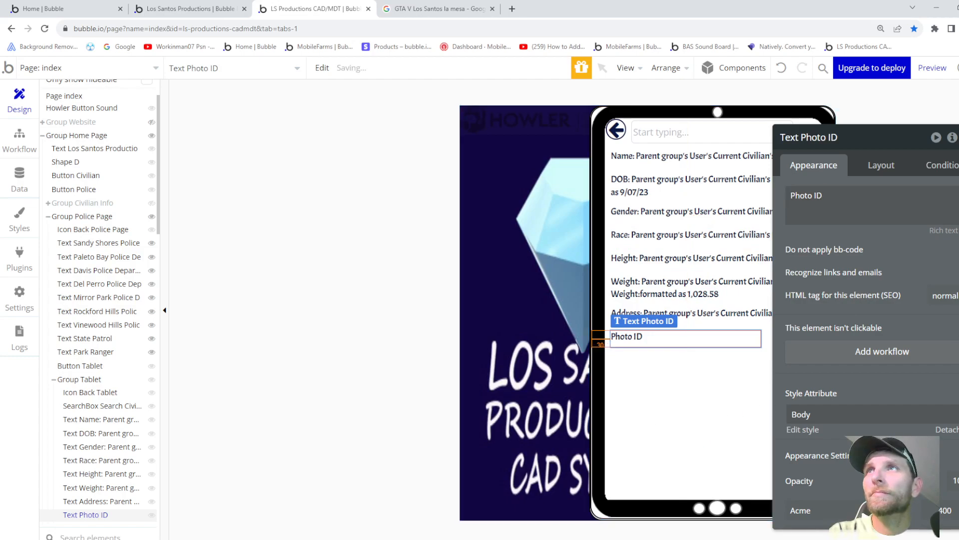
- Check each info text from Address up to Name, then select the tablet group
left_click(725, 319)
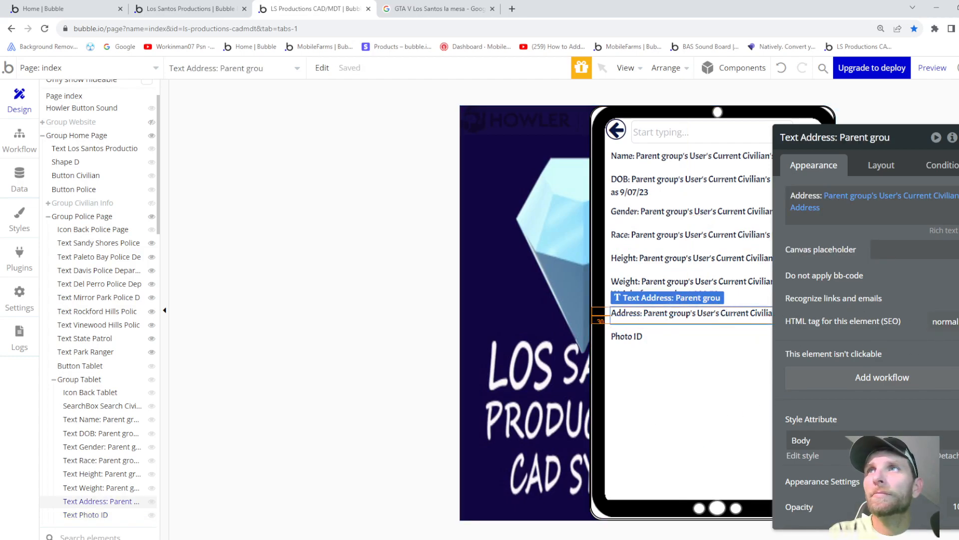
left_click(731, 294)
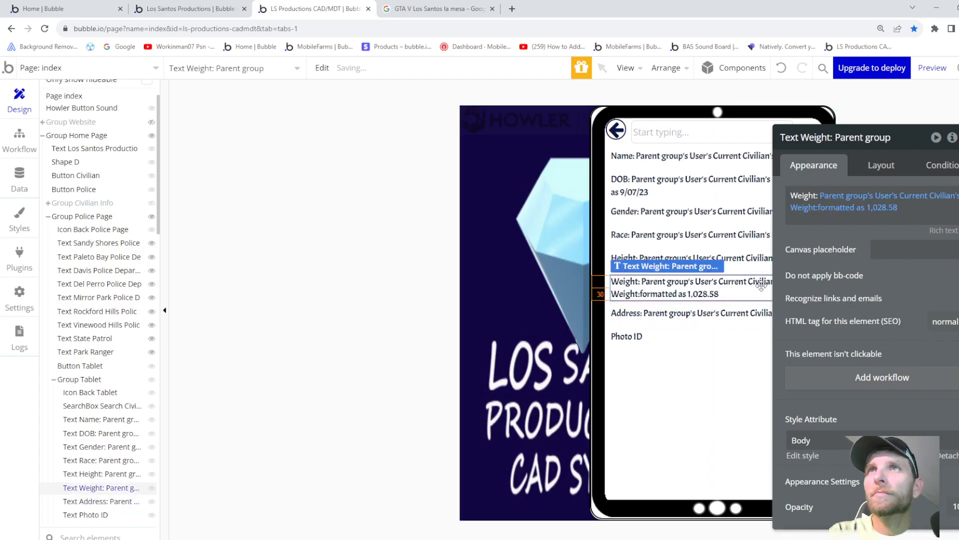
left_click(735, 260)
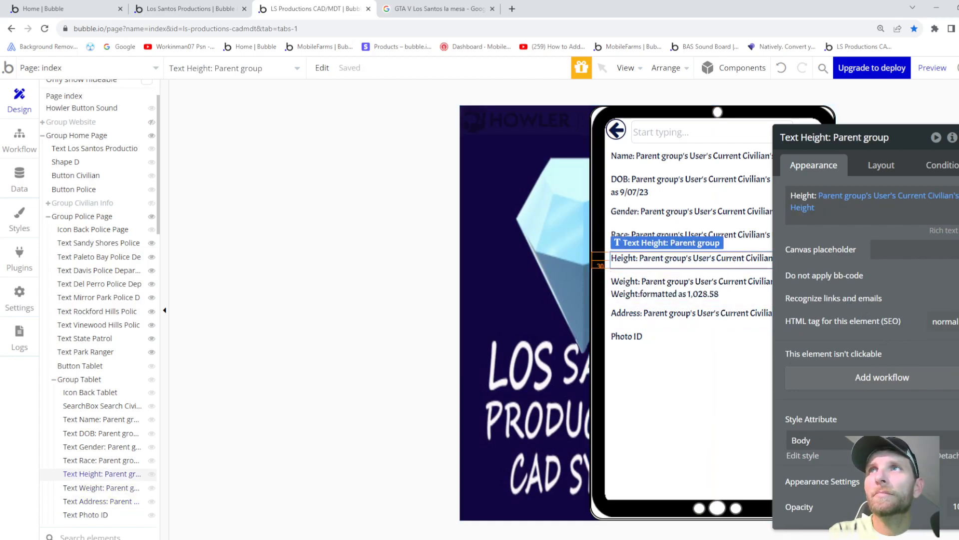
left_click(729, 235)
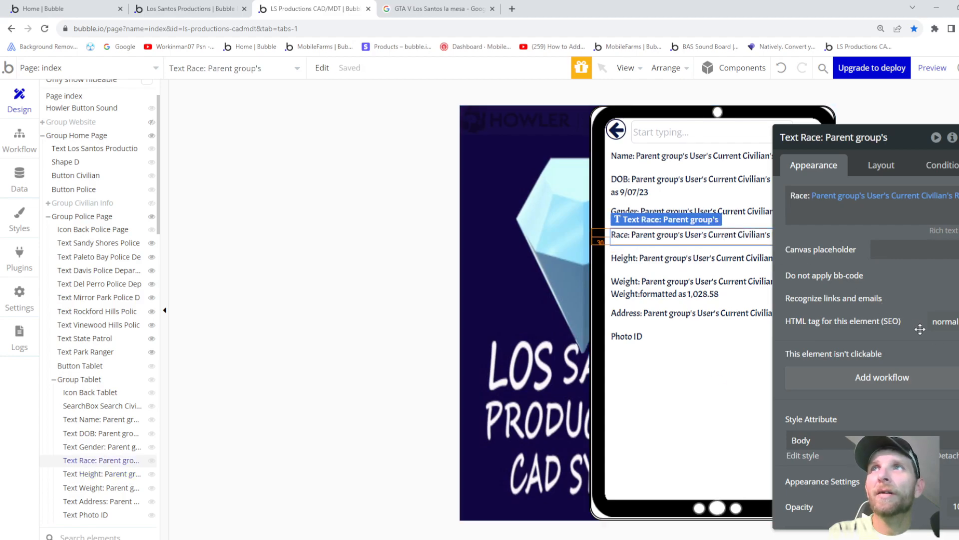
left_click(743, 211)
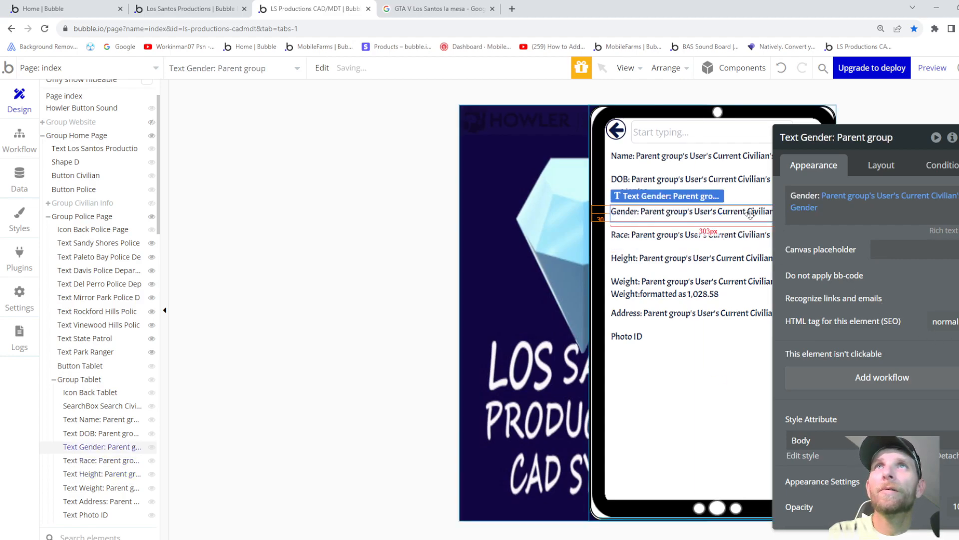
left_click(742, 186)
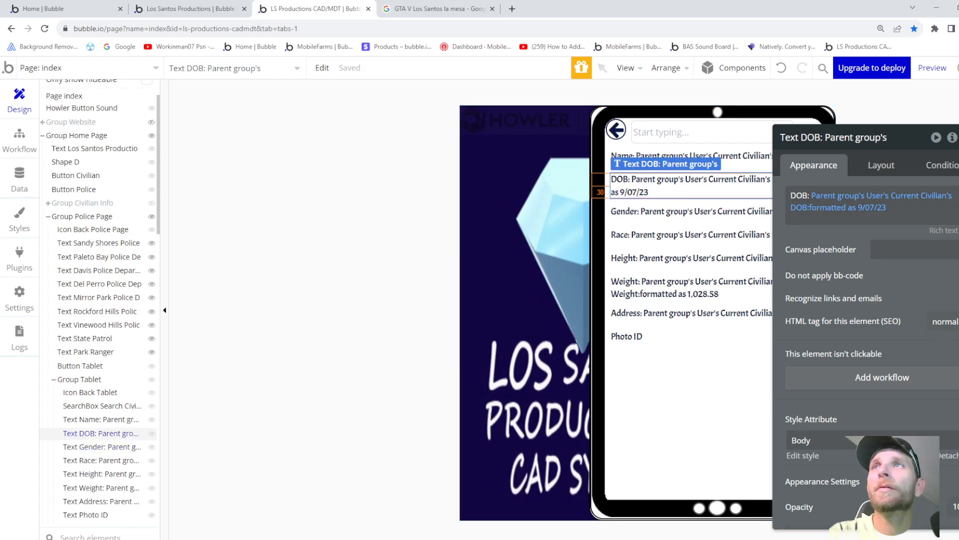
left_click(734, 155)
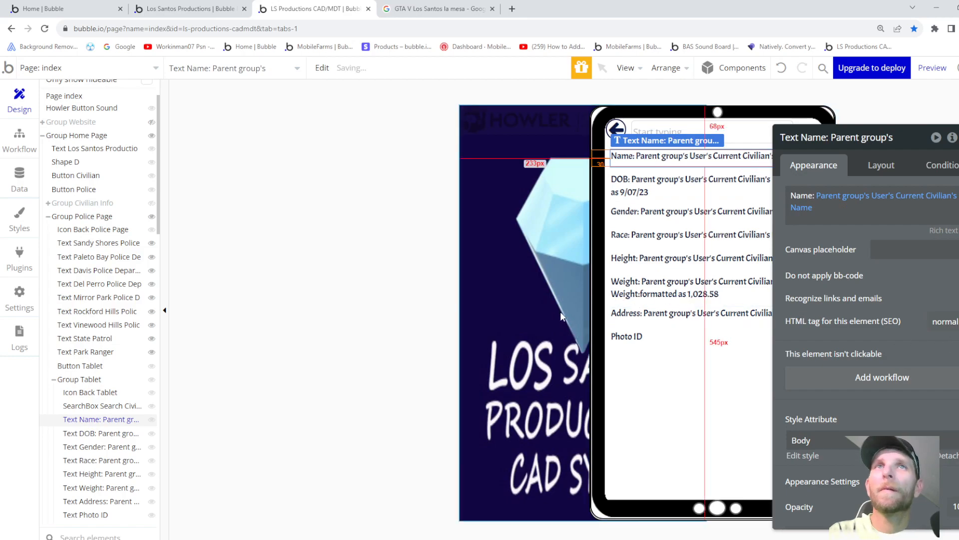
left_click(672, 364)
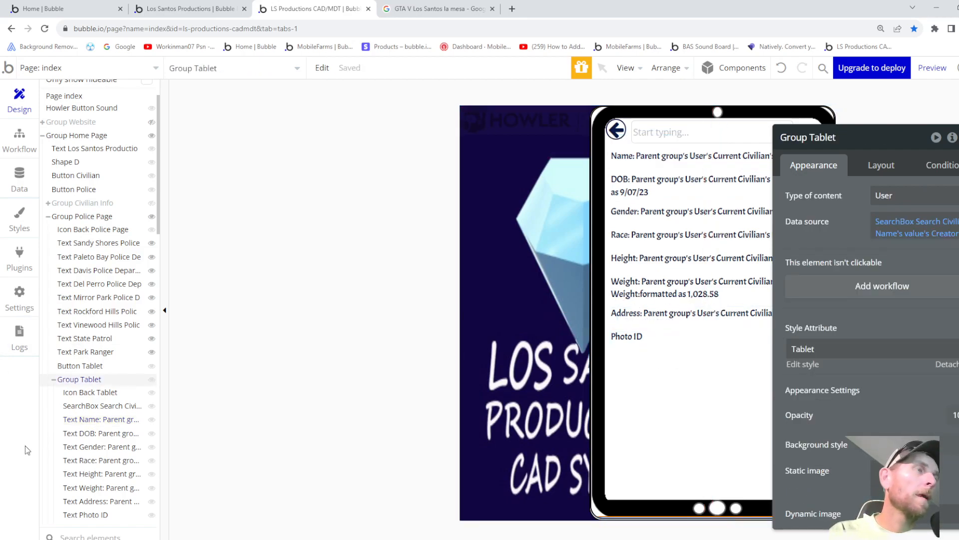
scroll(142, 439, "down", 1)
scroll(74, 425, "down", 5)
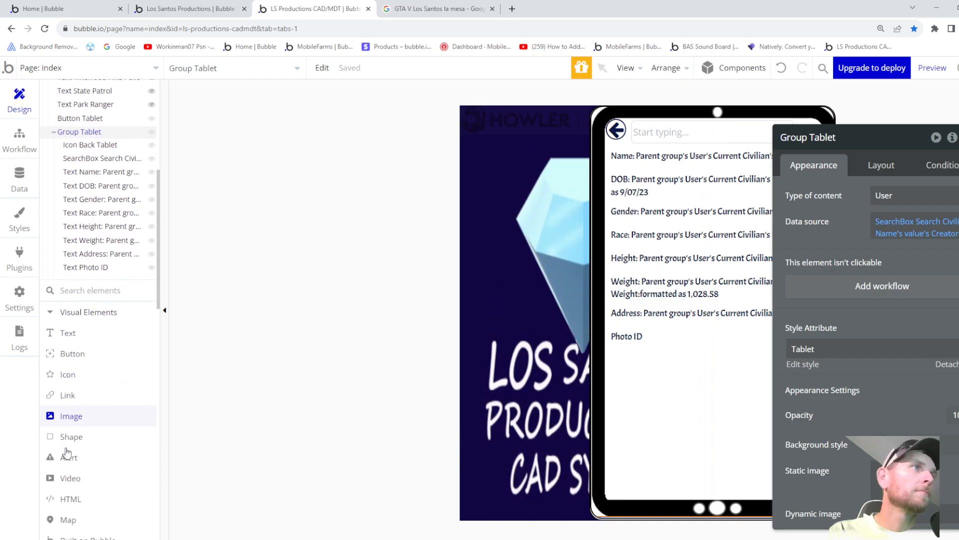
- Draw a new image element below the Photo ID label and rename it
left_click(71, 404)
left_click_drag(617, 365, 693, 430)
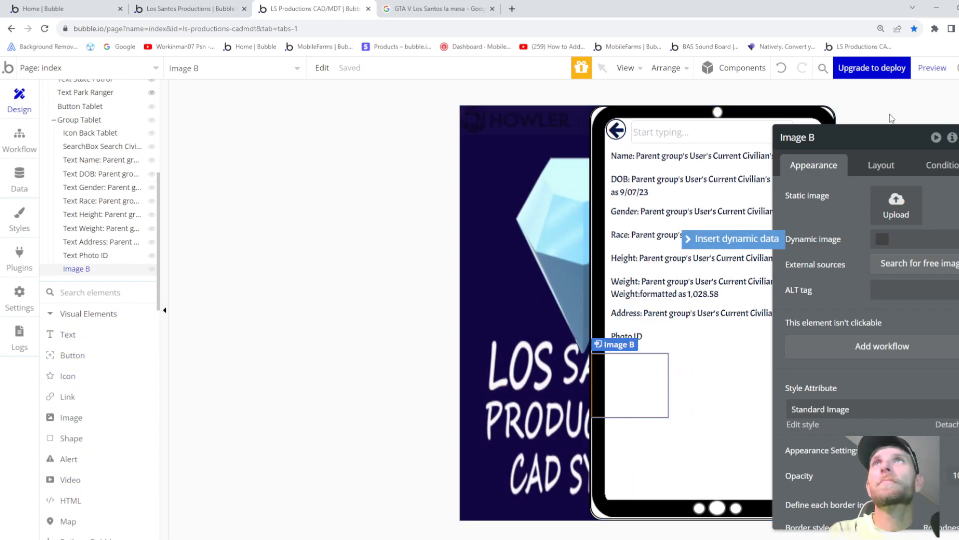
left_click(850, 140)
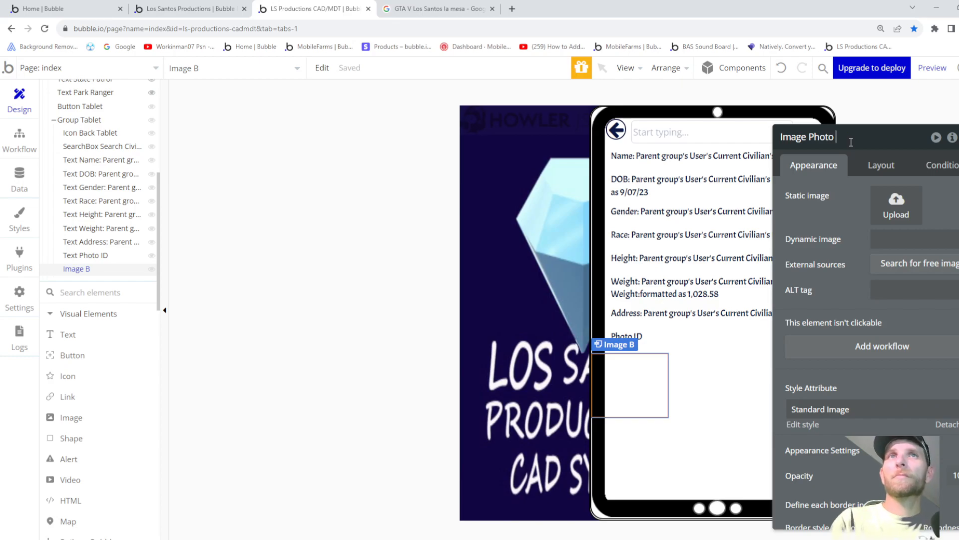
- Rename the Photo ID text element to Text Photo and change its label to 'Photo'
left_click(648, 347)
left_click(853, 138)
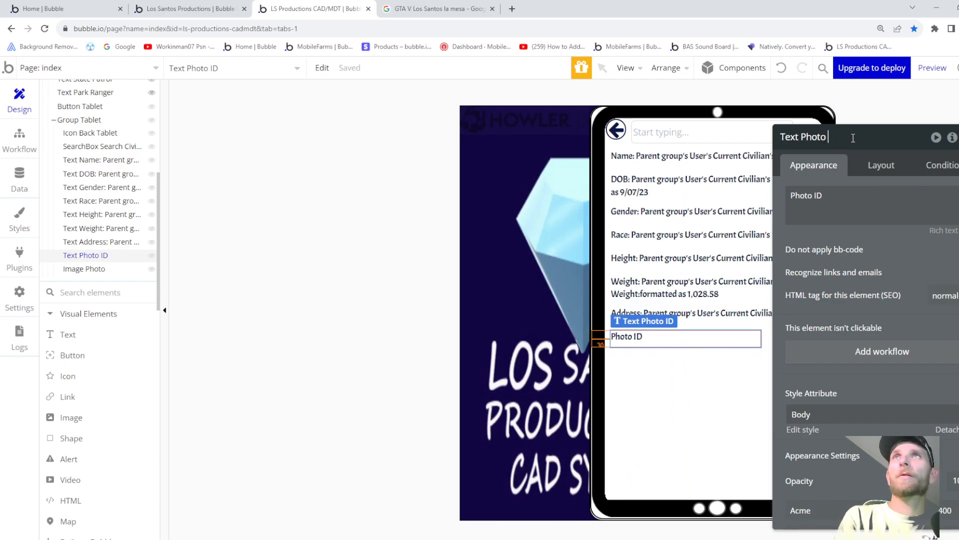
key("Tab")
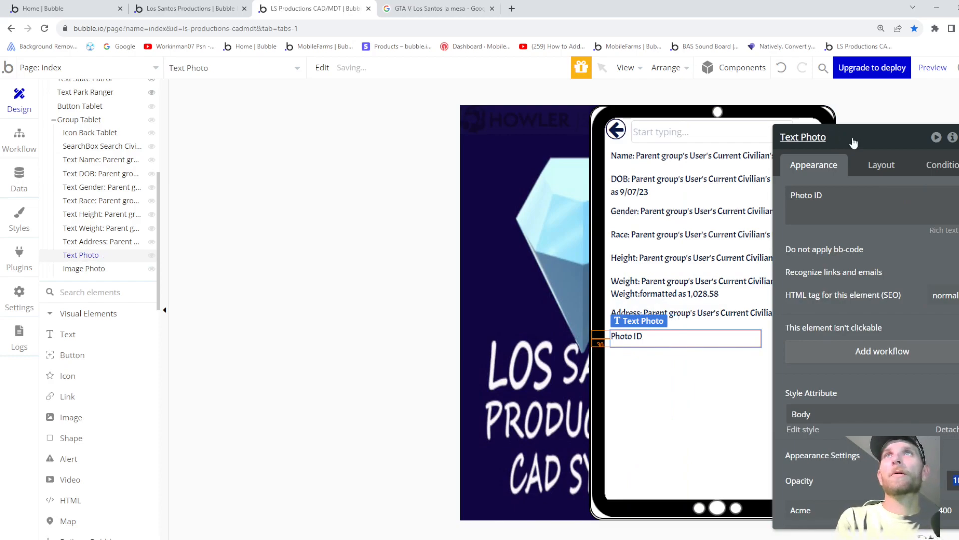
left_click(847, 208)
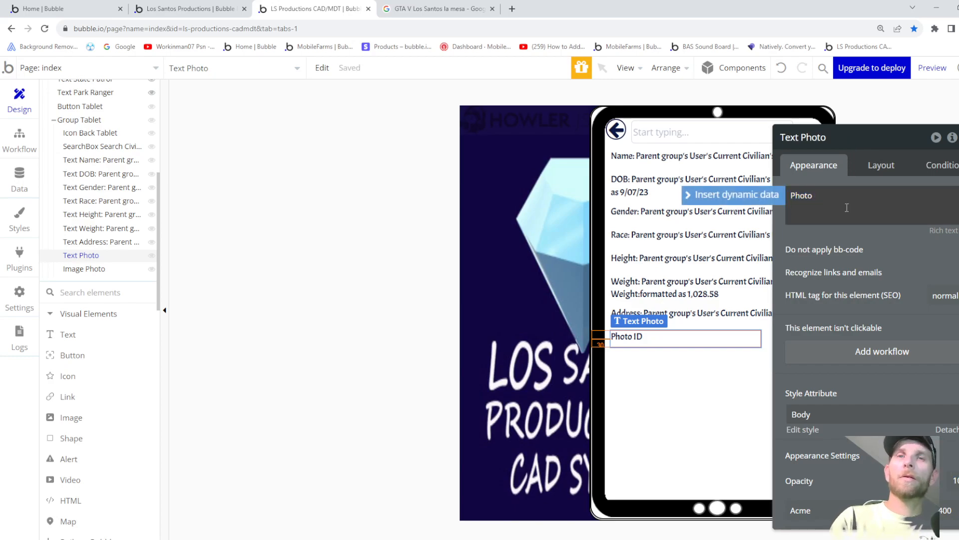
left_click(699, 374)
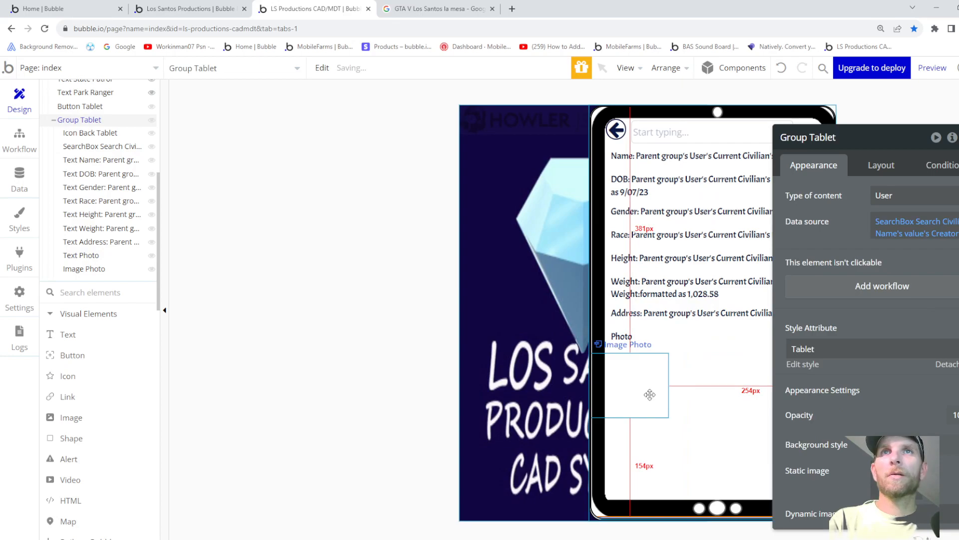
- Set the image's dynamic source to Parent group's User's Current Civilian's Player Image
left_click(651, 399)
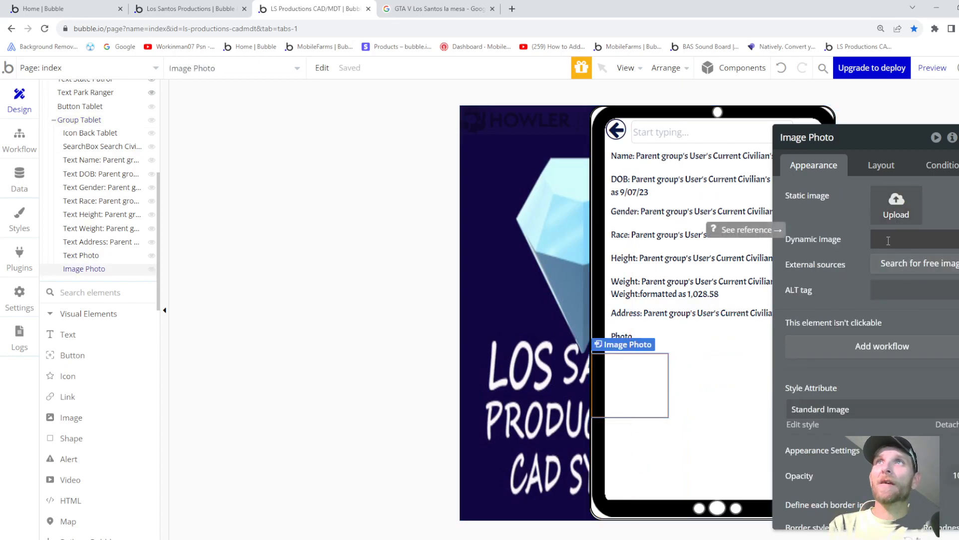
left_click(887, 241)
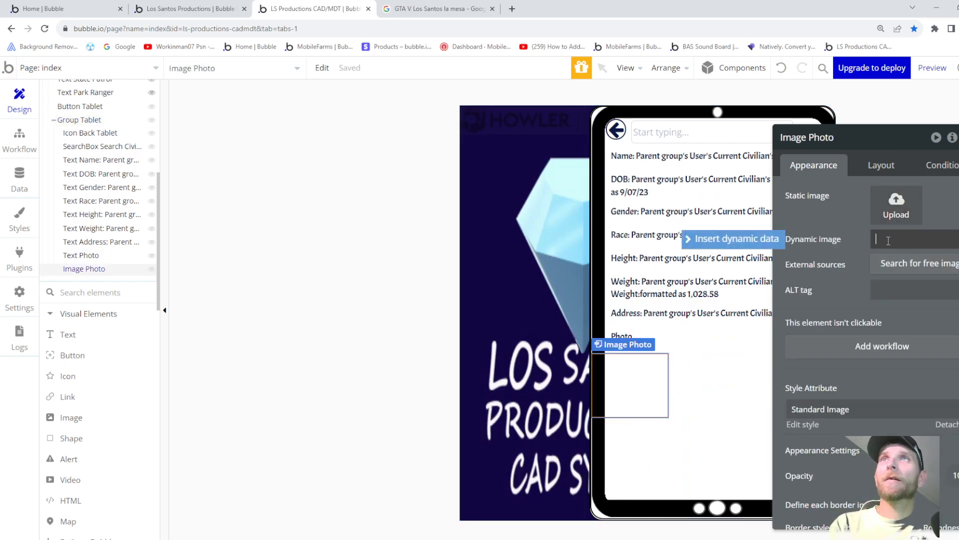
left_click(733, 242)
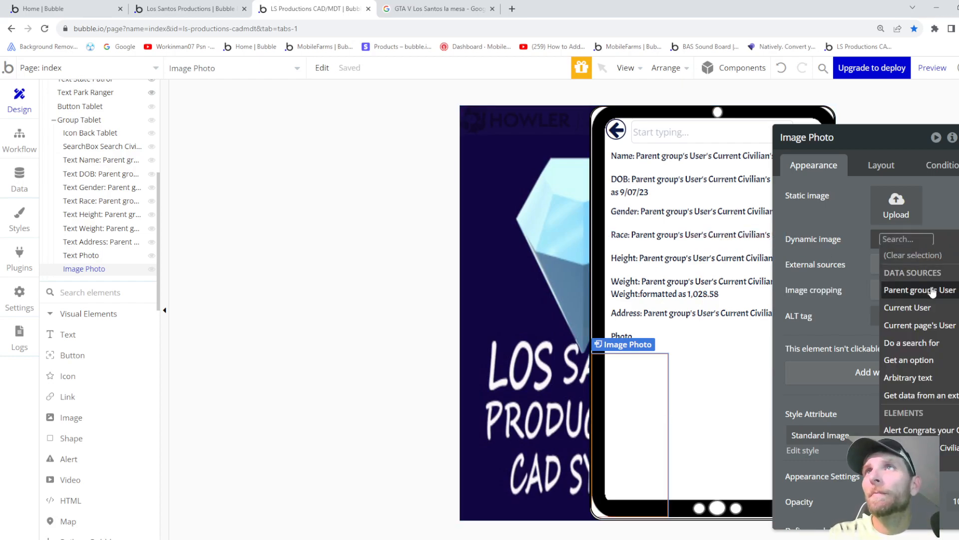
left_click(933, 291)
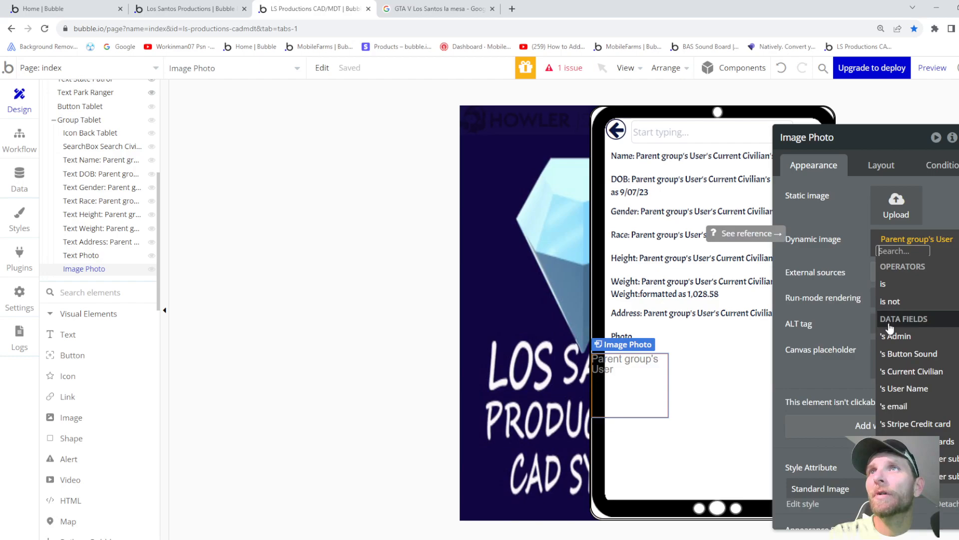
left_click(910, 371)
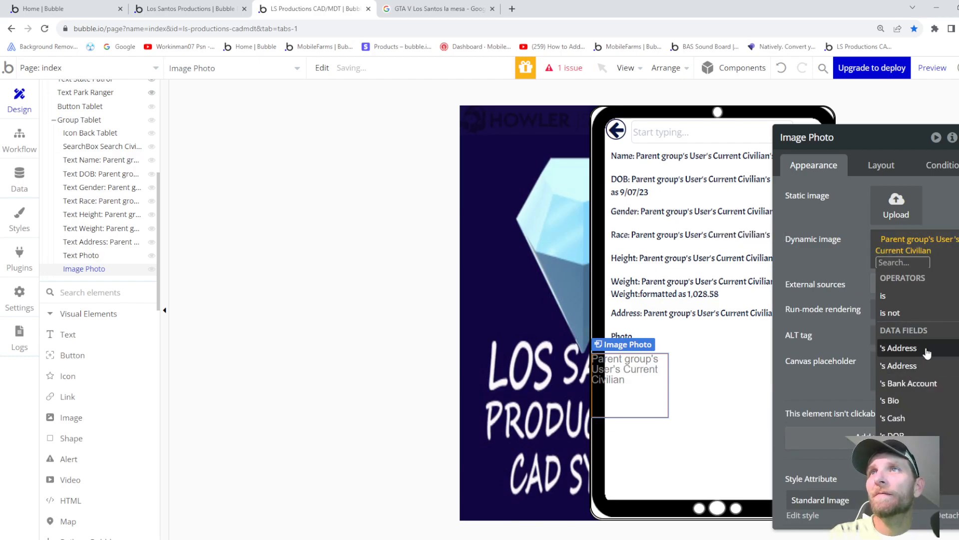
scroll(925, 353, "down", 2)
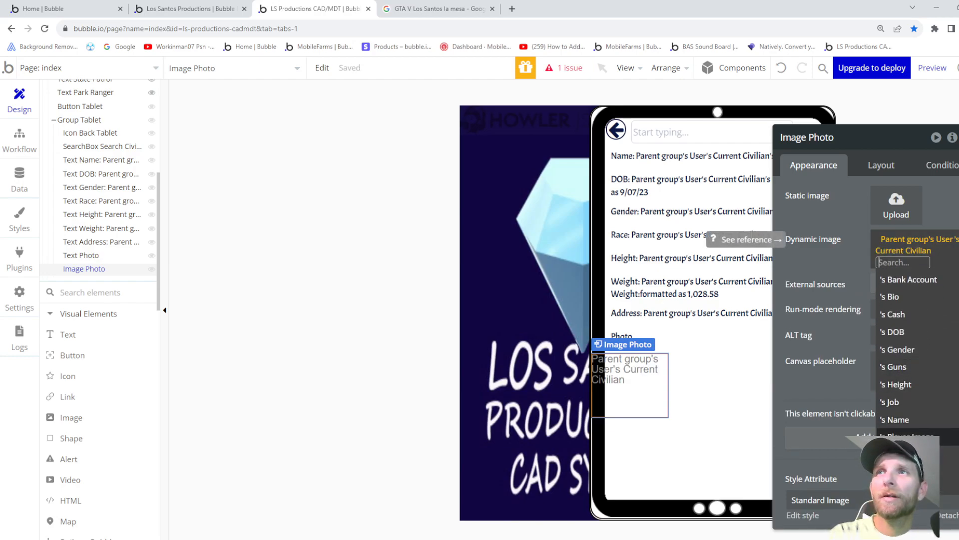
left_click(921, 399)
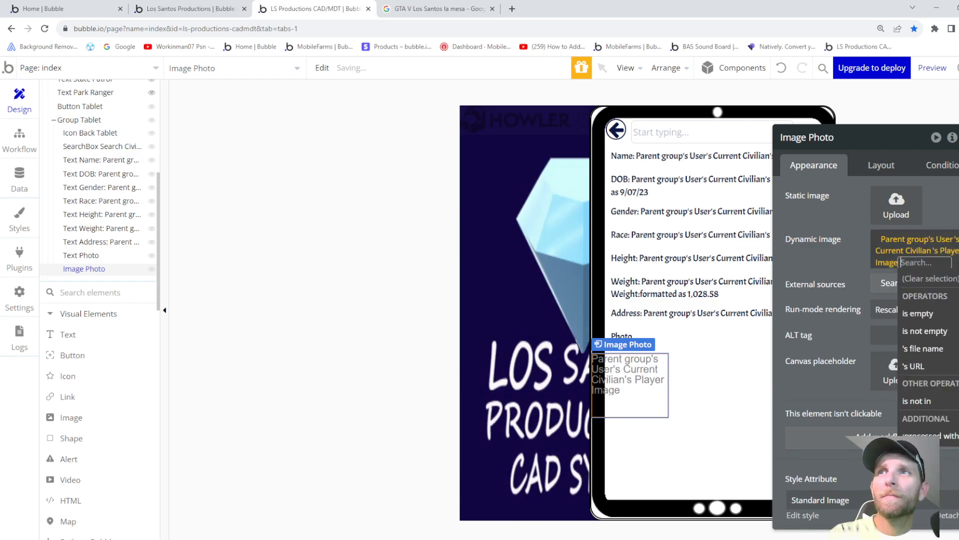
left_click(800, 301)
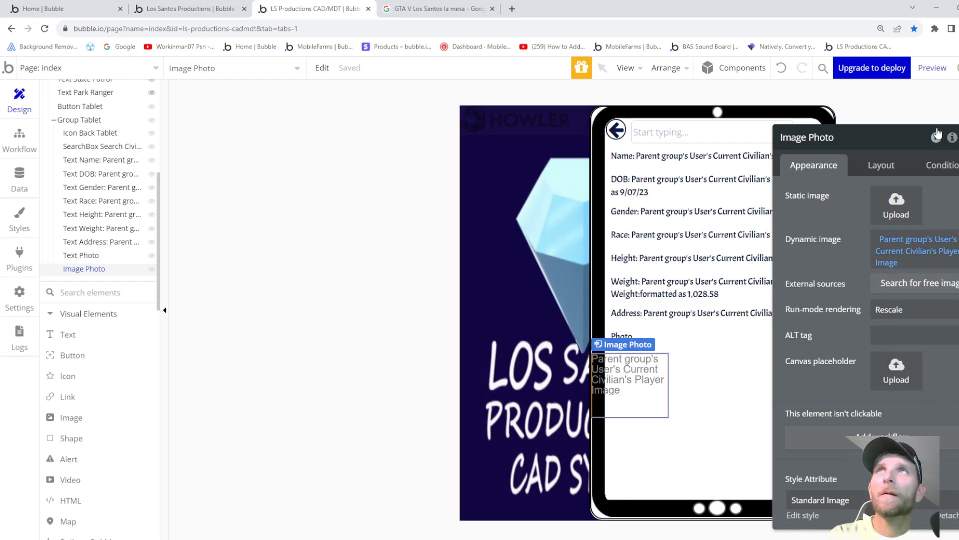
left_click(880, 166)
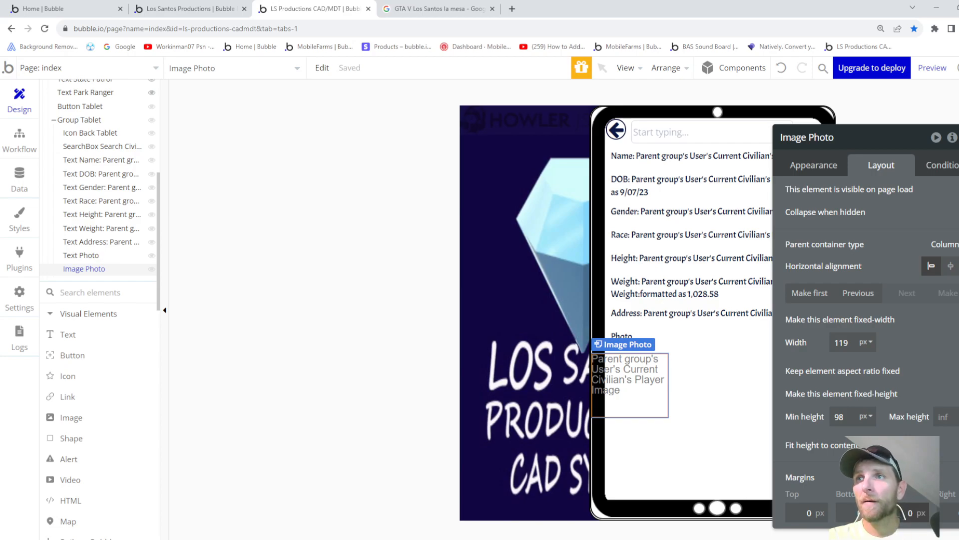
- Give Image Photo a 30 px left margin, a fixed aspect ratio and 161 px width
key("Up")
key("Up")
key("Up")
key("Up")
key("Up")
key("Up")
key("Up")
key("Up")
key("Up")
key("Up")
key("Up")
key("Up")
key("Up")
key("Up")
key("Up")
key("Up")
key("Up")
key("Up")
key("Up")
key("Up")
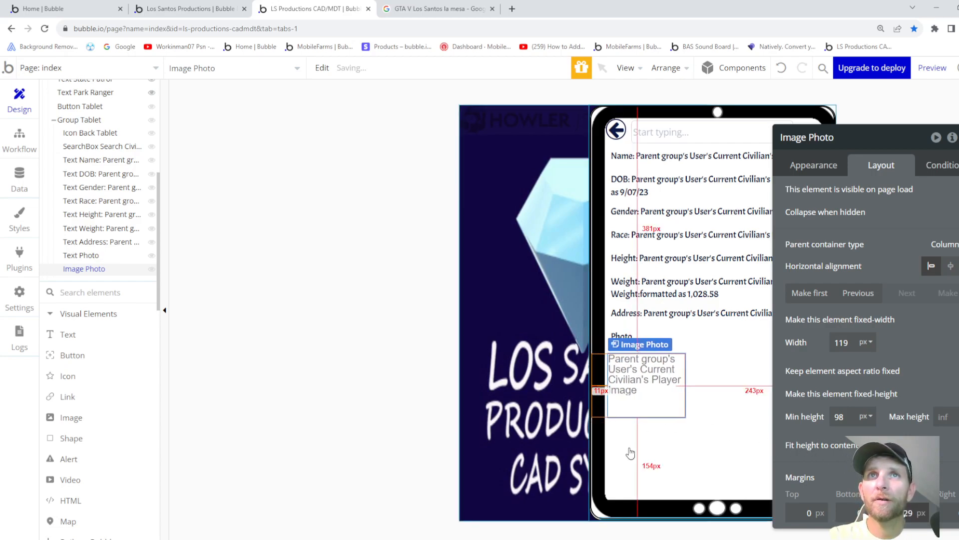
key("Up")
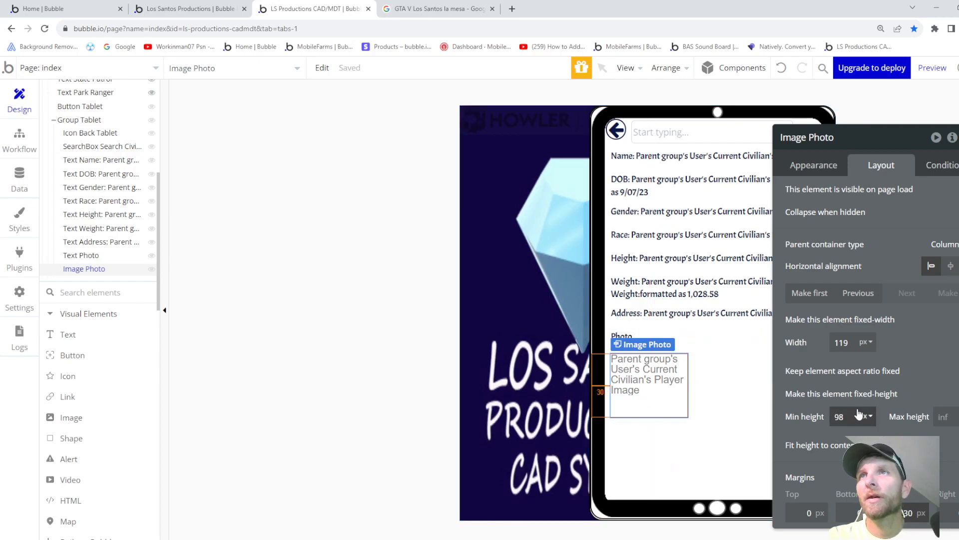
key("Up")
key("Up")
key("Up")
key("Up")
key("Up")
key("Up")
key("Up")
key("Up")
key("Up")
key("Up")
key("Up")
key("Up")
key("Up")
key("Up")
key("Up")
key("Up")
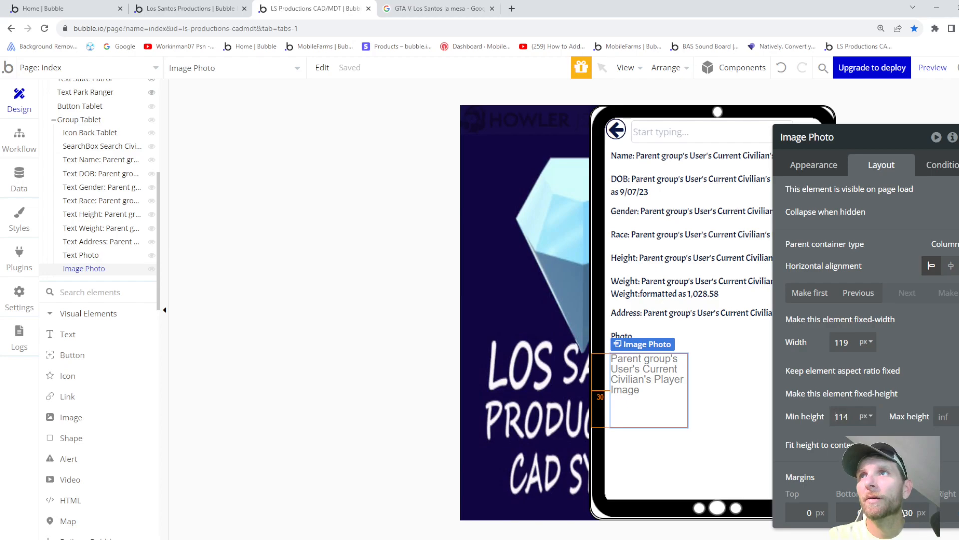
left_click(843, 370)
left_click(844, 343)
key("Up")
key("Up")
key("Up")
key("Up")
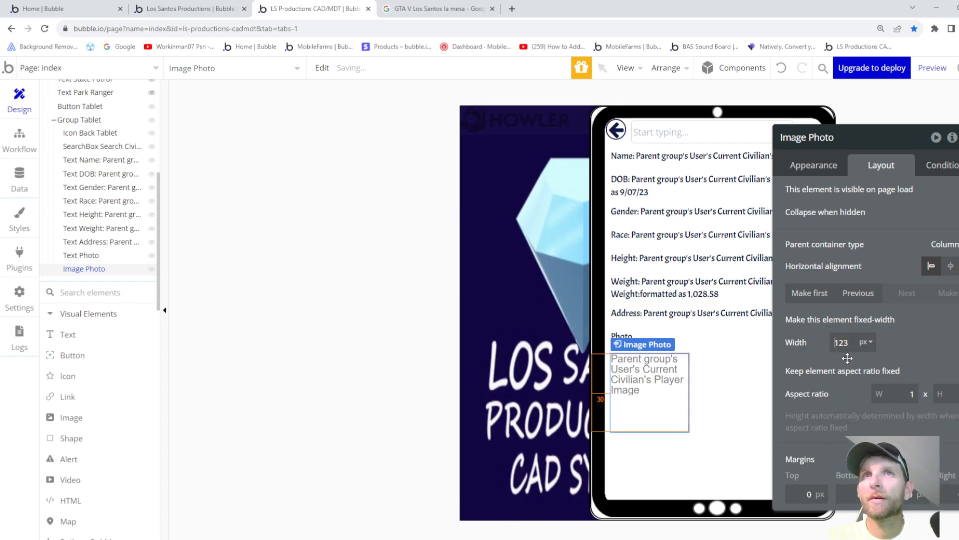
key("Up")
key("Up")
key("Up")
key("Up")
key("Up")
key("Up")
key("Up")
key("Up")
key("Up")
key("Up")
key("Up")
key("Up")
key("Up")
key("Up")
key("Up")
key("Up")
key("Up")
key("Up")
key("Up")
key("Up")
key("Up")
key("Up")
key("Up")
key("Up")
key("Up")
key("Up")
key("Up")
key("Up")
key("Up")
key("Up")
key("Up")
key("Up")
key("Up")
key("Up")
key("Up")
key("Up")
key("Up")
key("Up")
key("Up")
key("Up")
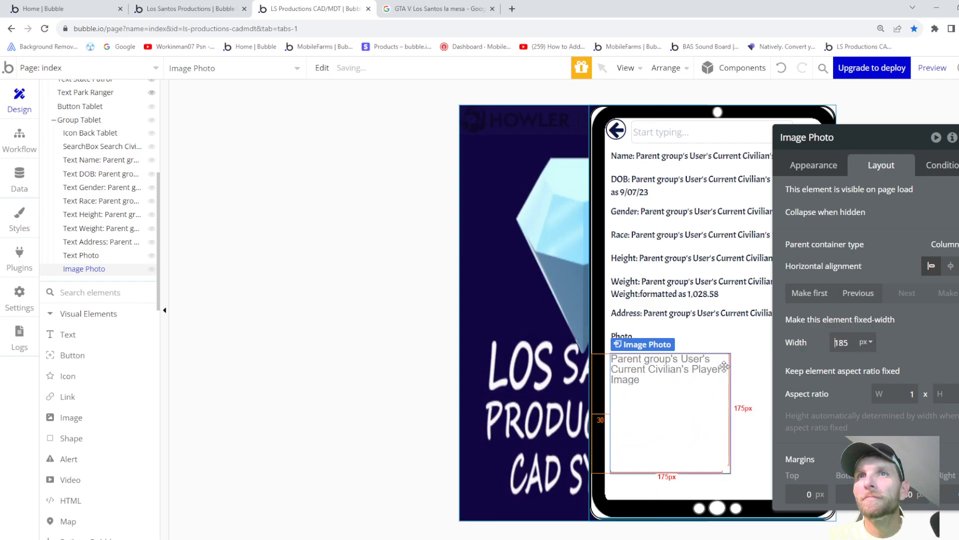
key("Down")
key("Down")
key("Down")
key("Down")
key("Down")
key("Down")
key("Down")
key("Down")
key("Down")
key("Down")
key("Down")
key("Down")
key("Down")
key("Down")
key("Down")
key("Down")
key("Down")
key("Down")
key("Down")
key("Down")
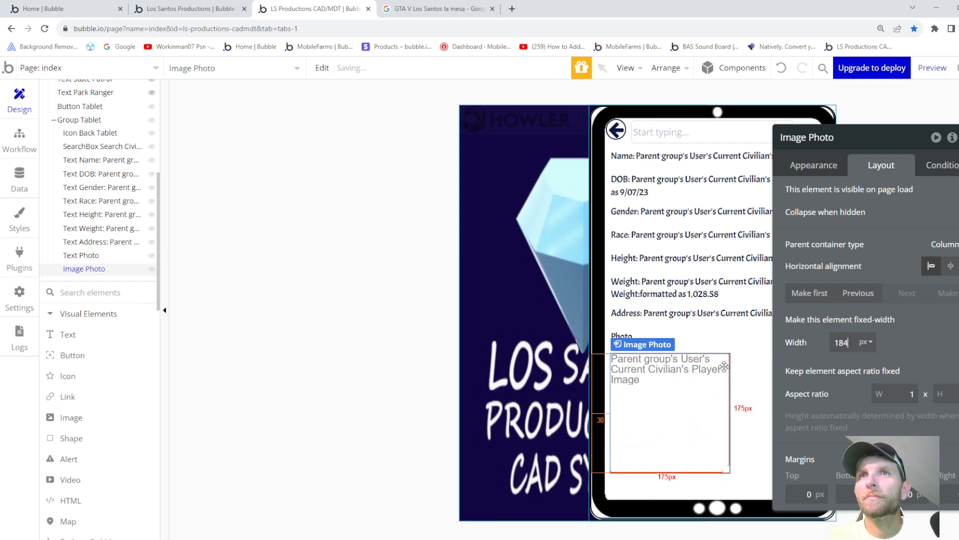
key("Down")
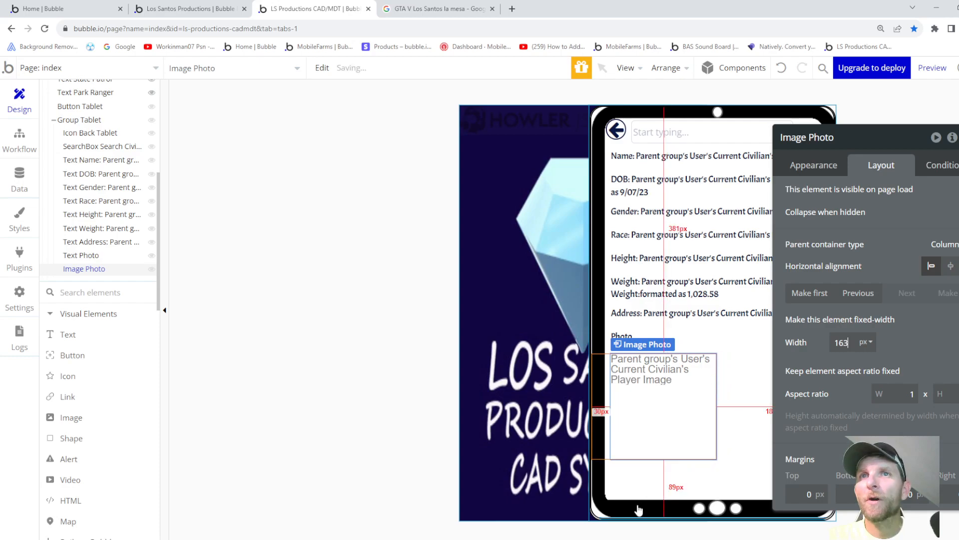
key("Down")
key("Down")
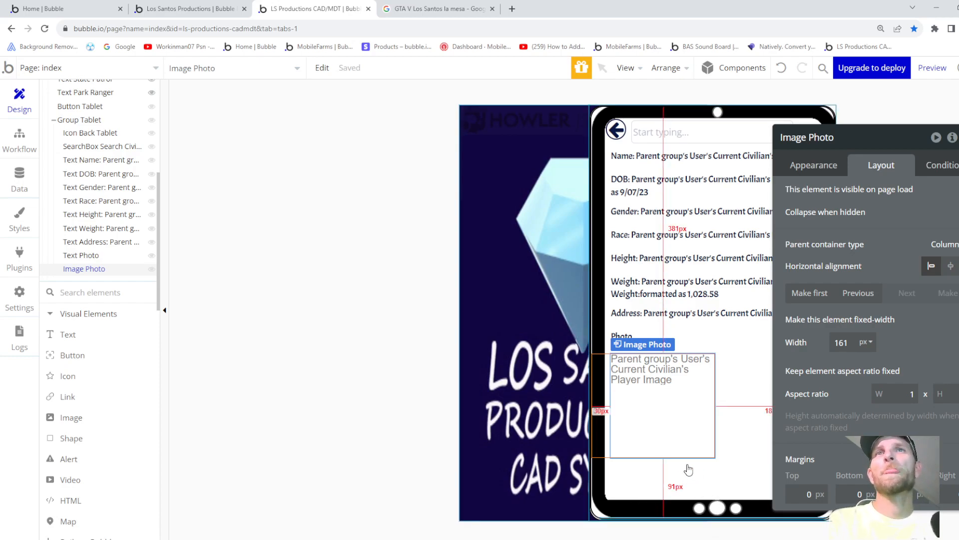
left_click(645, 482)
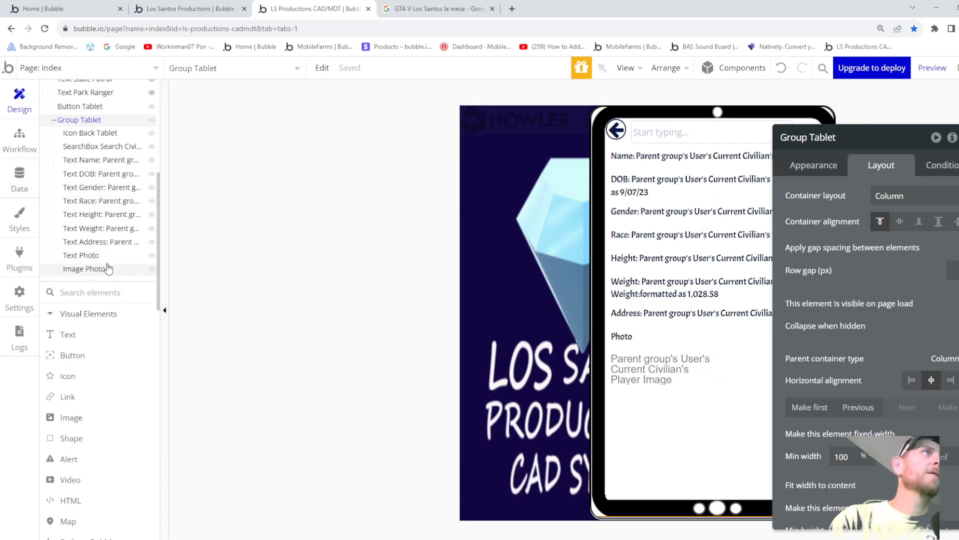
- Add a back-icon click workflow playing Howler only when Current User's Button Sound is yes
left_click(628, 132)
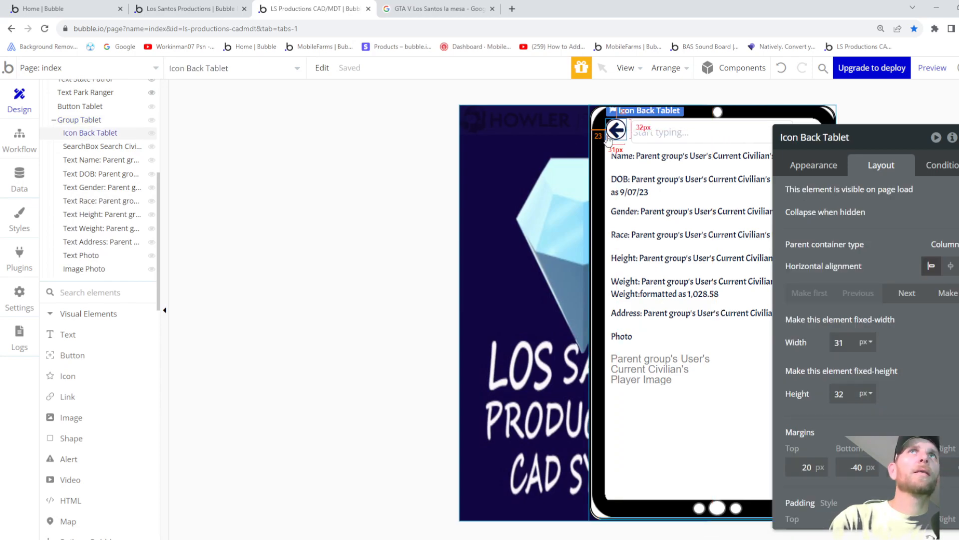
left_click(843, 168)
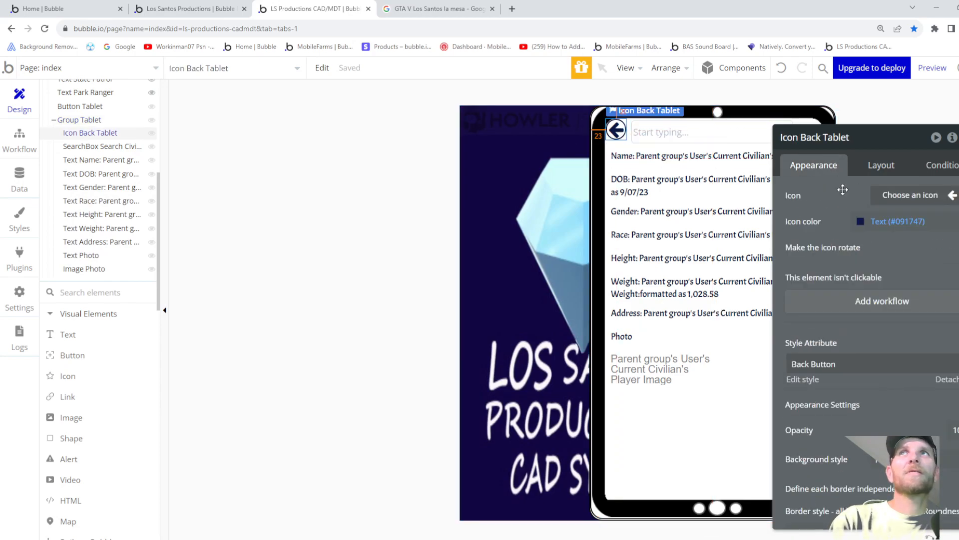
left_click(861, 302)
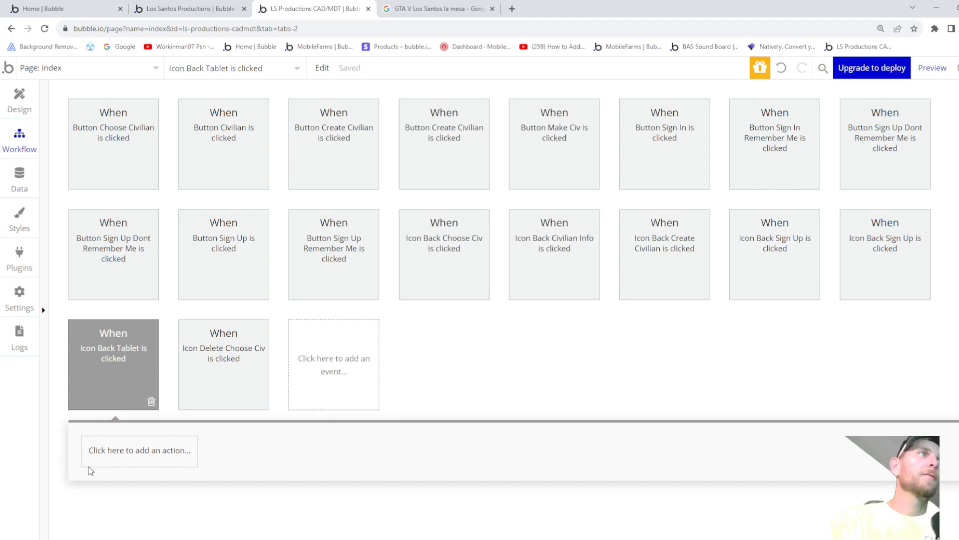
left_click(131, 453)
scroll(134, 474, "down", 4)
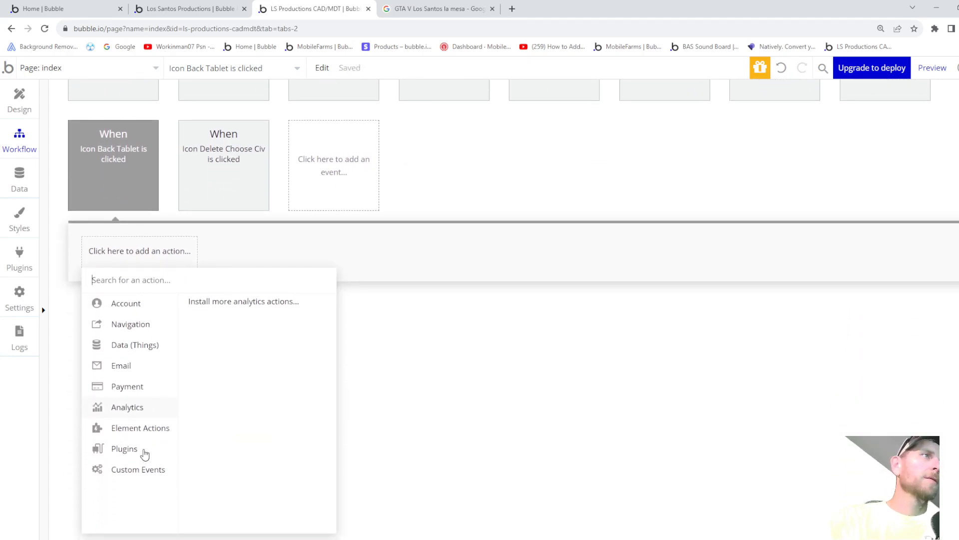
mouse_move(145, 433)
scroll(220, 471, "down", 1)
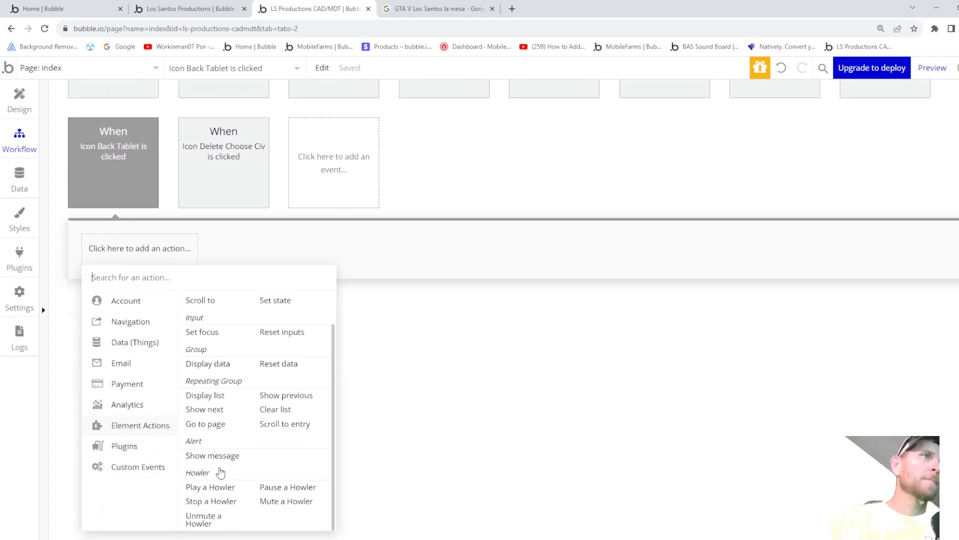
left_click(218, 488)
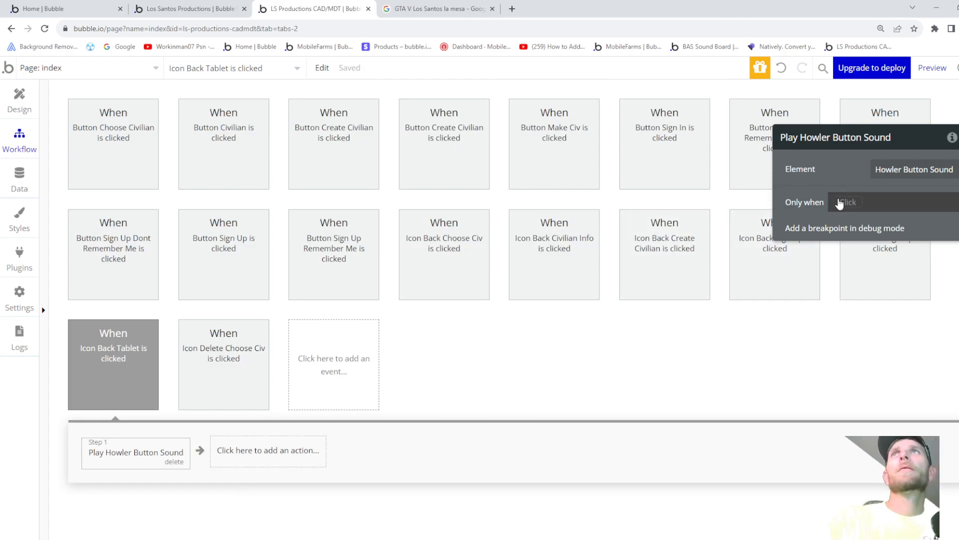
left_click(838, 208)
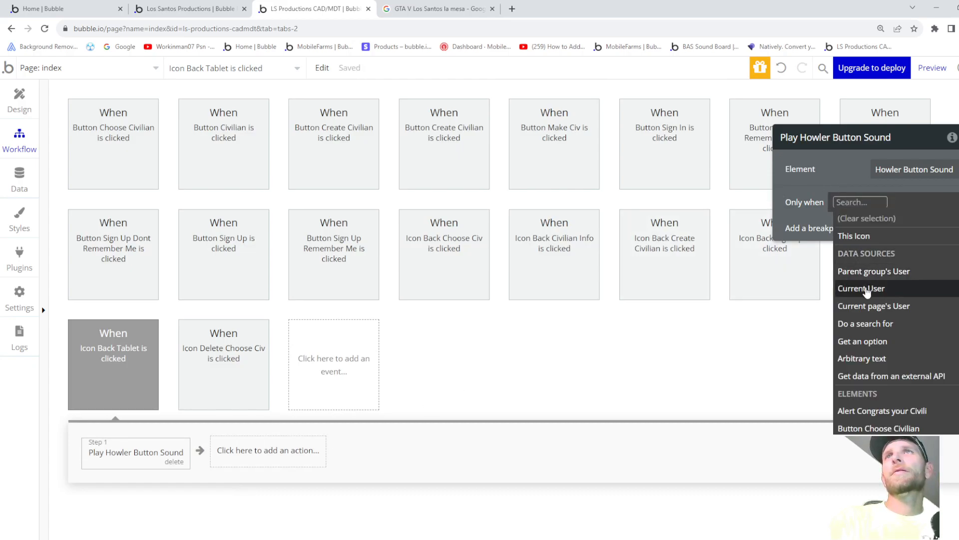
left_click(865, 290)
left_click(908, 305)
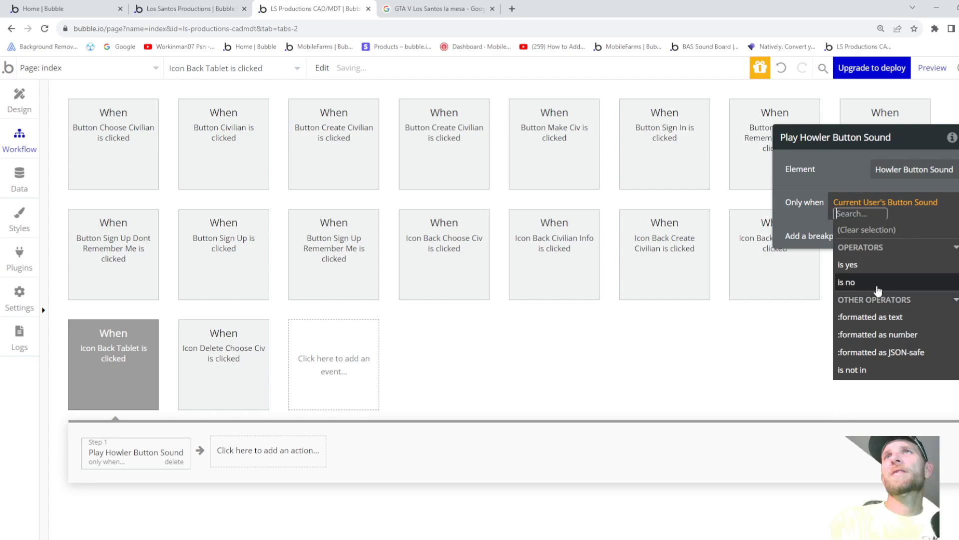
left_click(865, 270)
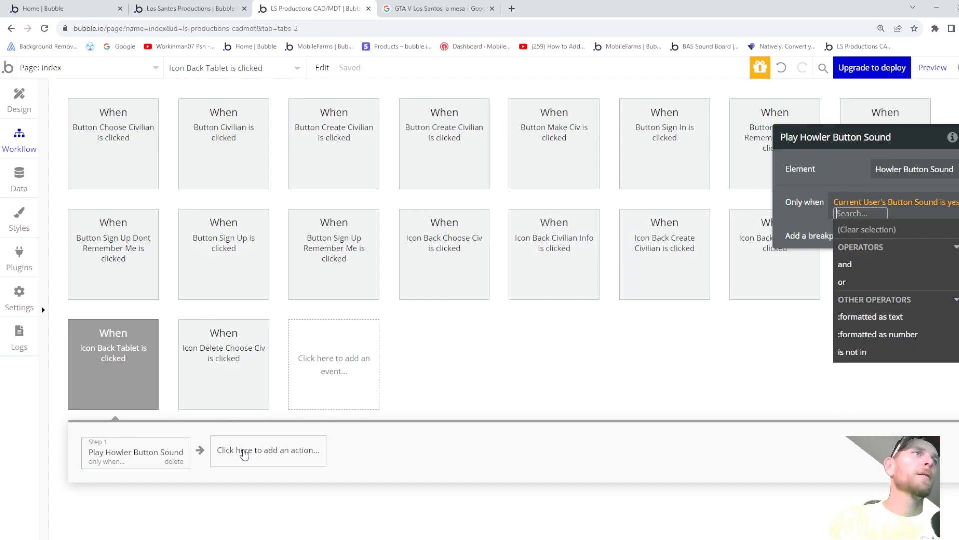
- Add a second action hiding Group Tablet with a downward Flip animation
left_click(274, 448)
scroll(274, 450, "down", 4)
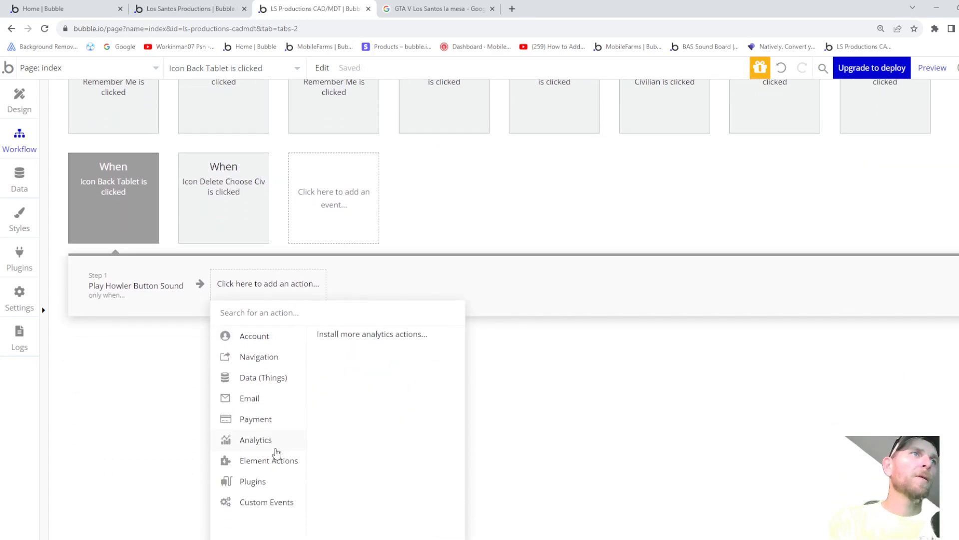
mouse_move(278, 430)
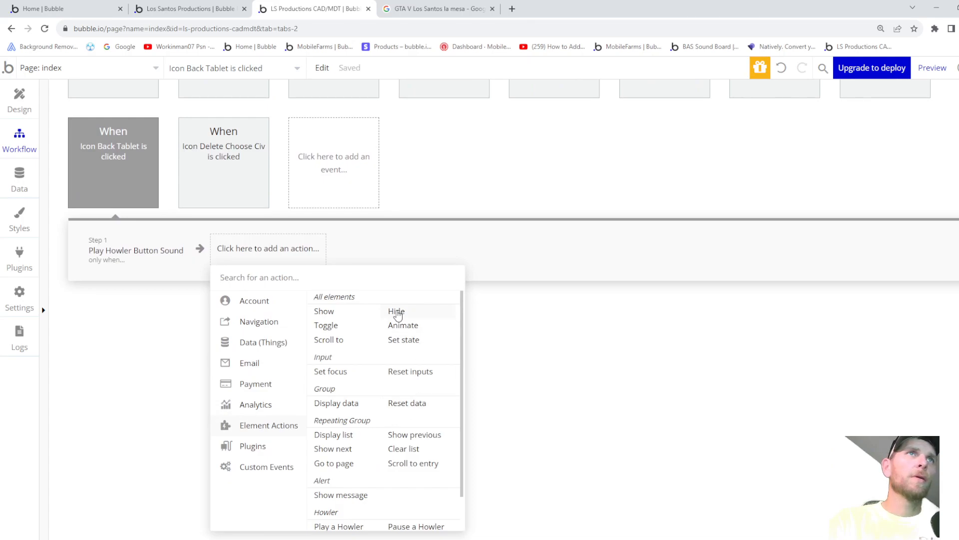
left_click(398, 313)
left_click(902, 176)
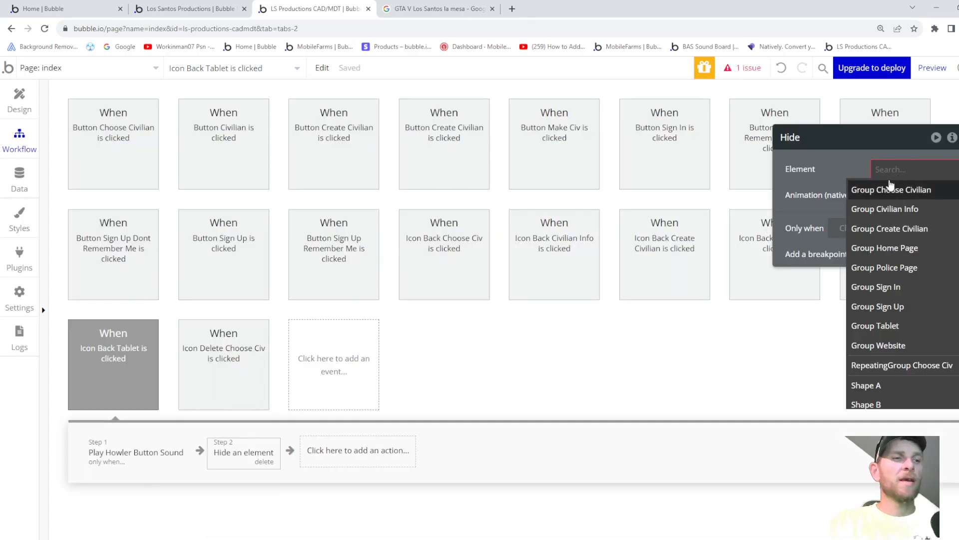
type("tabl")
left_click(883, 191)
left_click(897, 195)
left_click(885, 255)
left_click(883, 221)
left_click(895, 296)
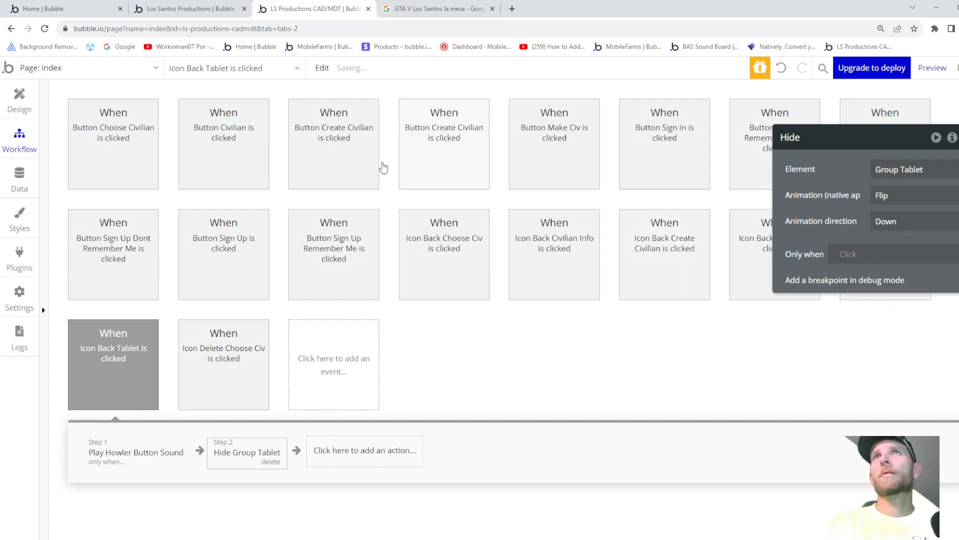
left_click(18, 96)
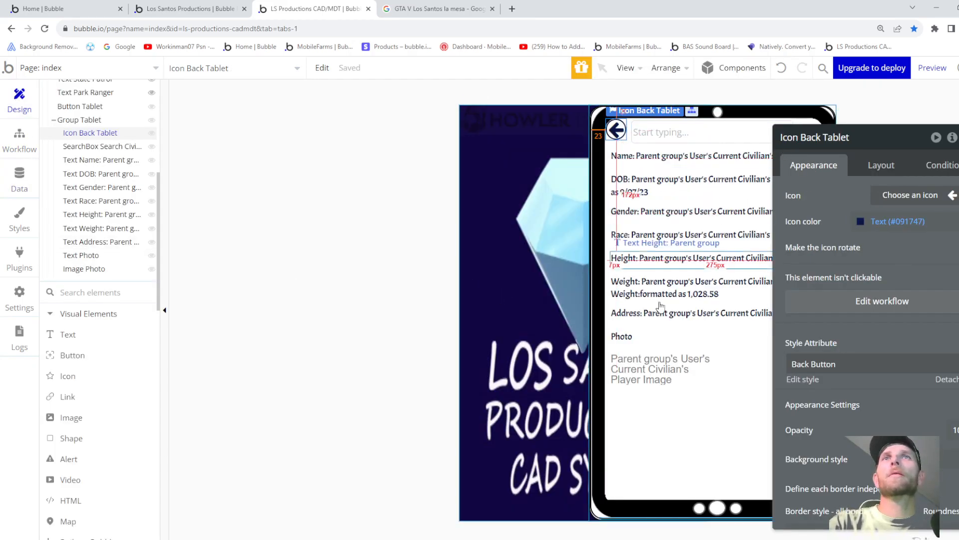
- Make Group Tablet hidden on page load, collapsing when hidden with a Fade In/Out animation
left_click(751, 454)
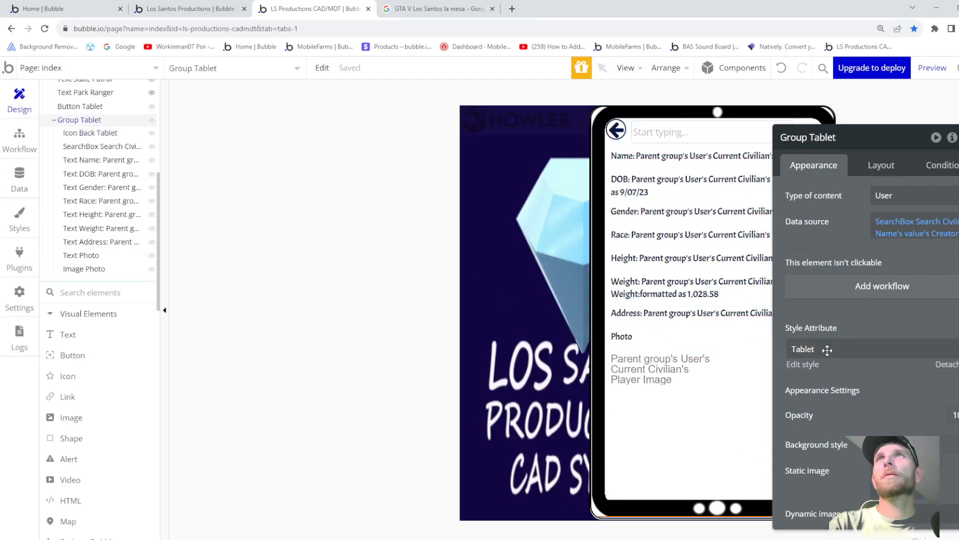
left_click(882, 166)
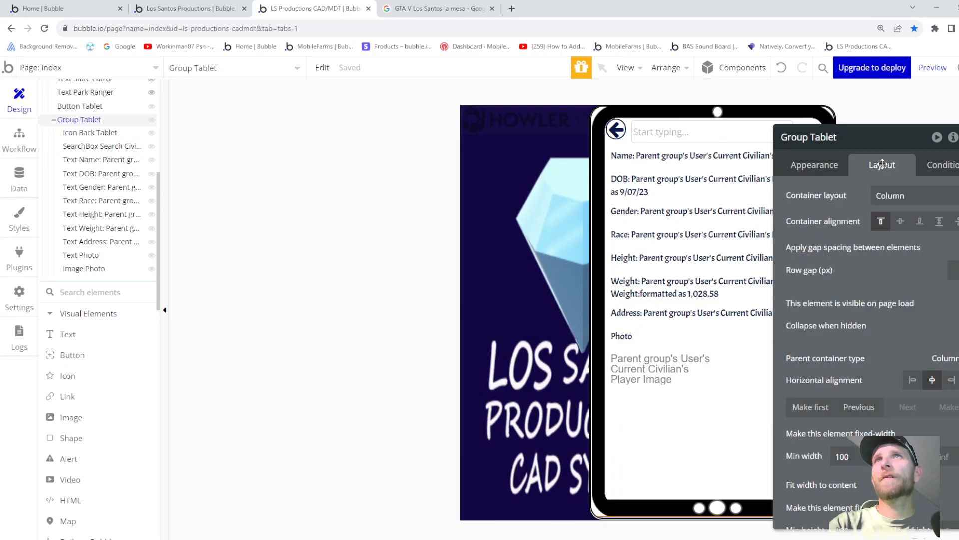
left_click(825, 170)
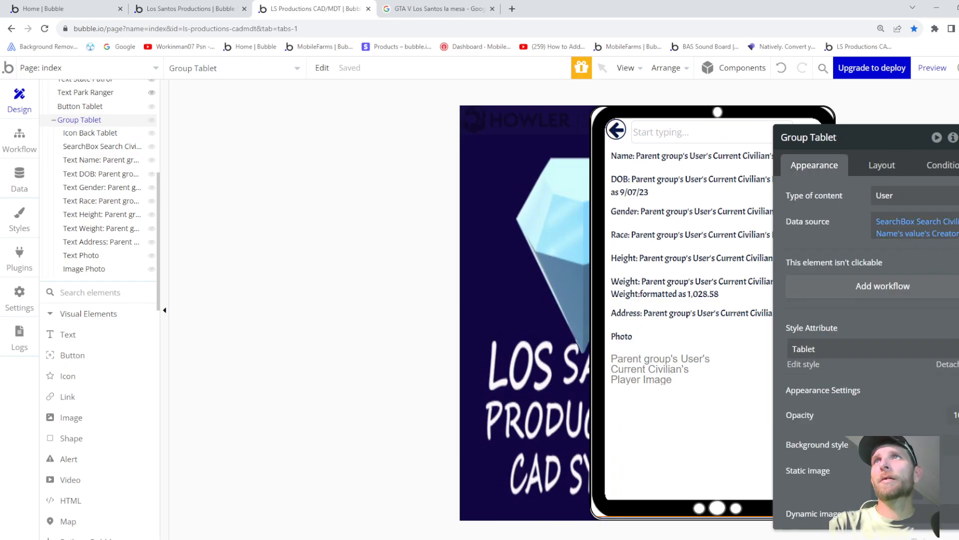
left_click(875, 169)
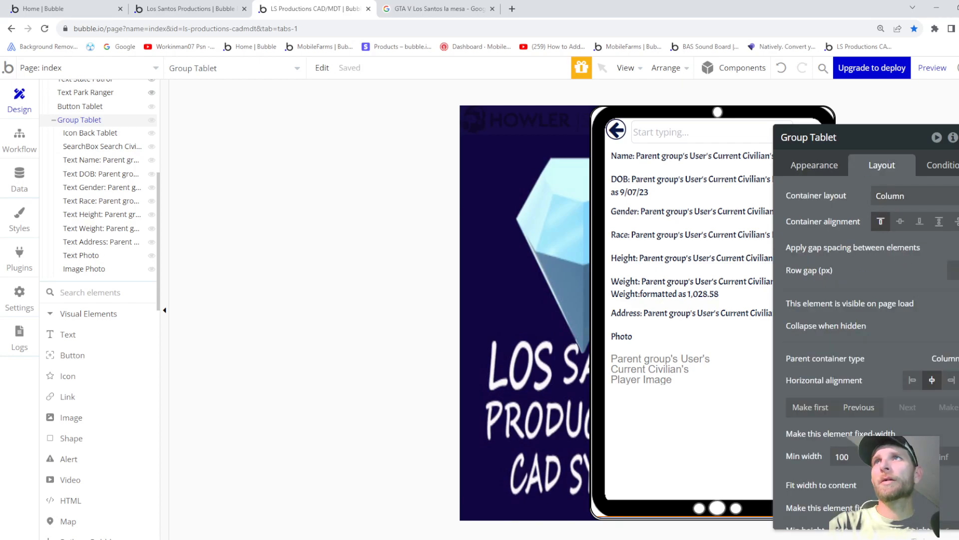
left_click(958, 303)
left_click(957, 355)
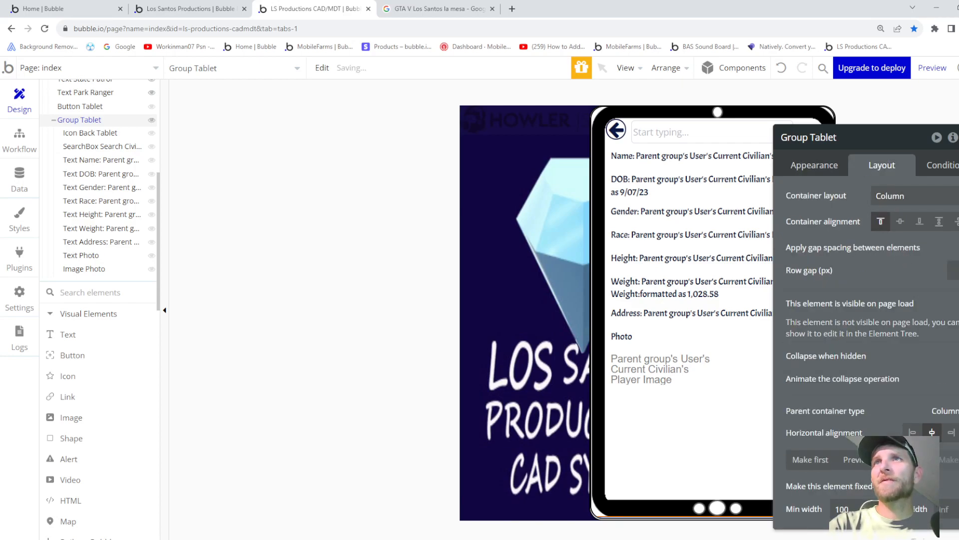
left_click(957, 379)
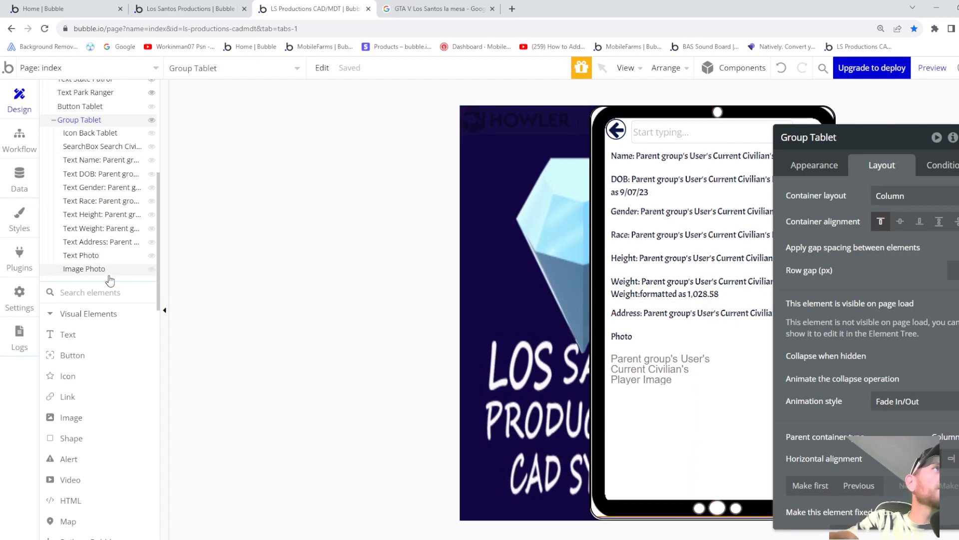
- Hide Group Tablet in the editor and collapse its branch in the Element Tree
left_click(56, 124)
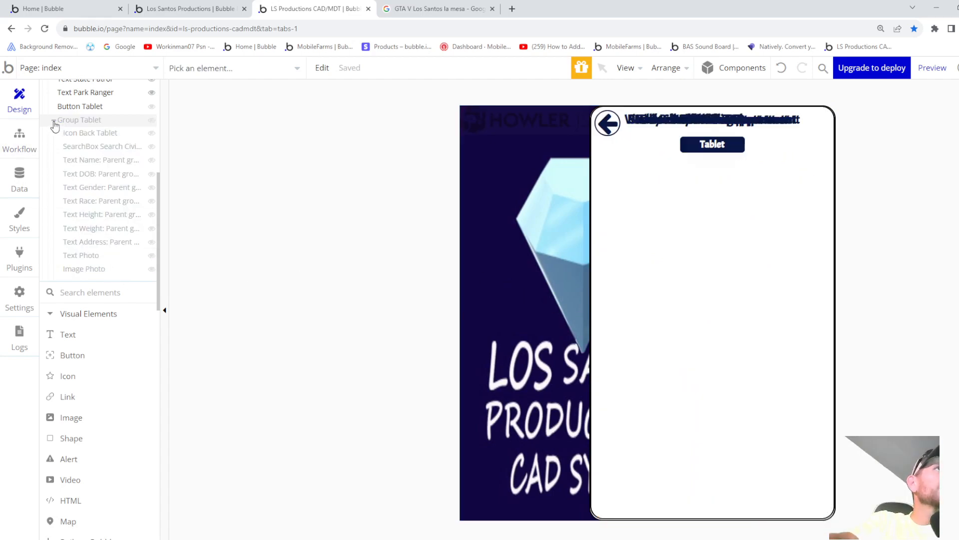
left_click(54, 123)
left_click(71, 122)
left_click(71, 123)
scroll(73, 124, "up", 2)
scroll(73, 124, "up", 3)
- Give the back icon a click workflow that plays a Howler only when Current User's Button Sound is yes
left_click(608, 124)
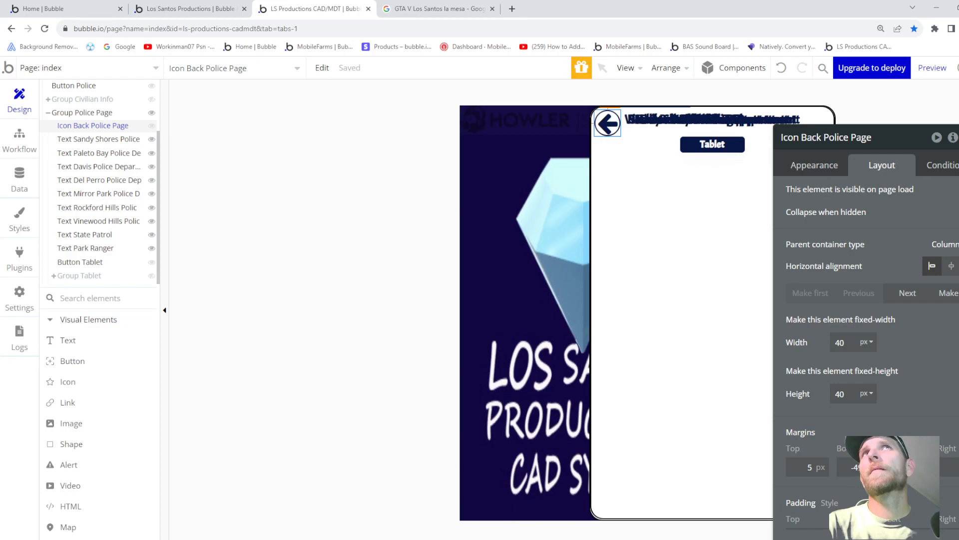
left_click(814, 170)
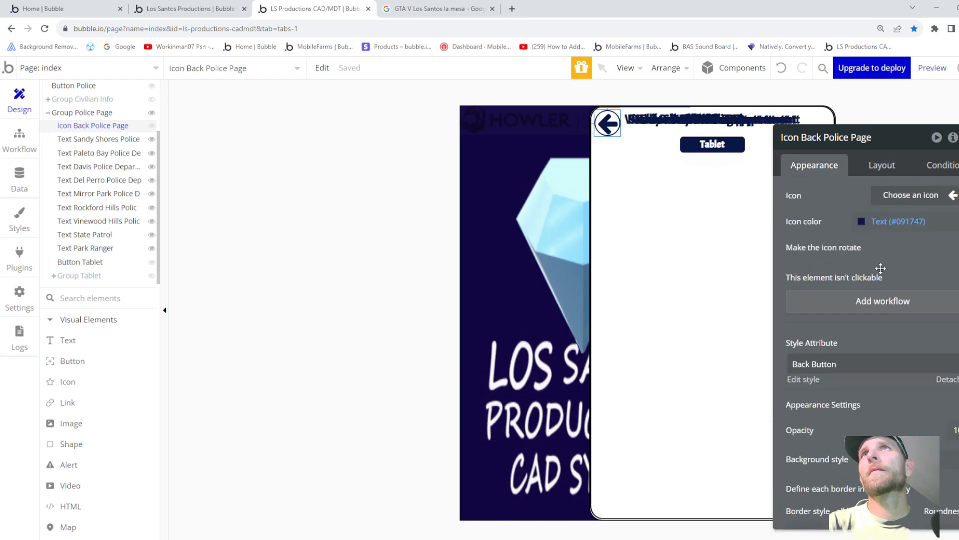
left_click(880, 301)
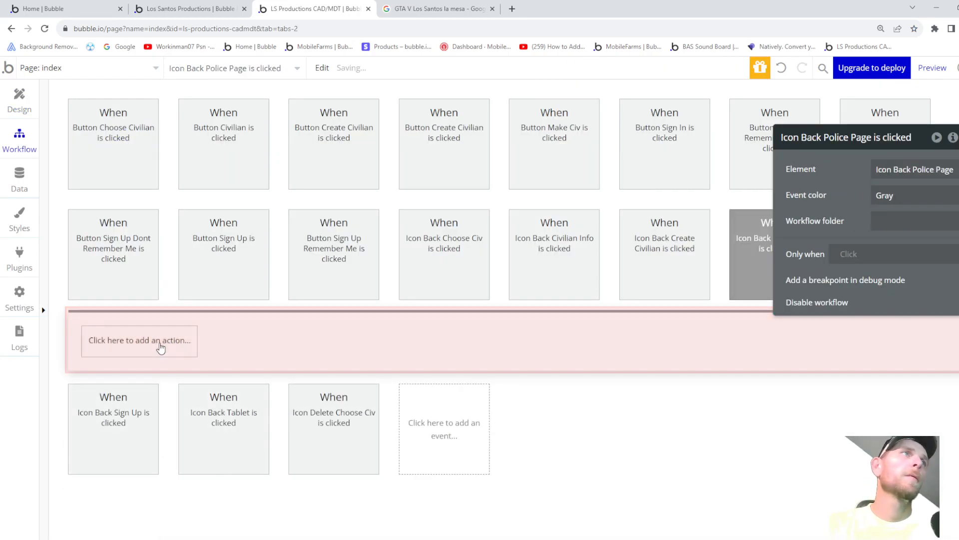
left_click(188, 342)
scroll(164, 377, "down", 2)
mouse_move(165, 428)
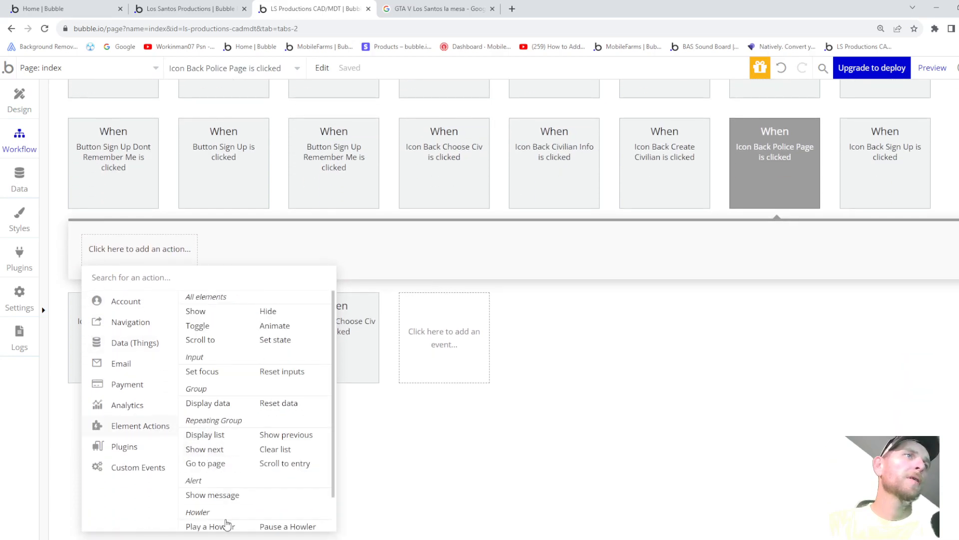
scroll(223, 520, "down", 1)
left_click(218, 492)
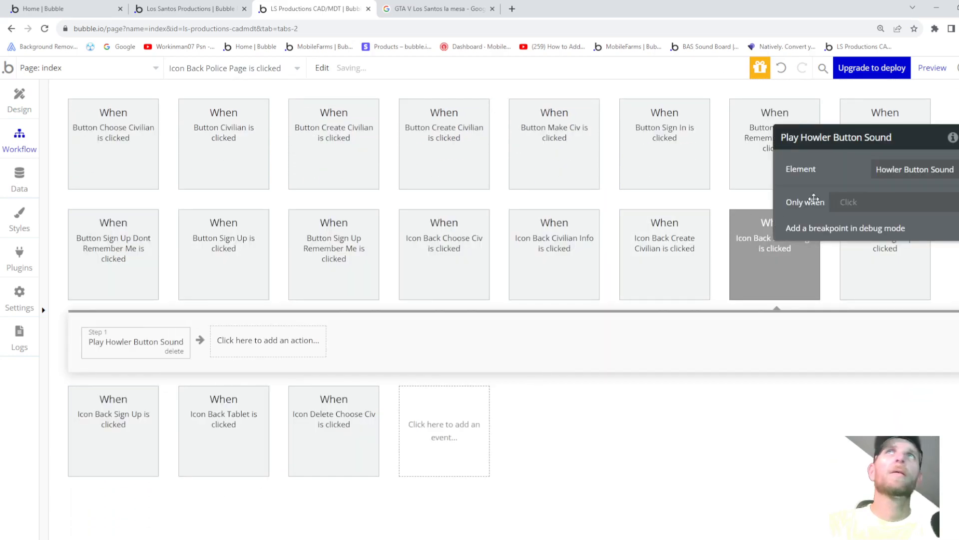
left_click(855, 203)
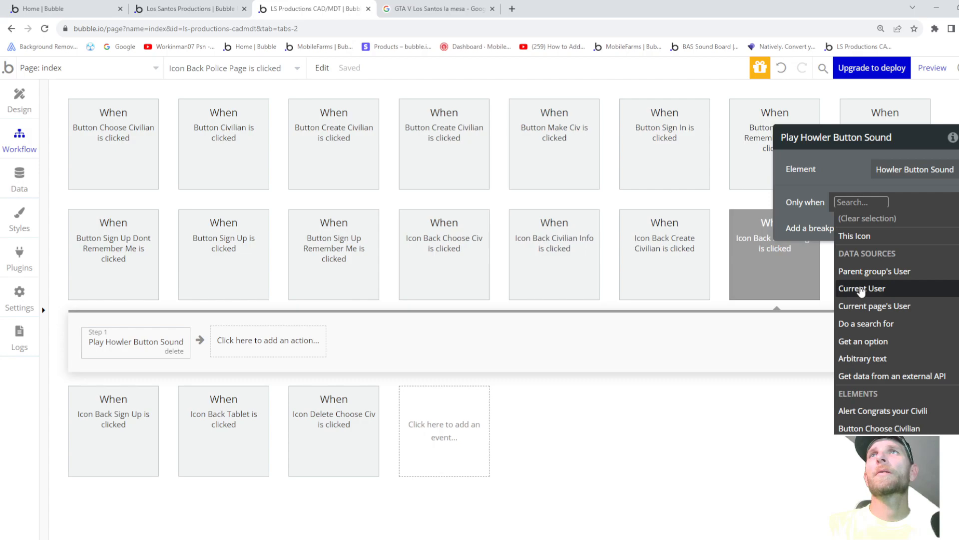
left_click(860, 289)
left_click(895, 305)
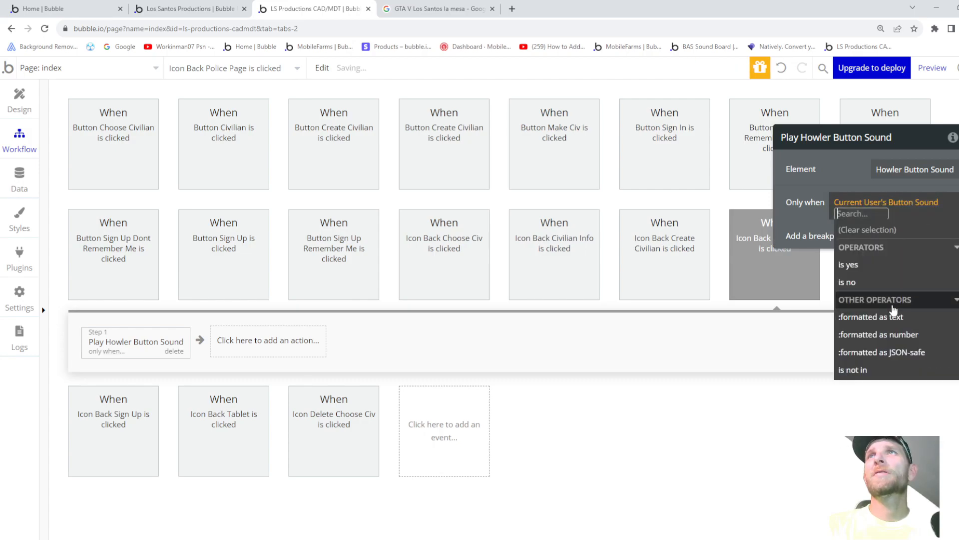
left_click(848, 265)
- Add a second action hiding Group Police Page with a downward Flip animation
left_click(258, 345)
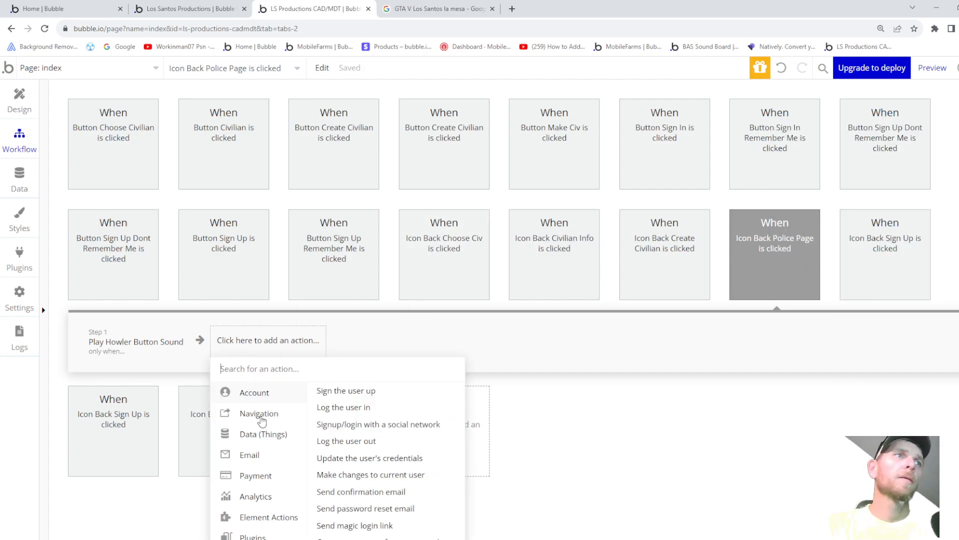
scroll(260, 415, "down", 2)
mouse_move(303, 429)
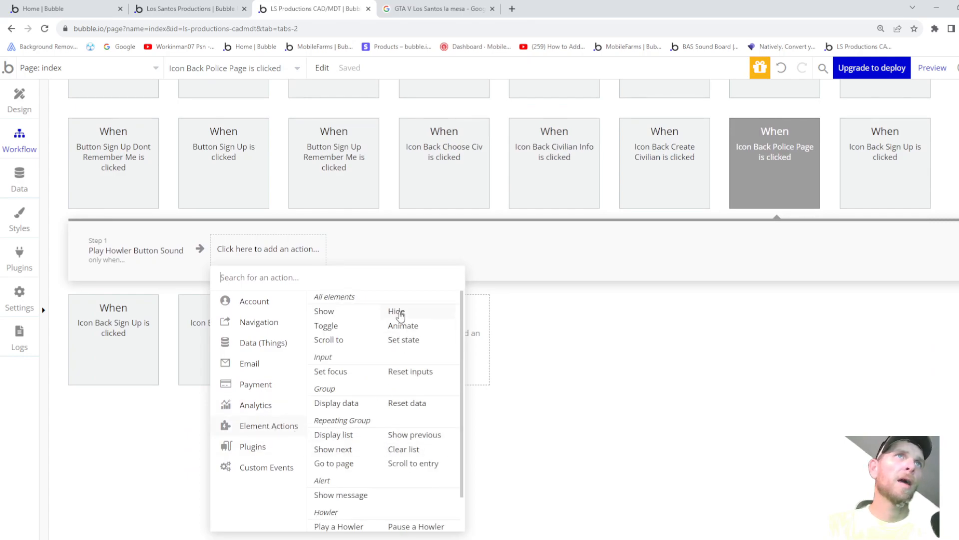
left_click(397, 312)
left_click(887, 171)
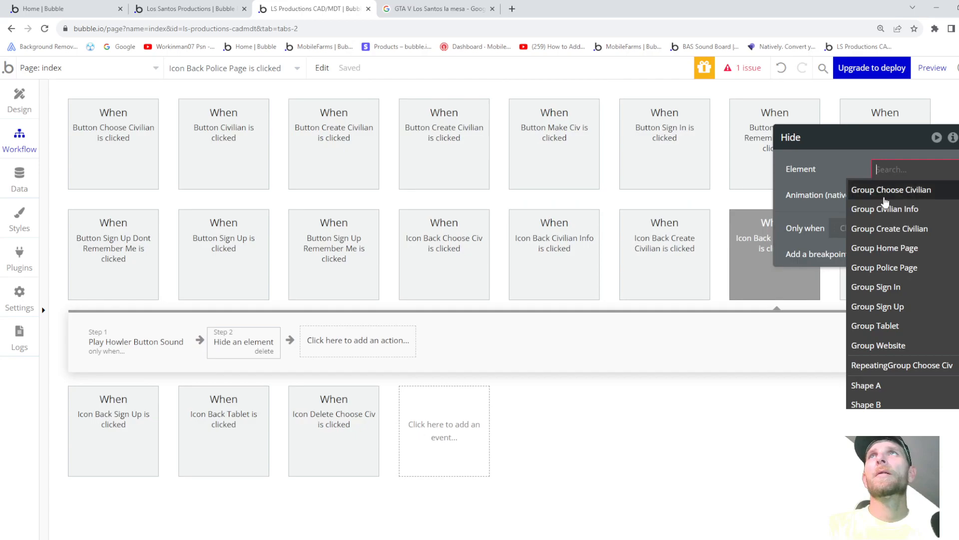
left_click(883, 269)
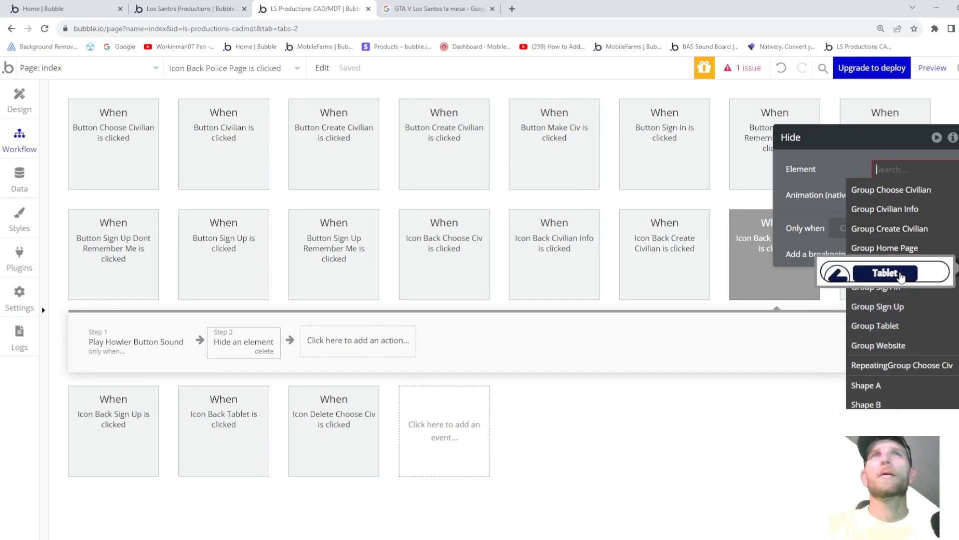
left_click_drag(878, 146, 861, 165)
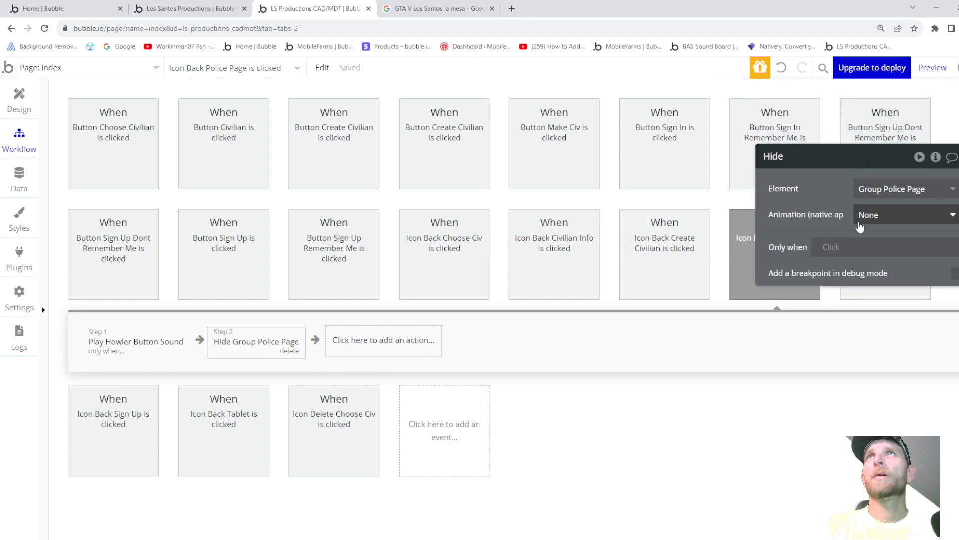
left_click(879, 215)
left_click(867, 273)
left_click(879, 241)
left_click(874, 320)
left_click_drag(867, 160, 591, 146)
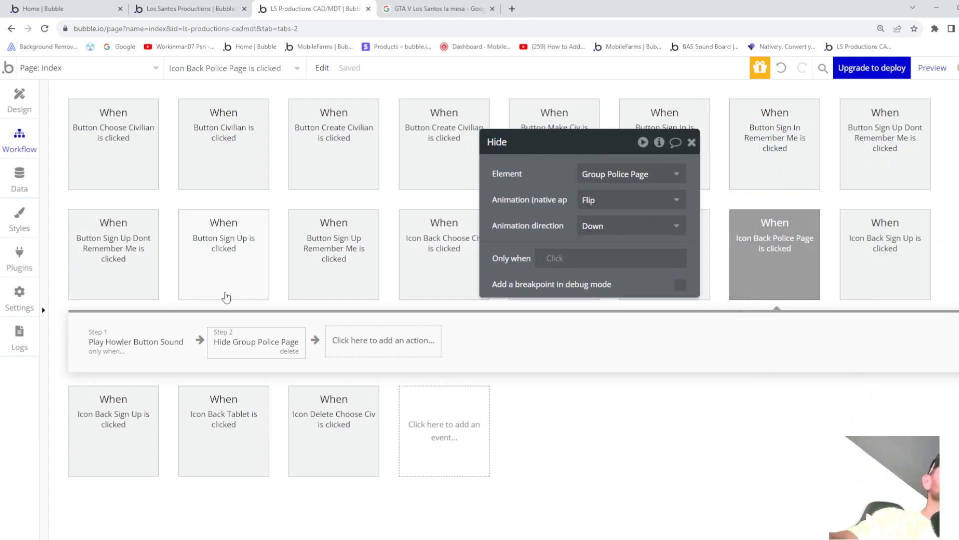
- Give Button Tablet a click workflow playing a Howler only when Current User's Button Sound is yes
left_click(19, 109)
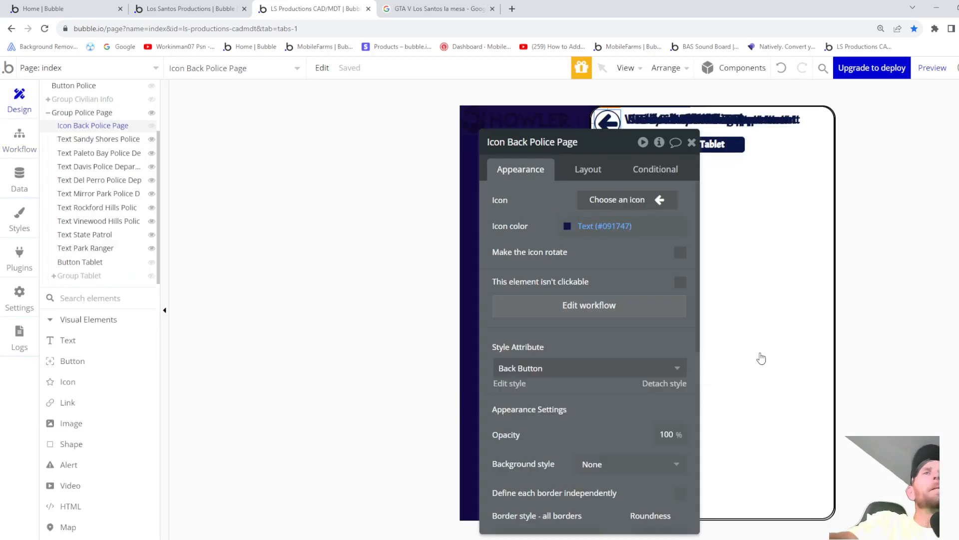
left_click_drag(591, 152, 434, 138)
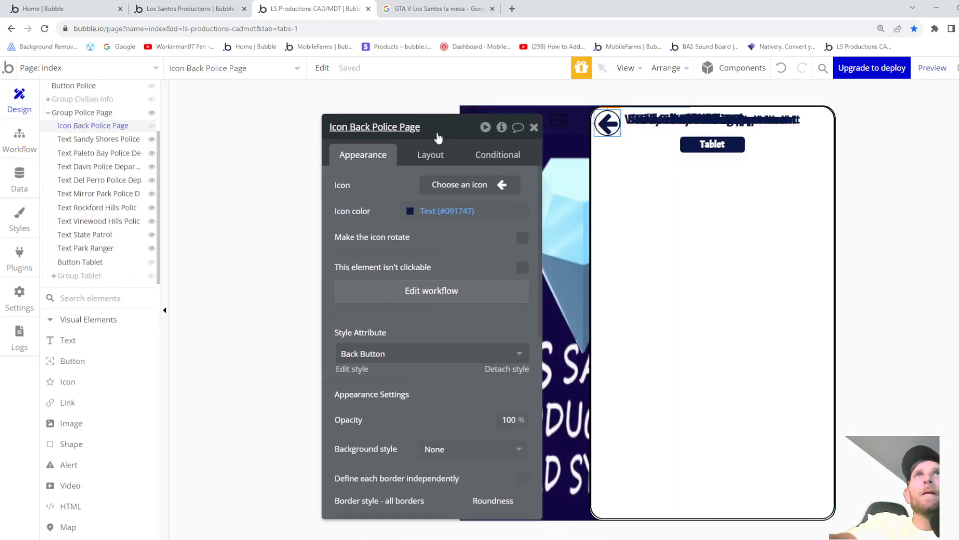
left_click(728, 155)
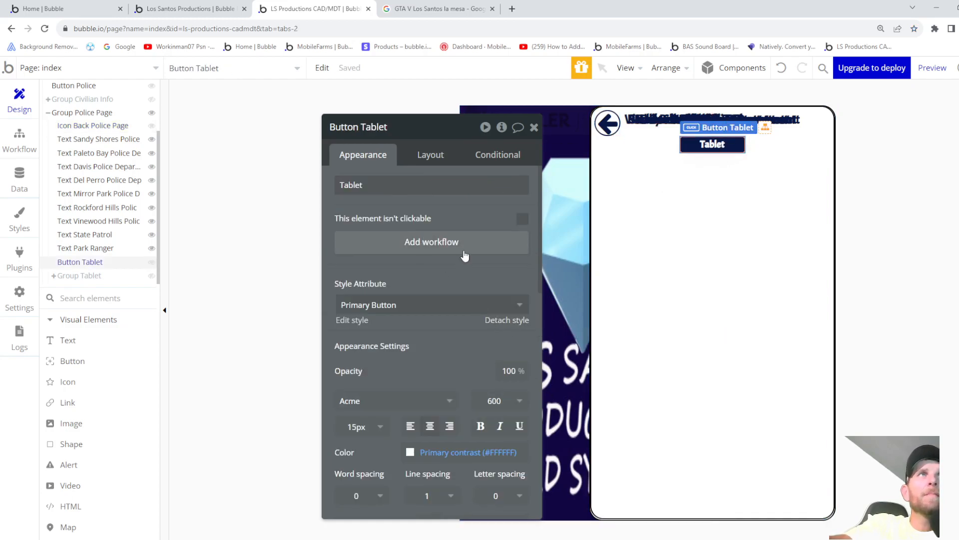
left_click(446, 246)
left_click(112, 351)
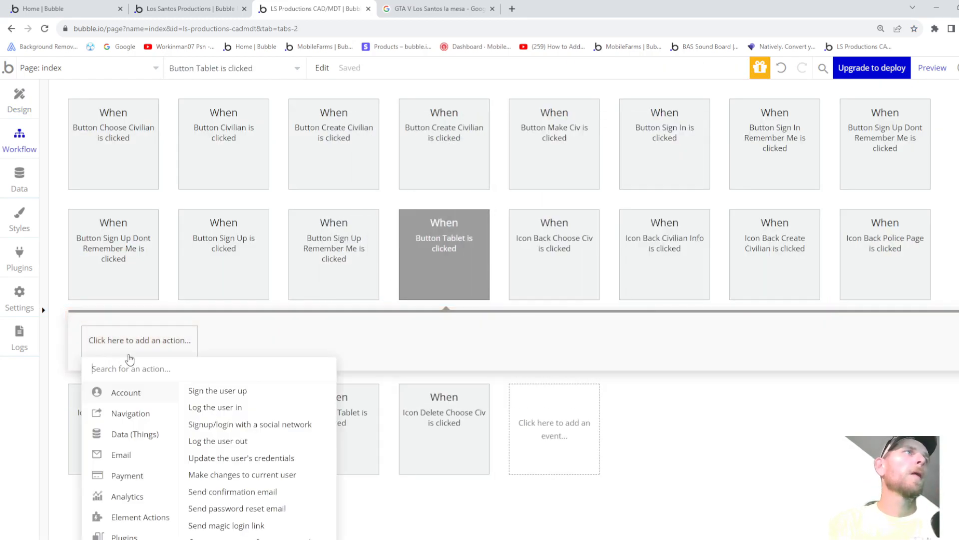
mouse_move(153, 429)
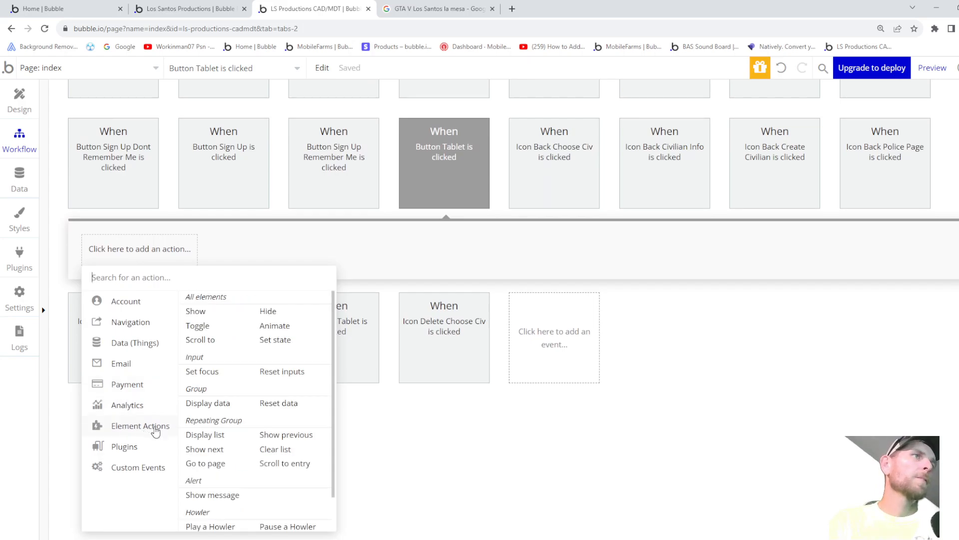
scroll(226, 507, "down", 2)
left_click(220, 490)
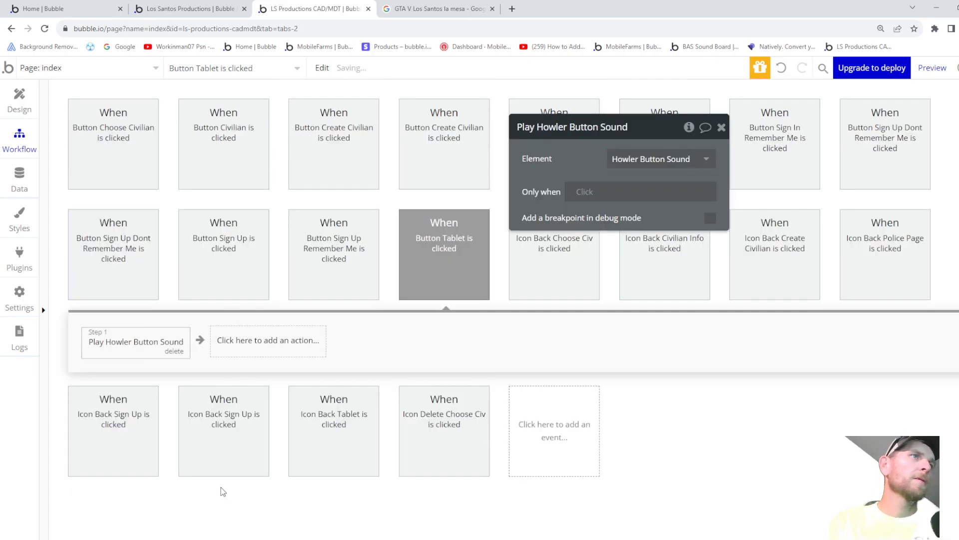
left_click(585, 192)
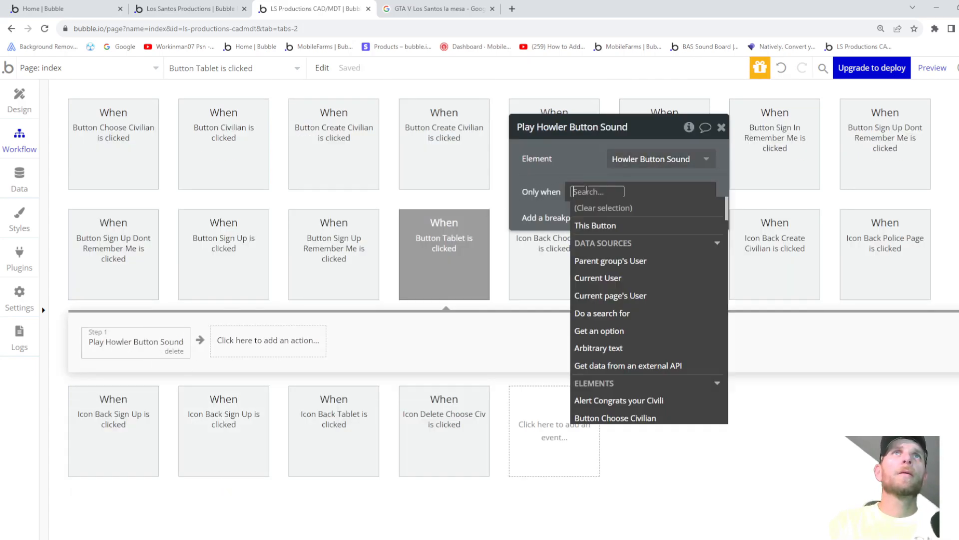
left_click(587, 287)
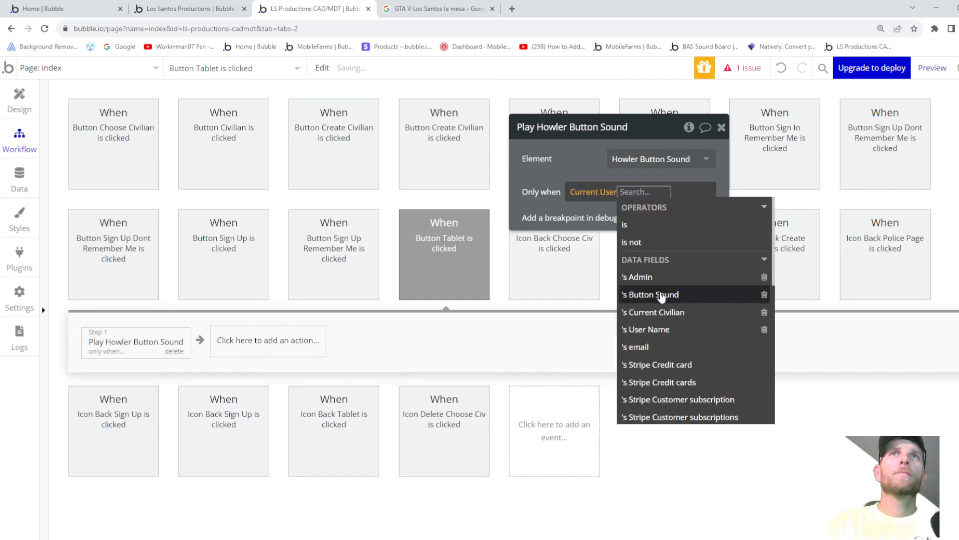
left_click(659, 294)
left_click(599, 254)
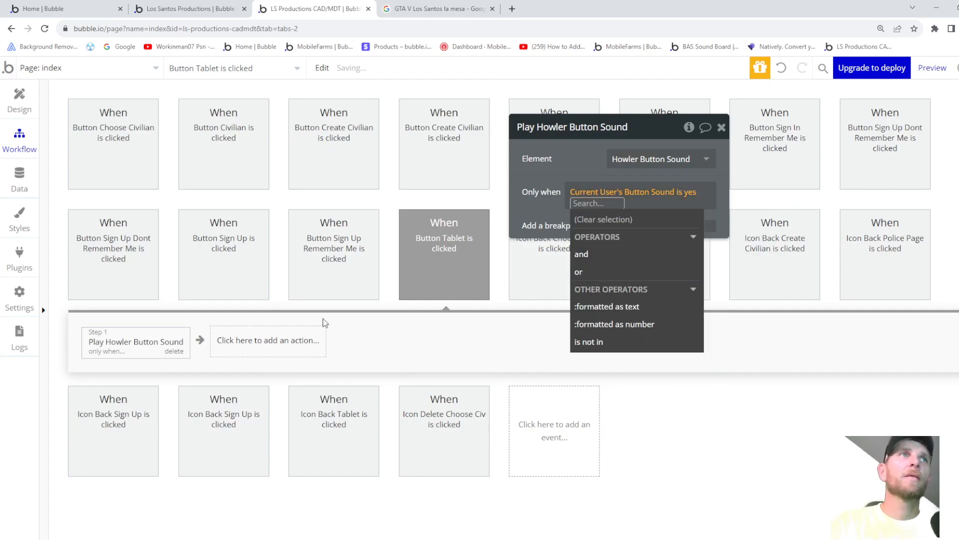
- Add an Animate action that fades in Group Tablet with the FadeIn transition
left_click(306, 341)
mouse_move(280, 425)
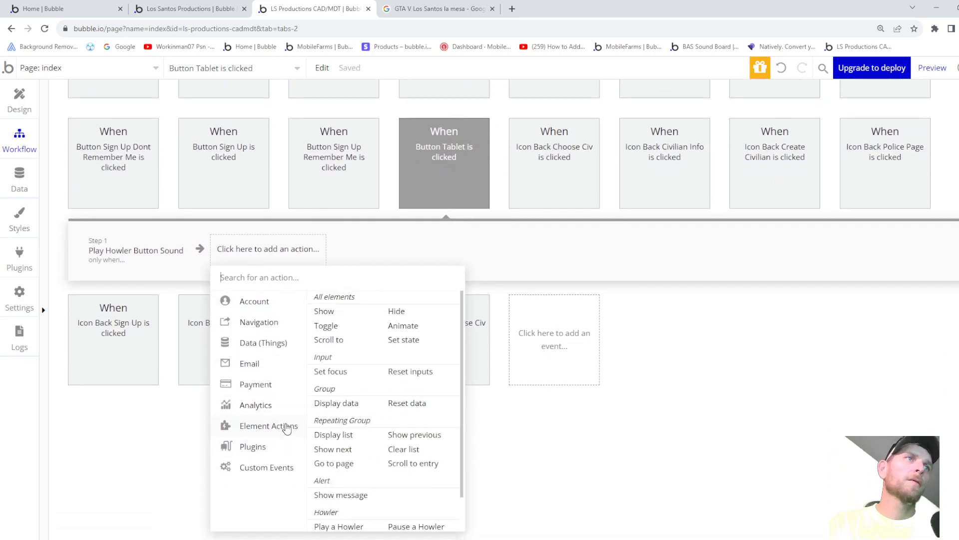
left_click(404, 325)
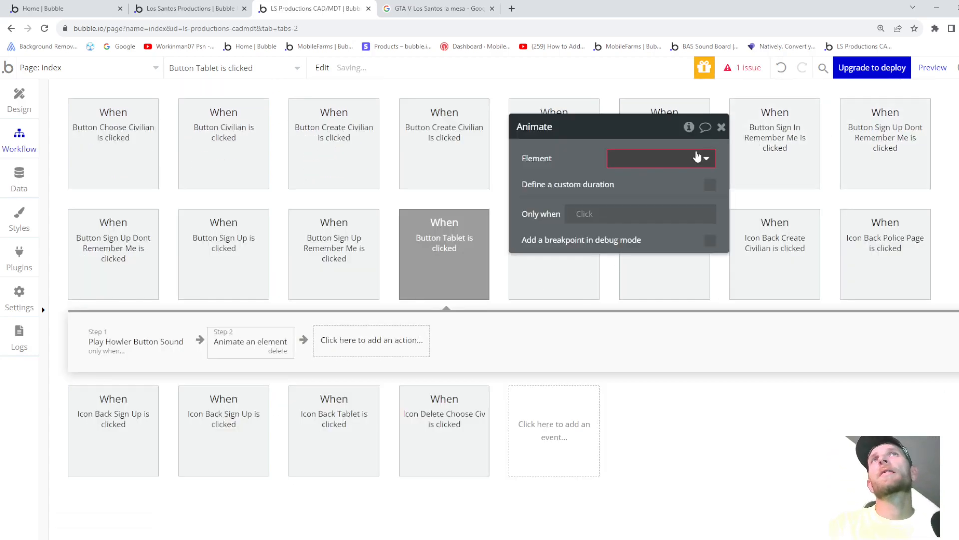
left_click(676, 167)
type("tab")
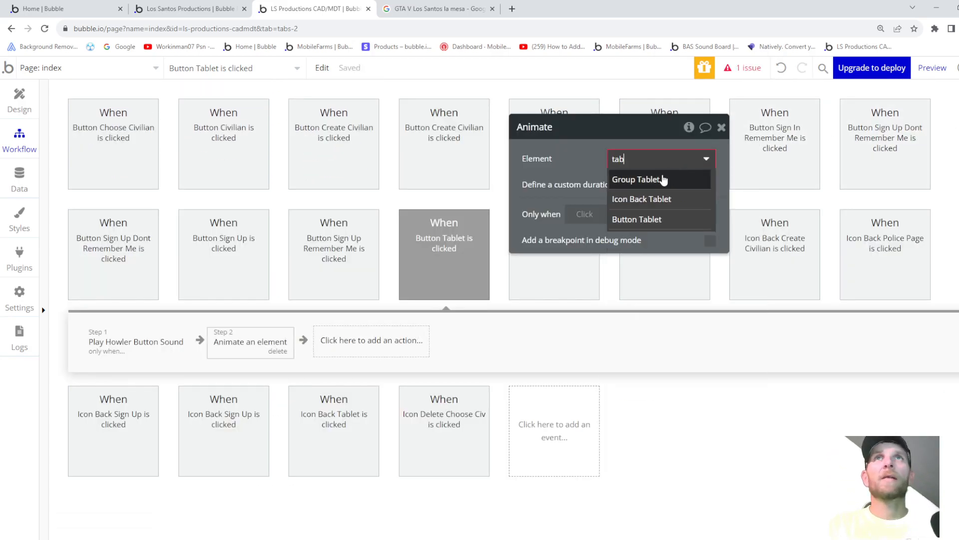
left_click(660, 180)
left_click(661, 184)
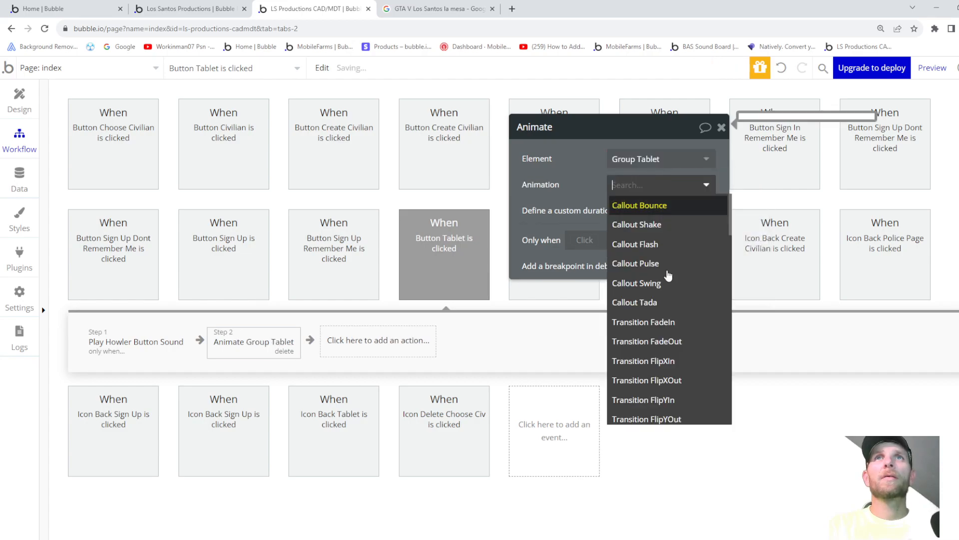
left_click(661, 321)
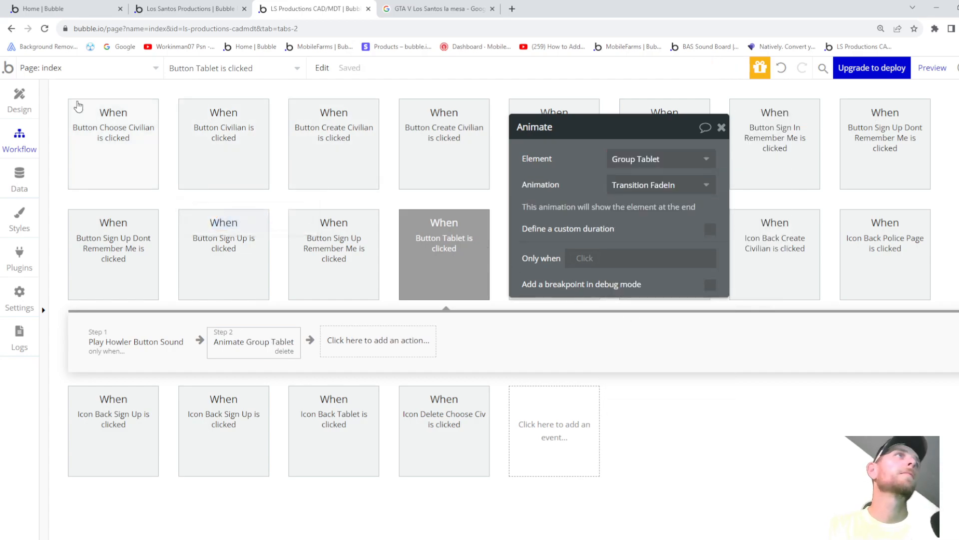
- Collapse Group Police Page in the Elements Tree and review its Layout settings
left_click(19, 100)
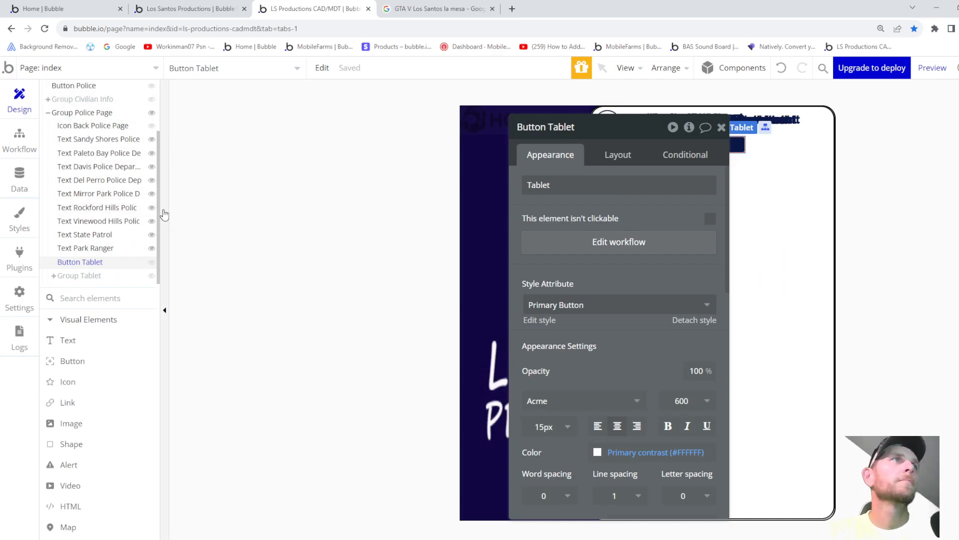
left_click_drag(624, 134, 879, 150)
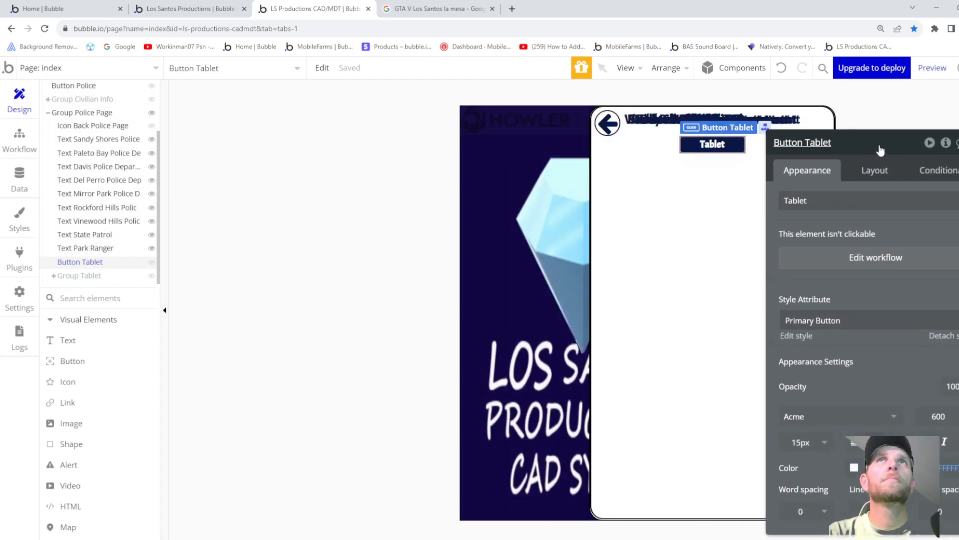
left_click(48, 114)
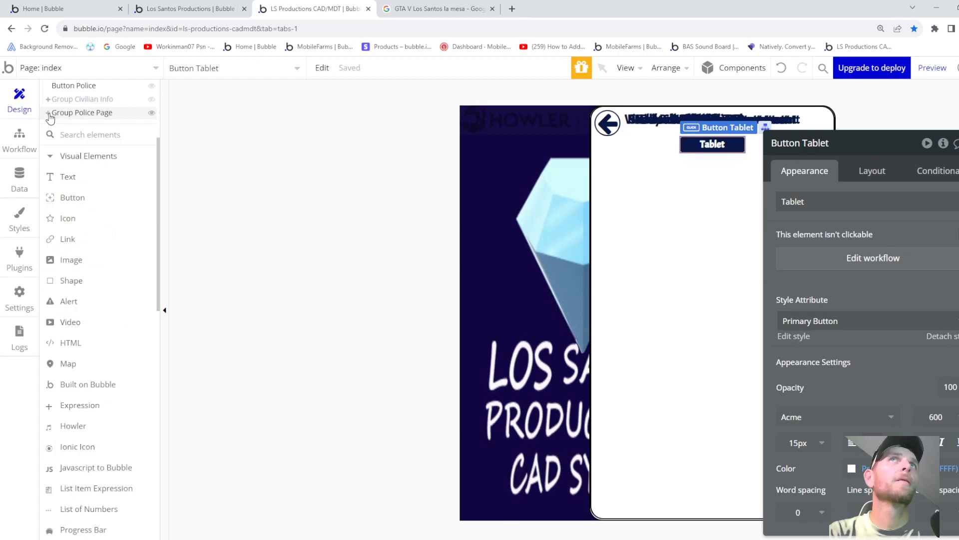
left_click(78, 115)
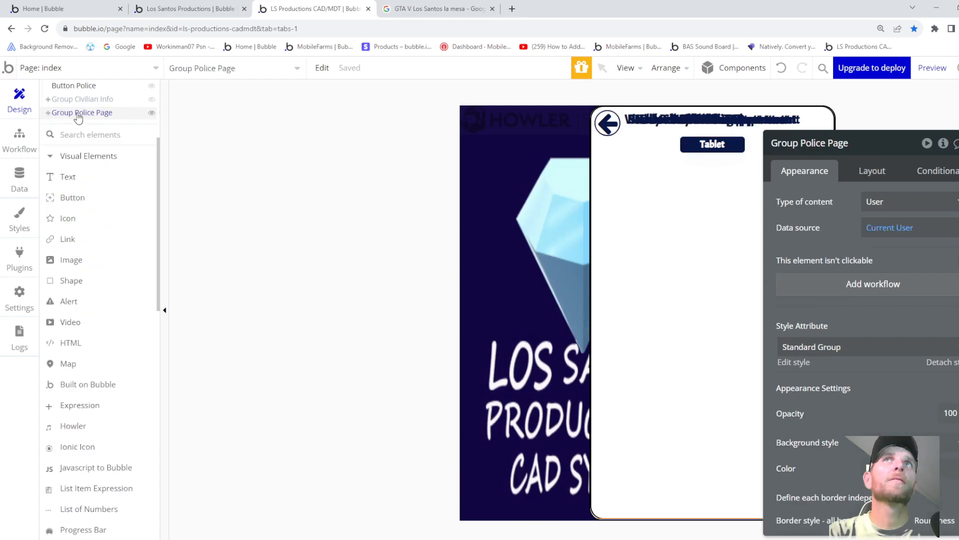
key("Escape")
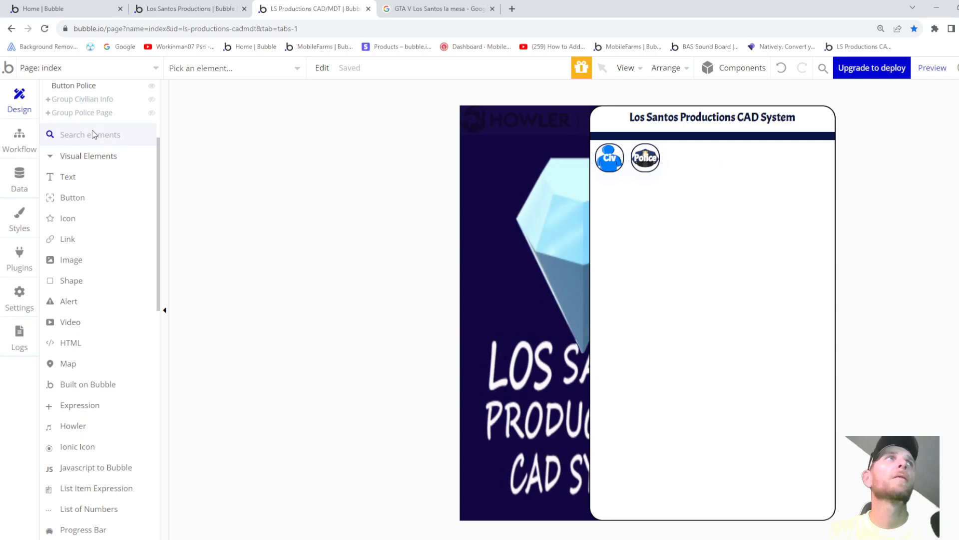
left_click(85, 114)
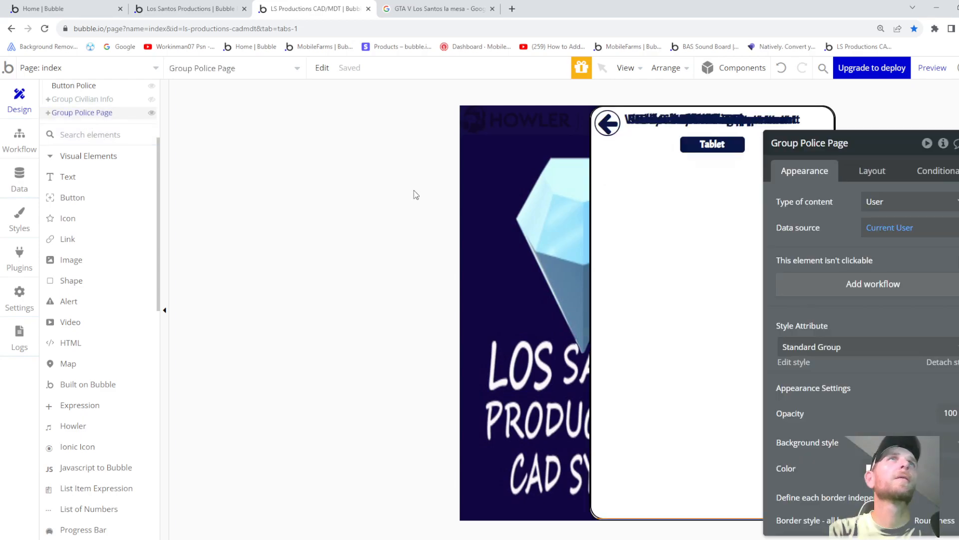
left_click(870, 169)
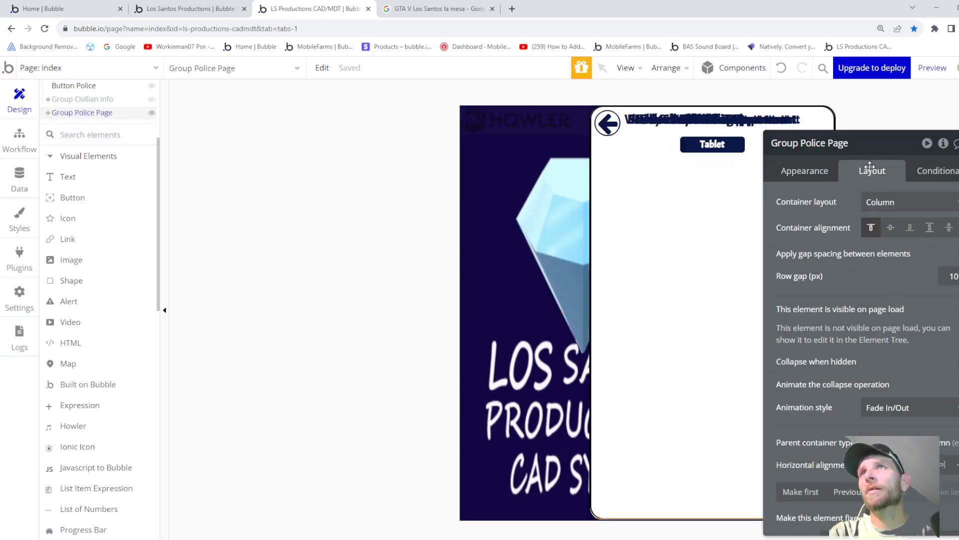
left_click(818, 171)
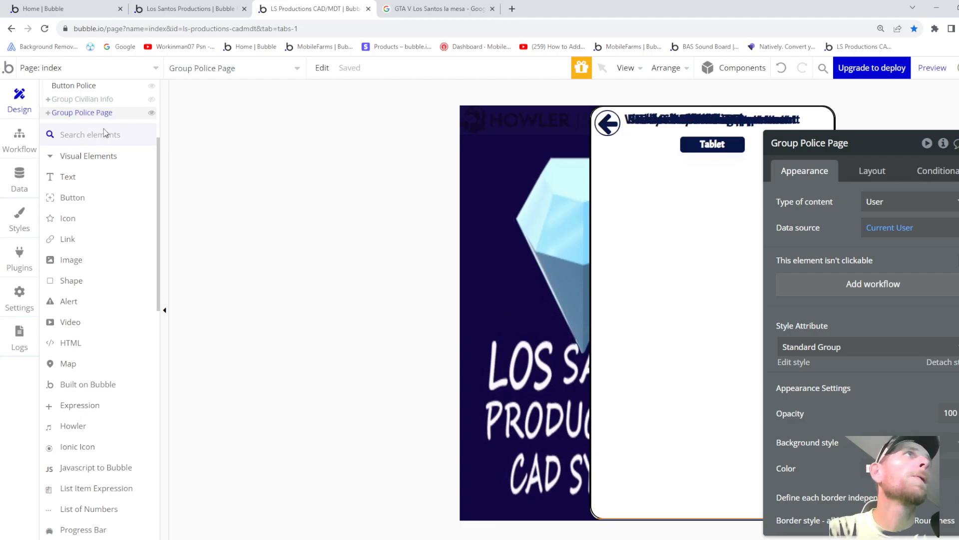
- Deselect the group and select Button Police on the canvas
scroll(118, 133, "up", 3)
left_click(115, 221)
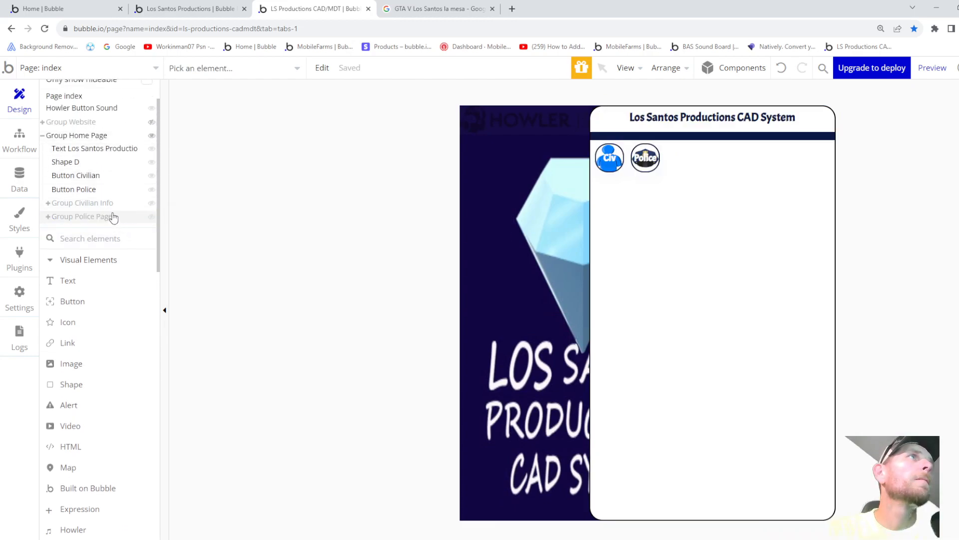
scroll(113, 218, "up", 1)
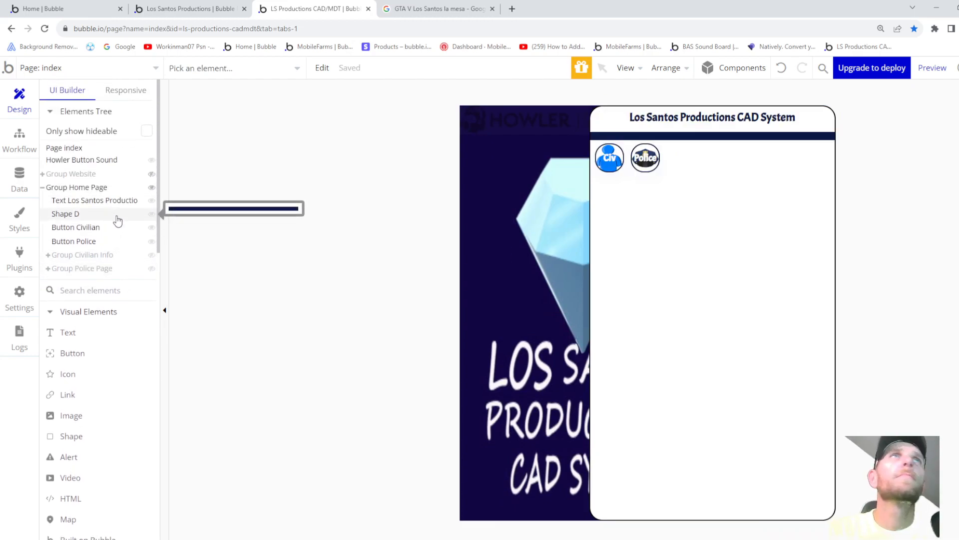
left_click(645, 157)
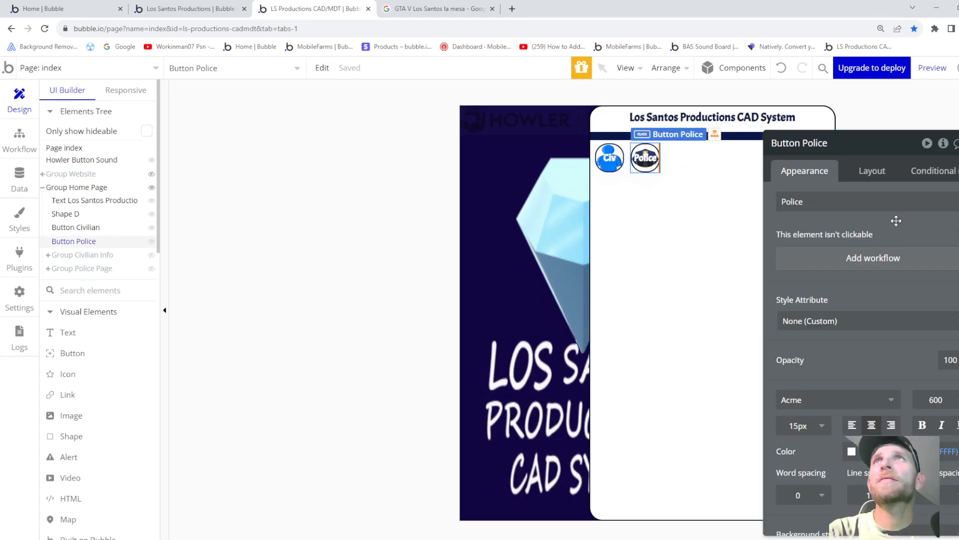
- Start Button Police's click workflow with a Howler sound played only when Current User's Button Sound is yes
left_click(869, 267)
left_click(114, 231)
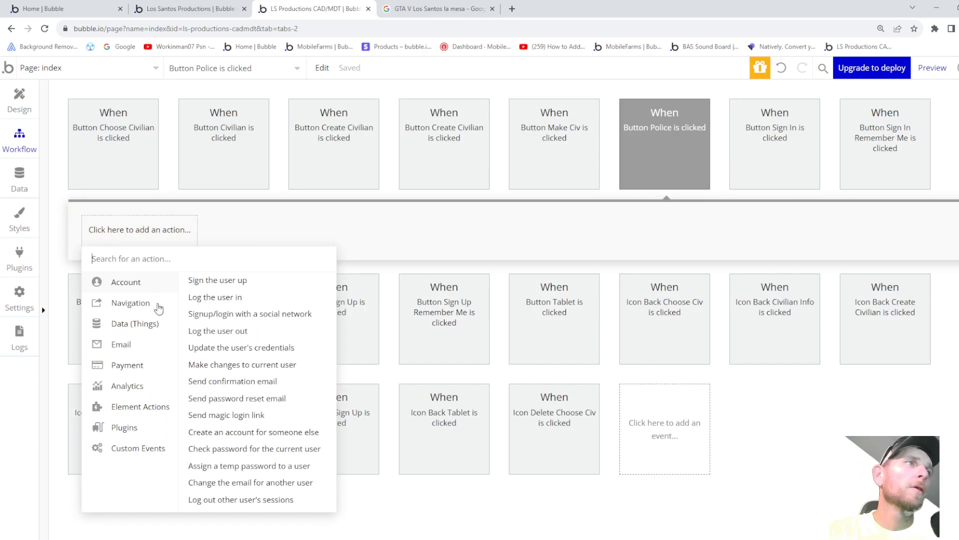
mouse_move(128, 404)
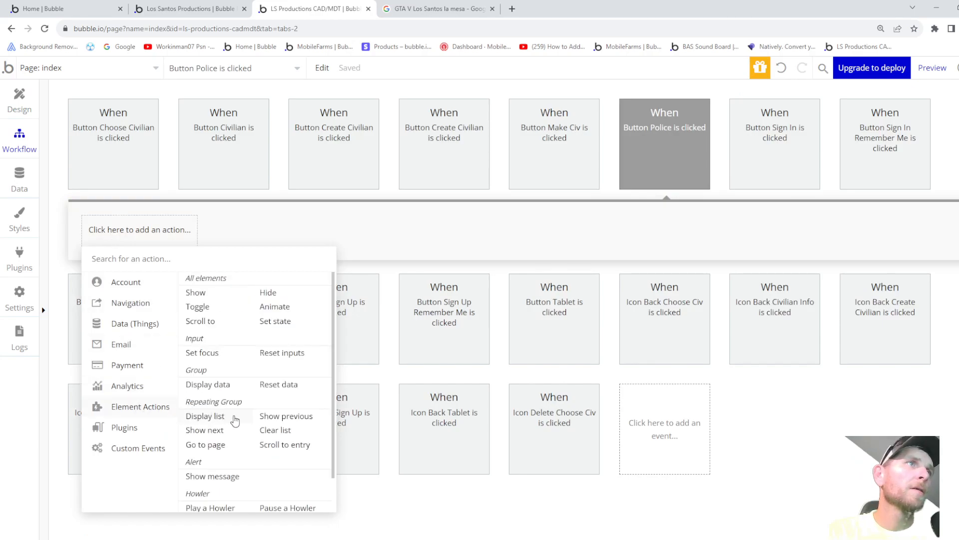
scroll(216, 474, "down", 1)
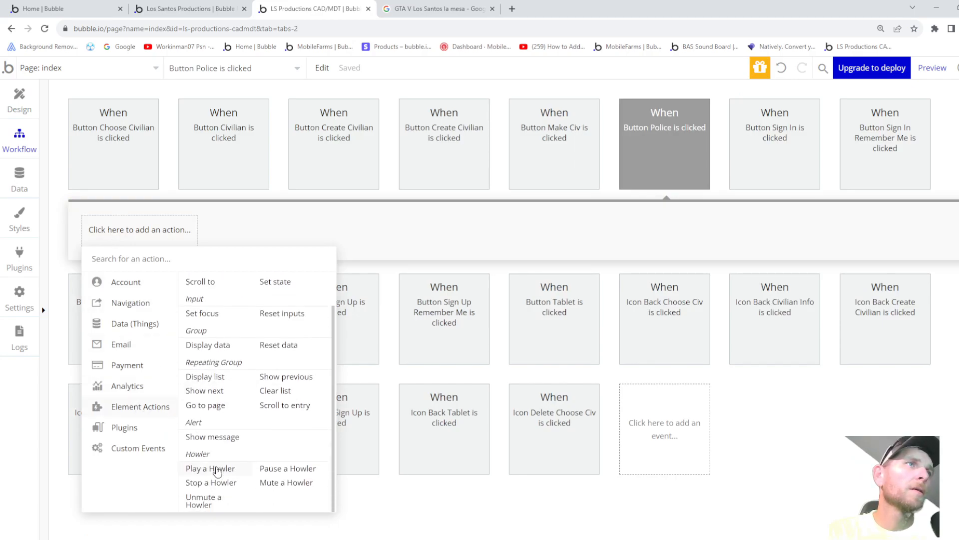
left_click(216, 471)
left_click(848, 208)
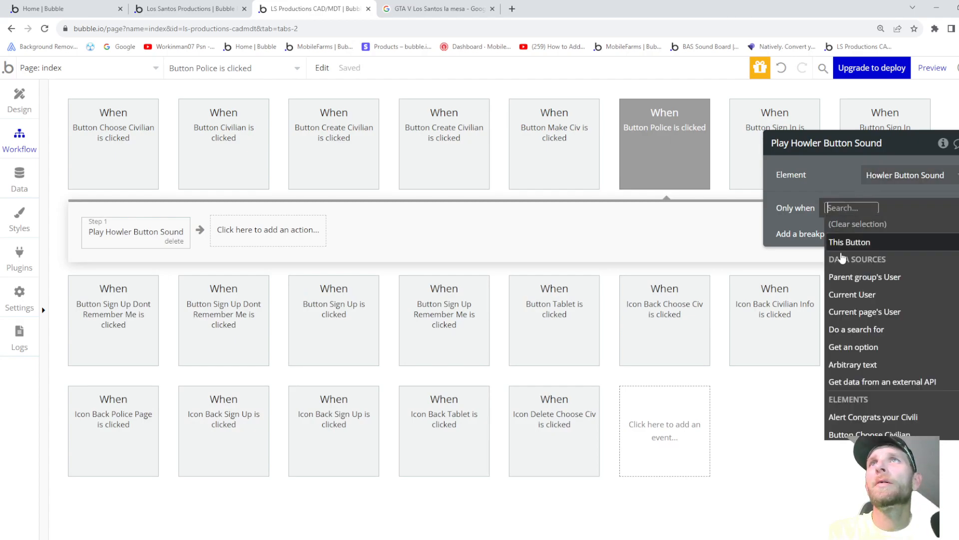
left_click(856, 295)
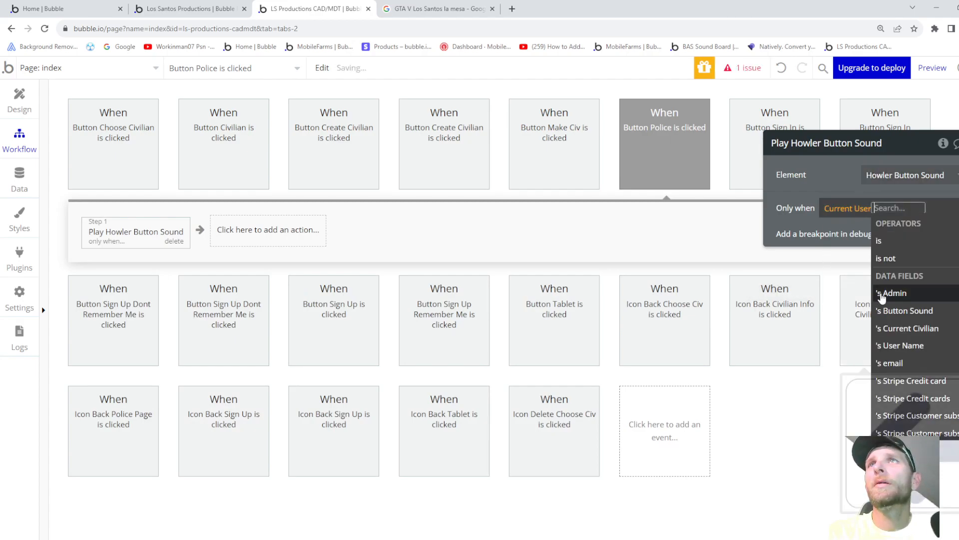
left_click(896, 311)
left_click(845, 271)
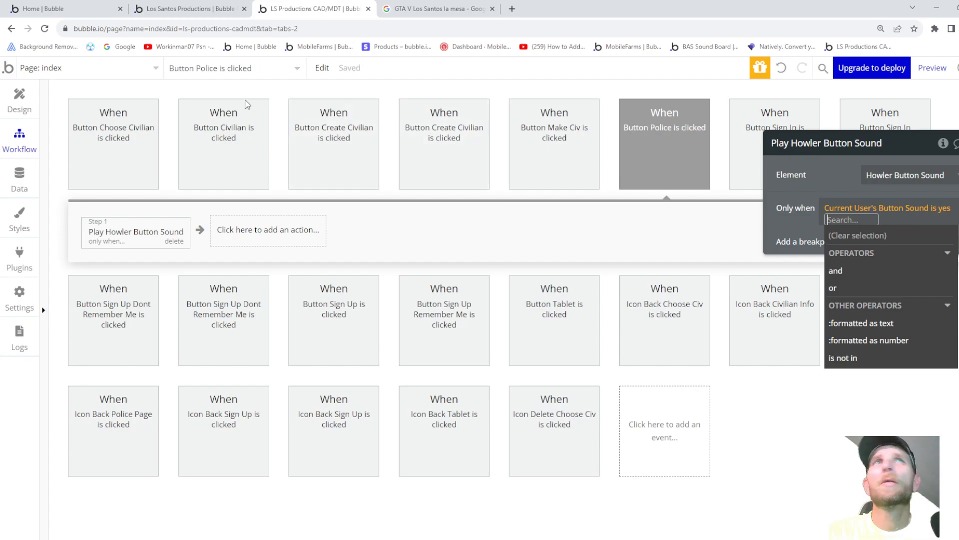
- Add an Animate action fading in Group Police Page with the FadeIn transition
left_click(270, 231)
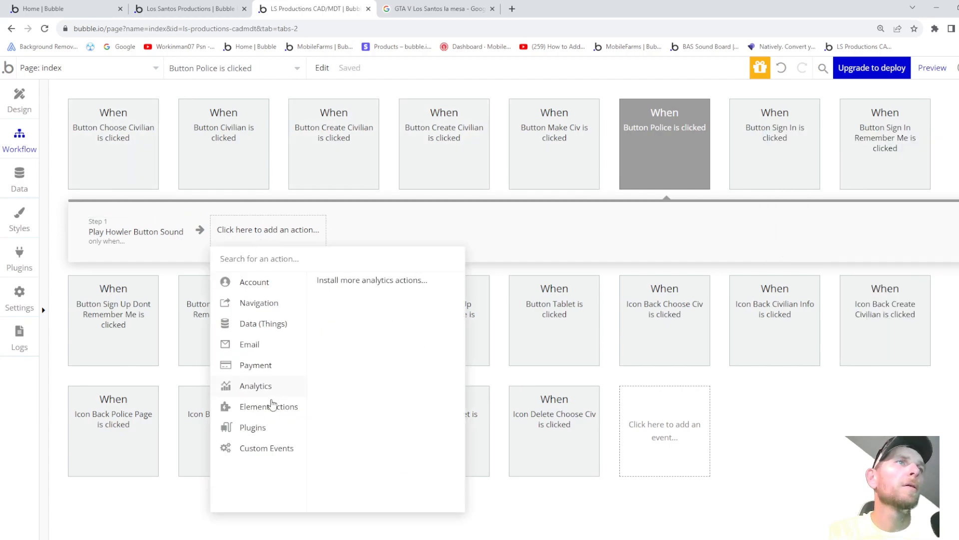
mouse_move(269, 410)
left_click(405, 306)
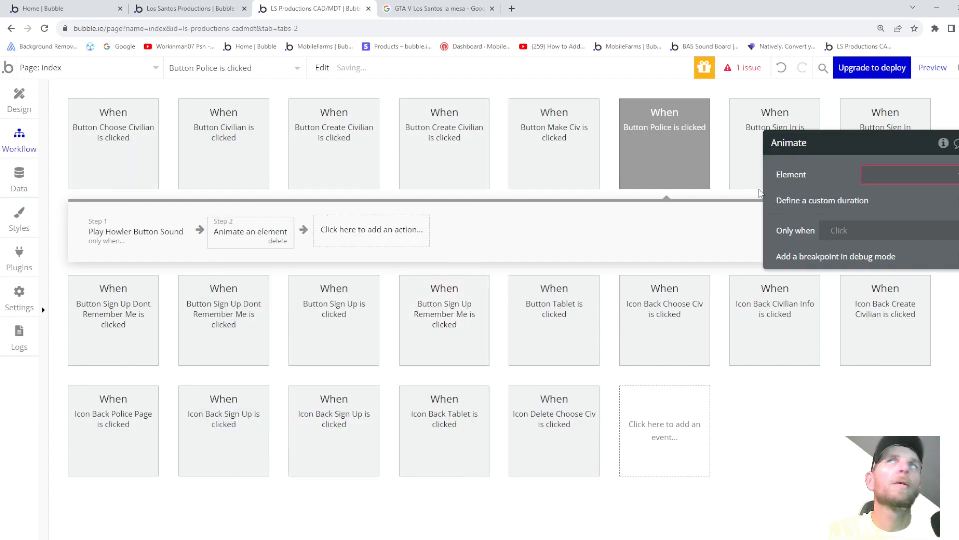
left_click(897, 175)
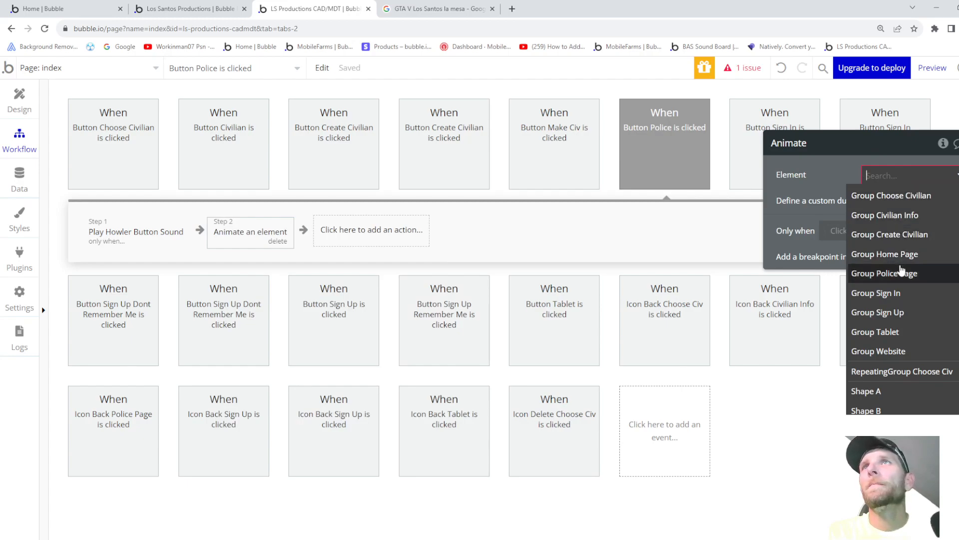
left_click(901, 273)
left_click(907, 202)
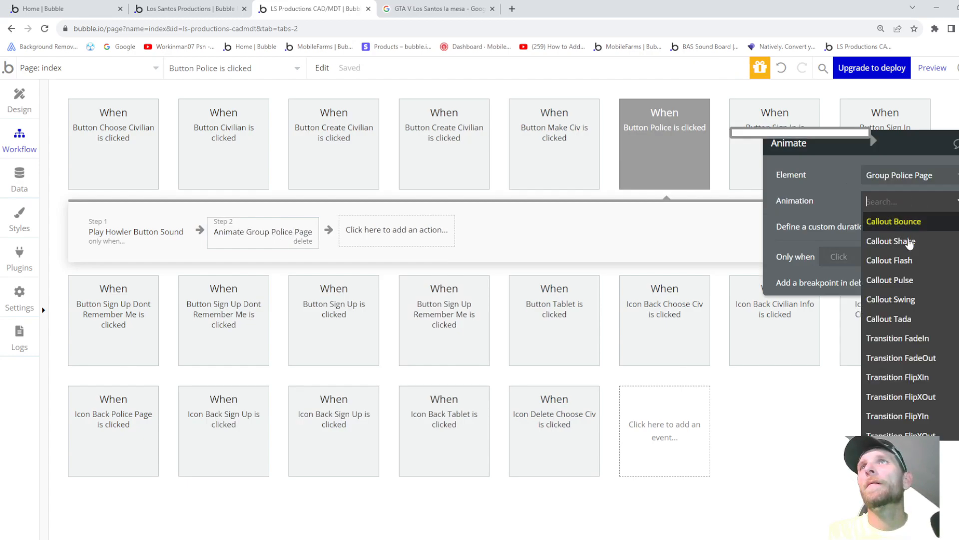
left_click(920, 338)
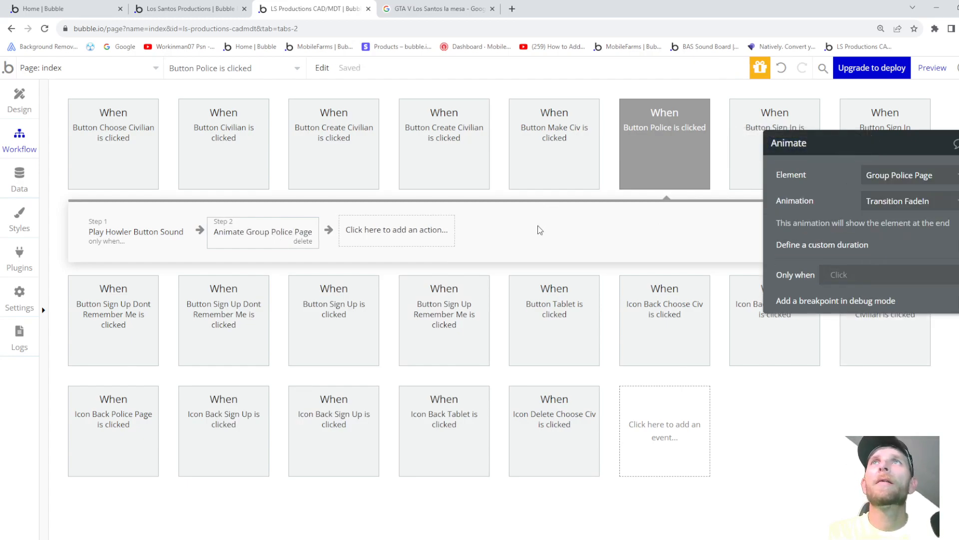
left_click(20, 98)
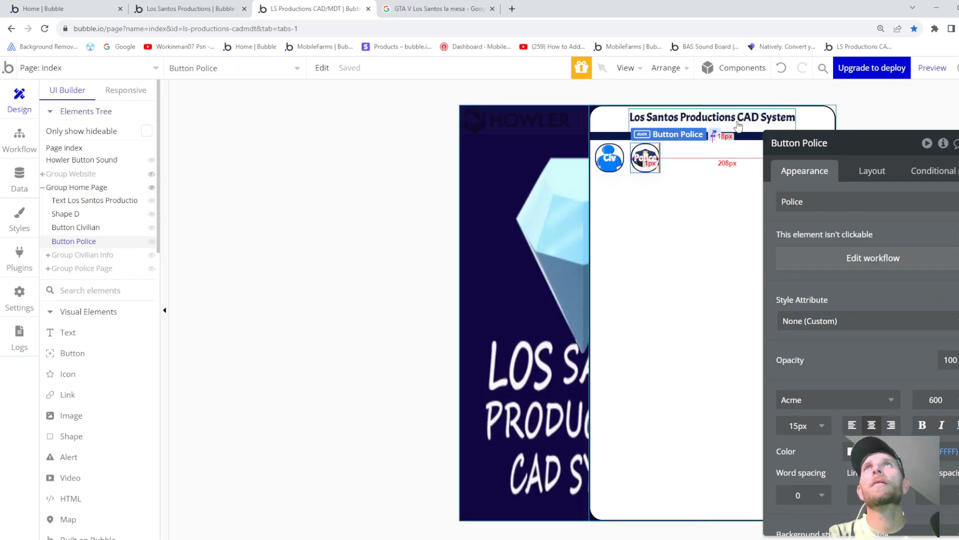
- Preview the app, test the Police then Tablet buttons, and focus the tablet's search box
left_click(932, 68)
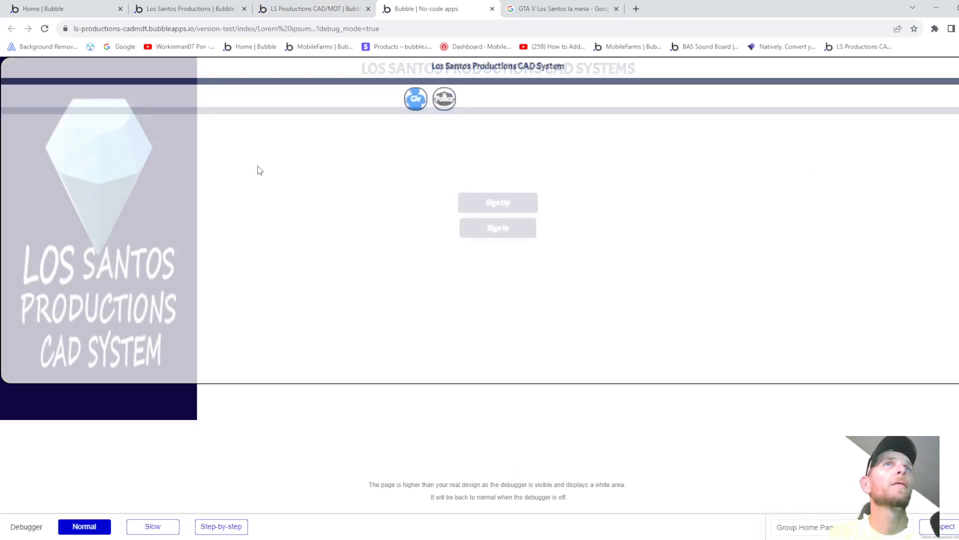
left_click(443, 102)
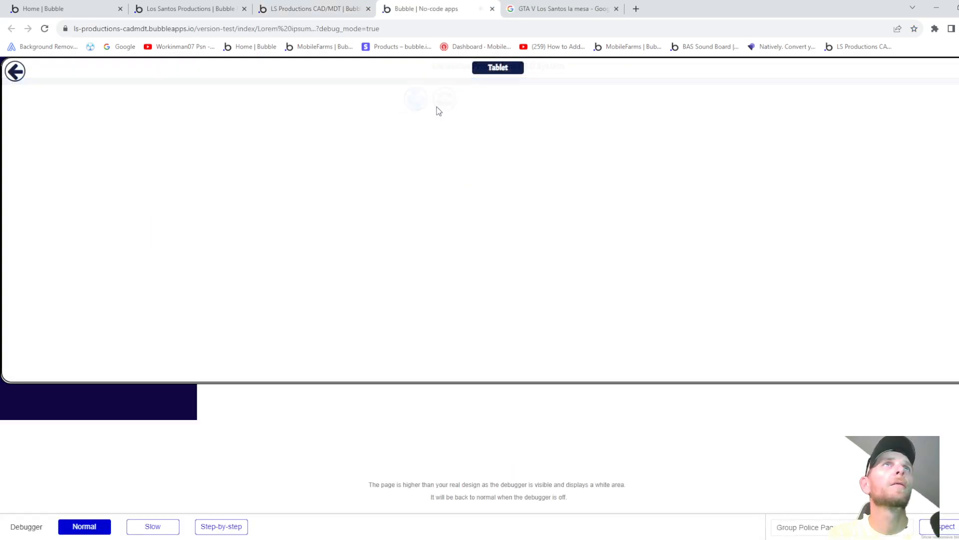
left_click(498, 70)
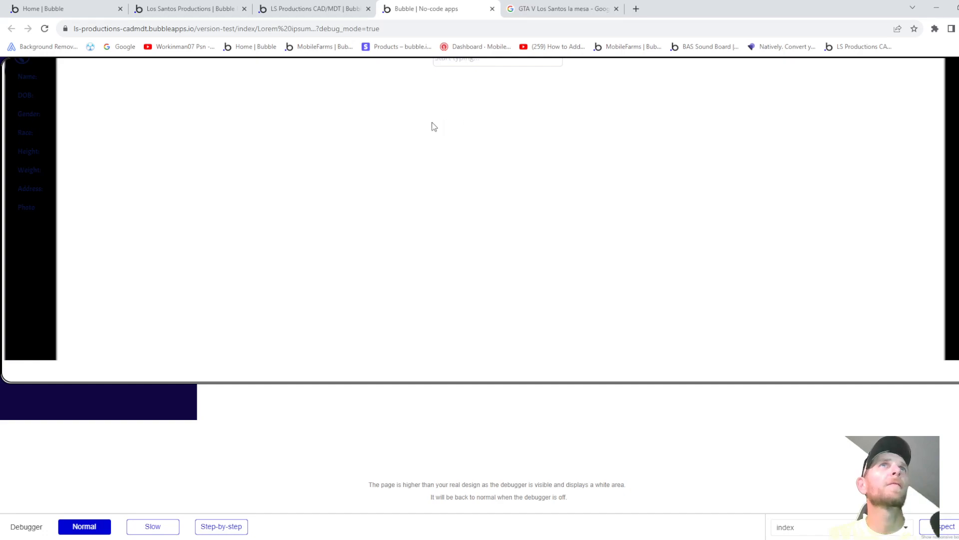
left_click(461, 65)
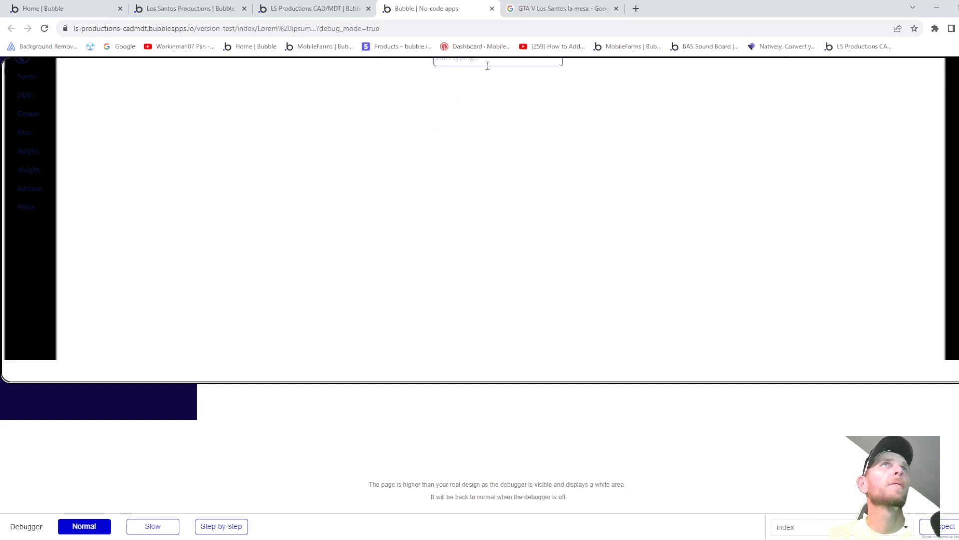
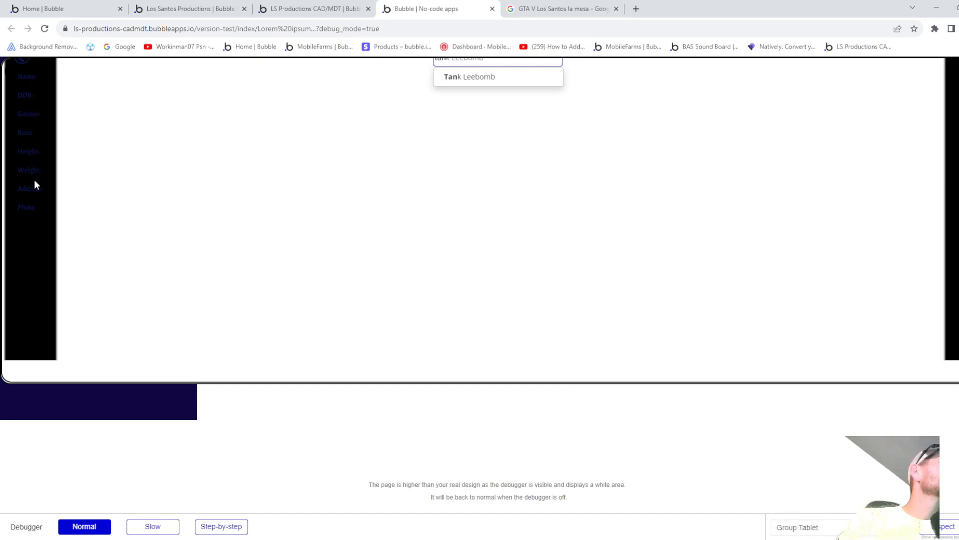
- In the preview, search civilians by name and load Tank Leebomb's details and photo
left_click(483, 77)
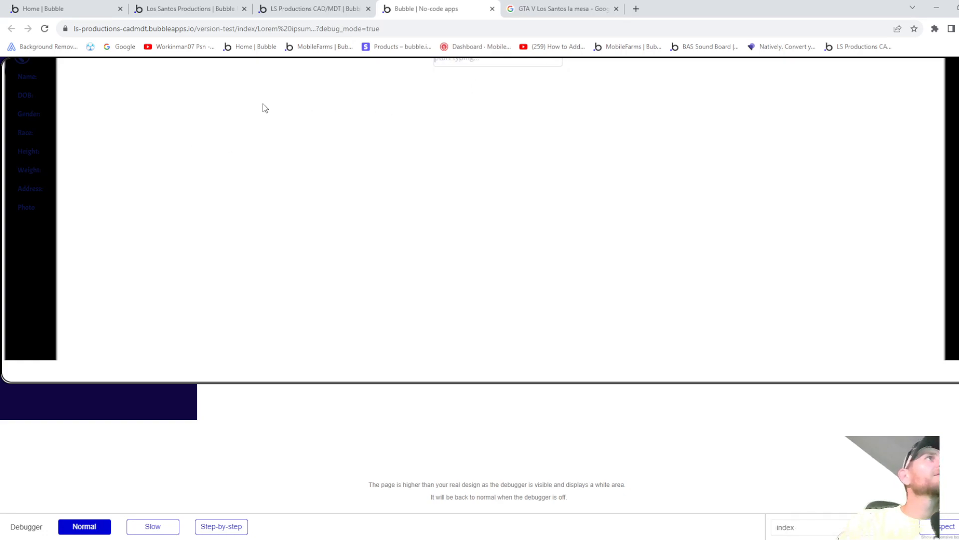
left_click(484, 65)
type("tan")
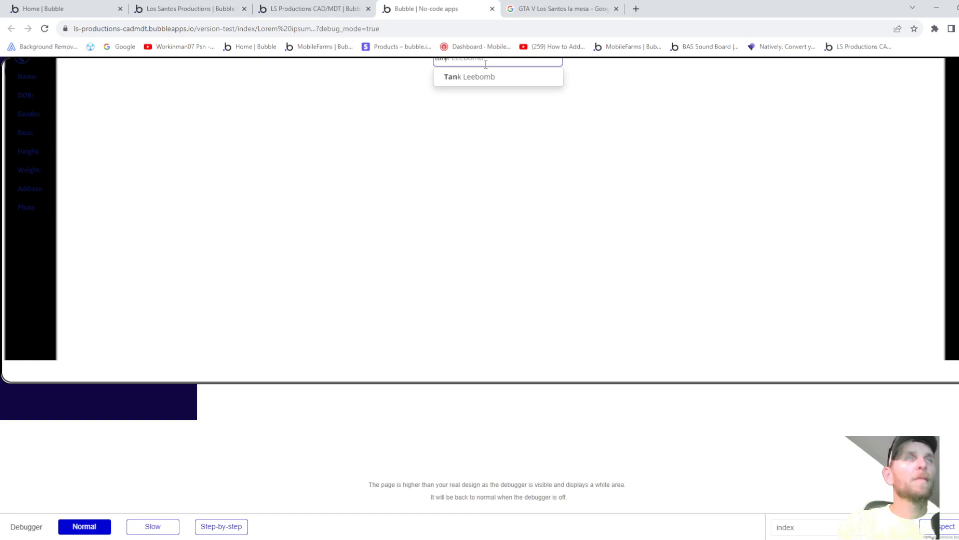
left_click(470, 79)
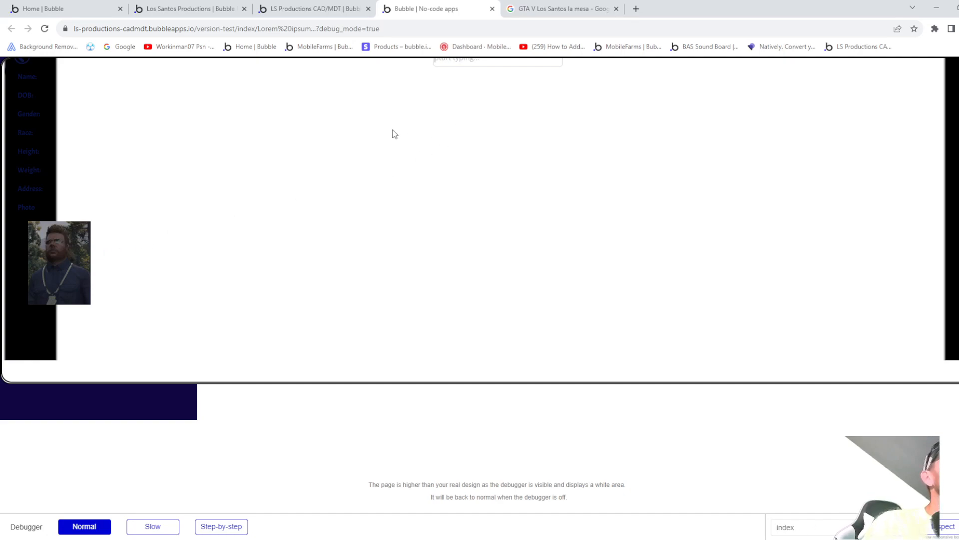
- Go back through the tablet, home and Civilian Info screens, then close the preview
left_click(23, 65)
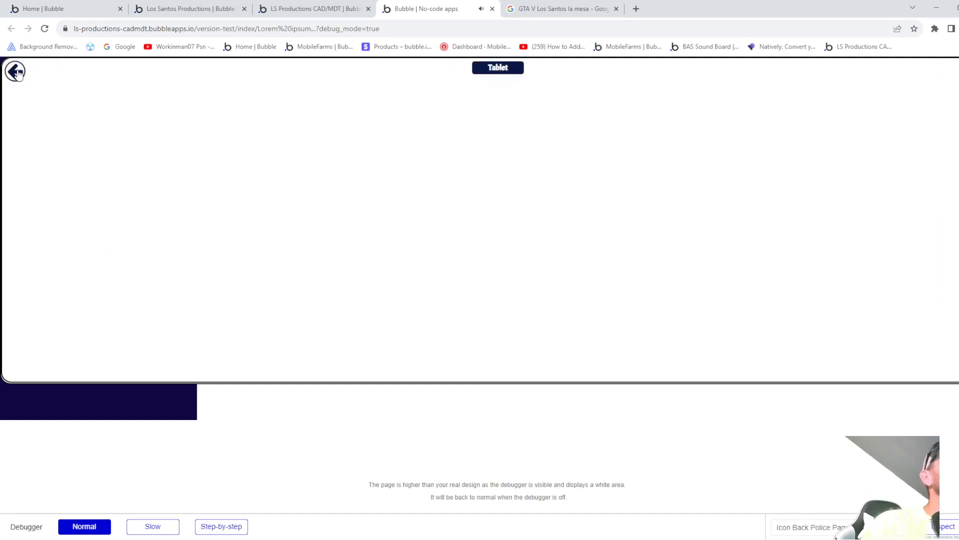
left_click(16, 71)
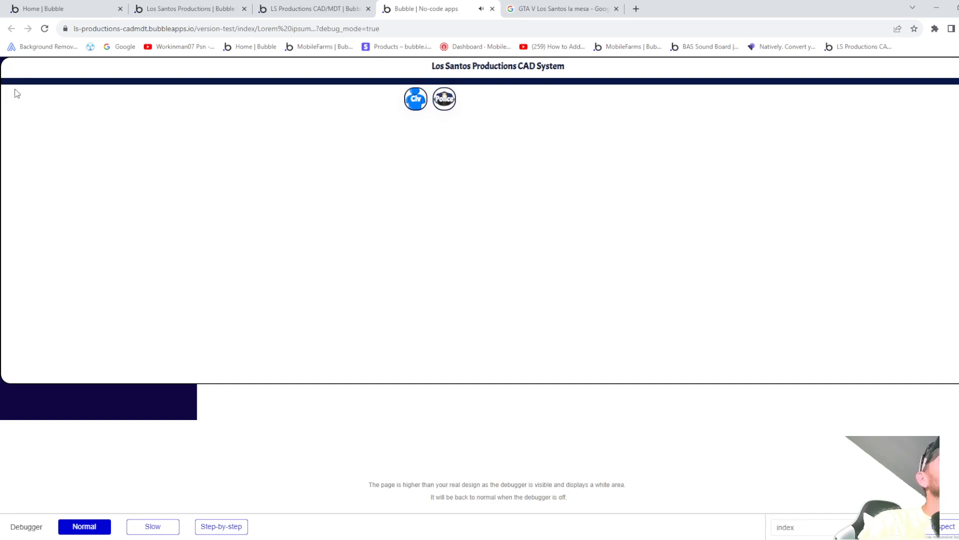
left_click(414, 99)
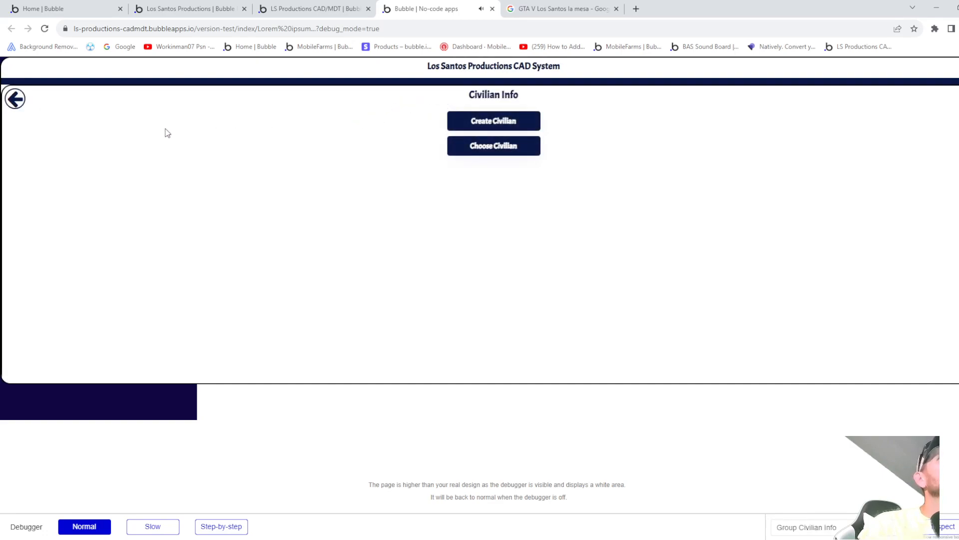
left_click(15, 98)
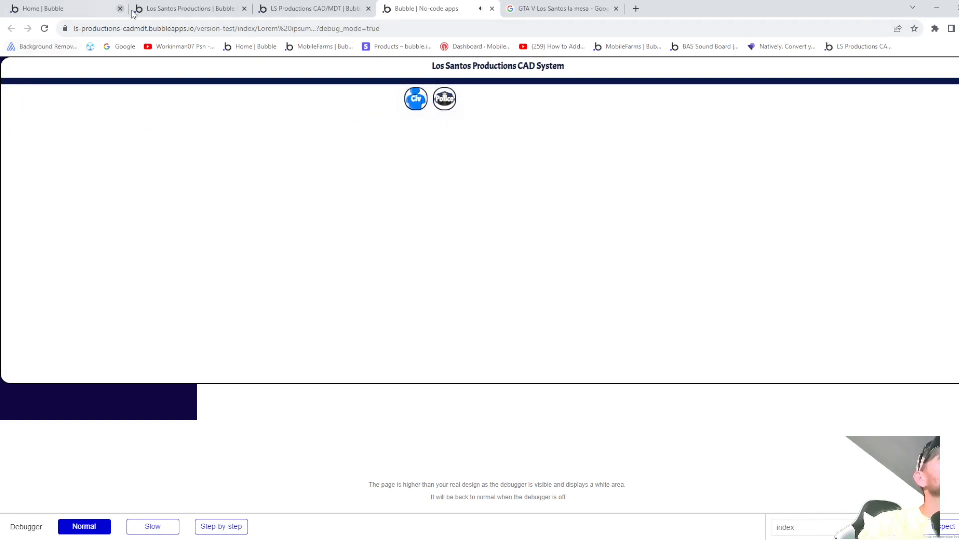
left_click(492, 8)
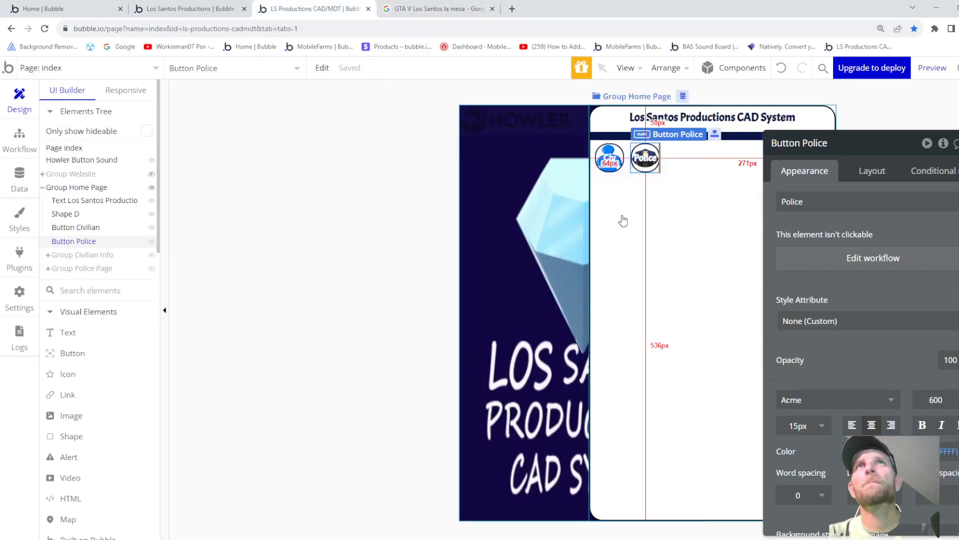
left_click(82, 270)
left_click(180, 9)
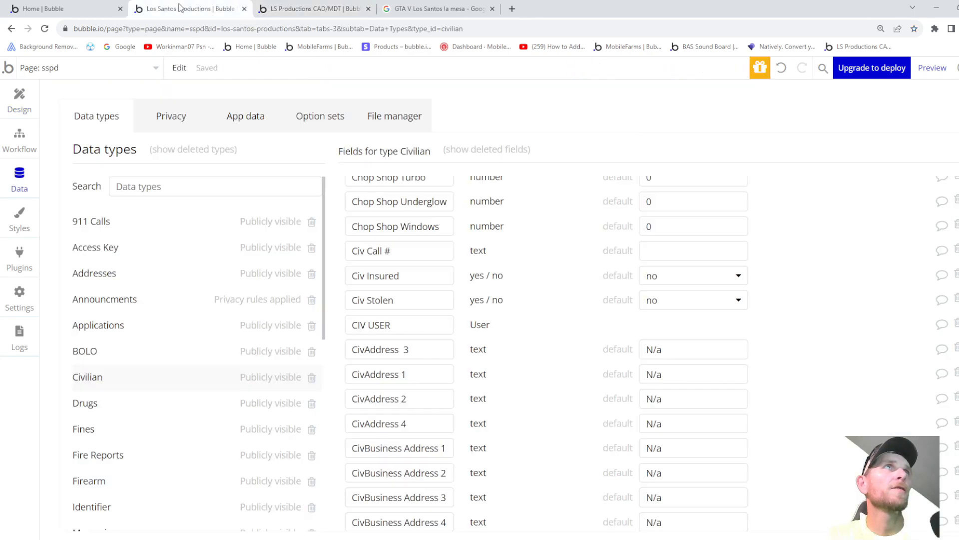
left_click(19, 100)
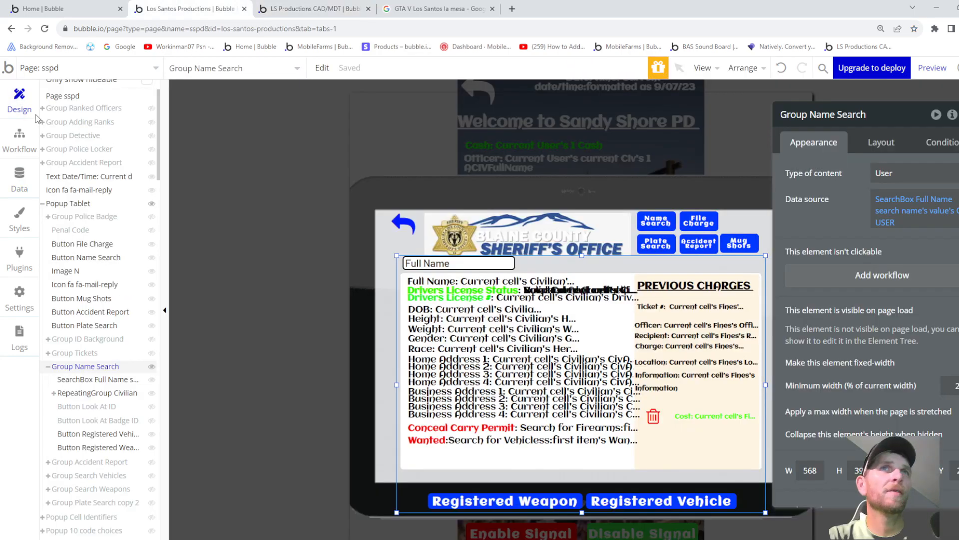
left_click(463, 309)
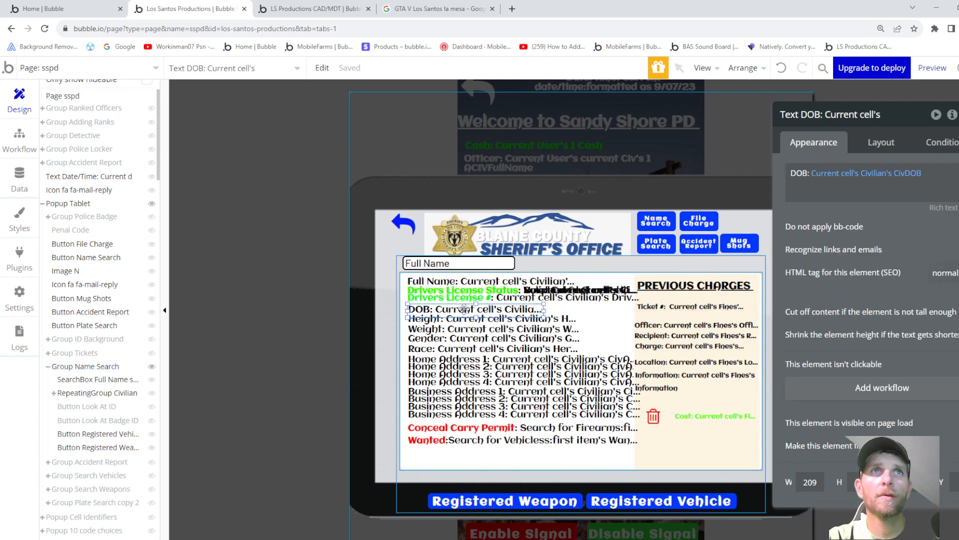
left_click_drag(494, 304, 747, 275)
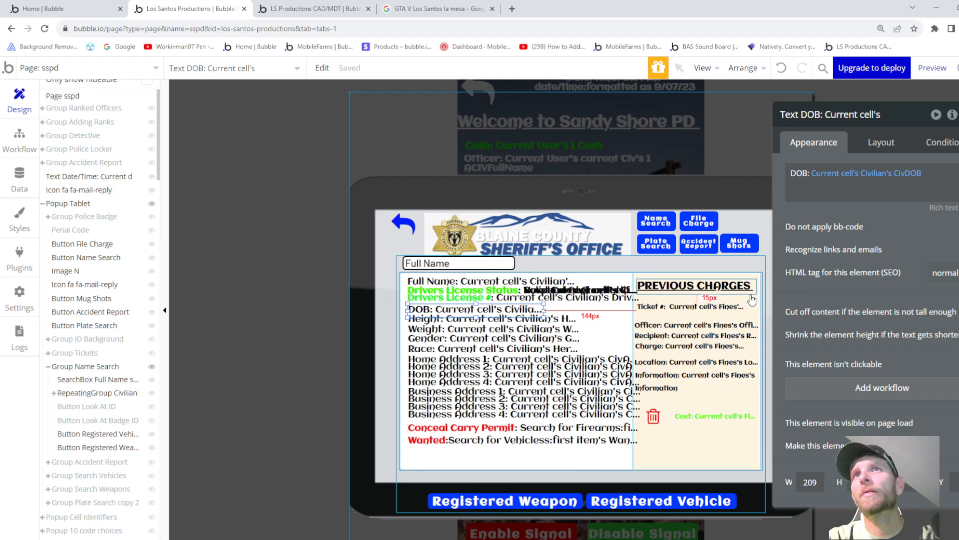
left_click(604, 264)
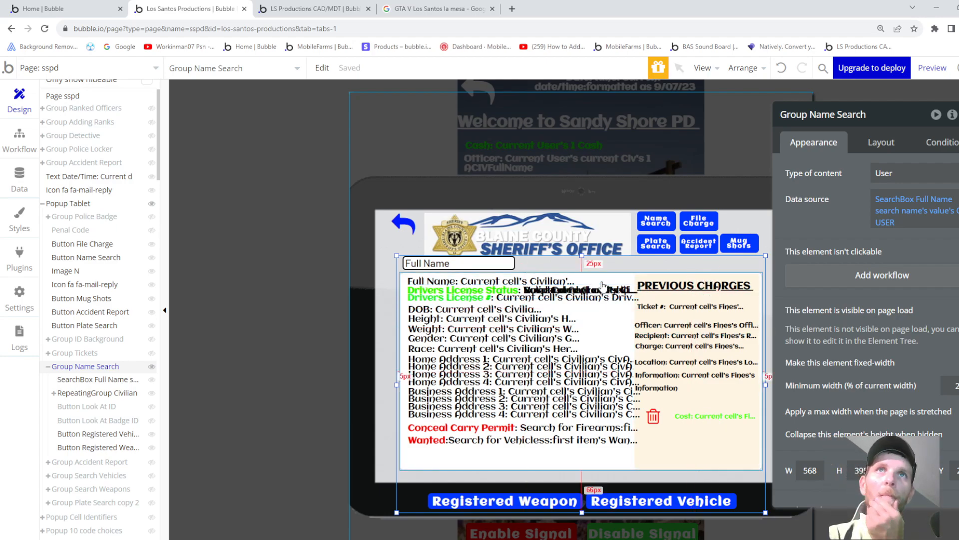
left_click(612, 279)
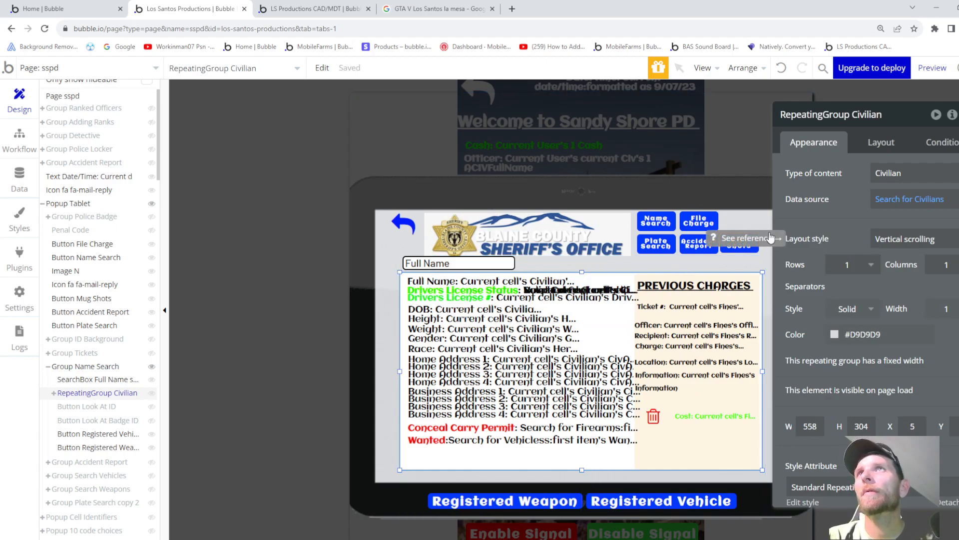
left_click(883, 200)
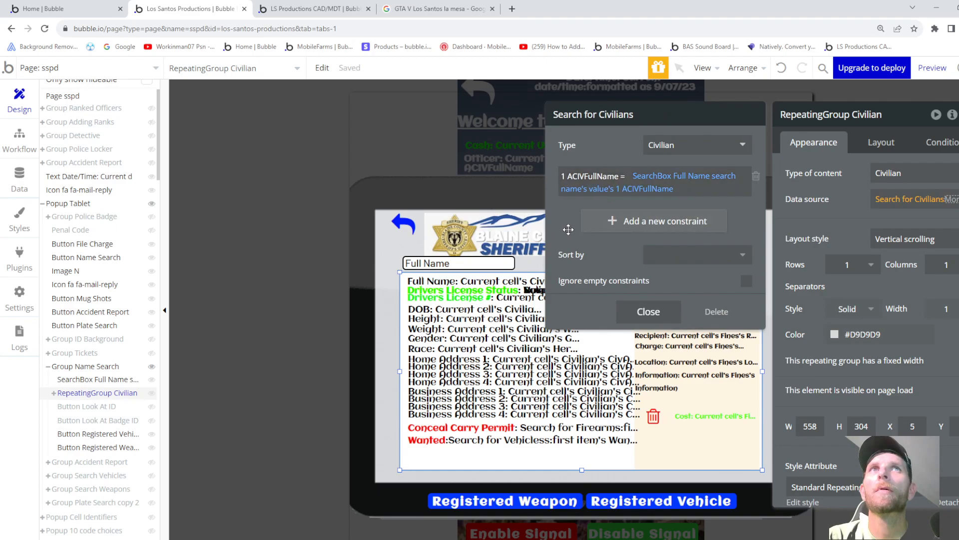
left_click(649, 311)
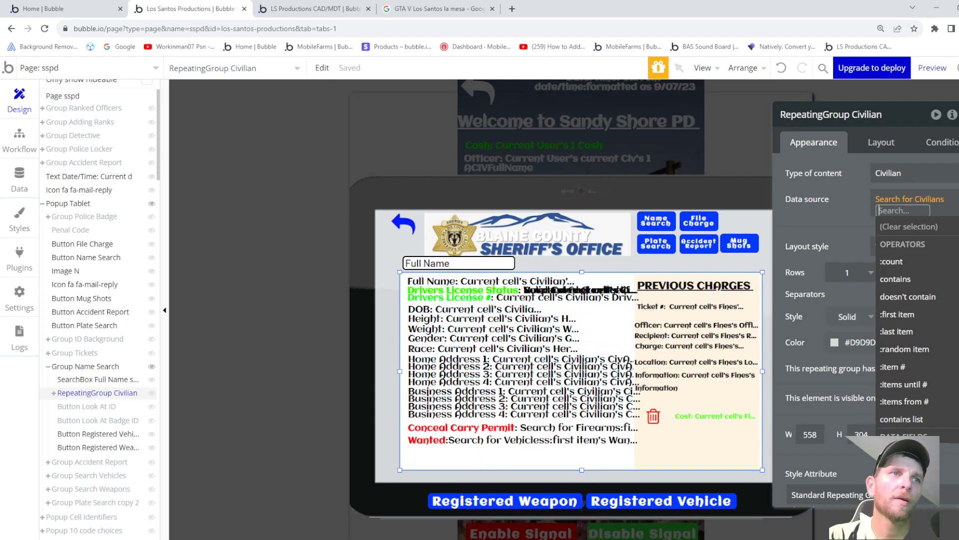
left_click(294, 8)
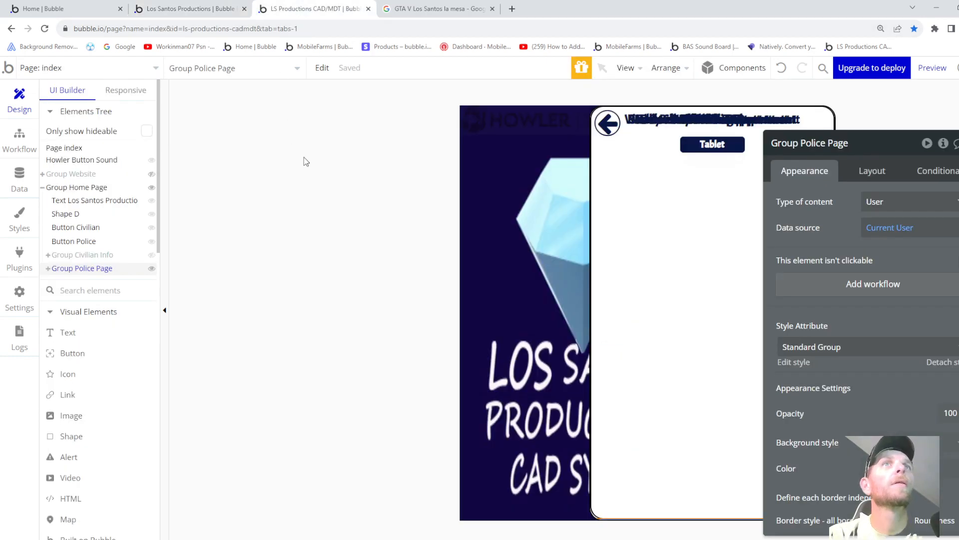
- Expand Group Police Page and Group Tablet in the Elements Tree, then pick the Repeating Group element
left_click(48, 270)
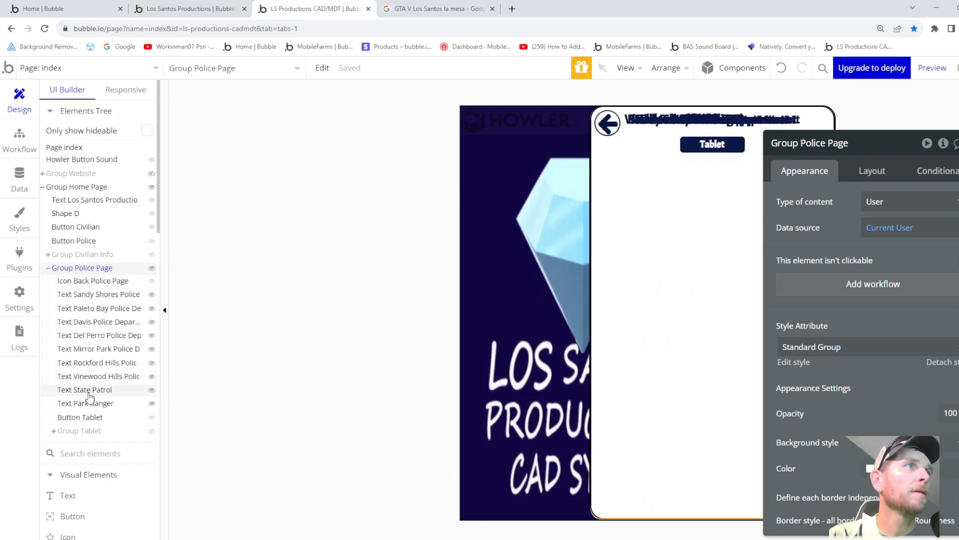
scroll(79, 384, "down", 1)
left_click(80, 380)
left_click(53, 380)
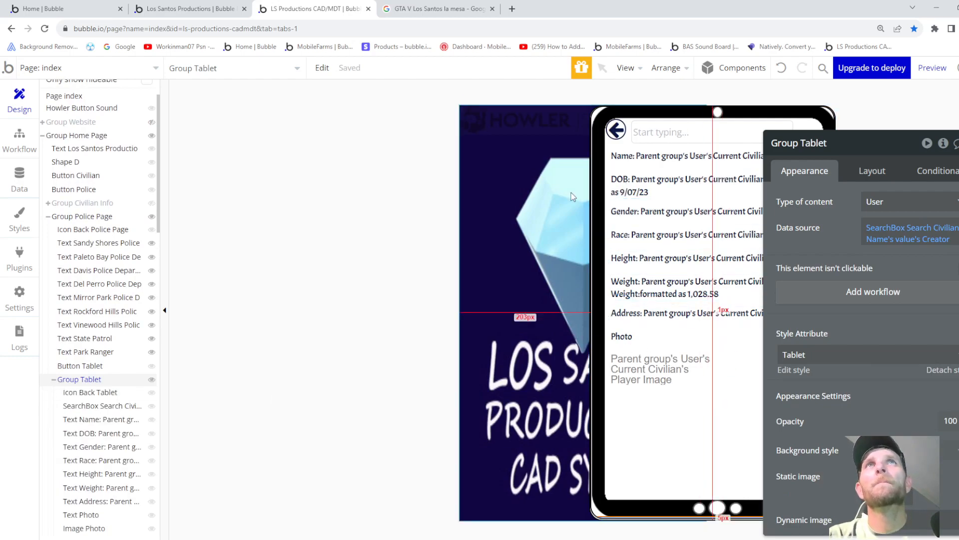
scroll(75, 439, "down", 4)
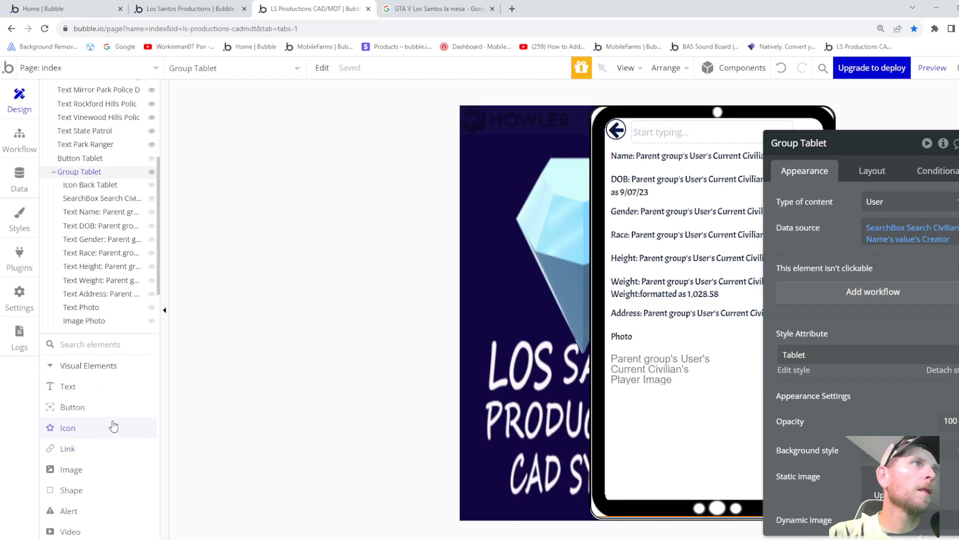
scroll(113, 425, "up", 1)
scroll(111, 423, "down", 1)
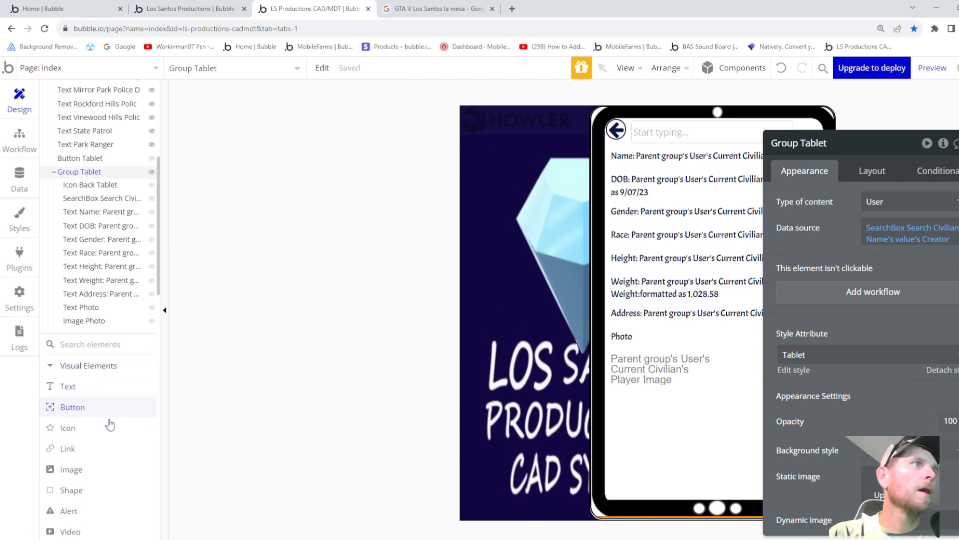
scroll(67, 388, "down", 8)
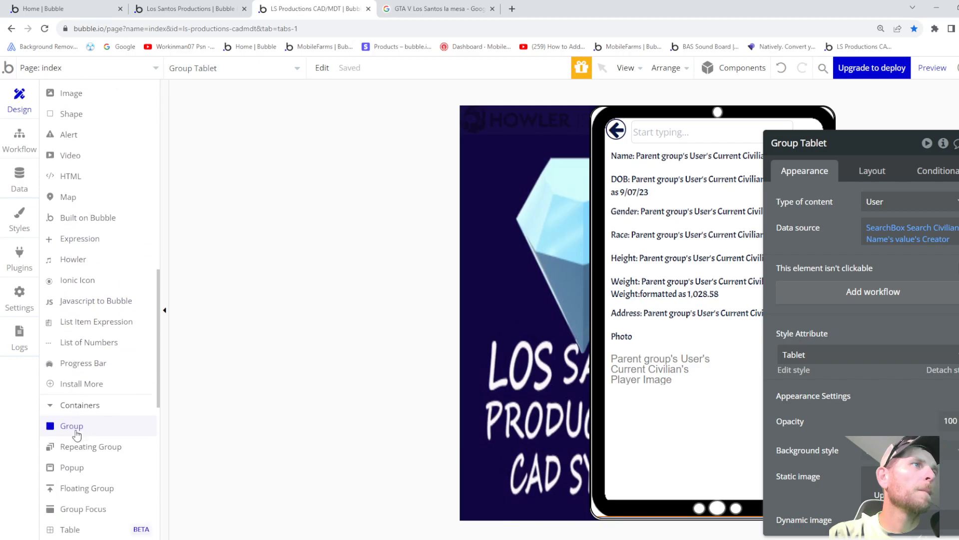
left_click(81, 408)
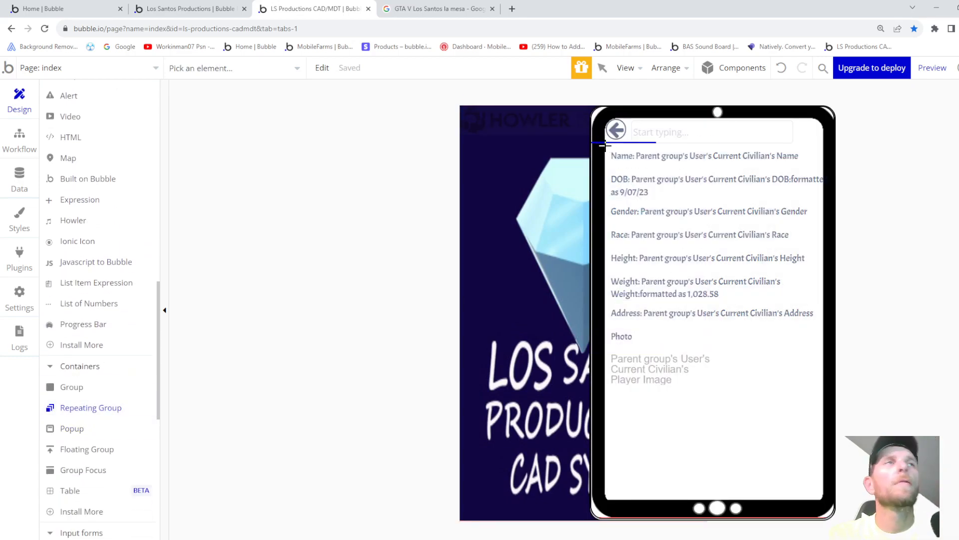
- Draw RepeatingGroup B across the tablet with a single row and move the Name text into it
left_click_drag(691, 163, 815, 492)
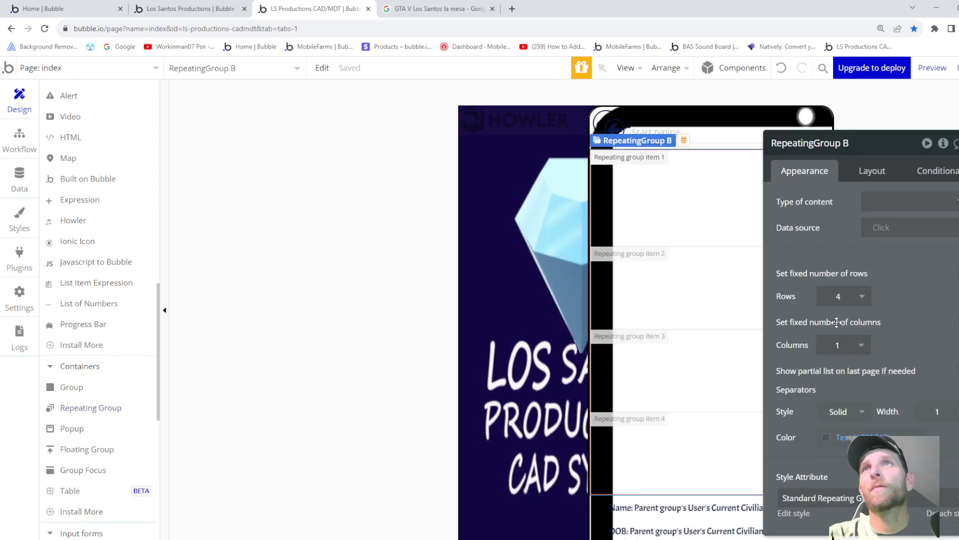
left_click(840, 297)
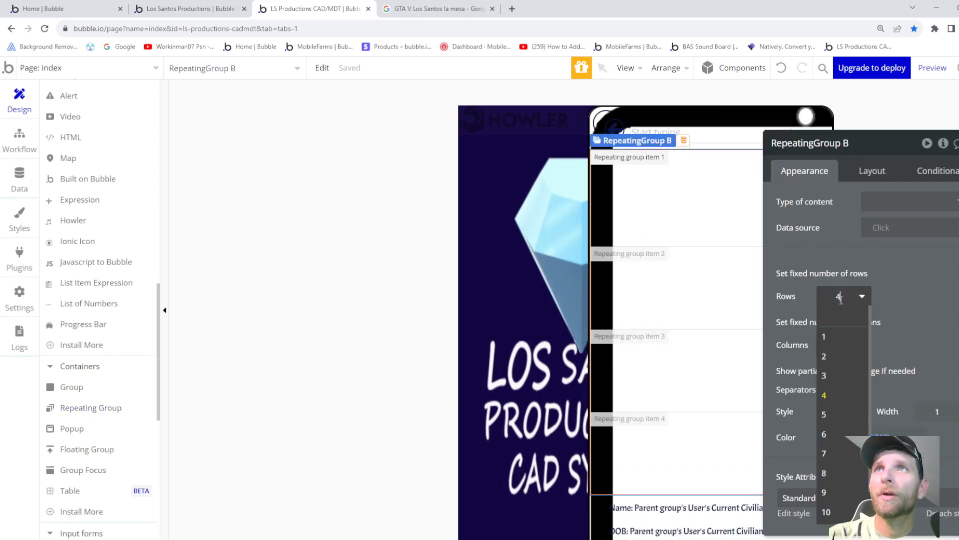
left_click(832, 334)
left_click(822, 293)
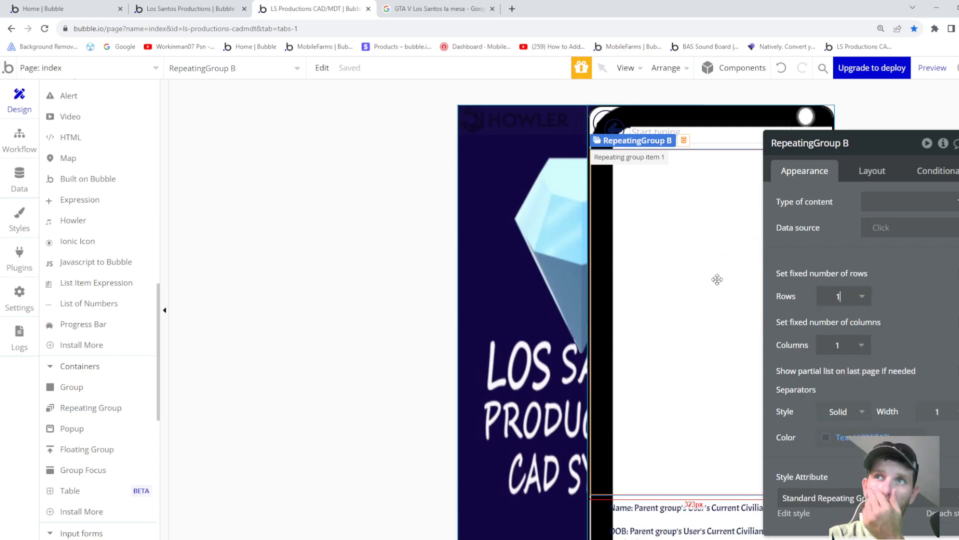
scroll(90, 419, "down", 3)
scroll(90, 428, "up", 15)
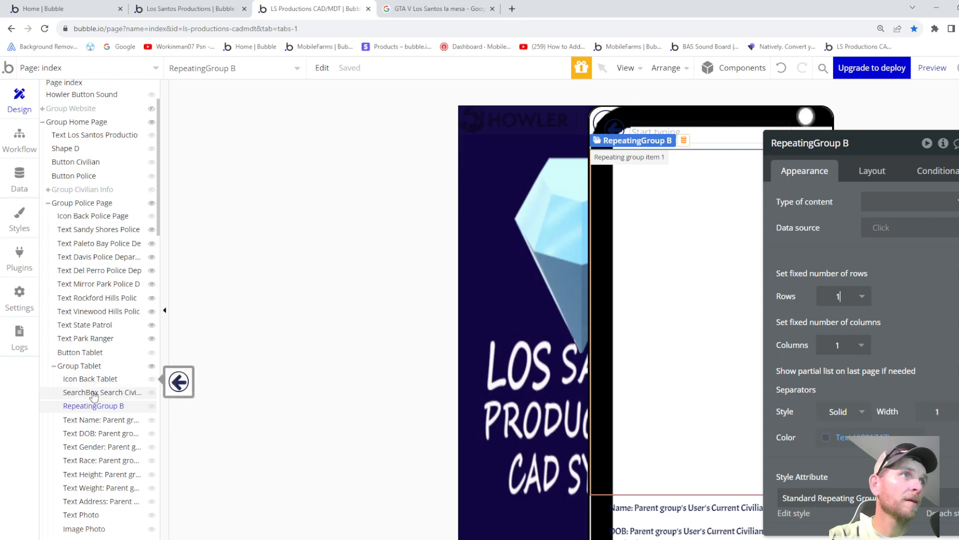
left_click(104, 421)
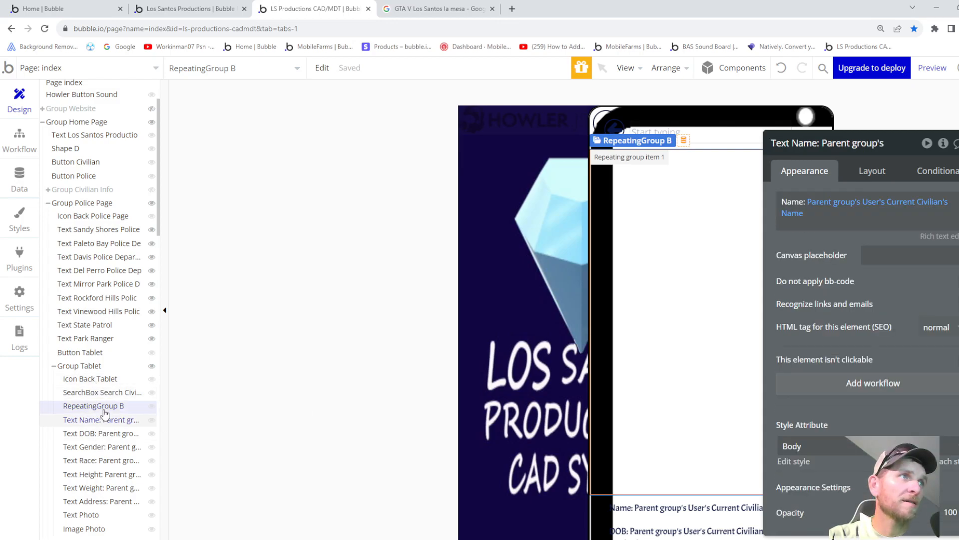
left_click_drag(103, 410, 100, 407)
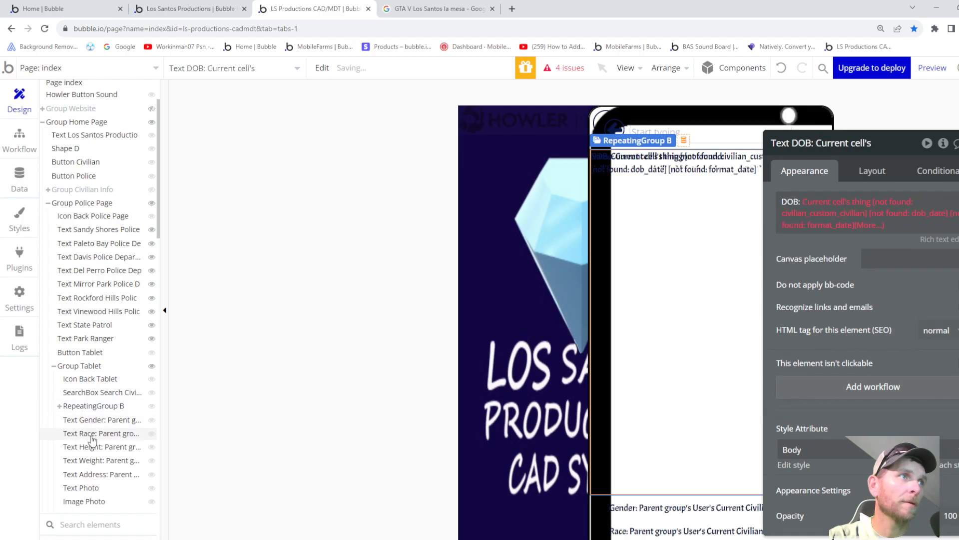
- Give RepeatingGroup B a Column cell layout, centred horizontally
left_click(93, 407)
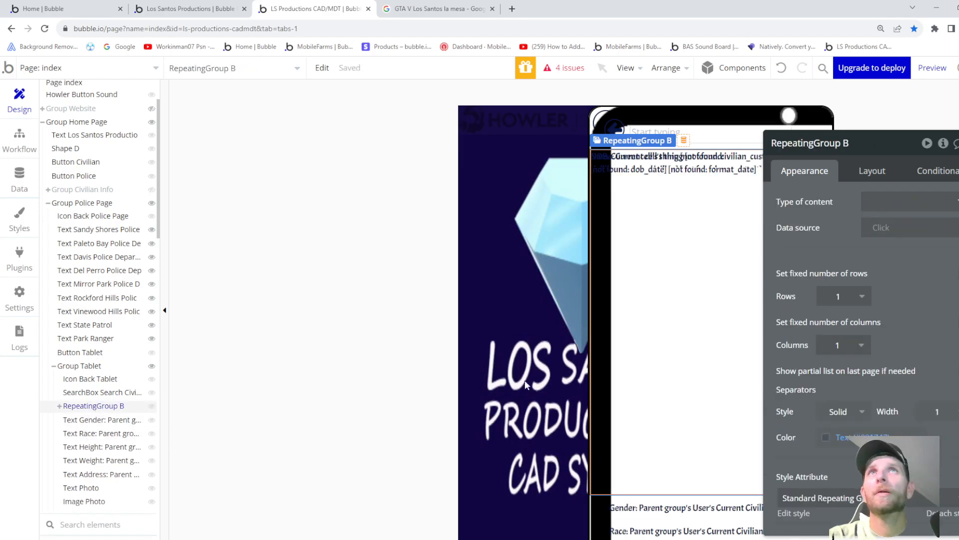
left_click(872, 171)
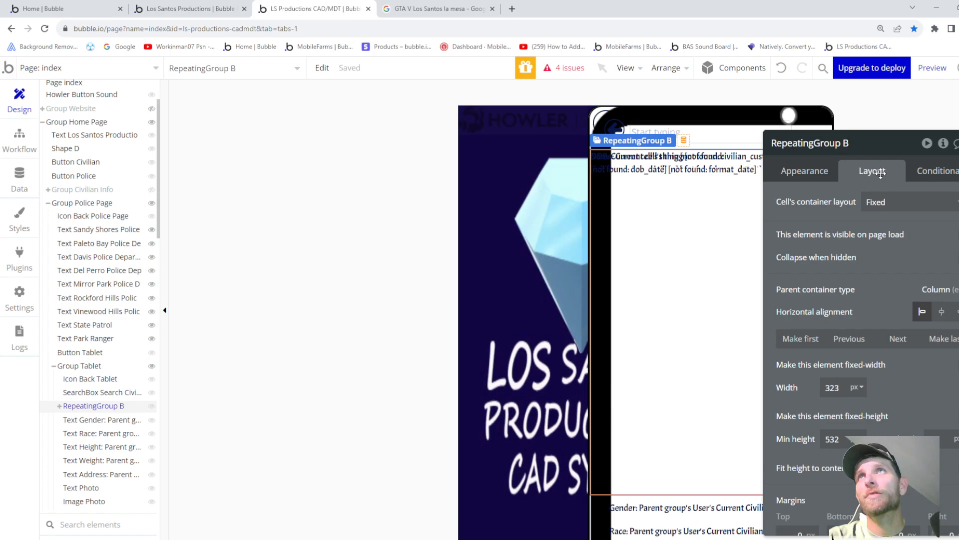
left_click(894, 202)
left_click(893, 298)
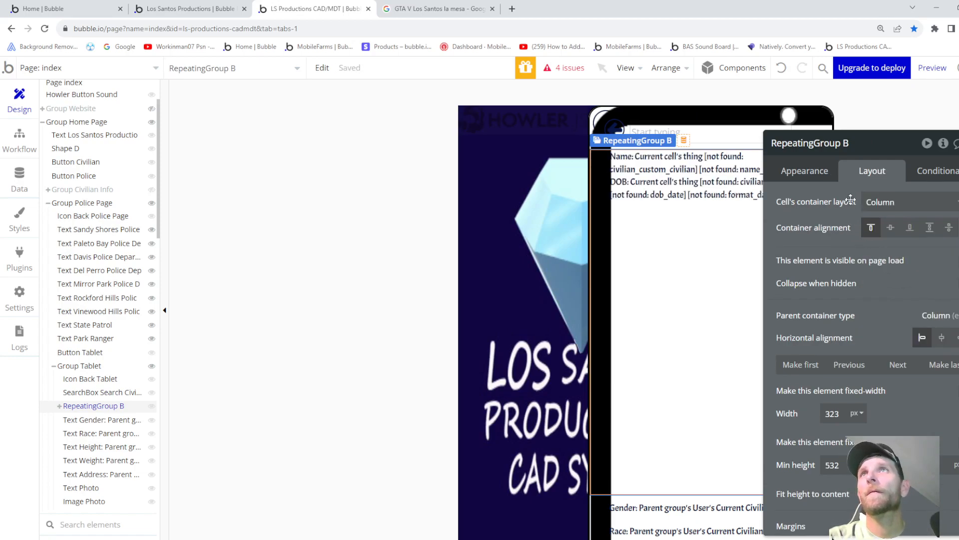
left_click(942, 338)
scroll(849, 354, "down", 1)
left_click_drag(884, 145, 327, 150)
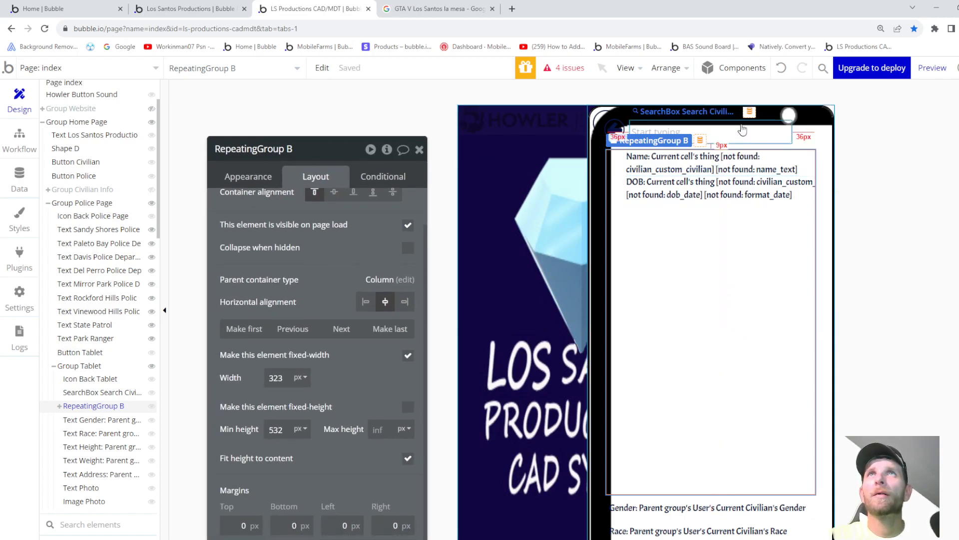
- Select the Tablet group and review its appearance settings
left_click(818, 120)
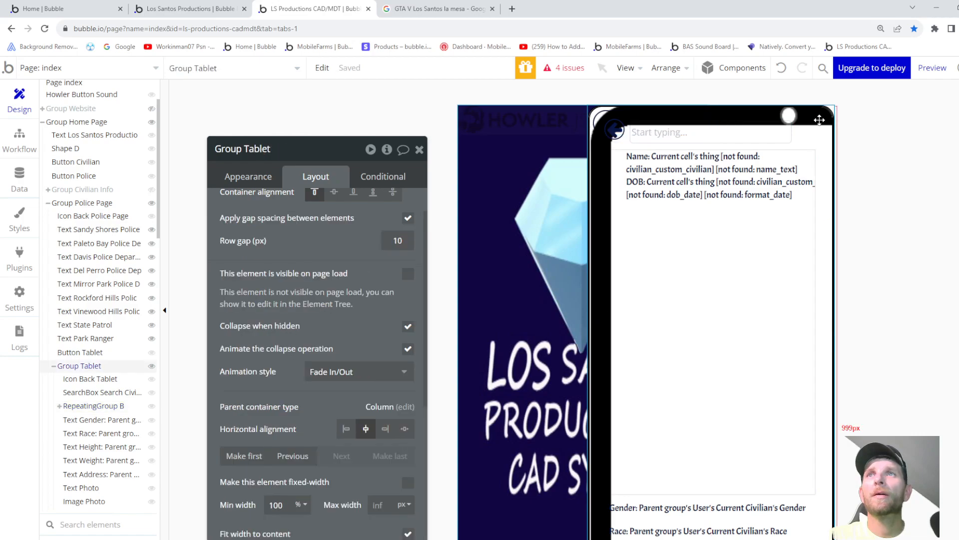
scroll(809, 153, "down", 5)
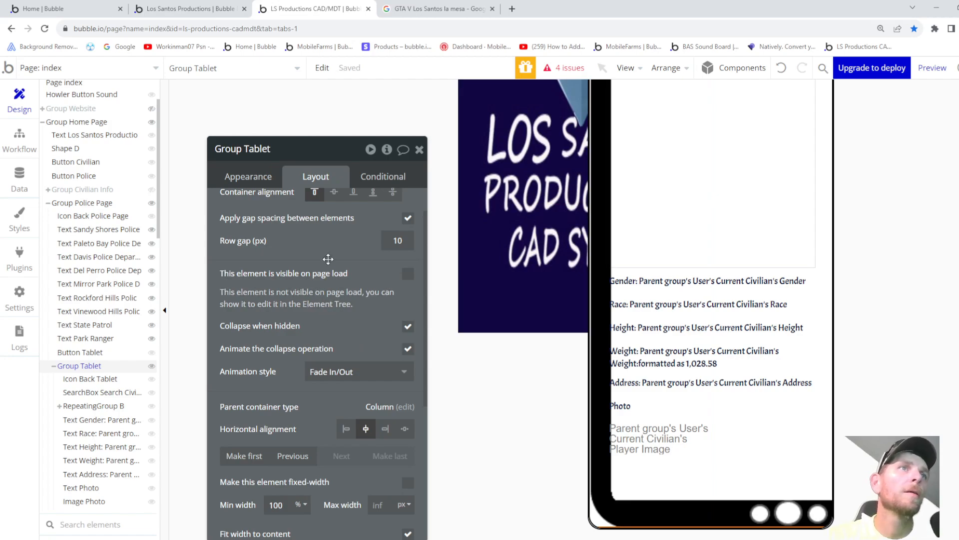
scroll(329, 215, "up", 1)
left_click(257, 181)
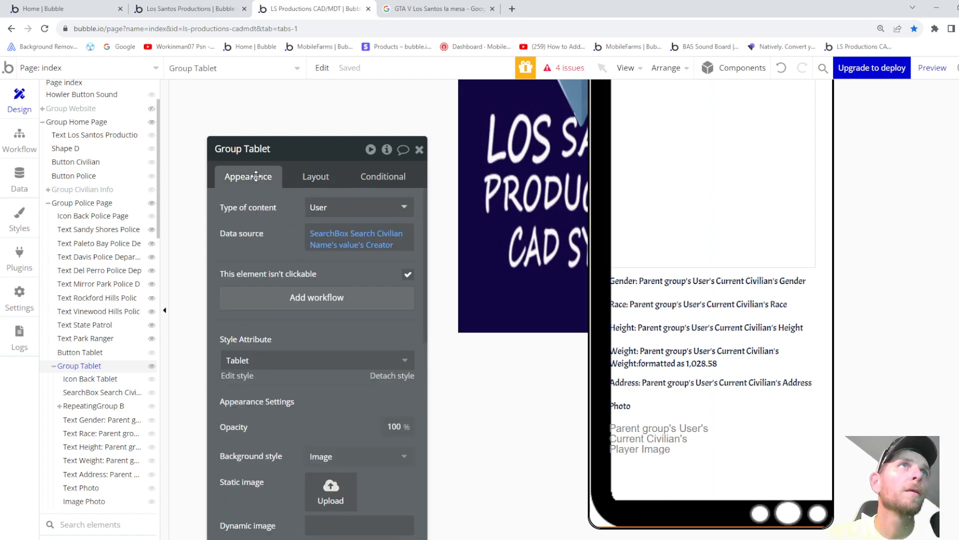
scroll(365, 339, "down", 4)
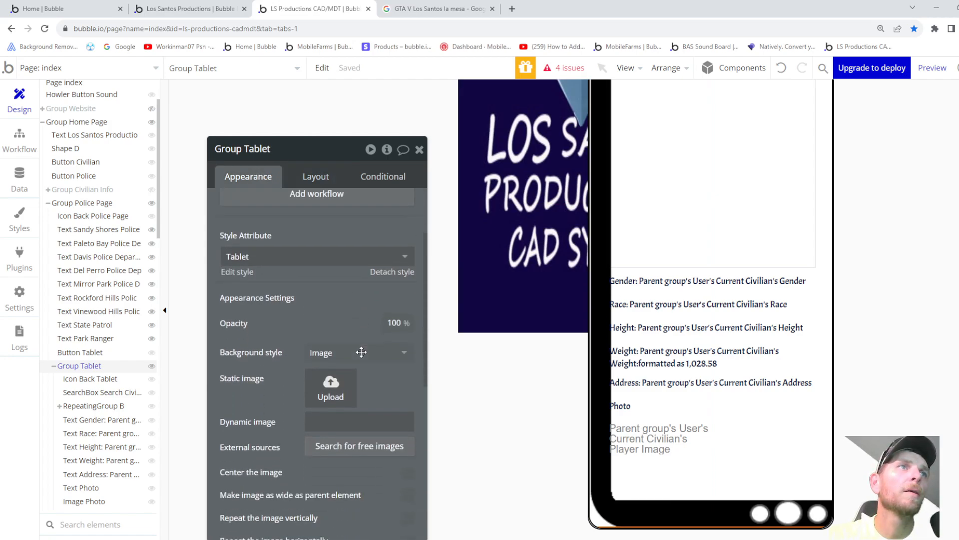
- Mark the index page as a native app and dismiss the guidance popup
left_click(542, 428)
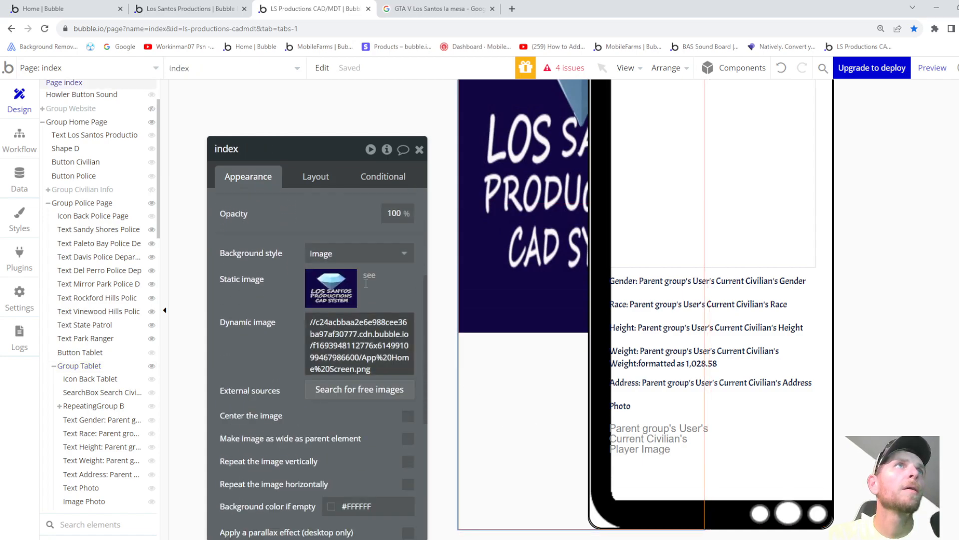
left_click(311, 178)
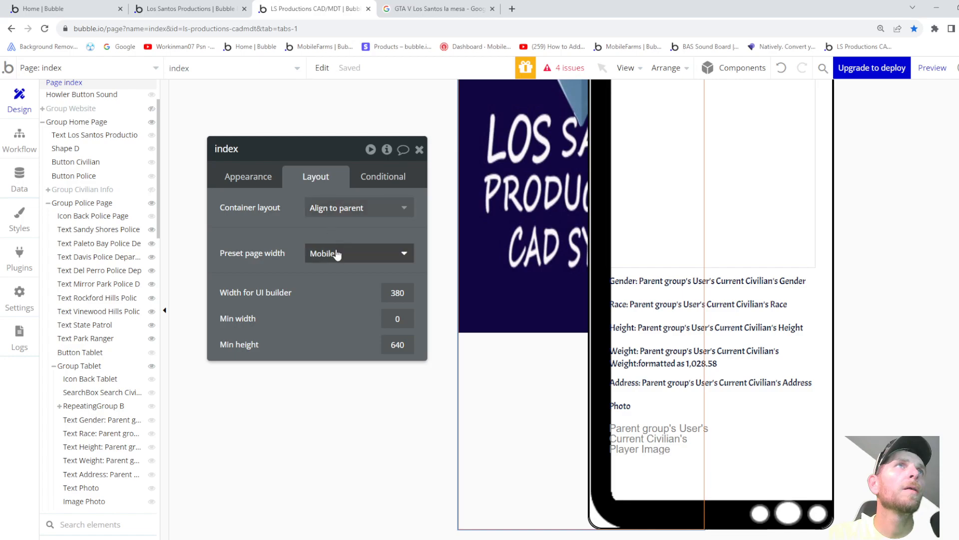
left_click(254, 181)
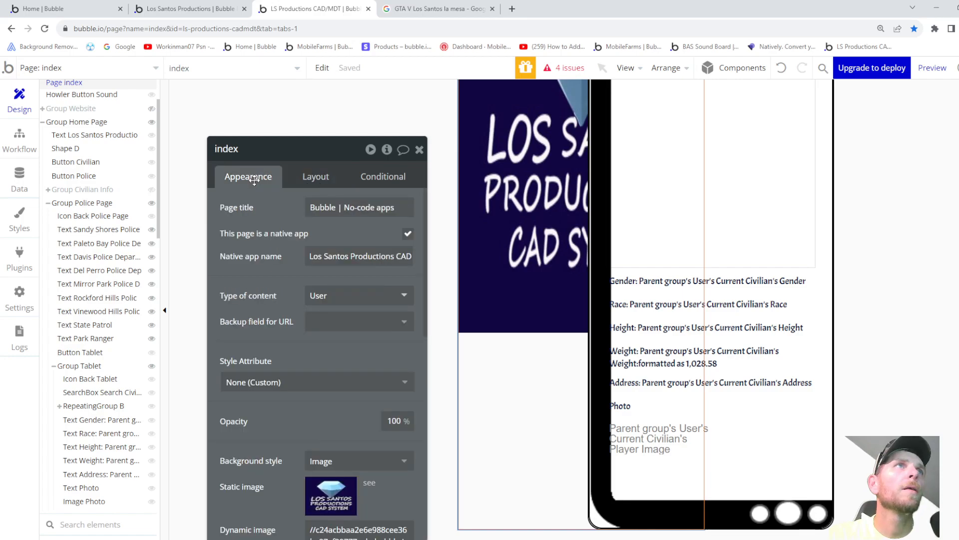
left_click(407, 236)
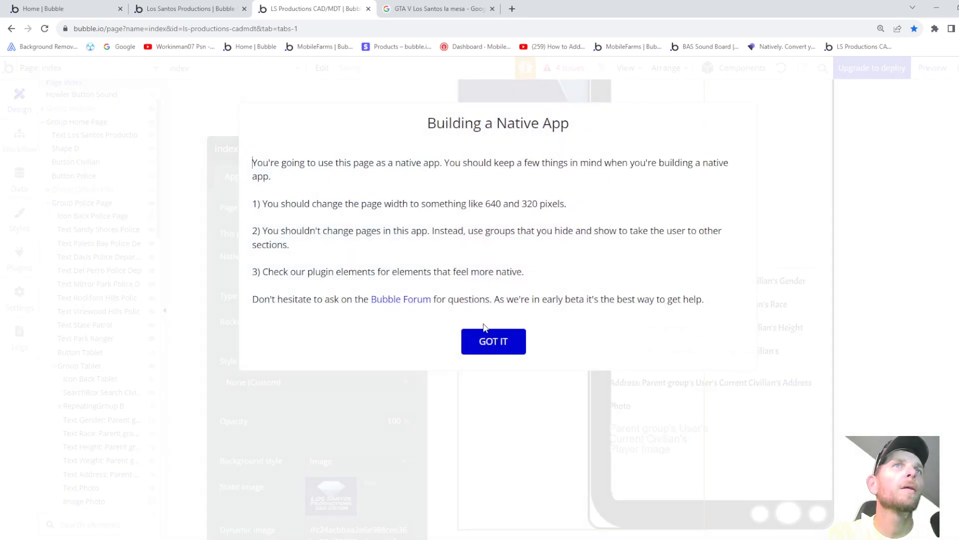
left_click(480, 336)
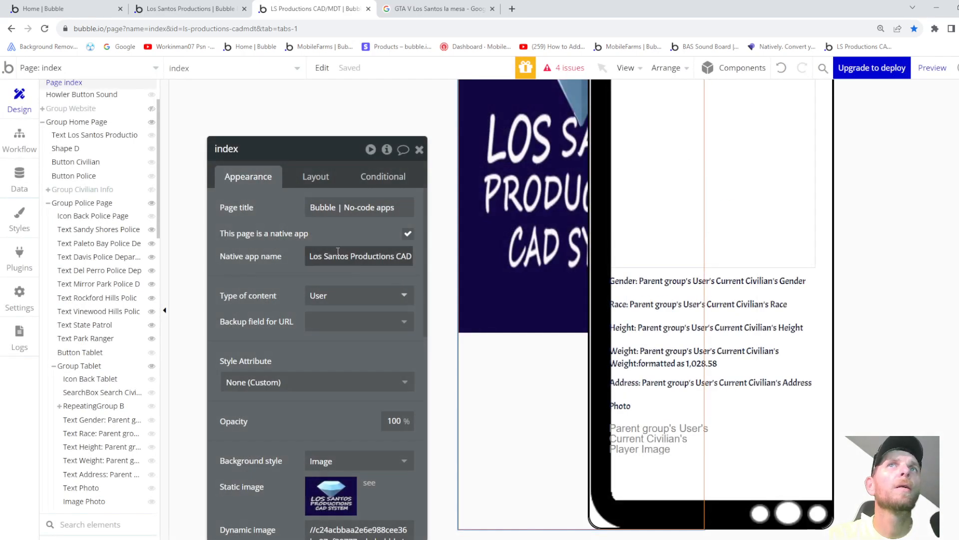
- Try the Centered and Custom preset page widths, keeping the page on Mobile
left_click(317, 179)
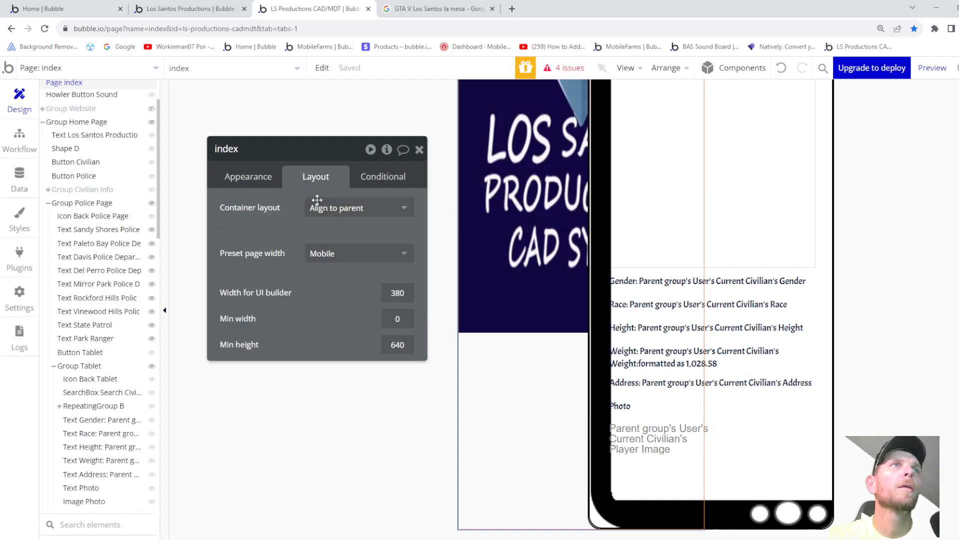
left_click(361, 255)
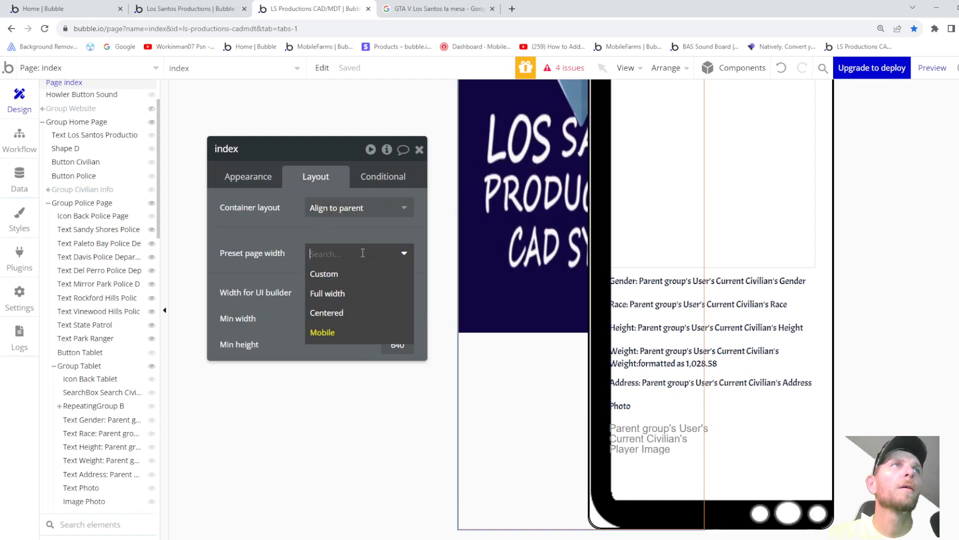
left_click(322, 332)
left_click(327, 253)
left_click(325, 311)
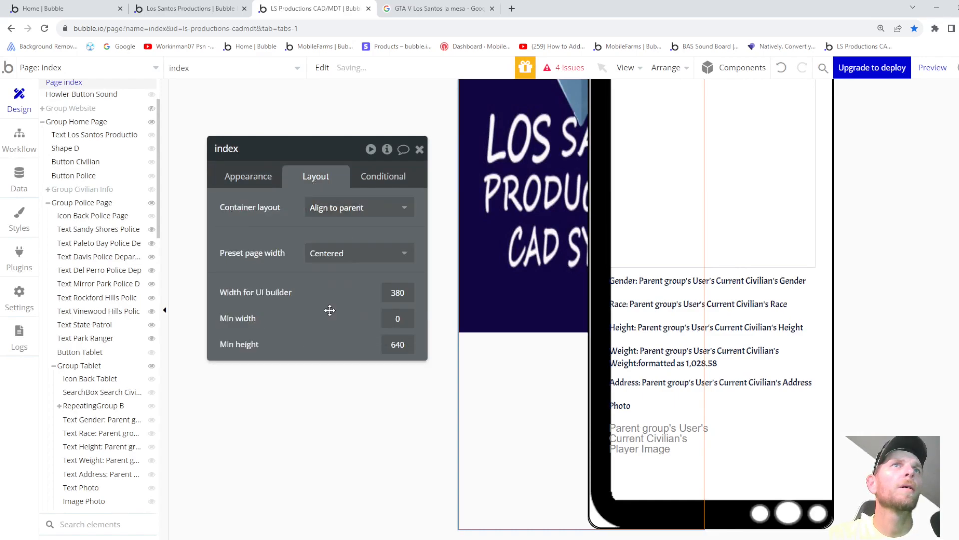
left_click(328, 254)
left_click(328, 273)
left_click(336, 263)
left_click(327, 330)
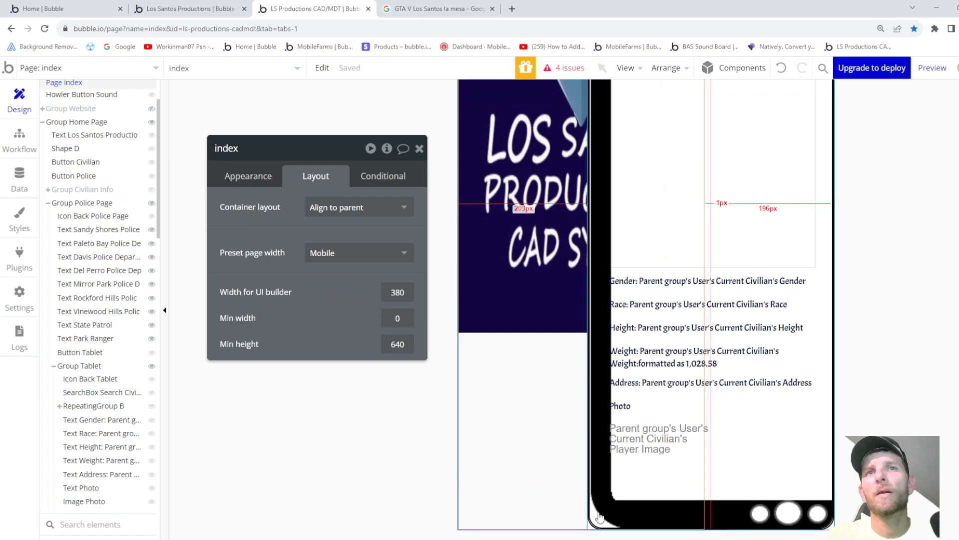
left_click(86, 367)
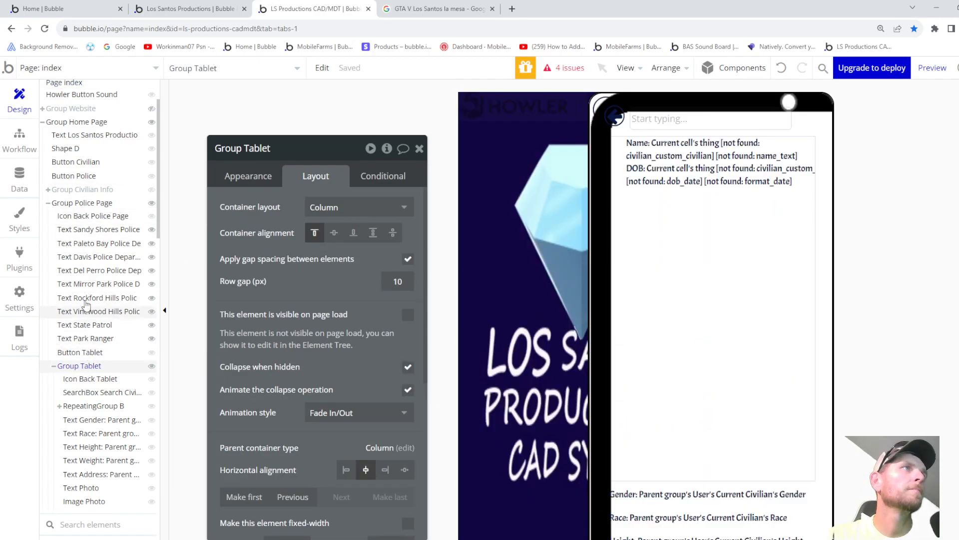
- Select Group Home Page and inspect its appearance, parent and page settings
left_click(85, 206)
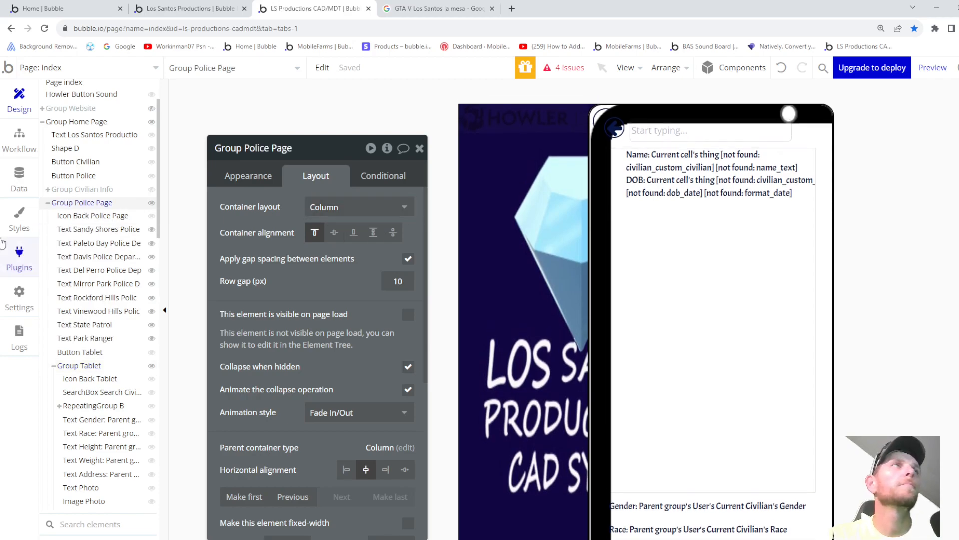
scroll(85, 196, "up", 2)
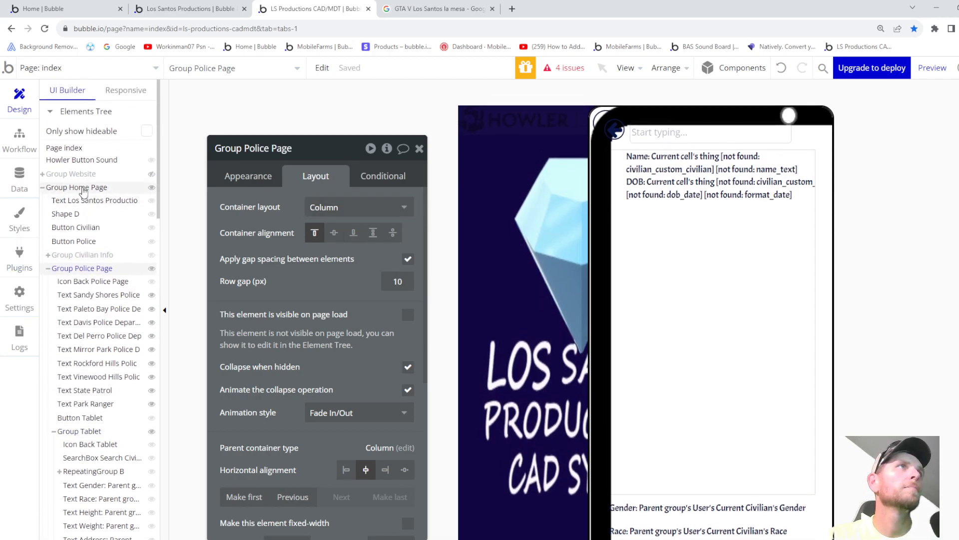
left_click(84, 192)
scroll(338, 291, "down", 2)
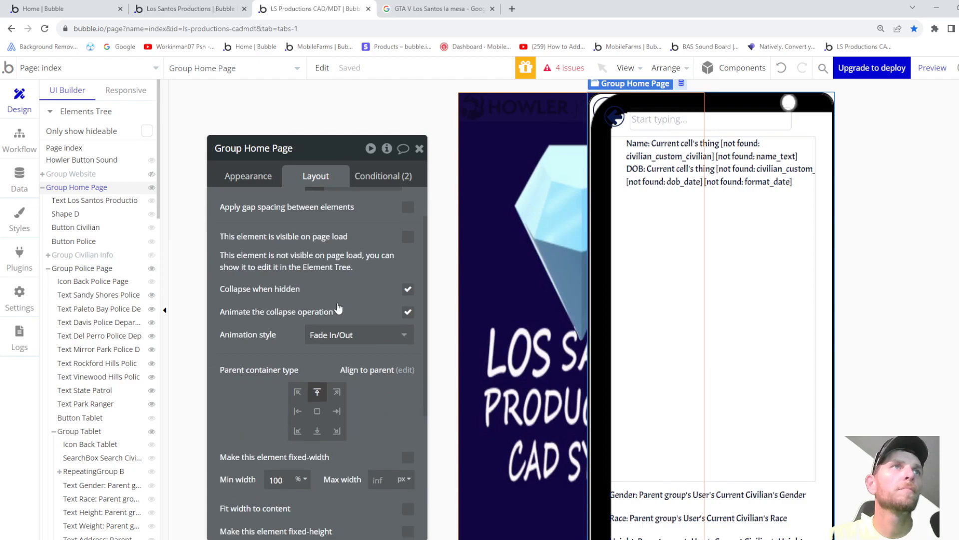
scroll(339, 313, "up", 2)
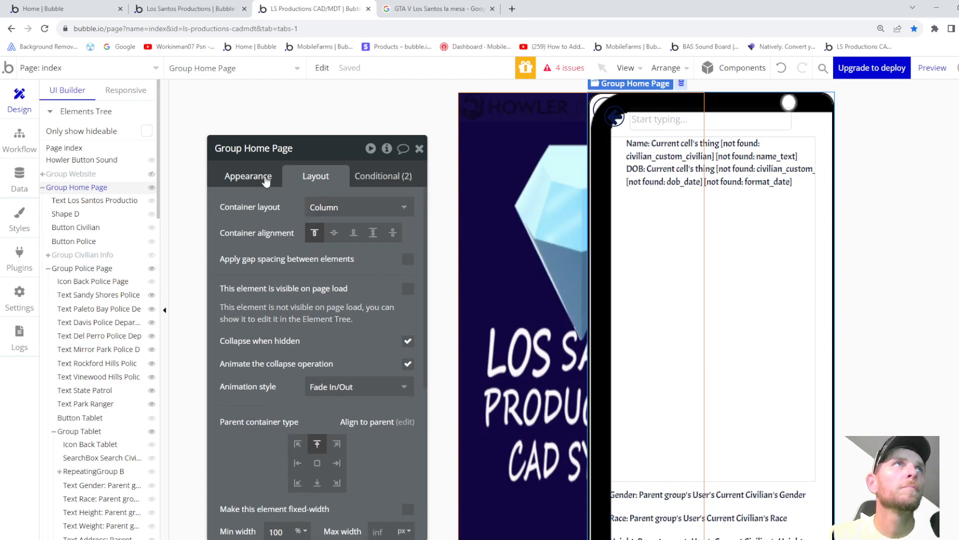
left_click(248, 176)
scroll(325, 299, "down", 4)
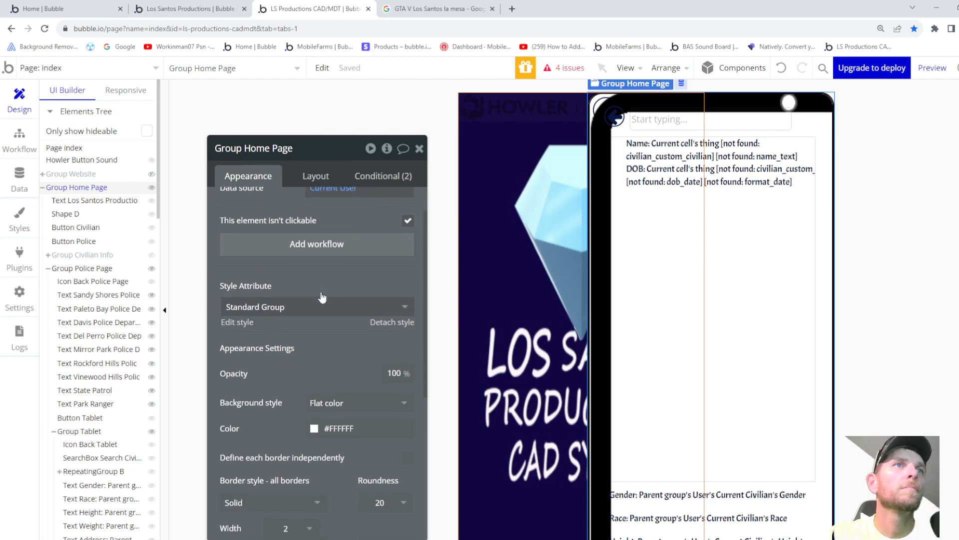
scroll(325, 299, "down", 2)
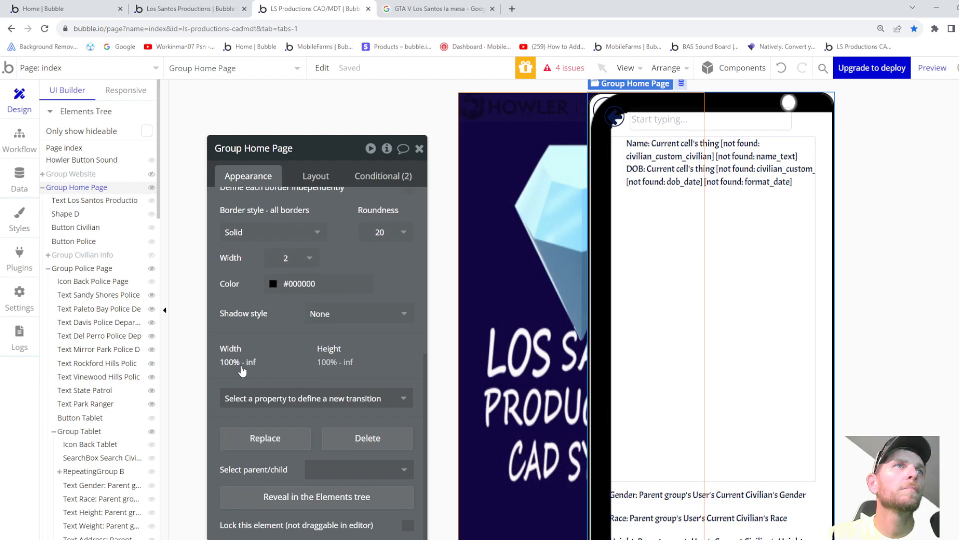
left_click(317, 468)
left_click(320, 503)
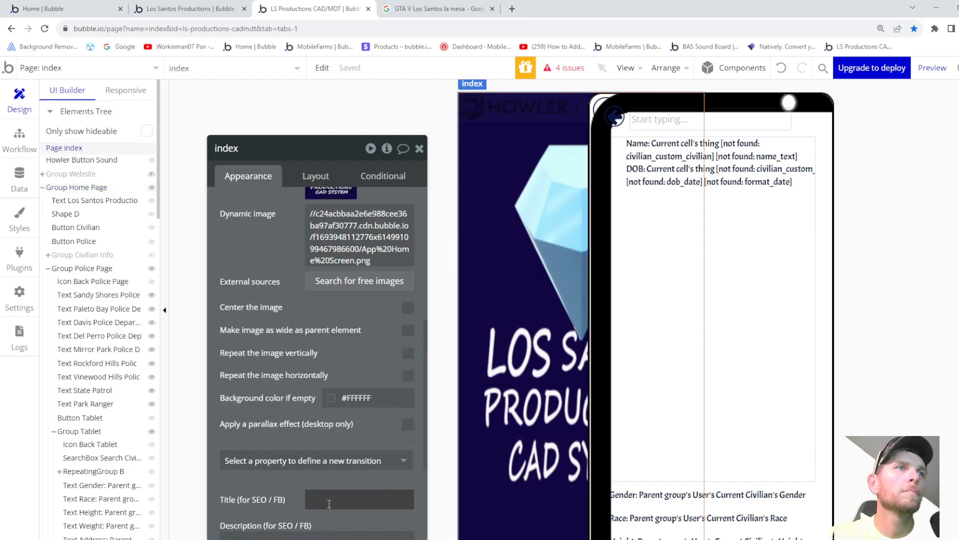
scroll(318, 412, "down", 3)
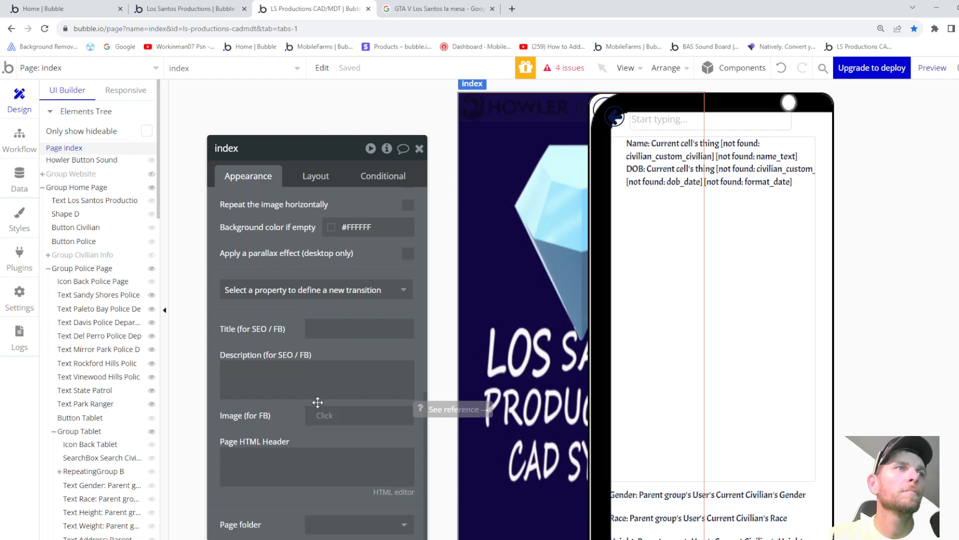
scroll(276, 356, "up", 5)
scroll(276, 356, "up", 2)
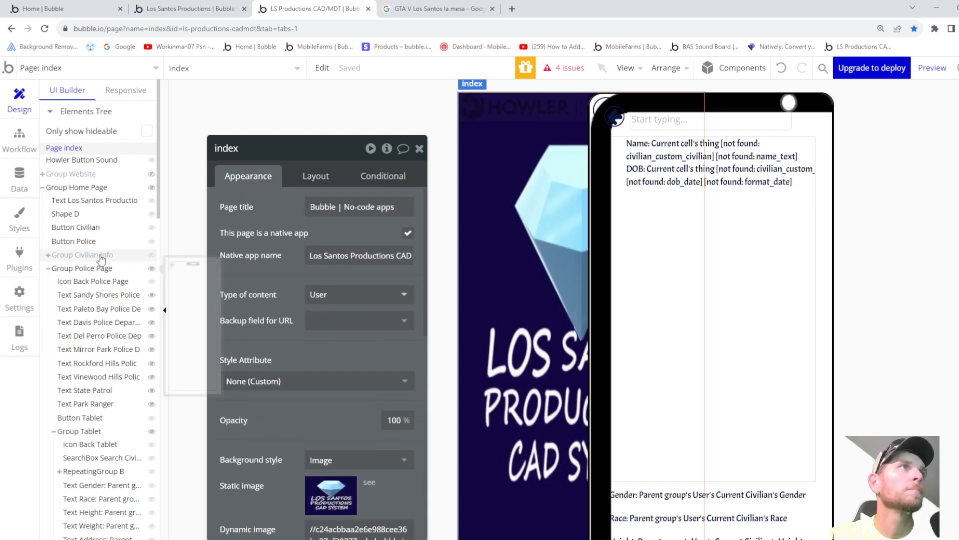
left_click(79, 188)
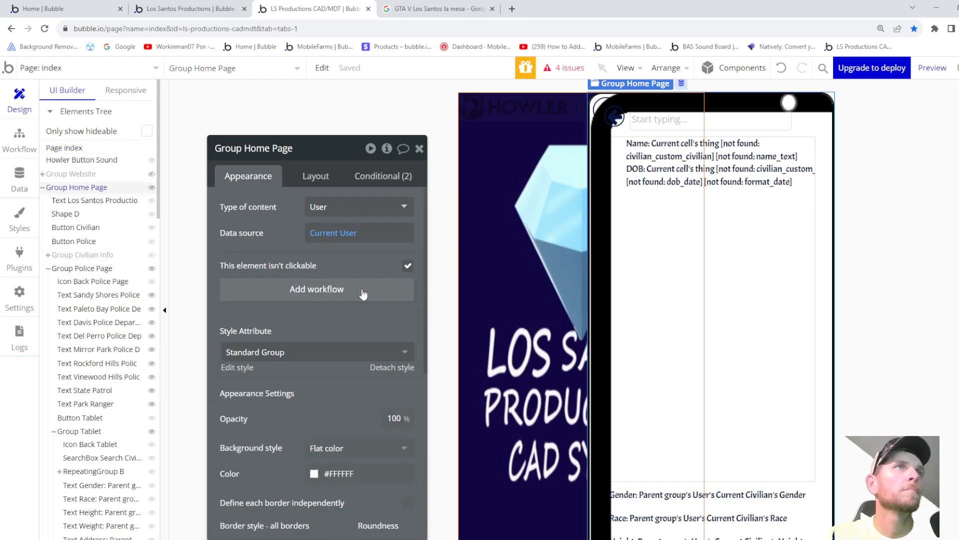
- Switch Group Home Page's container layout to Align to parent, then back to Column
left_click(314, 180)
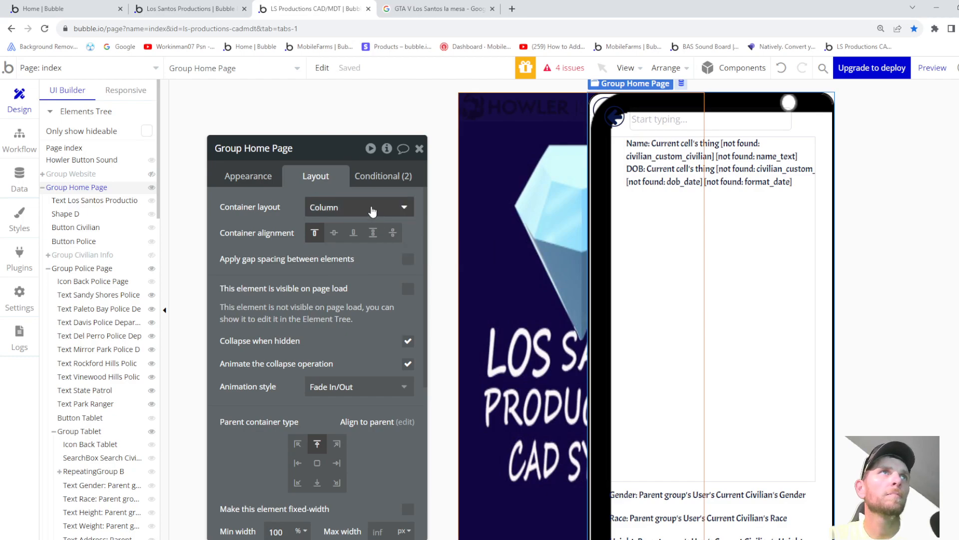
left_click(397, 207)
left_click(348, 267)
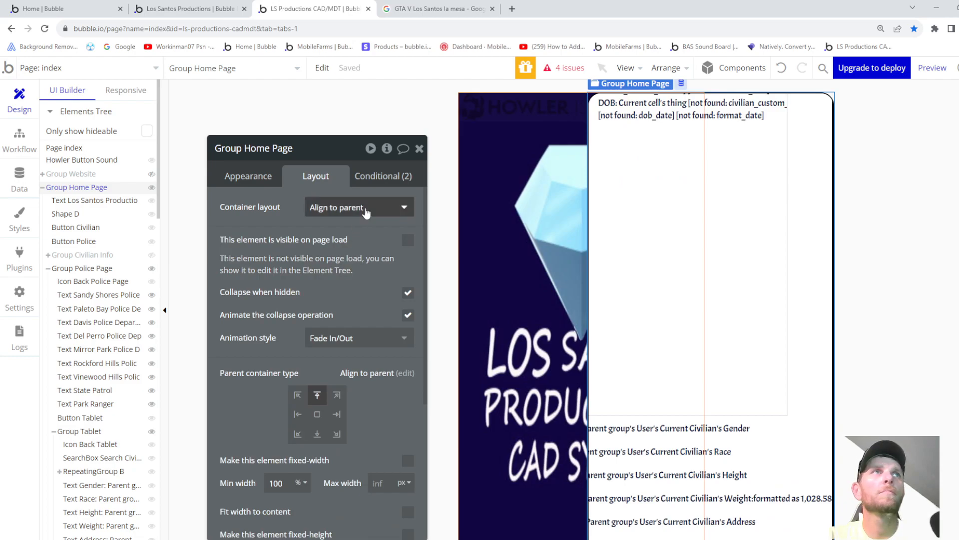
left_click(350, 208)
left_click(334, 304)
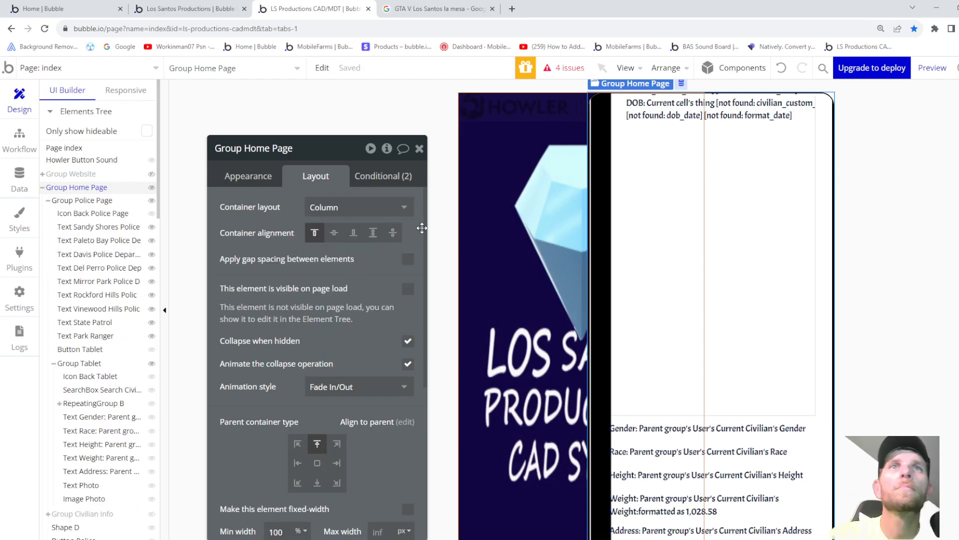
- Drag the Gender through Address texts and the Photo label and image into RepeatingGroup B's cell
scroll(85, 360, "down", 3)
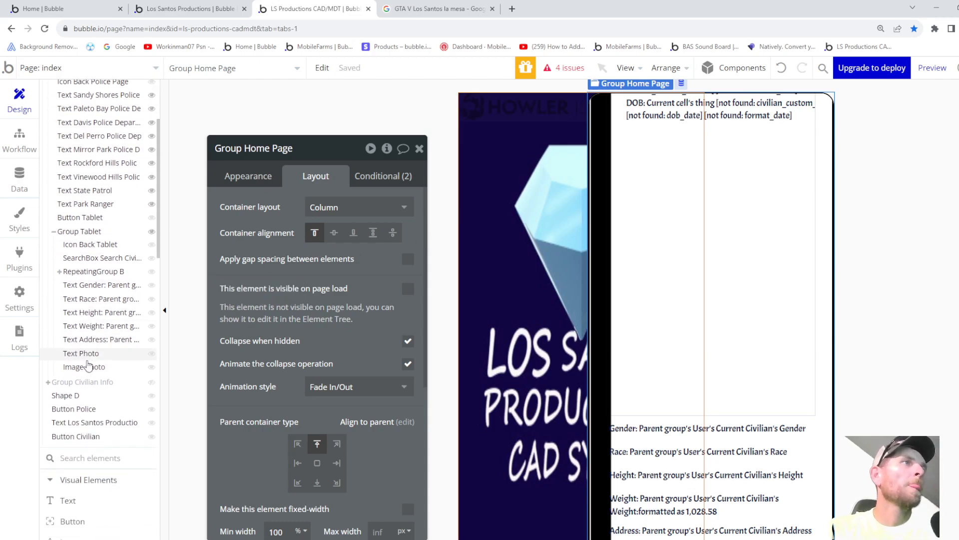
left_click_drag(102, 261, 98, 250)
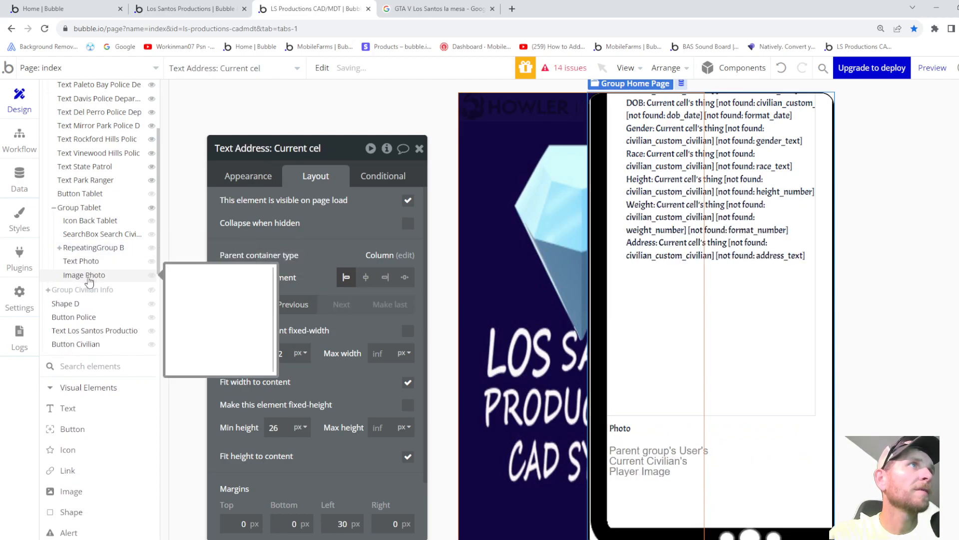
left_click_drag(89, 260, 96, 250)
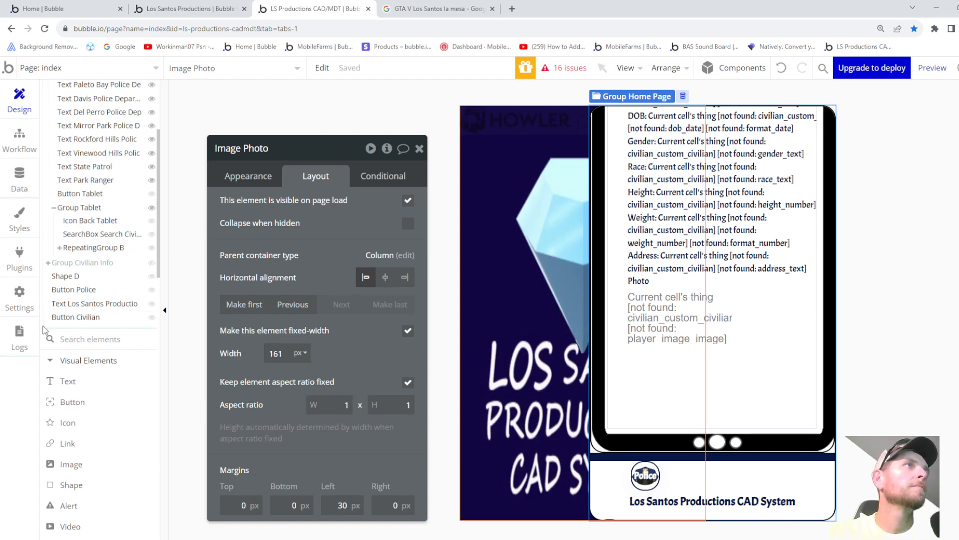
- Check the search box, RepeatingGroup B, Shape D, the Police and Civilian buttons and Civilian Info
left_click(94, 233)
left_click(94, 248)
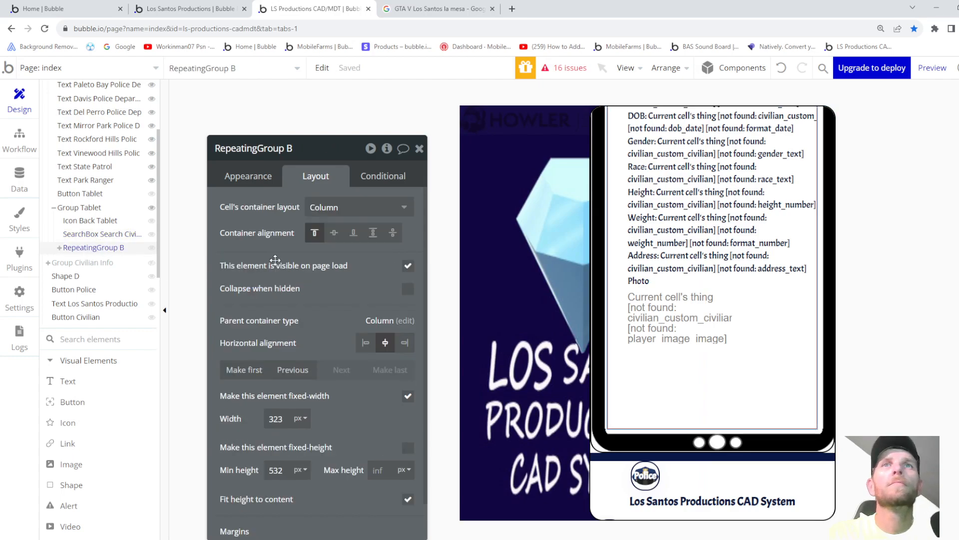
mouse_move(85, 249)
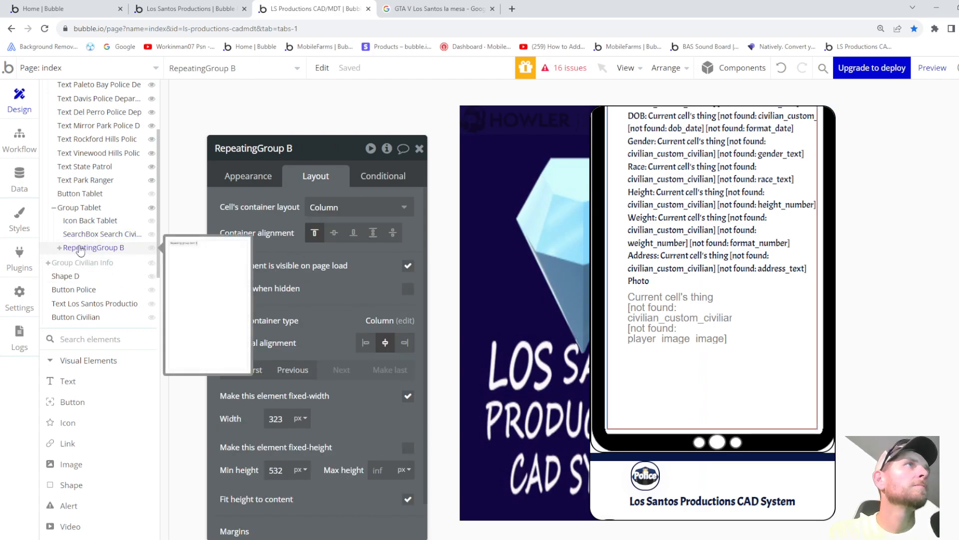
mouse_move(80, 209)
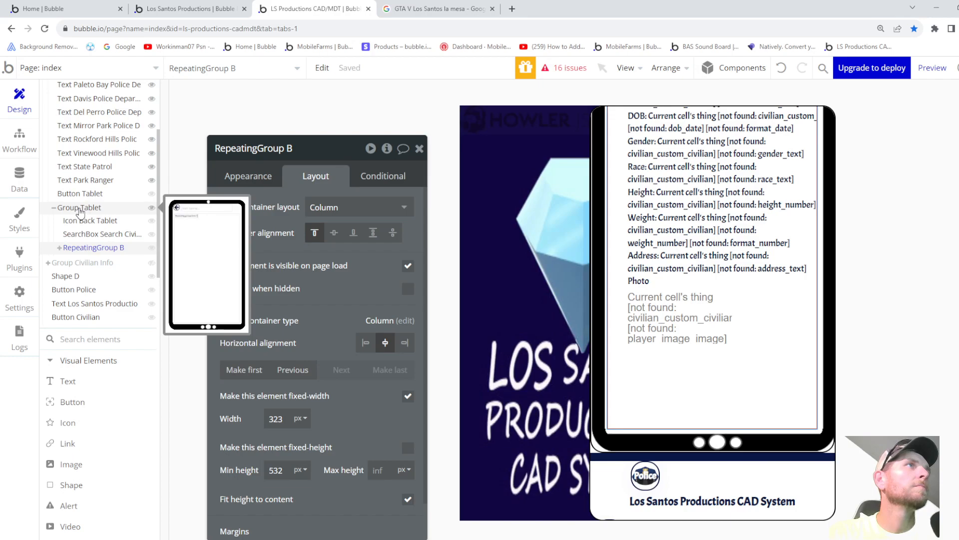
left_click(61, 278)
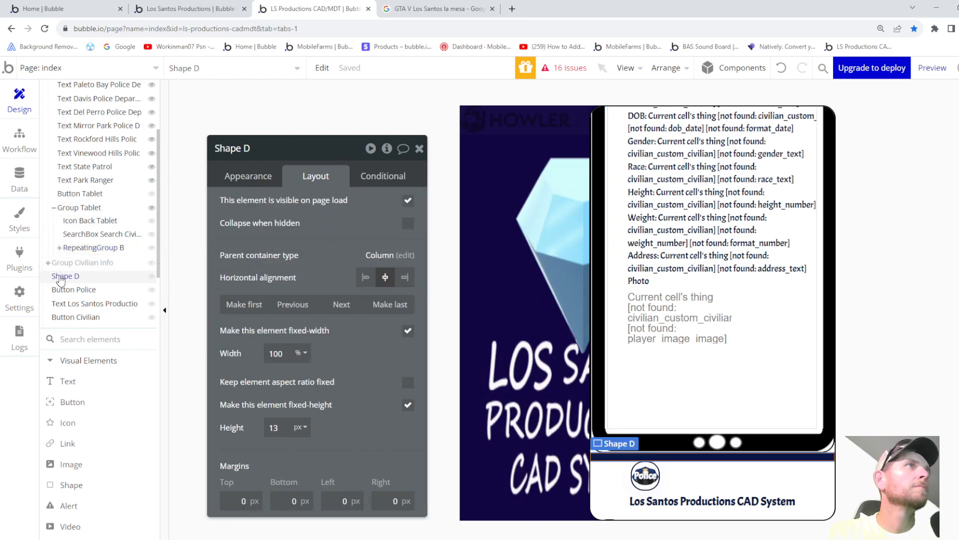
left_click(65, 291)
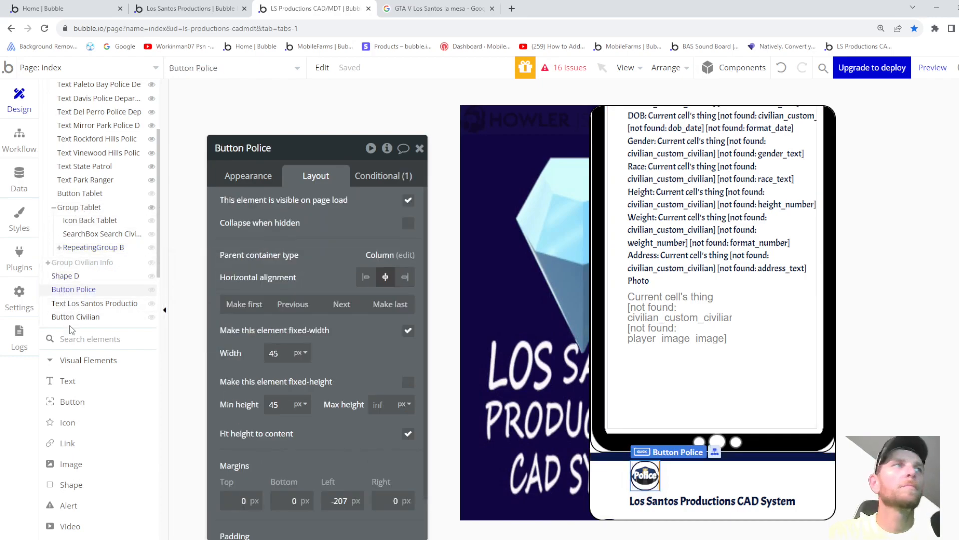
left_click(73, 317)
left_click(73, 267)
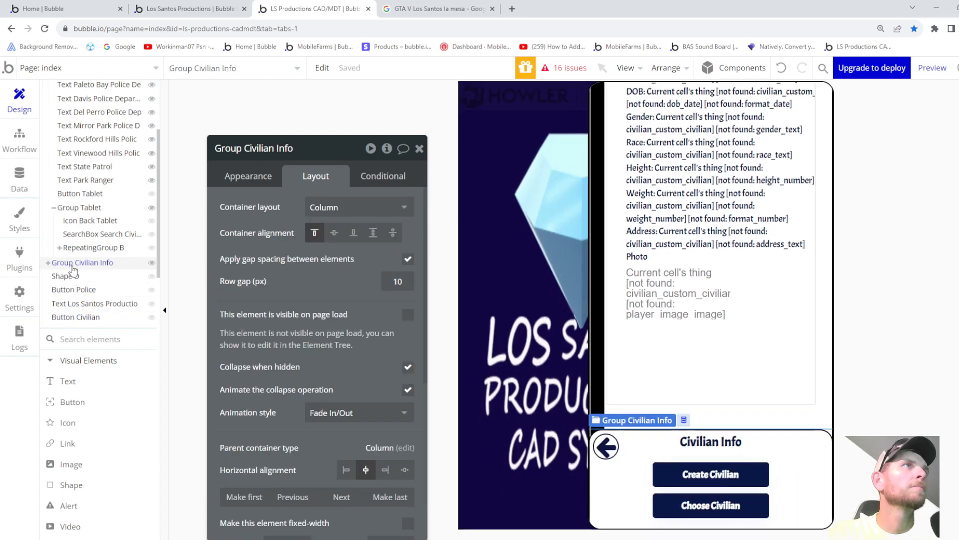
- Collapse Group Tablet and Group Police Page in the Elements Tree
left_click(53, 208)
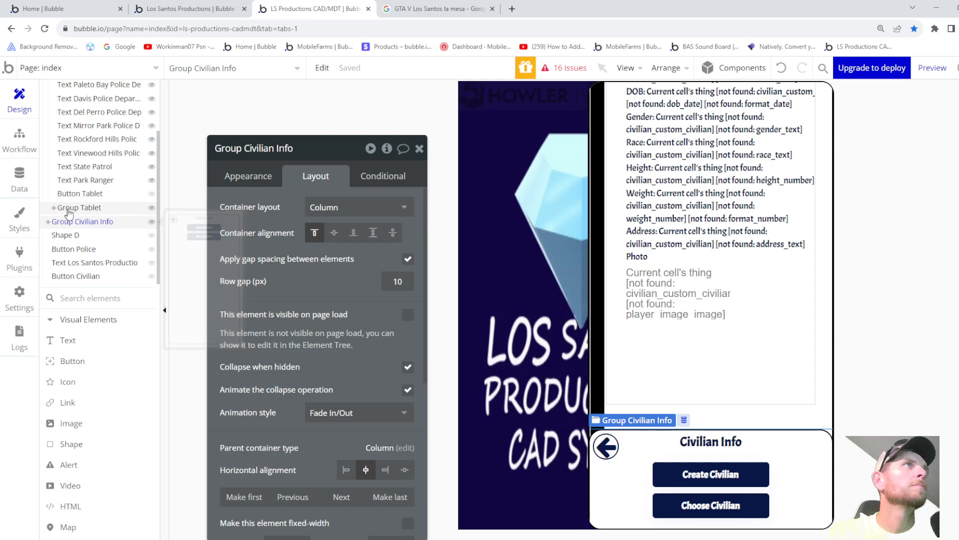
scroll(70, 210, "up", 3)
scroll(79, 203, "down", 1)
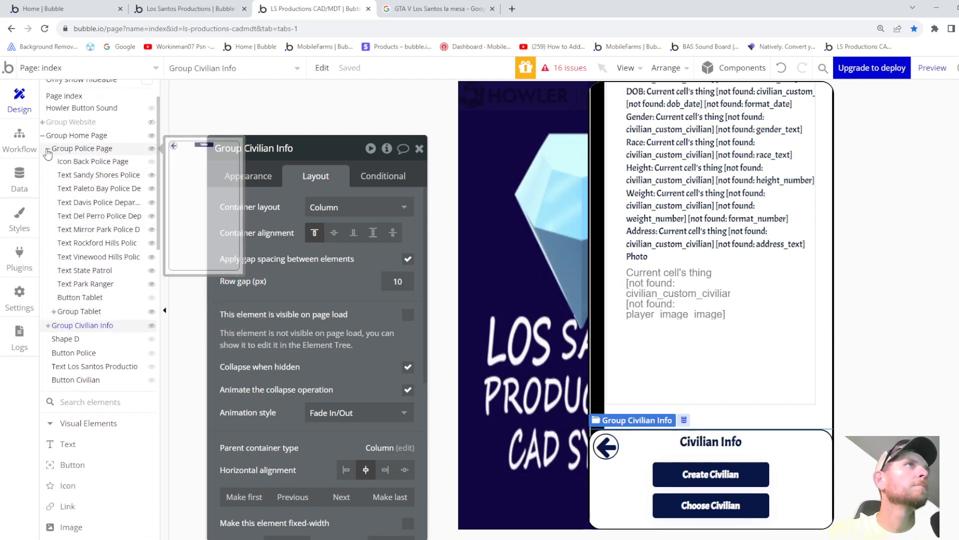
left_click(48, 149)
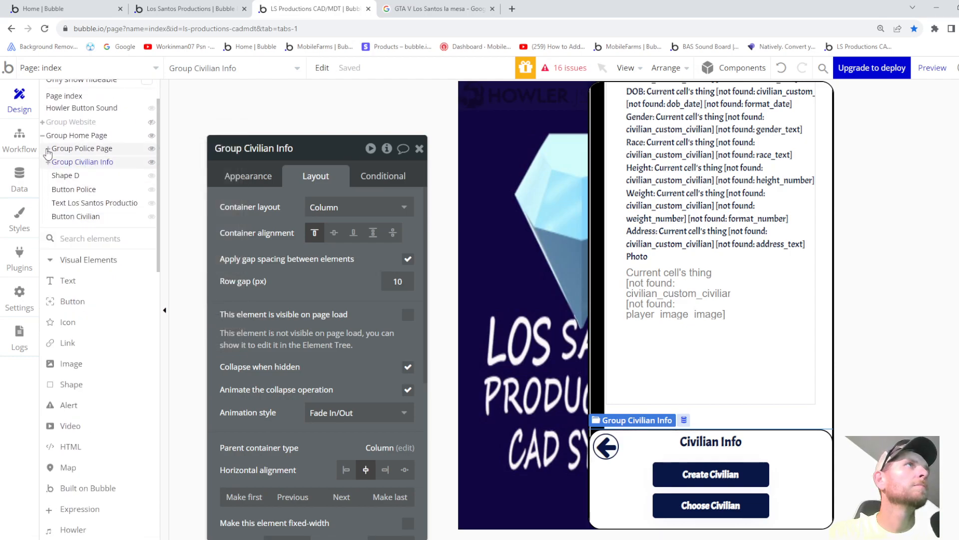
left_click(68, 178)
left_click(70, 218)
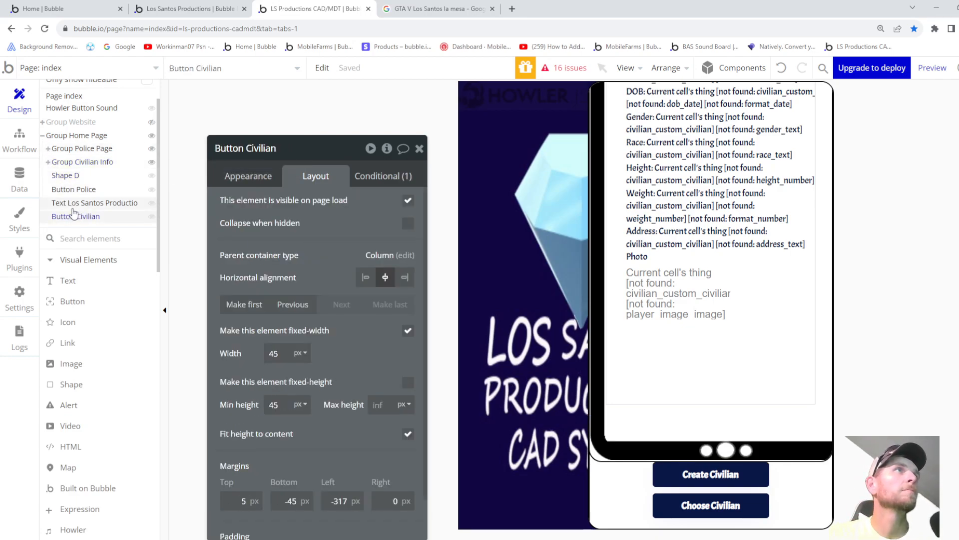
- Move the title text, Shape D and the Civilian button above Group Police Page
left_click(74, 203)
left_click_drag(74, 174, 75, 145)
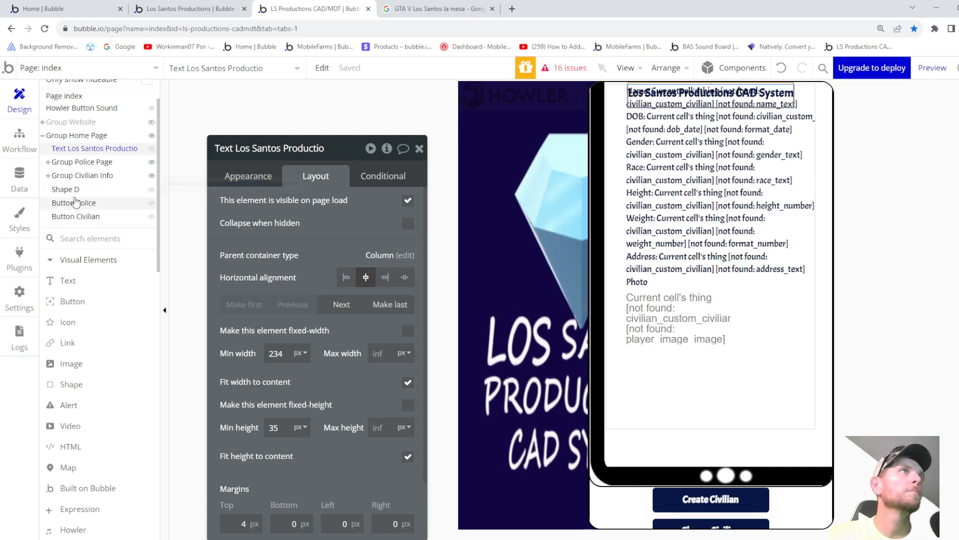
left_click_drag(75, 190, 77, 163)
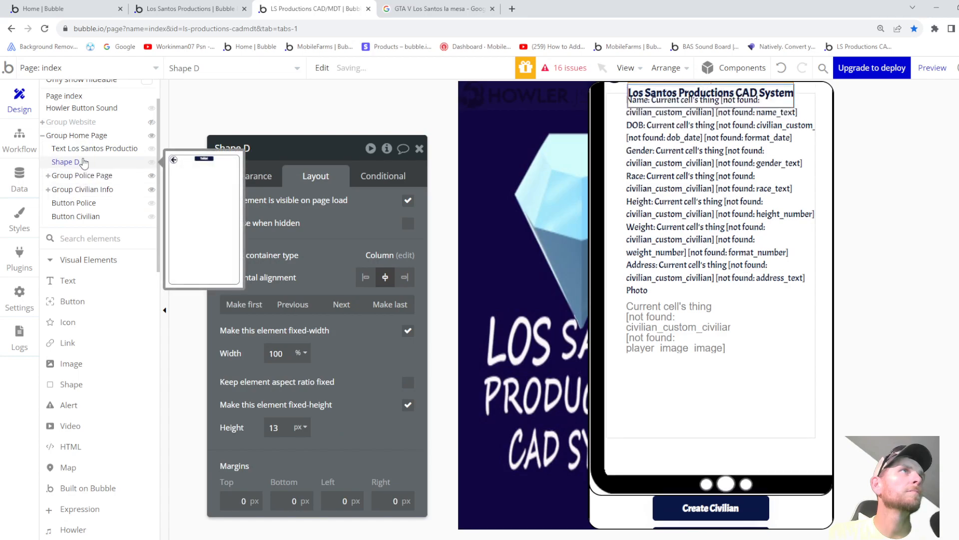
left_click(70, 203)
left_click_drag(73, 221, 82, 183)
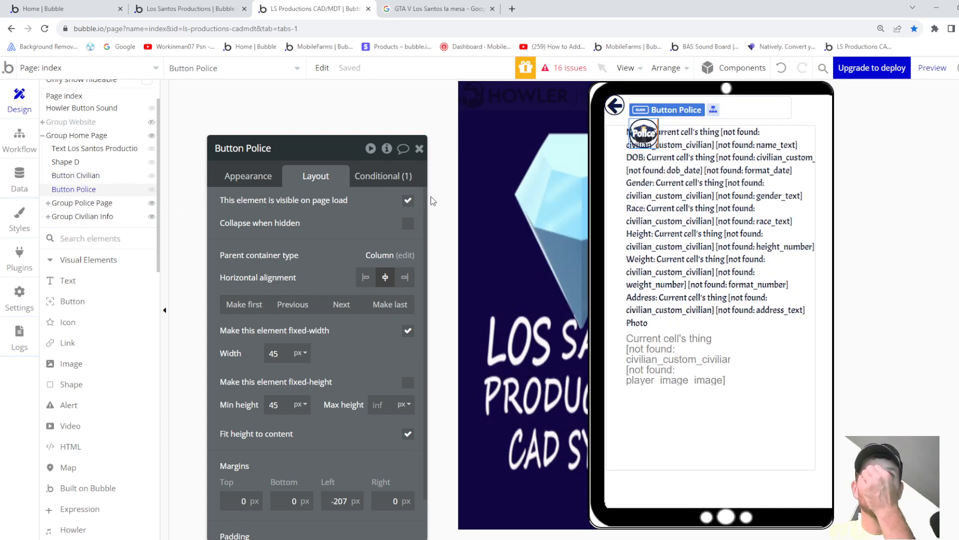
- Move Group Civilian Info above Group Police Page and check the Police Page on the canvas
left_click(102, 203)
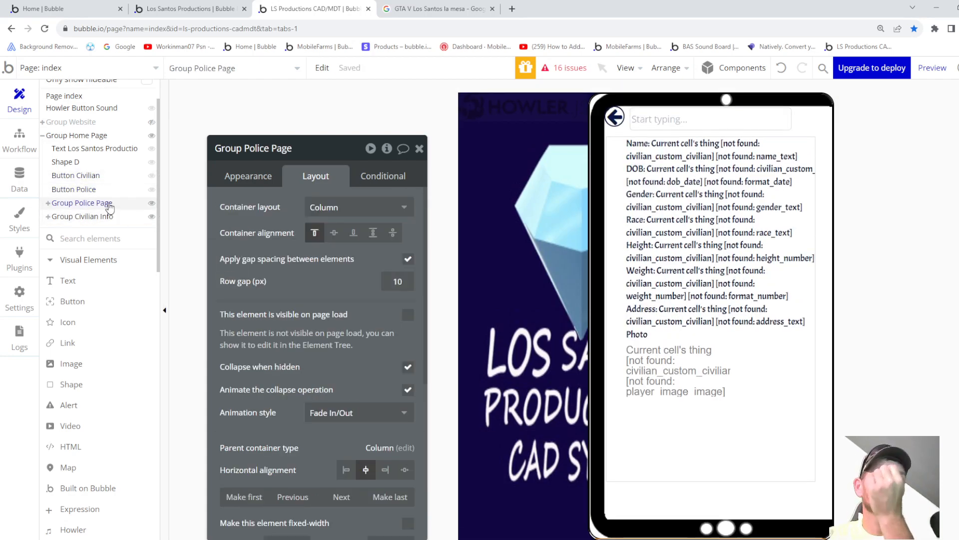
left_click(106, 217)
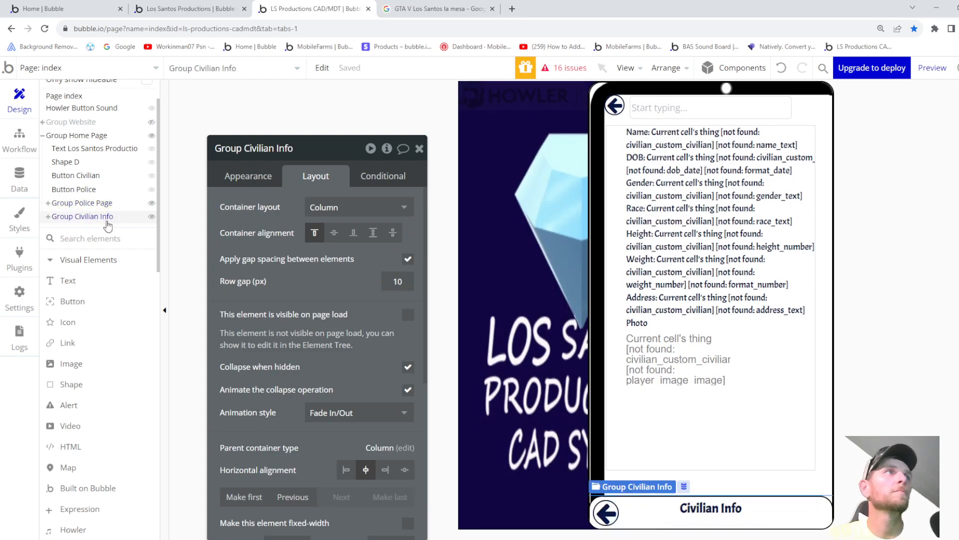
left_click(151, 219)
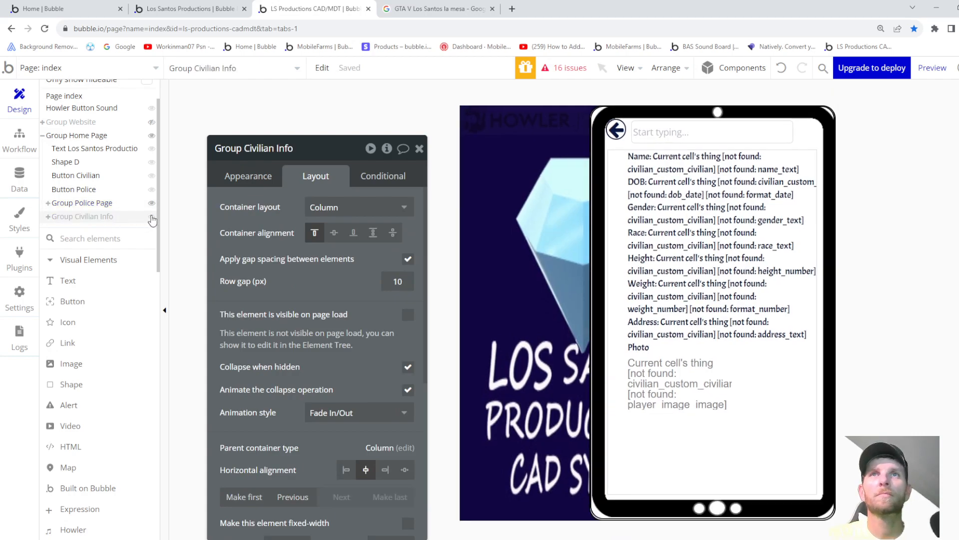
left_click(151, 219)
scroll(649, 310, "down", 1)
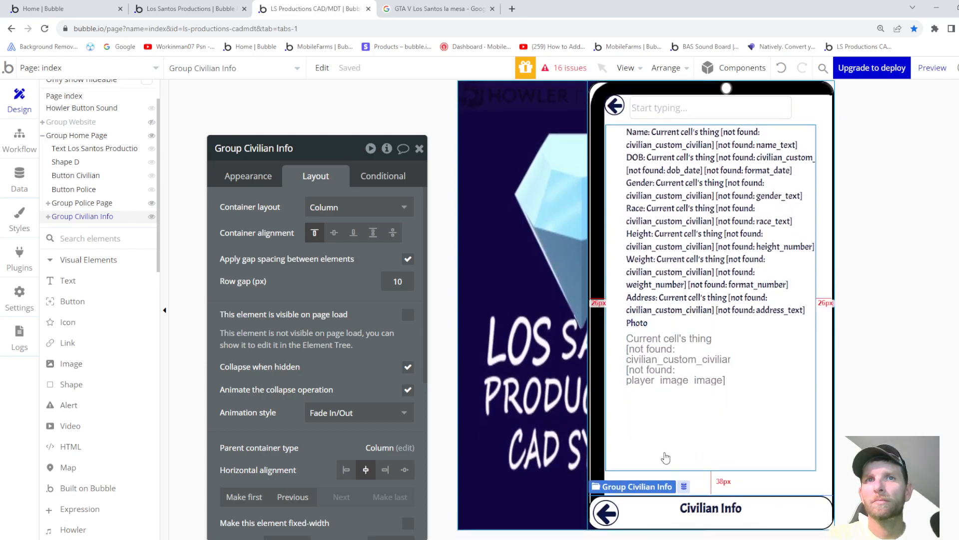
mouse_move(104, 218)
left_click_drag(102, 219, 103, 202)
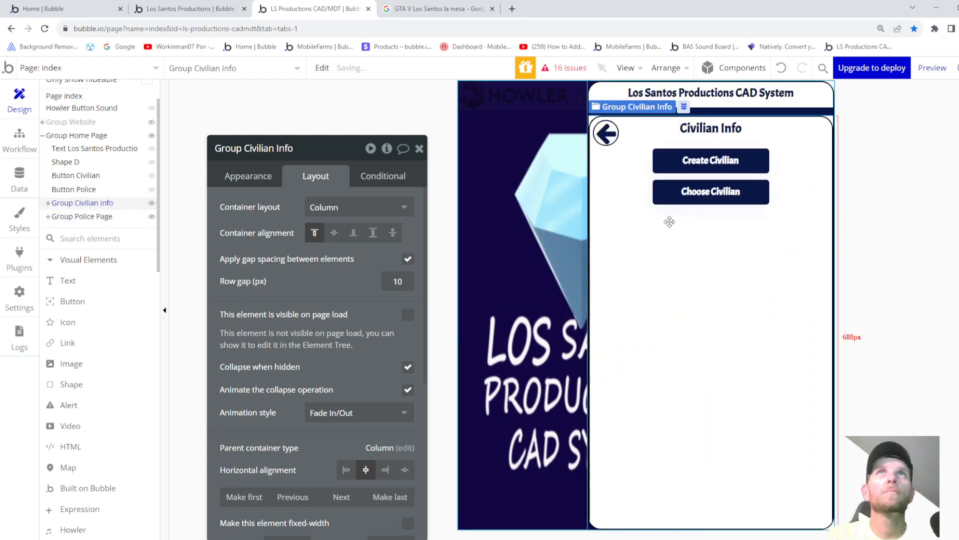
left_click(114, 216)
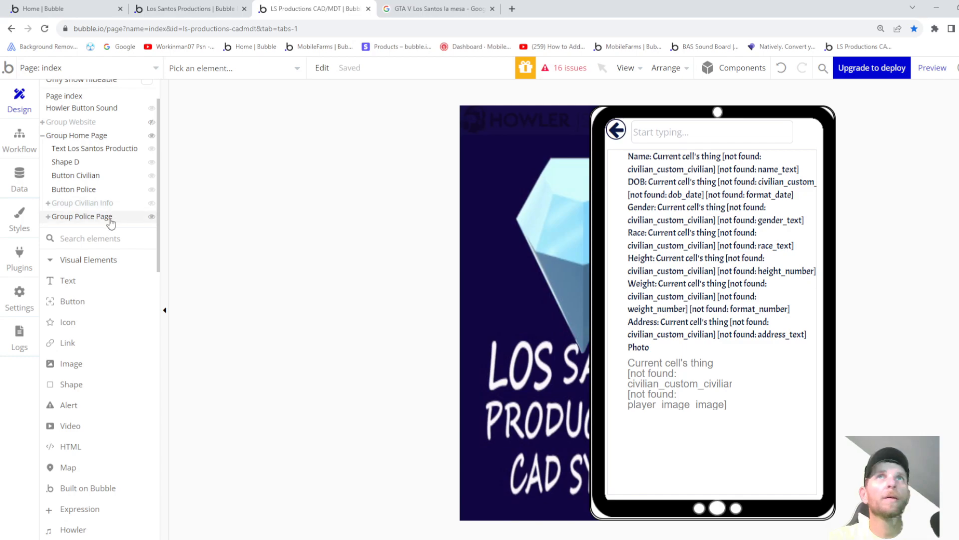
key("Escape")
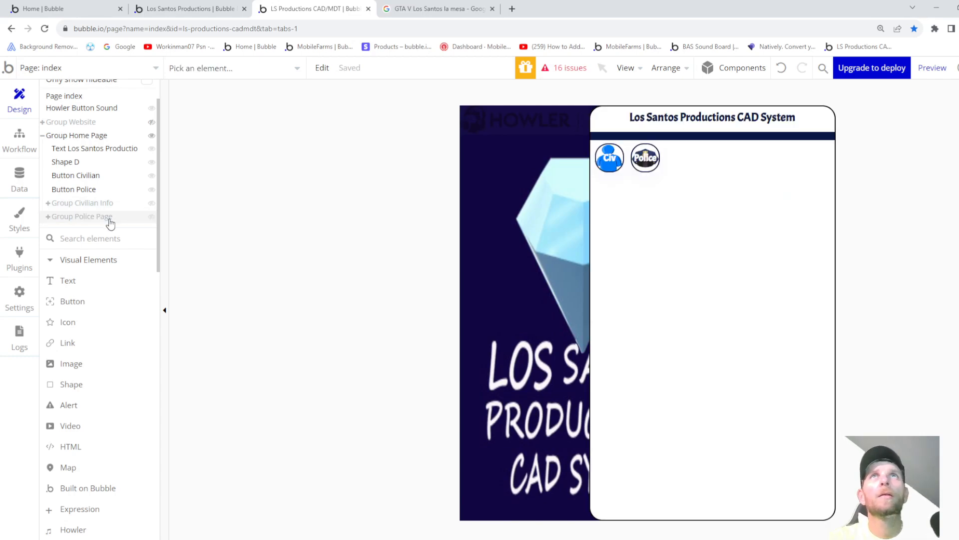
left_click(109, 218)
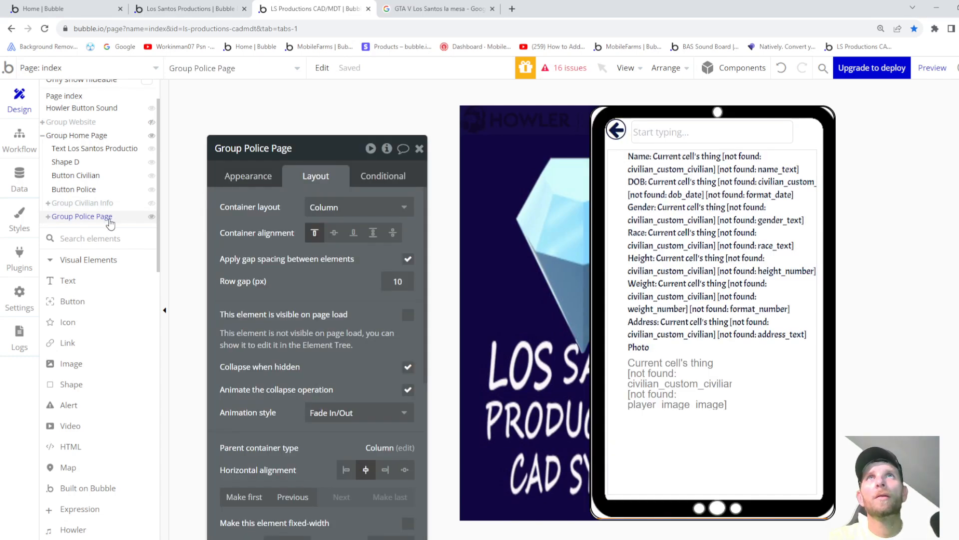
key("Escape")
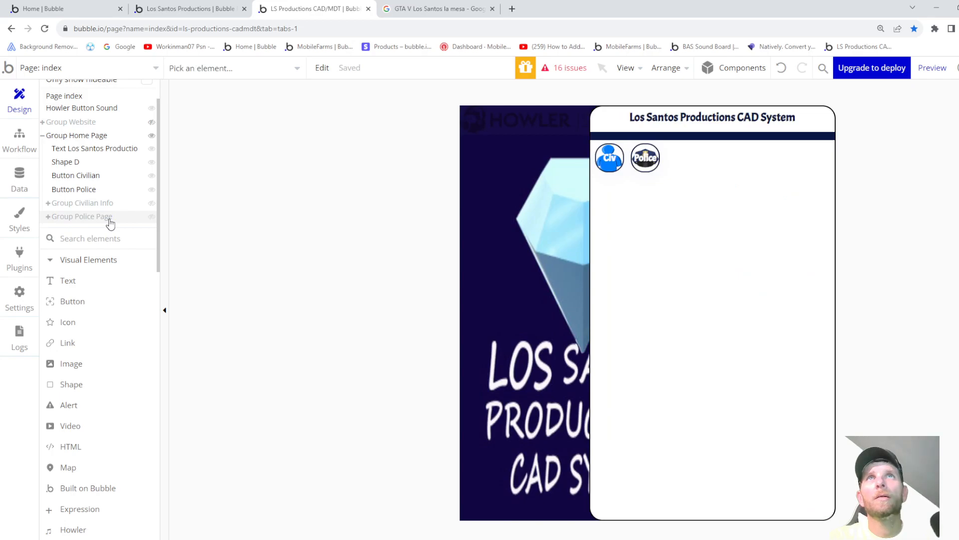
left_click(110, 219)
- Set Group Civilian Info's top margin to -100 px
key("Escape")
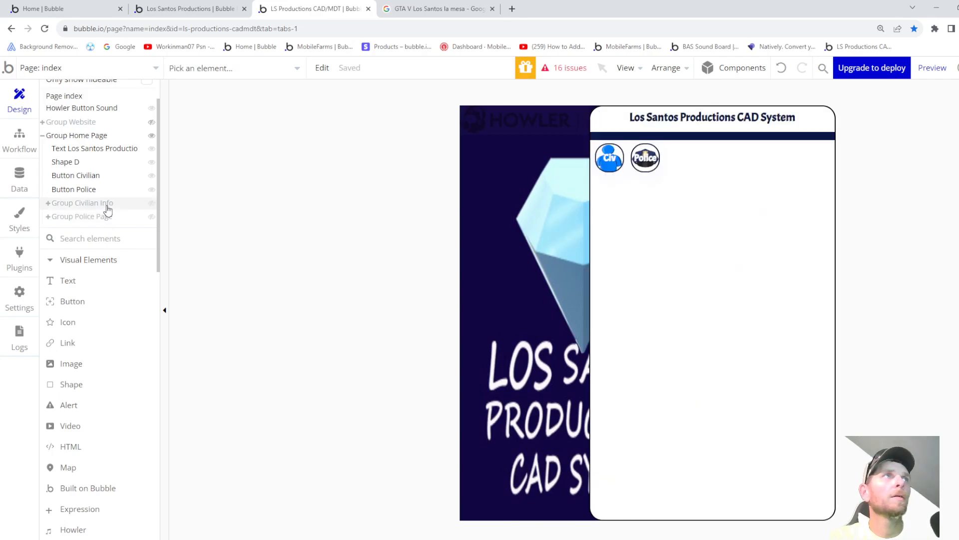
left_click(107, 205)
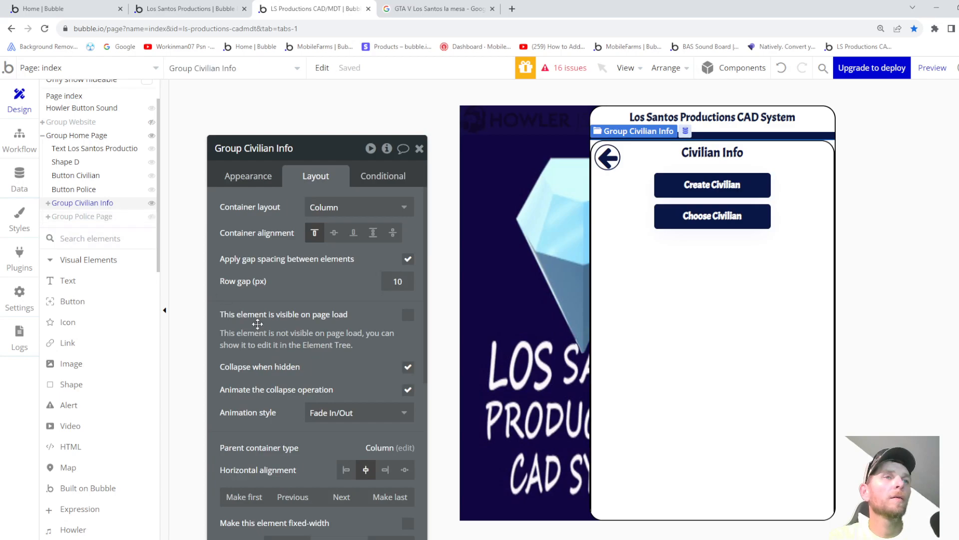
scroll(250, 349, "down", 5)
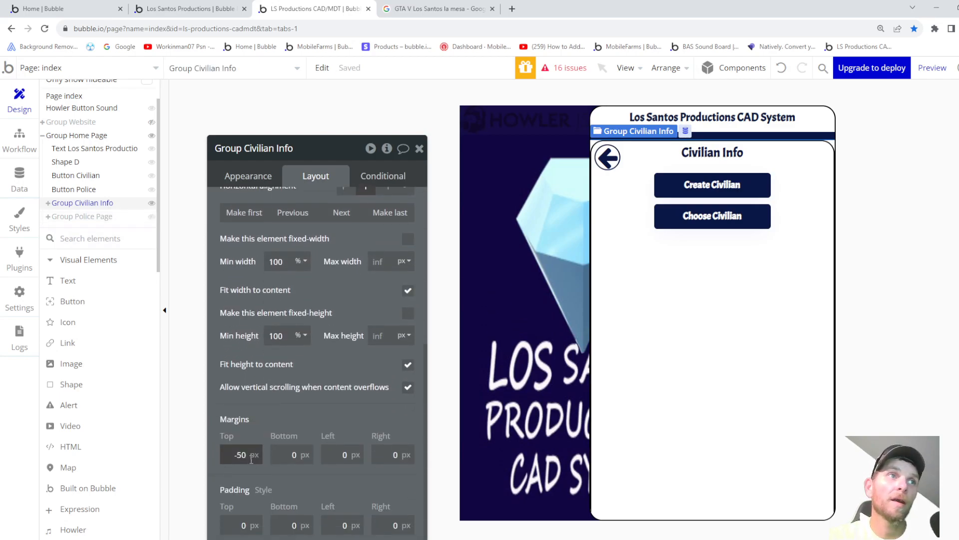
key("Down")
key("Down")
key("Down")
key("Down")
key("Down")
key("Down")
key("Down")
key("Down")
key("Down")
key("Down")
key("Down")
key("Down")
key("Down")
key("Down")
key("Down")
key("Down")
key("Down")
key("Down")
key("Down")
key("Down")
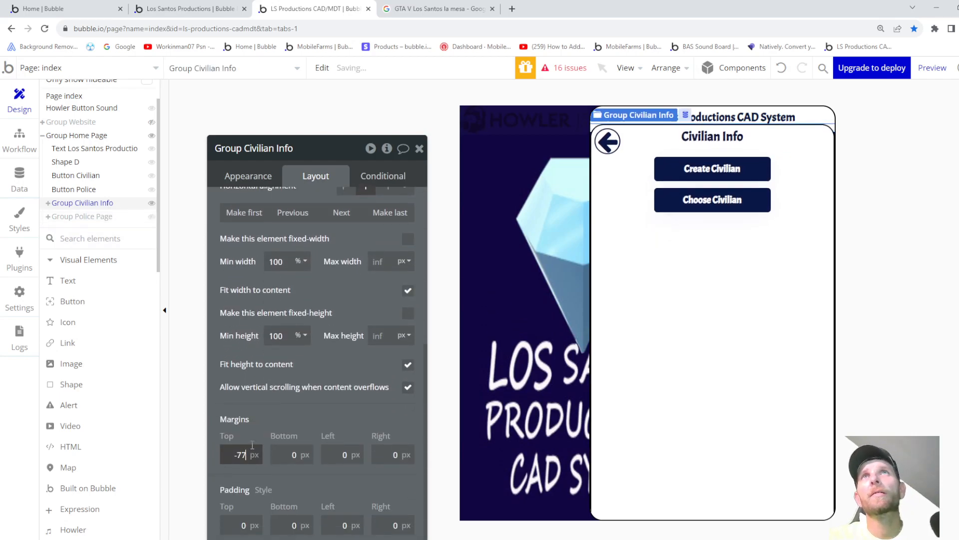
key("Down")
key("Down")
key("Down")
key("Down")
key("Down")
key("Down")
key("Down")
key("Down")
key("Down")
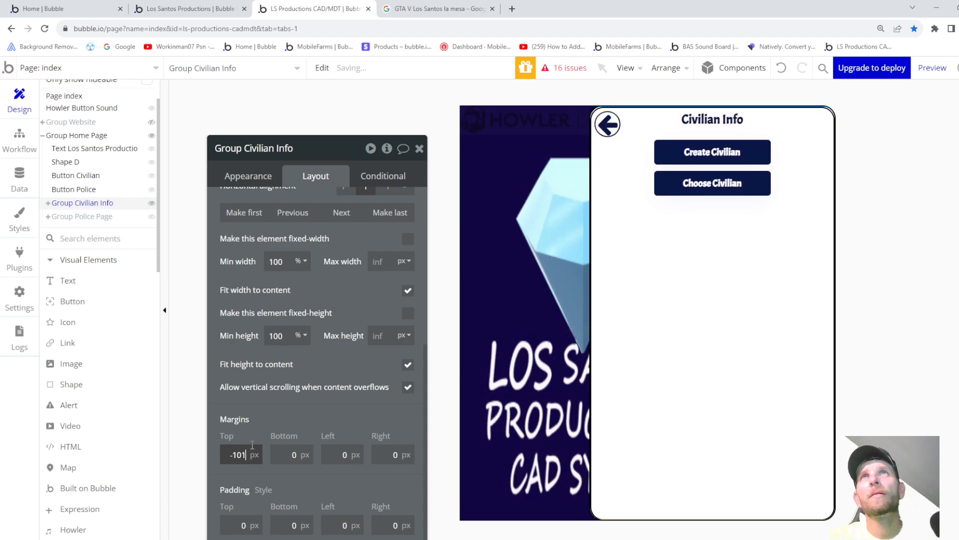
key("Down")
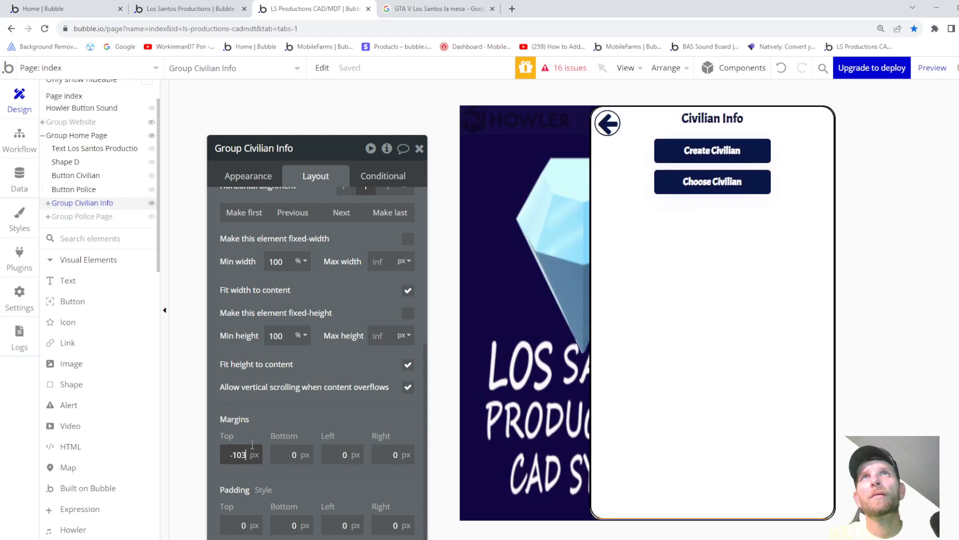
key("Up")
key("Up")
key("Up")
key("Up")
key("Up")
key("Up")
key("Up")
key("Up")
key("Up")
key("Up")
key("Up")
key("Up")
key("Up")
key("Up")
key("Up")
key("Up")
key("Up")
key("Up")
key("Up")
key("Up")
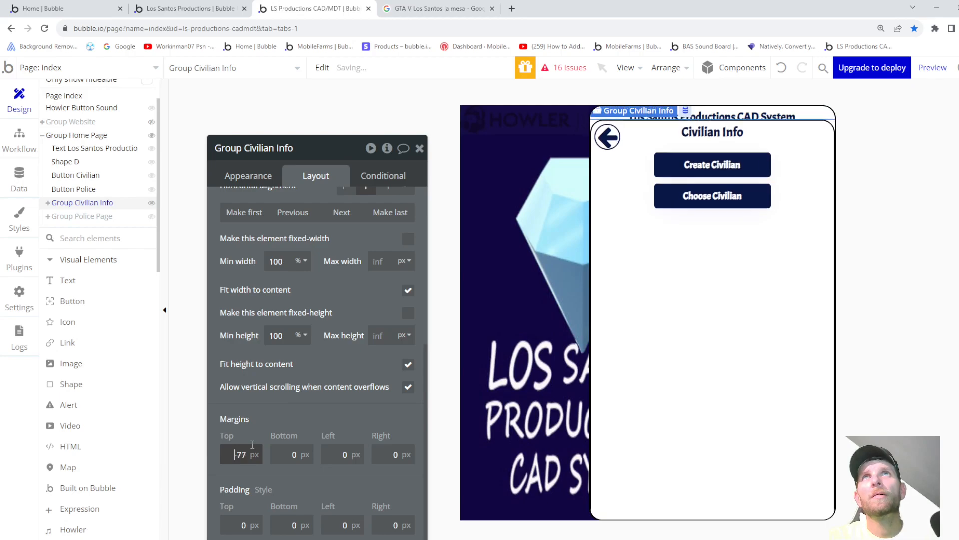
key("Down")
key("Down")
key("Down")
key("Down")
key("Down")
key("Down")
key("Down")
key("Down")
key("Down")
key("Down")
key("Down")
key("Down")
key("Down")
key("Down")
key("Down")
key("Down")
key("Down")
key("Down")
key("Down")
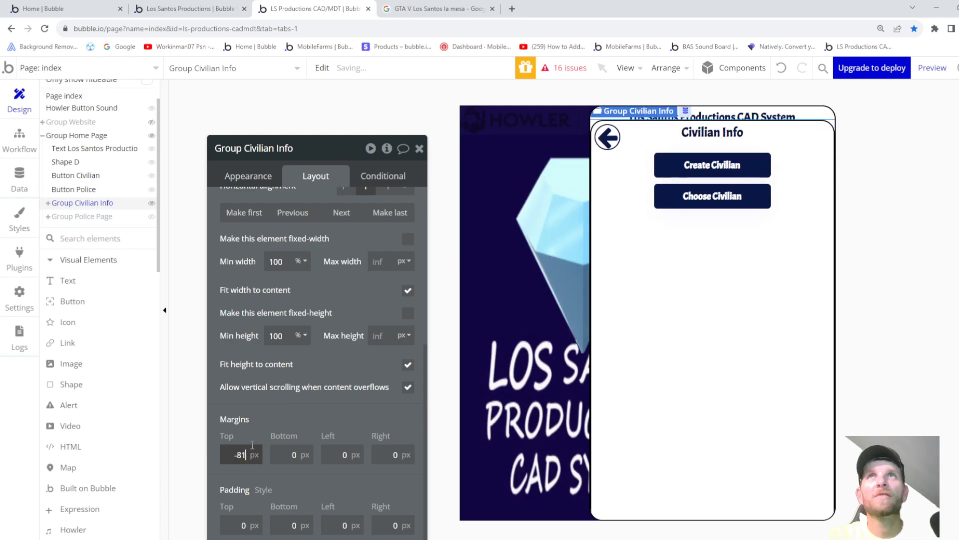
key("Down")
key("Down")
key("Down")
key("Down")
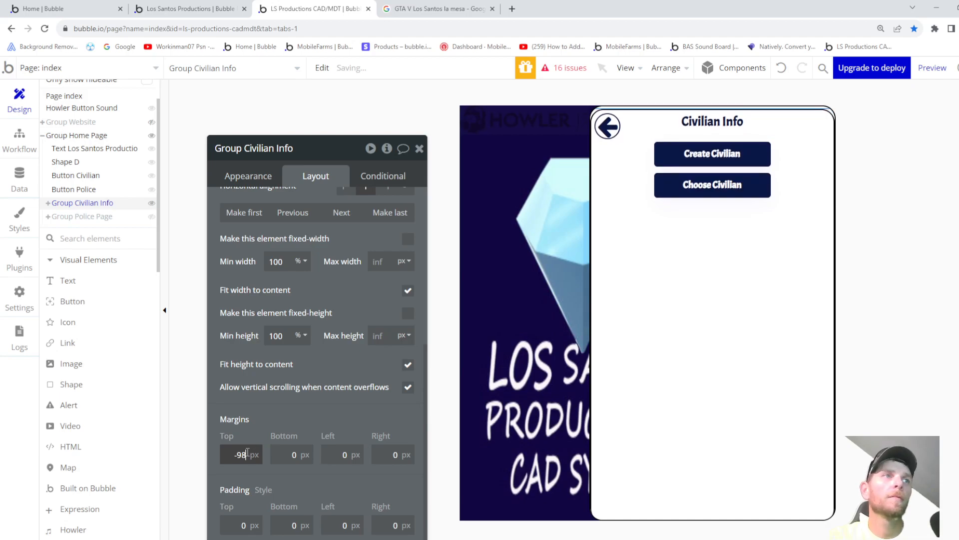
- Hide Group Civilian Info and change Group Police Page's top margin from -103 to -100
left_click(83, 222)
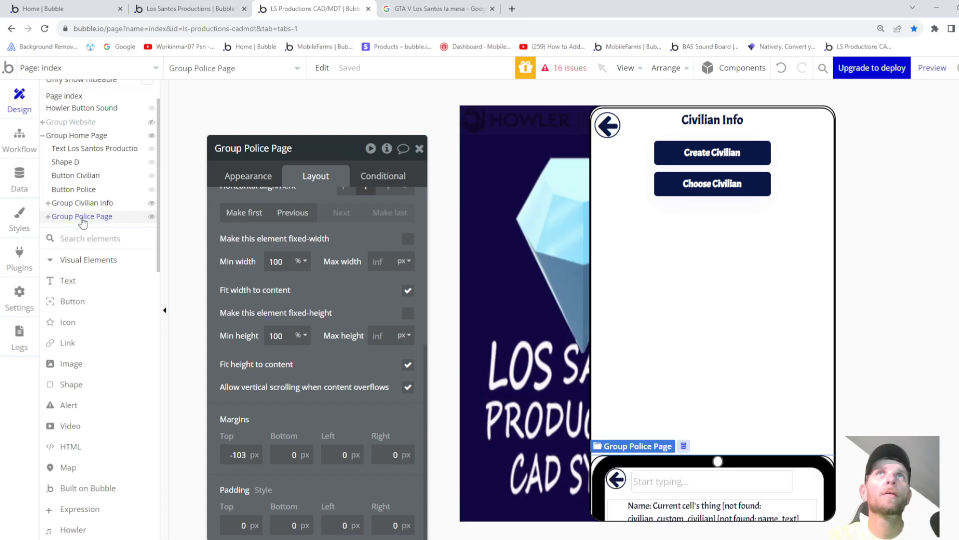
left_click(83, 210)
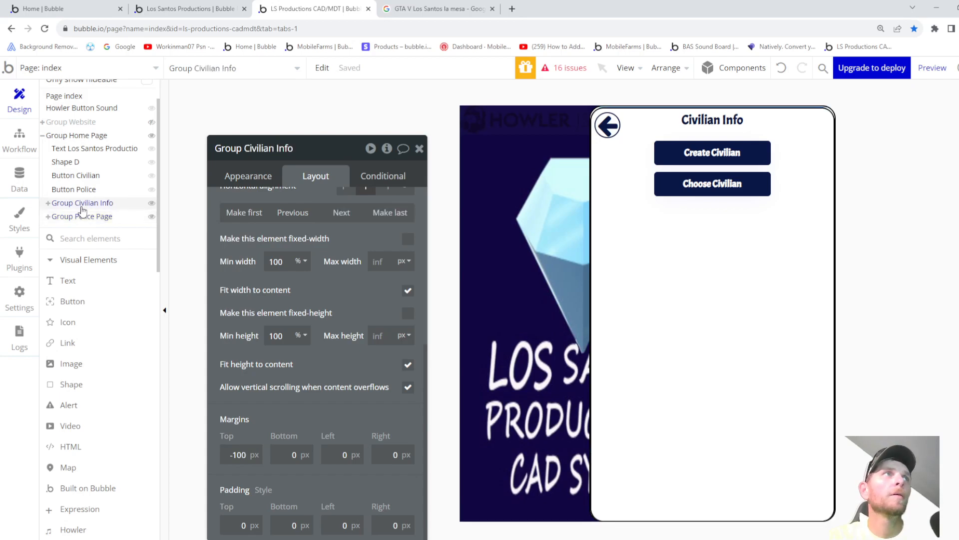
left_click(128, 207)
left_click(83, 216)
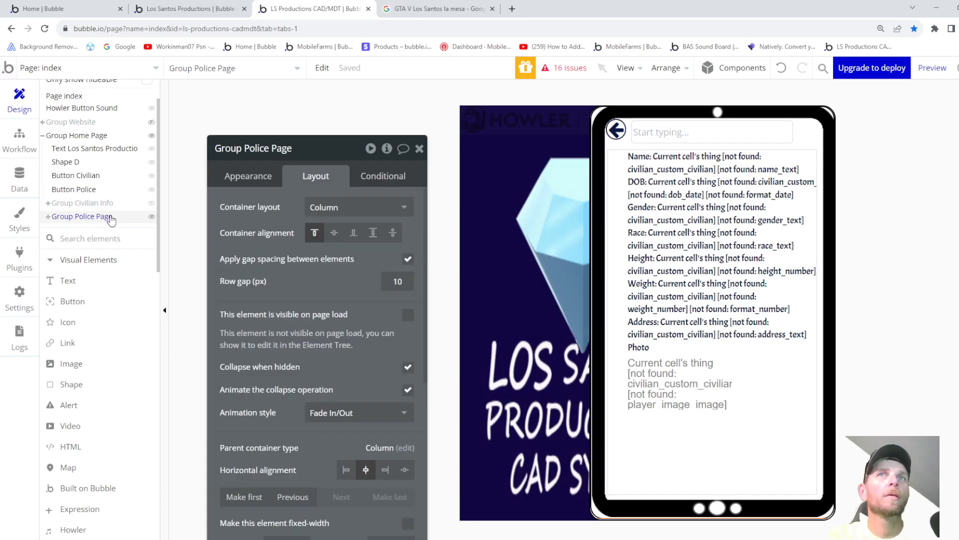
scroll(260, 431, "down", 5)
left_click(249, 455)
key("BackSpace")
type("00")
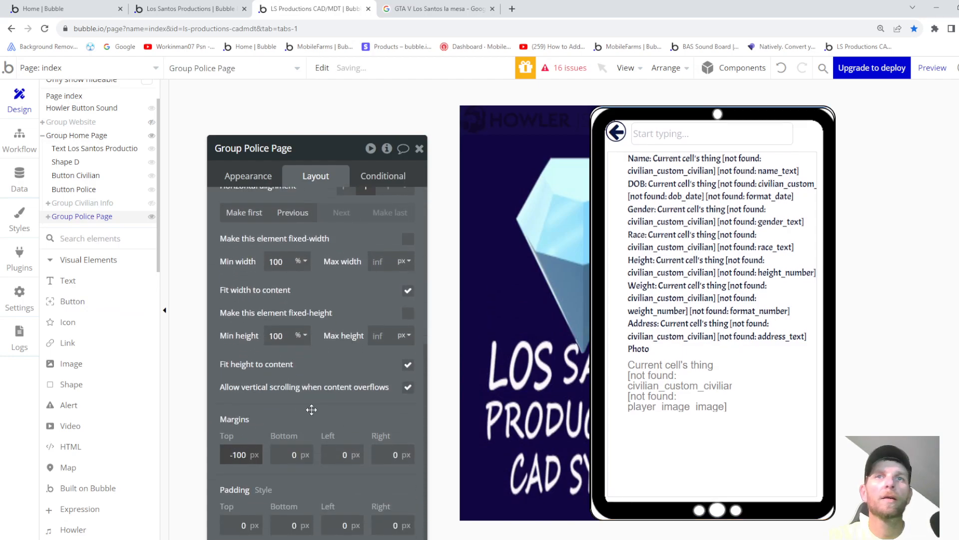
scroll(237, 286, "up", 6)
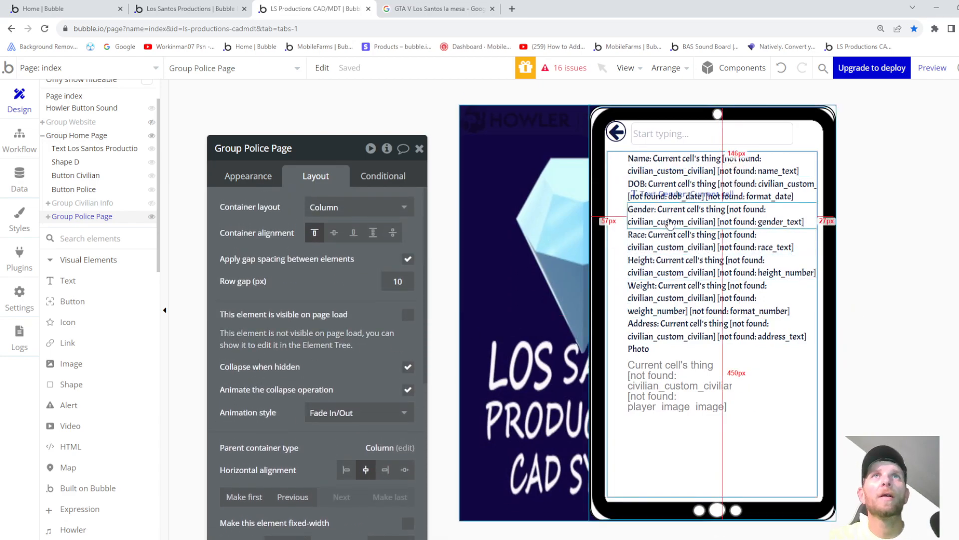
- Set RepeatingGroup B's width to 90%
left_click(620, 201)
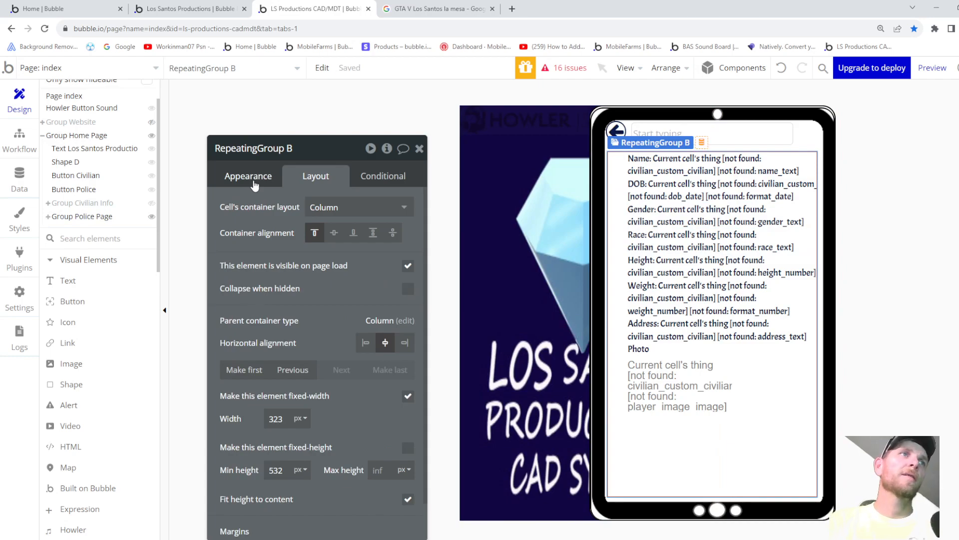
left_click(289, 420)
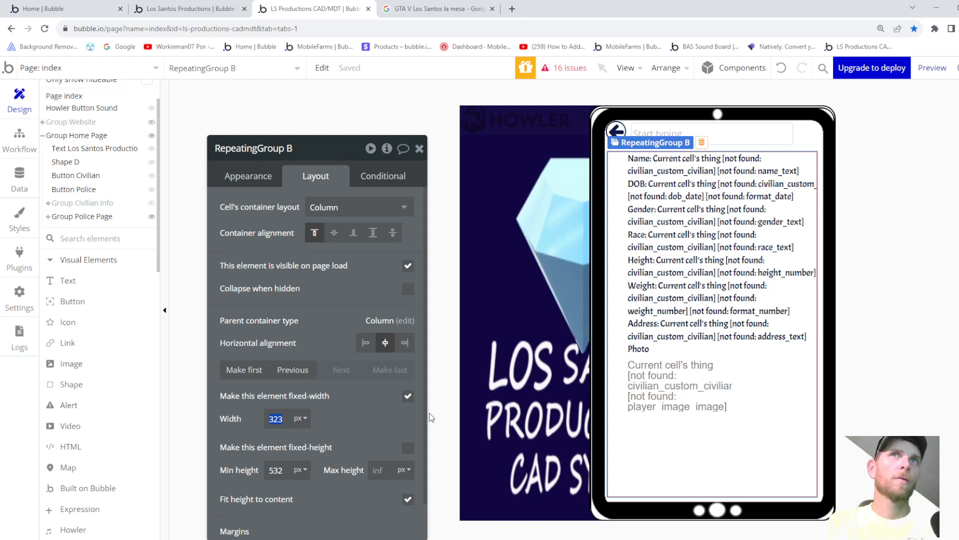
type("92")
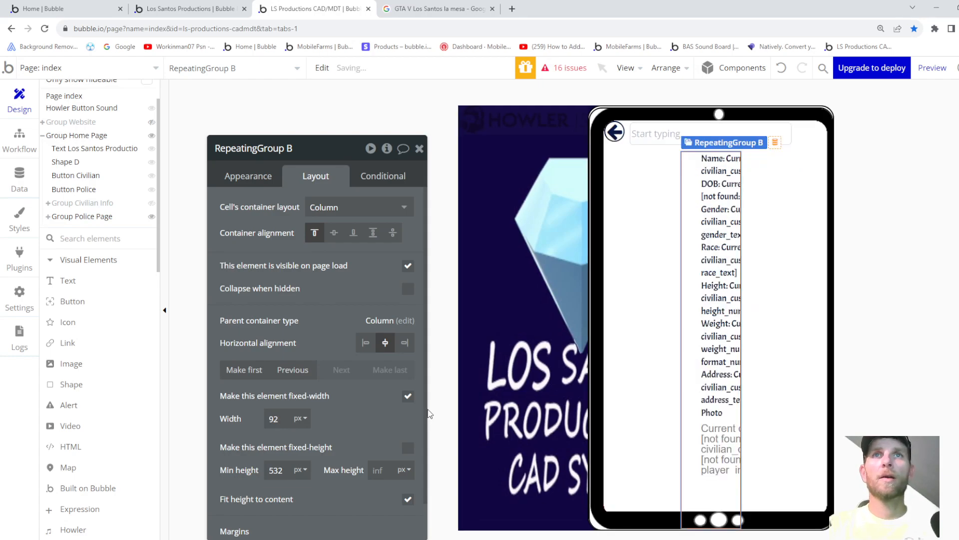
left_click(290, 422)
left_click(306, 424)
left_click(306, 452)
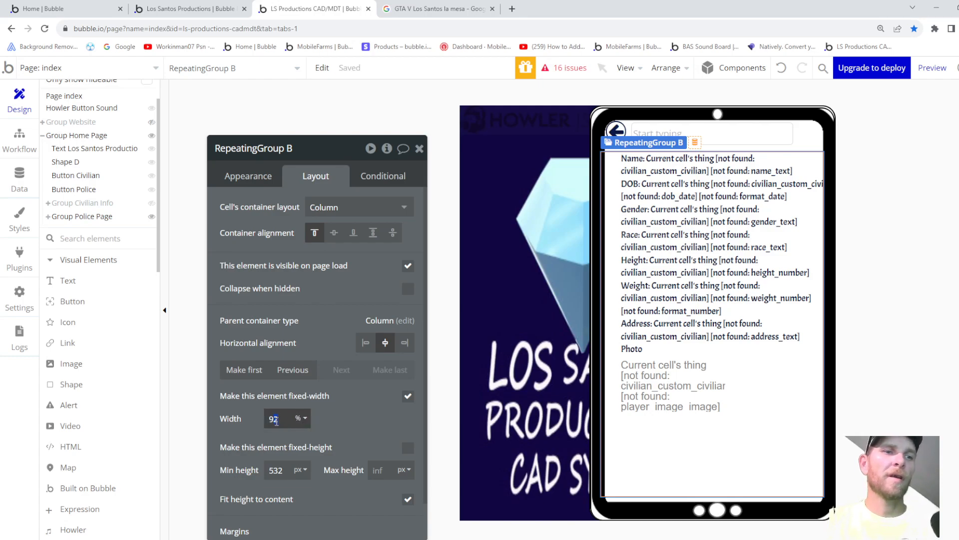
left_click(338, 425)
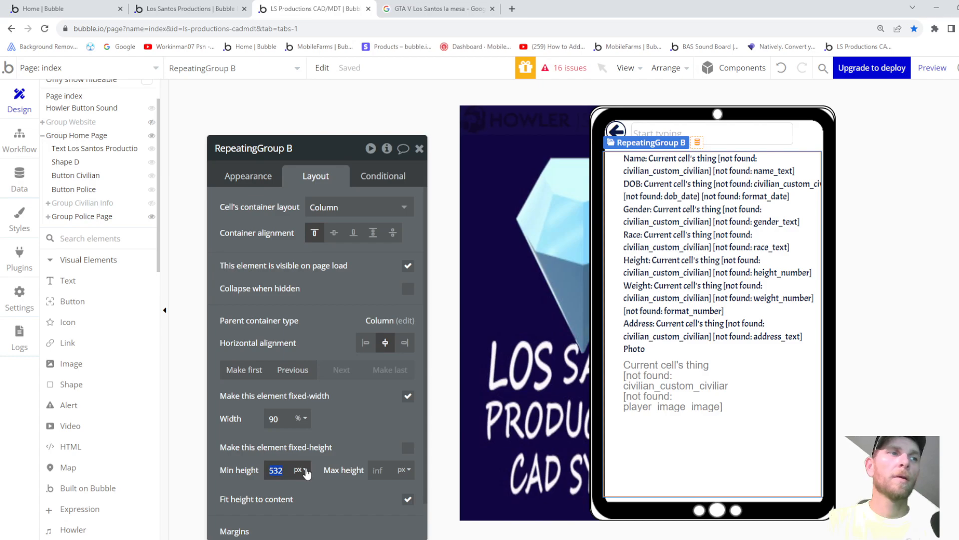
- Set RepeatingGroup B's minimum height to 85%
type("90")
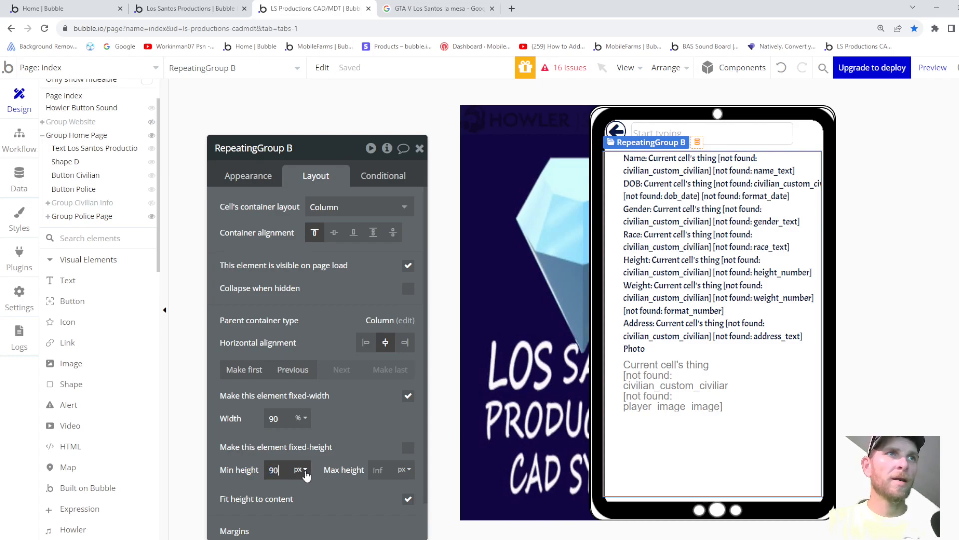
left_click(305, 469)
left_click(308, 486)
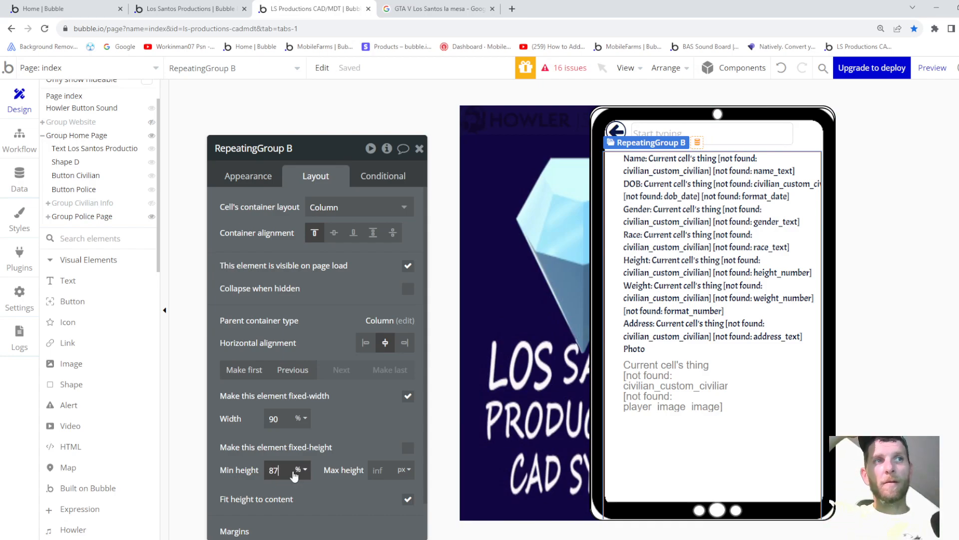
left_click(294, 476)
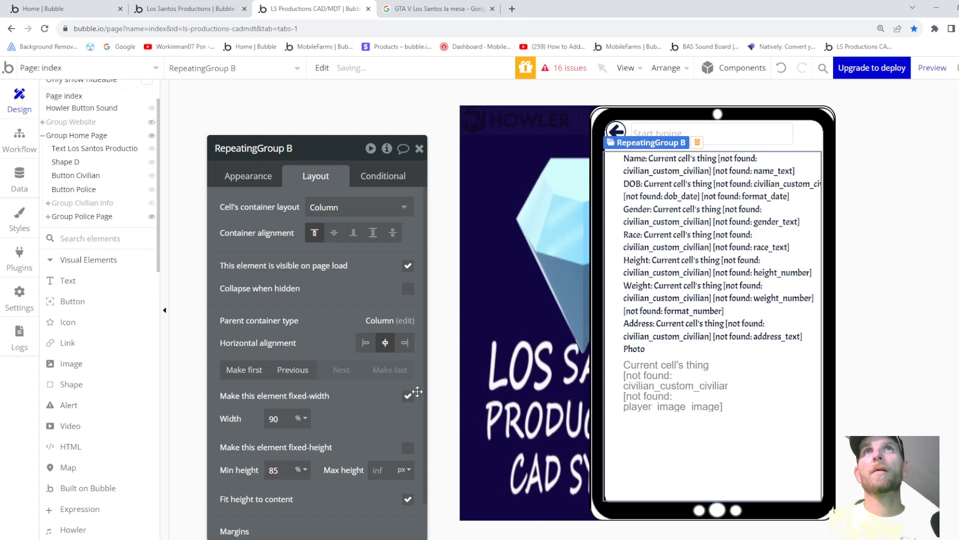
scroll(310, 443, "down", 1)
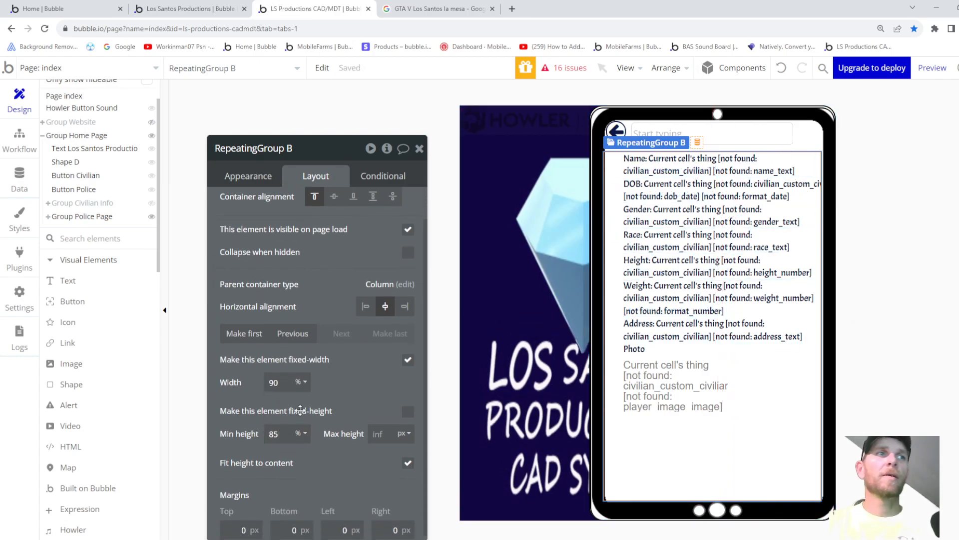
- Set the repeating group's left margin to 5, then review the Name, DOB, Gender and Race texts
double_click(343, 524)
type("5")
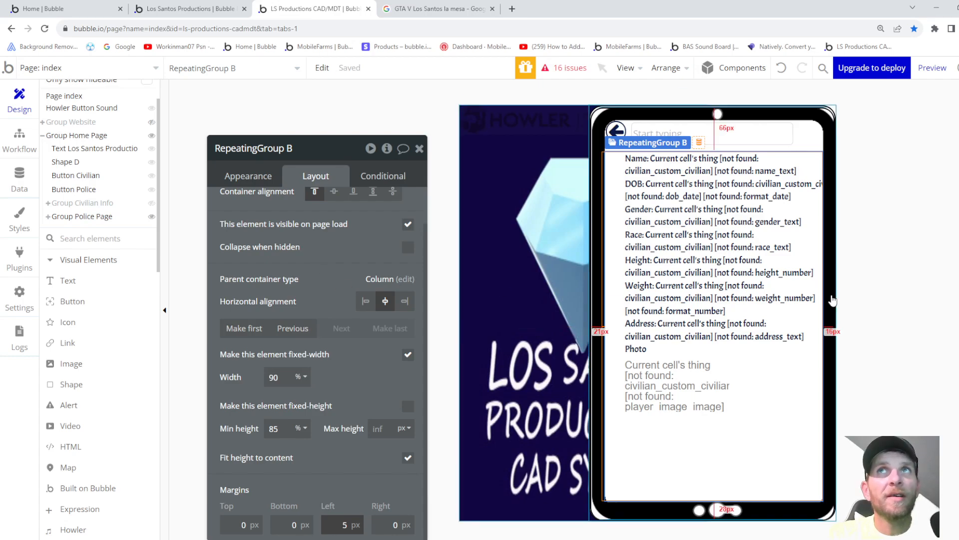
left_click(636, 158)
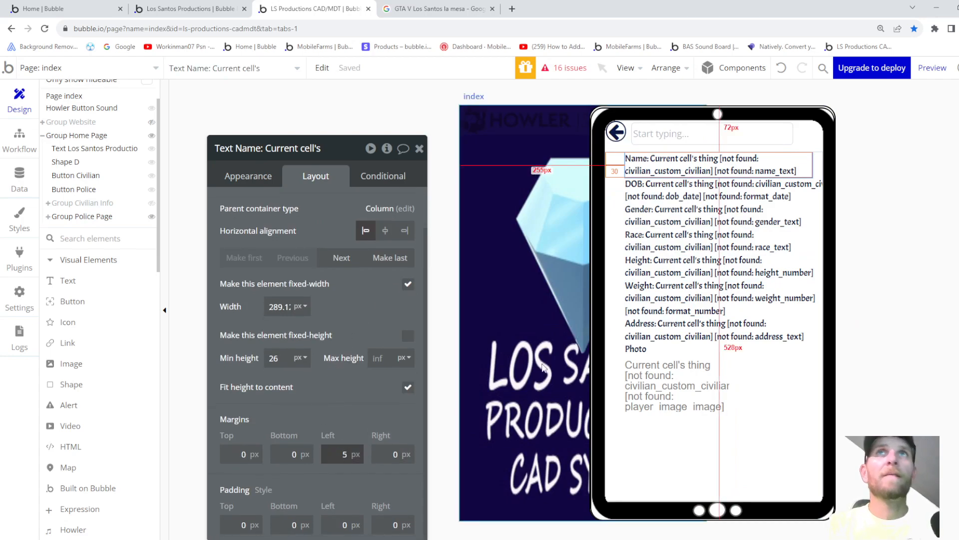
left_click(671, 190)
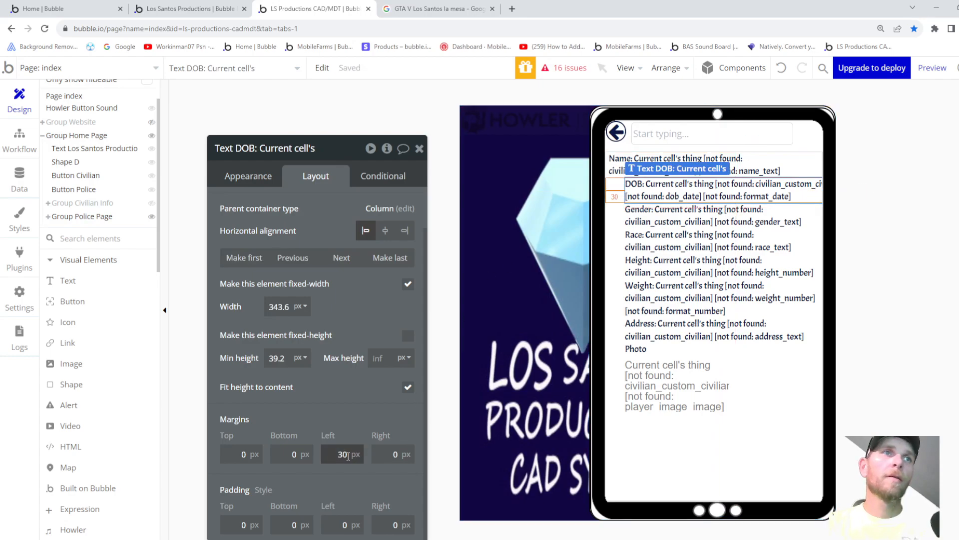
left_click(636, 217)
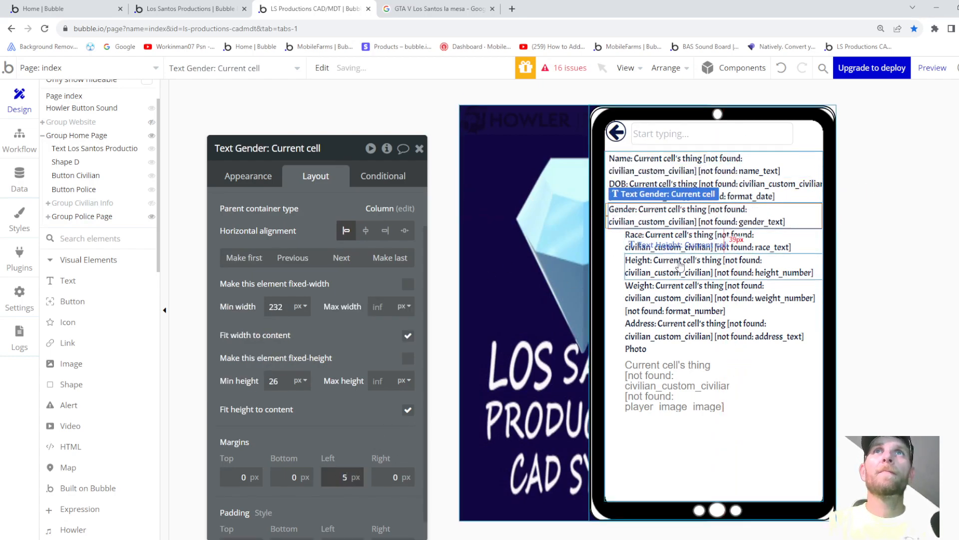
left_click(675, 243)
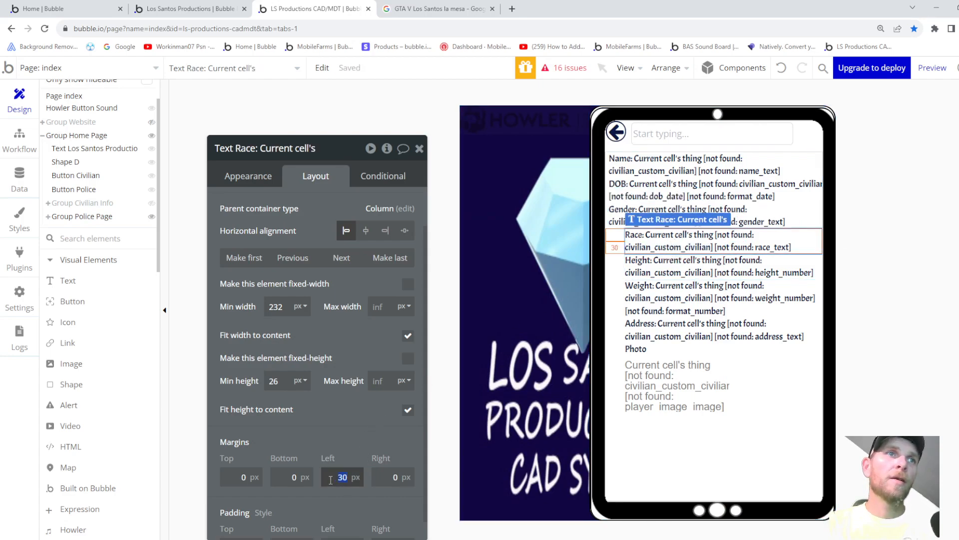
- Enter 5 for the Height and Address texts, then check the Photo label, image and repeating group
left_click(679, 265)
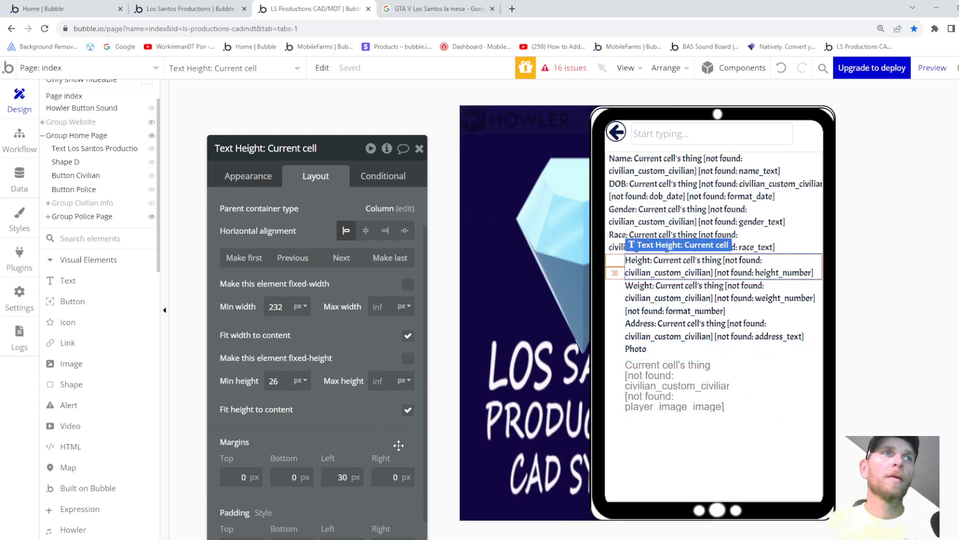
type("5")
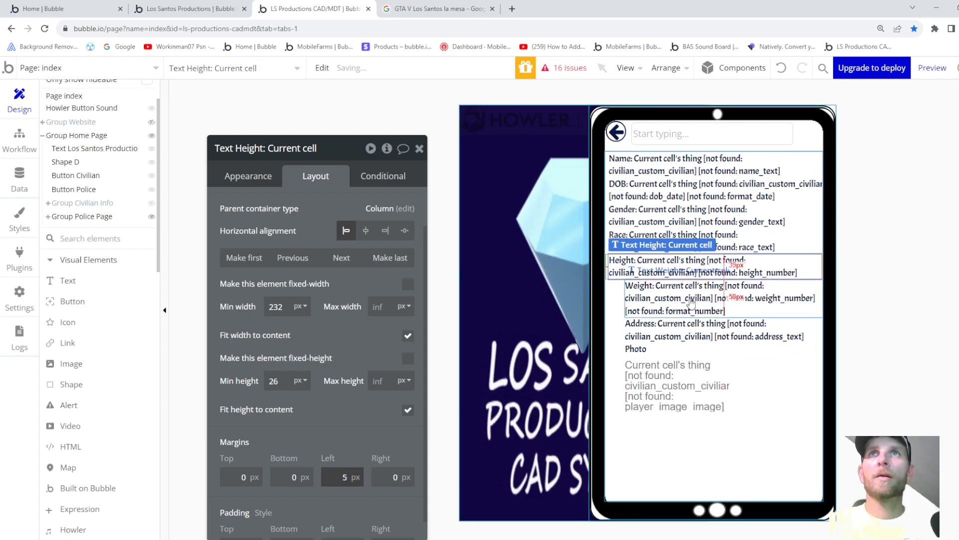
left_click(690, 300)
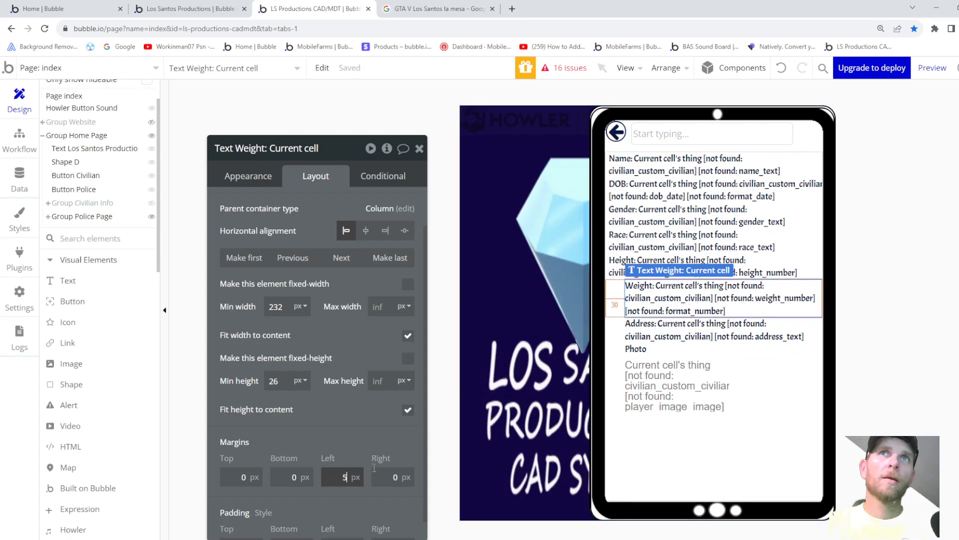
left_click(681, 337)
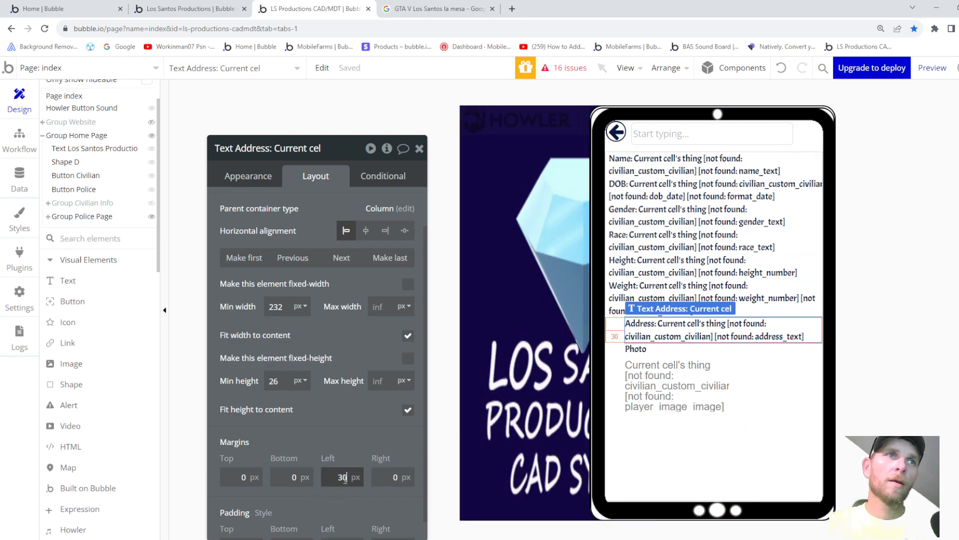
type("5")
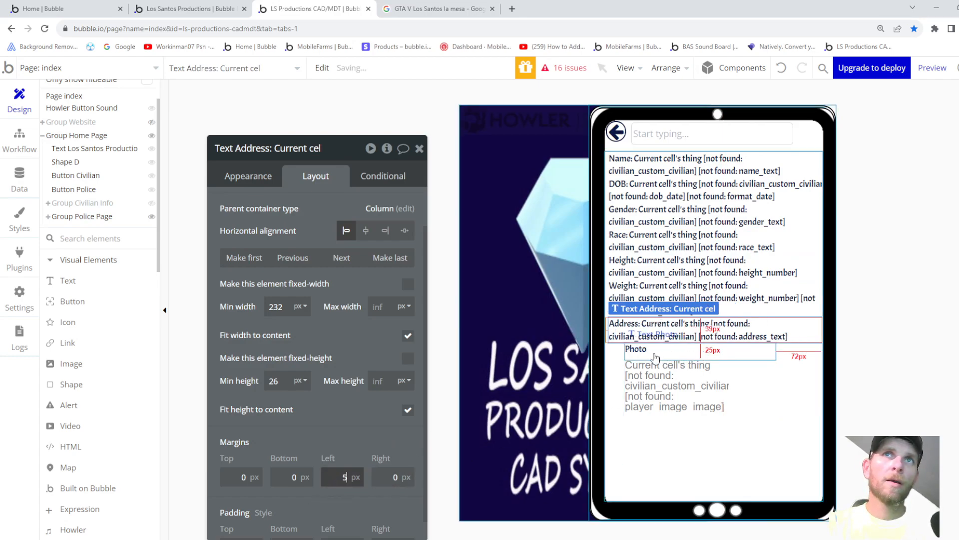
left_click(655, 355)
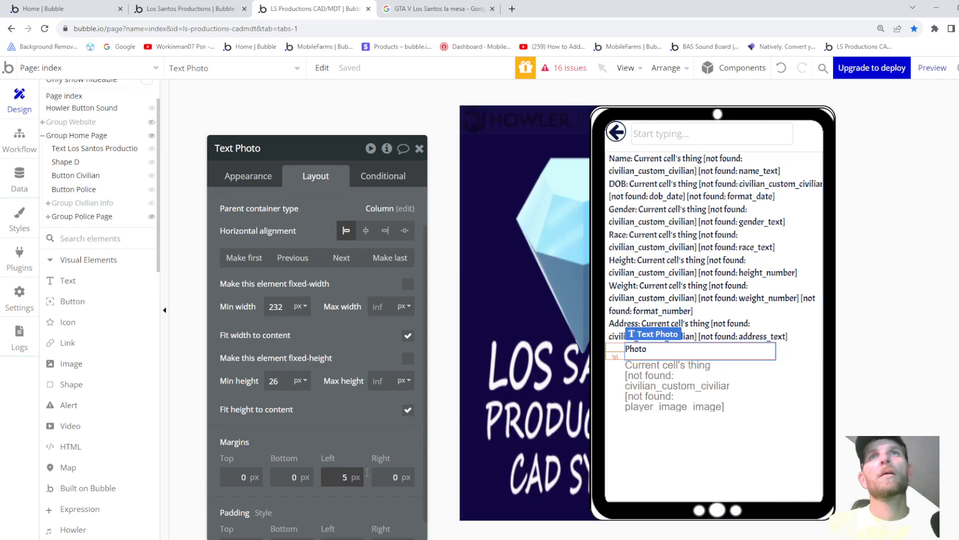
left_click(662, 385)
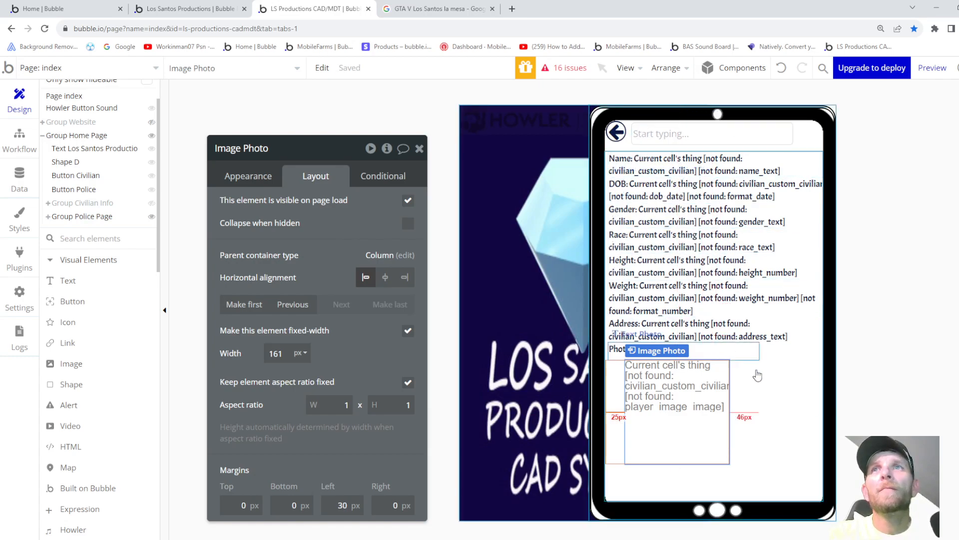
left_click(804, 410)
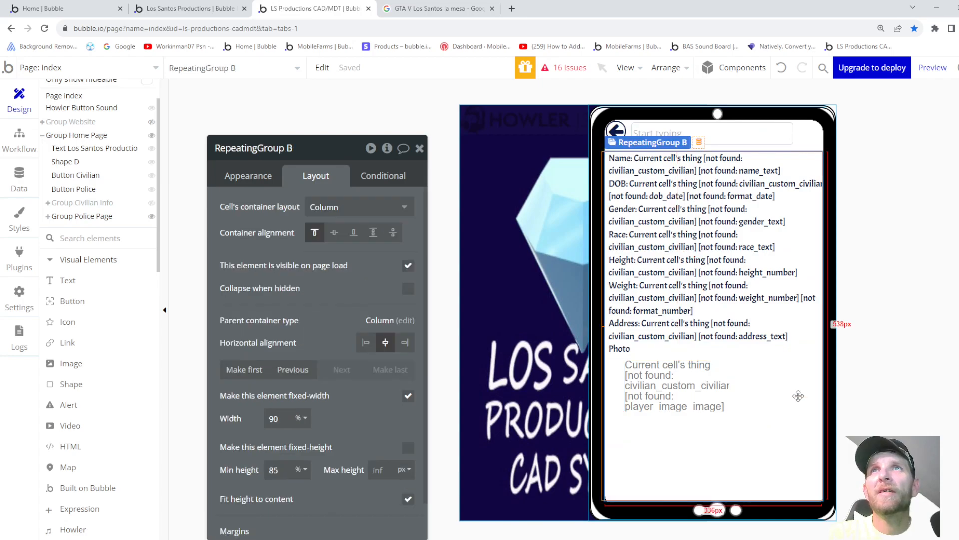
- Make the repeating group list Civilian records, sourced from the civilian name search box's value
left_click(268, 189)
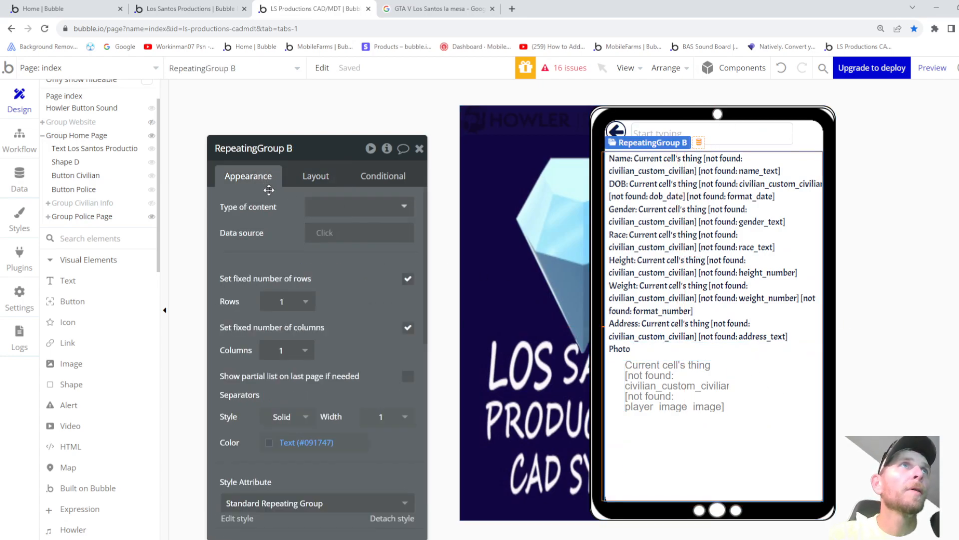
left_click(327, 207)
left_click(331, 294)
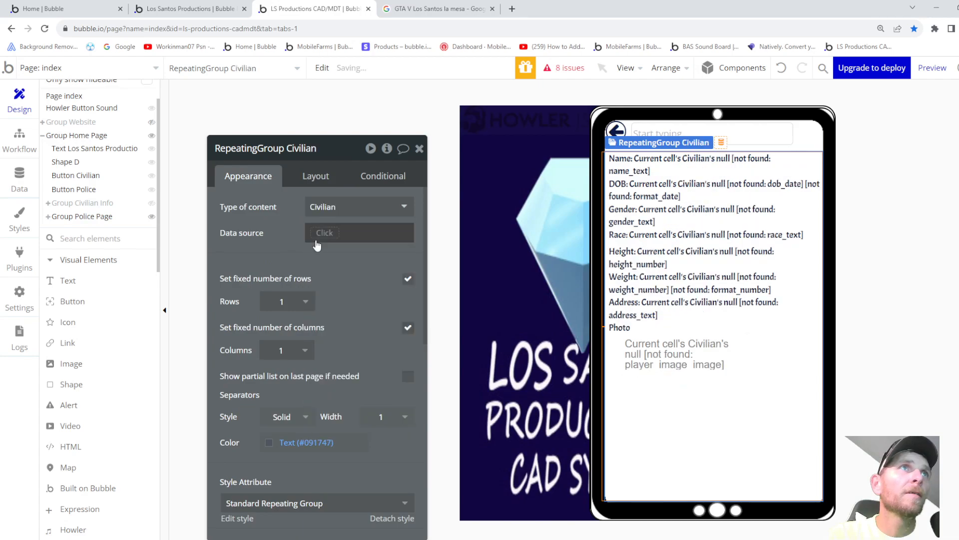
left_click(319, 232)
scroll(376, 324, "down", 3)
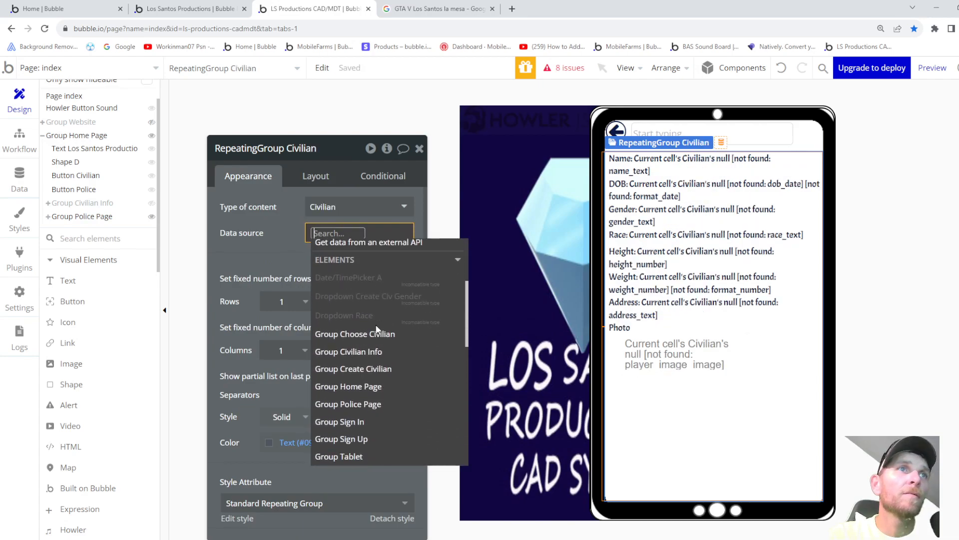
scroll(377, 330, "down", 2)
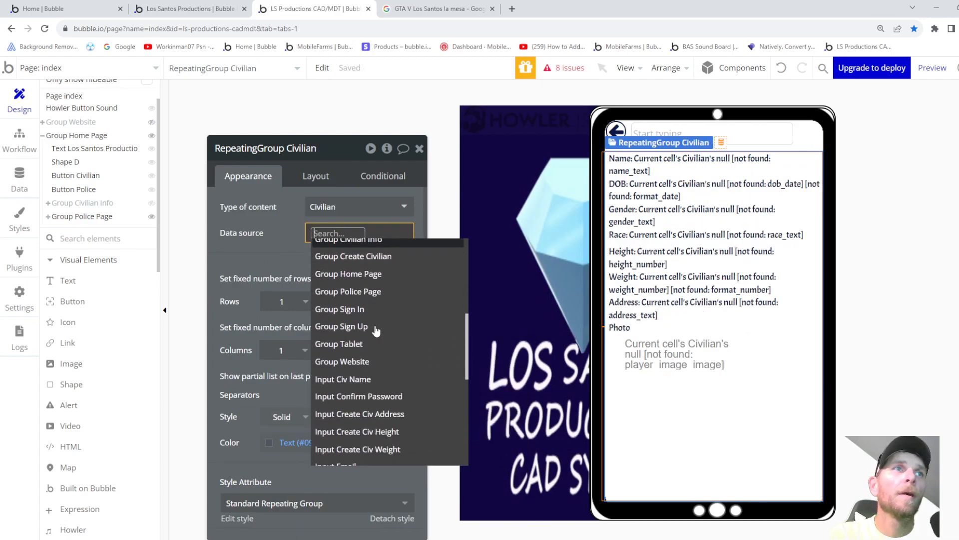
scroll(376, 331, "down", 5)
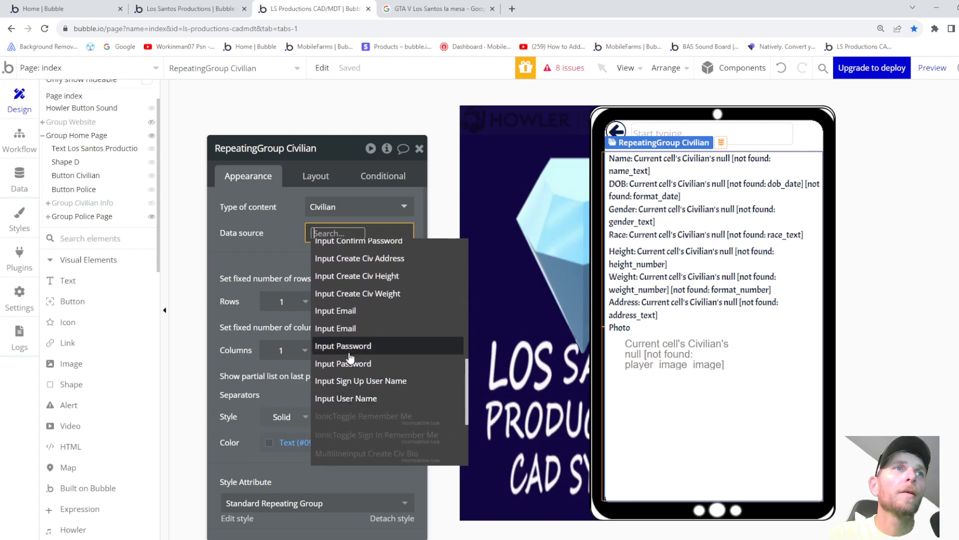
scroll(348, 355, "down", 1)
left_click(350, 380)
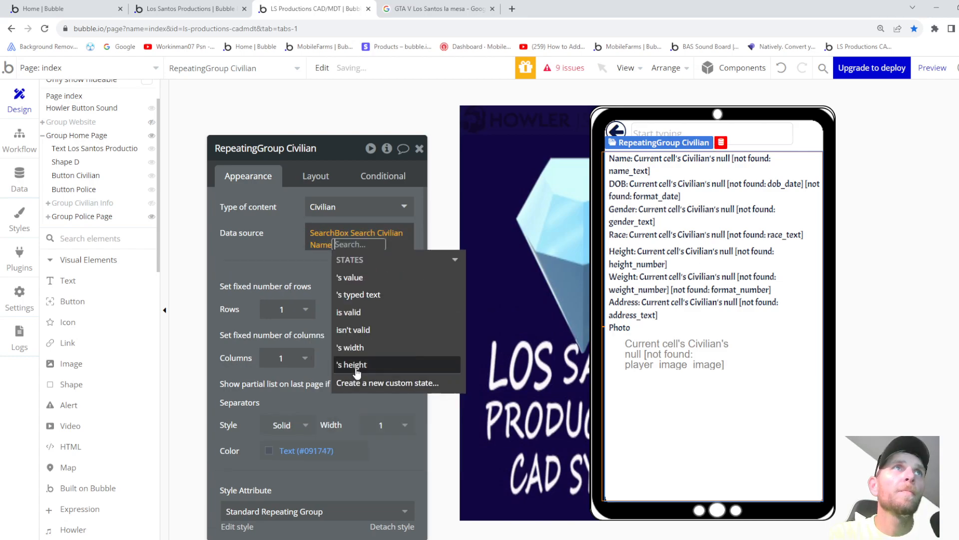
left_click(352, 278)
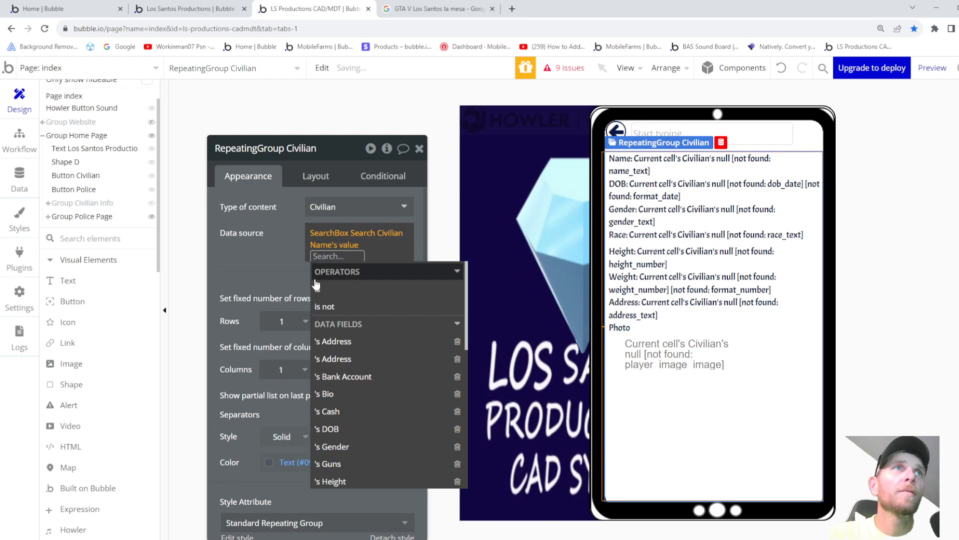
left_click(271, 251)
- Append the civilian's Name, compare with the Los Santos Productions reference, then clear the broken expression
left_click(374, 245)
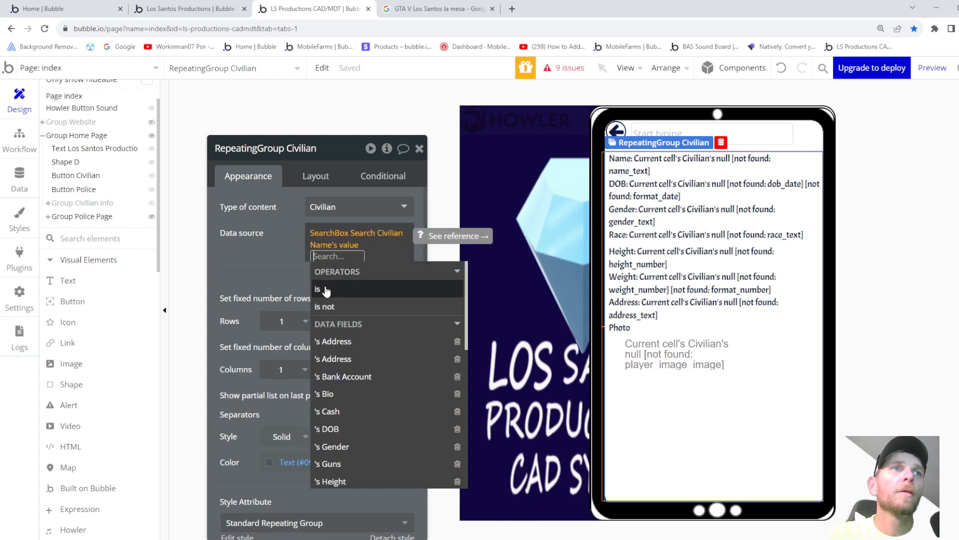
scroll(350, 345, "down", 4)
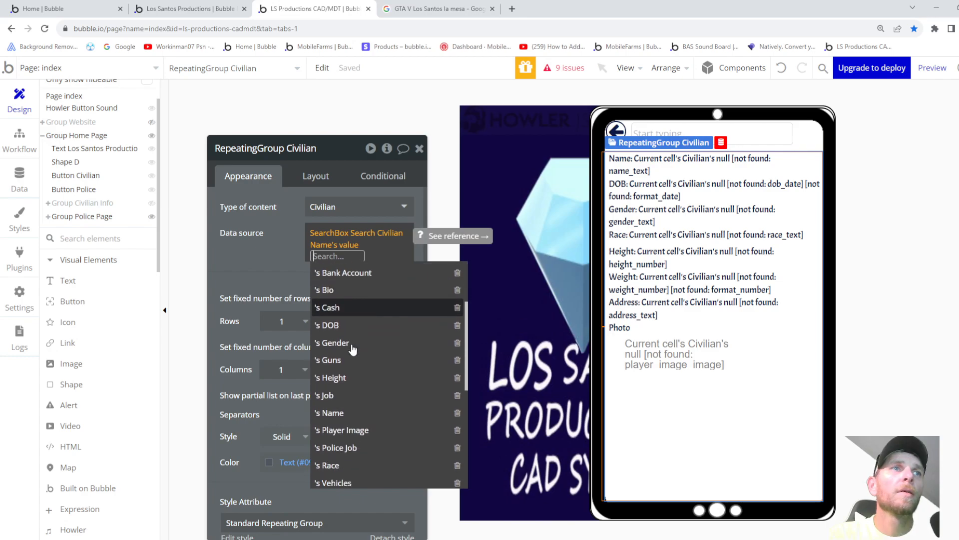
scroll(353, 348, "down", 1)
left_click(329, 359)
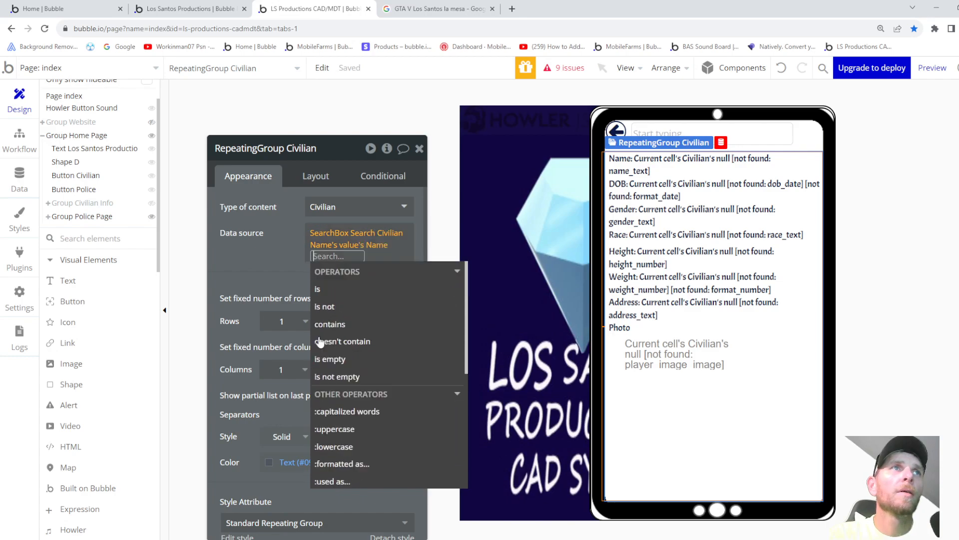
left_click(271, 261)
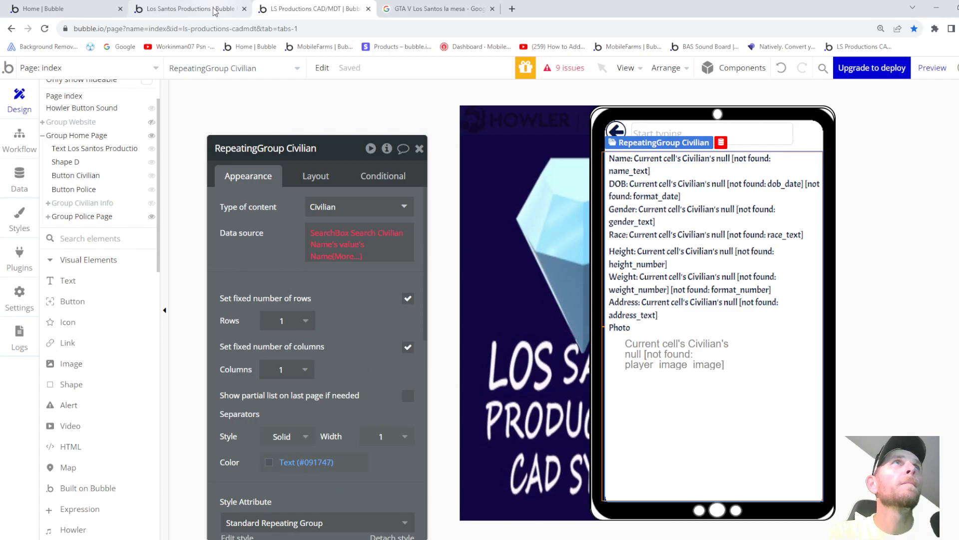
left_click(216, 8)
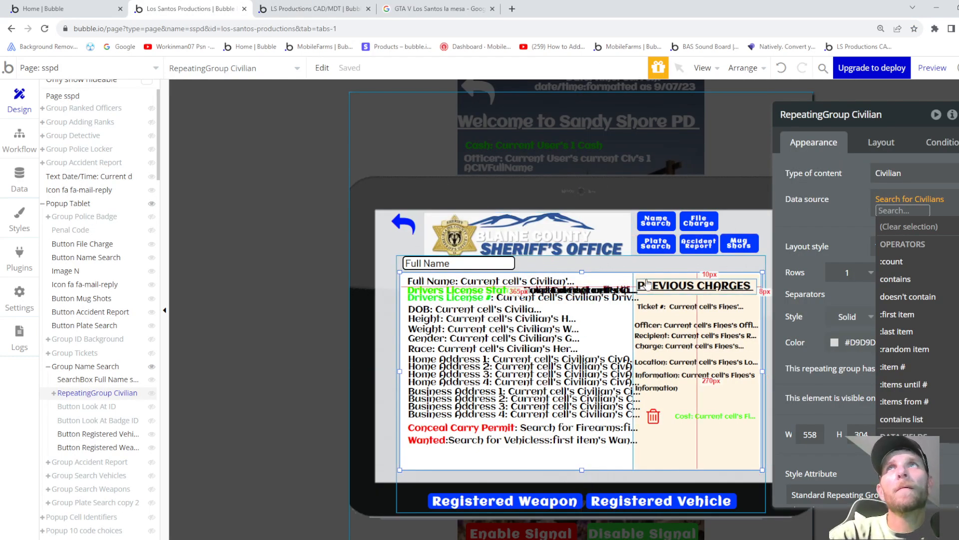
left_click(840, 205)
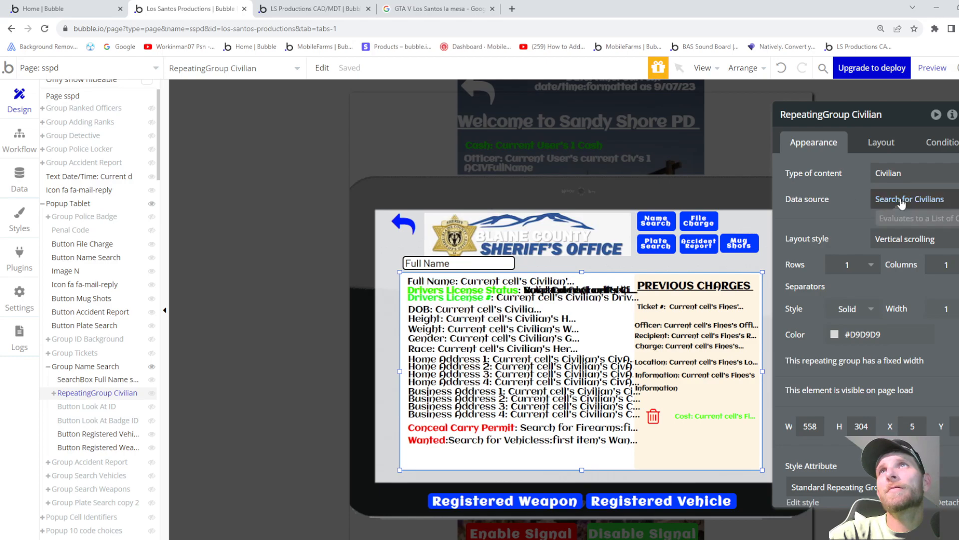
left_click(899, 199)
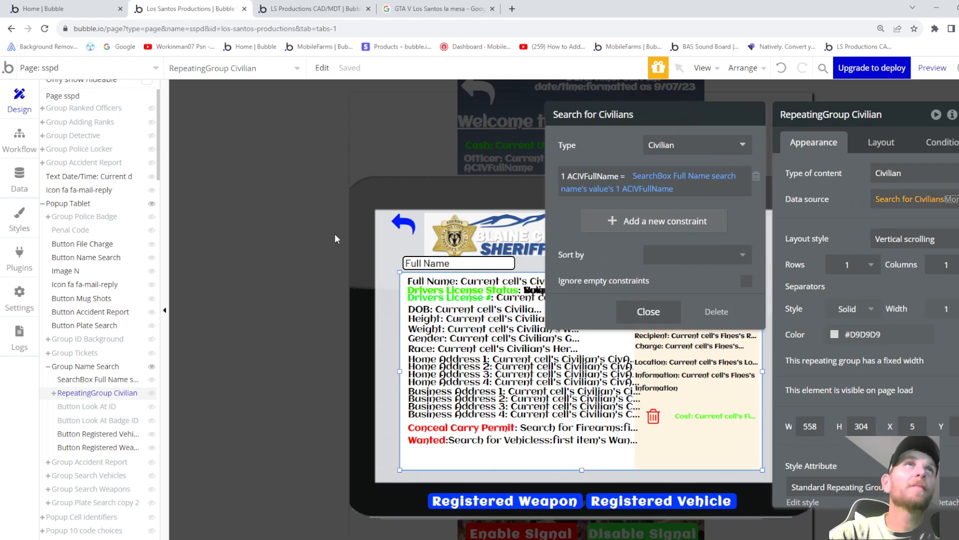
left_click(338, 9)
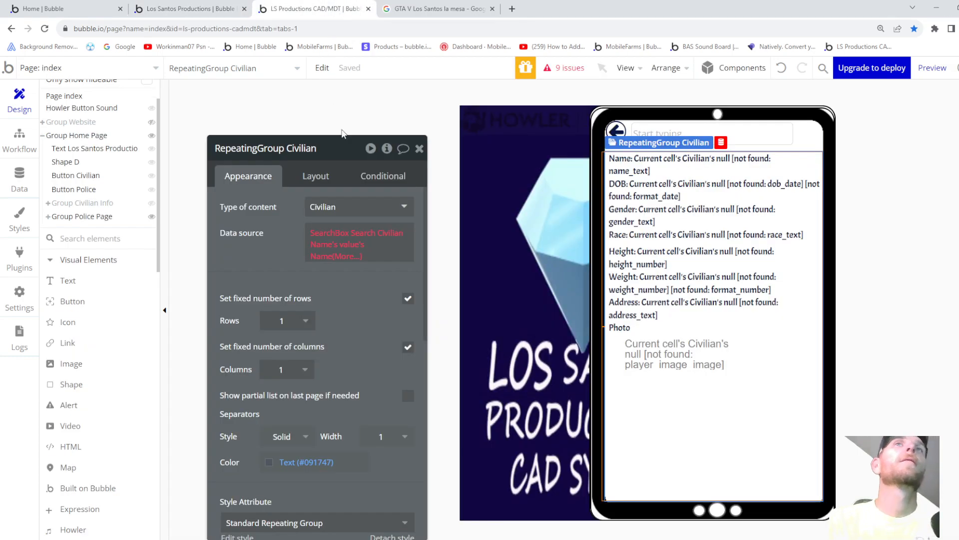
left_click(348, 244)
key("BackSpace")
key("BackSpace")
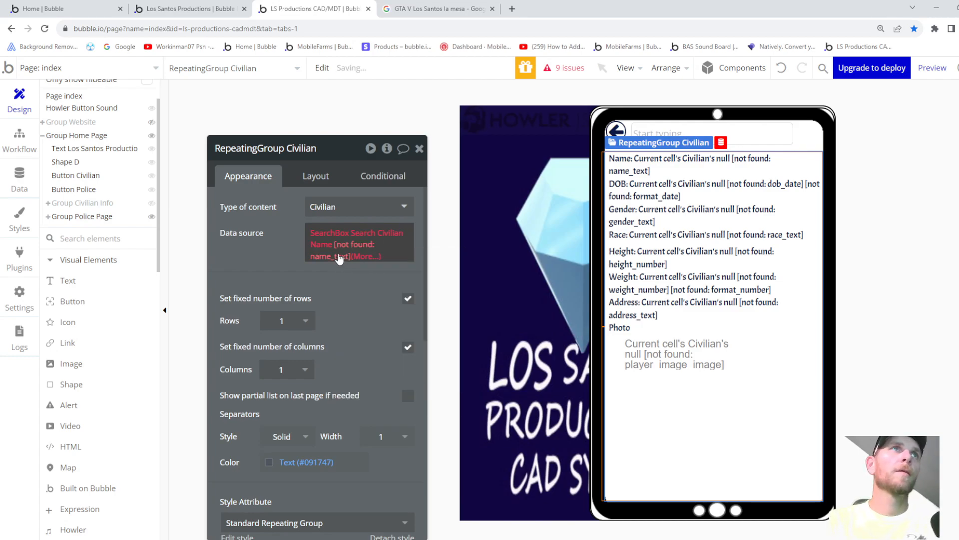
- Set the data source to Search for Civilians, checking the reference project's search
left_click(327, 233)
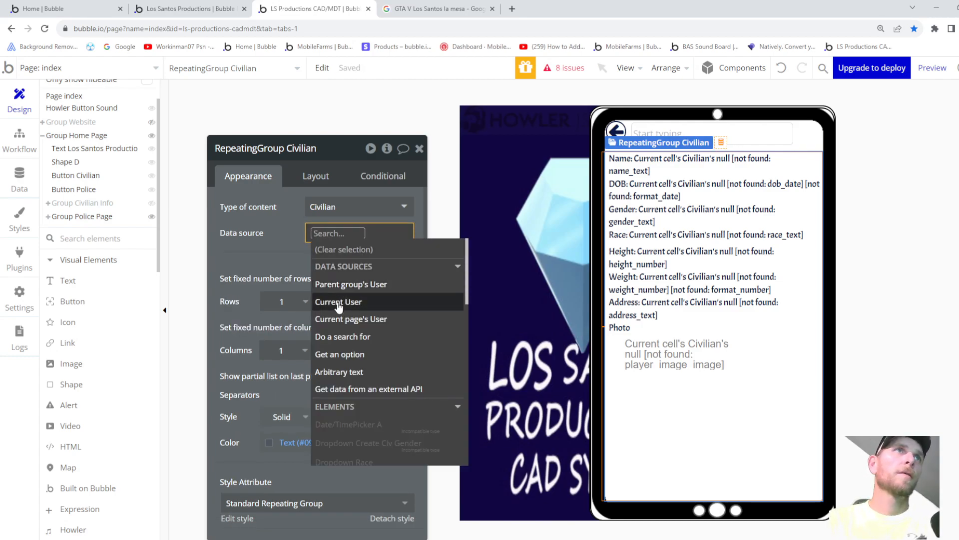
left_click(342, 338)
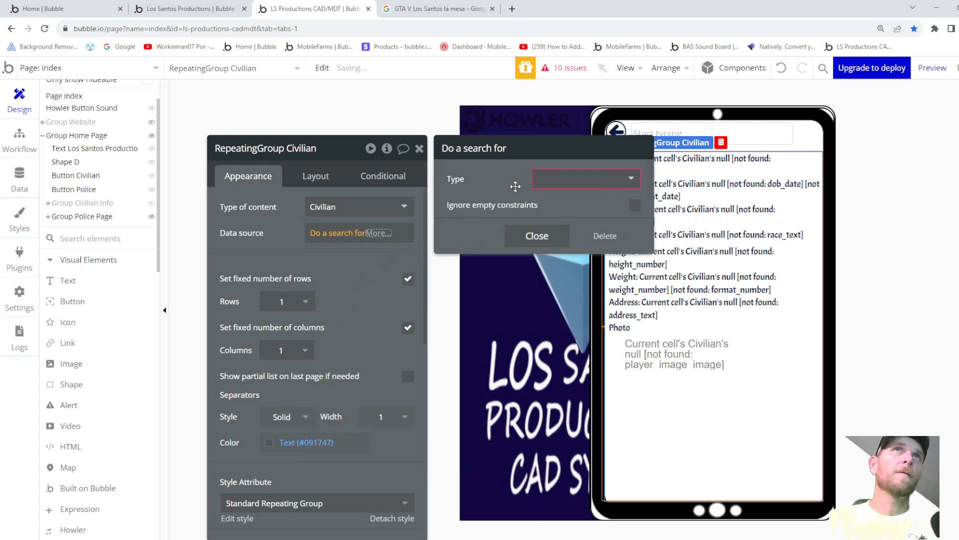
left_click(555, 181)
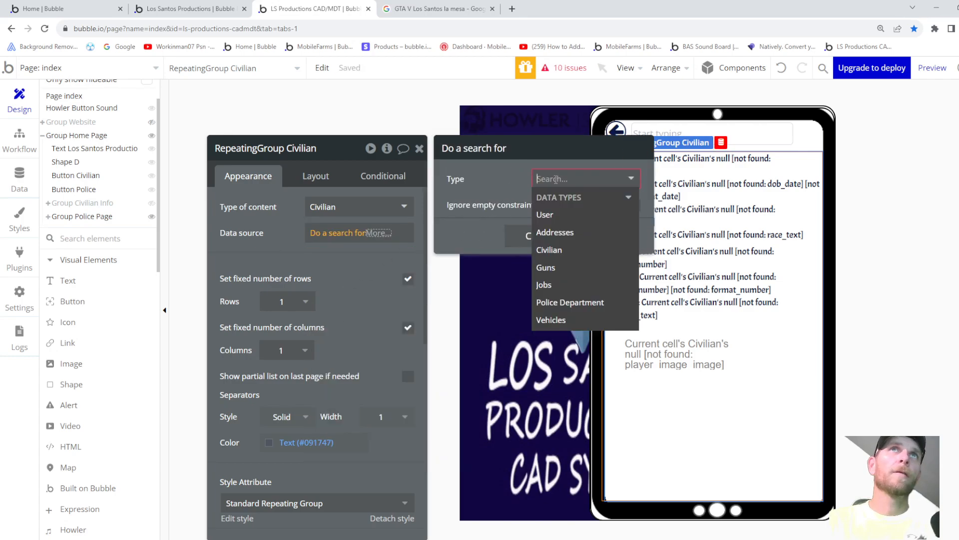
left_click(549, 249)
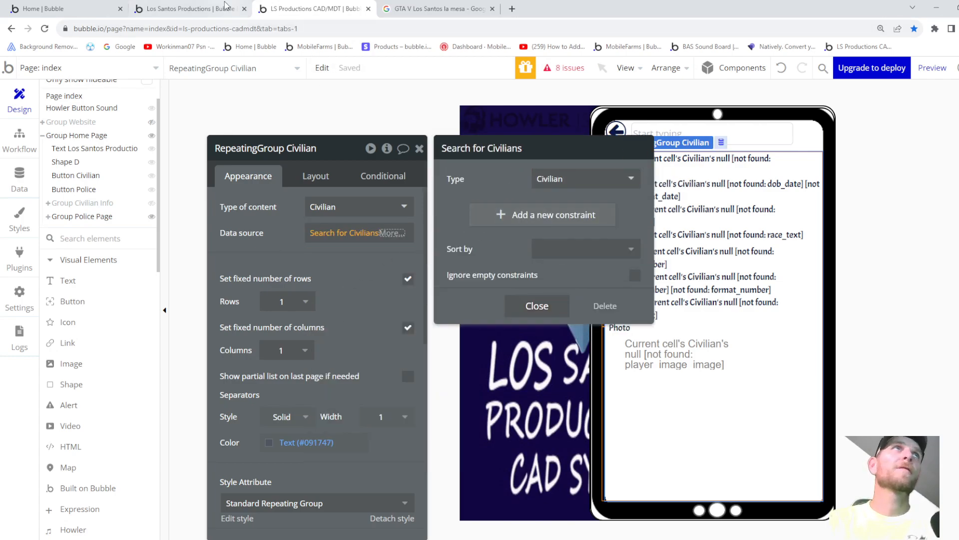
left_click(205, 9)
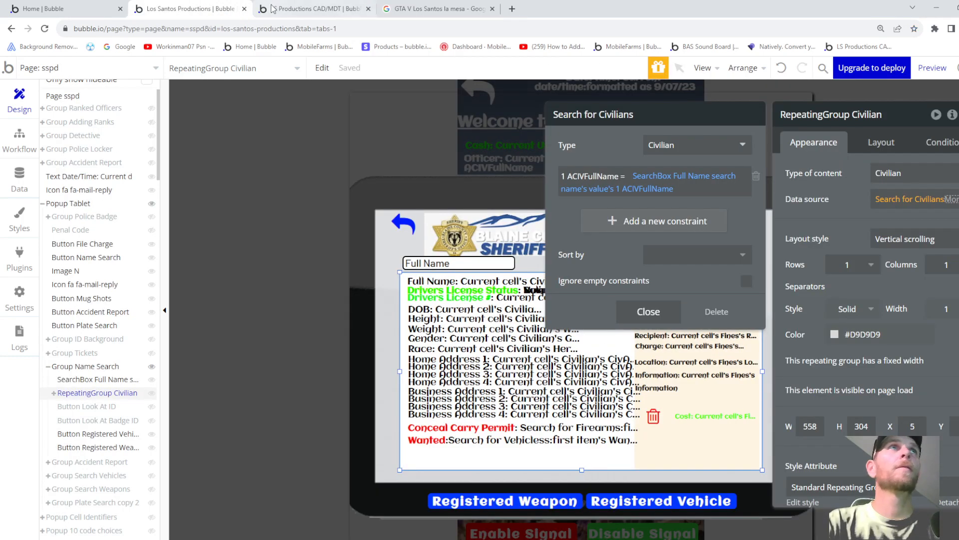
left_click(311, 11)
- Add a Name equals constraint to the civilian search
left_click(504, 215)
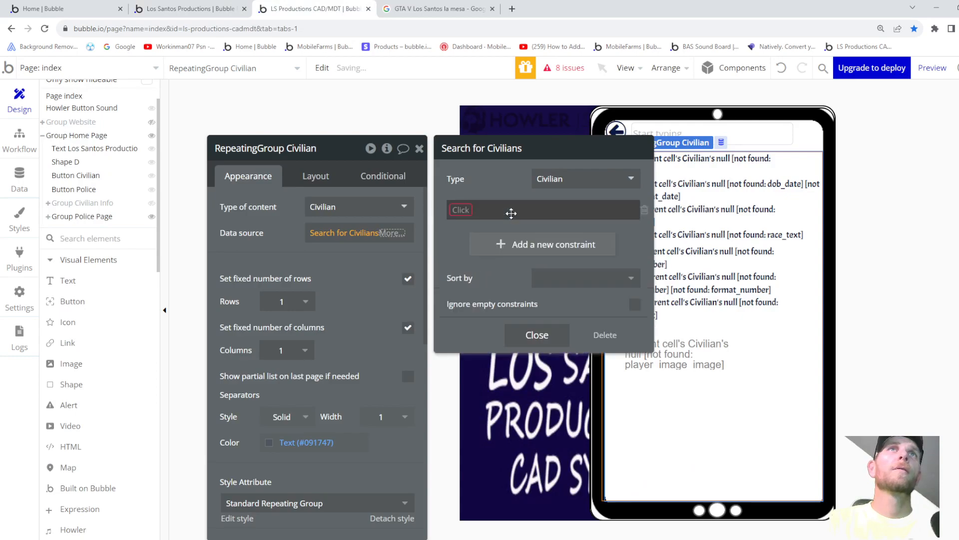
left_click(452, 209)
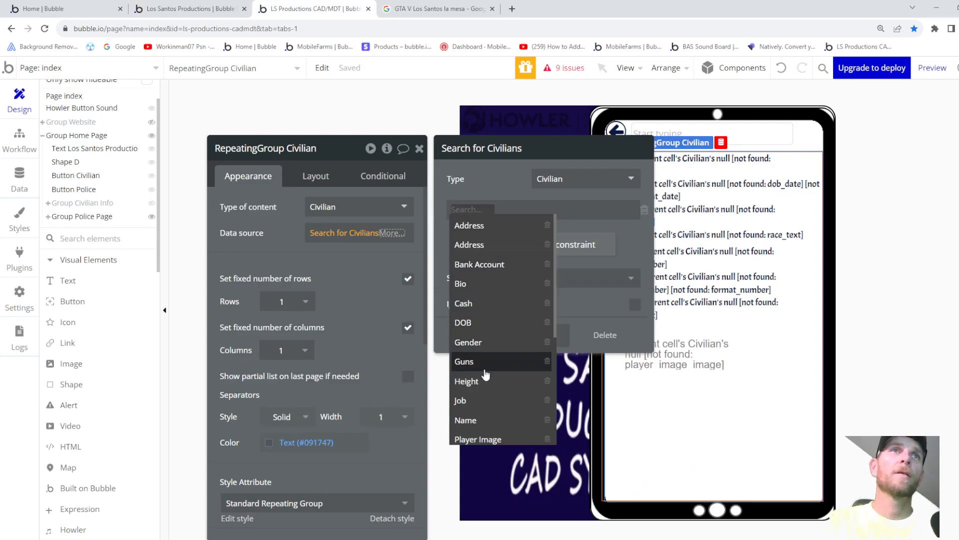
scroll(472, 407, "down", 1)
left_click(469, 375)
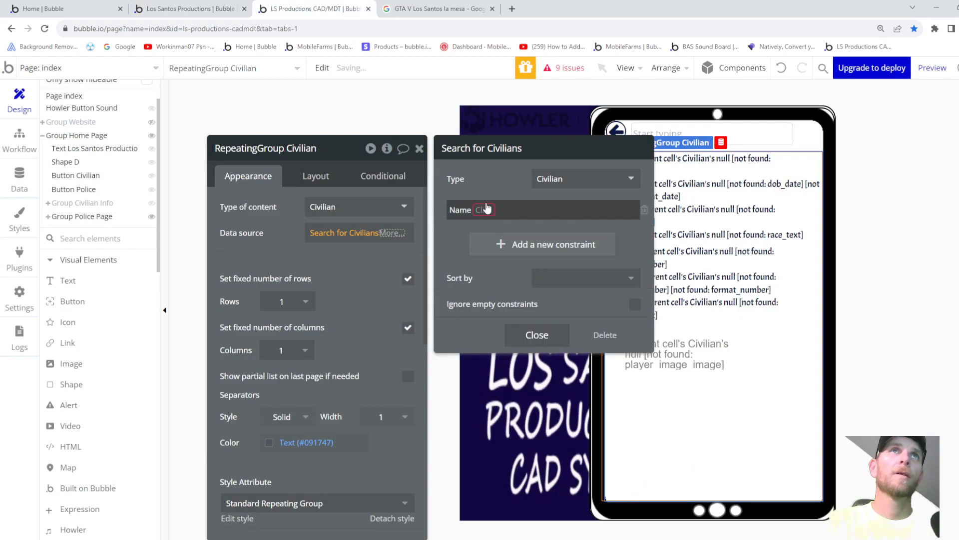
left_click(480, 213)
left_click(491, 221)
- Match Name to SearchBox Search Civilian Name's value's Name and close the search settings
left_click(494, 210)
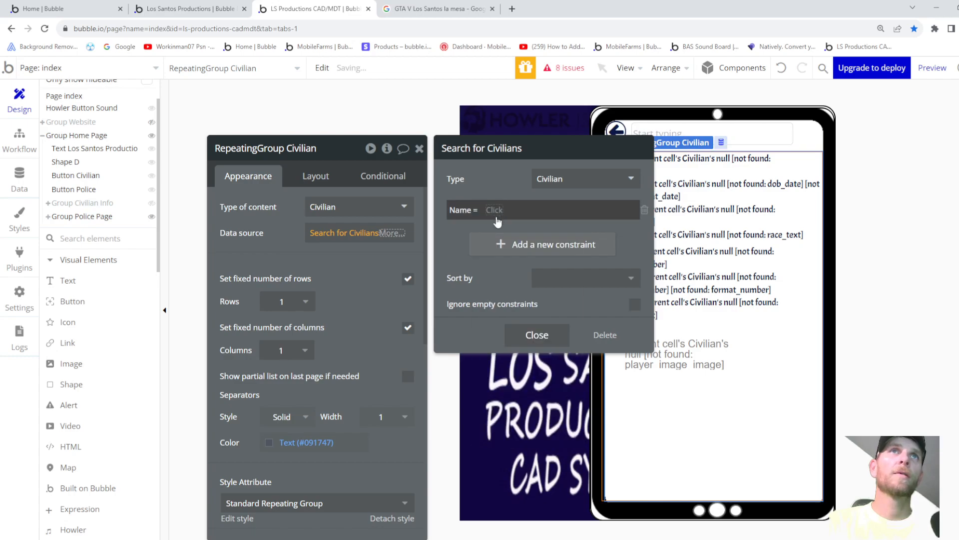
scroll(540, 307, "down", 10)
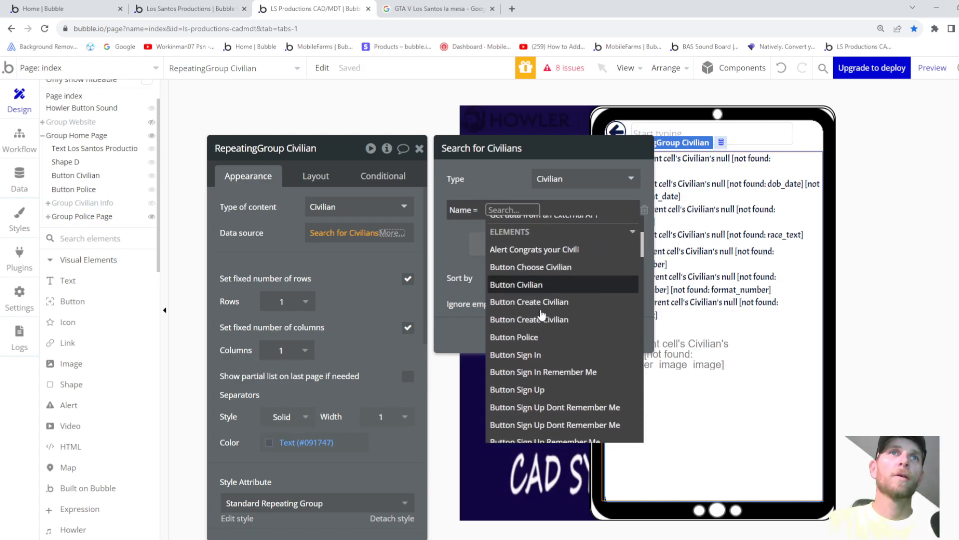
scroll(537, 335, "down", 10)
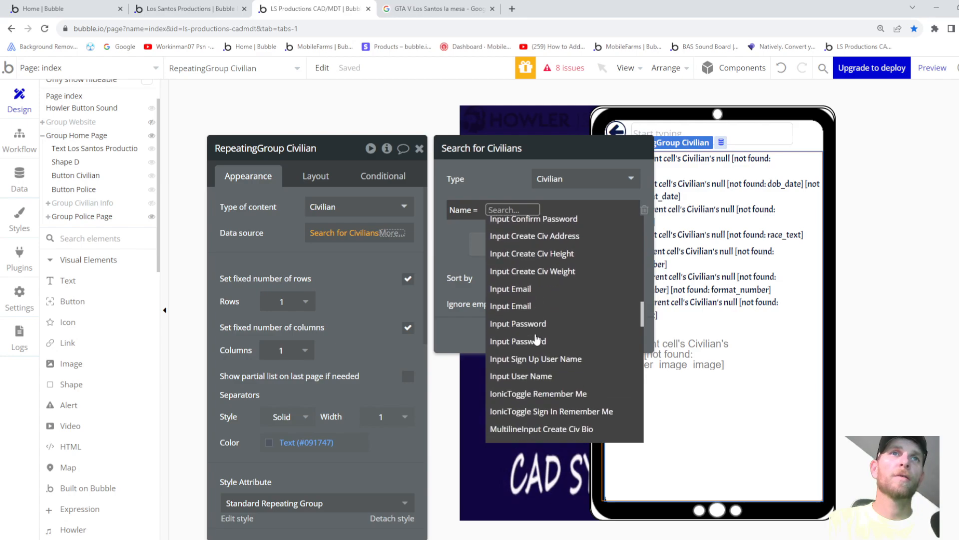
scroll(531, 352, "down", 1)
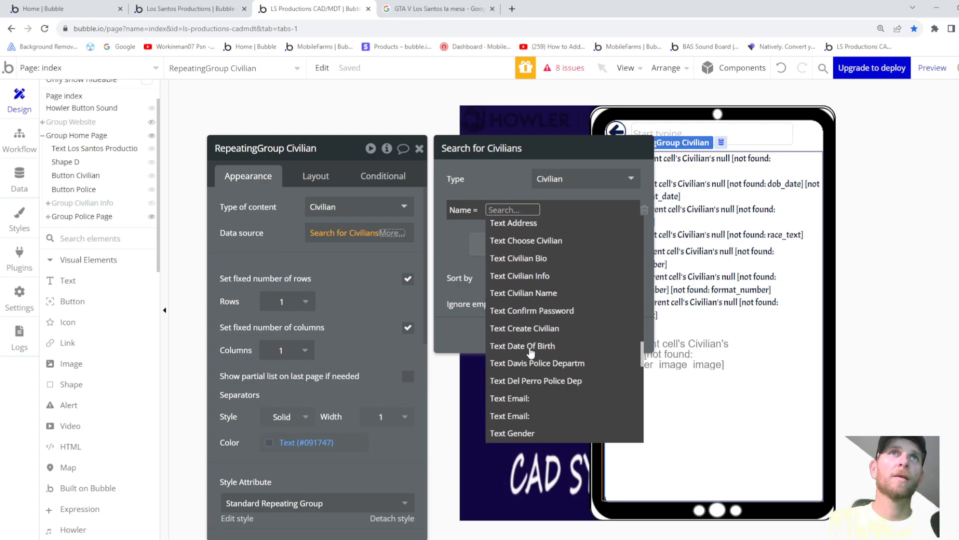
scroll(531, 349, "up", 3)
left_click(526, 295)
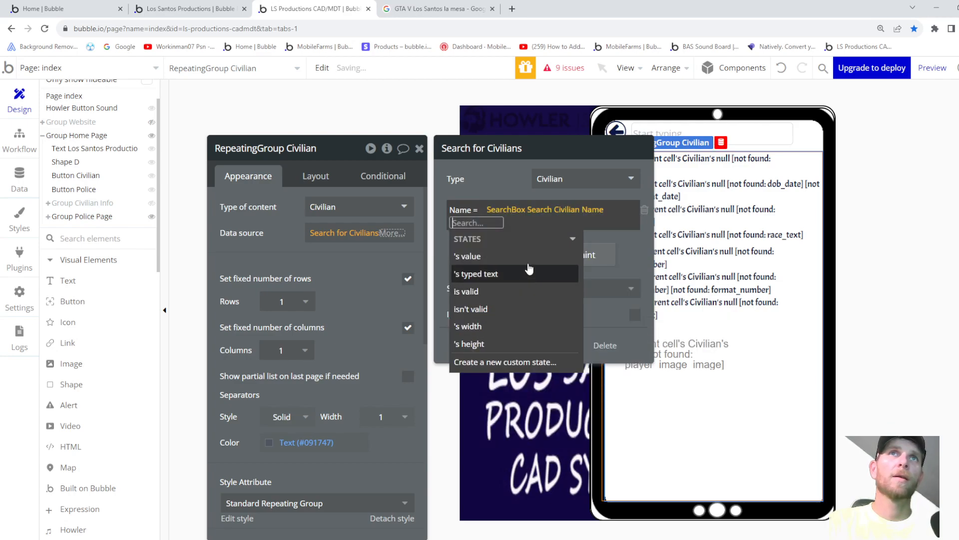
left_click(471, 256)
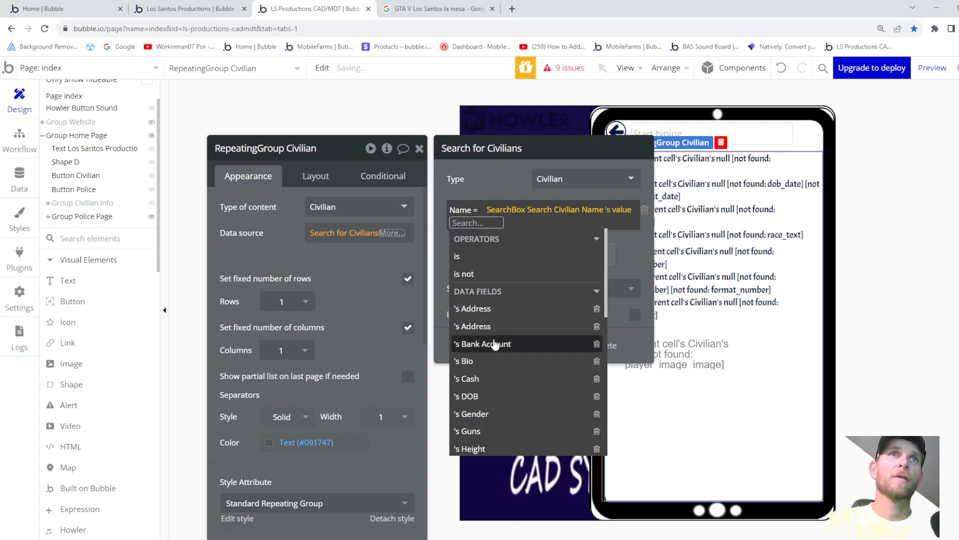
scroll(494, 345, "down", 3)
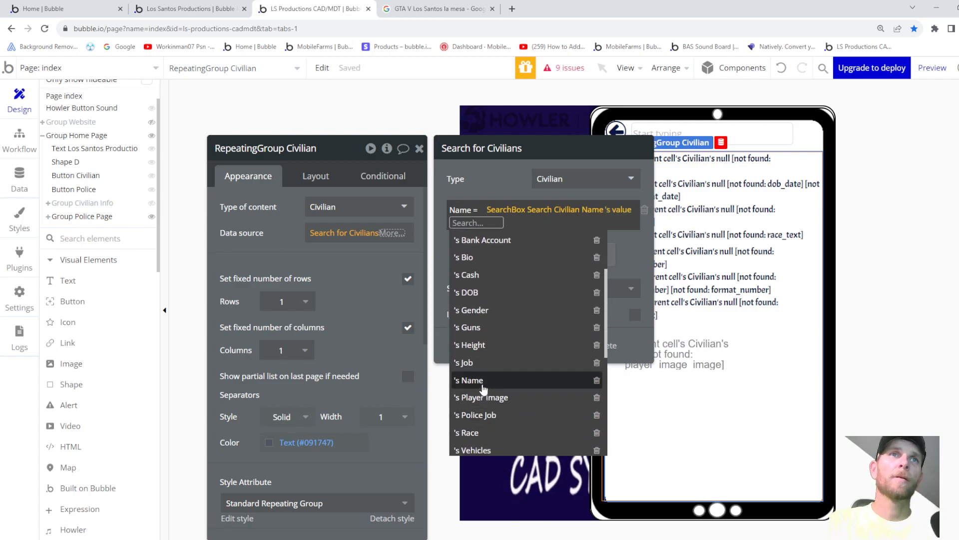
left_click(472, 380)
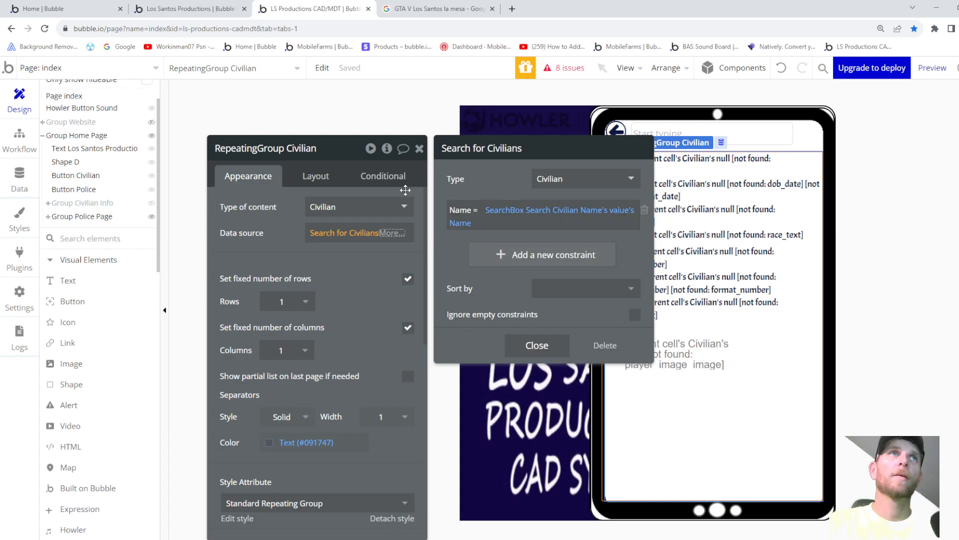
left_click(326, 258)
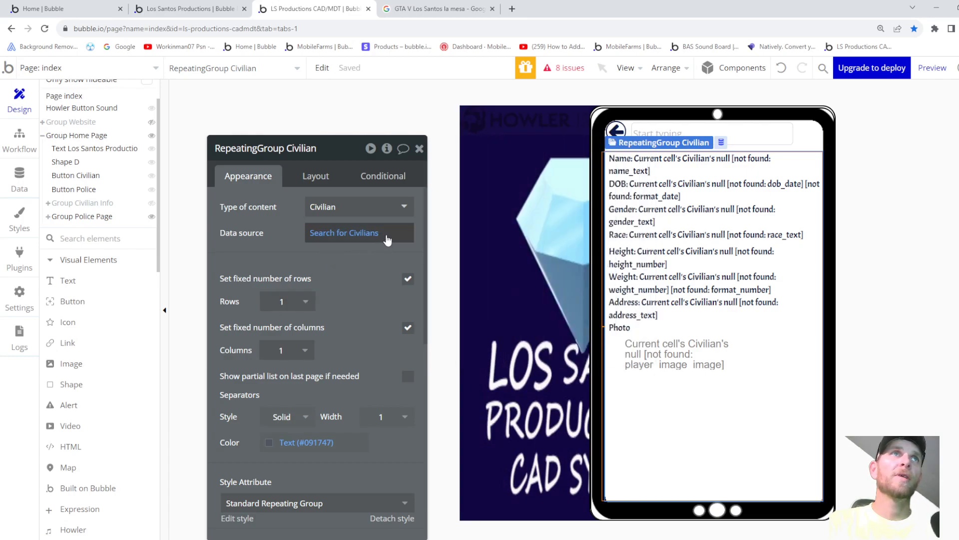
- Bind the Name text to the current civilian's Name
left_click(682, 165)
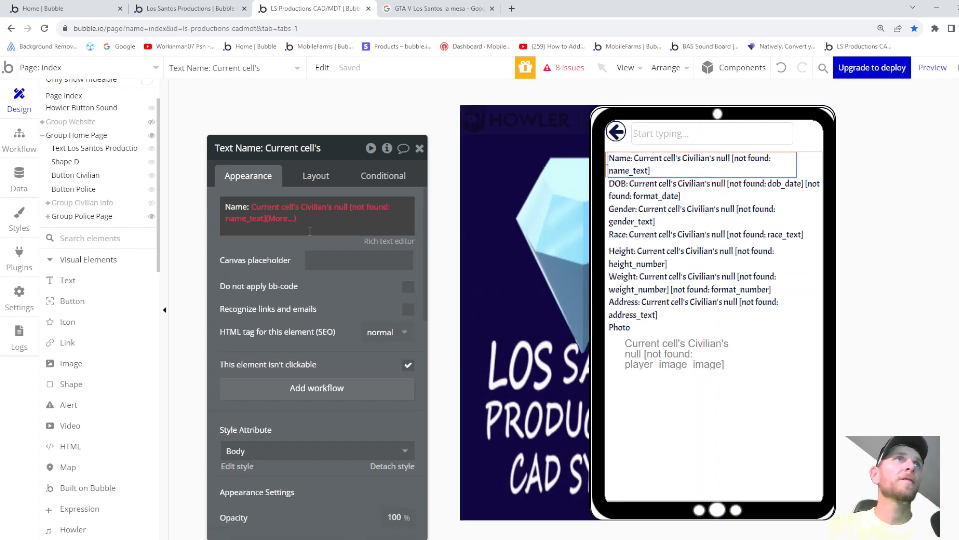
mouse_move(287, 225)
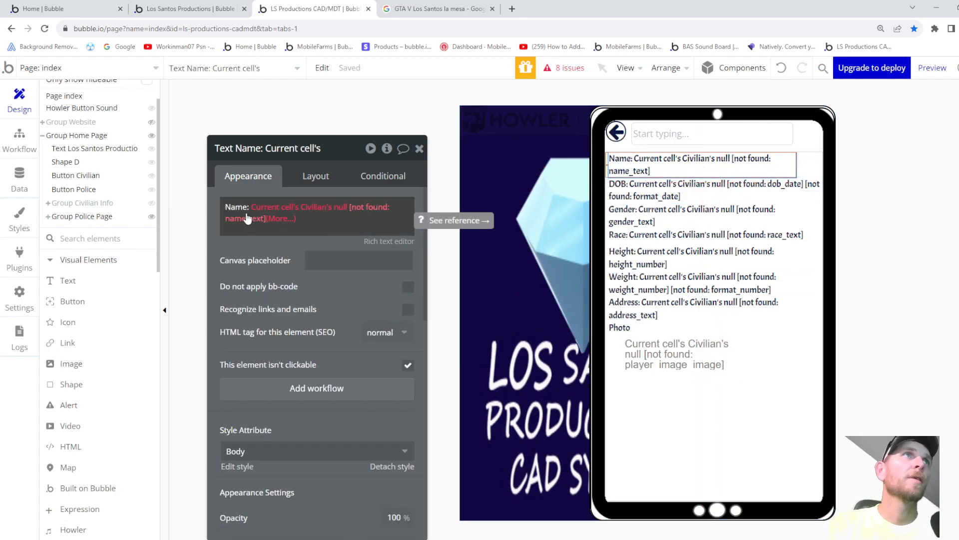
left_click(344, 212)
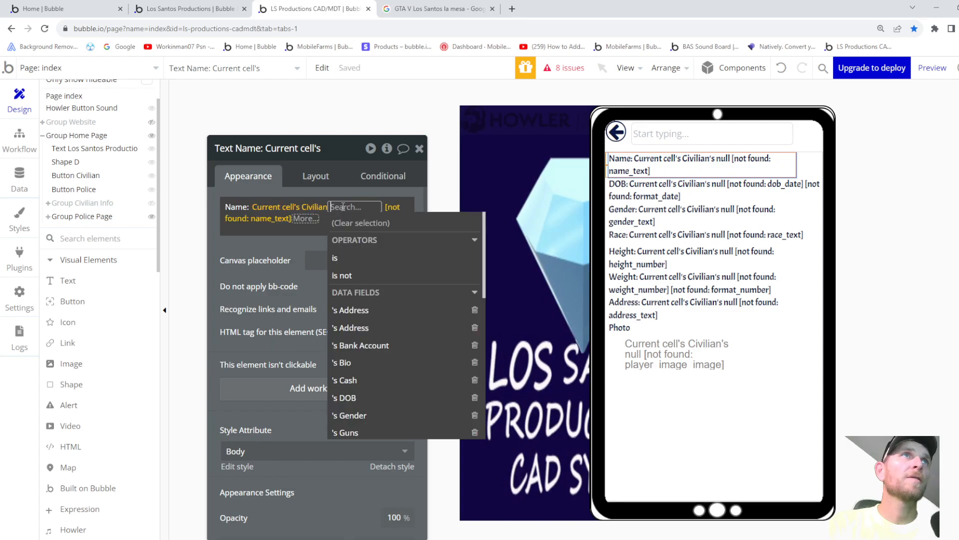
scroll(363, 407, "down", 3)
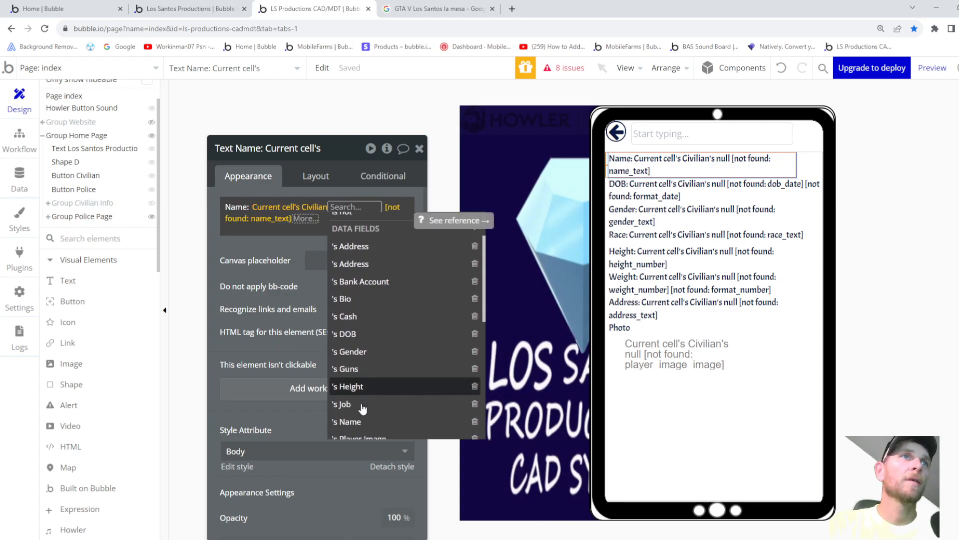
left_click(352, 331)
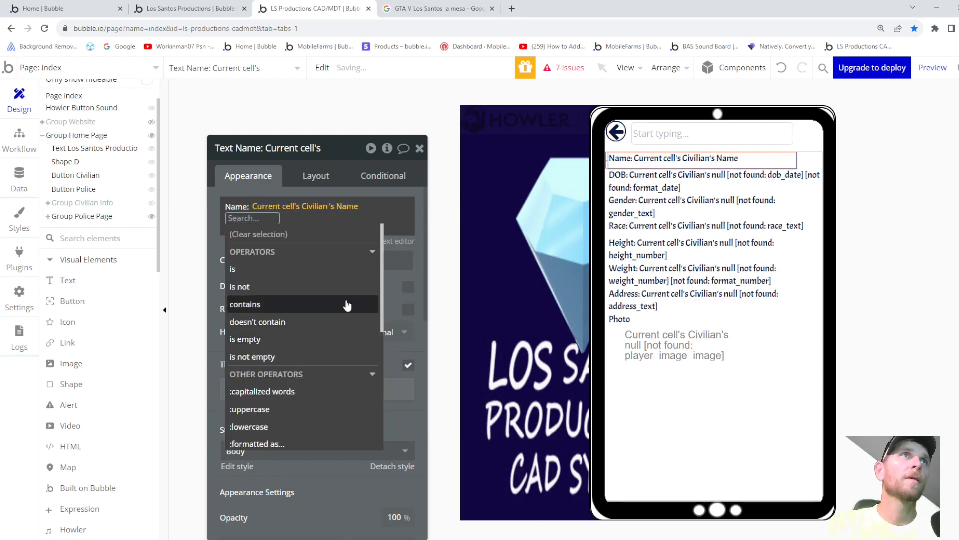
left_click(214, 248)
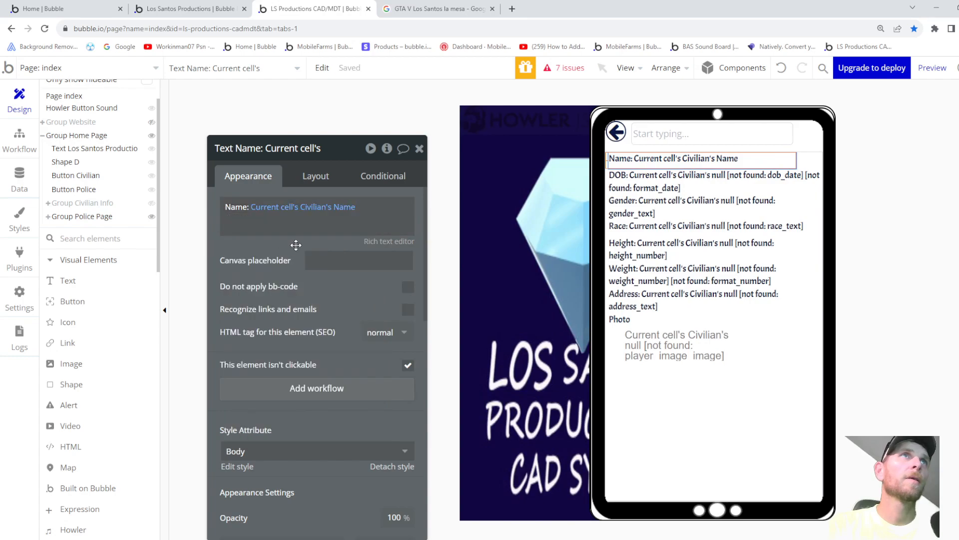
- Show the civilian's DOB in the DOB text, formatted like 9/07/23
left_click(669, 178)
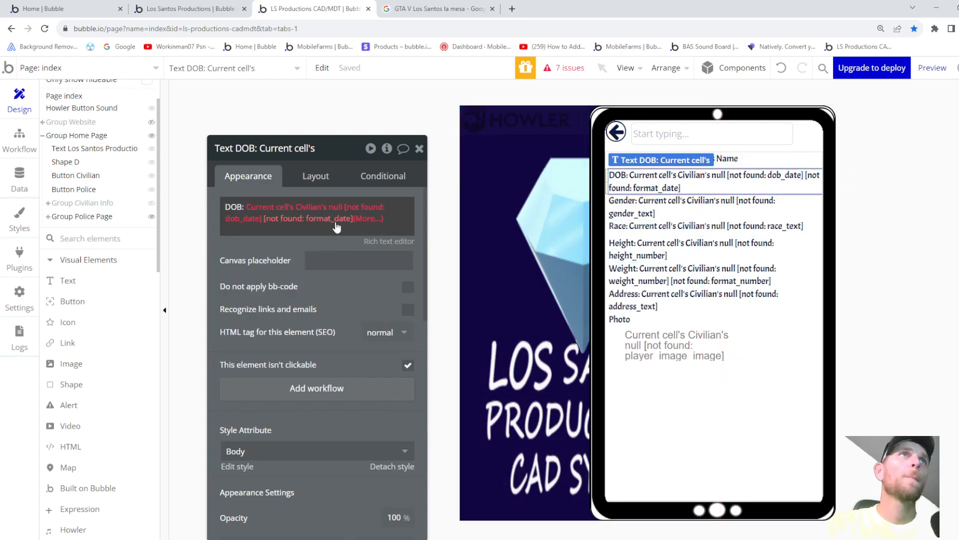
left_click(330, 209)
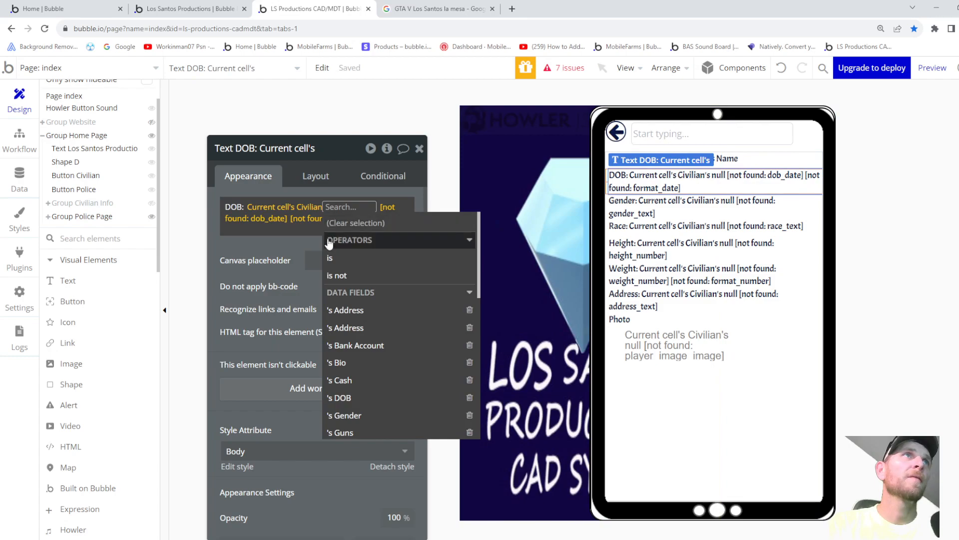
left_click(343, 397)
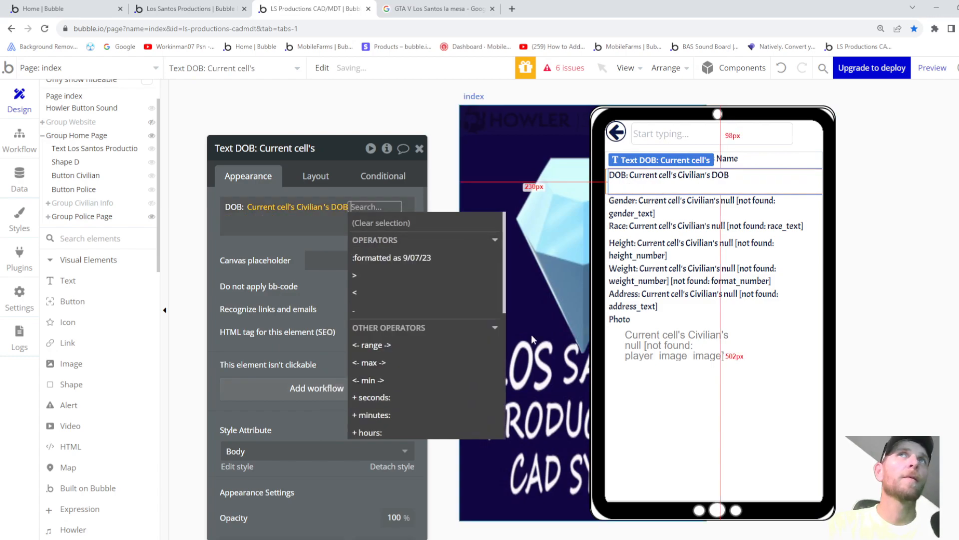
left_click(436, 258)
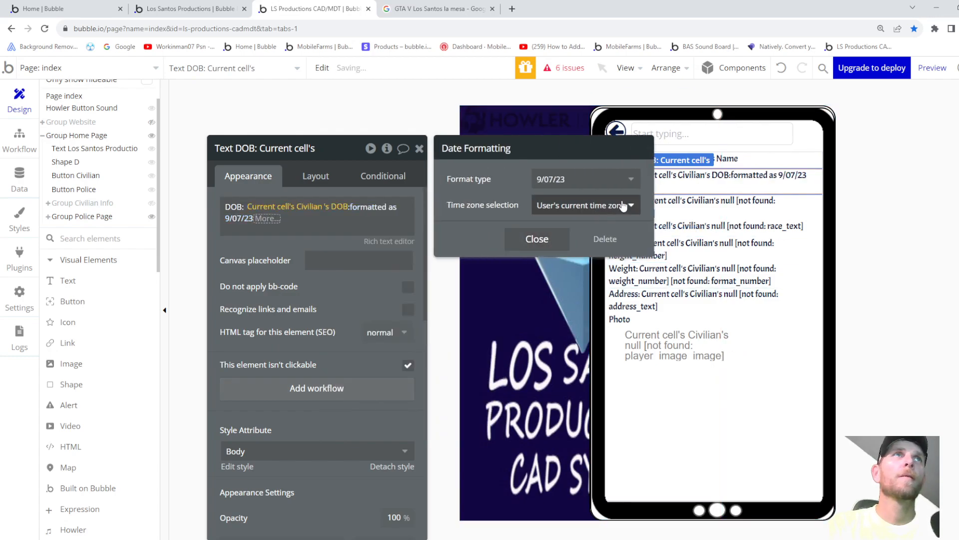
left_click(526, 241)
left_click(267, 219)
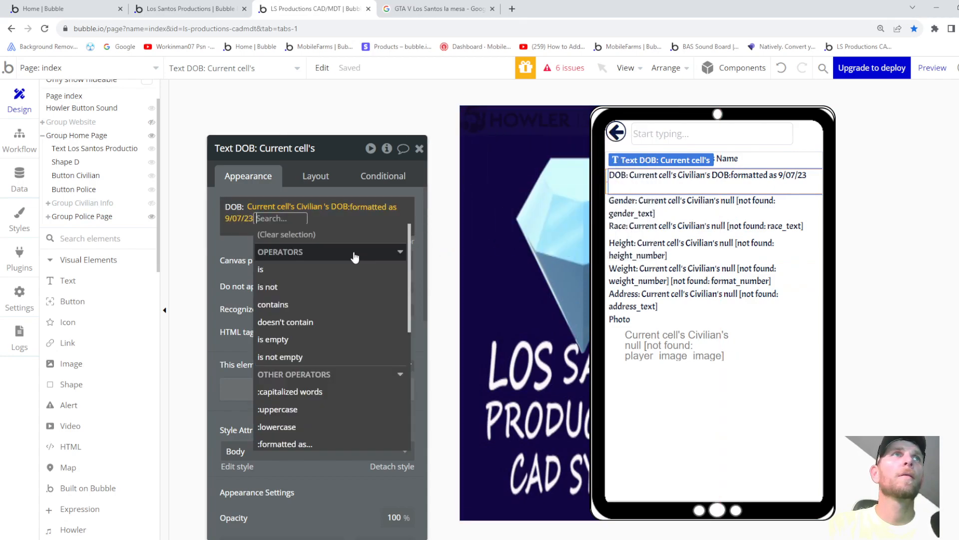
left_click(246, 248)
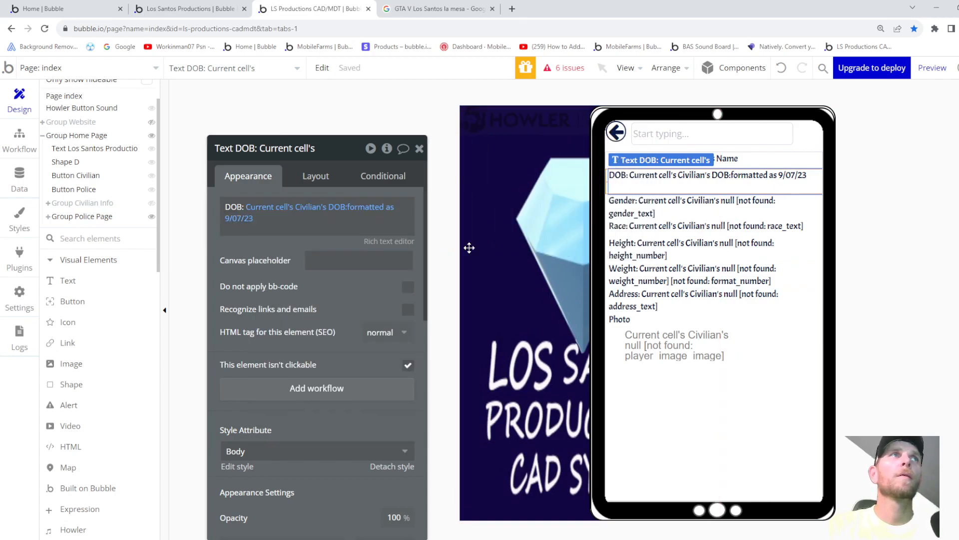
- Bind the Race and Gender texts to the civilian's Race and Gender
left_click(694, 212)
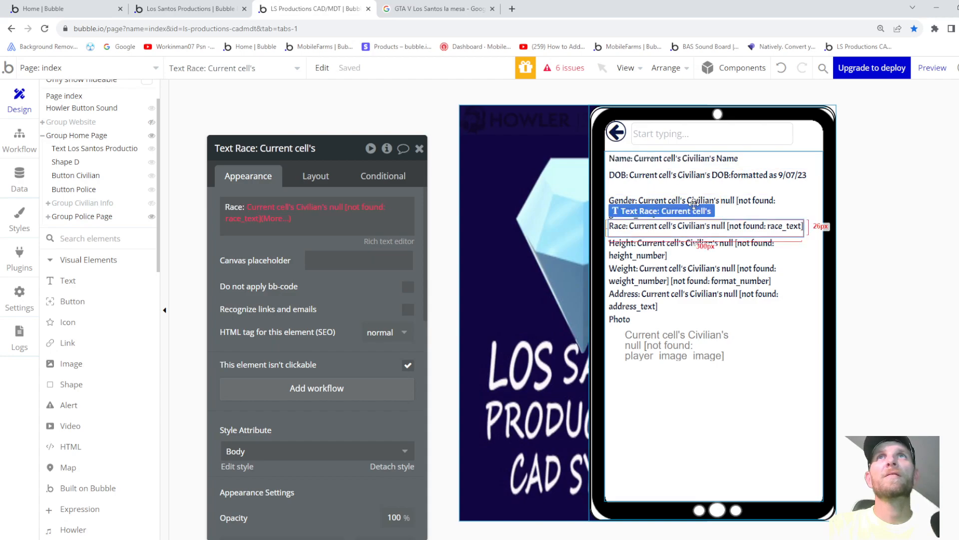
left_click(333, 210)
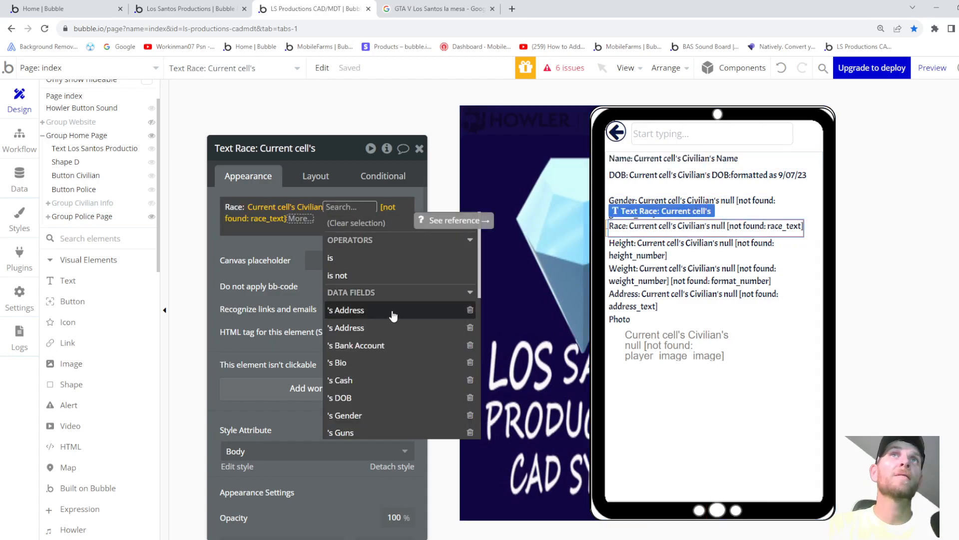
scroll(355, 385, "down", 2)
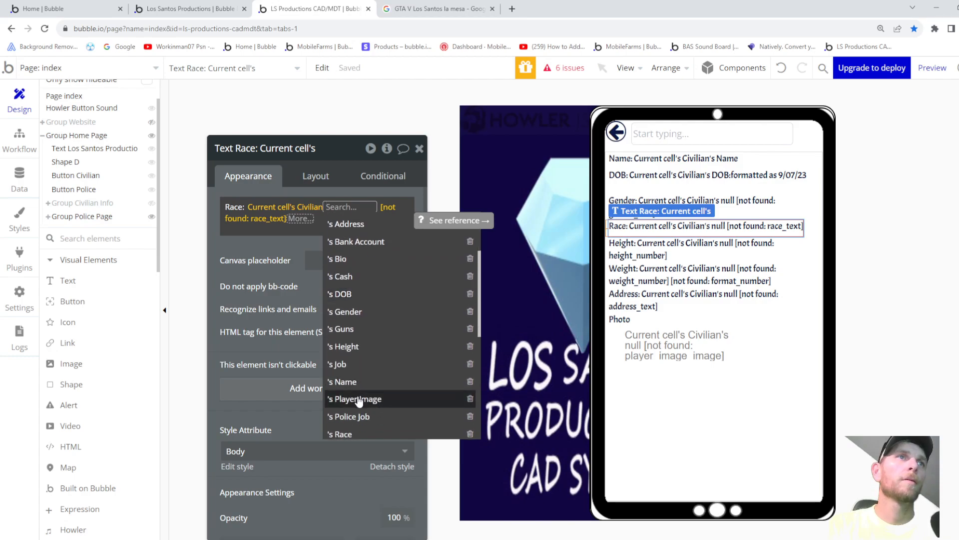
left_click(355, 431)
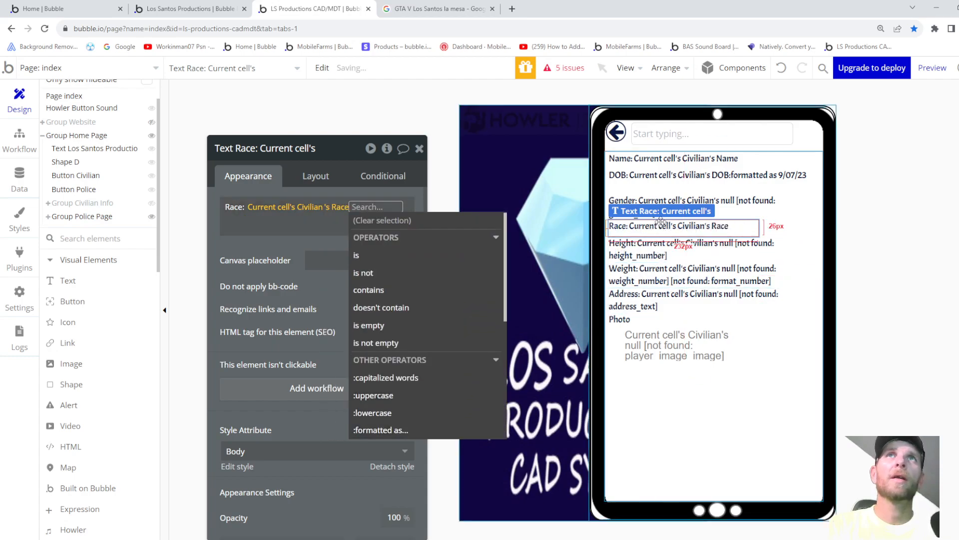
left_click(724, 204)
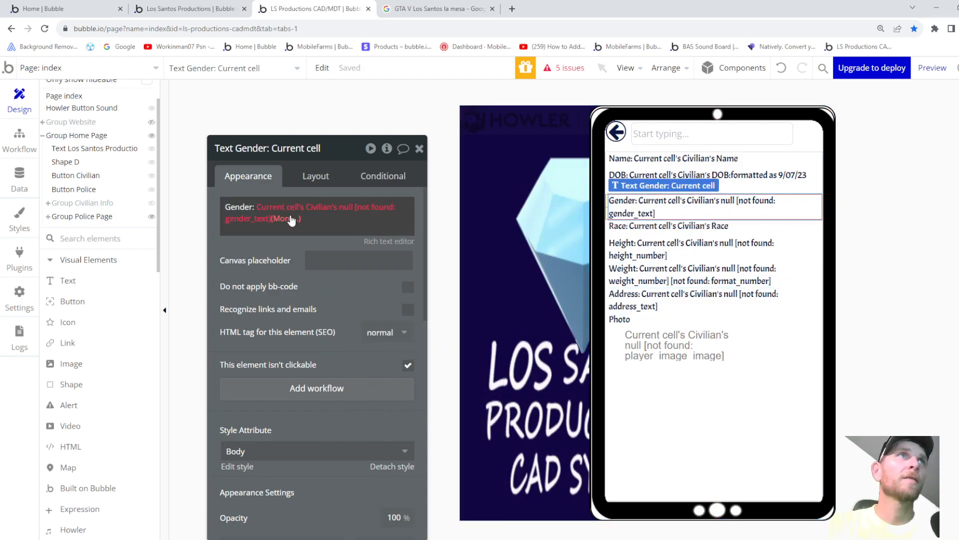
left_click(345, 207)
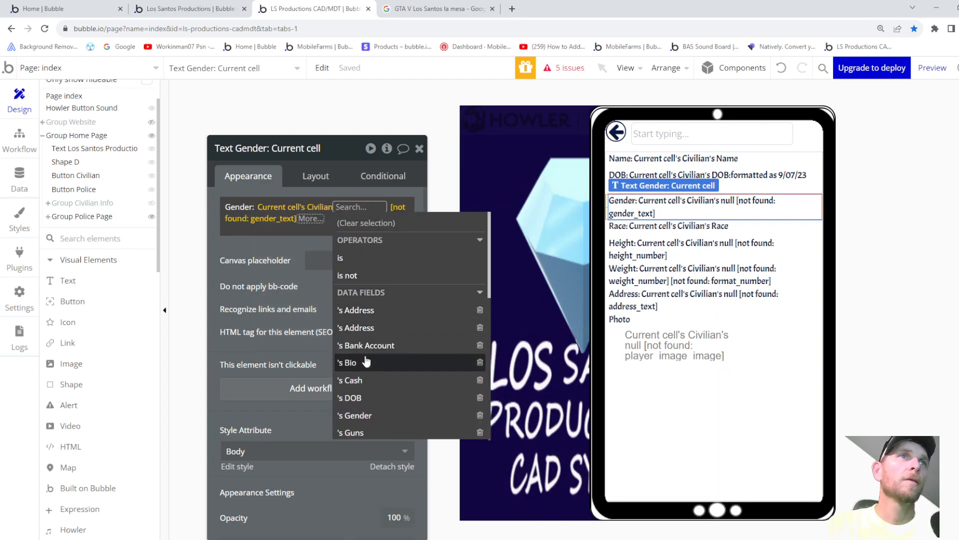
left_click(365, 415)
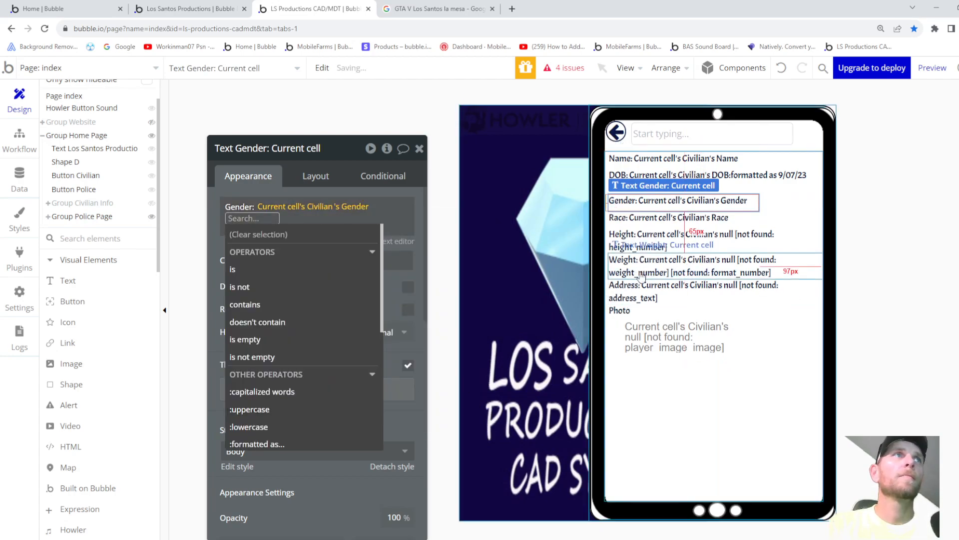
- Show the civilian's Height as a number with 1 decimal place
left_click(654, 243)
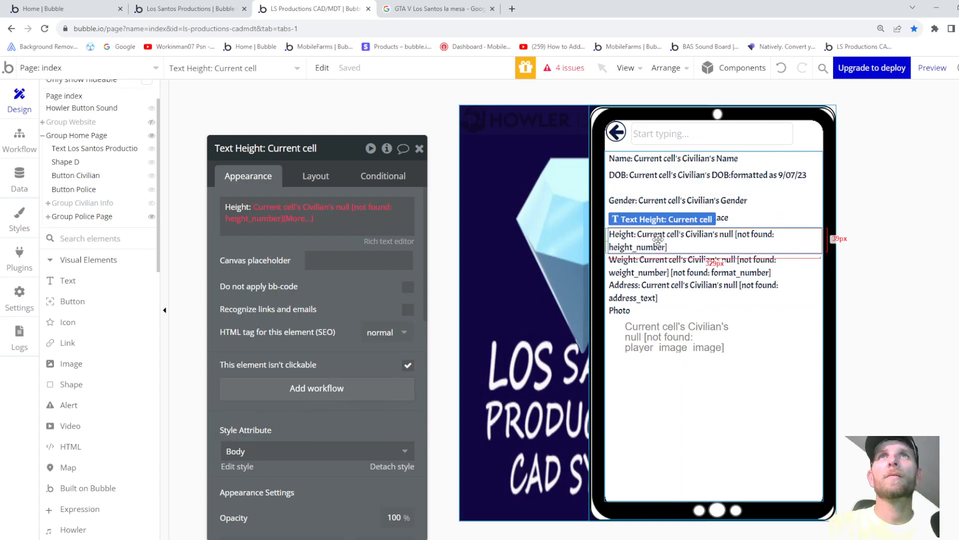
left_click(341, 207)
scroll(366, 350, "down", 3)
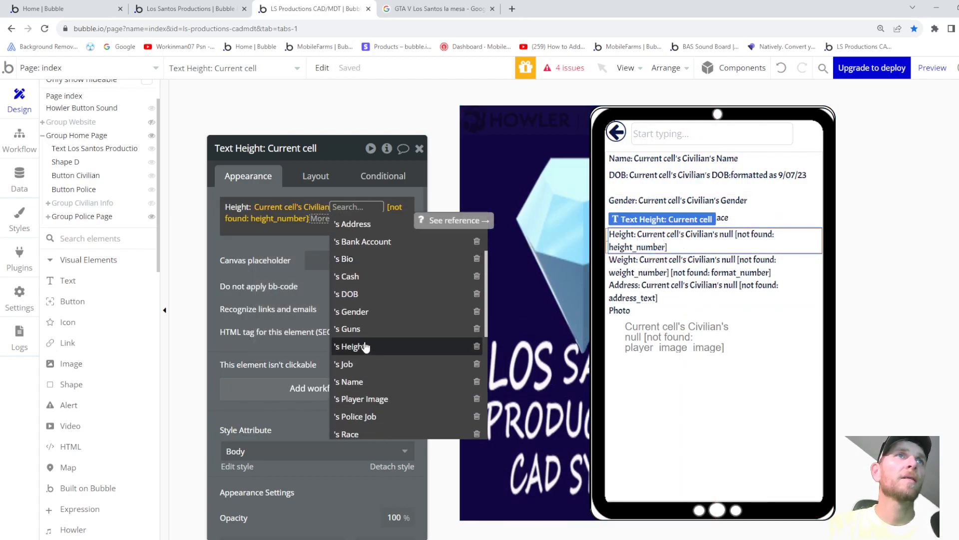
left_click(365, 343)
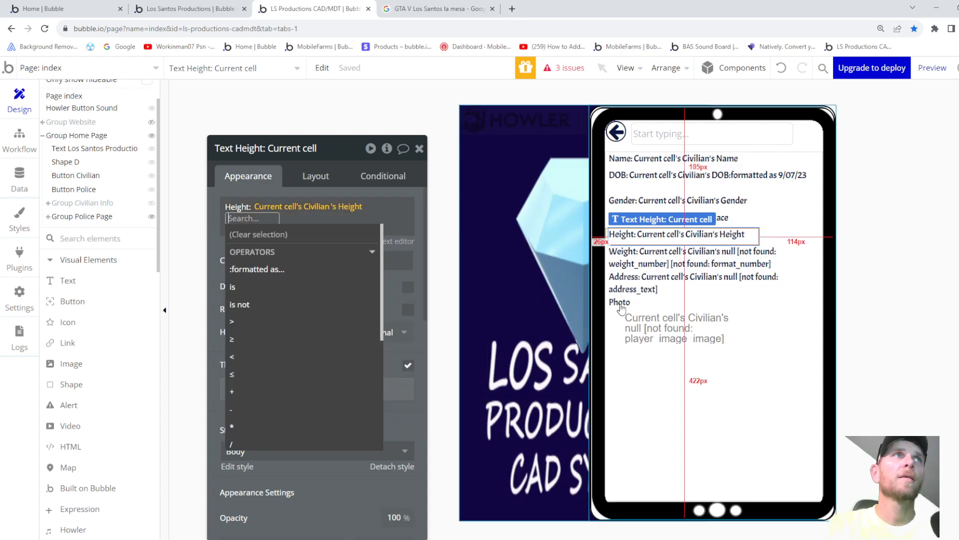
left_click(256, 272)
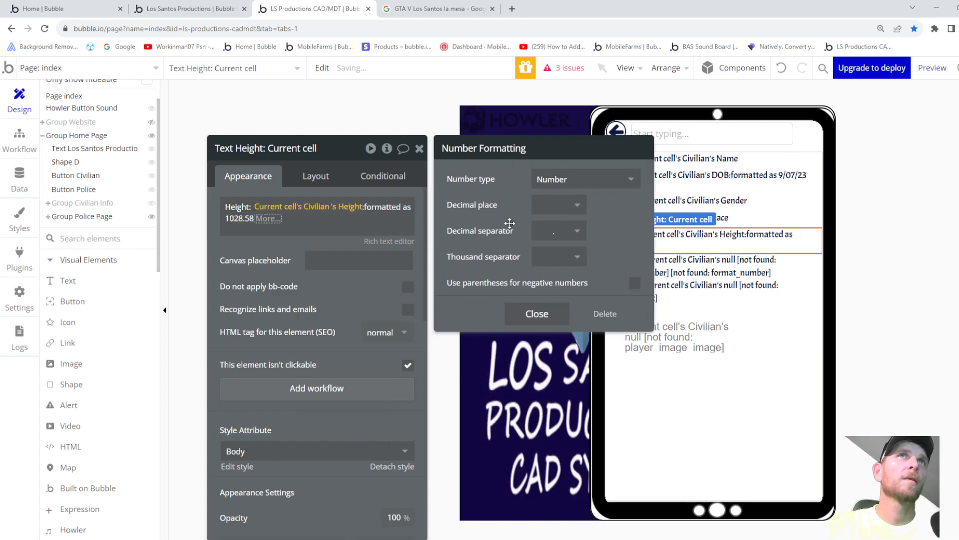
left_click(563, 212)
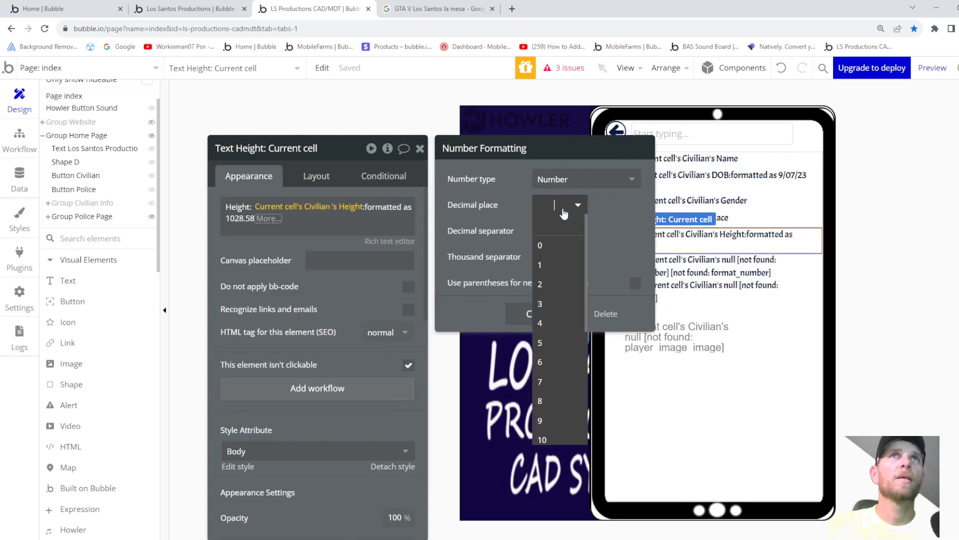
left_click(542, 284)
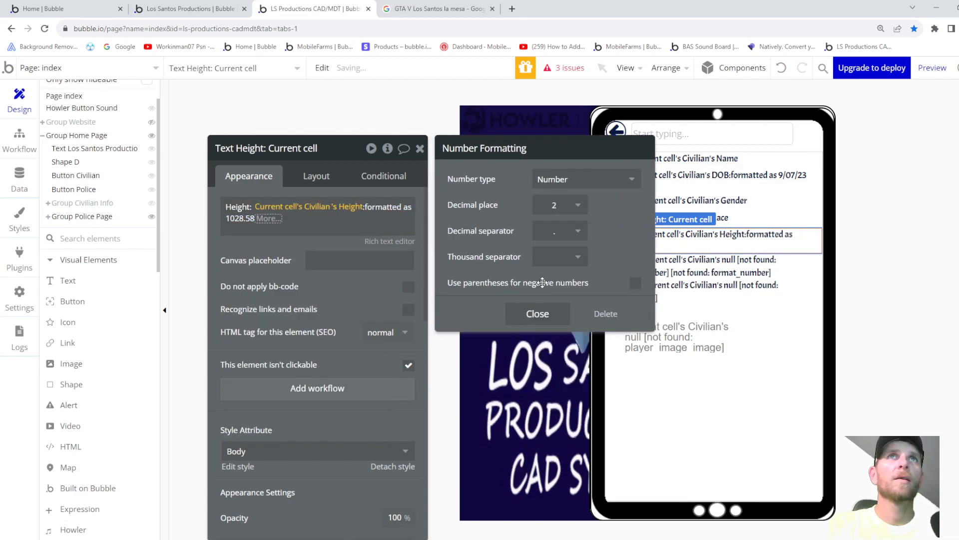
left_click(568, 205)
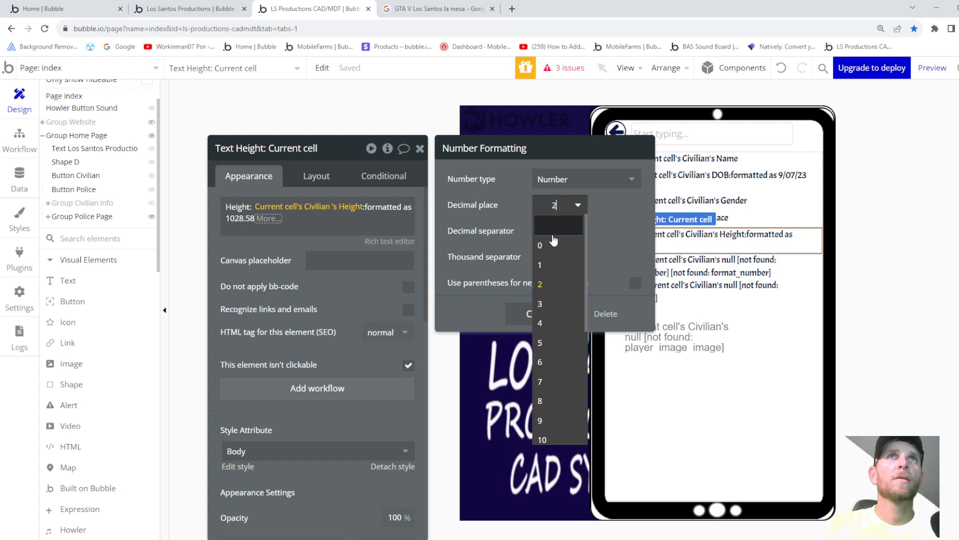
left_click(555, 266)
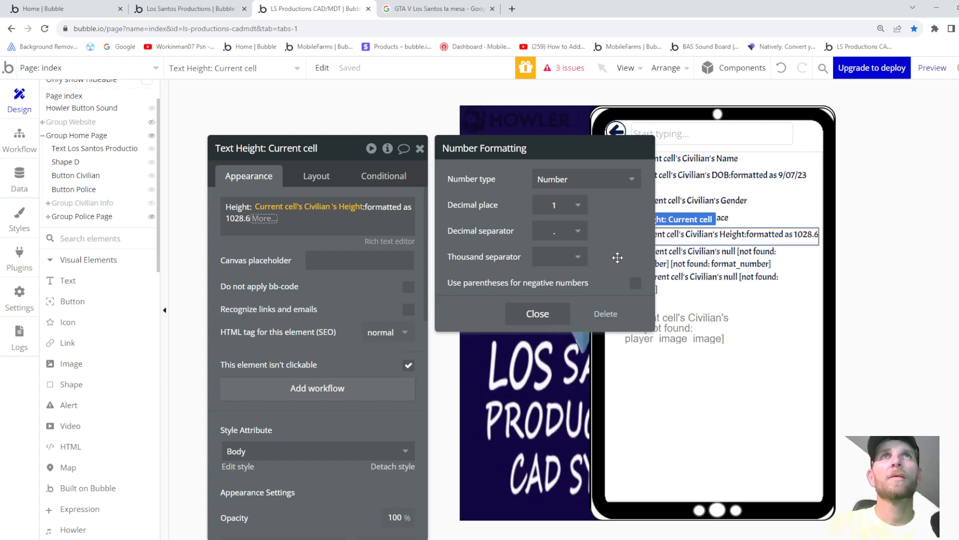
left_click(702, 259)
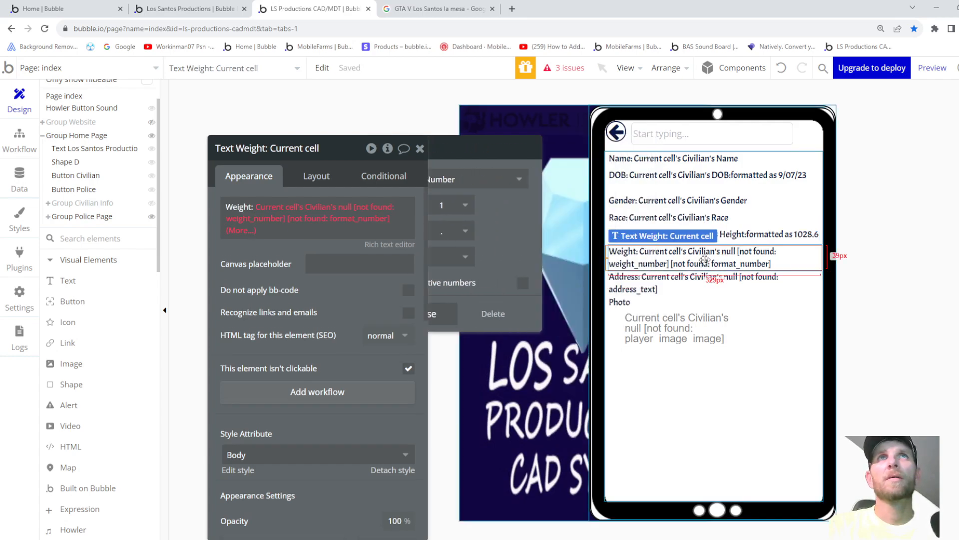
- Show the civilian's Weight with 1 decimal place and a comma thousands separator
left_click(349, 214)
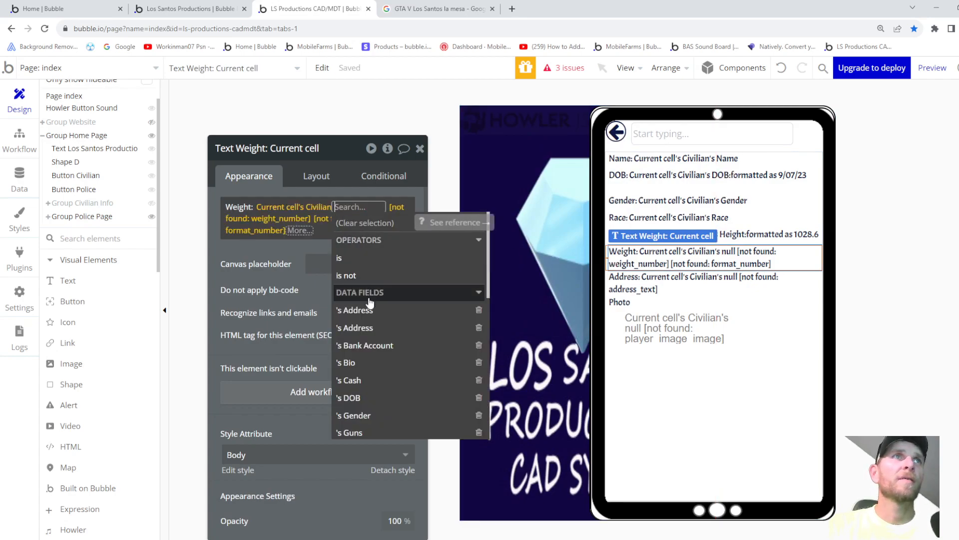
scroll(371, 350, "down", 5)
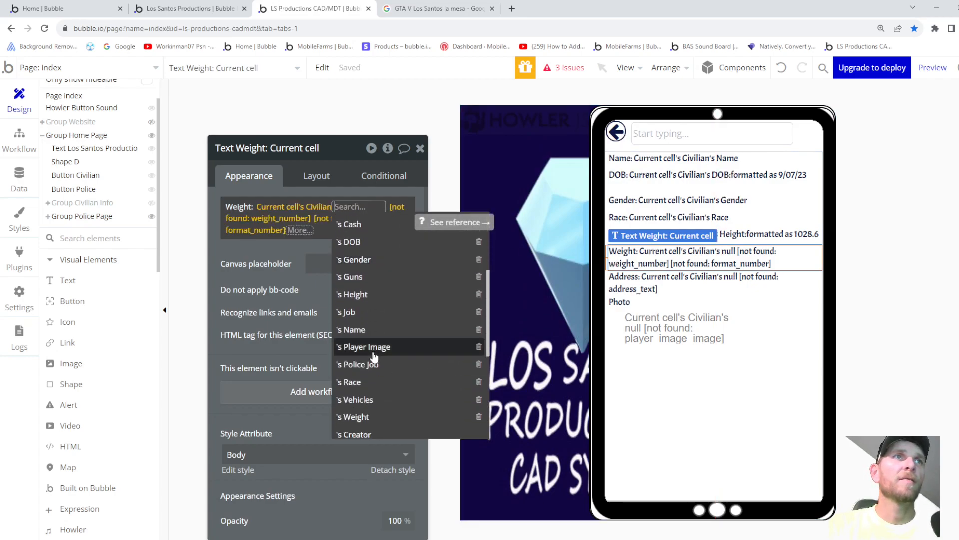
left_click(371, 415)
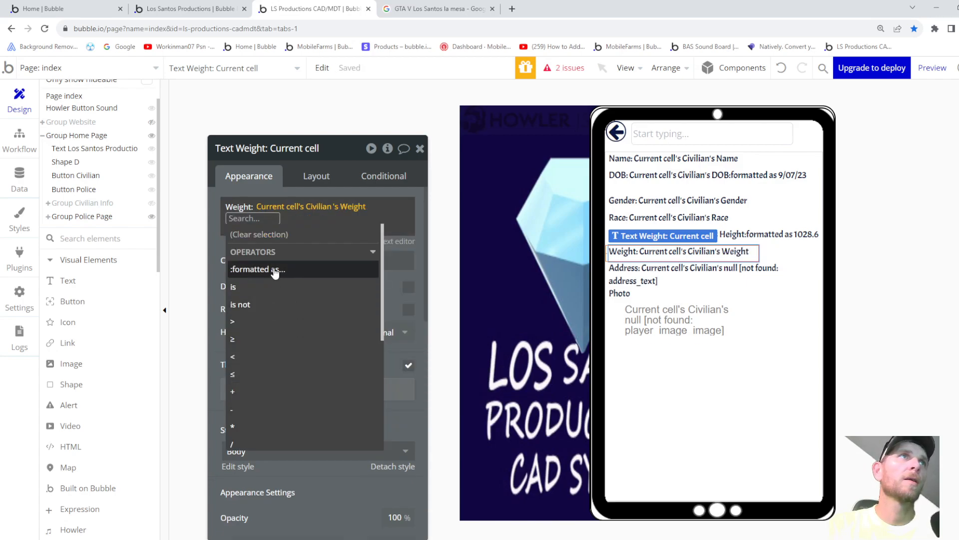
left_click(274, 269)
left_click(558, 205)
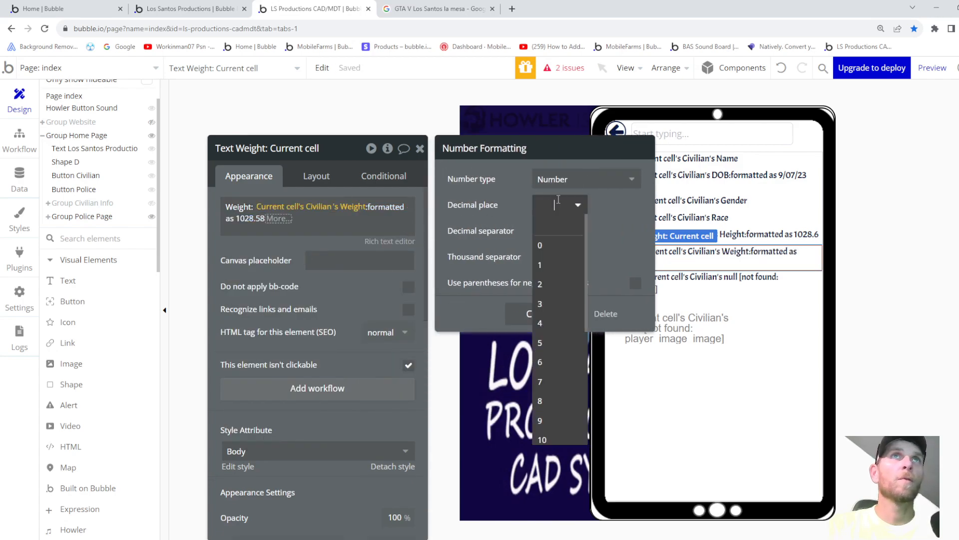
left_click(544, 263)
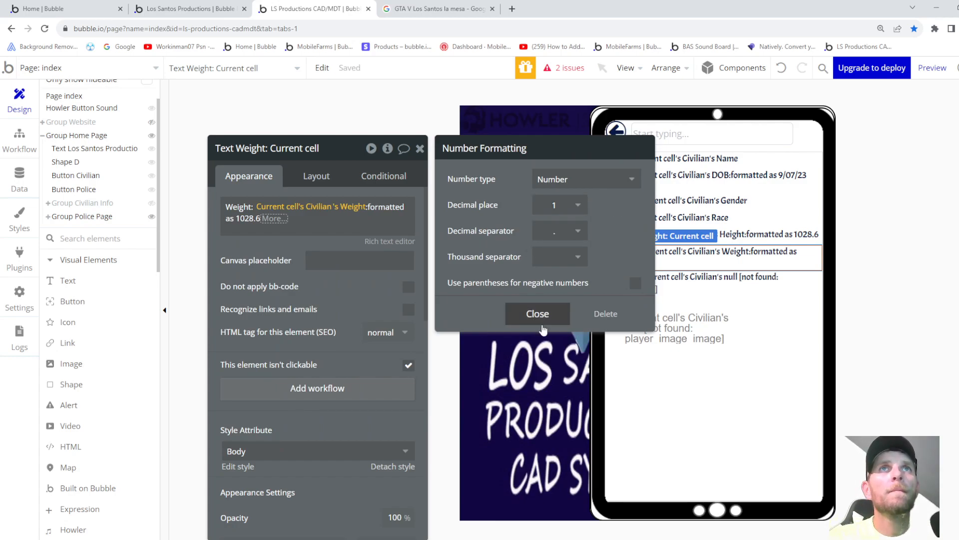
left_click(557, 258)
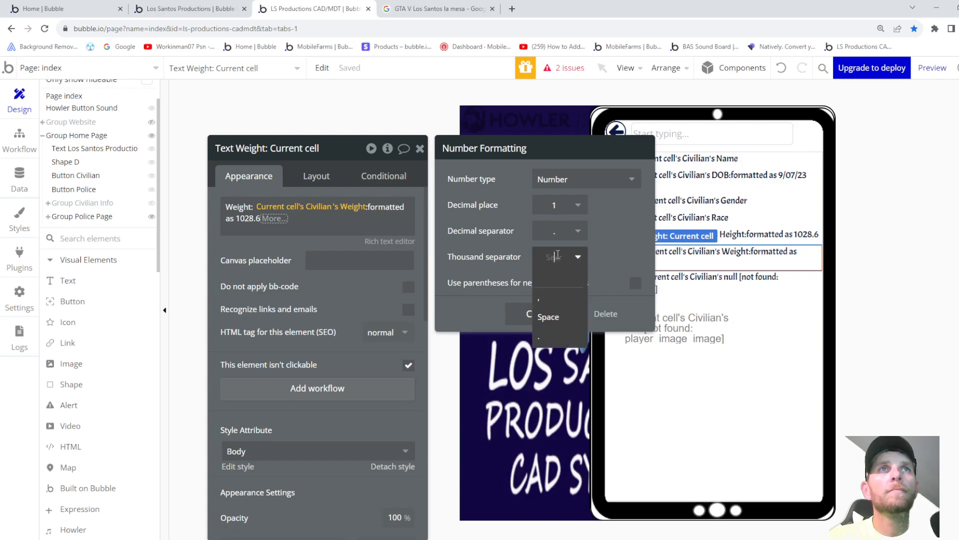
left_click(550, 300)
left_click(547, 316)
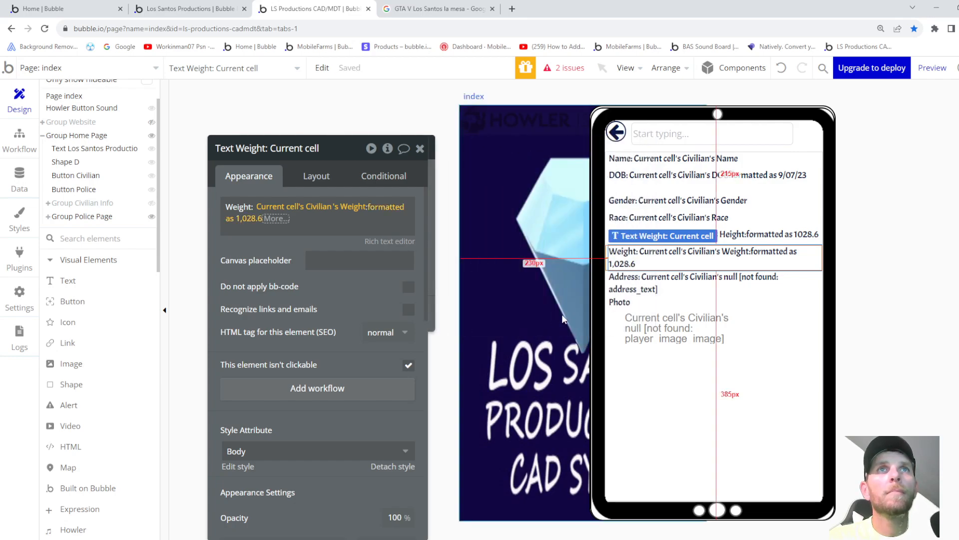
- Bind the Address text to the civilian's Address
left_click(687, 285)
left_click(334, 208)
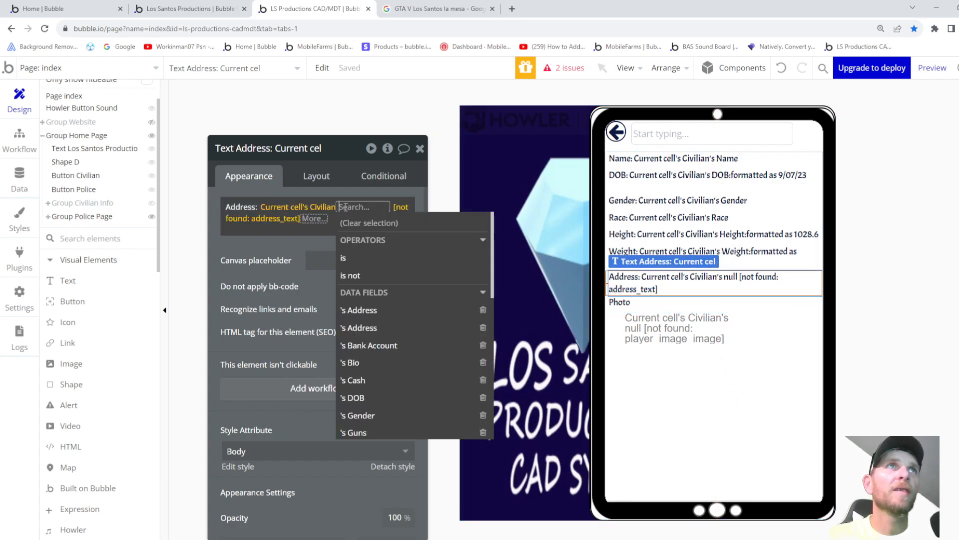
scroll(380, 395, "down", 4)
scroll(380, 395, "down", 3)
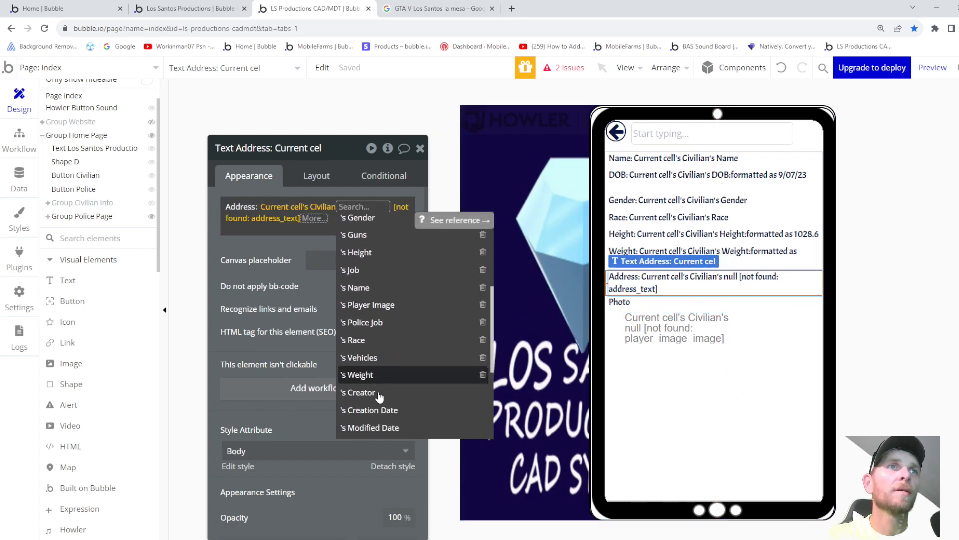
scroll(383, 396, "up", 5)
scroll(383, 394, "up", 2)
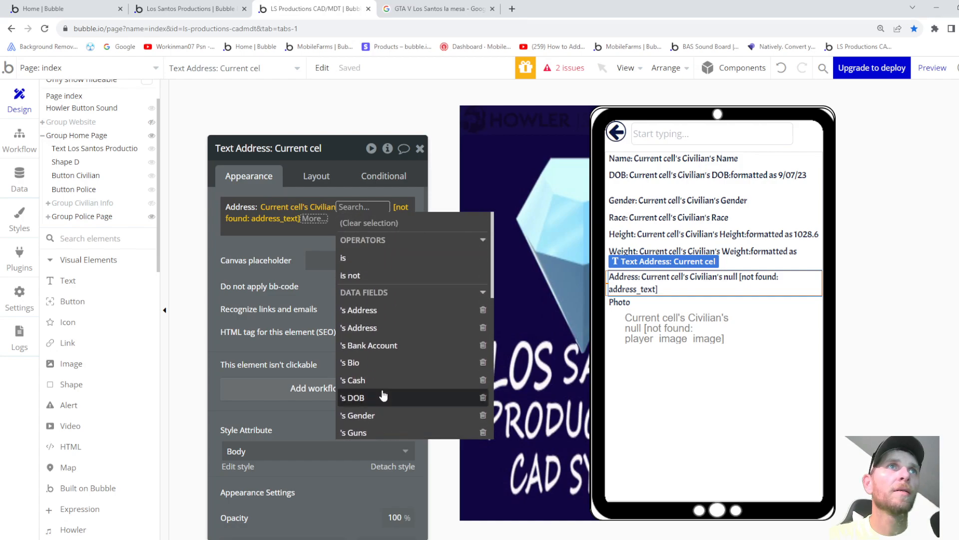
left_click(383, 327)
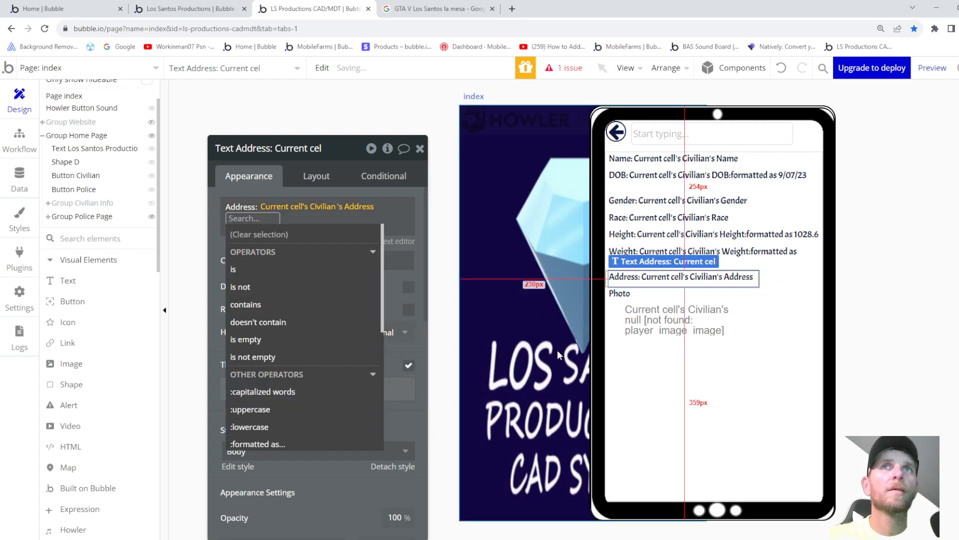
- Set the Photo image to the civilian's Player Image
left_click(657, 355)
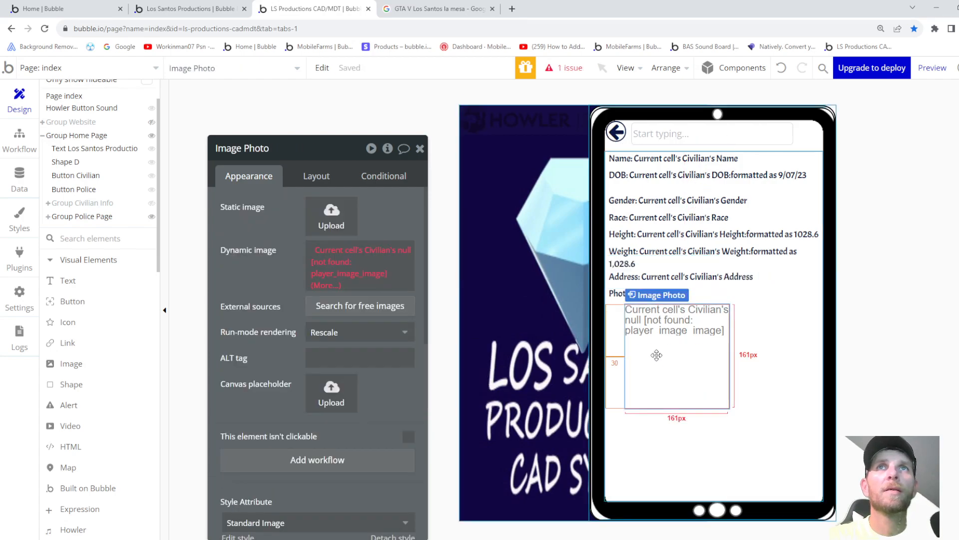
left_click(403, 255)
scroll(382, 420, "down", 3)
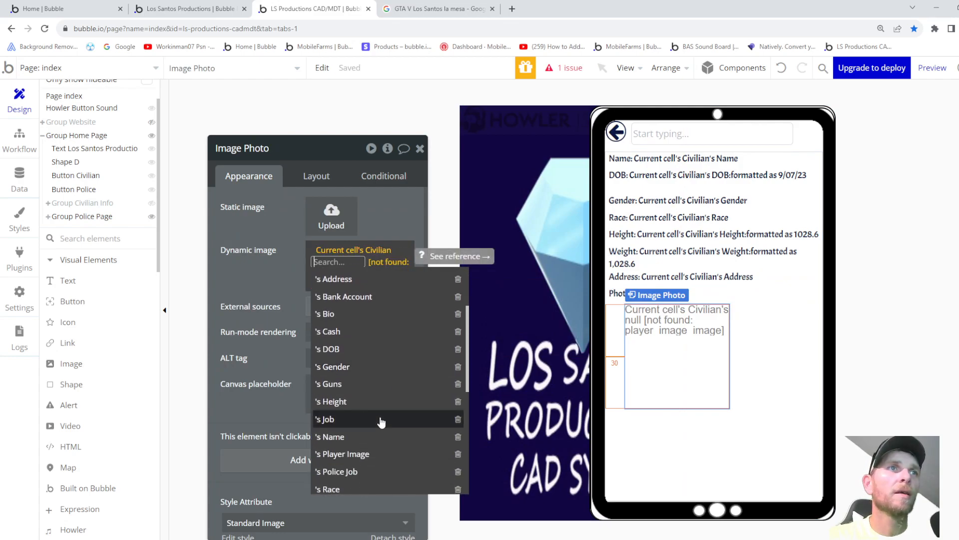
left_click(364, 404)
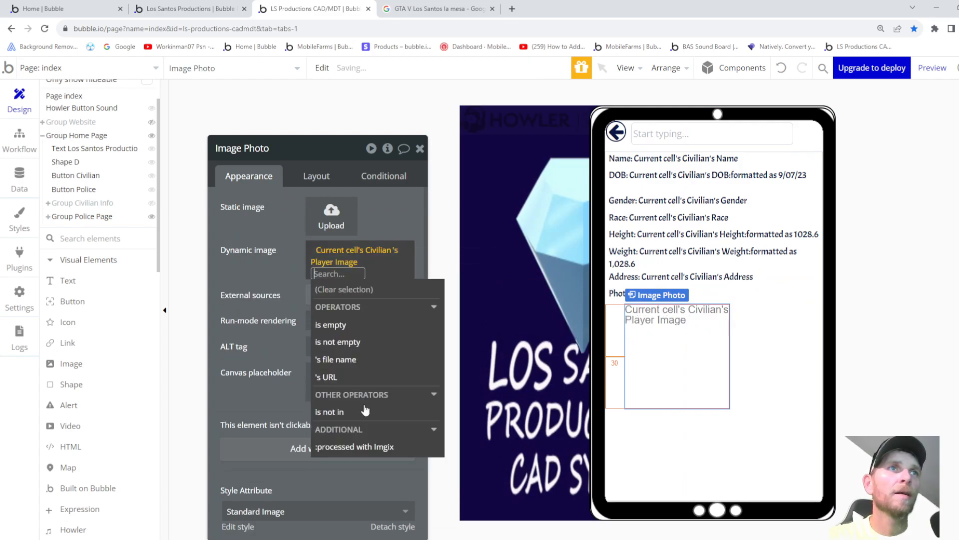
left_click(686, 444)
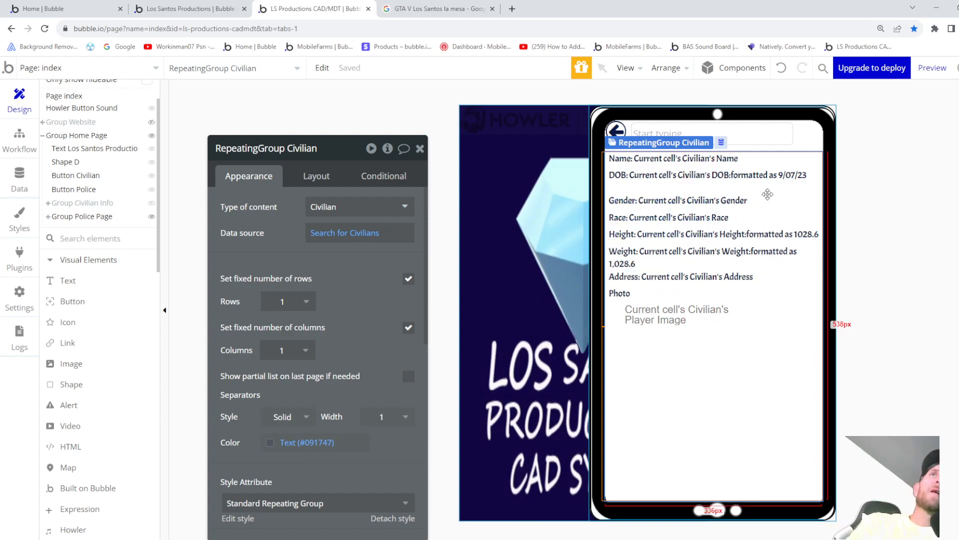
left_click(939, 70)
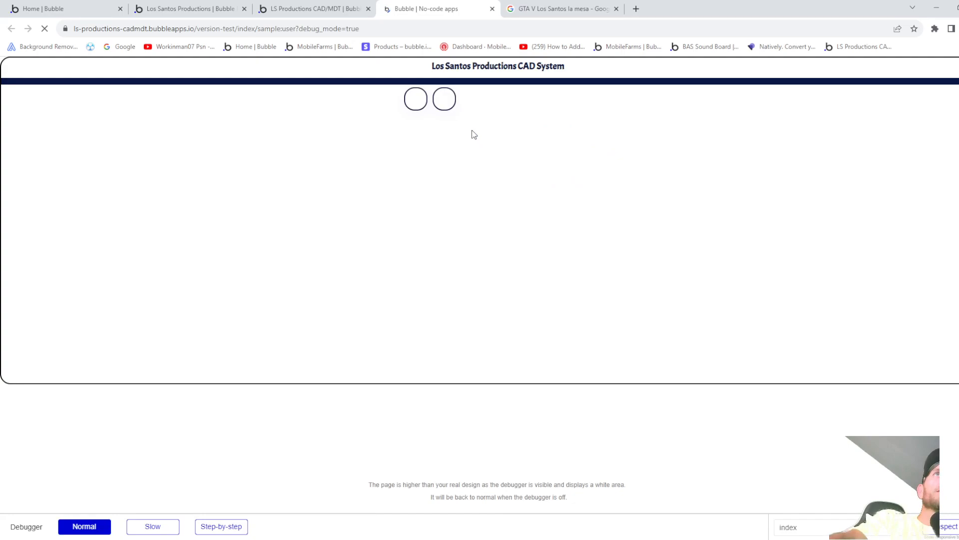
left_click(445, 100)
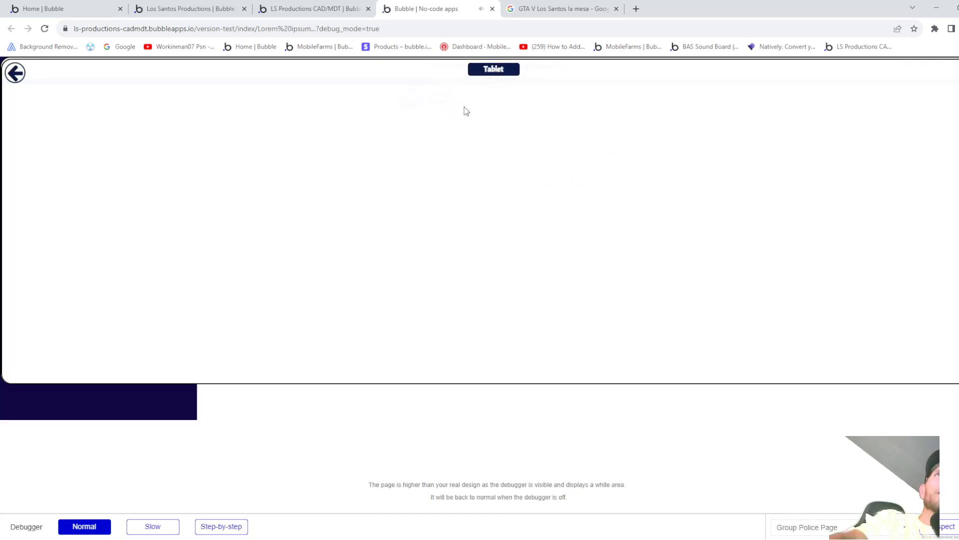
left_click(493, 74)
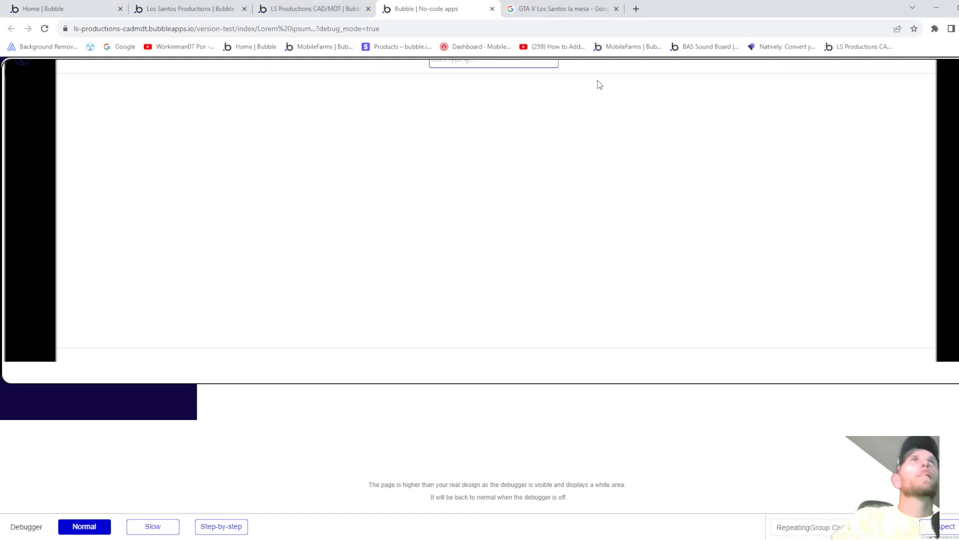
type("tank")
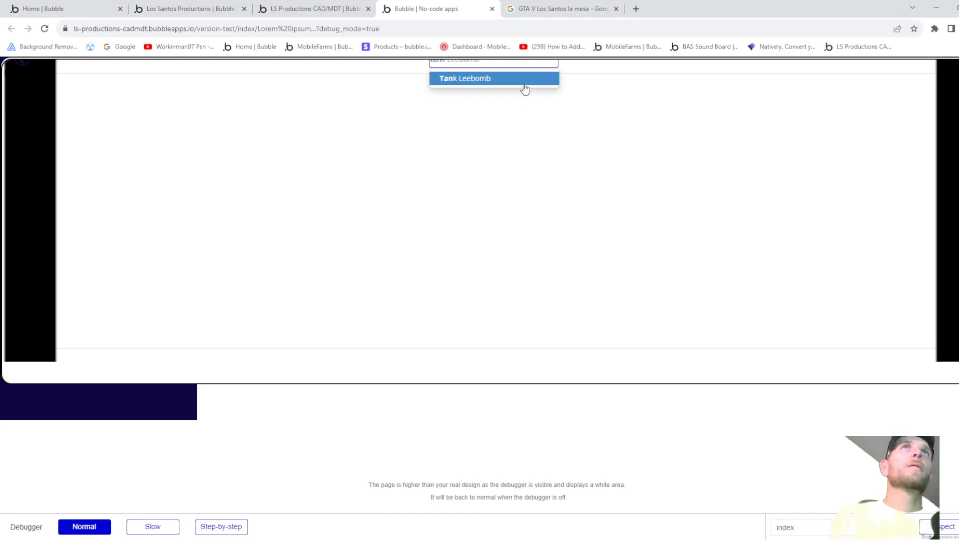
left_click(512, 82)
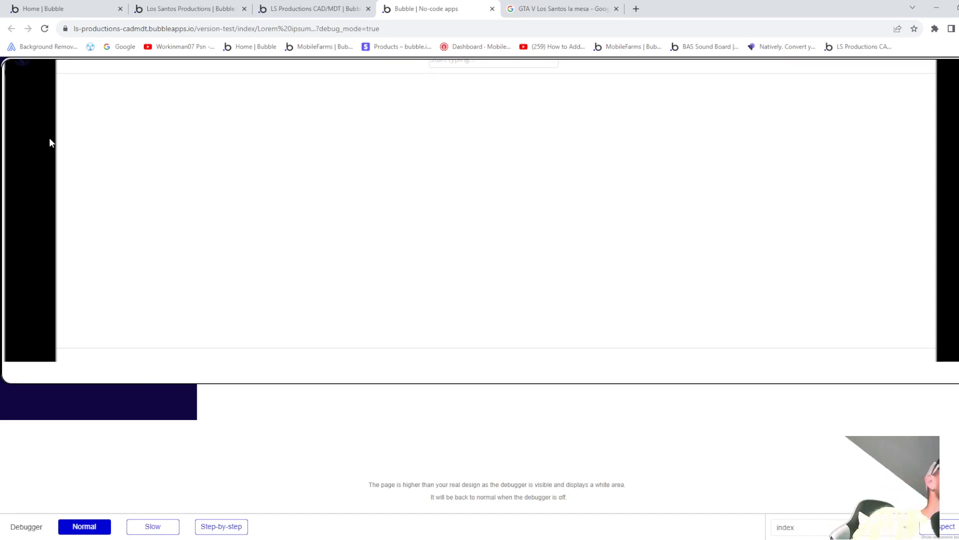
left_click(25, 63)
left_click(16, 74)
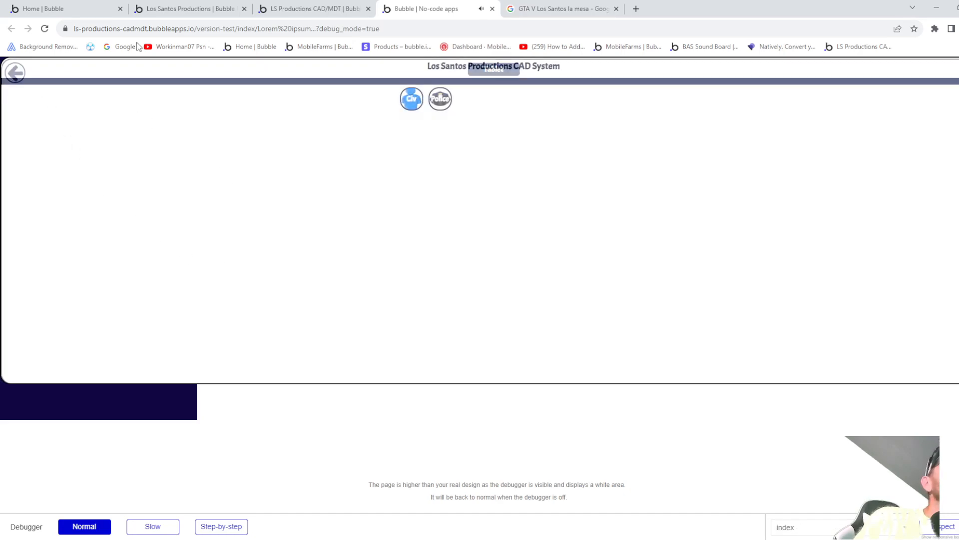
left_click(294, 8)
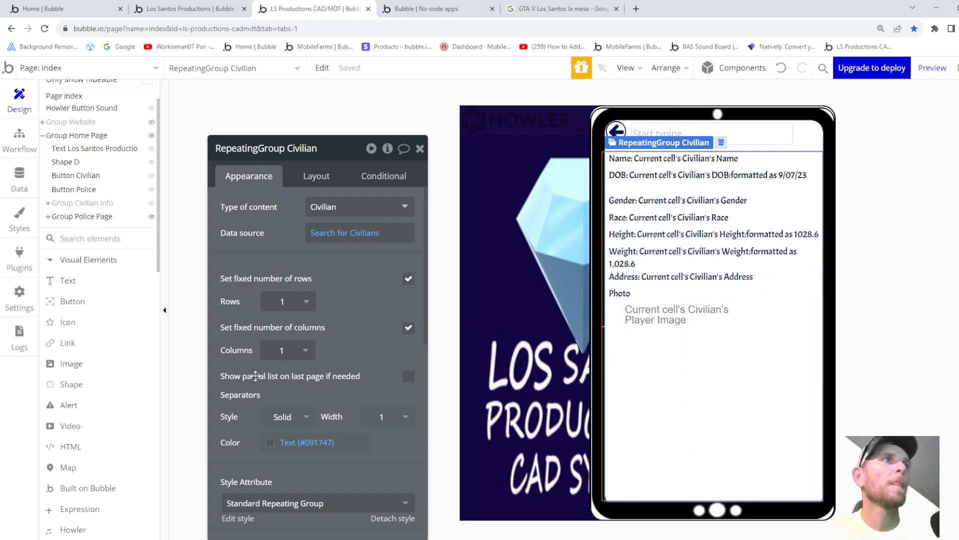
left_click(49, 216)
scroll(99, 331, "down", 1)
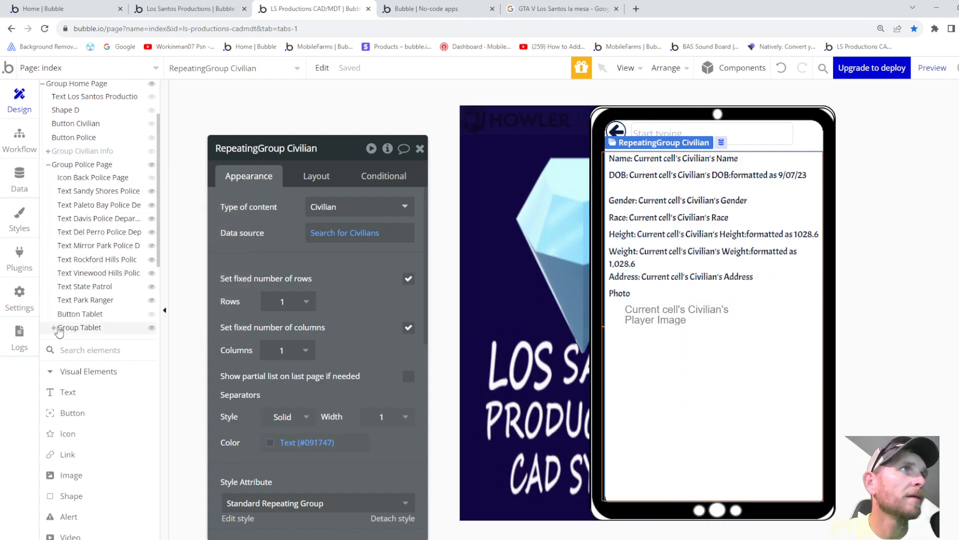
left_click(54, 328)
scroll(110, 320, "down", 1)
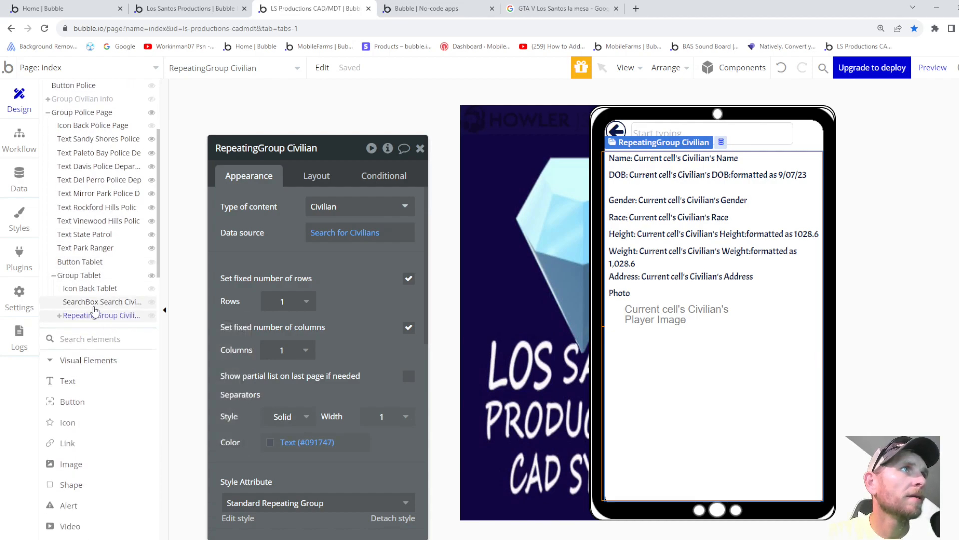
left_click(90, 289)
left_click(92, 315)
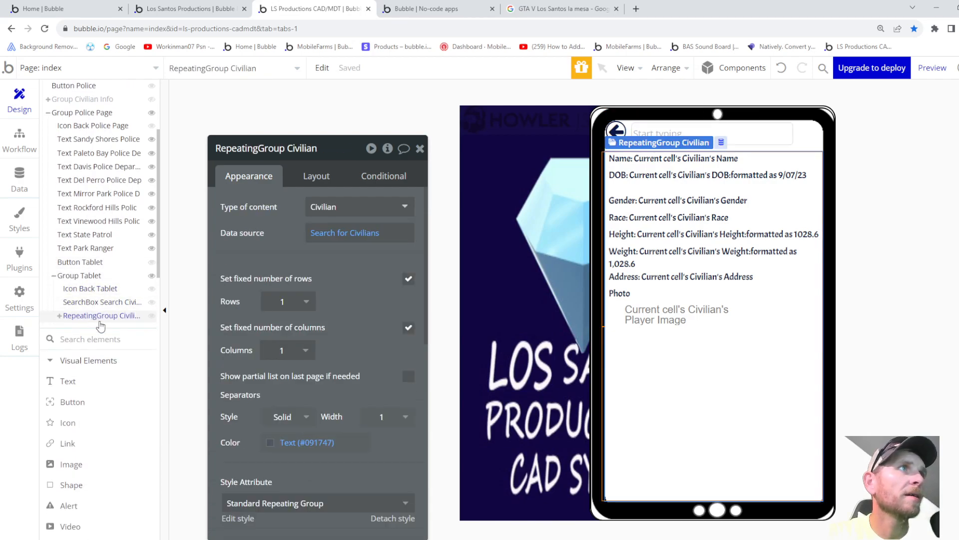
scroll(315, 395, "down", 8)
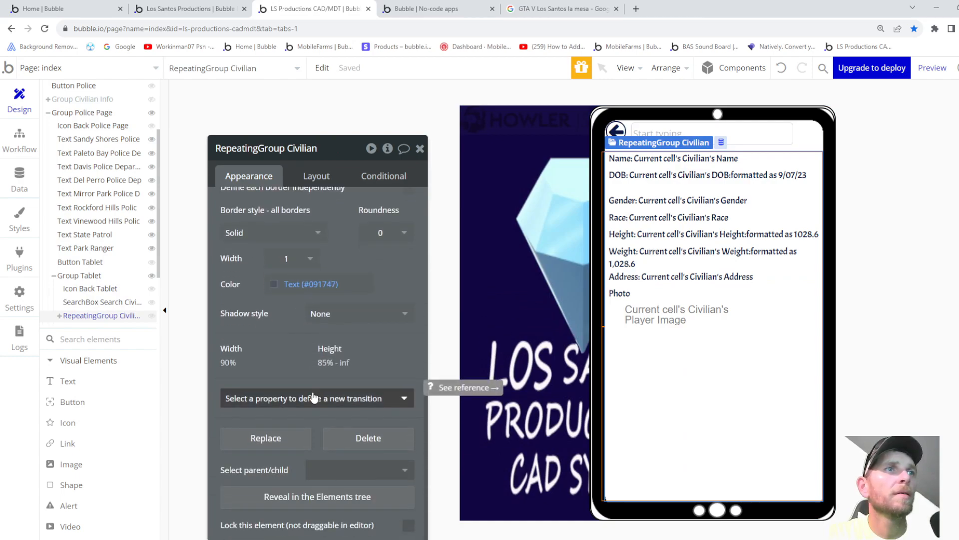
scroll(316, 406, "up", 10)
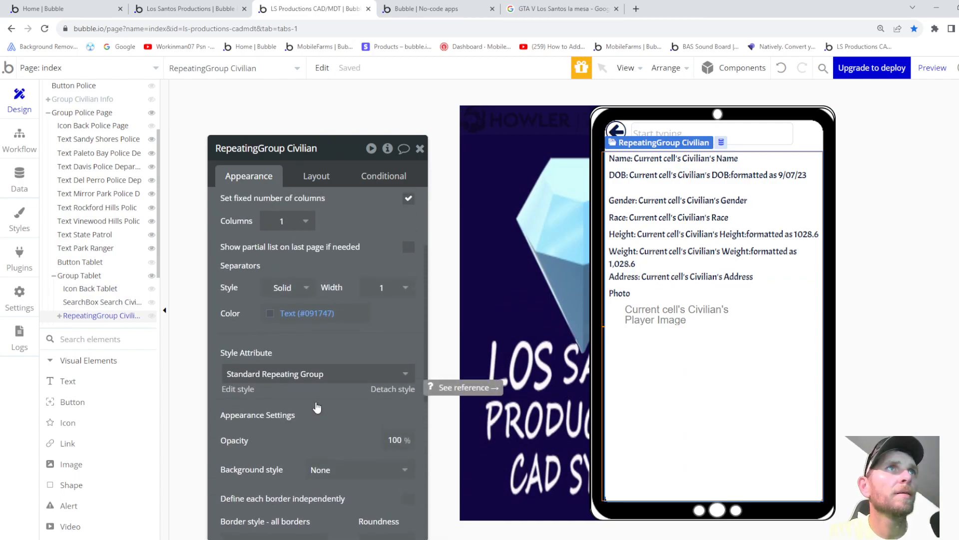
left_click(316, 186)
scroll(339, 375, "down", 1)
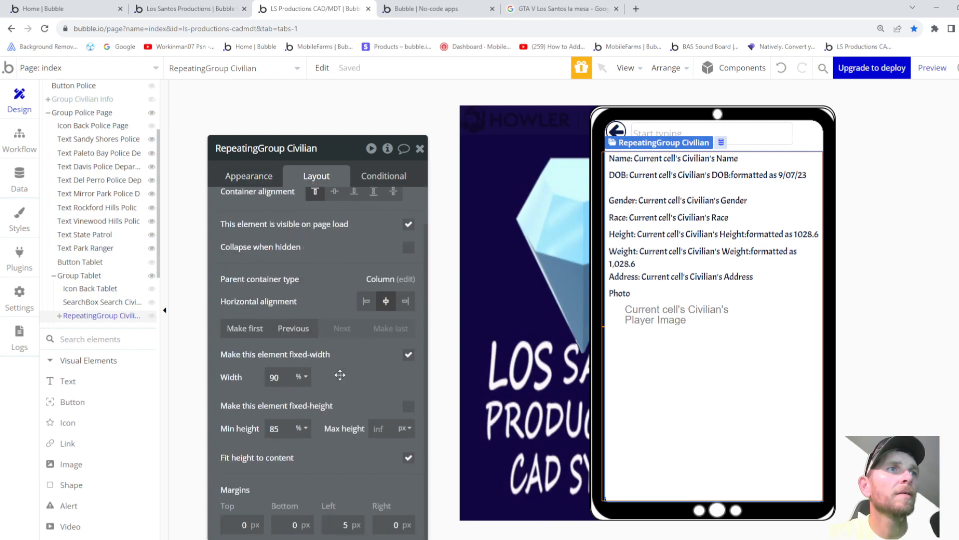
left_click(106, 303)
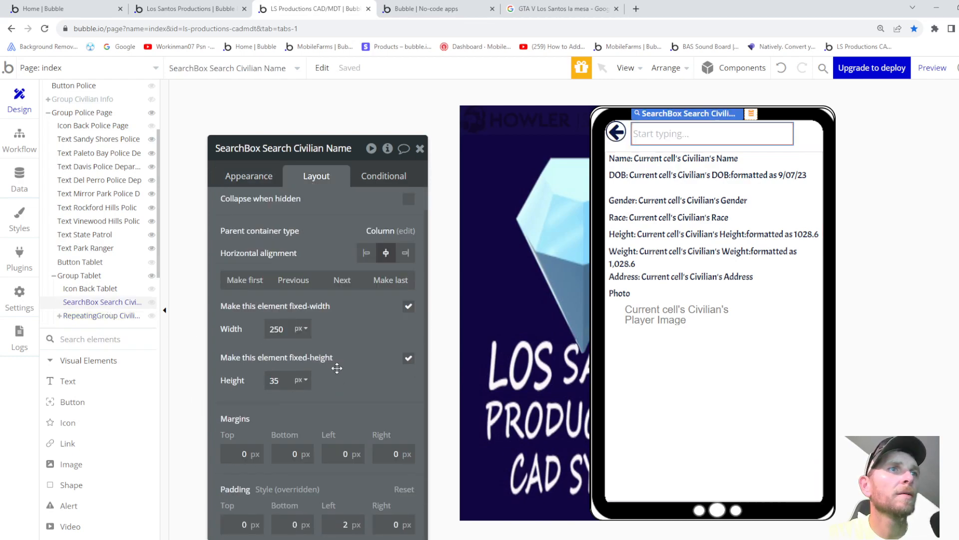
scroll(353, 407, "up", 1)
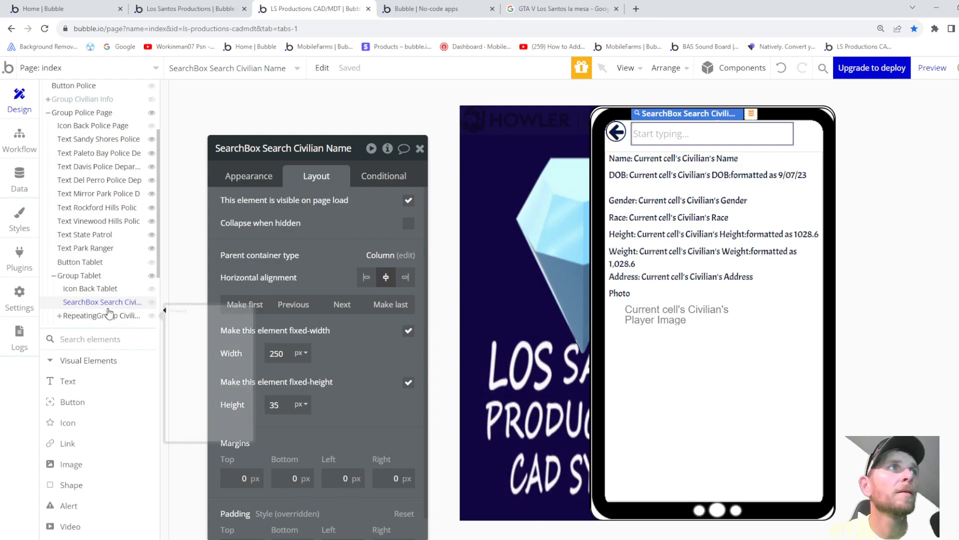
left_click(97, 288)
scroll(297, 392, "down", 1)
scroll(310, 400, "up", 1)
left_click(688, 396)
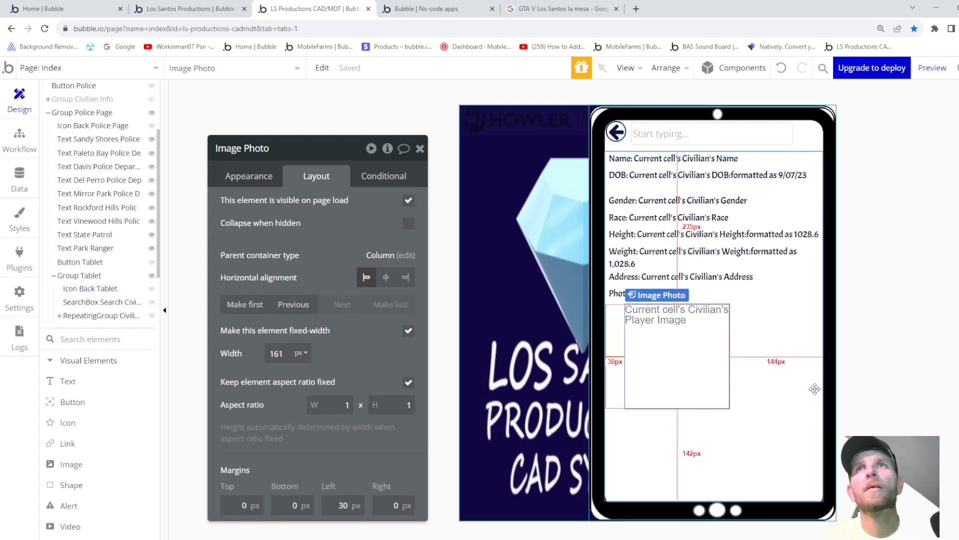
left_click(812, 389)
left_click(751, 141)
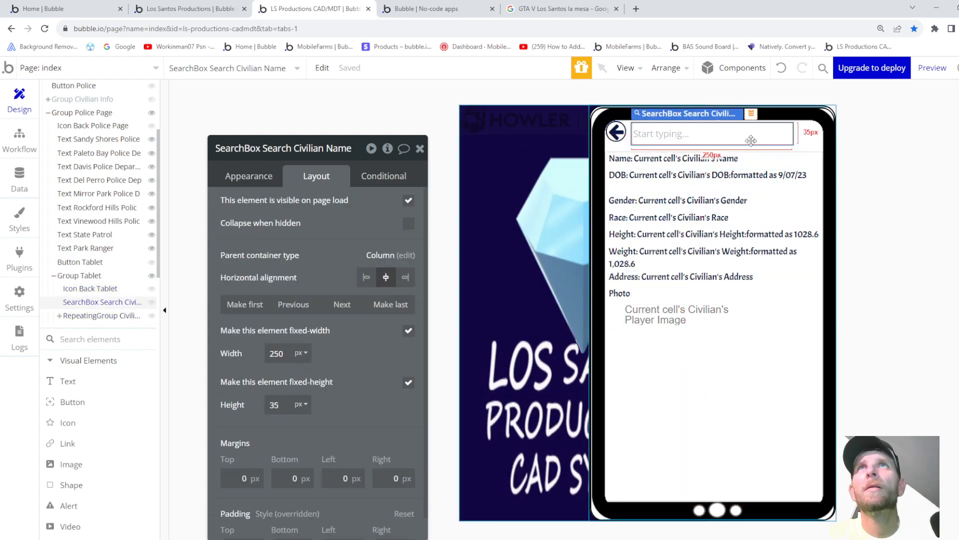
left_click(799, 141)
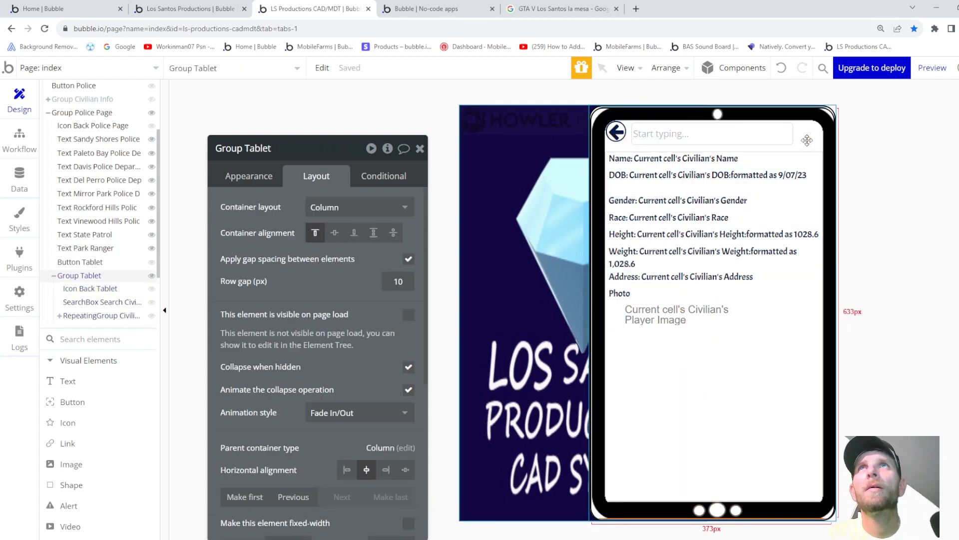
- Clear Group Tablet's data source and content type after comparing the sspd tablet popup, then preview
left_click(233, 186)
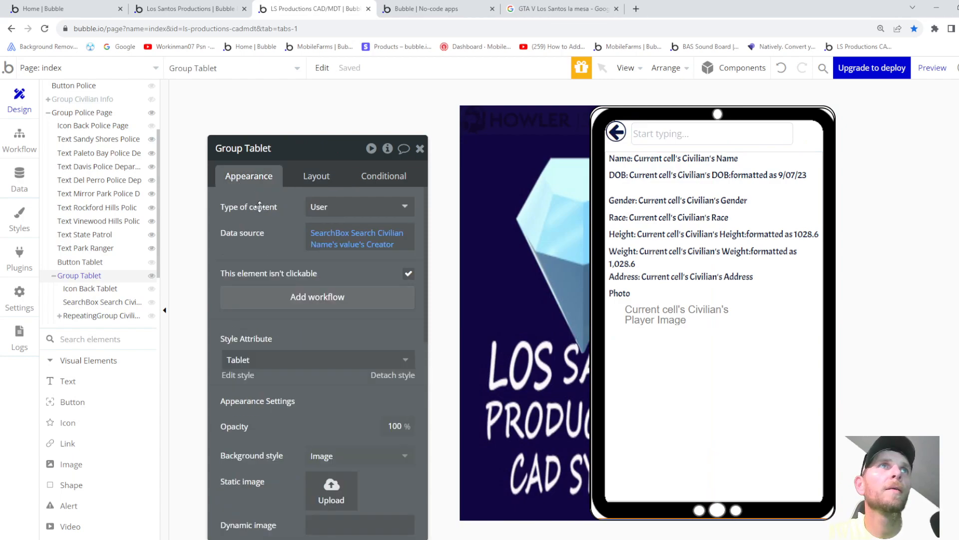
left_click(391, 249)
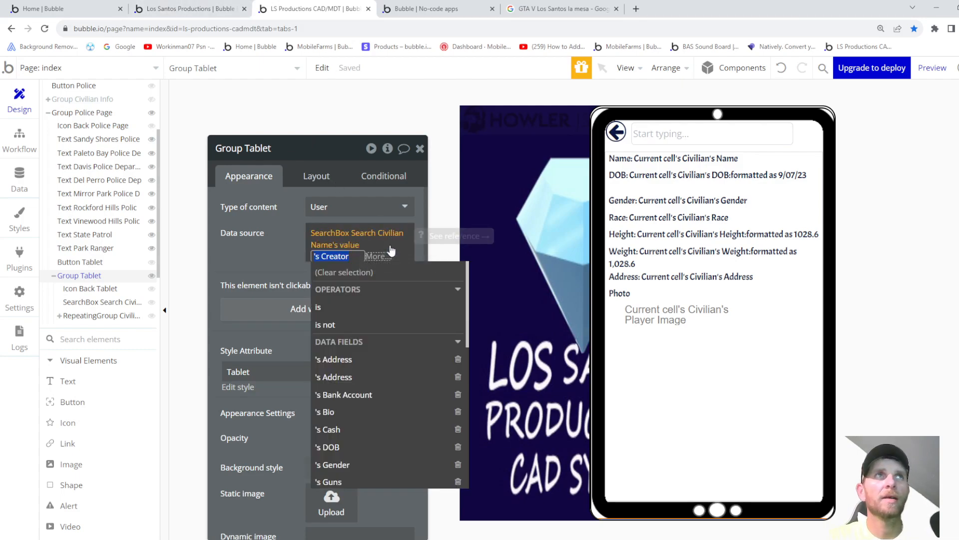
left_click(183, 15)
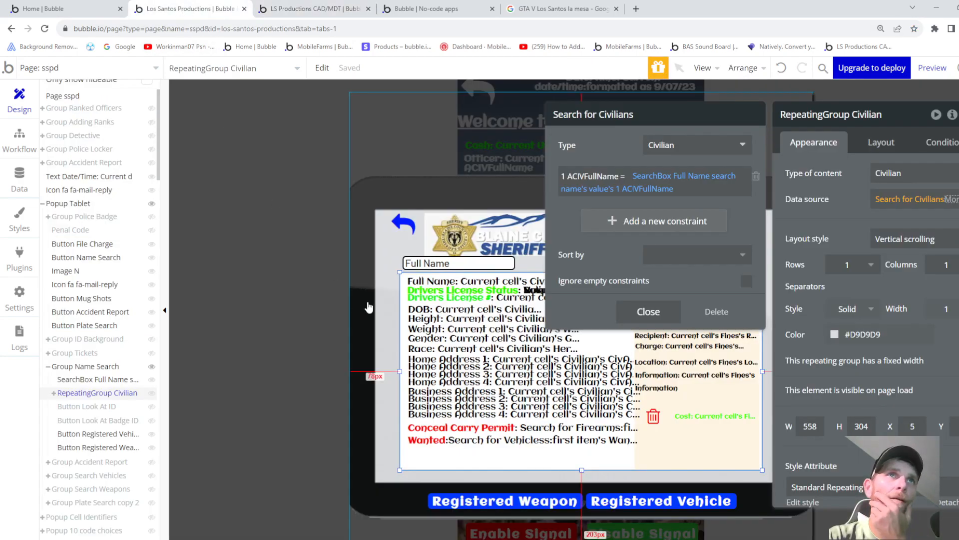
left_click(389, 247)
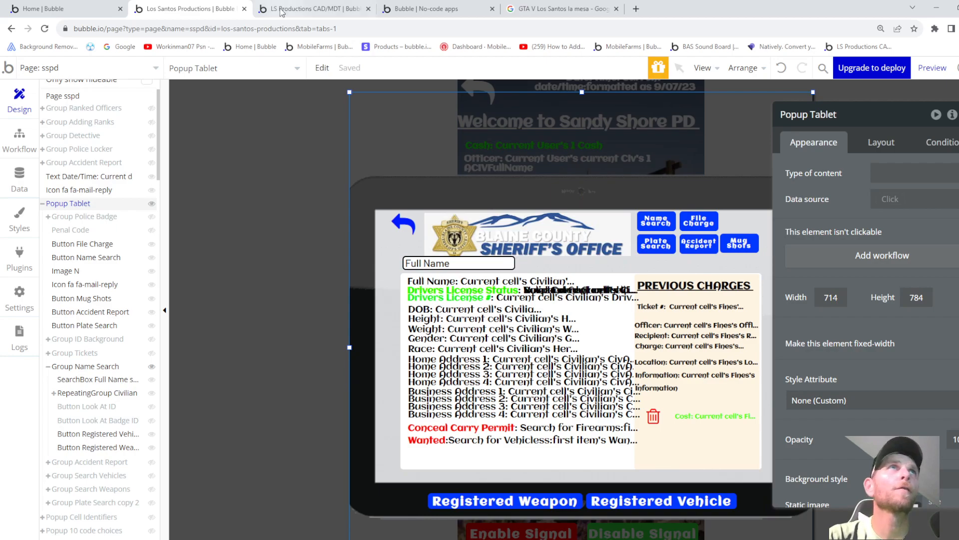
left_click(310, 9)
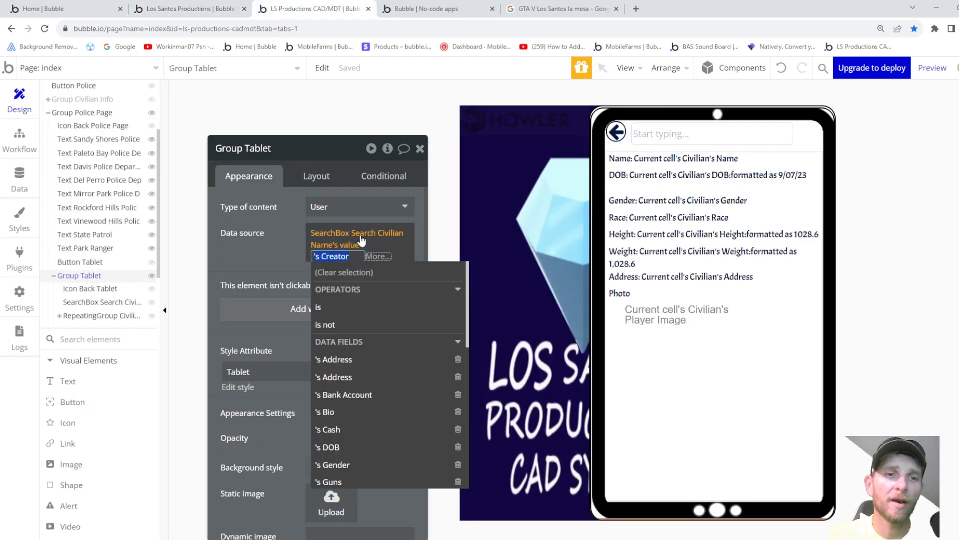
left_click(420, 236)
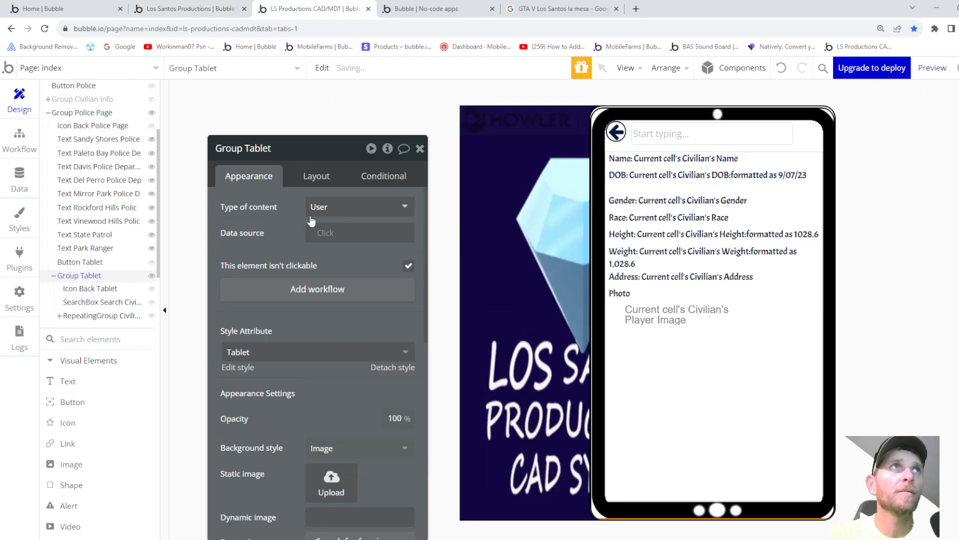
left_click(344, 214)
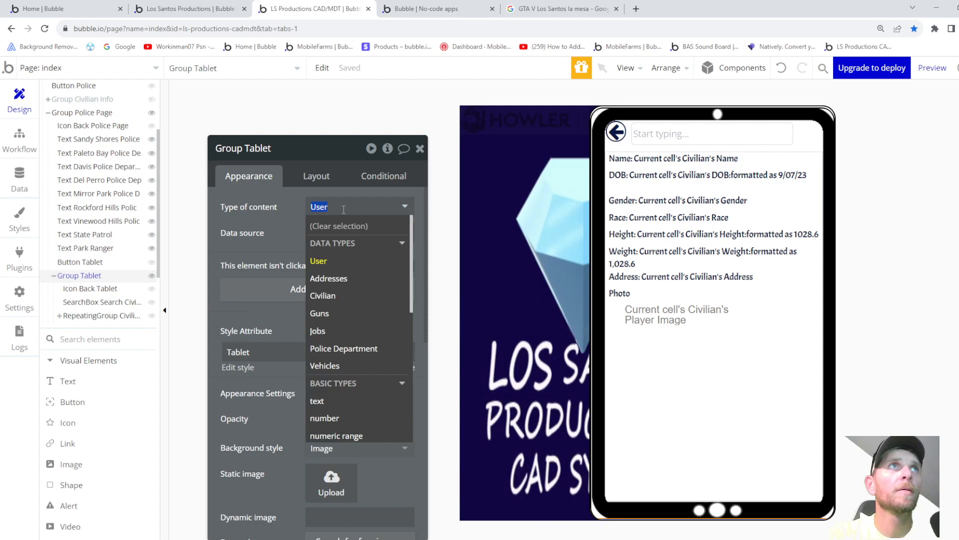
left_click(291, 216)
left_click(930, 68)
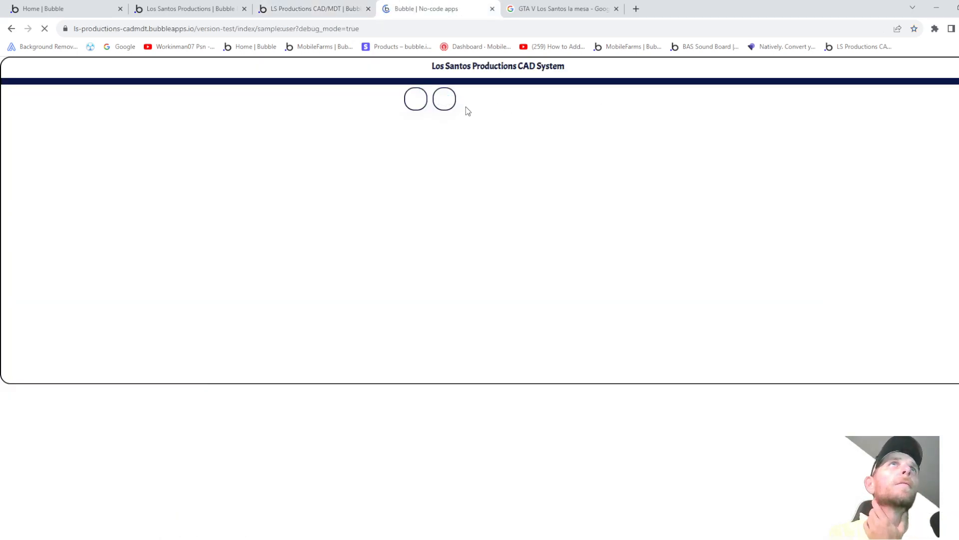
- In the preview, go to Police then Tablet and search civilians by typing 'ta'
left_click(445, 102)
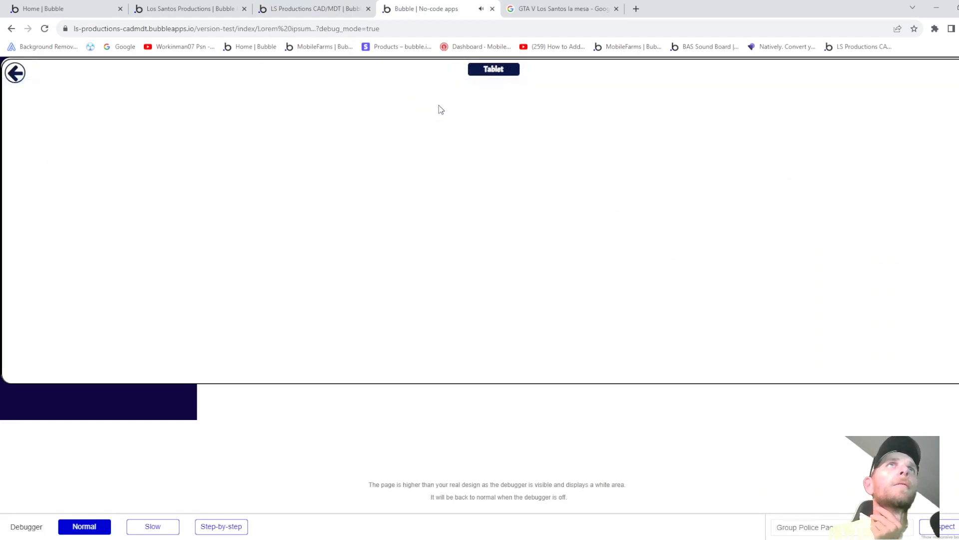
left_click(484, 71)
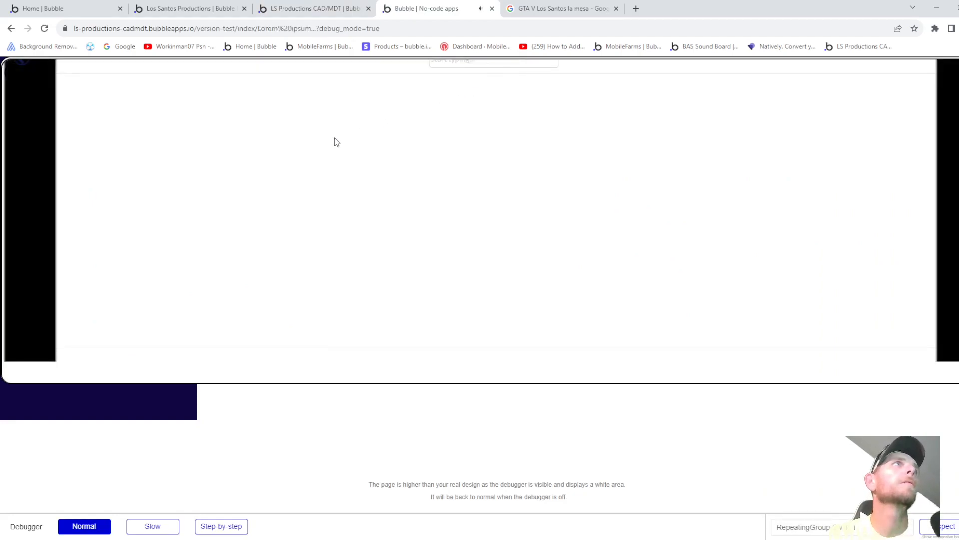
left_click(455, 64)
type("ta")
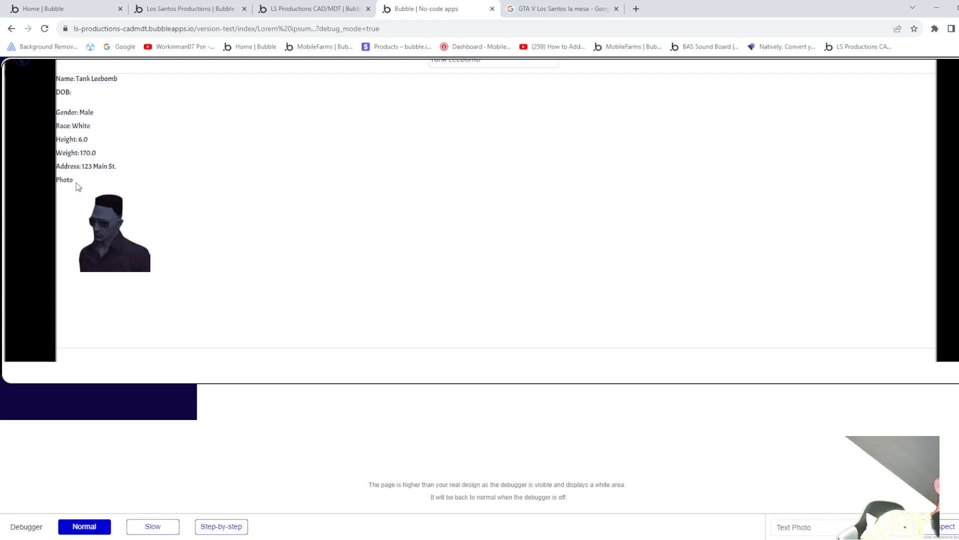
left_click_drag(57, 91, 107, 95)
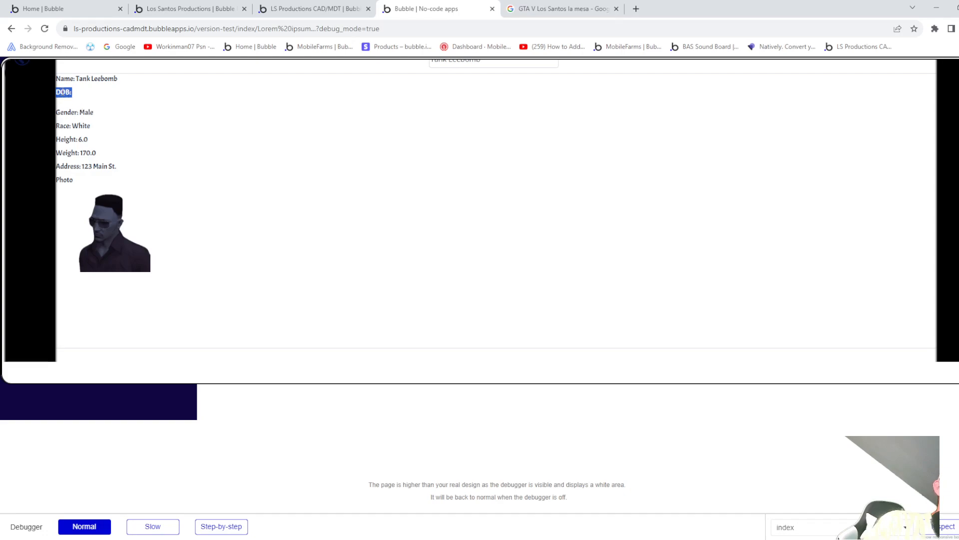
- Replace the search with the other civilian from the suggestions and inspect the Height field
left_click(472, 64)
left_click_drag(490, 65, 377, 65)
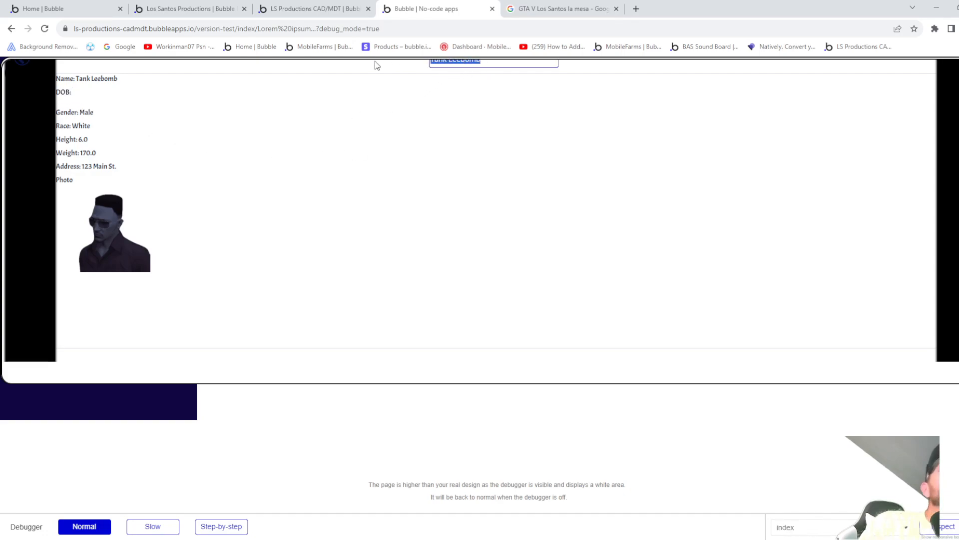
key("BackSpace")
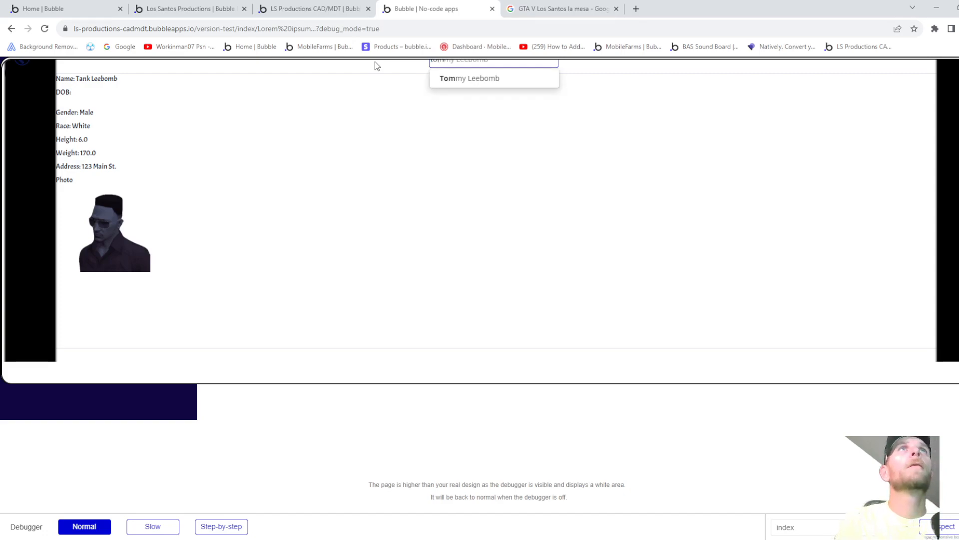
left_click(444, 78)
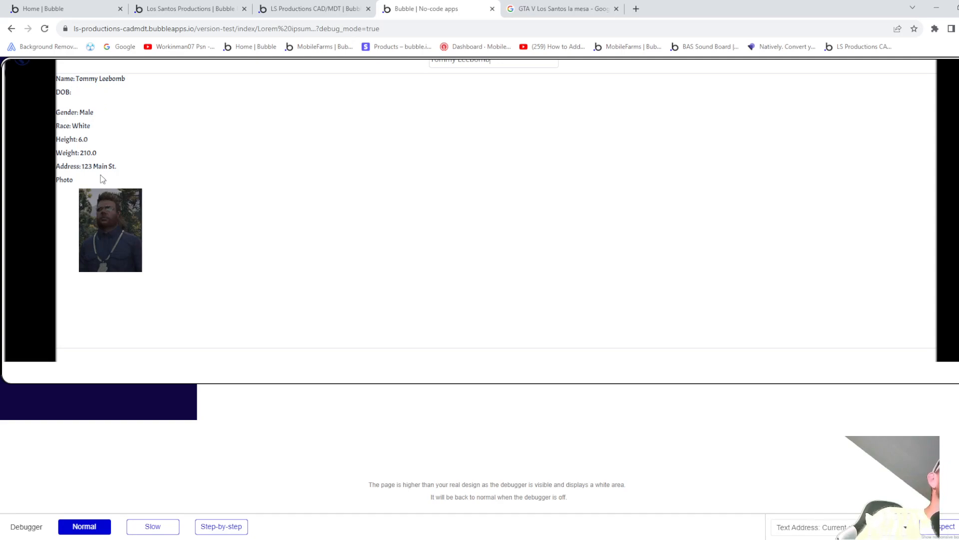
left_click(83, 137)
left_click(80, 10)
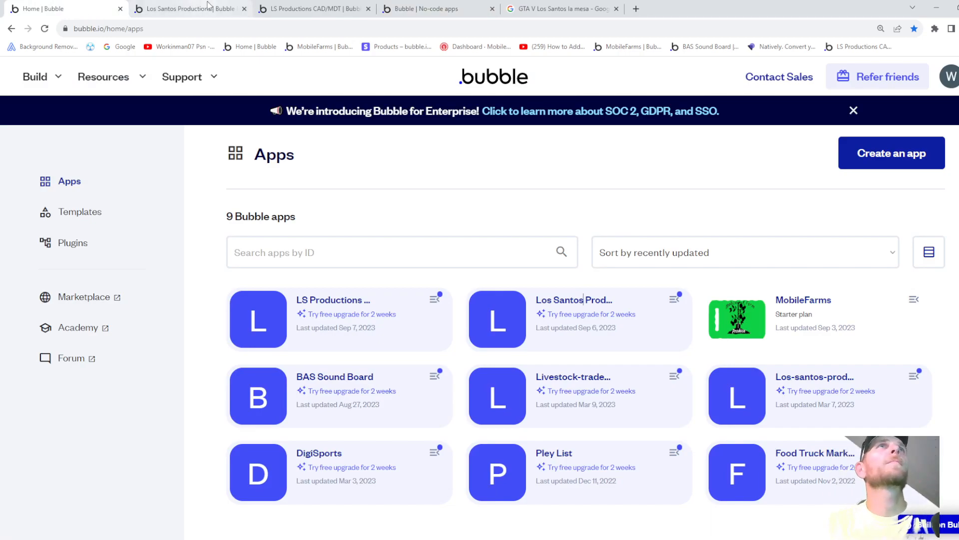
- Return the preview to the CAD home page, close it, and reopen the Los Santos Productions editor
left_click(295, 13)
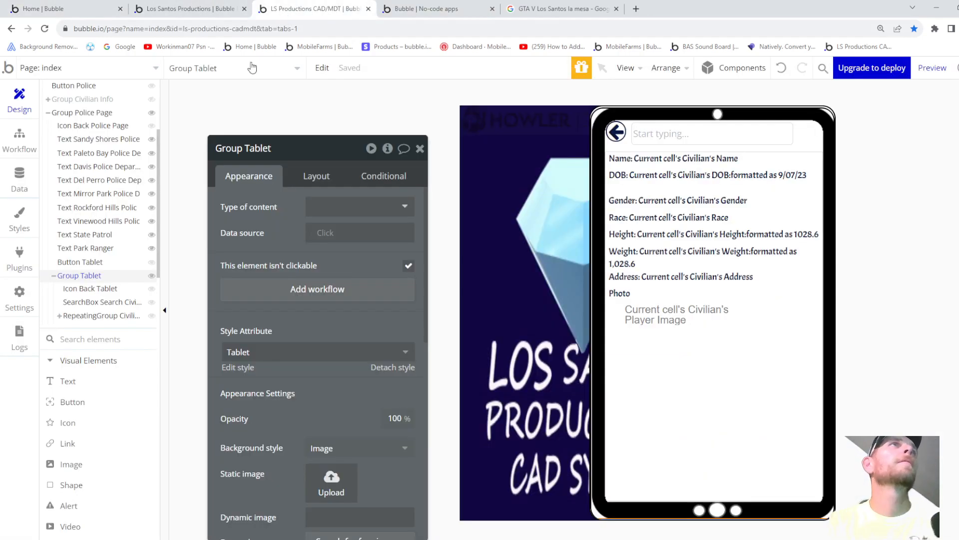
left_click(425, 8)
left_click(26, 69)
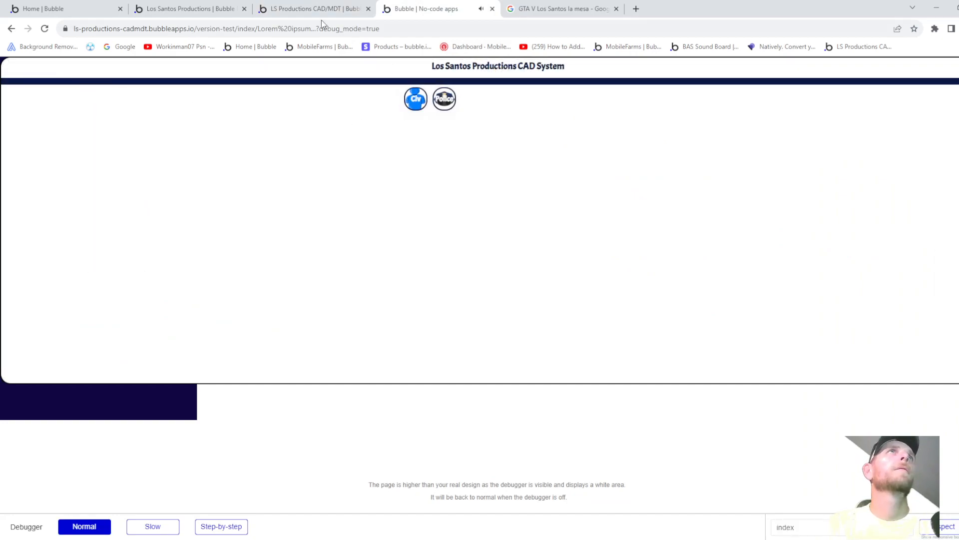
left_click(493, 8)
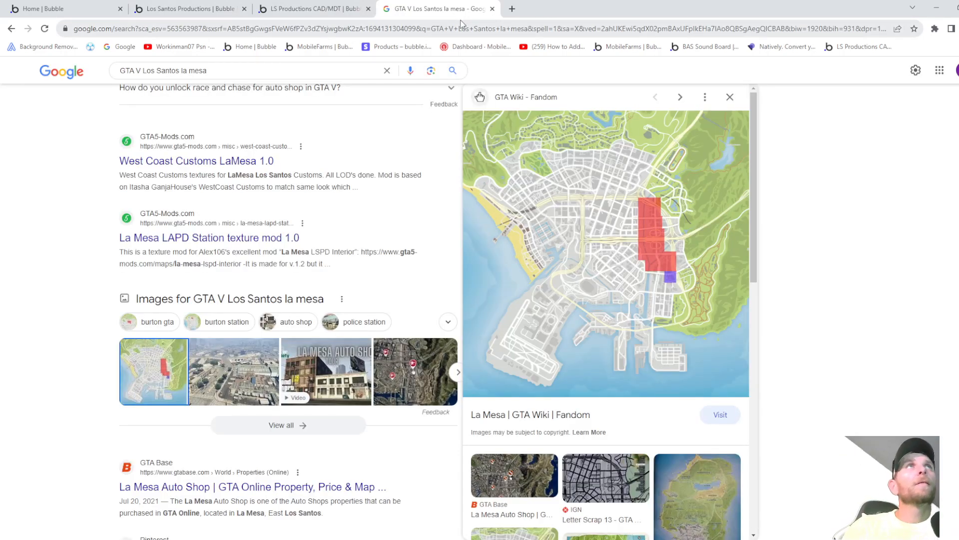
left_click(216, 12)
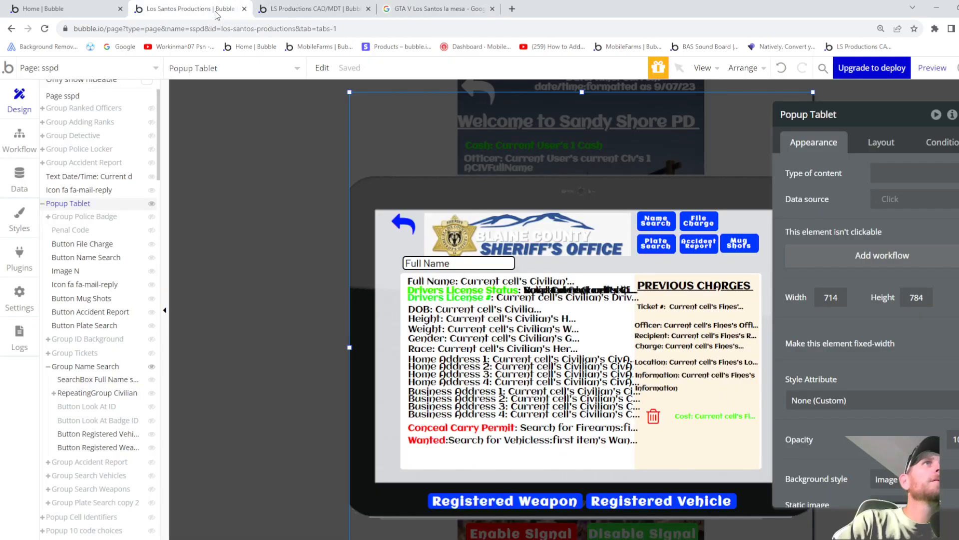
left_click(257, 15)
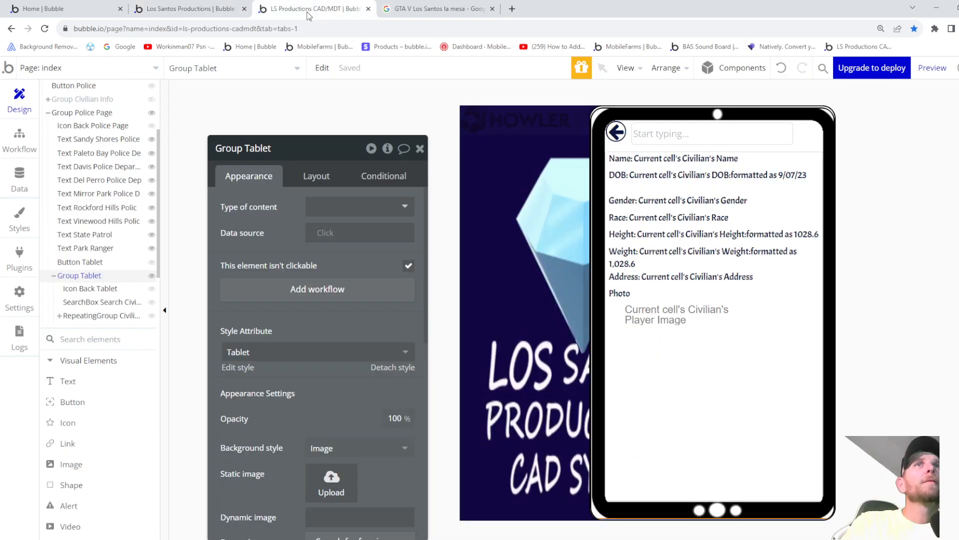
left_click(205, 10)
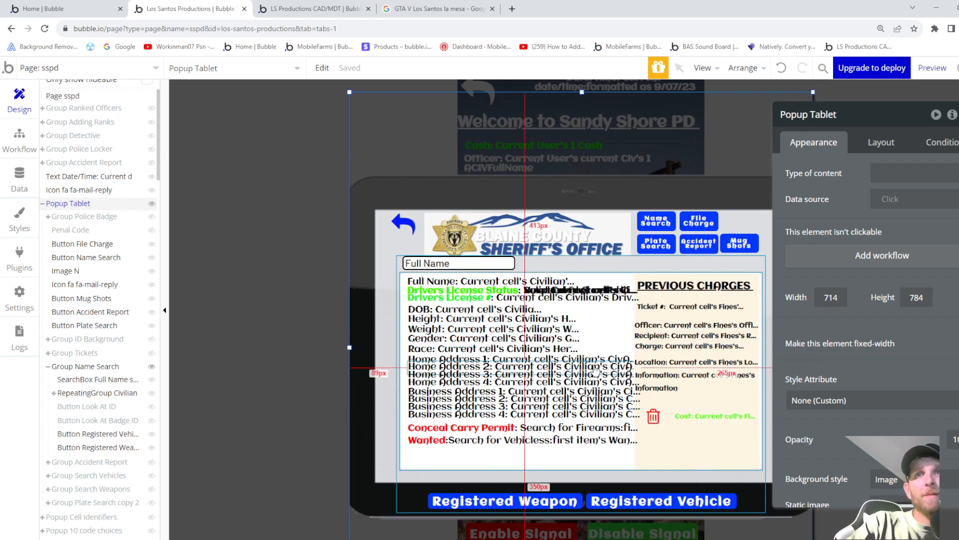
- Collapse Group Name Search in the Elements Tree and hide it, leaving only the sheriff header
scroll(594, 371, "down", 1)
scroll(582, 373, "up", 1)
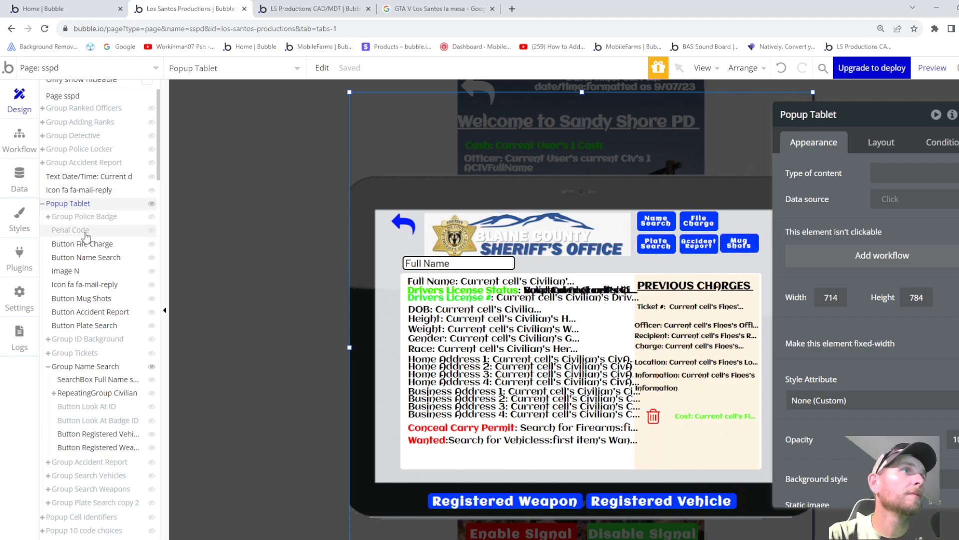
scroll(90, 240, "down", 1)
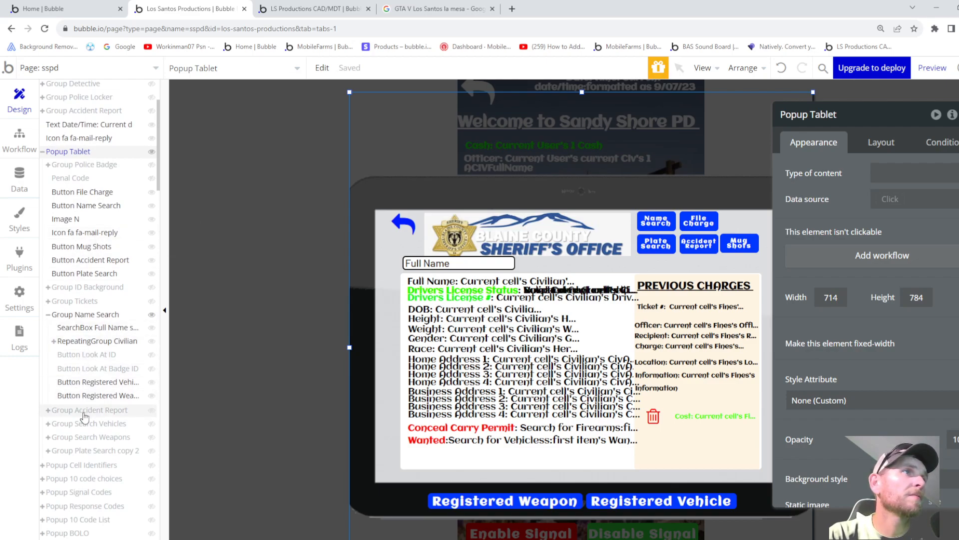
mouse_move(86, 415)
mouse_move(47, 163)
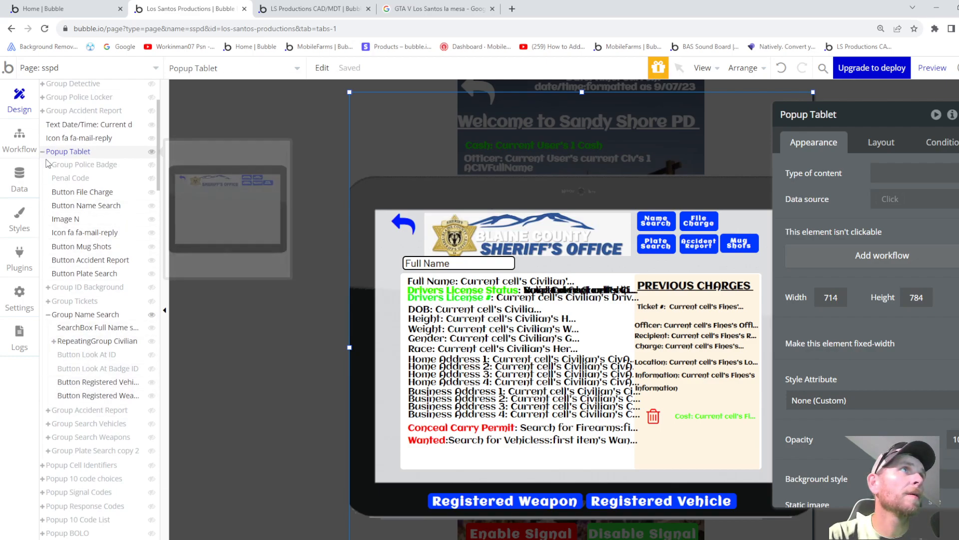
left_click(49, 315)
left_click(64, 316)
left_click(65, 317)
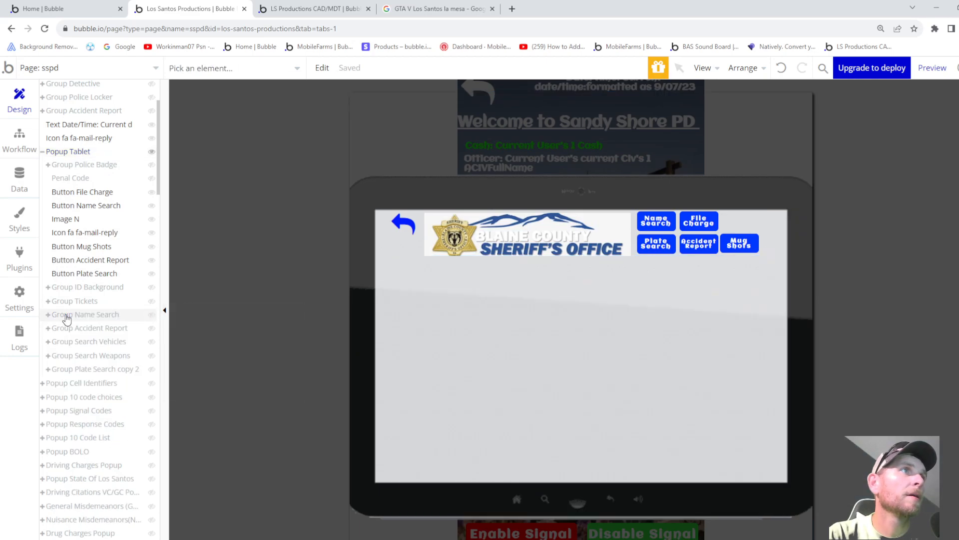
- Show Group Accident Report on the tablet, then hide it again
left_click(76, 330)
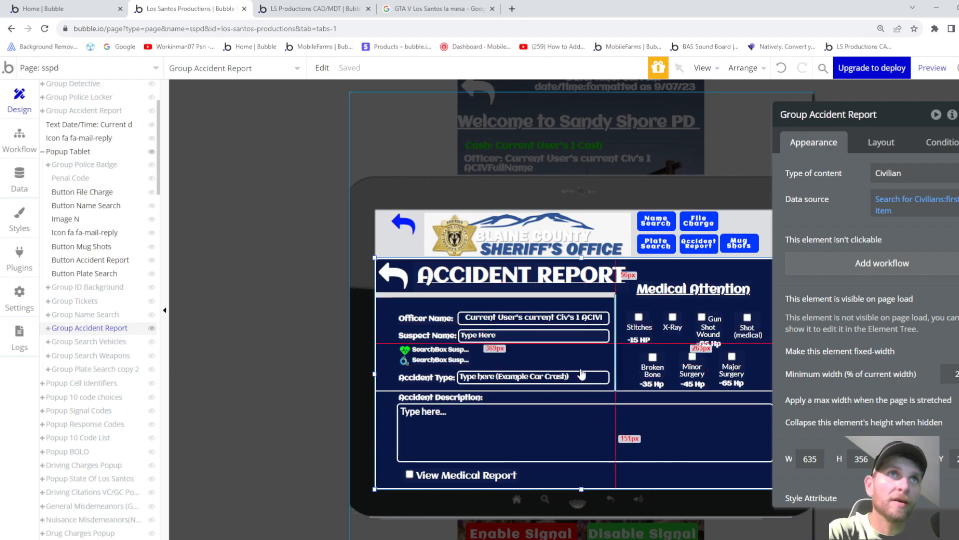
left_click(152, 328)
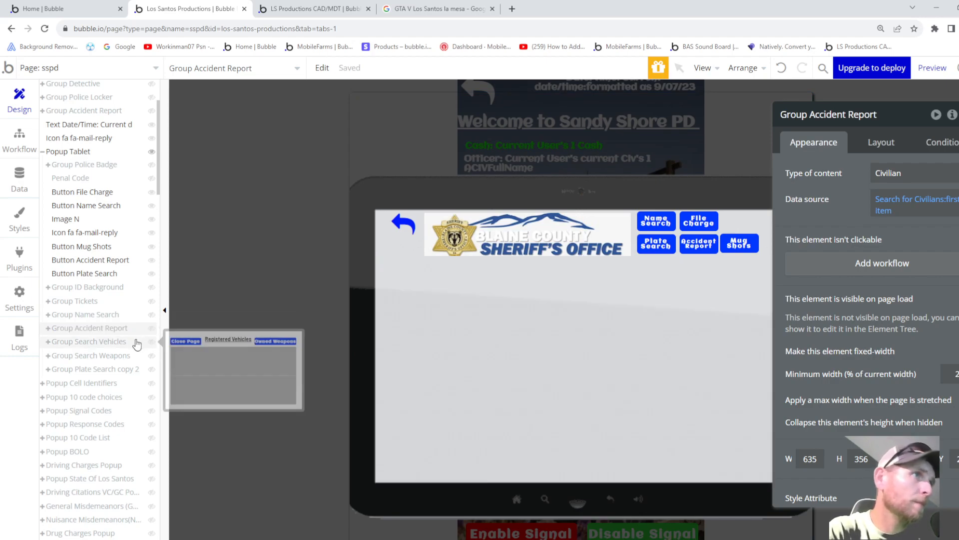
scroll(136, 344, "up", 2)
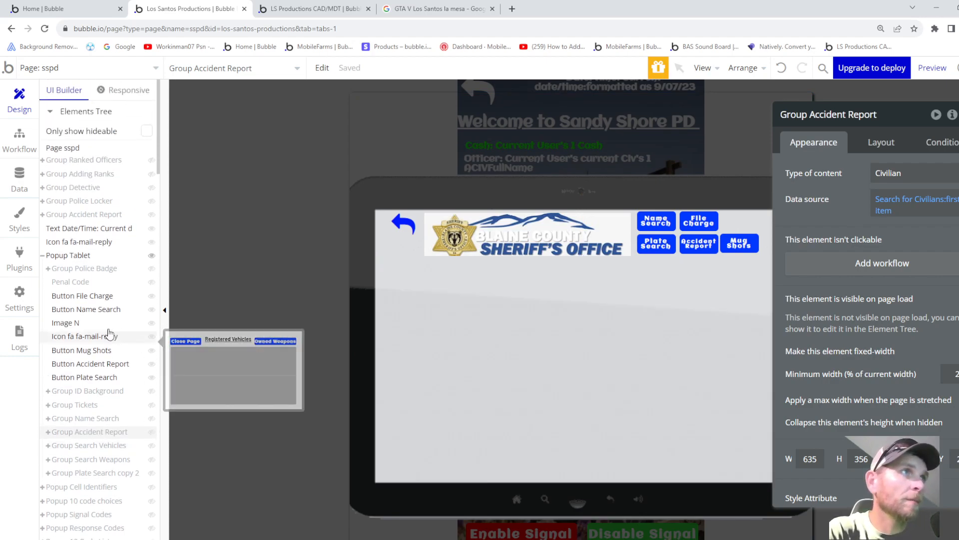
- Preview Popup 10 Code List, hide it, and switch to the LS Productions CAD/MDT editor
left_click(43, 255)
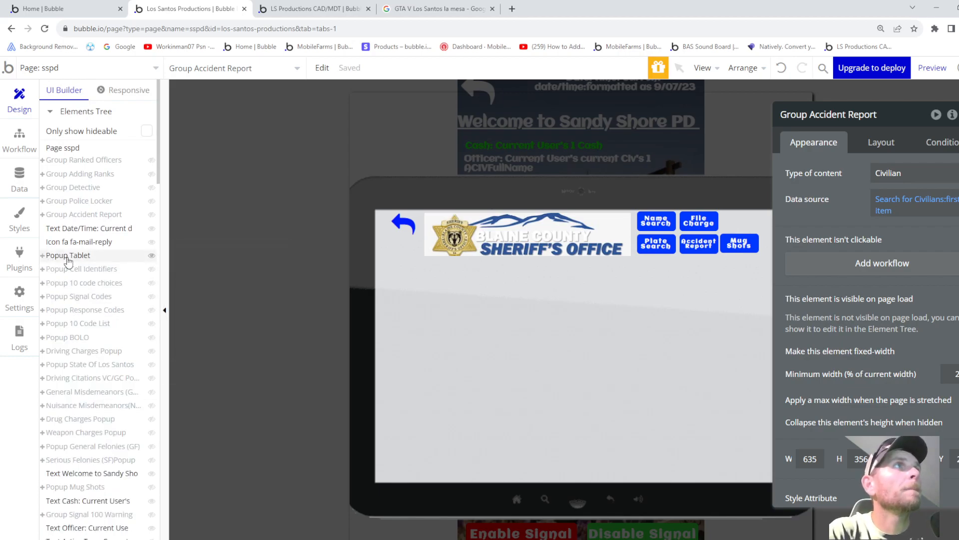
left_click(77, 324)
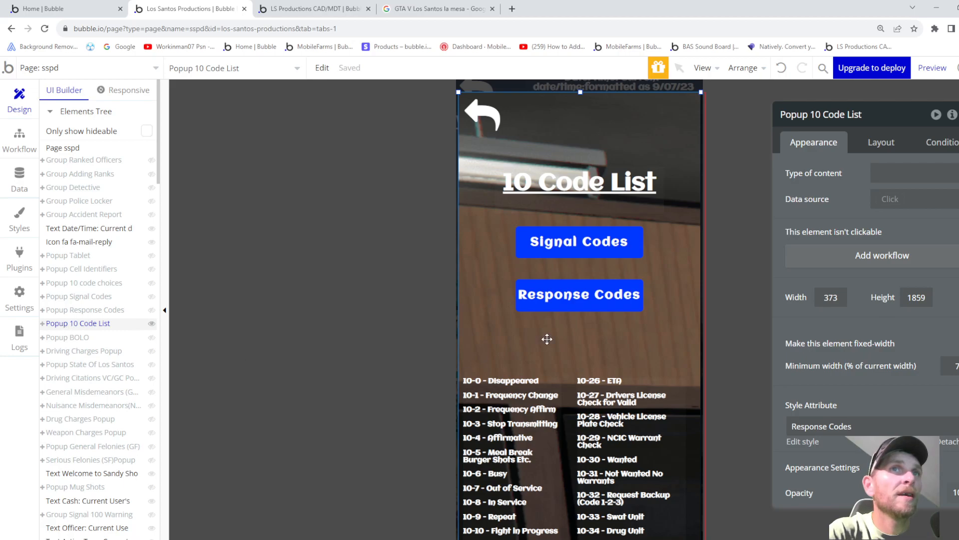
scroll(545, 340, "down", 4)
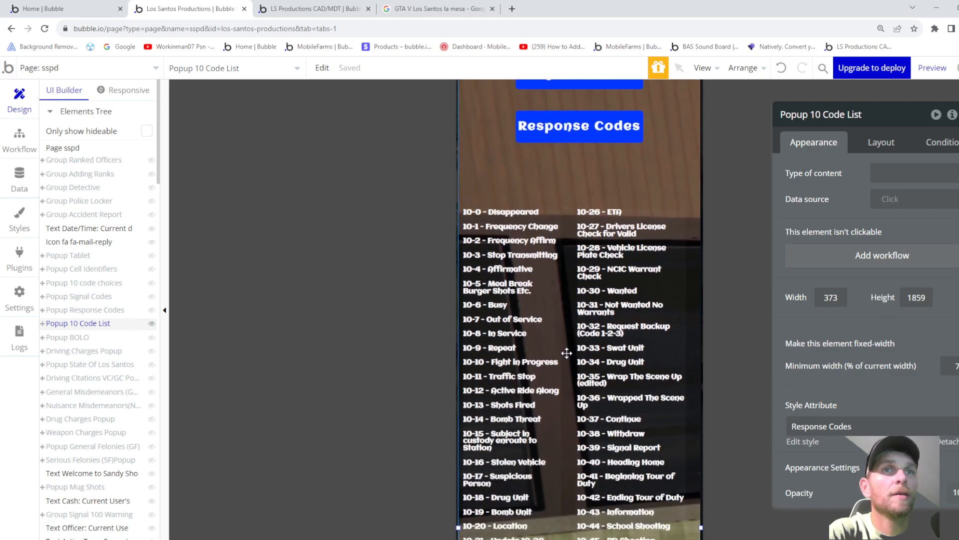
scroll(567, 353, "up", 1)
scroll(567, 353, "up", 4)
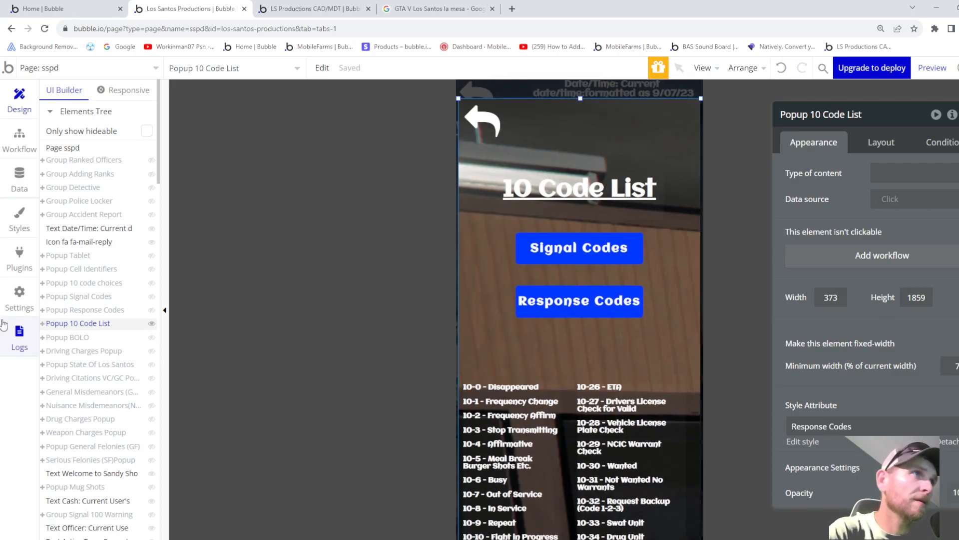
mouse_move(52, 330)
key("Escape")
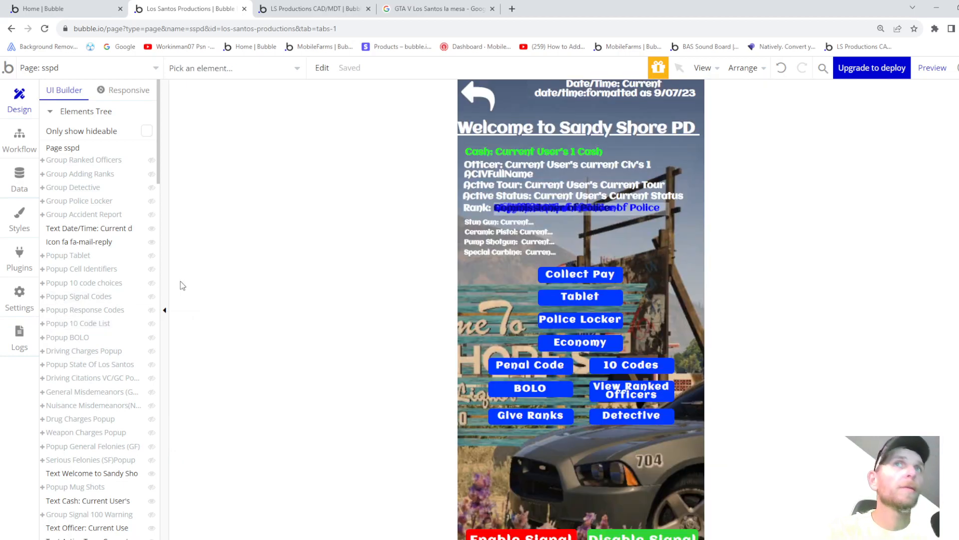
left_click(288, 8)
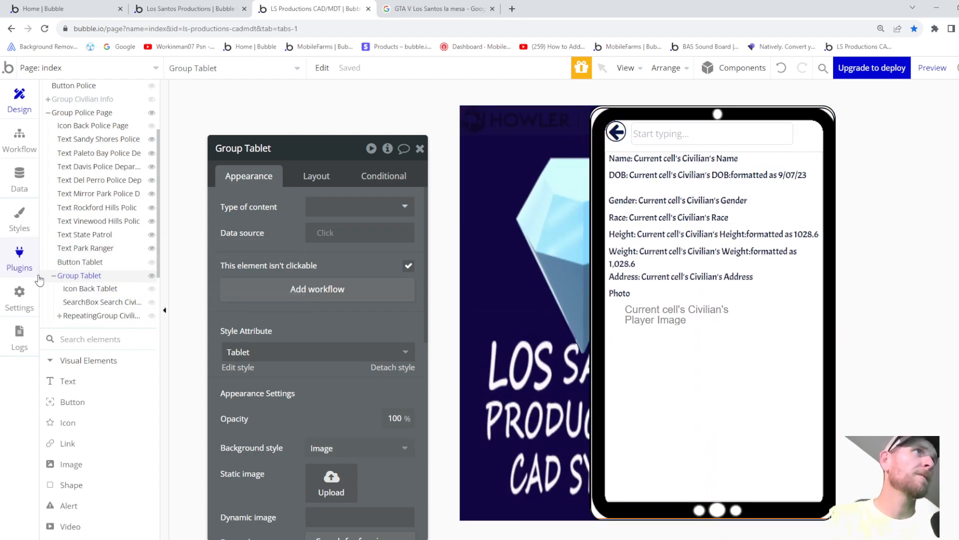
- Select Group Police Page and set its Layout top margin to -49 px
left_click(54, 276)
scroll(120, 274, "up", 3)
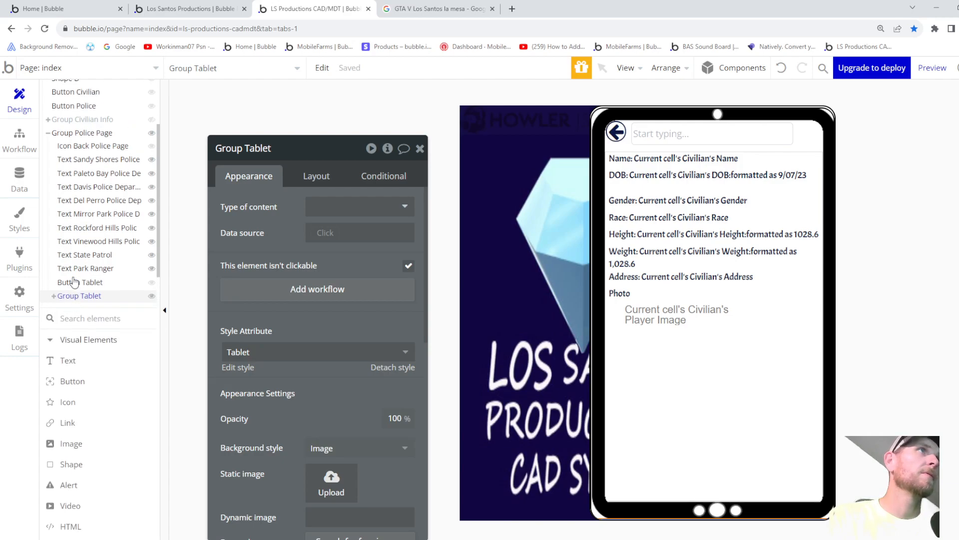
left_click(324, 206)
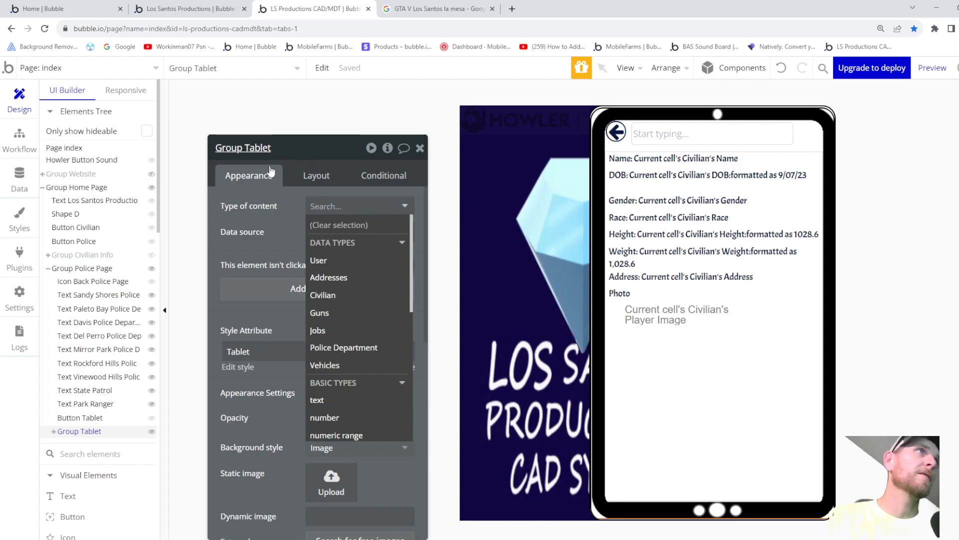
left_click(61, 271)
left_click(63, 270)
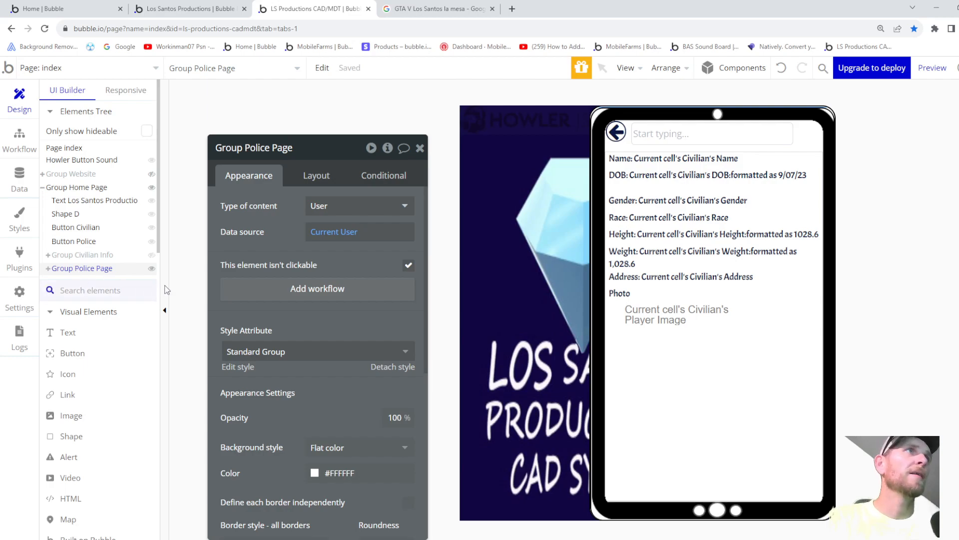
scroll(308, 278, "down", 4)
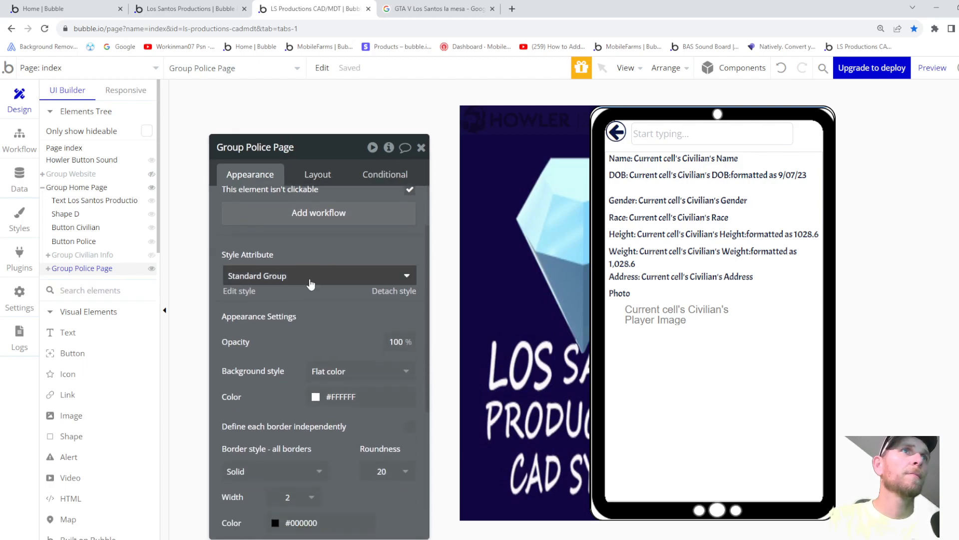
scroll(312, 230, "up", 4)
left_click(316, 176)
scroll(297, 344, "down", 5)
left_click(258, 454)
key("Up")
key("Up")
key("Up")
key("Up")
key("Up")
key("Up")
key("Up")
key("Up")
key("Up")
key("Up")
key("Up")
key("Up")
key("Up")
key("Up")
key("Up")
key("Up")
key("Up")
key("Up")
key("Up")
key("Up")
key("Up")
key("Up")
key("Up")
key("Up")
key("Up")
key("Up")
key("Up")
key("Up")
key("Up")
key("Up")
key("Up")
key("Up")
key("Up")
key("Up")
key("Up")
key("Up")
key("Up")
key("Up")
key("Up")
key("Up")
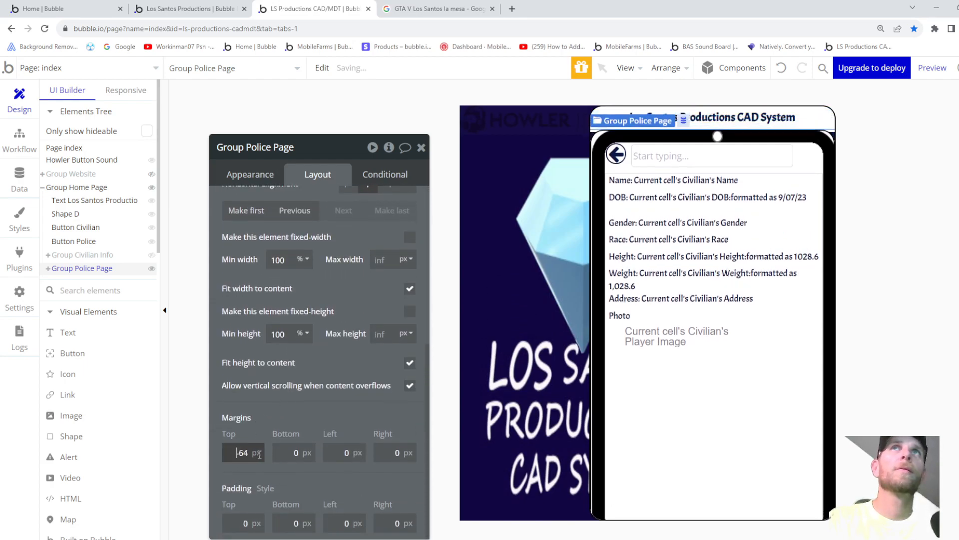
key("Up")
key("Up")
key("Down")
key("Down")
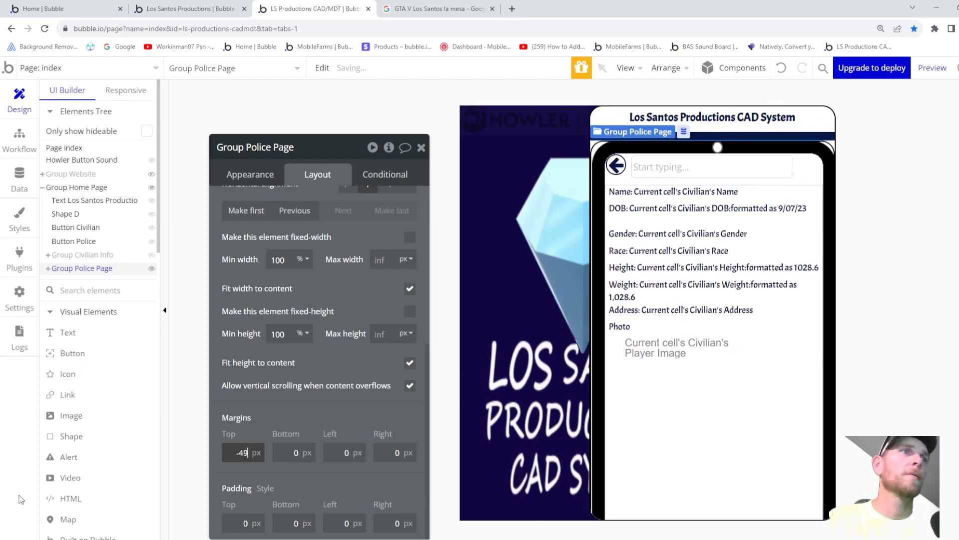
- Set Group Civilian Info's top margin to -50 px
left_click(92, 258)
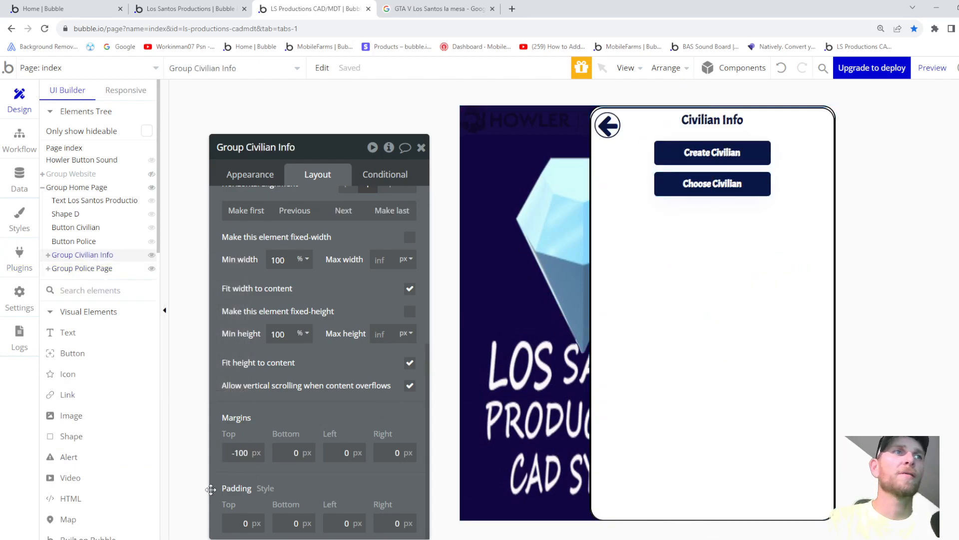
left_click_drag(250, 452, 268, 442)
key("Up")
key("Up")
key("Down")
key("Down")
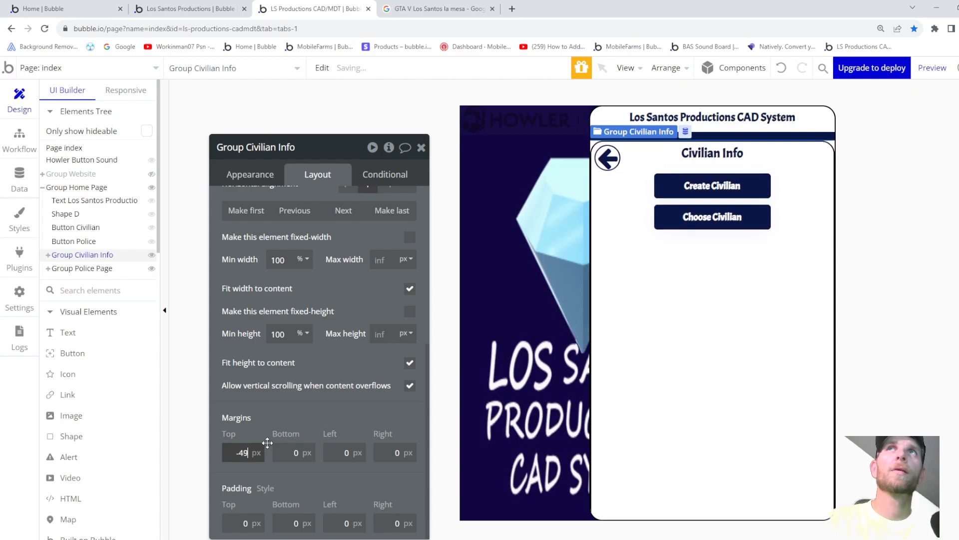
key("Down")
key("Down")
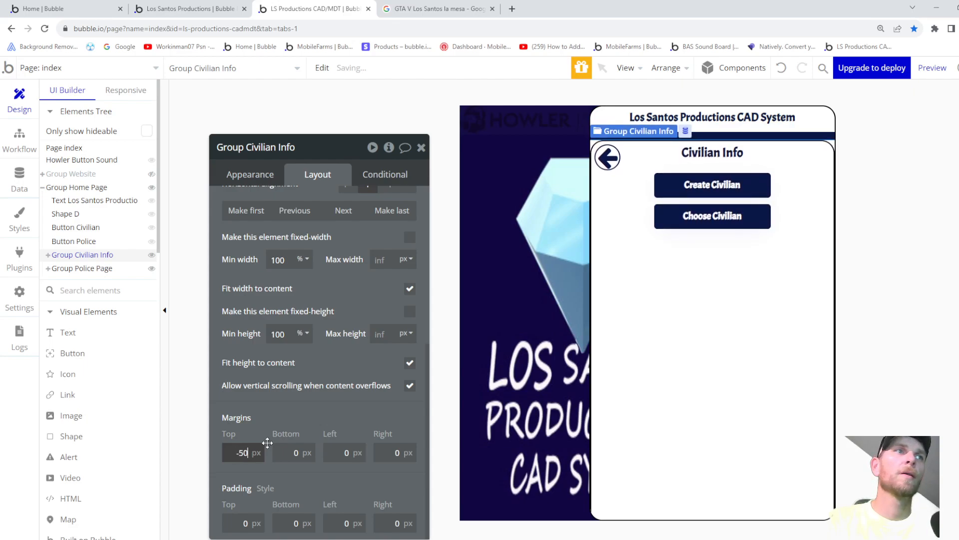
left_click(932, 67)
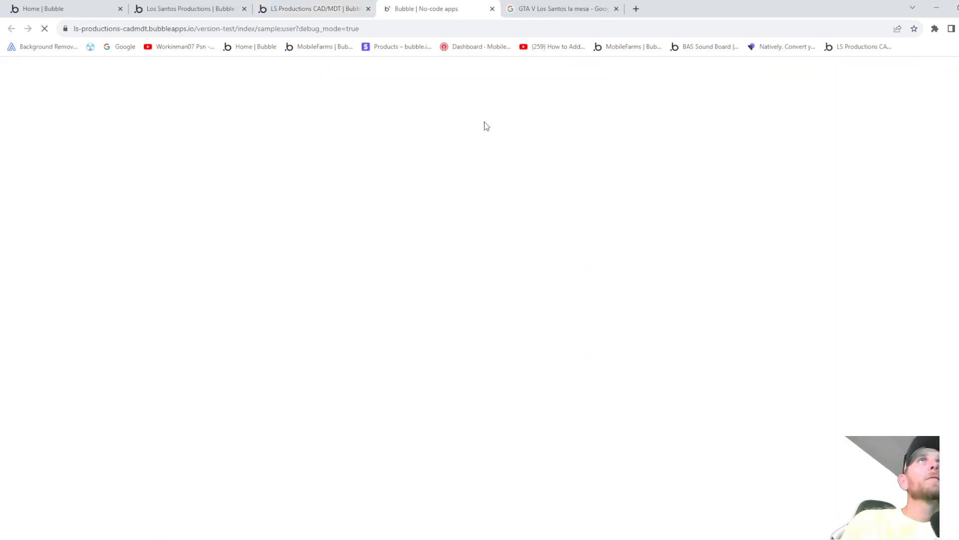
left_click(442, 106)
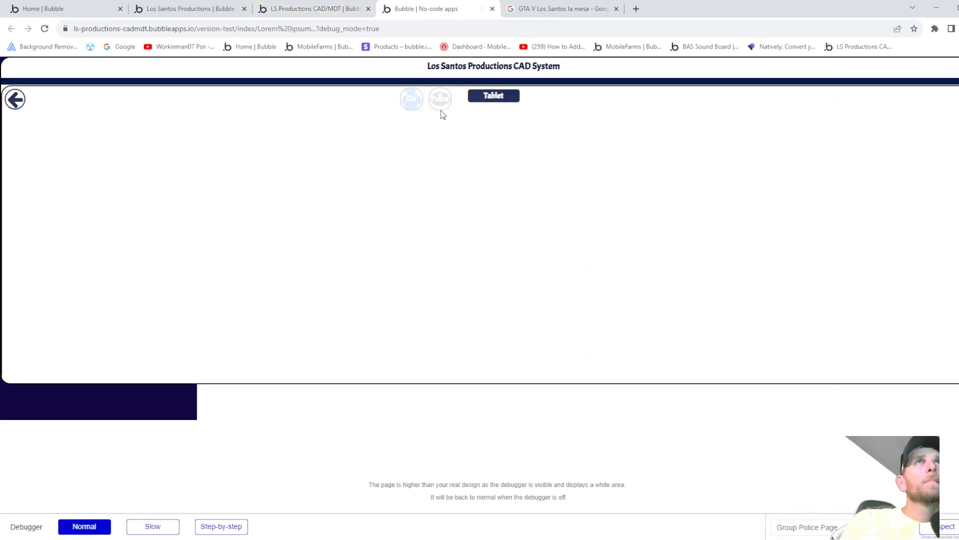
left_click(484, 97)
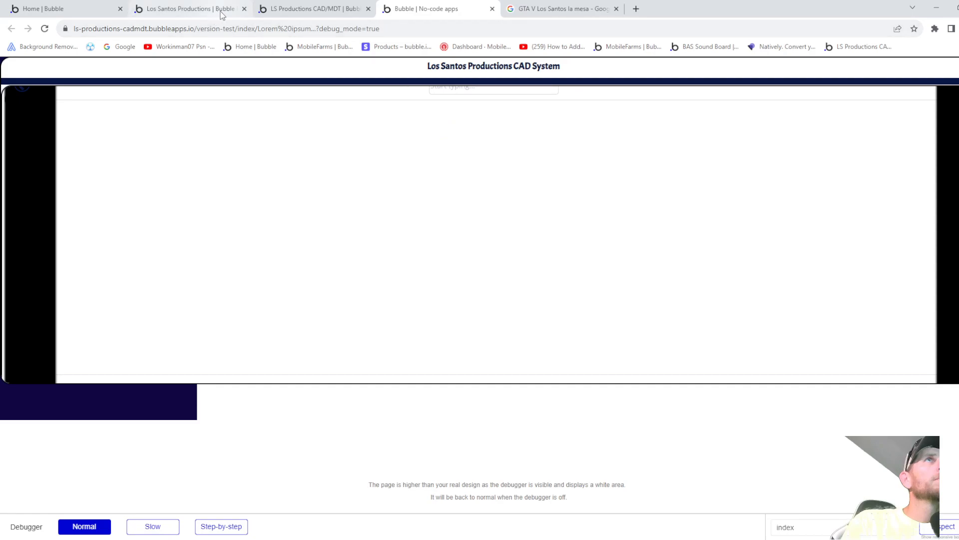
left_click(492, 9)
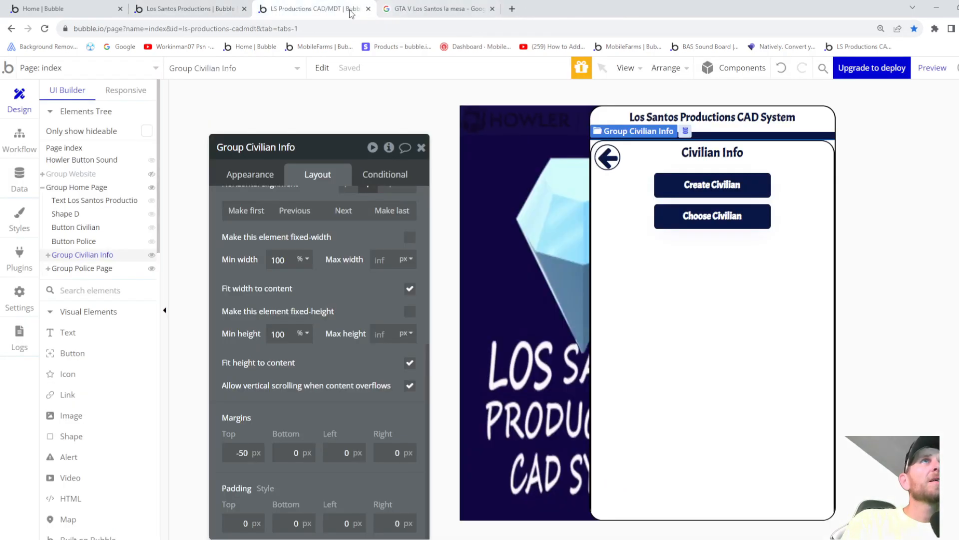
- Edit the top margin values of Group Tablet and Group Police Page
left_click(48, 268)
scroll(75, 309, "down", 5)
scroll(78, 325, "up", 3)
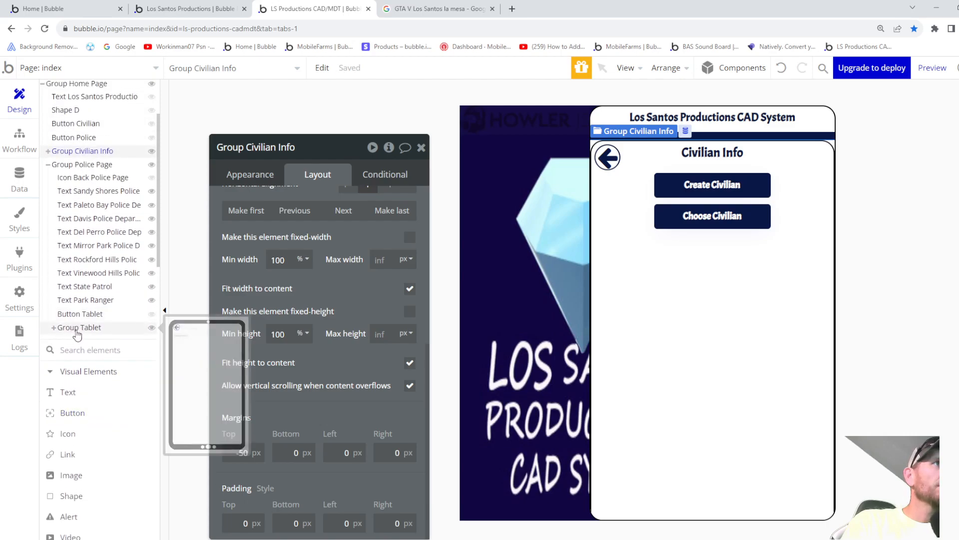
left_click(79, 328)
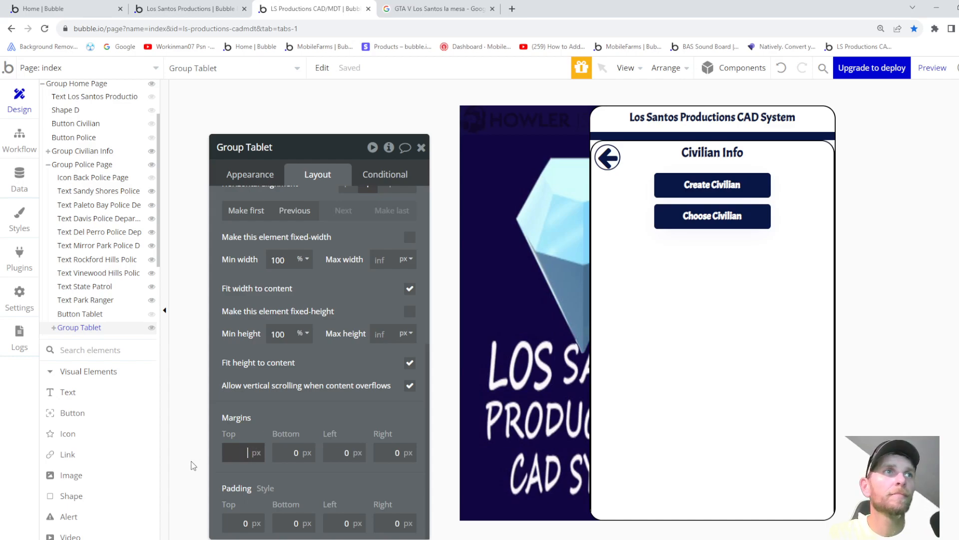
type("0")
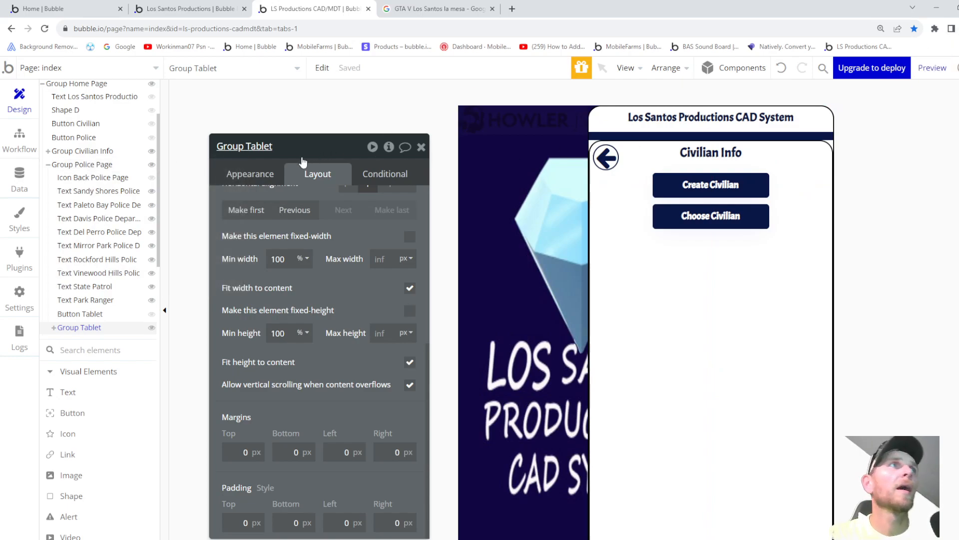
left_click(104, 167)
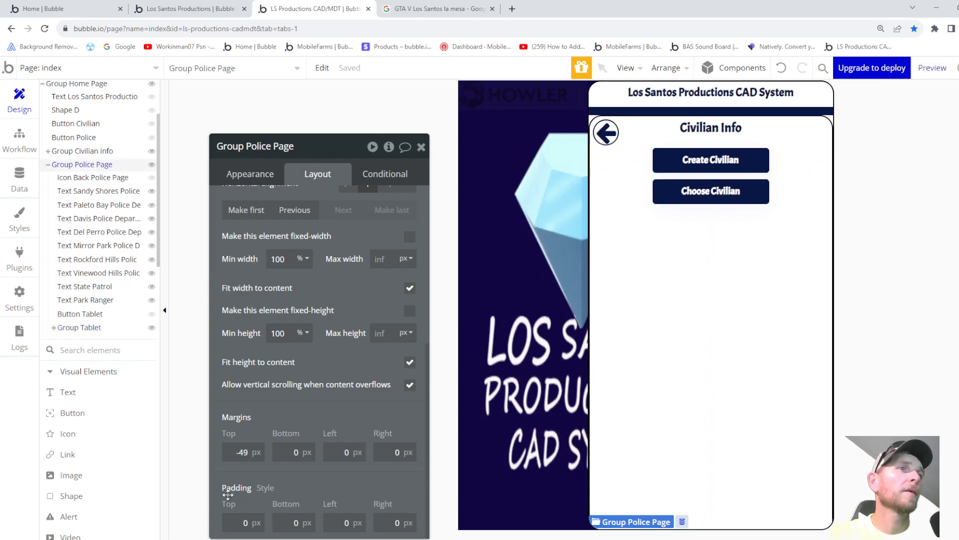
left_click_drag(250, 452, 227, 452)
type("0")
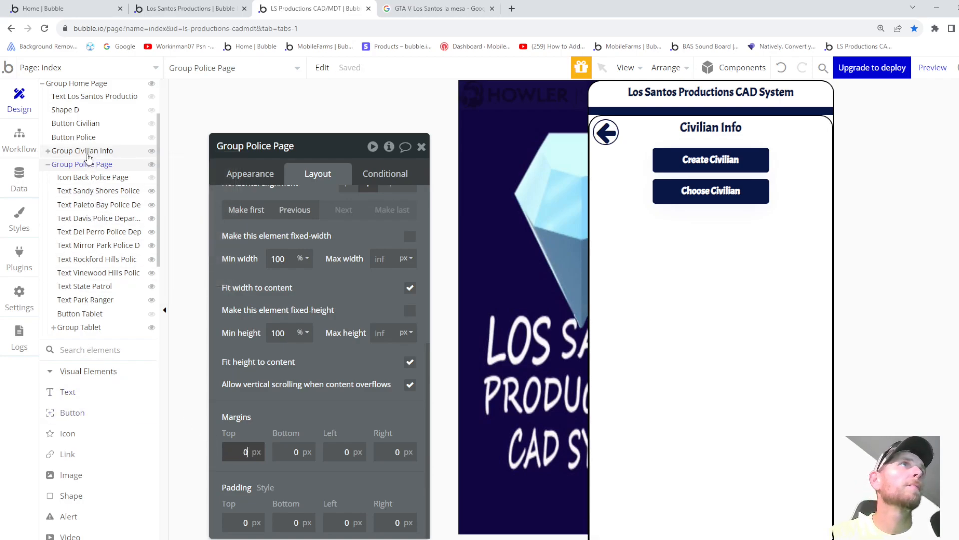
- Set Group Civilian Info's top margin to -104 px, lifting it over the header
left_click(88, 157)
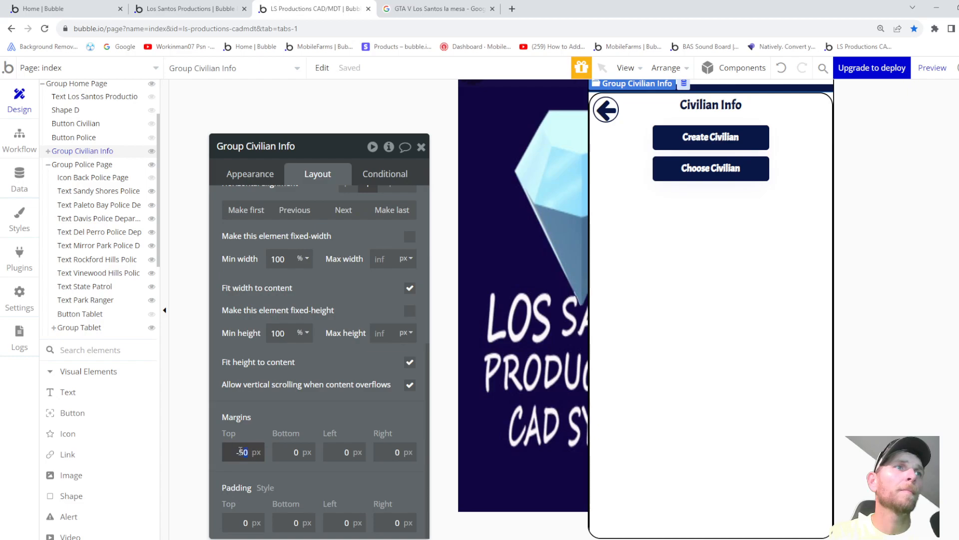
type("0")
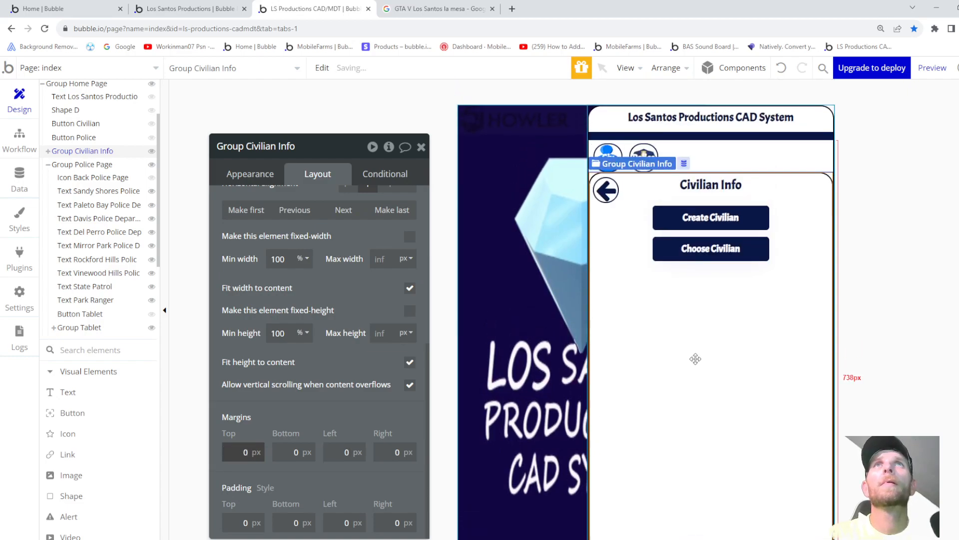
key("BackSpace")
type("-46")
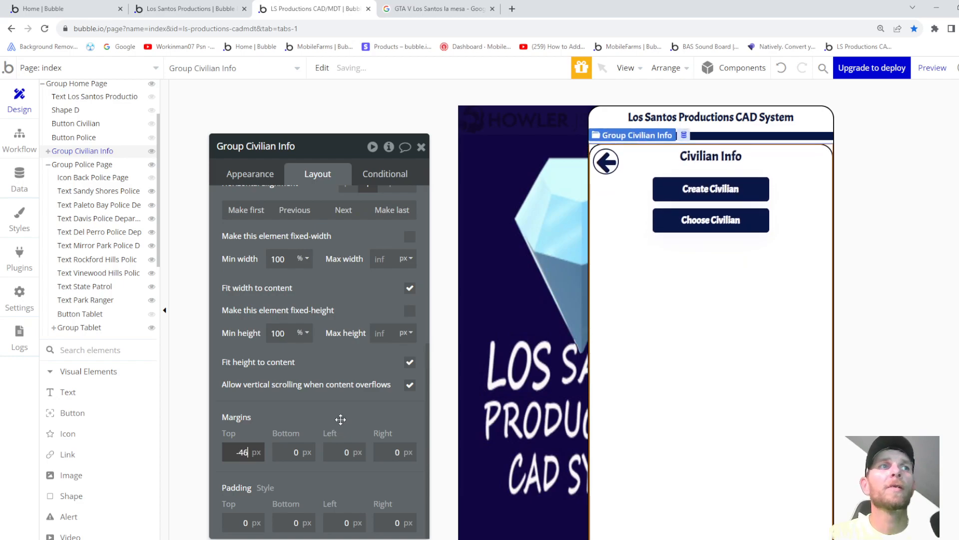
key("BackSpace")
key("BackSpace")
type("101")
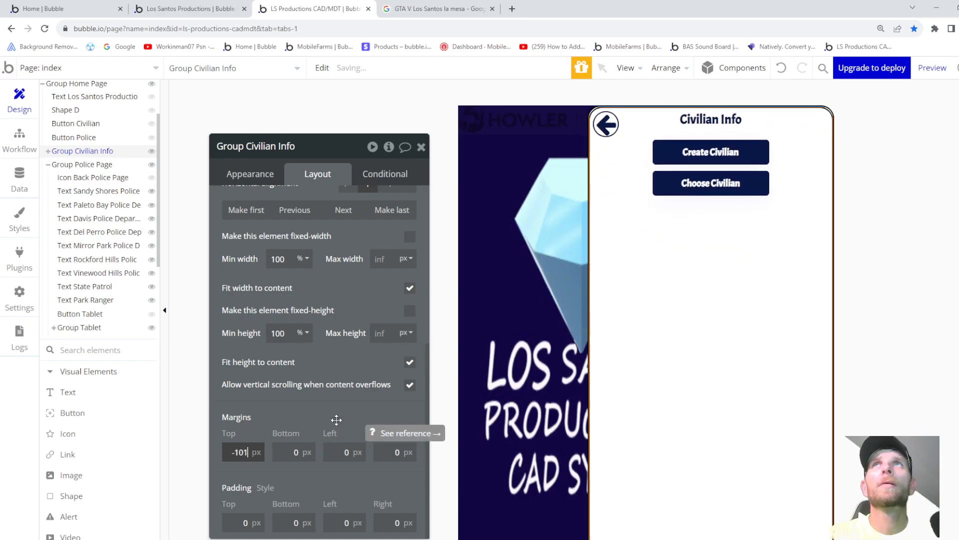
key("BackSpace")
type("0")
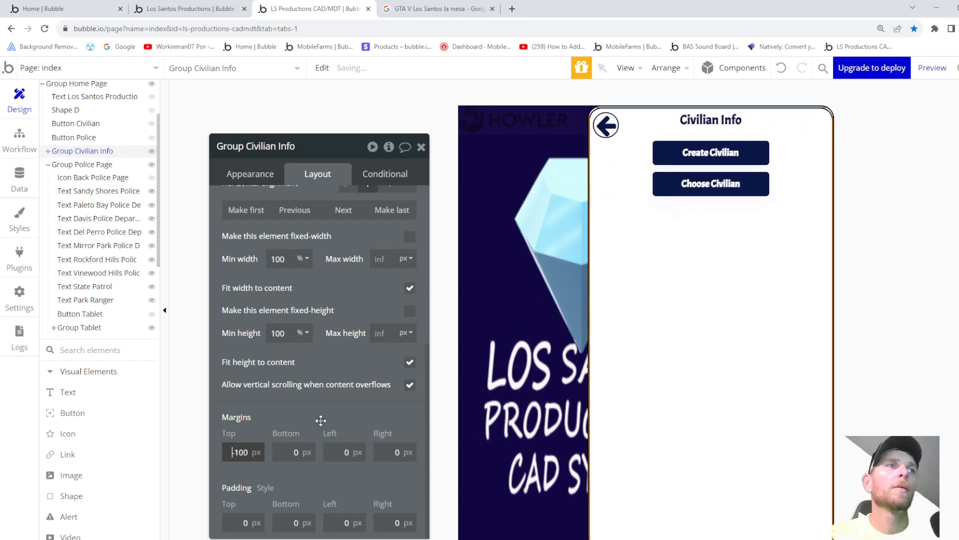
key("BackSpace")
type("2")
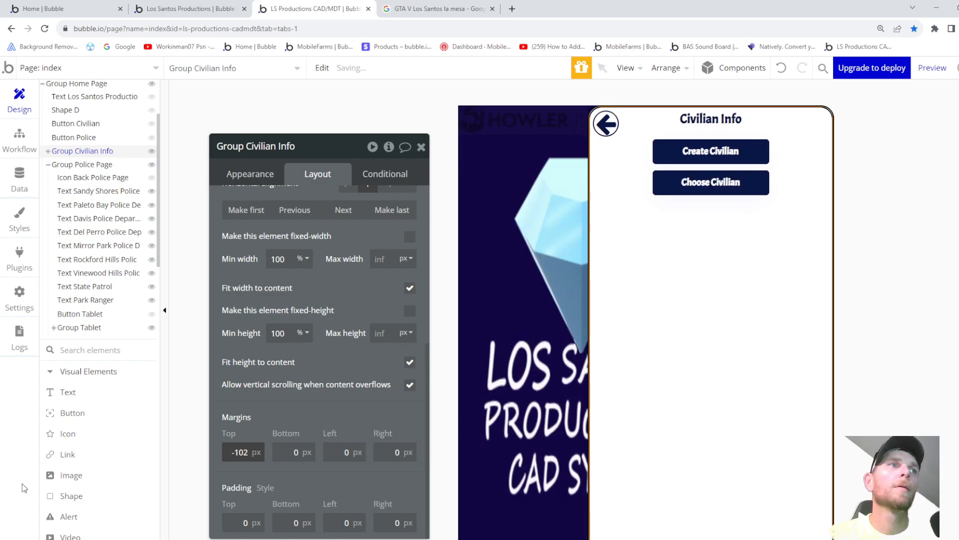
key("BackSpace")
type("3")
key("Down")
key("Up")
key("Down")
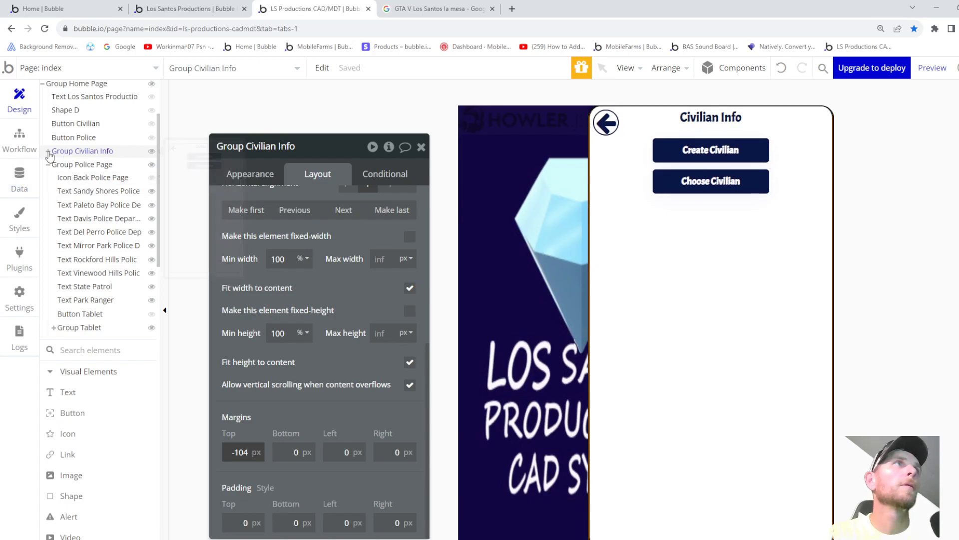
left_click(64, 166)
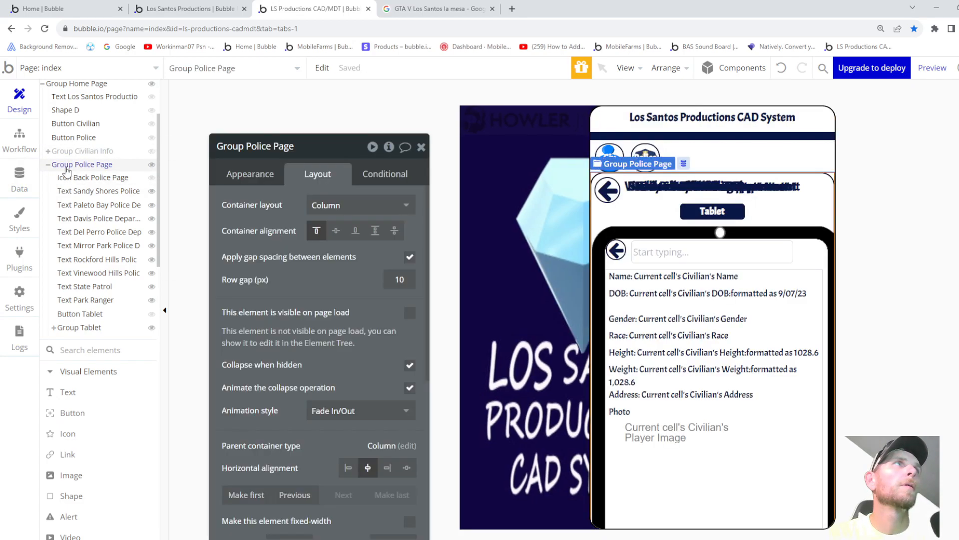
- Set Group Police Page's top margin to -103 px
scroll(255, 440, "down", 6)
left_click(253, 451)
type("103")
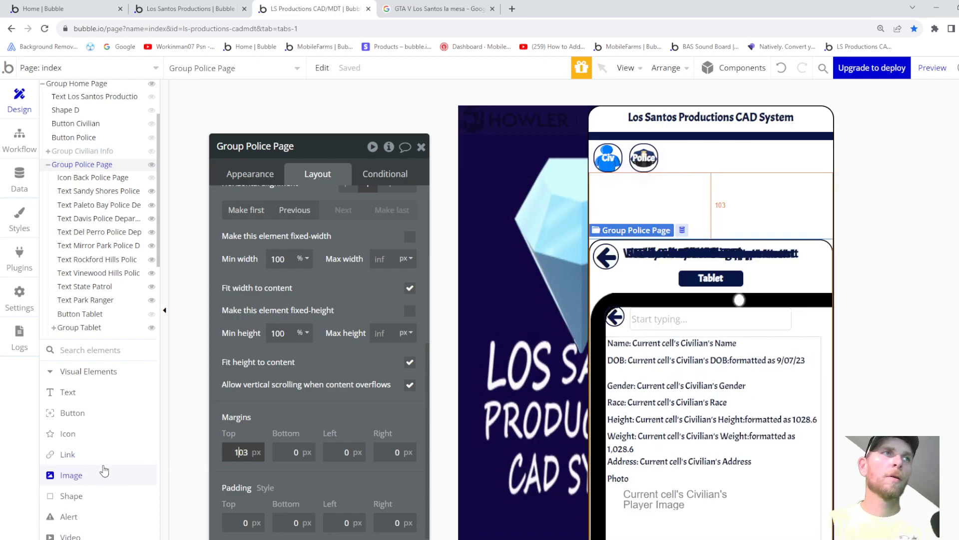
type("-")
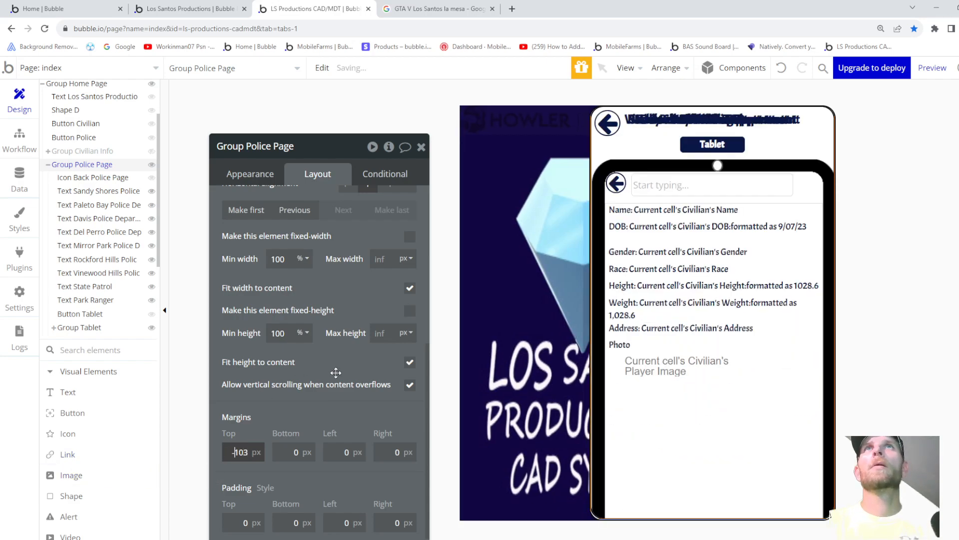
key("Up")
key("Down")
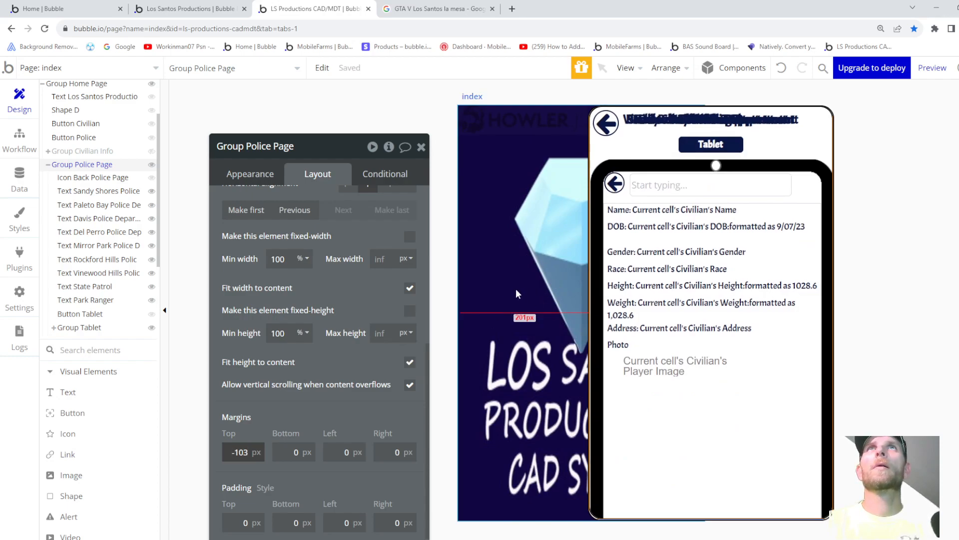
- Set Group Tablet's top margin to -80 px and preview the app
left_click(809, 184)
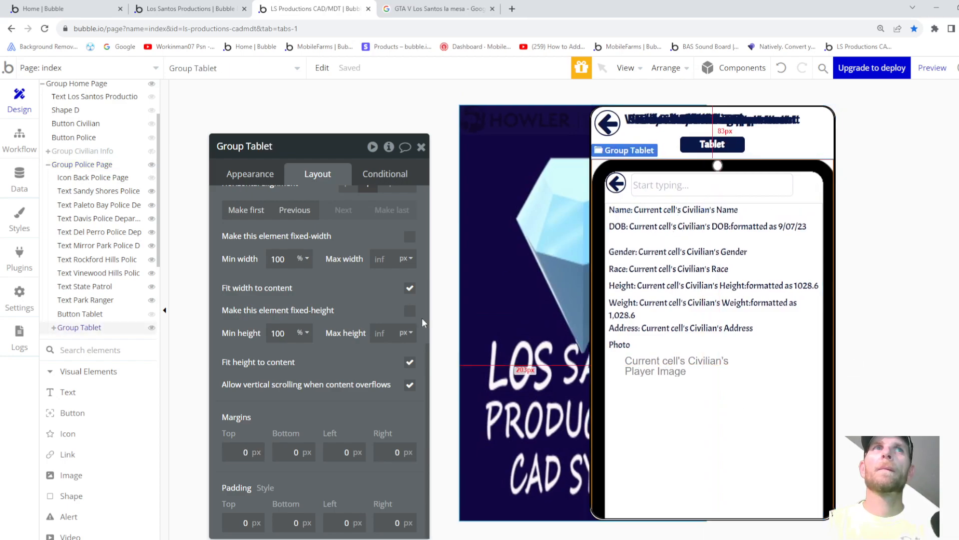
double_click(245, 453)
type("-36")
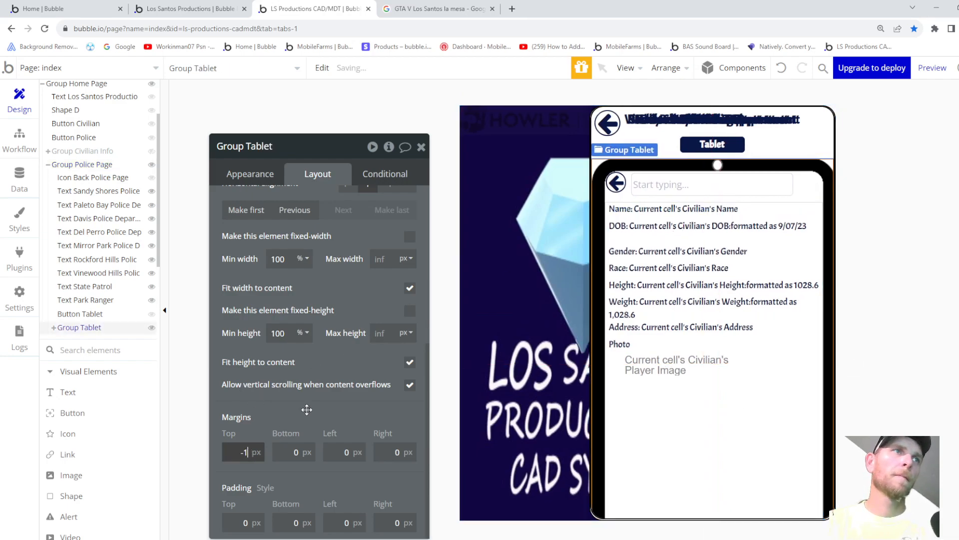
key("Down")
key("Down")
key("Down")
key("Down")
key("Down")
key("Down")
key("Down")
key("Down")
key("Down")
key("Down")
key("Down")
key("Down")
key("Down")
key("Down")
key("Down")
key("Down")
key("Down")
key("Down")
key("Down")
key("Down")
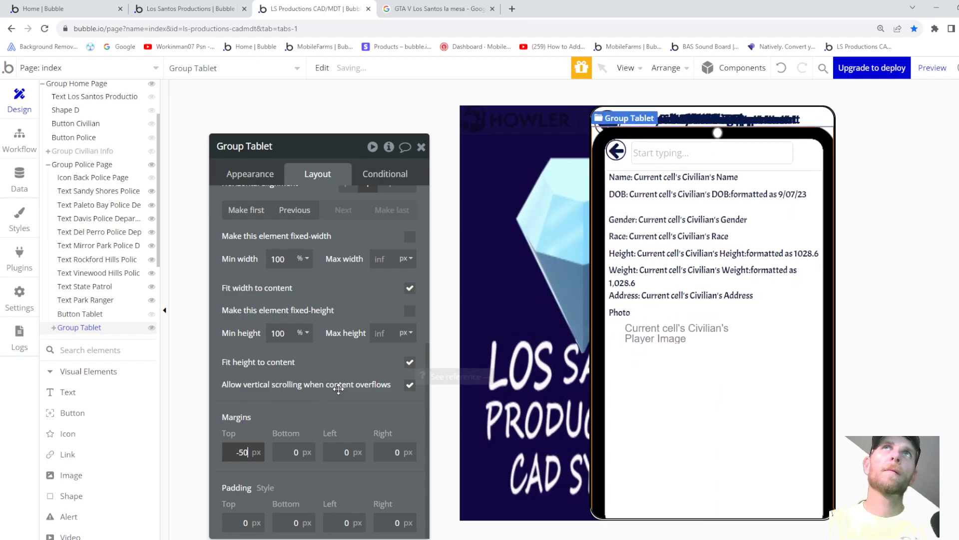
key("Down")
key("Down")
key("Down")
key("Down")
key("Down")
key("Down")
key("Down")
key("Down")
key("Down")
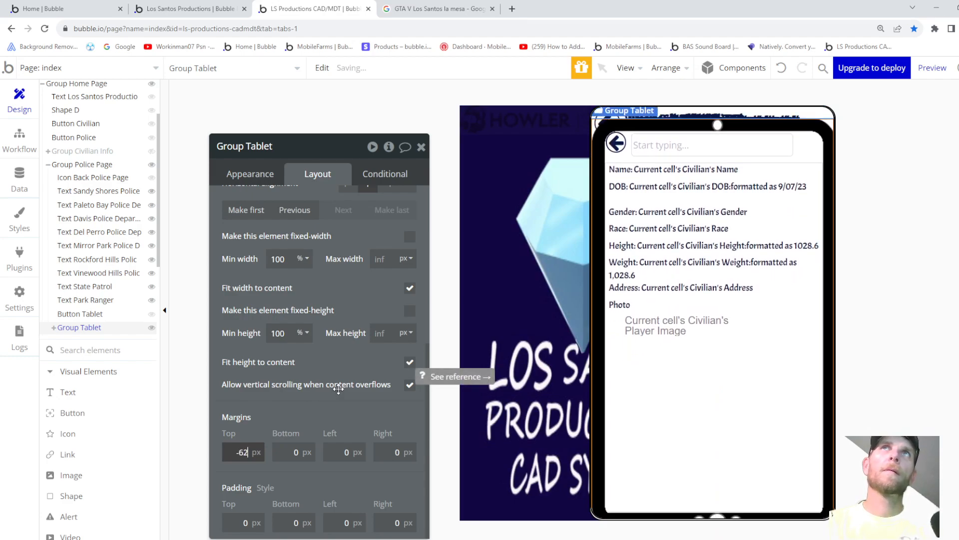
key("Down")
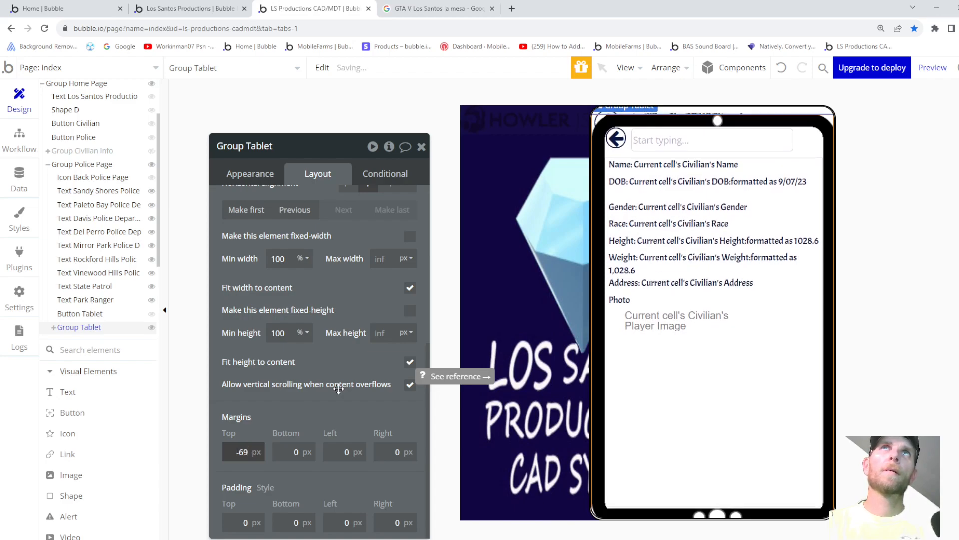
key("Down")
key("Down")
key("Down")
key("Down")
key("Down")
key("Down")
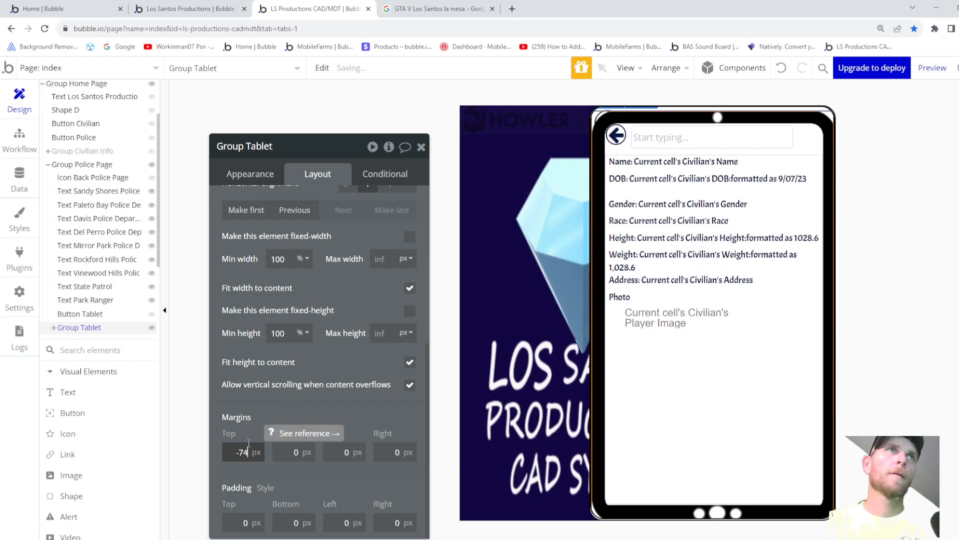
key("Down")
key("Down")
key("Down")
key("Down")
key("Down")
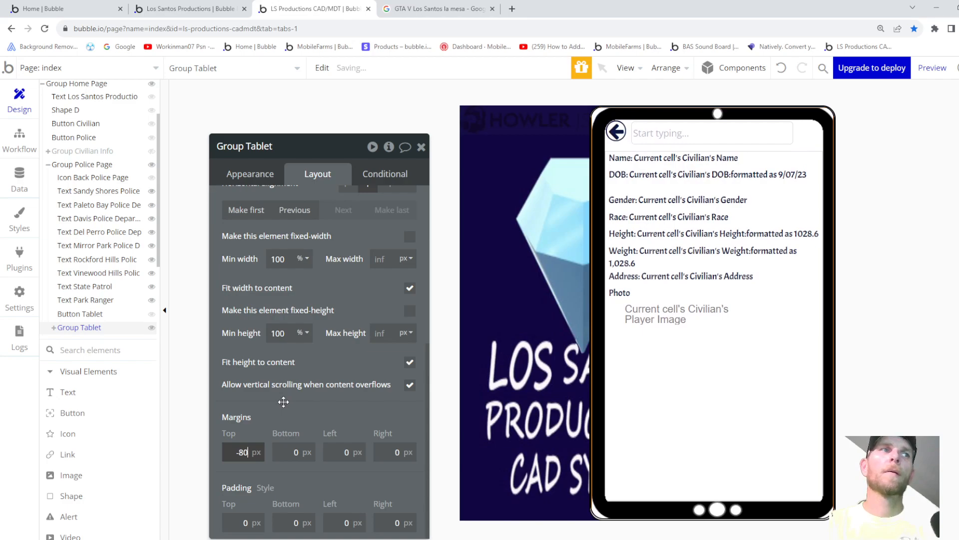
left_click(929, 68)
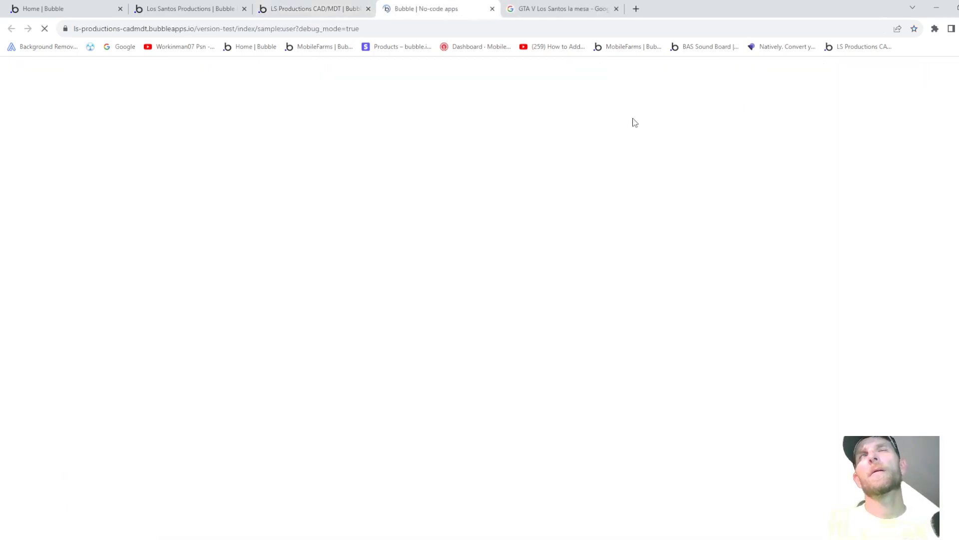
- In the preview, open the Police page and its tablet, then close the preview
left_click(453, 103)
left_click(492, 67)
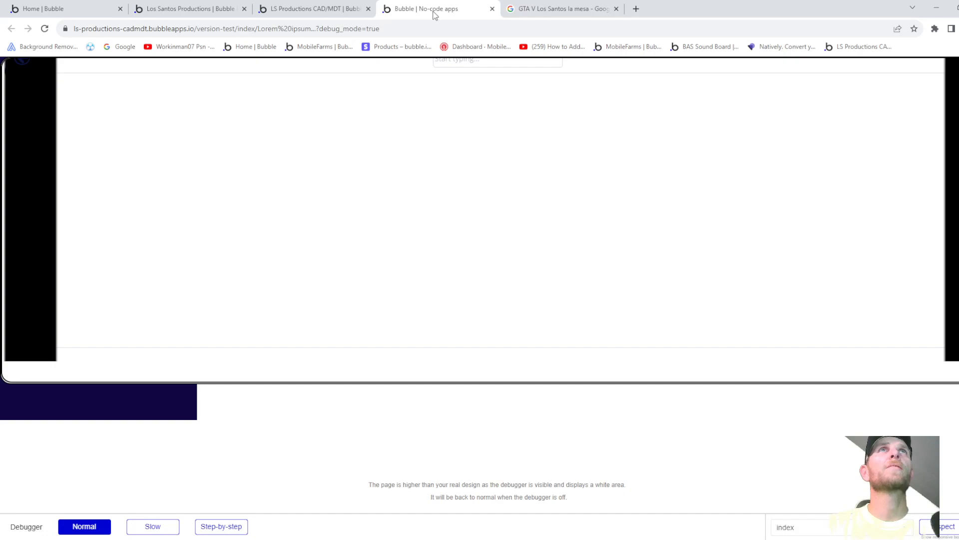
left_click(492, 9)
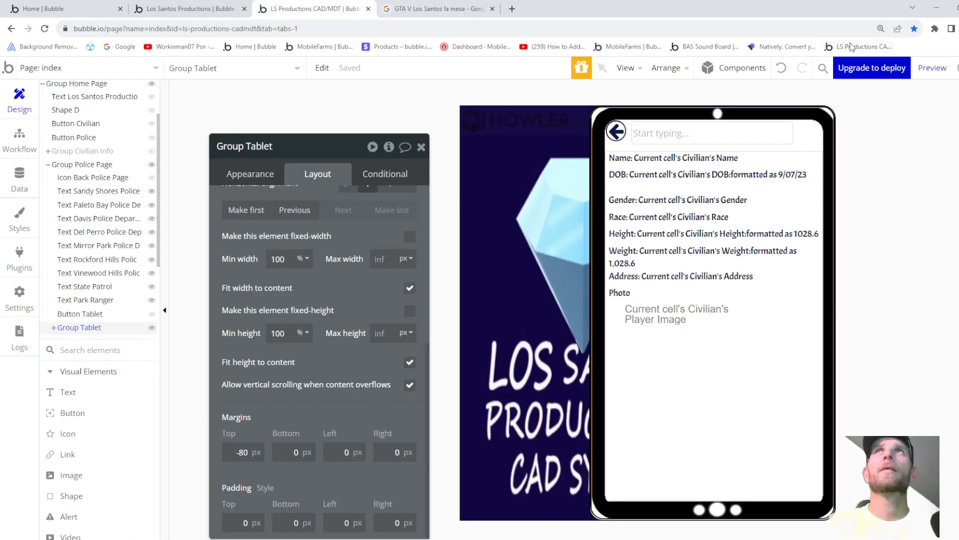
- Preview the app again, check the page address, and close that preview
left_click(931, 67)
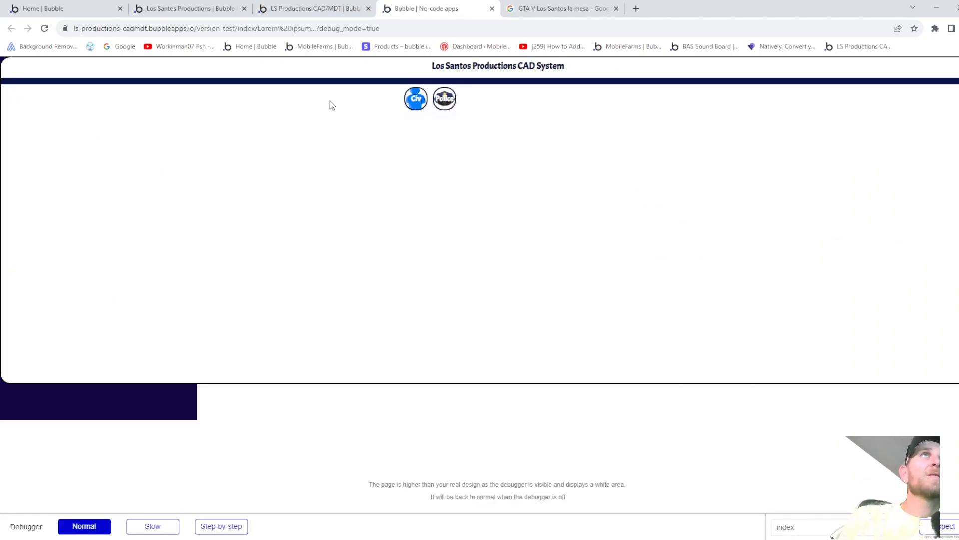
left_click(386, 28)
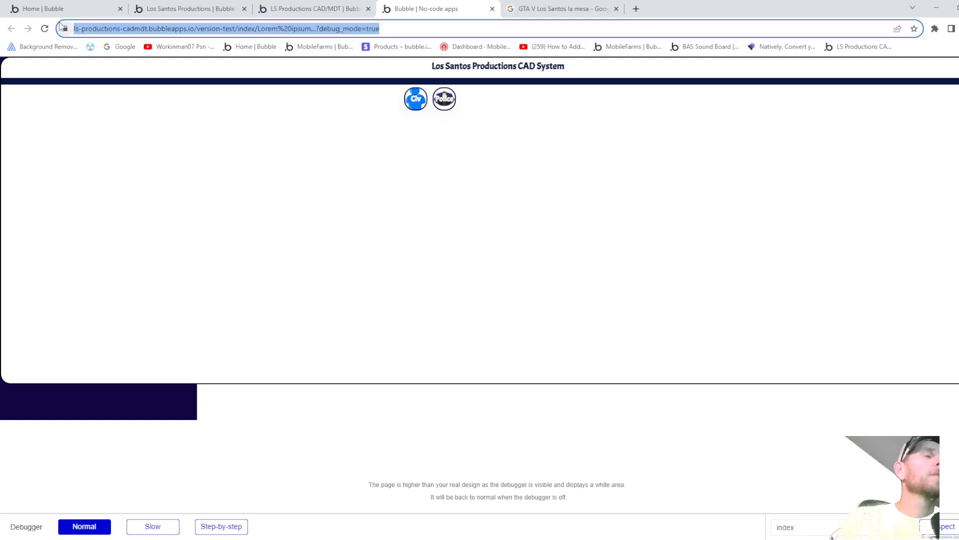
left_click(498, 170)
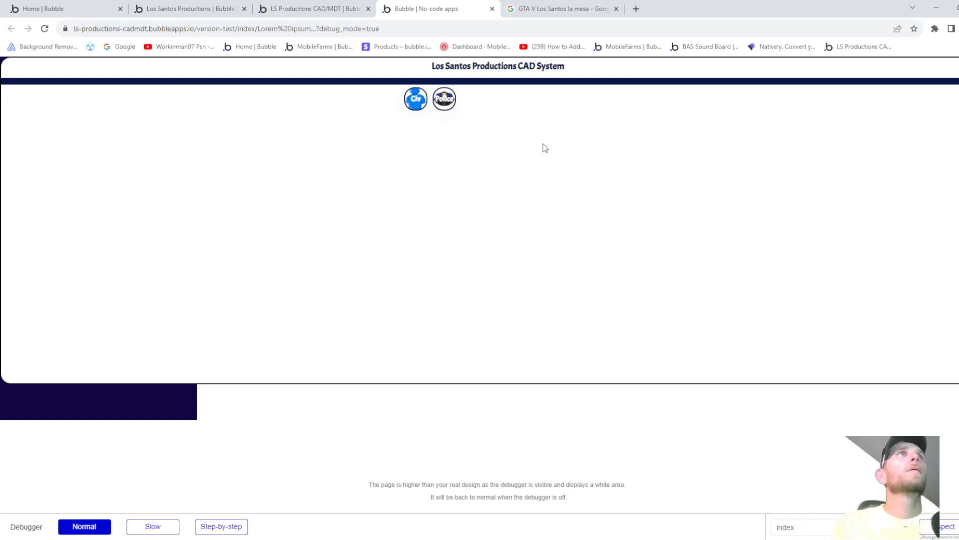
left_click(492, 9)
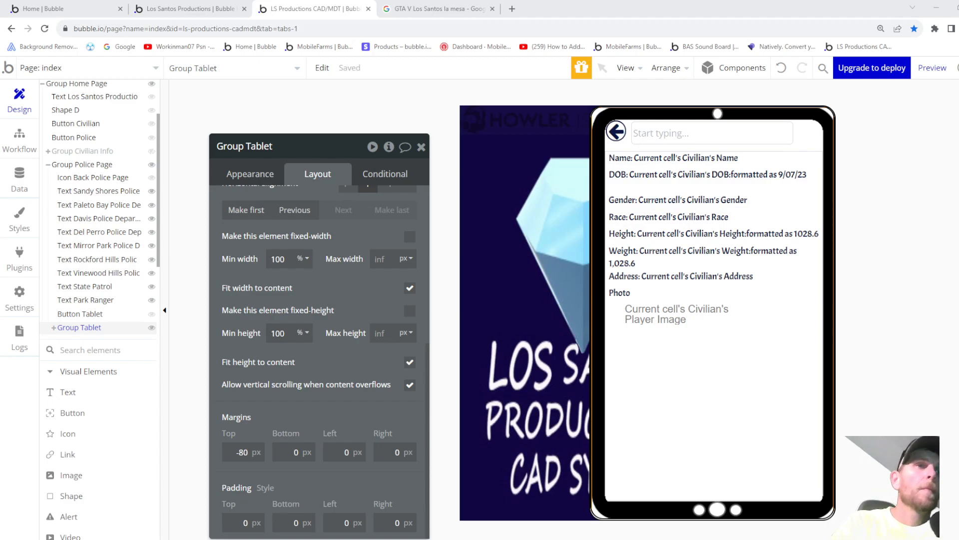
- Open the All Users table in App data and edit its single user record
left_click(19, 177)
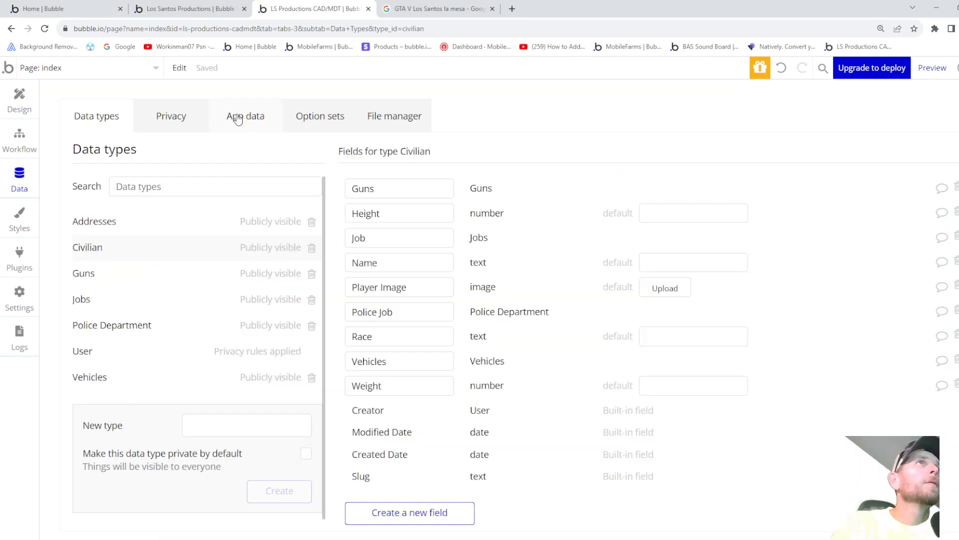
left_click(235, 118)
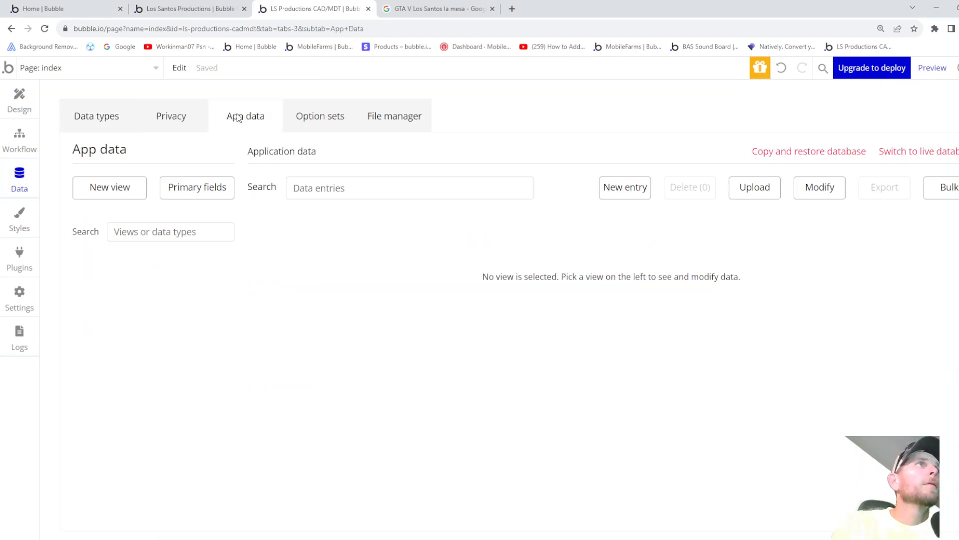
left_click(112, 434)
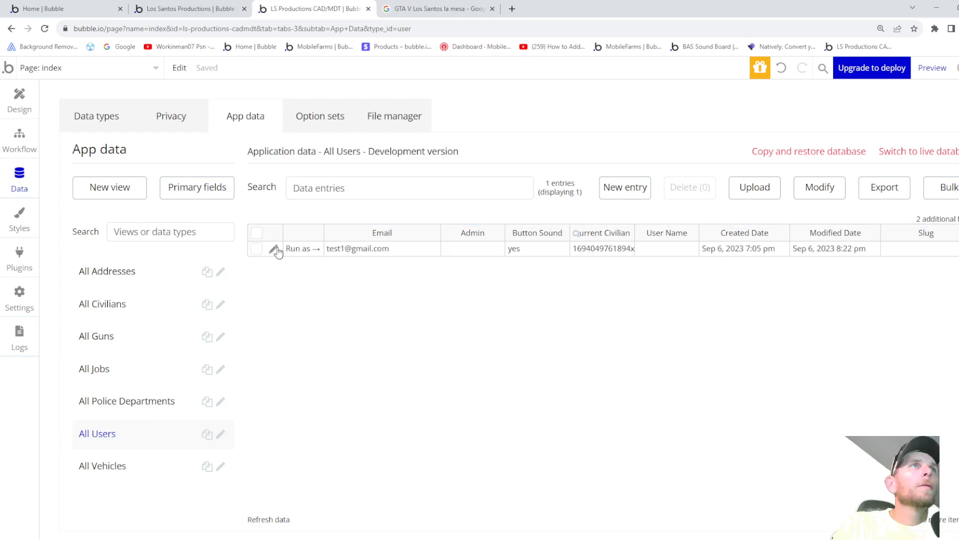
left_click(274, 248)
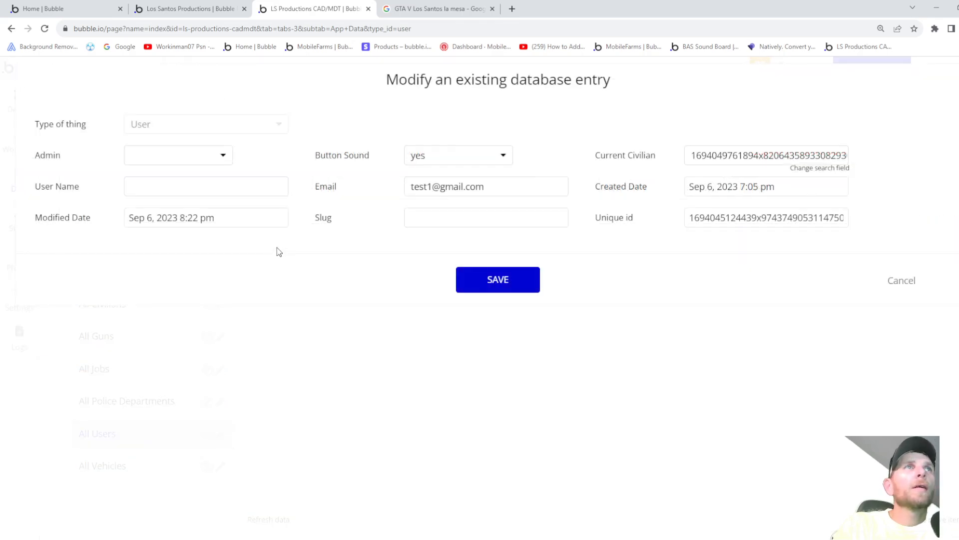
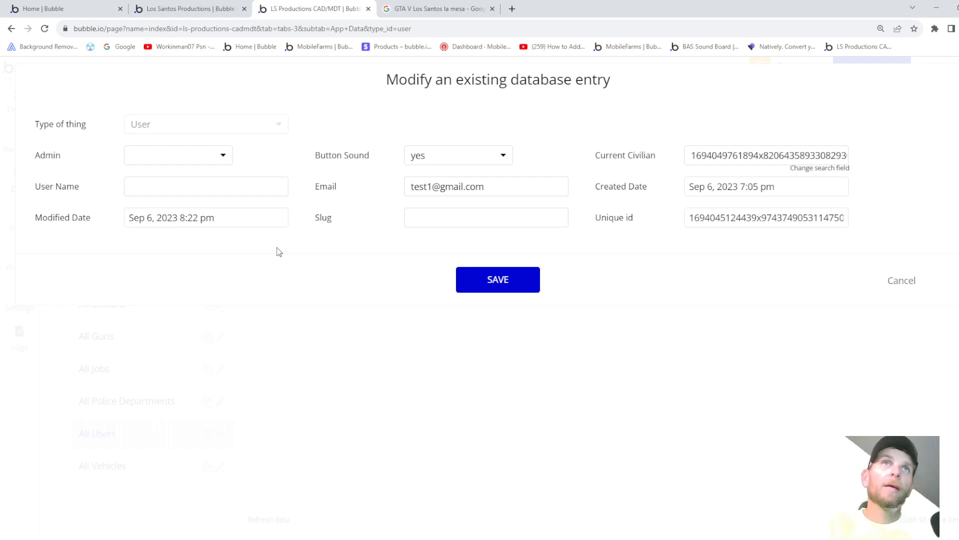
- Close the user record dialog without saving and return to the index page's Design editor
left_click(894, 283)
left_click(17, 100)
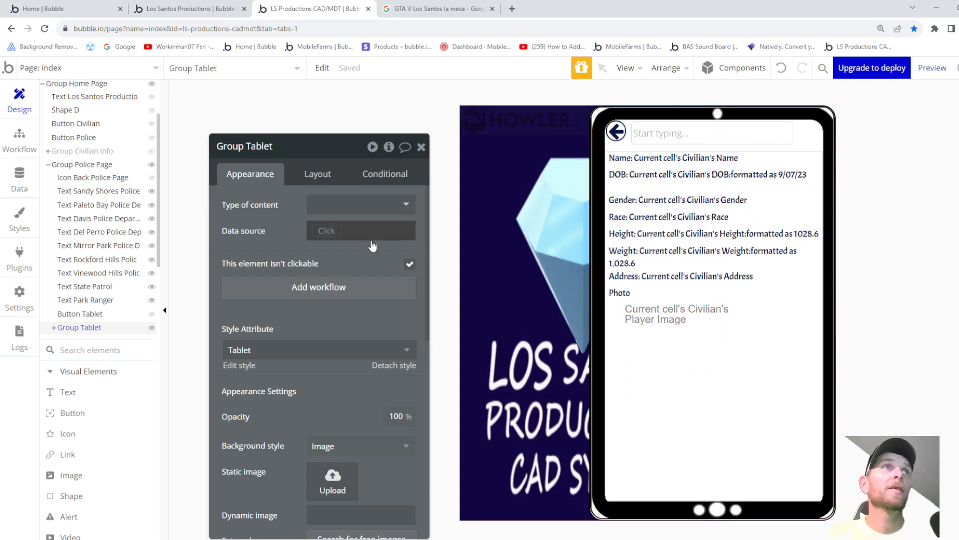
left_click(794, 406)
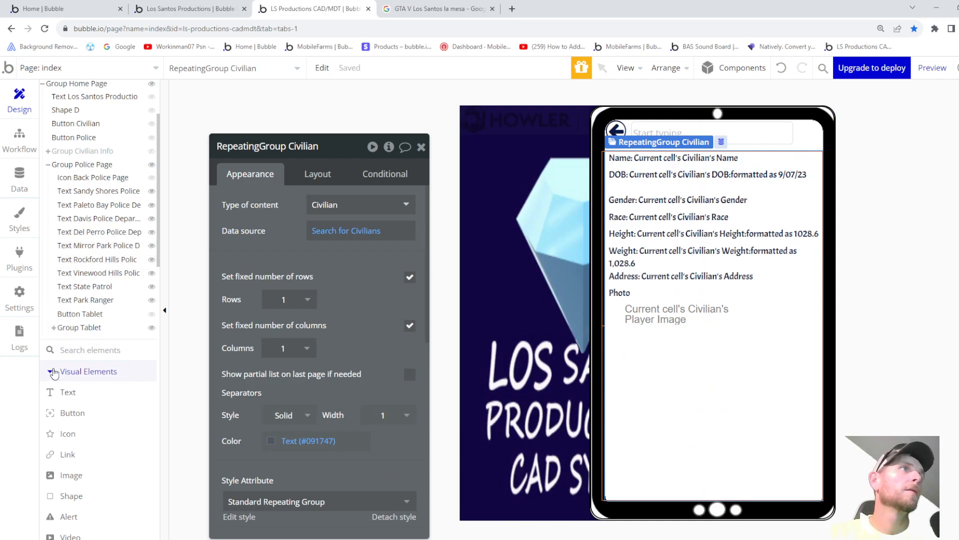
left_click(79, 328)
scroll(340, 368, "down", 5)
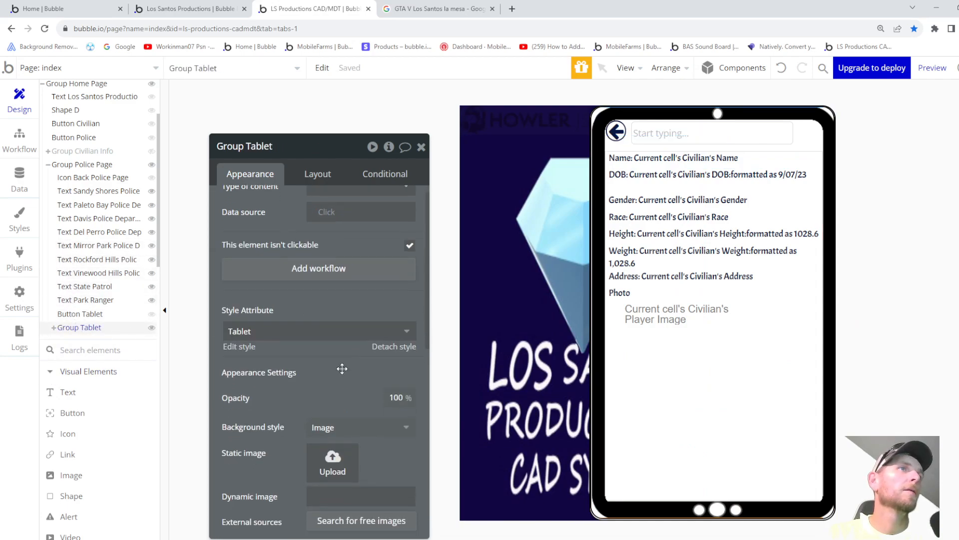
left_click(312, 174)
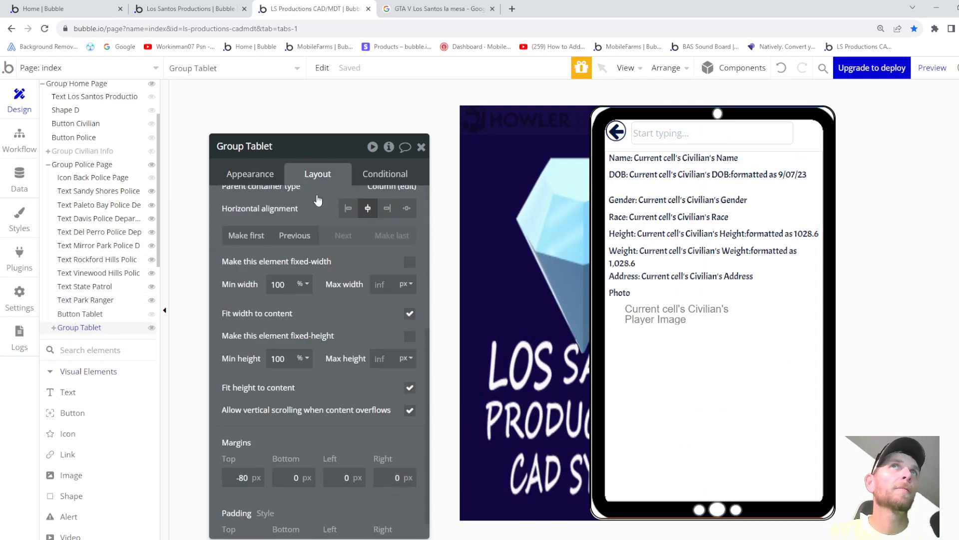
scroll(340, 310, "down", 1)
left_click(244, 452)
key("Up")
key("Up")
key("Up")
key("Up")
key("Up")
key("Up")
key("Up")
key("Up")
key("Up")
key("Up")
key("Up")
key("Up")
key("Up")
key("Up")
key("Up")
key("Up")
key("Up")
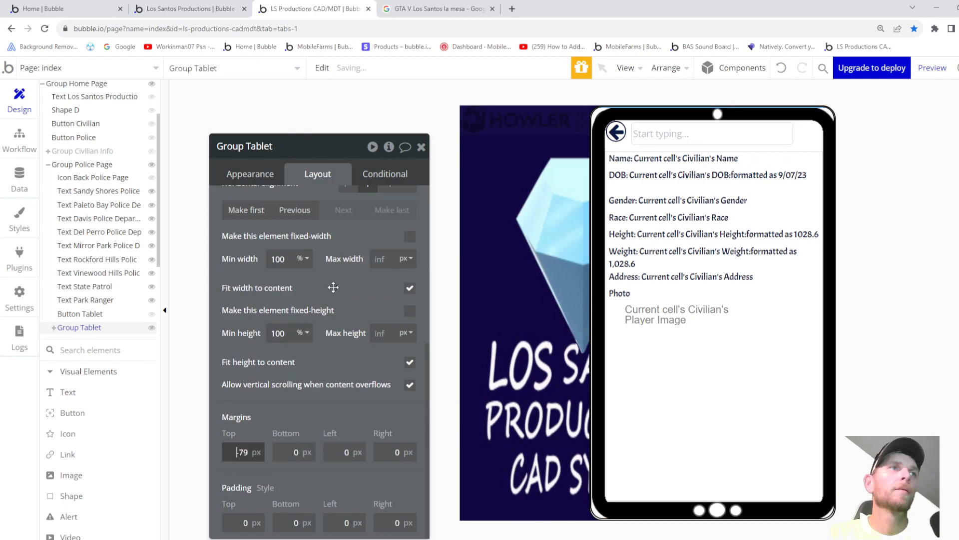
key("Up")
key("Up")
key("Up")
key("Up")
key("Up")
key("Up")
key("Up")
key("Up")
key("Up")
key("Up")
key("Up")
key("Up")
key("Up")
key("Up")
key("Up")
key("Up")
key("Up")
key("Up")
key("Up")
key("Up")
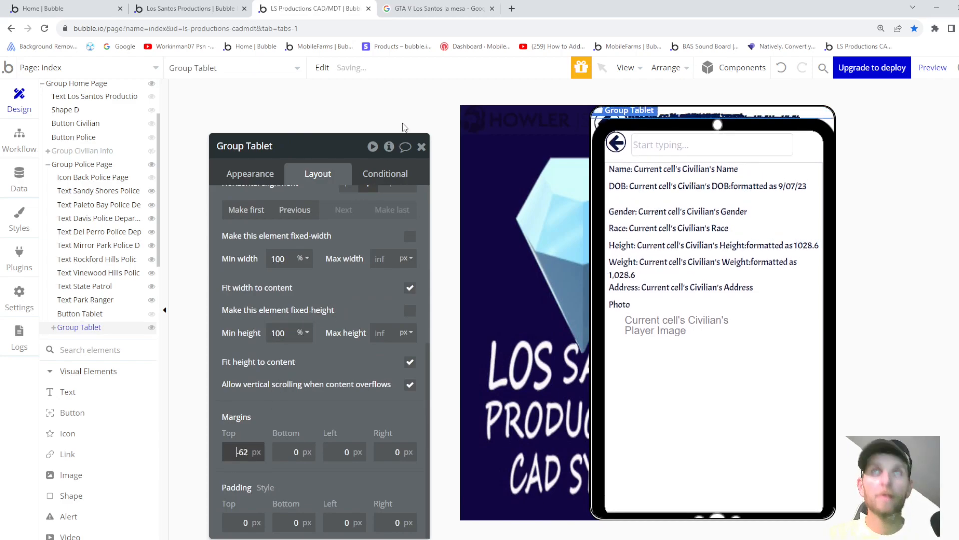
key("Up")
key("Up")
key("Up")
key("Up")
key("Up")
key("Up")
key("Up")
key("Up")
key("Up")
key("Up")
key("Up")
key("Up")
key("Up")
key("Up")
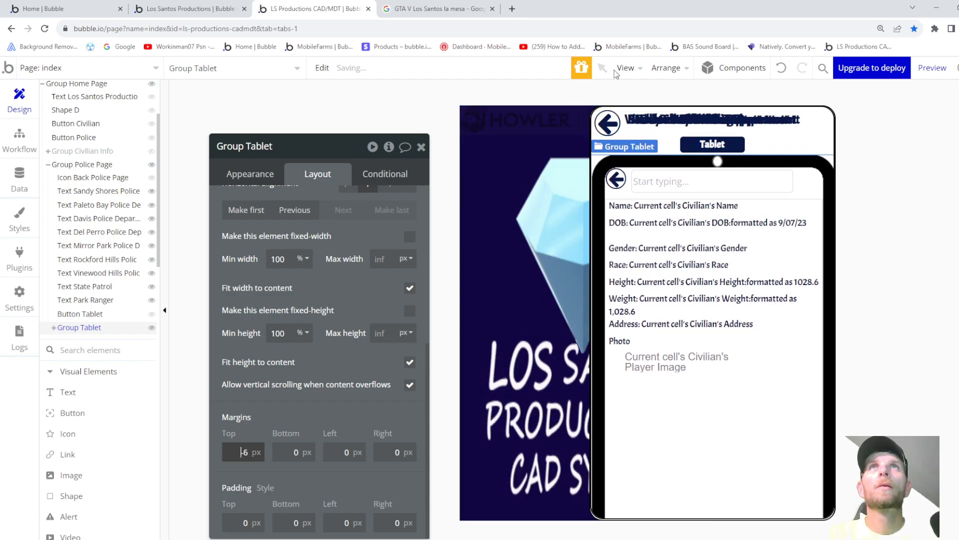
key("Up")
key("Down")
key("Down")
key("Down")
key("Down")
key("Down")
key("Down")
key("Down")
key("Down")
key("Down")
key("Down")
key("Down")
key("Down")
key("Down")
key("Down")
key("Down")
key("Down")
key("Down")
key("Down")
key("Down")
key("Down")
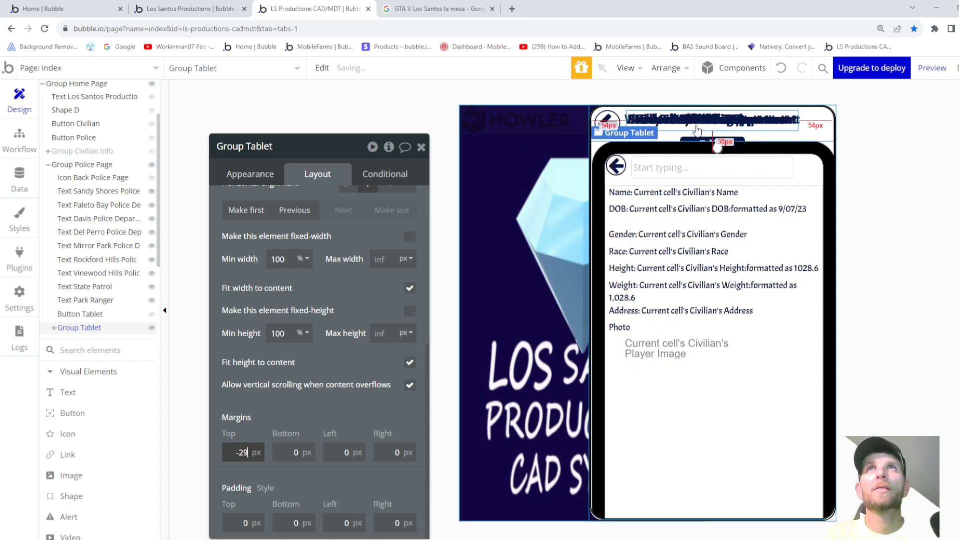
key("Down")
key("Down")
key("Down")
key("Down")
key("Down")
key("Down")
key("Down")
key("Down")
key("Down")
key("Down")
key("Down")
key("Down")
key("Down")
key("Down")
key("Down")
key("Down")
key("Down")
key("Down")
key("Down")
key("Down")
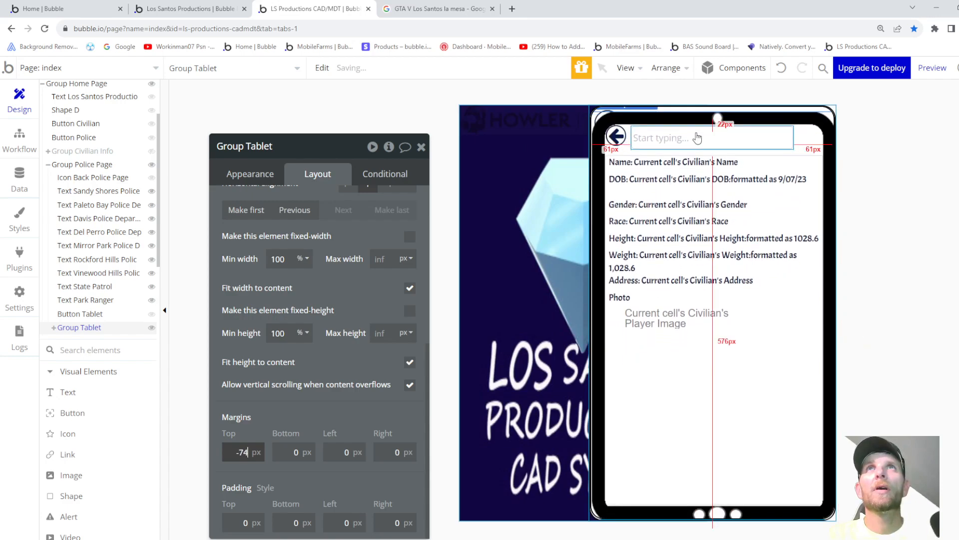
key("Down")
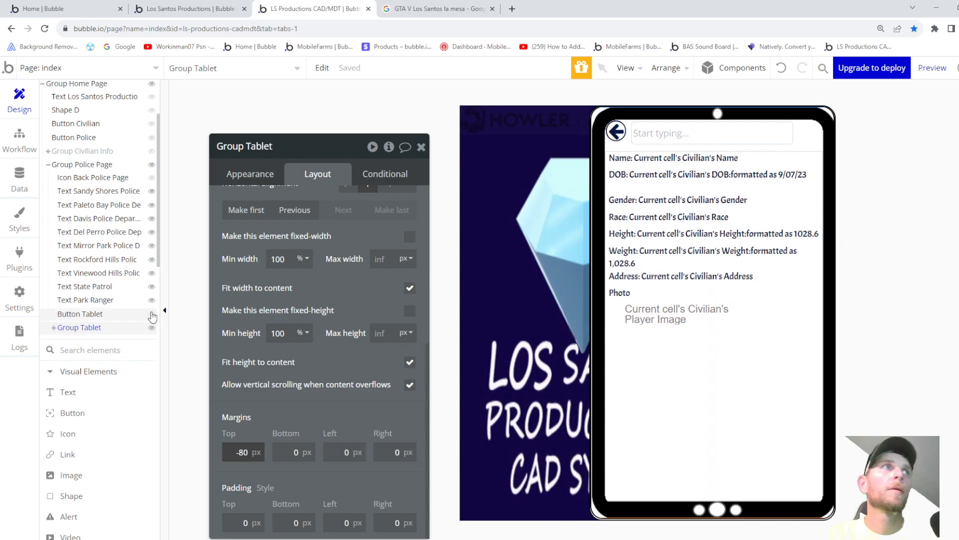
left_click(73, 313)
- Hide Group Tablet in the editor, select the police page's back-arrow icon, and preview the app
left_click(87, 301)
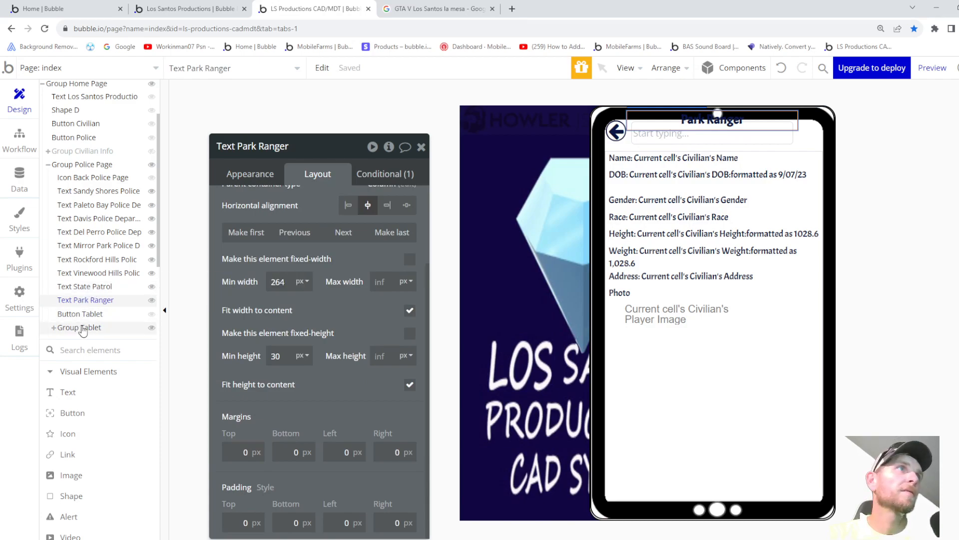
left_click(152, 328)
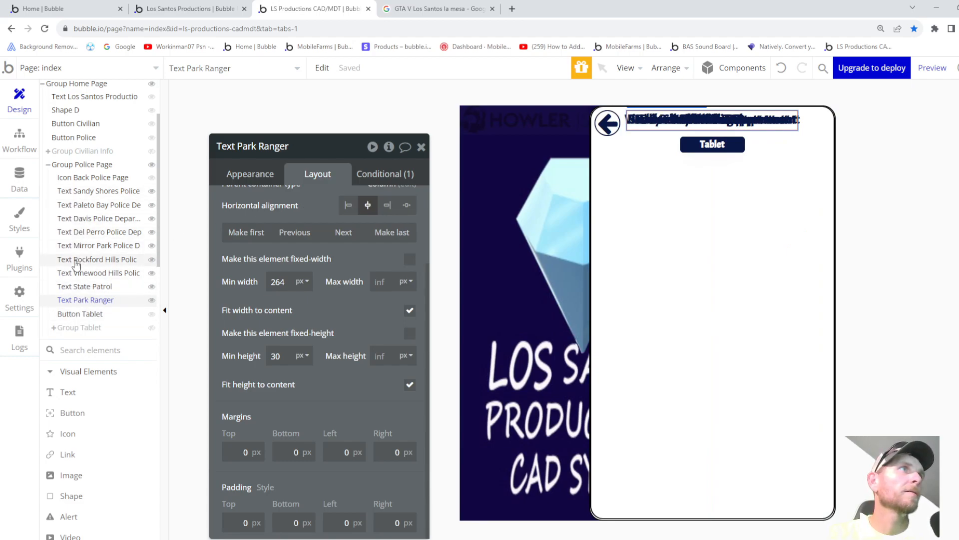
left_click(82, 178)
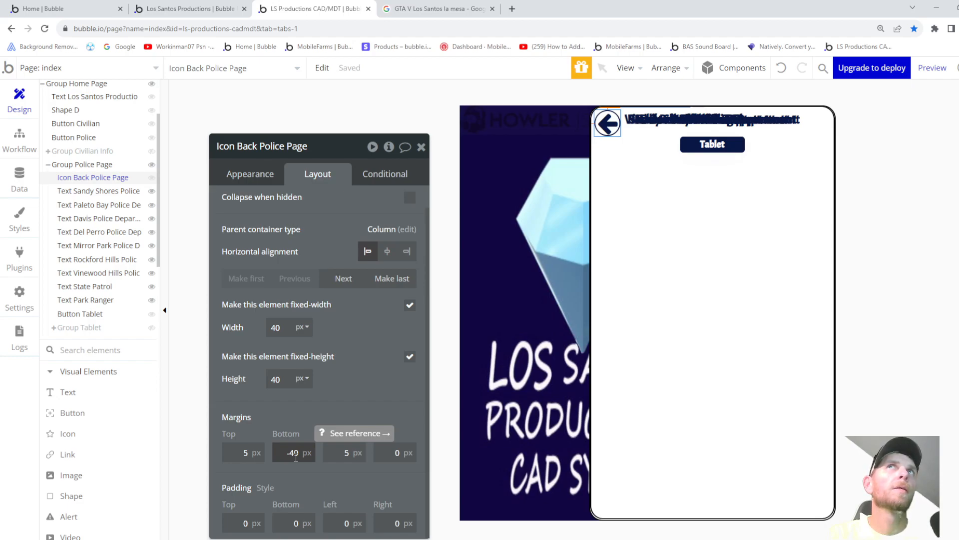
left_click(943, 70)
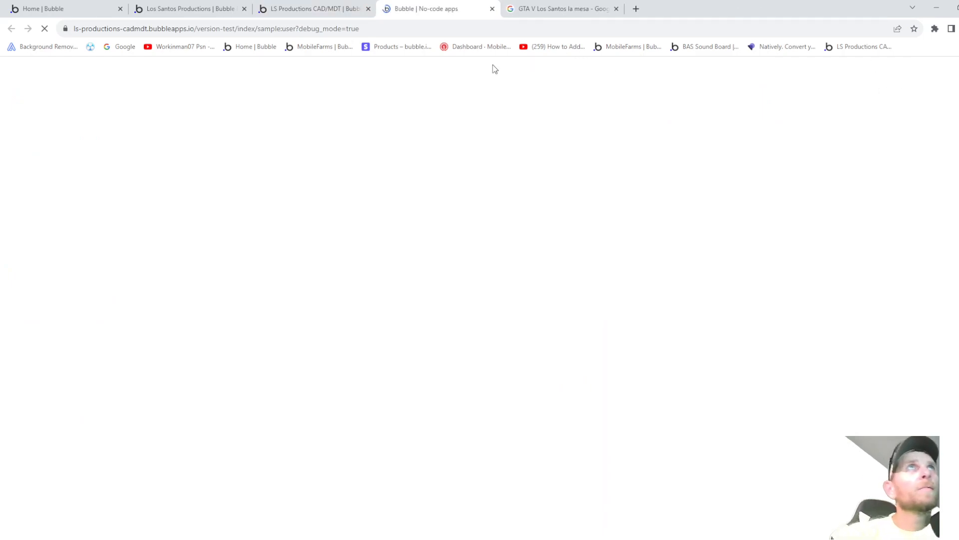
- In the preview, visit the Police, Civilian Info, Create Civilian and Choose Civilian pages, then close it
left_click(446, 101)
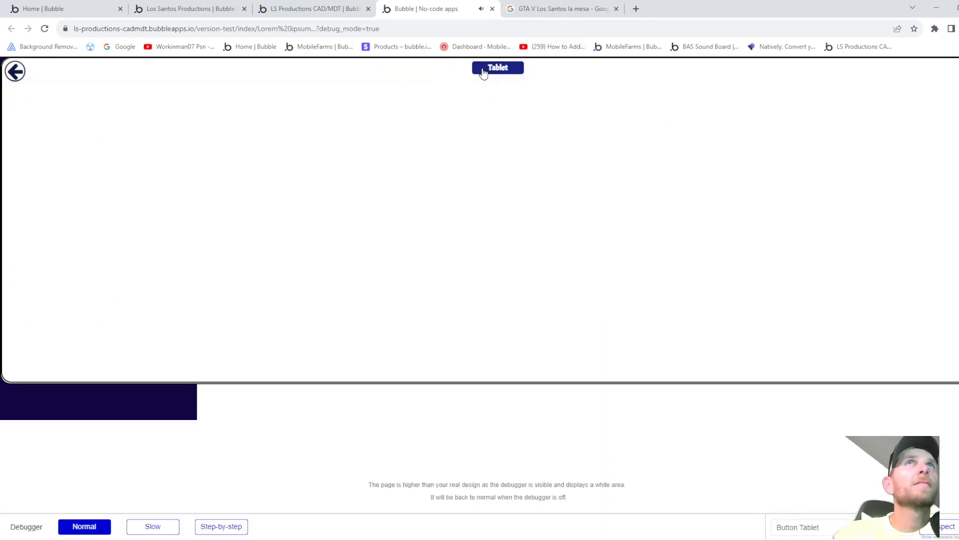
left_click(15, 71)
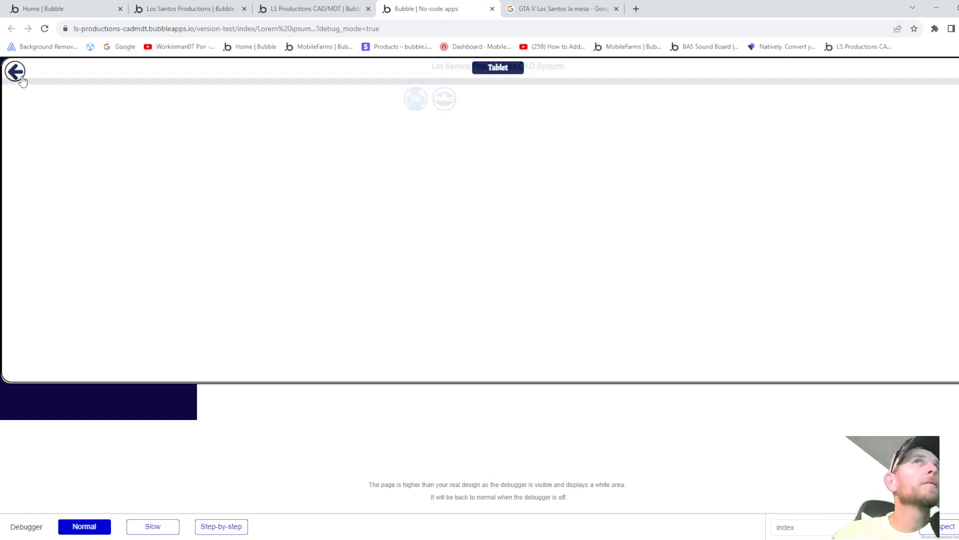
left_click(415, 104)
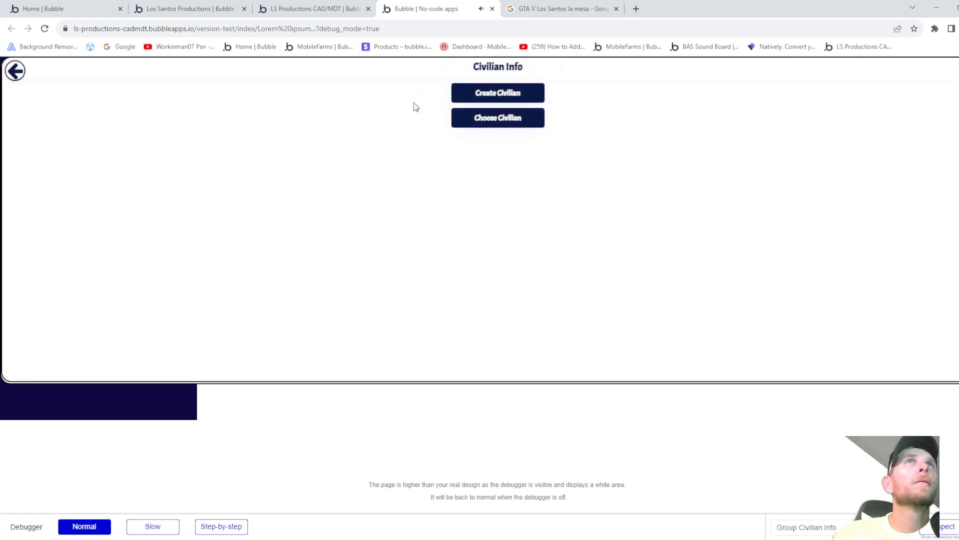
left_click(502, 98)
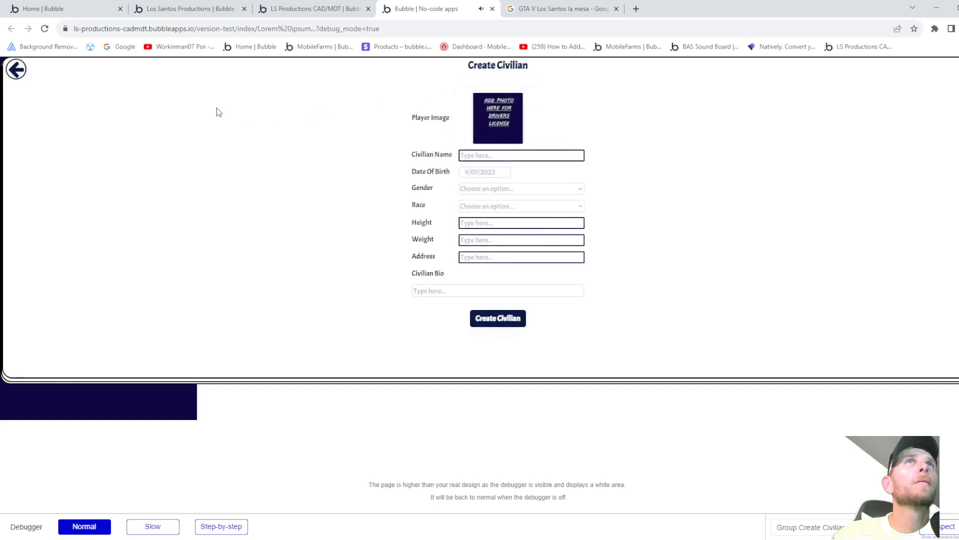
left_click(16, 70)
left_click(506, 118)
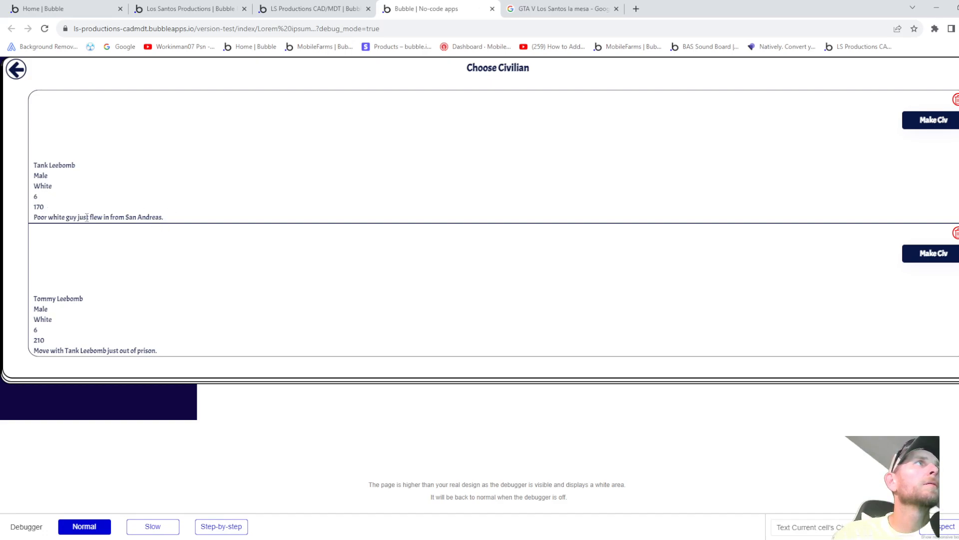
left_click(16, 70)
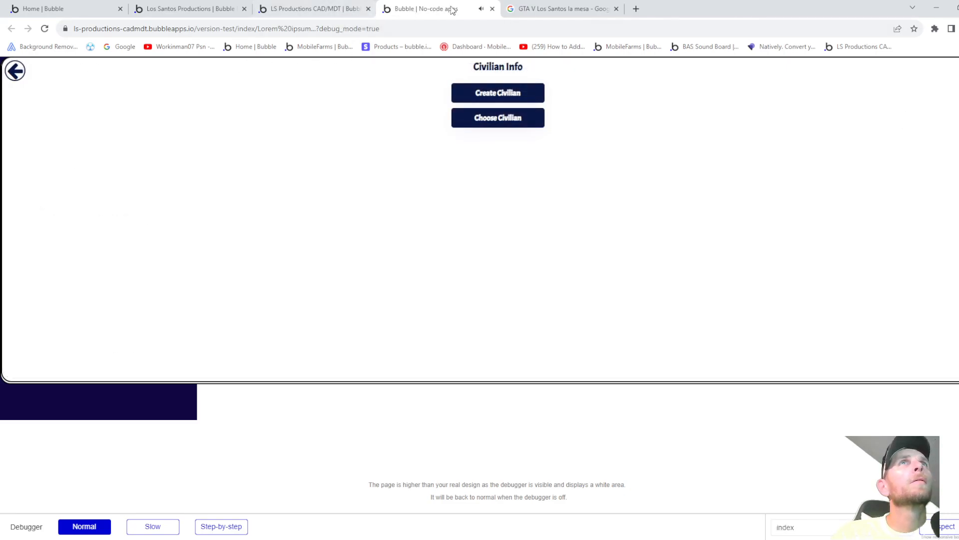
key("ctrl+w")
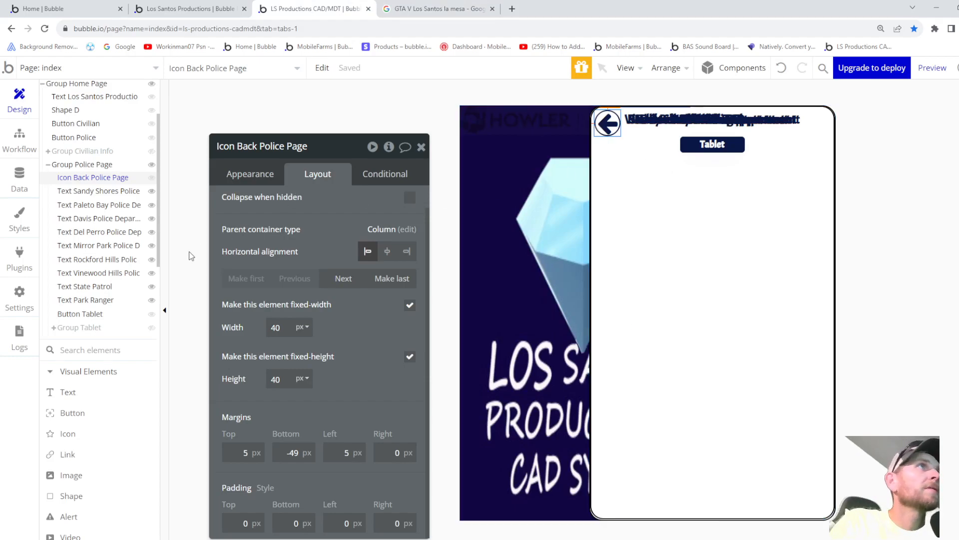
- Inspect the Police Page group's layout, leaving its top margin at -103
left_click(85, 164)
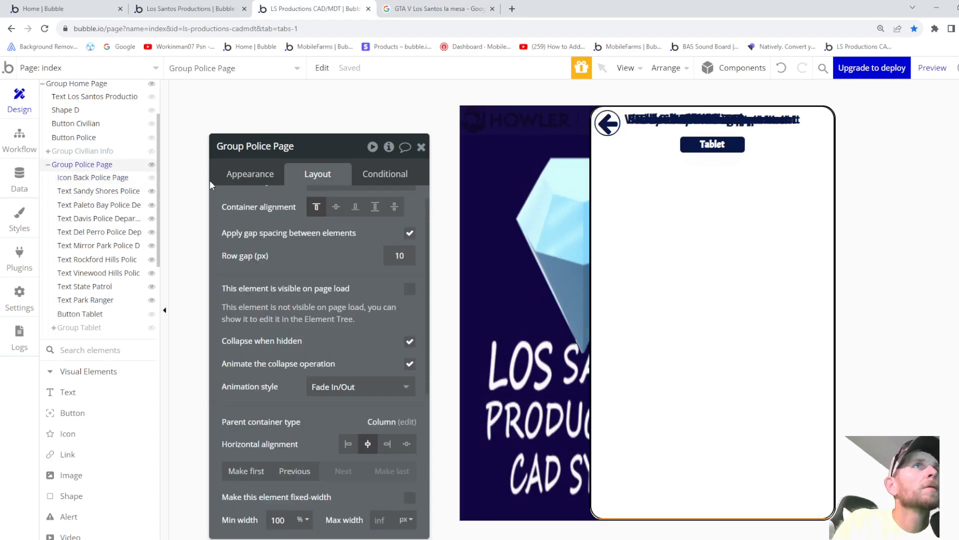
scroll(353, 230, "up", 1)
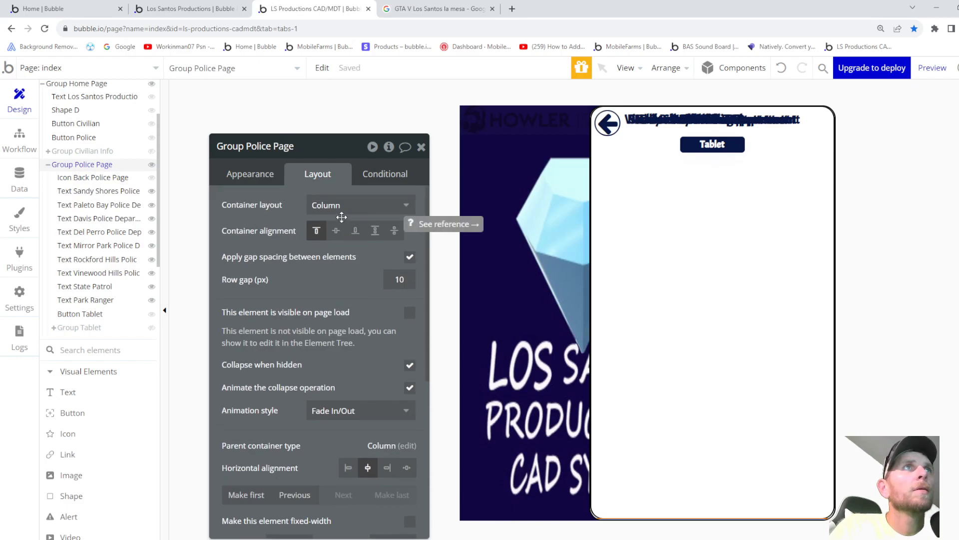
scroll(356, 217, "down", 10)
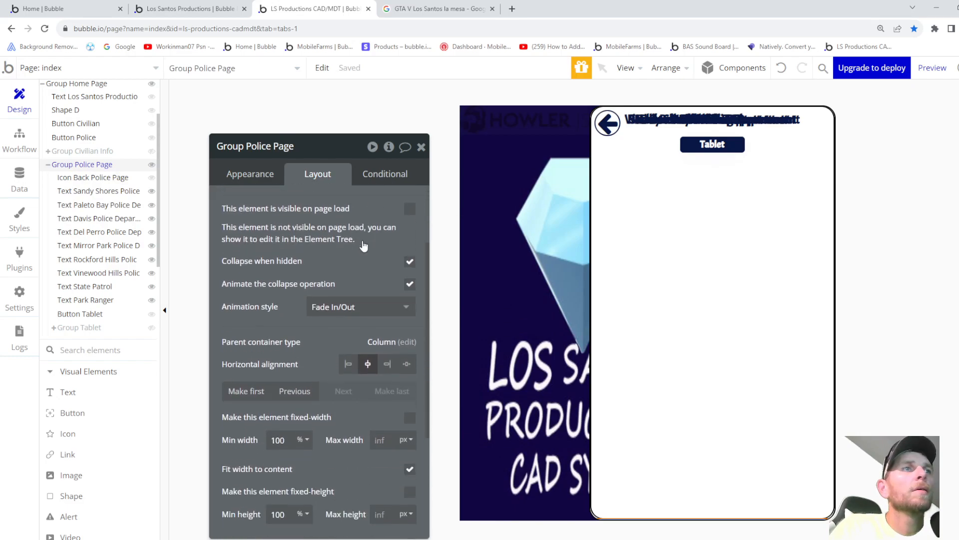
scroll(362, 240, "down", 2)
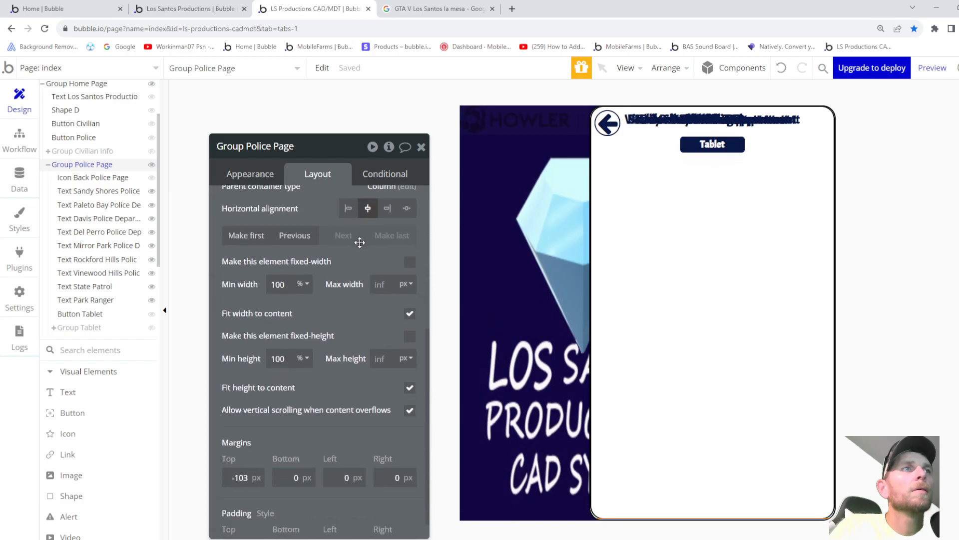
scroll(355, 309, "down", 1)
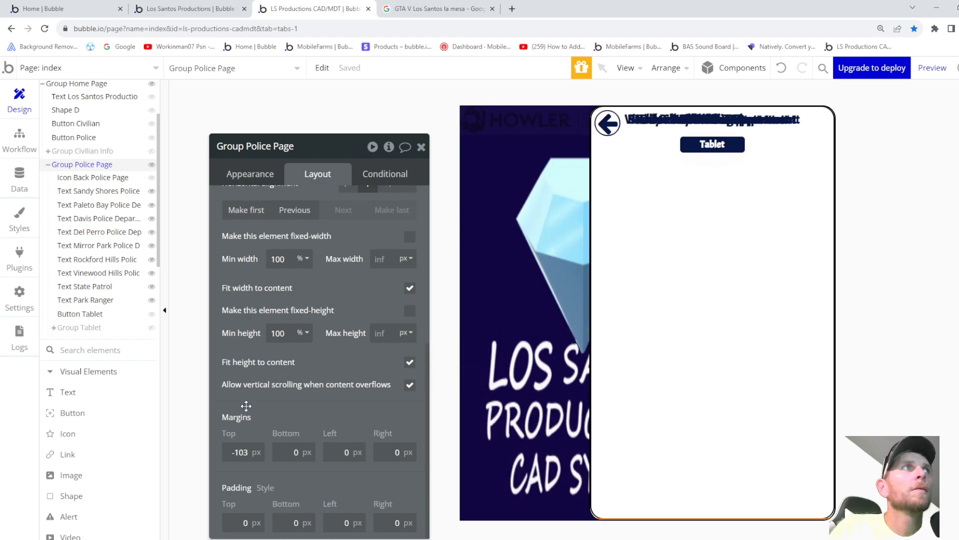
left_click(249, 457)
key("Up")
key("Up")
key("Up")
key("Down")
key("Down")
key("Down")
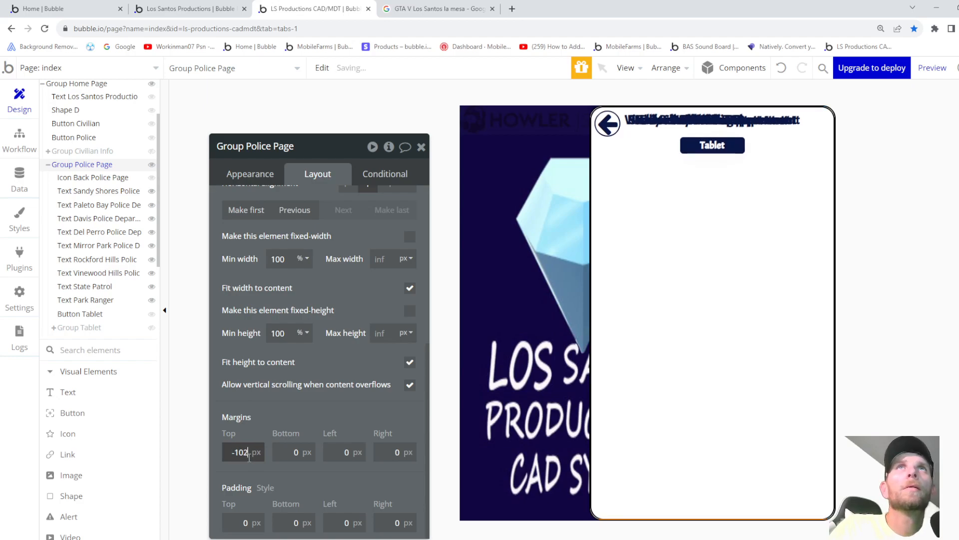
scroll(268, 453, "up", 6)
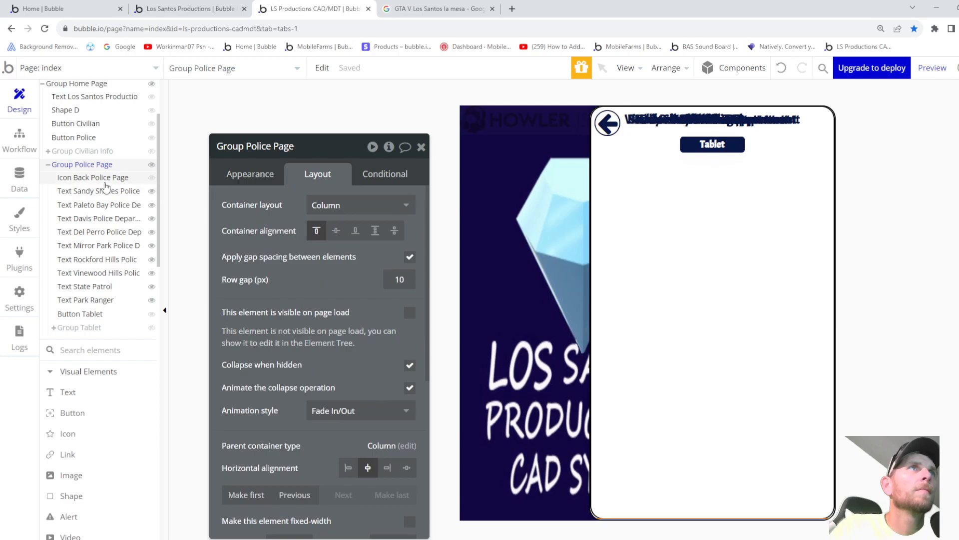
- Check the back-arrow icon's layout, then select the Sandy Shores text's -40 bottom margin value
left_click(80, 179)
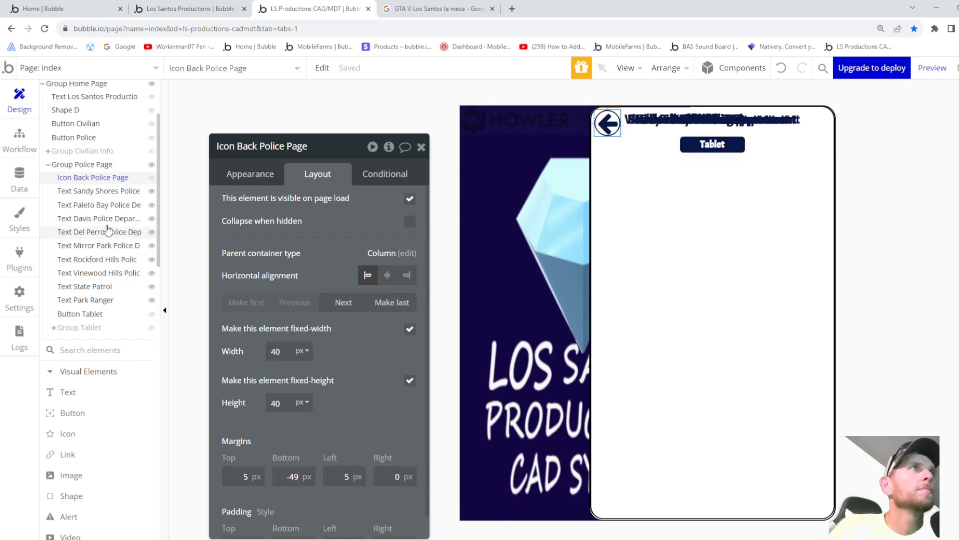
left_click(91, 192)
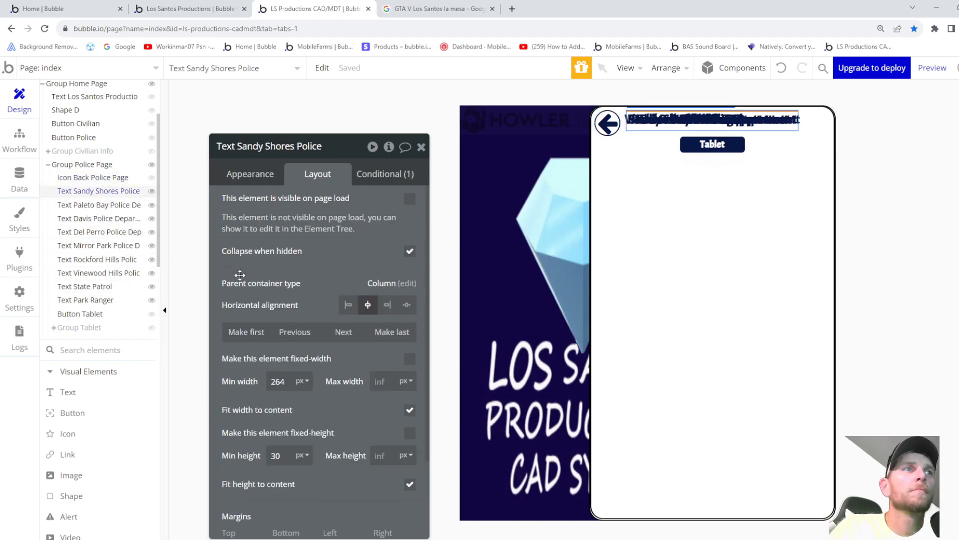
scroll(268, 348, "down", 2)
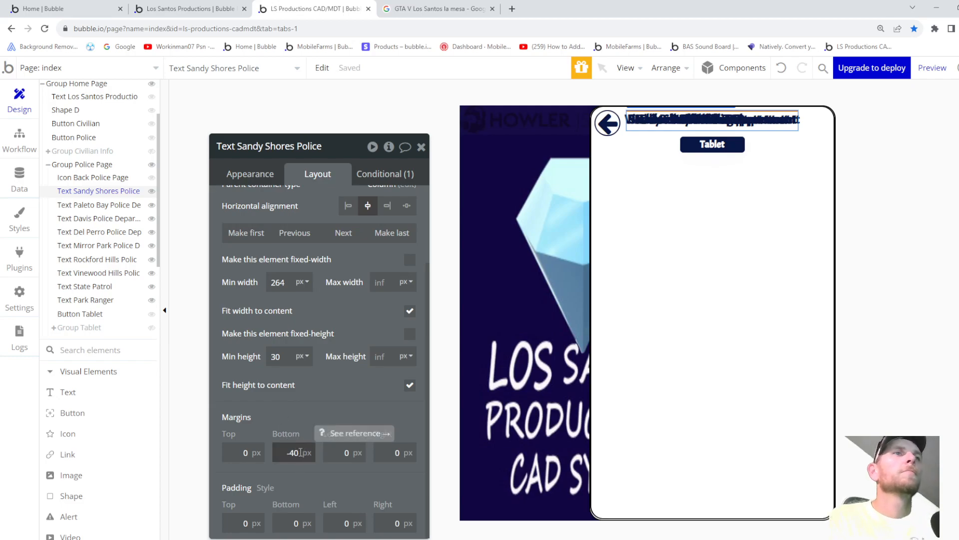
left_click_drag(300, 451, 233, 453)
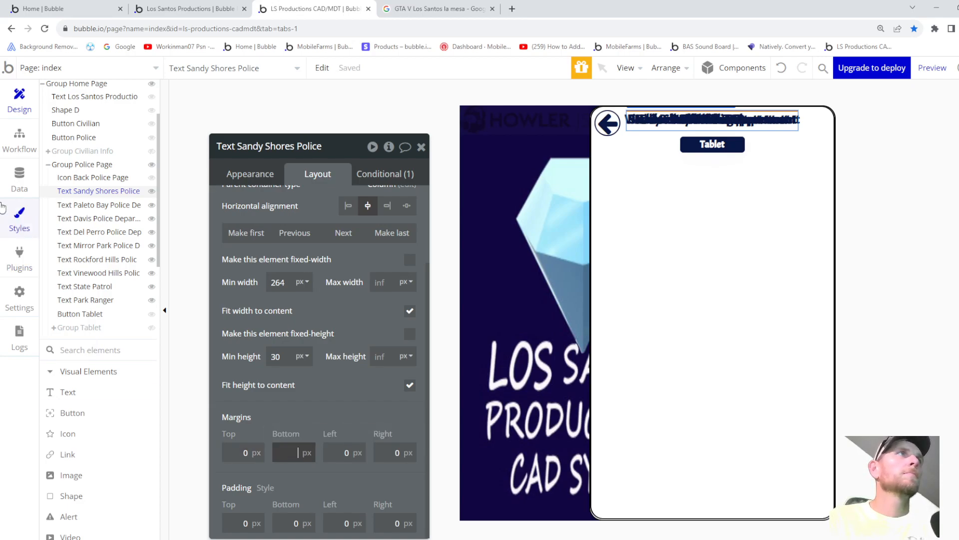
- Set the Paleto Bay, Davis and Del Perro texts' bottom margins to 0
left_click(100, 205)
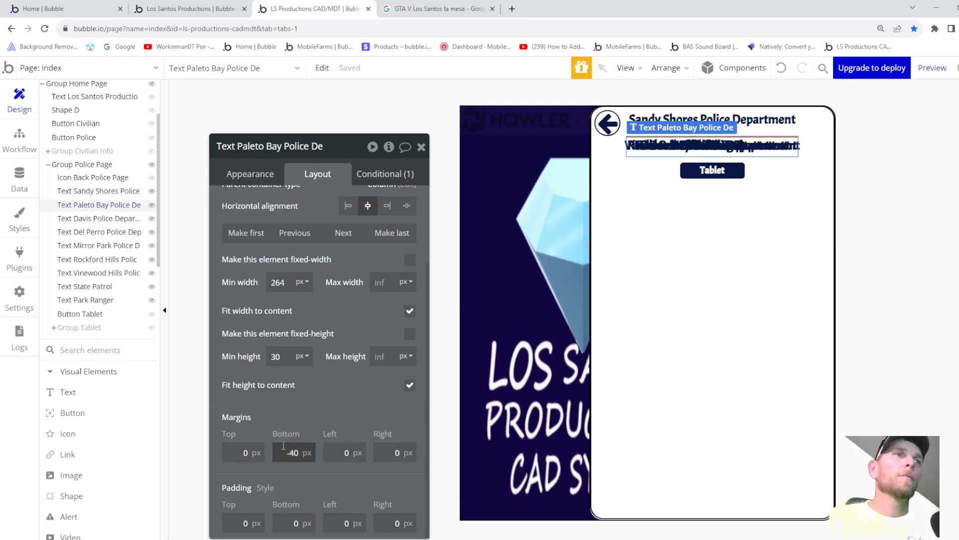
left_click(299, 453)
key("BackSpace")
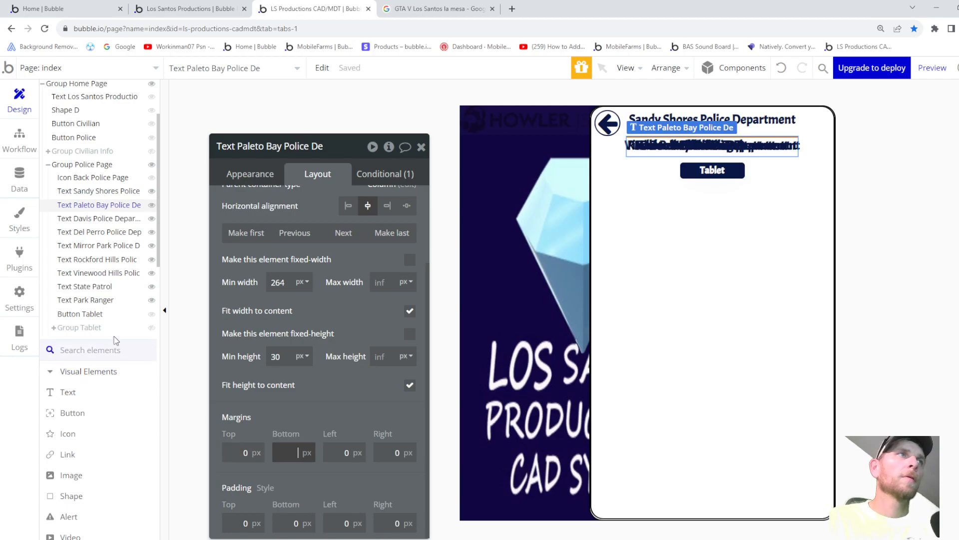
type("0")
left_click(82, 220)
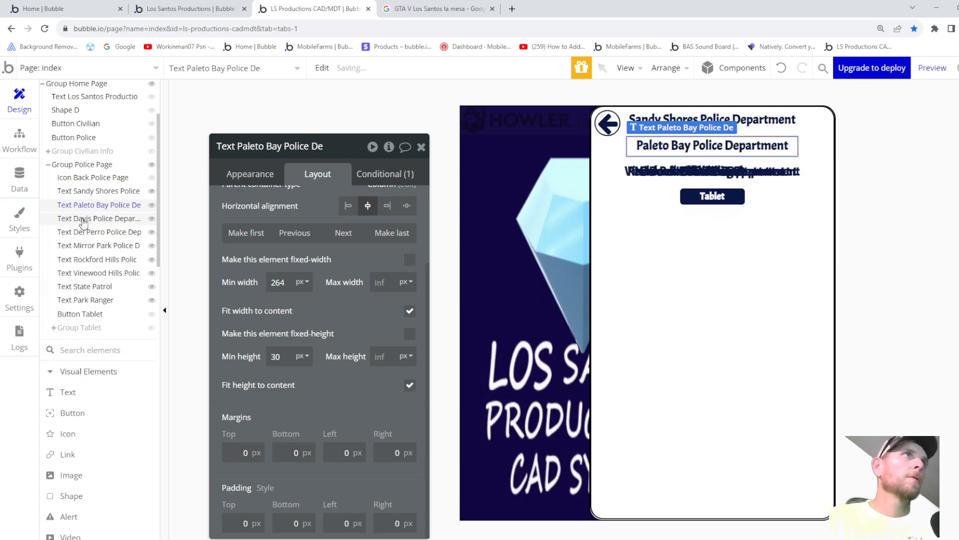
left_click(303, 451)
key("BackSpace")
key("BackSpace")
key("BackSpace")
type("0")
left_click(106, 233)
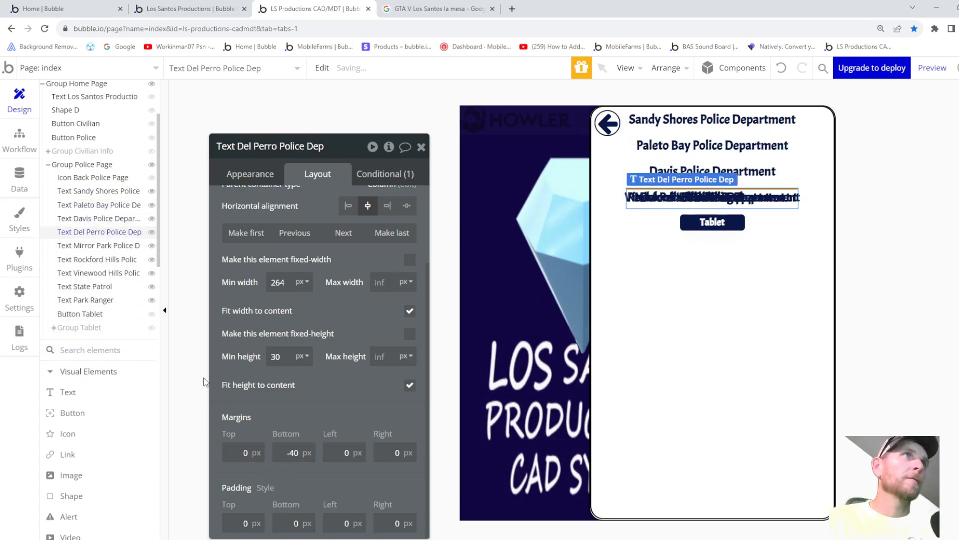
left_click(301, 452)
key("BackSpace")
key("BackSpace")
key("BackSpace")
type("0")
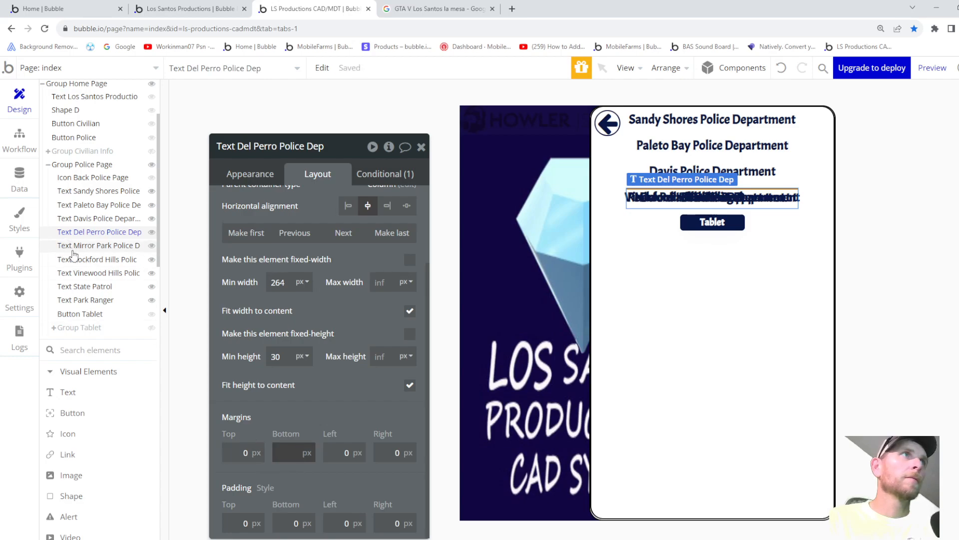
- Set the Mirror Park, Rockford Hills, Vinewood Hills and State Patrol bottom margins to 0
left_click(81, 247)
left_click(301, 452)
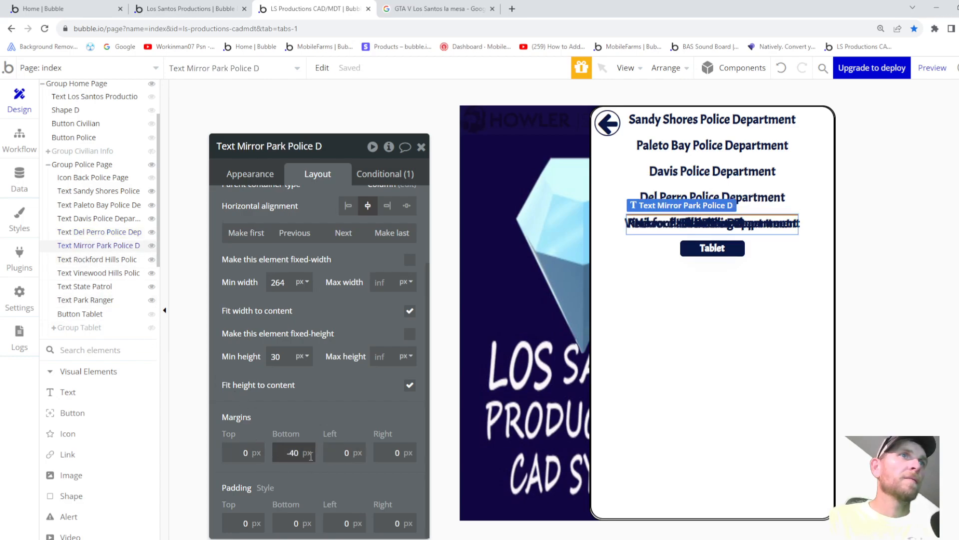
key("BackSpace")
key("BackSpace")
key("BackSpace")
type("0")
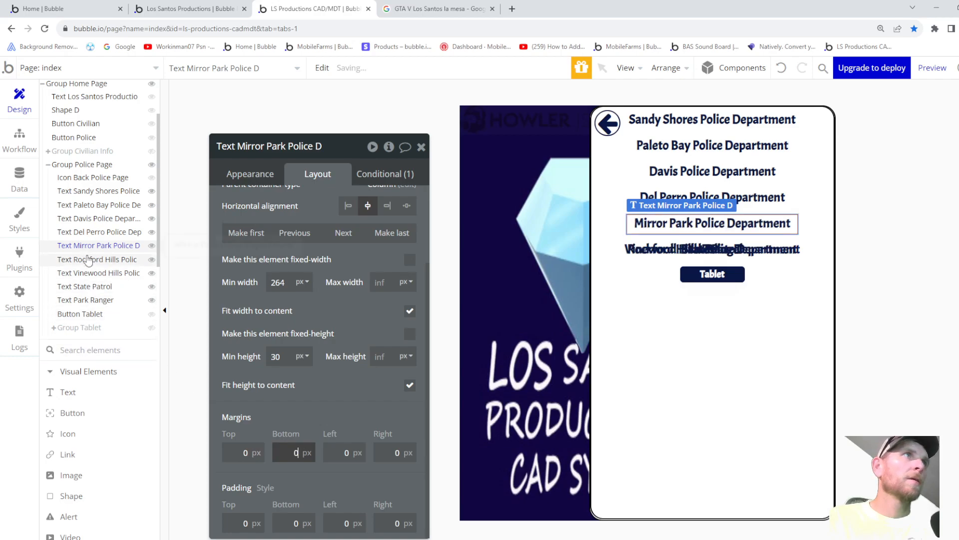
left_click(88, 259)
left_click_drag(306, 452, 262, 446)
type("0")
left_click(98, 273)
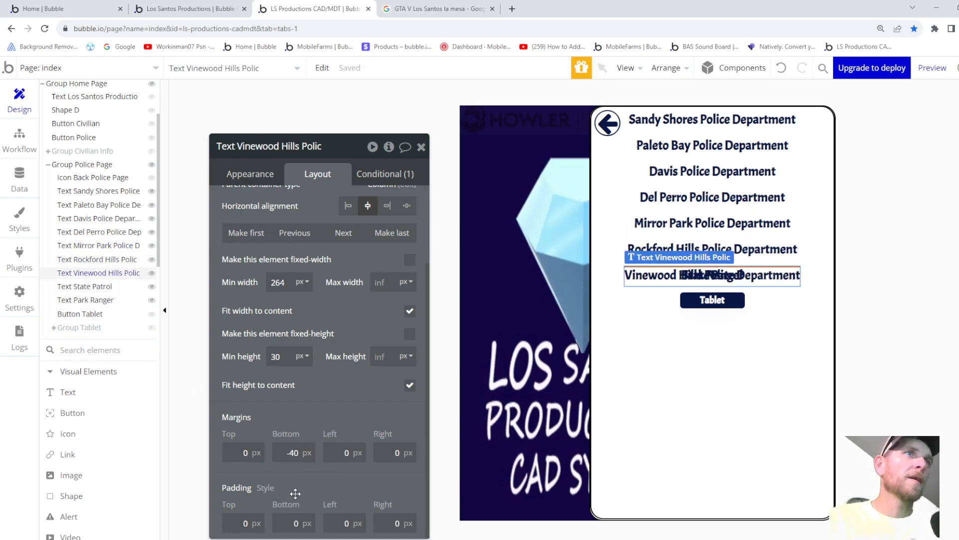
type("0")
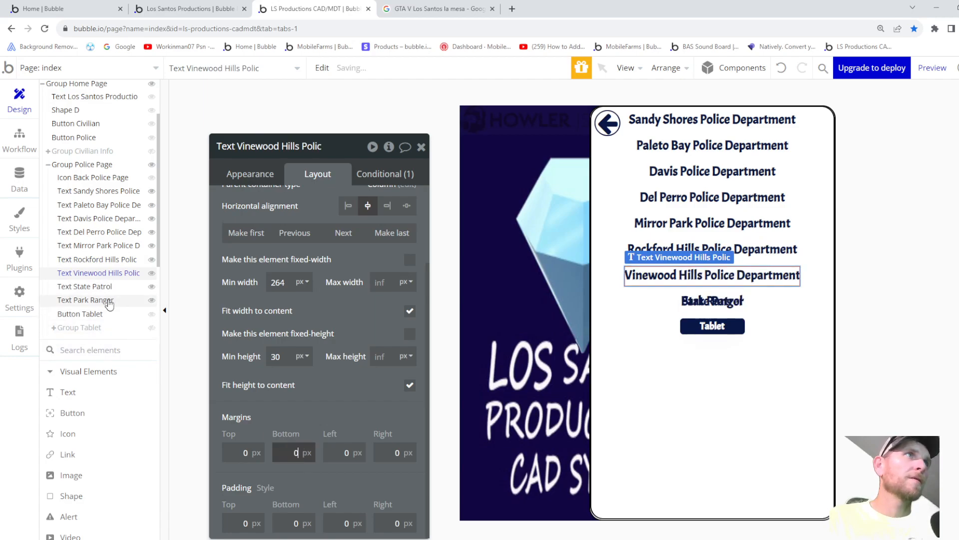
left_click(100, 287)
type("0")
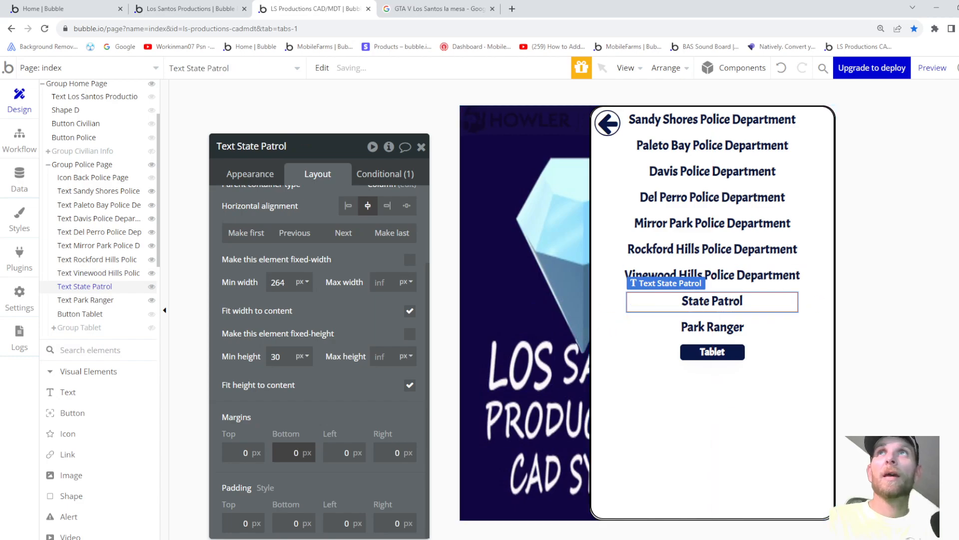
- Review the Park Ranger, State Patrol and Tablet button margins, then preview the app
left_click(75, 300)
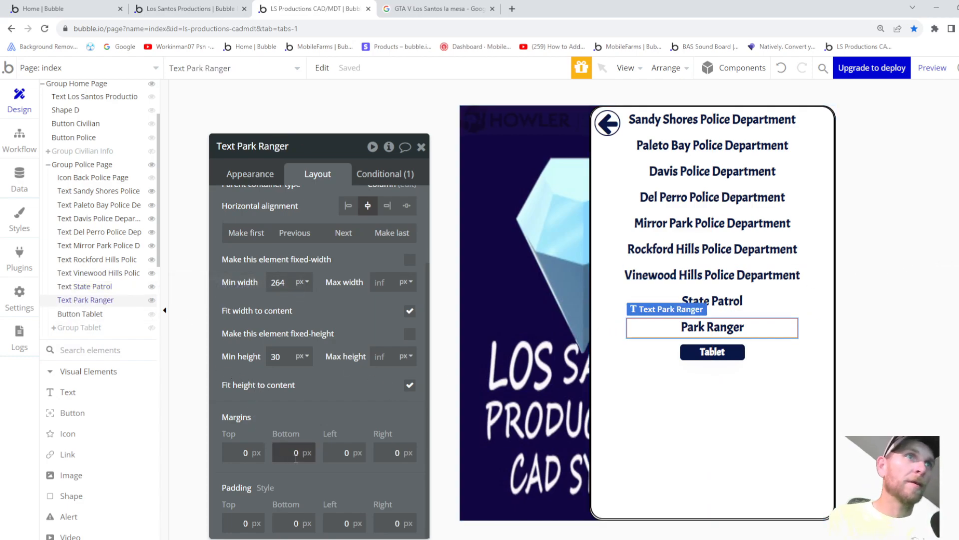
left_click(83, 287)
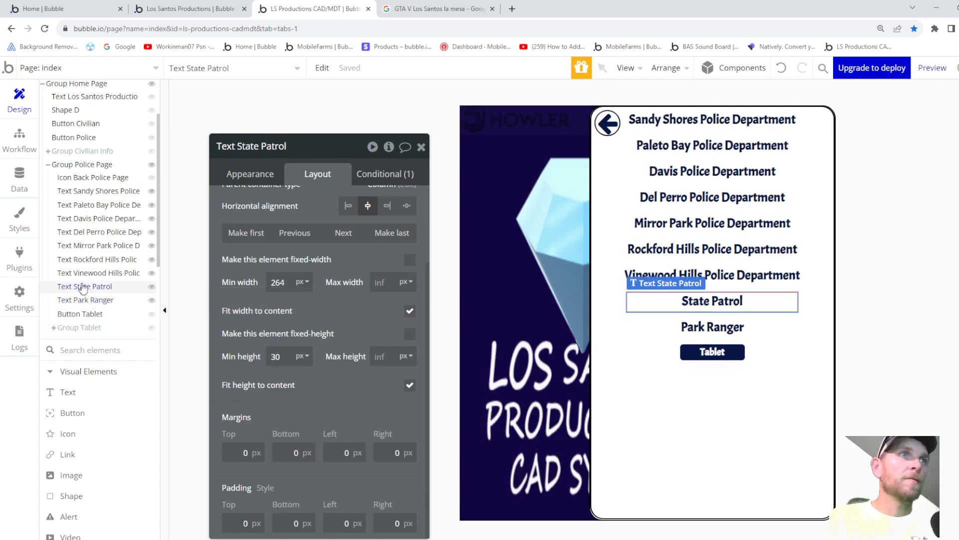
left_click(86, 301)
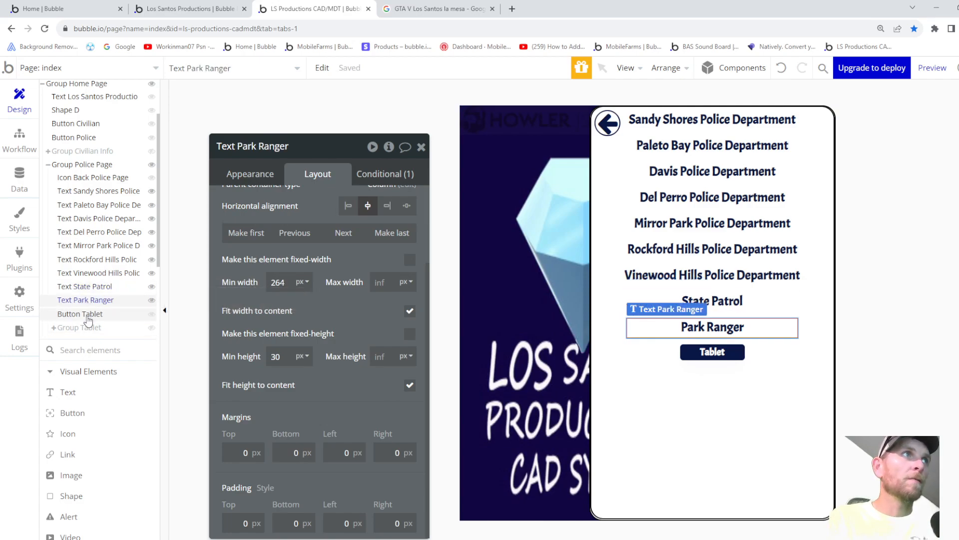
left_click(87, 318)
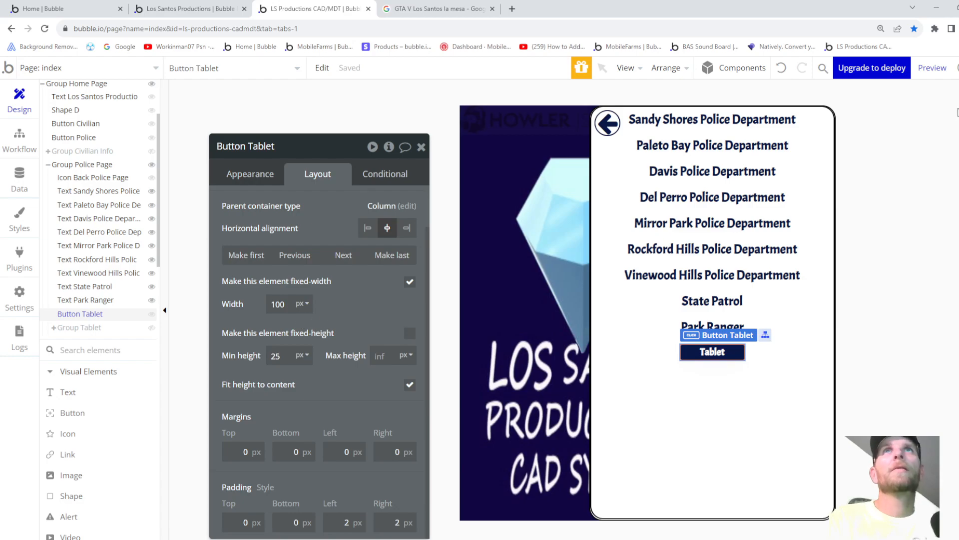
left_click(928, 68)
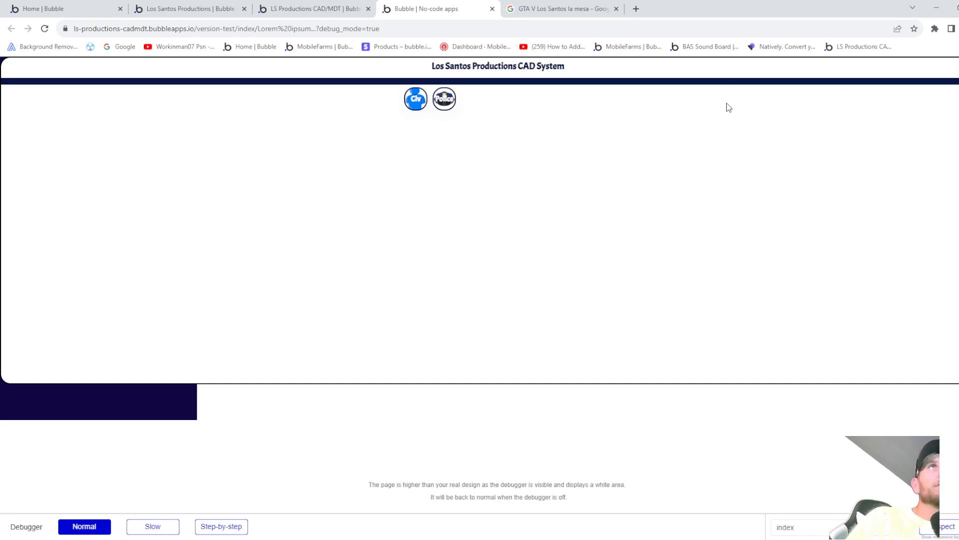
- In the preview, open the Police page and its tablet view, then return to the editor
left_click(447, 102)
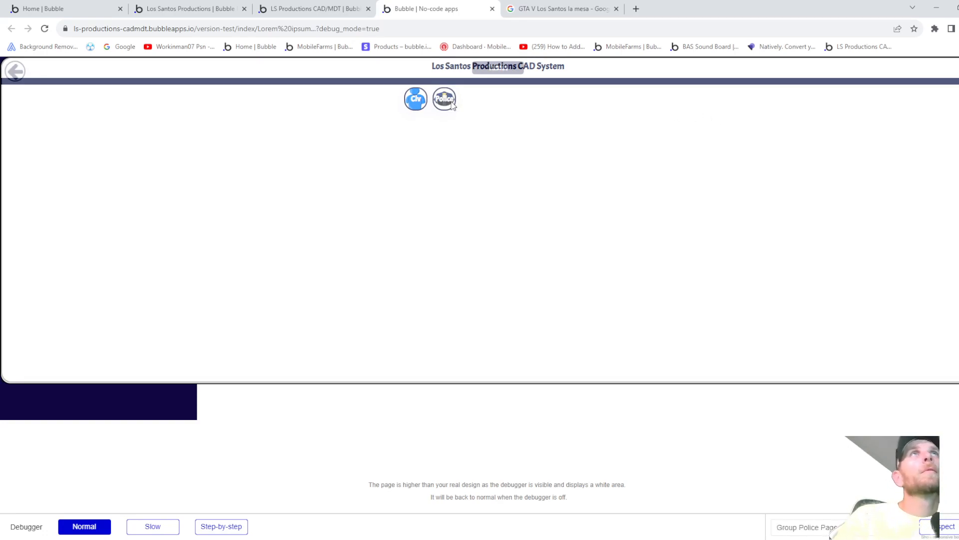
left_click(495, 76)
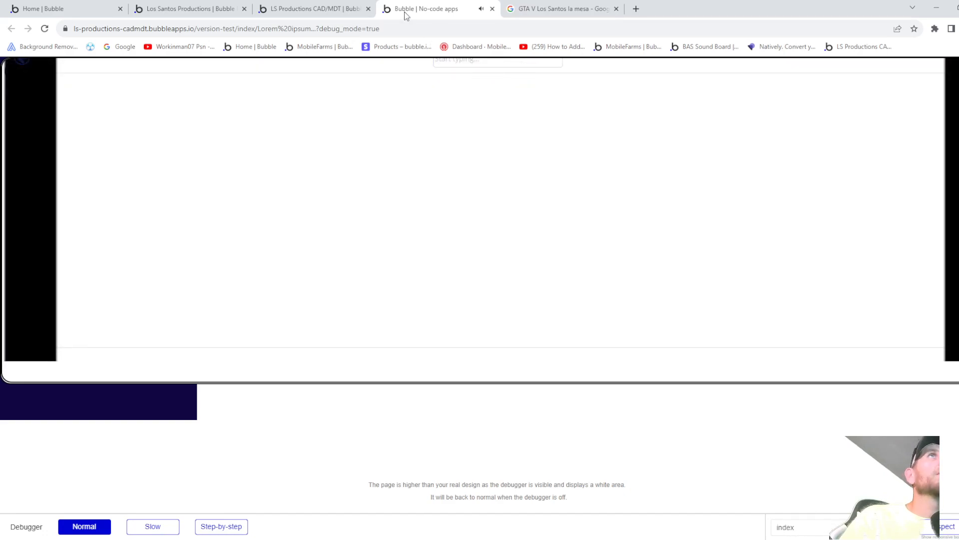
left_click(330, 15)
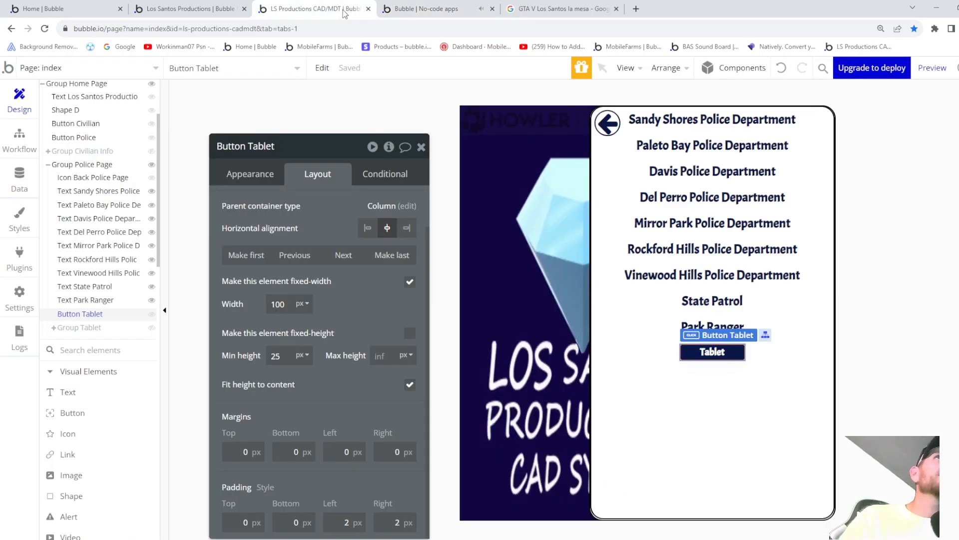
- Close the preview and set the Park Ranger text's bottom margin to 0
left_click(493, 9)
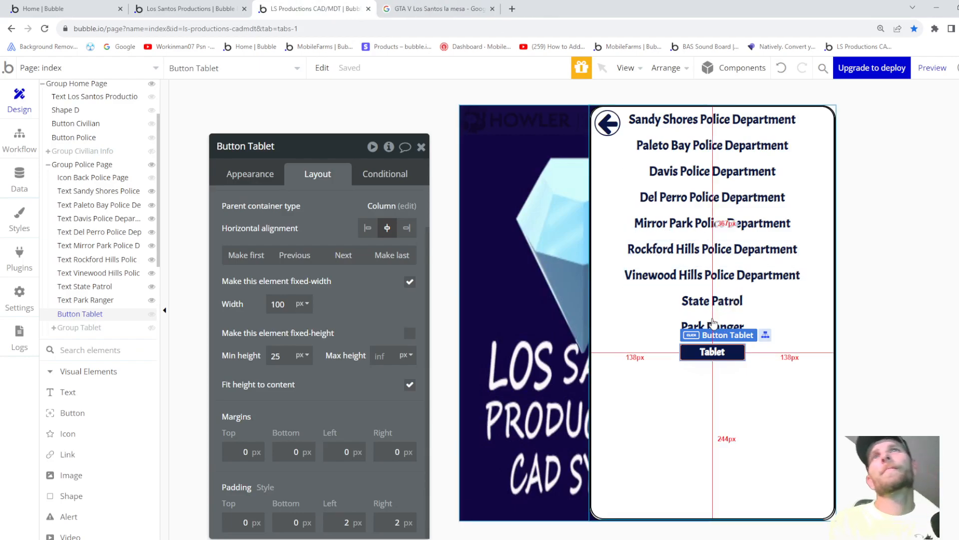
left_click(712, 327)
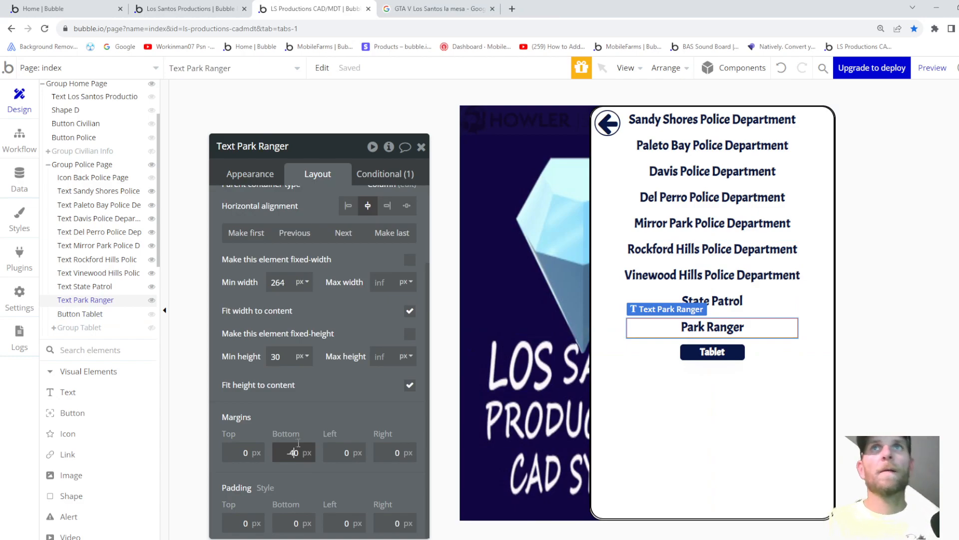
left_click(726, 299)
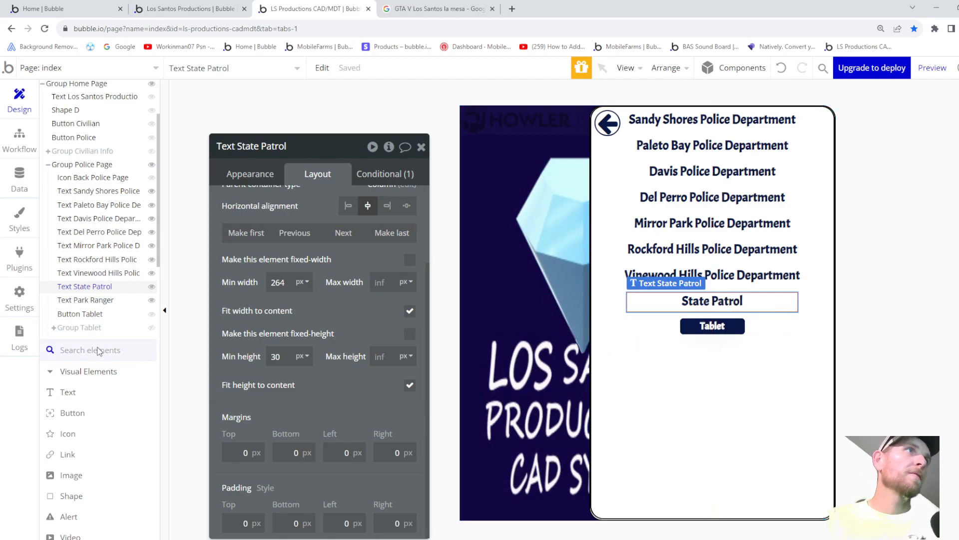
left_click(85, 314)
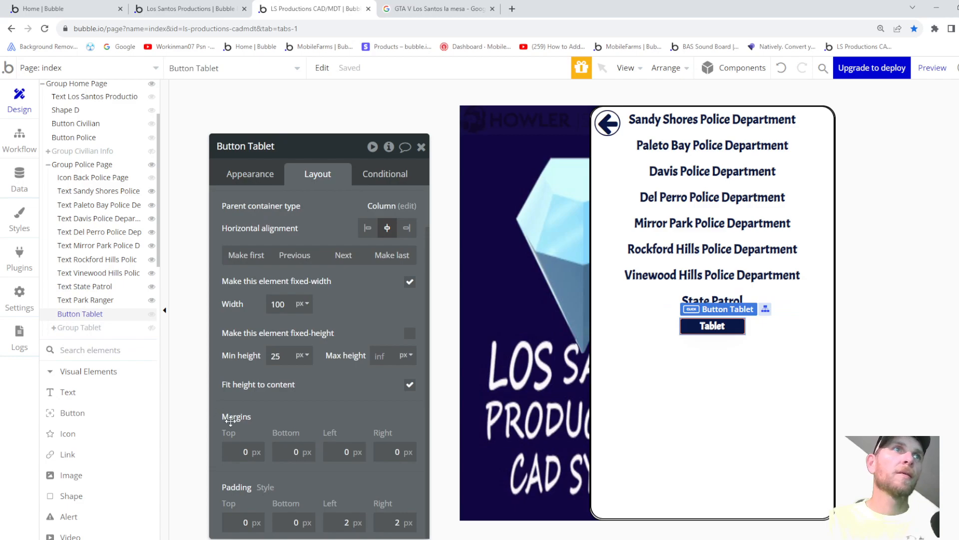
left_click(95, 300)
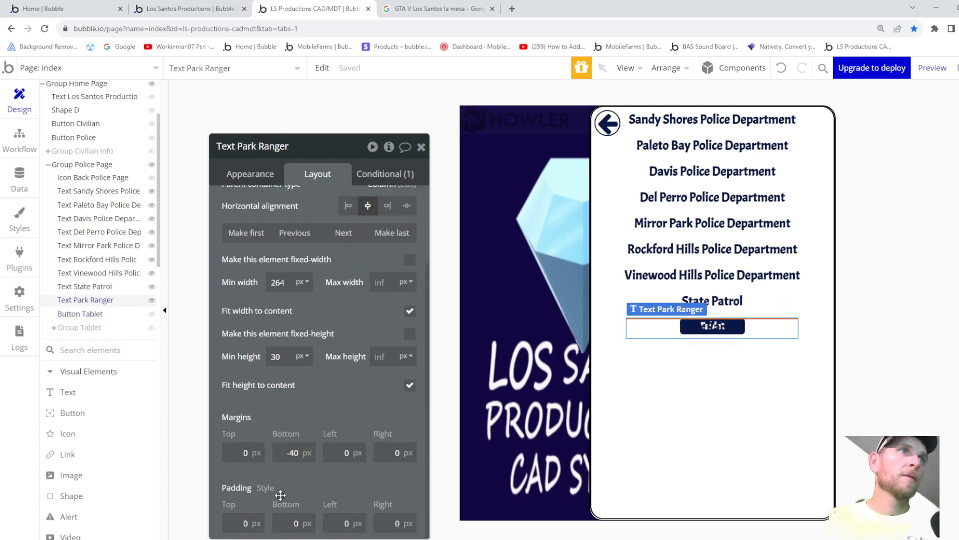
type("0")
left_click(117, 287)
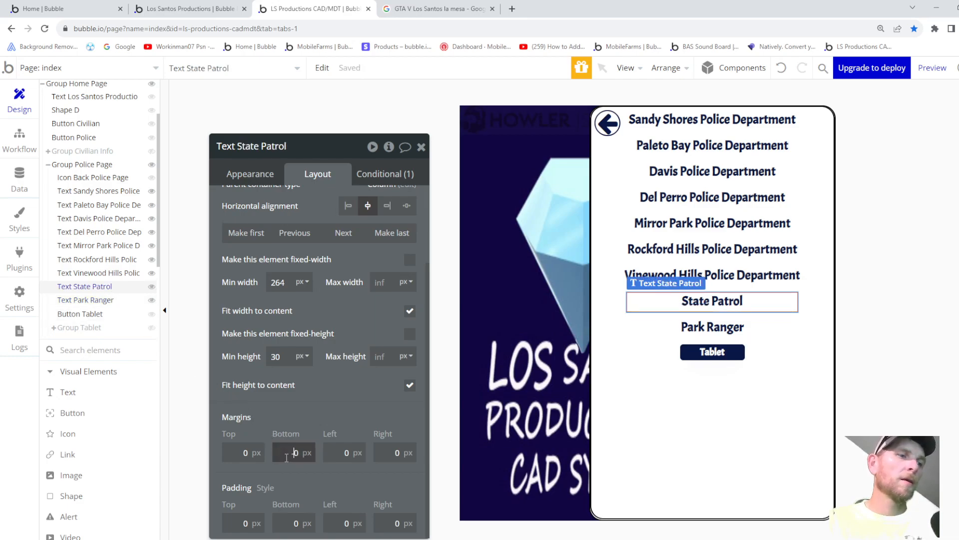
- Restore -40 bottom margins on the Rockford Hills, Mirror Park, Del Perro, Davis, Paleto Bay and Sandy Shores texts
left_click(113, 274)
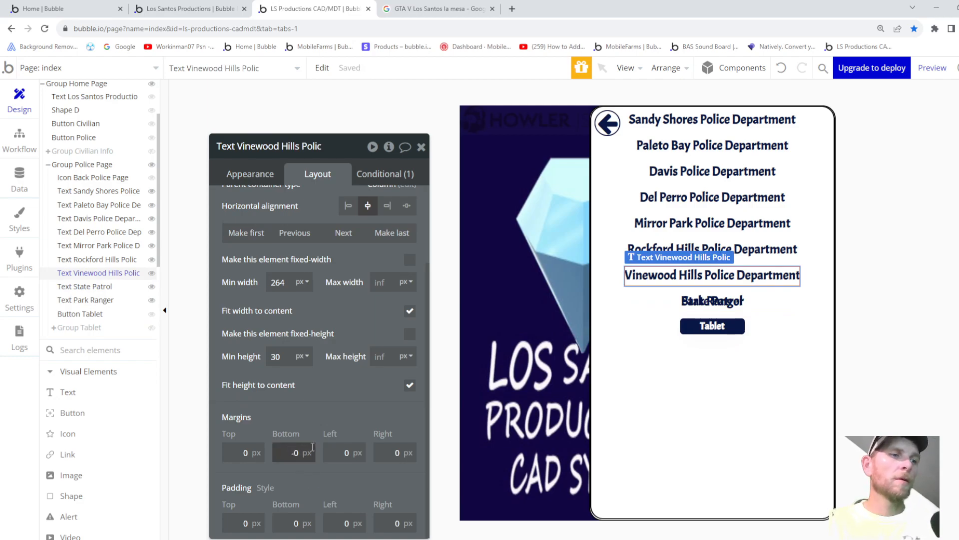
left_click(120, 259)
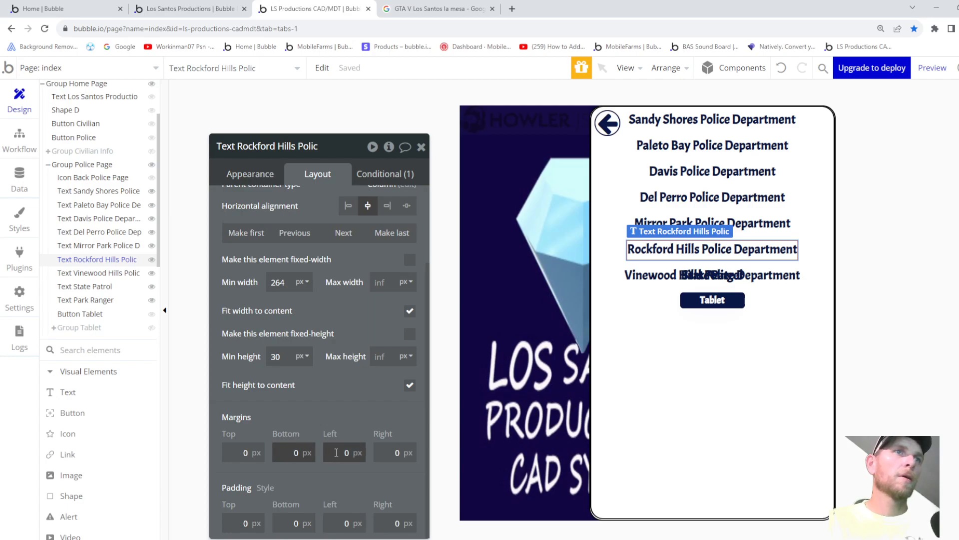
type("-4")
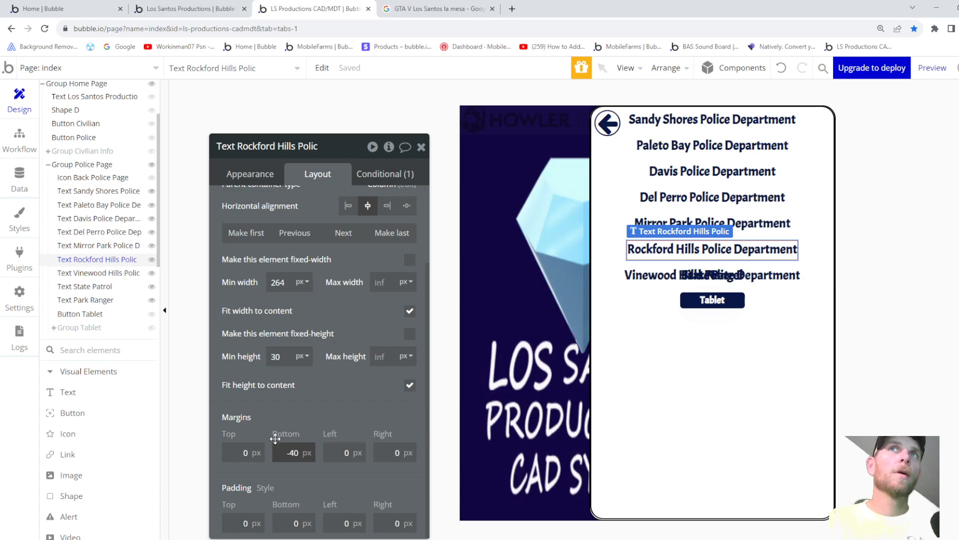
left_click(85, 246)
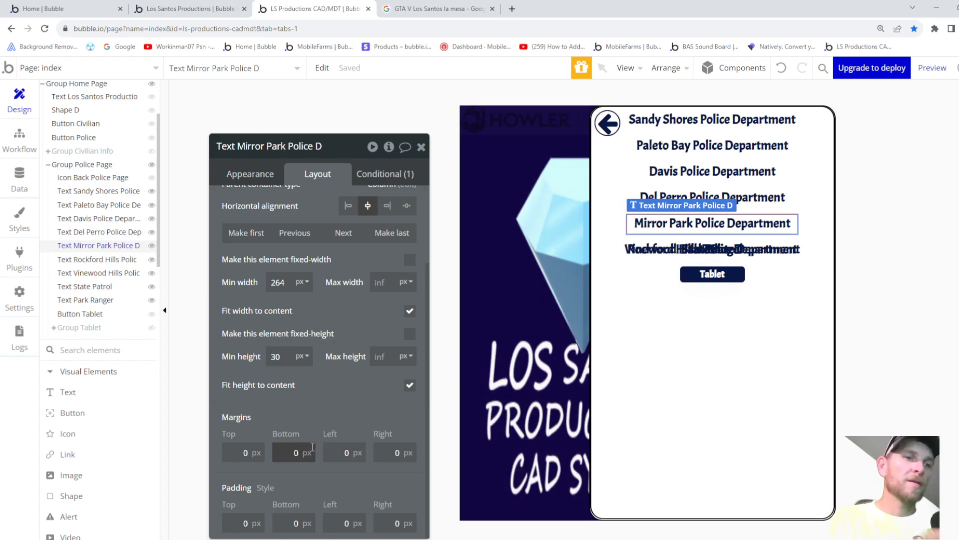
left_click(99, 232)
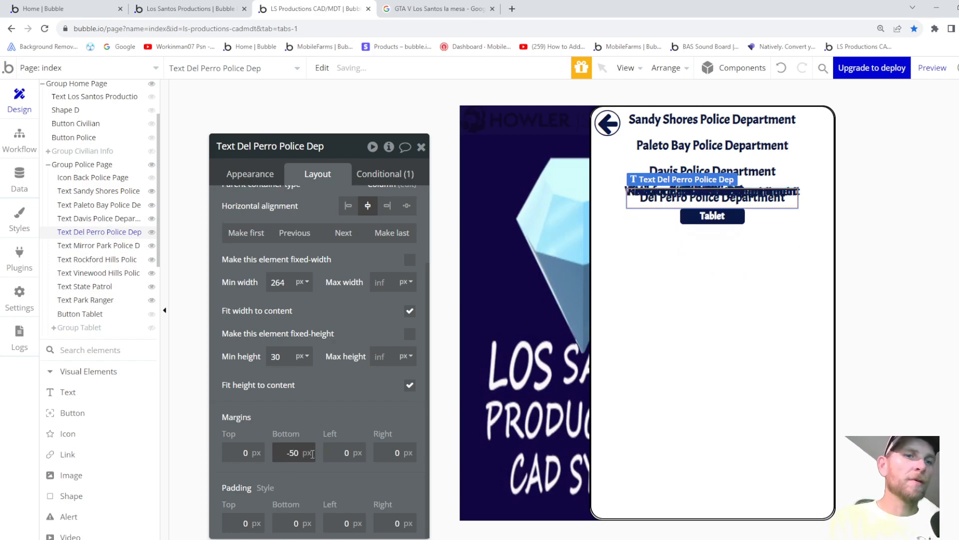
left_click(99, 218)
left_click(294, 453)
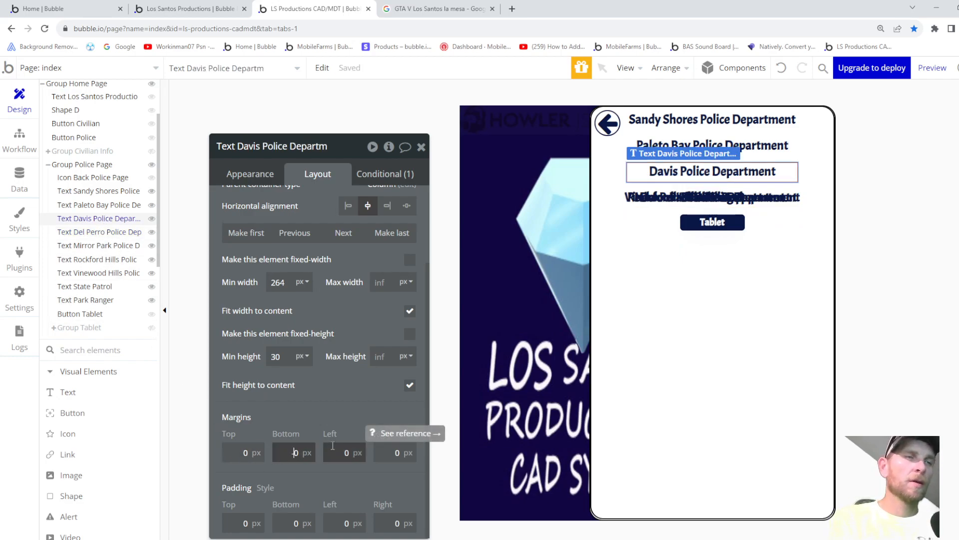
left_click(93, 205)
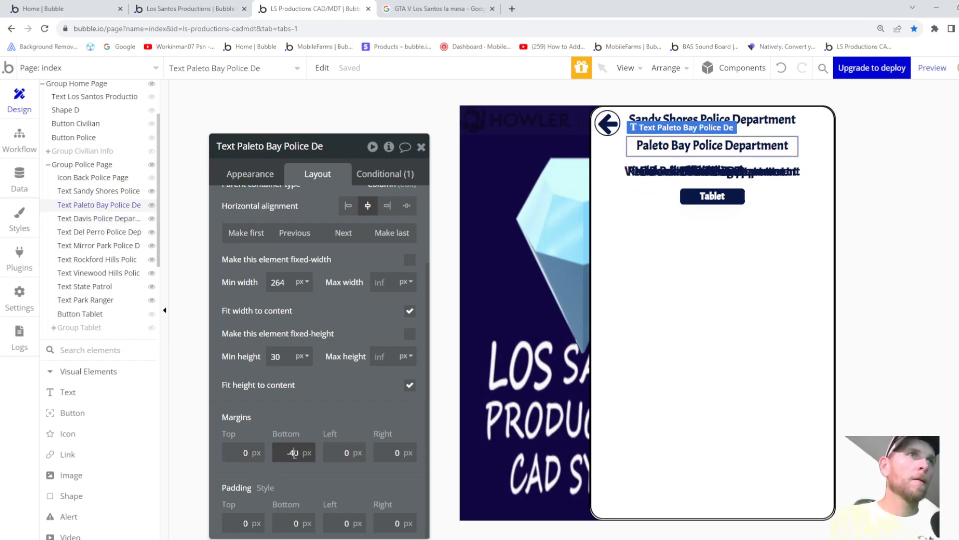
left_click(99, 191)
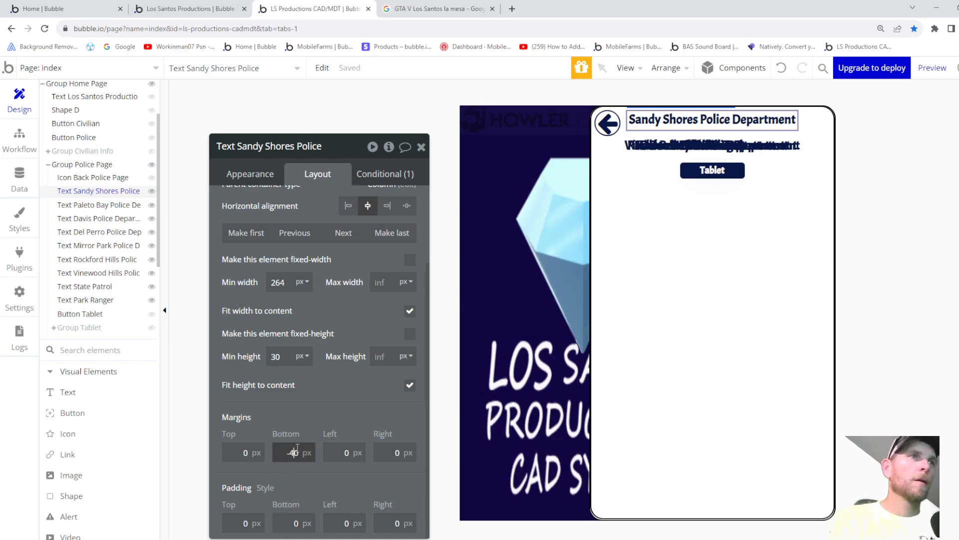
left_click(385, 174)
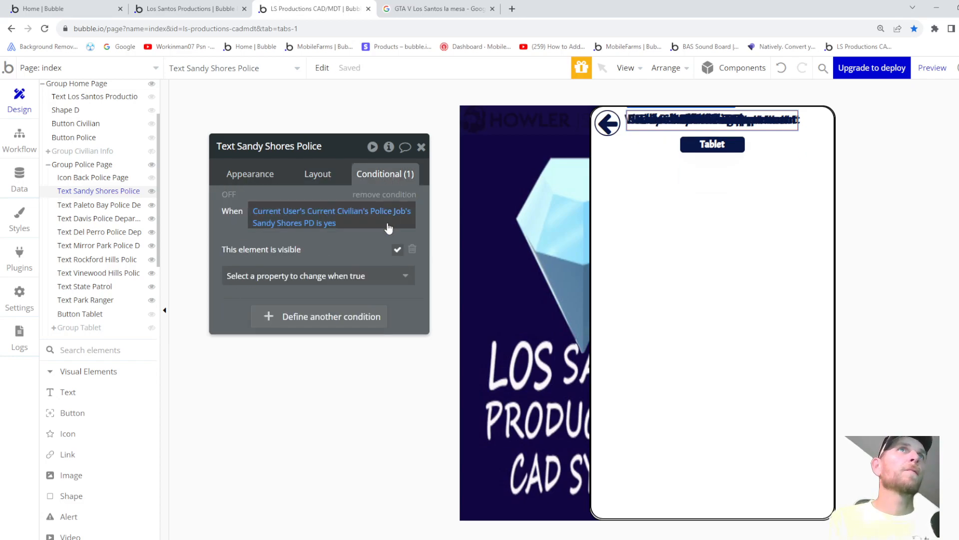
- Remove the Sandy Shores text's visibility condition and preview the result
left_click(387, 195)
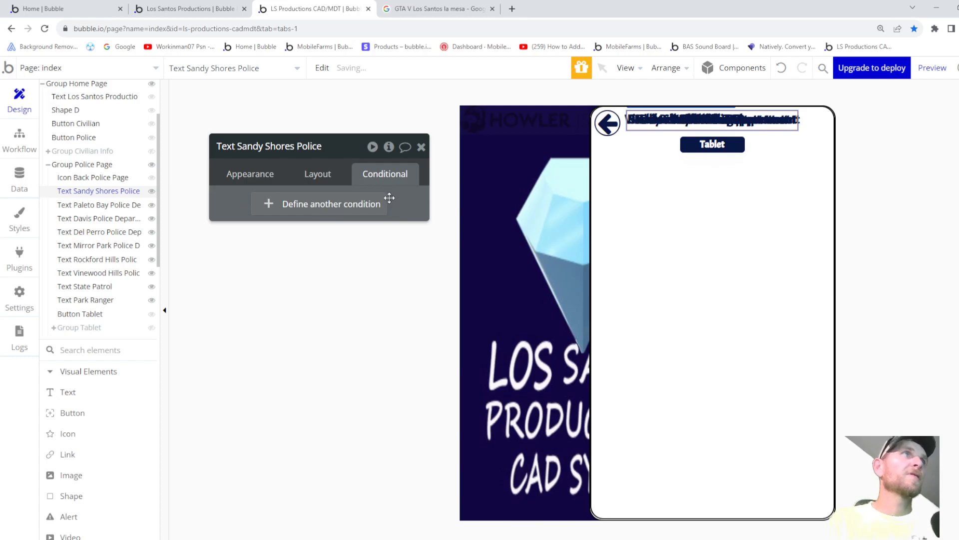
left_click(928, 67)
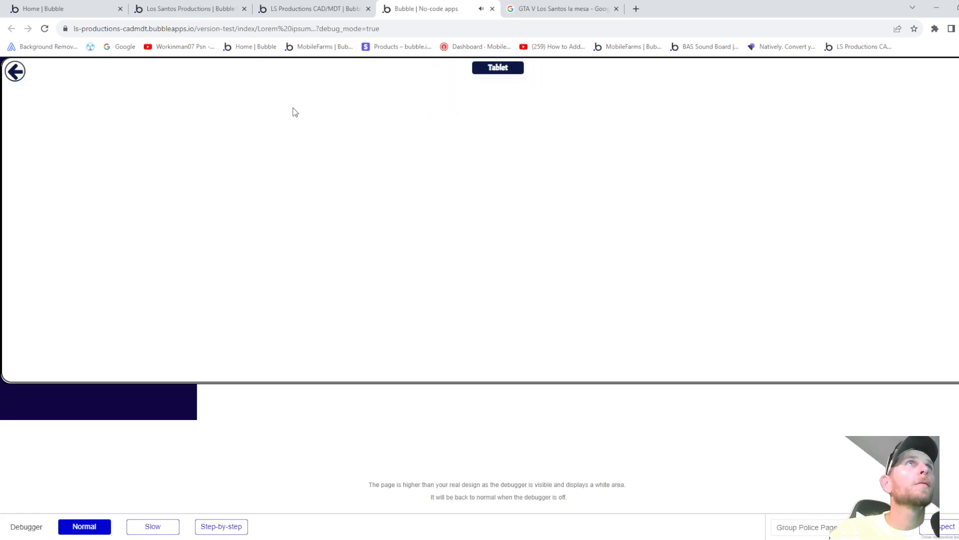
left_click(323, 12)
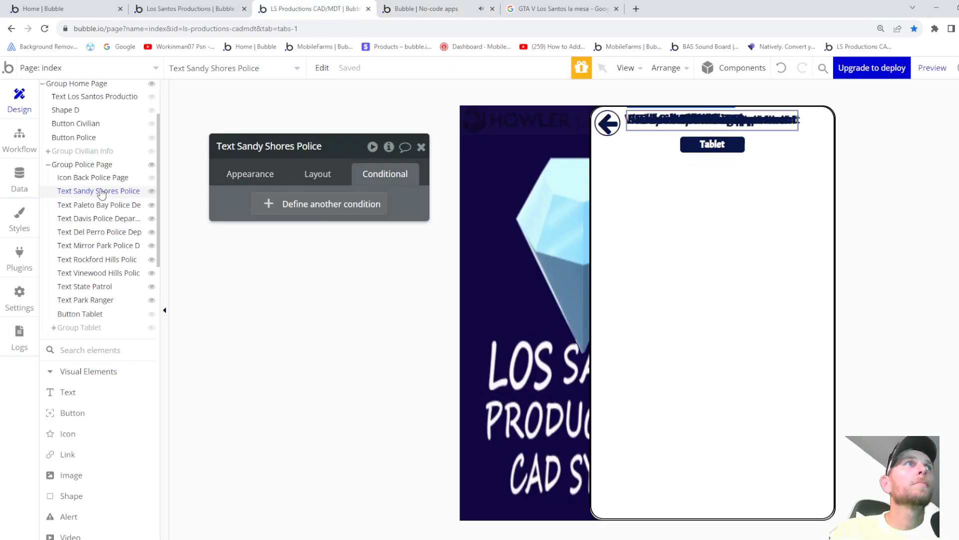
- Make the Sandy Shores text visible on page load and check the Police page in preview
left_click(316, 178)
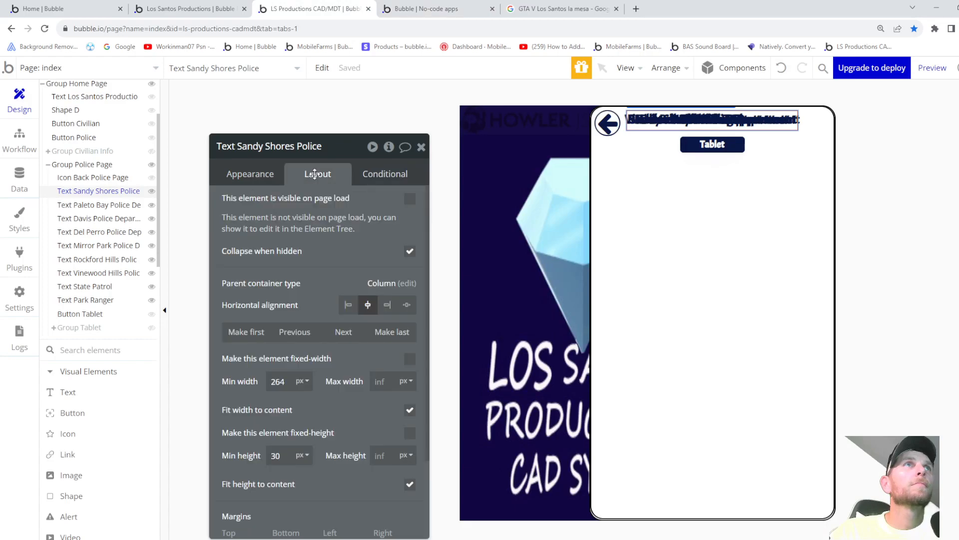
left_click(409, 200)
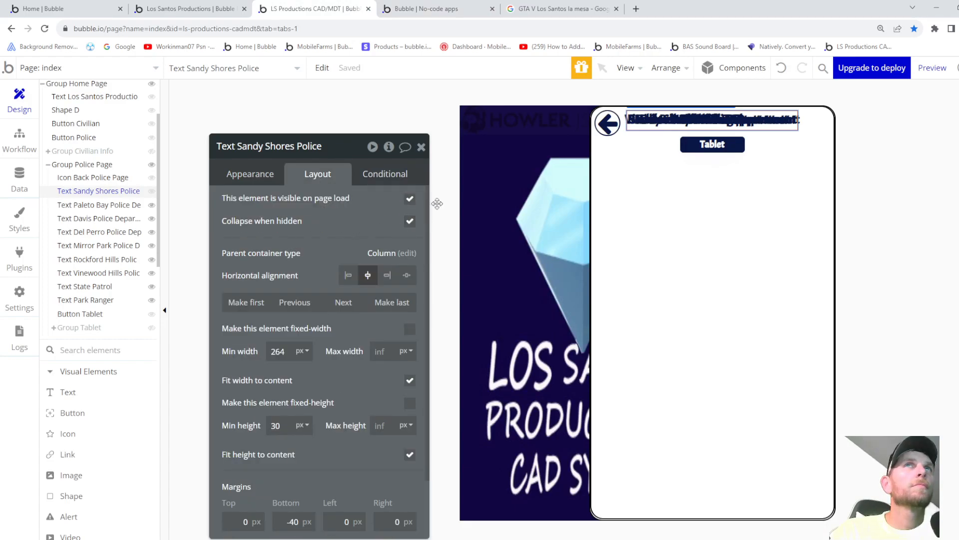
left_click(931, 67)
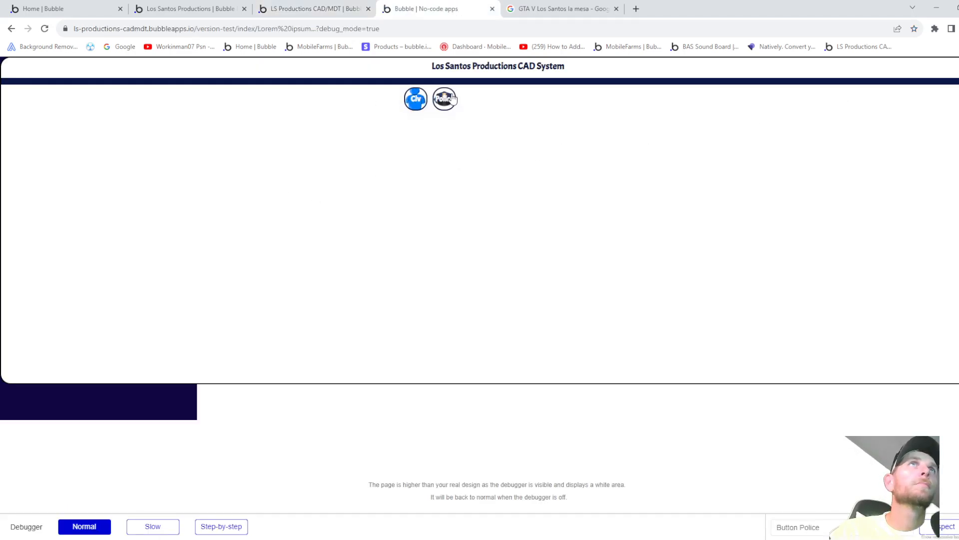
left_click(444, 100)
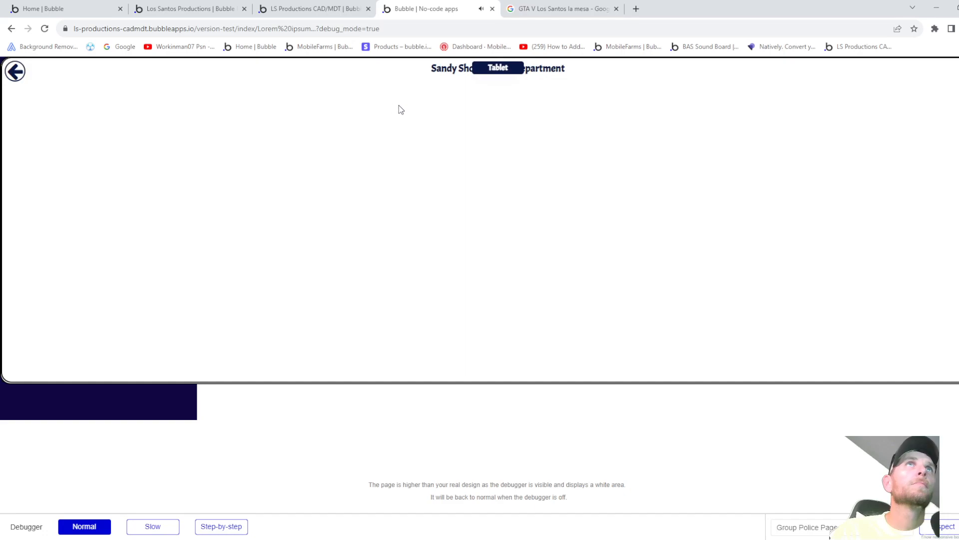
left_click(322, 10)
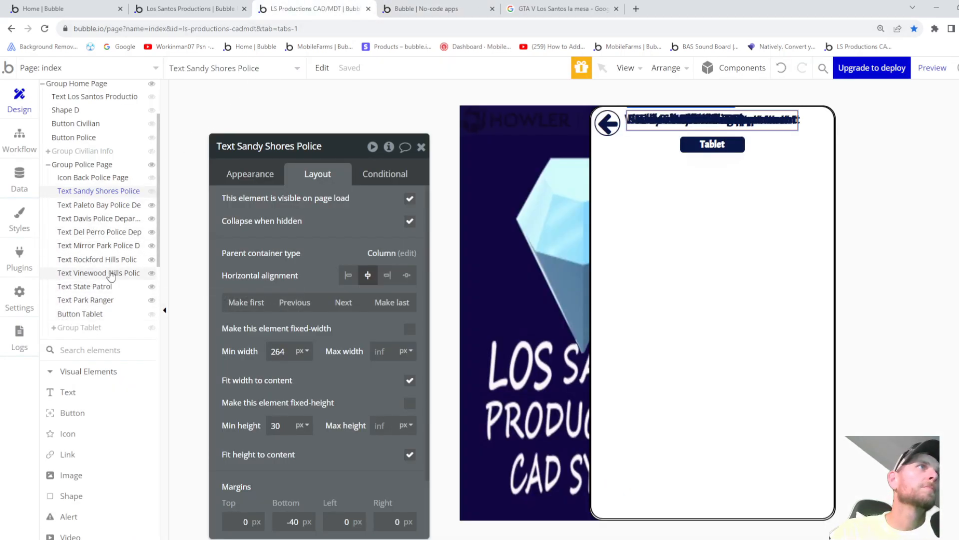
- Reorder the Tablet button in the Element Tree so it sits below the Park Ranger text
left_click(83, 302)
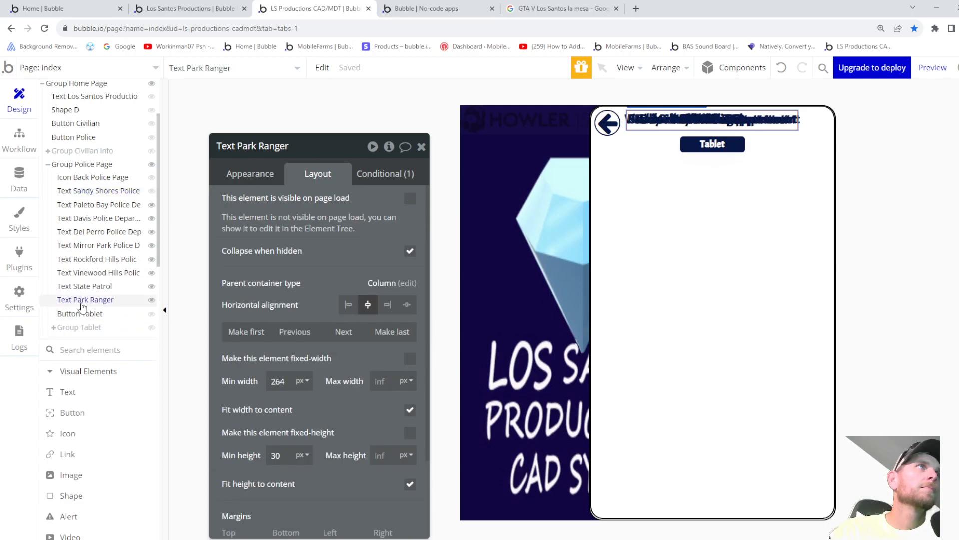
scroll(316, 338, "down", 2)
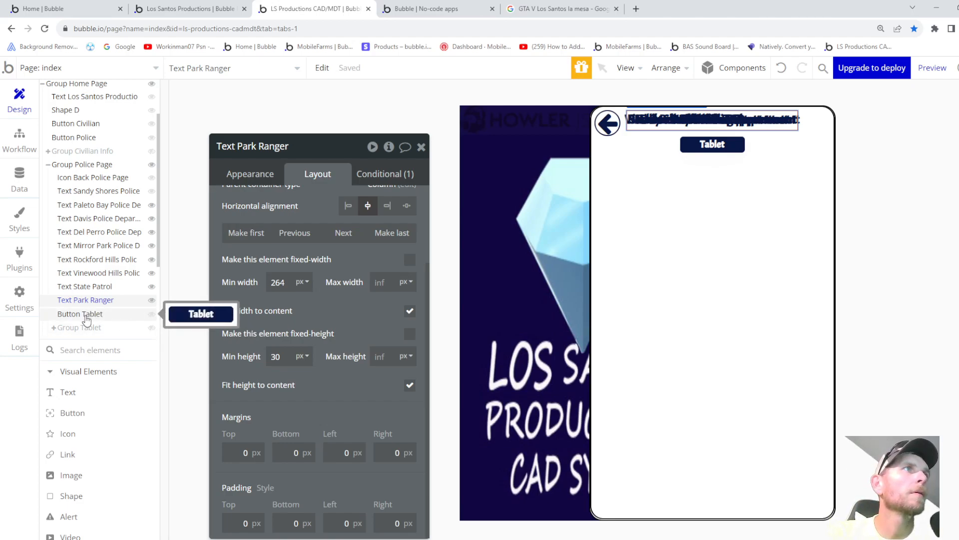
left_click_drag(86, 318, 102, 198)
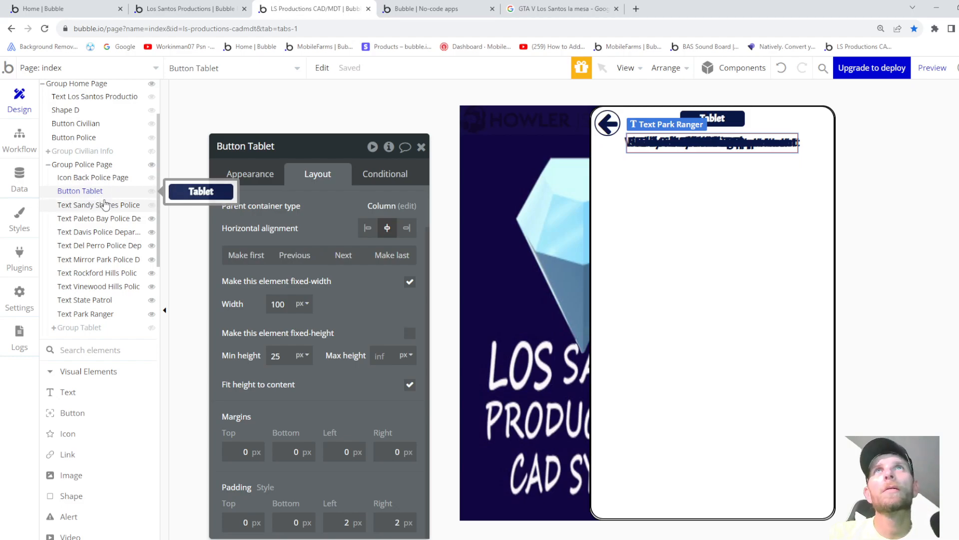
left_click_drag(73, 197, 81, 311)
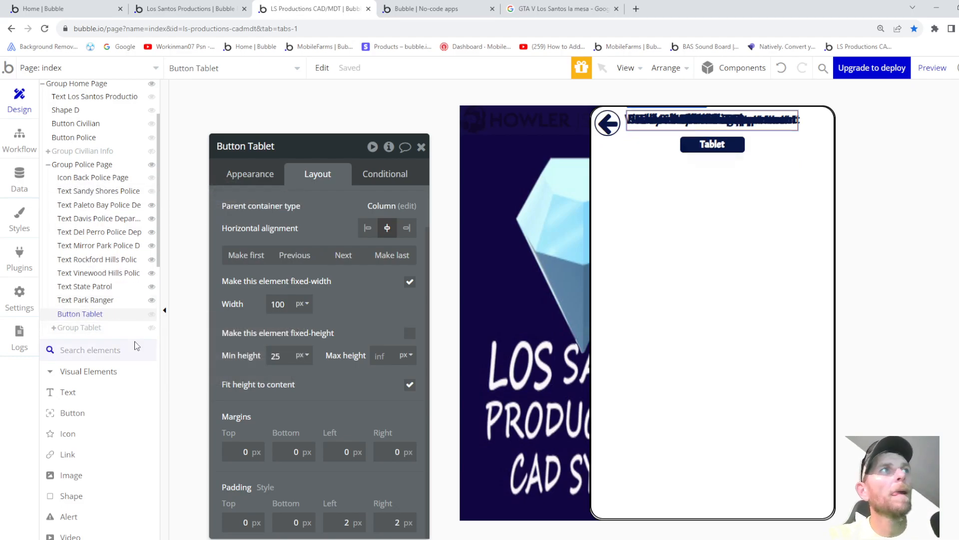
left_click(103, 300)
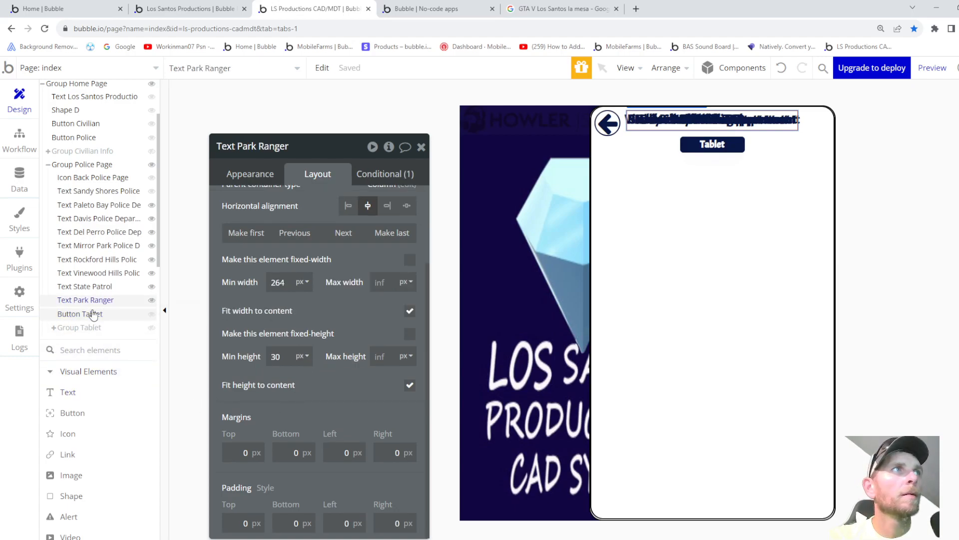
left_click(100, 288)
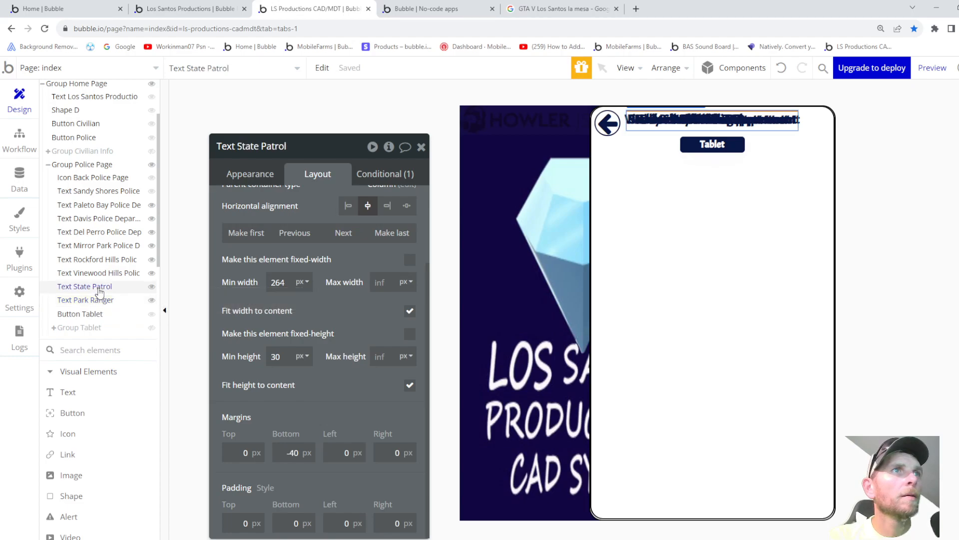
left_click(88, 314)
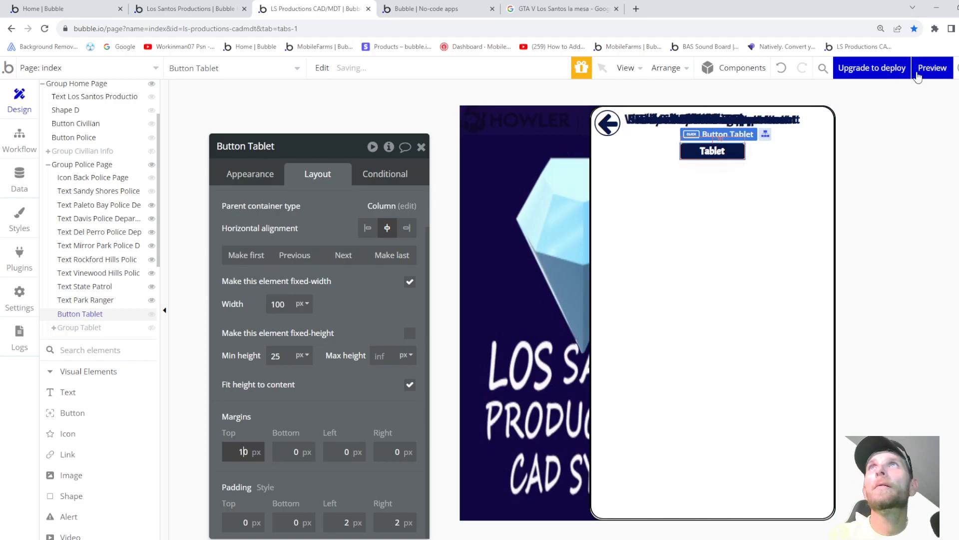
left_click(933, 67)
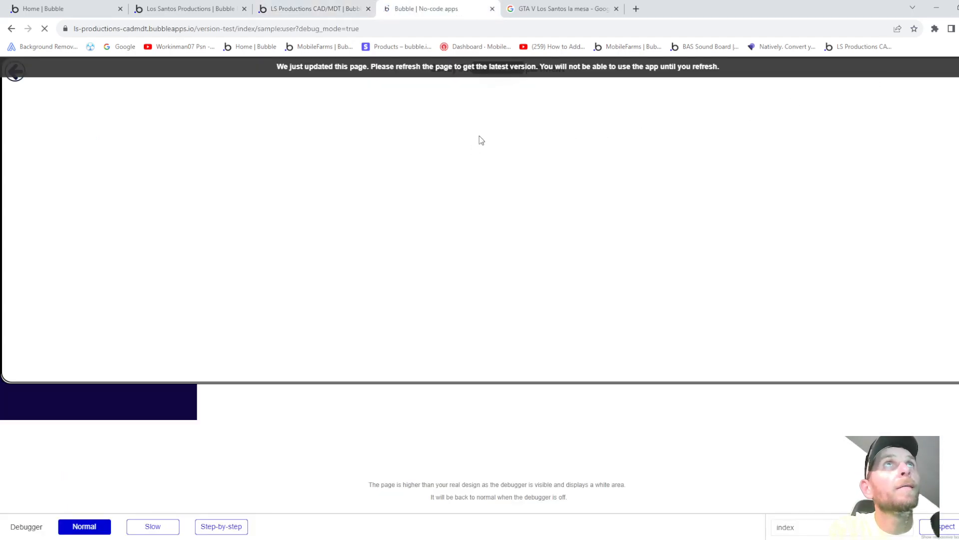
left_click(444, 96)
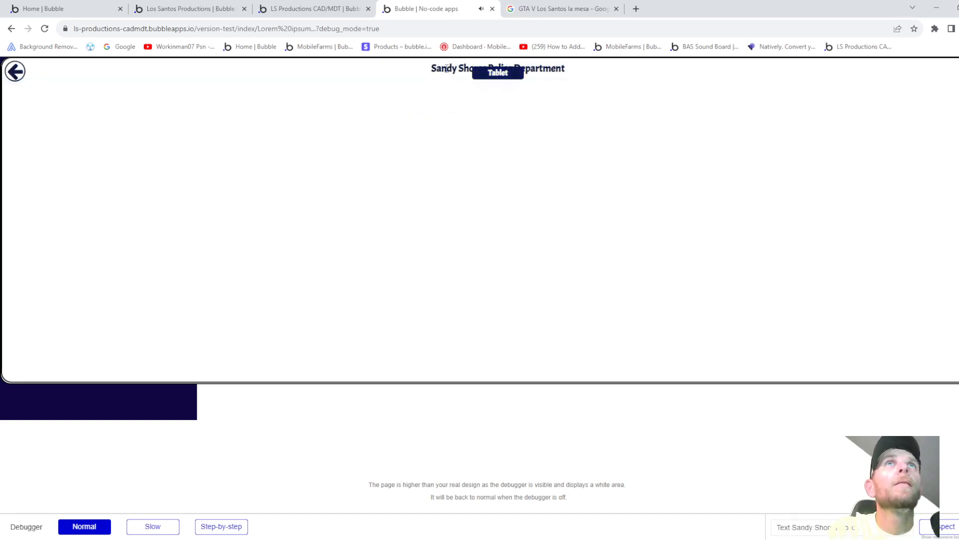
left_click(336, 13)
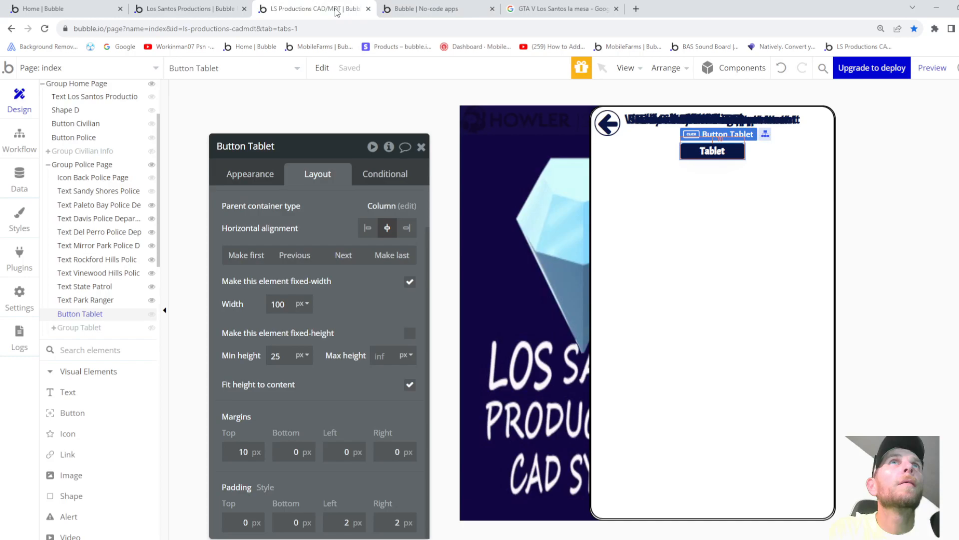
left_click(254, 462)
- Set the Tablet button's top margin to 30 px and preview the page
key("Up")
key("Up")
key("Up")
key("Up")
key("Up")
key("Up")
key("Up")
key("Up")
key("Up")
key("Up")
key("Up")
key("Up")
key("Up")
key("Up")
key("Up")
key("Up")
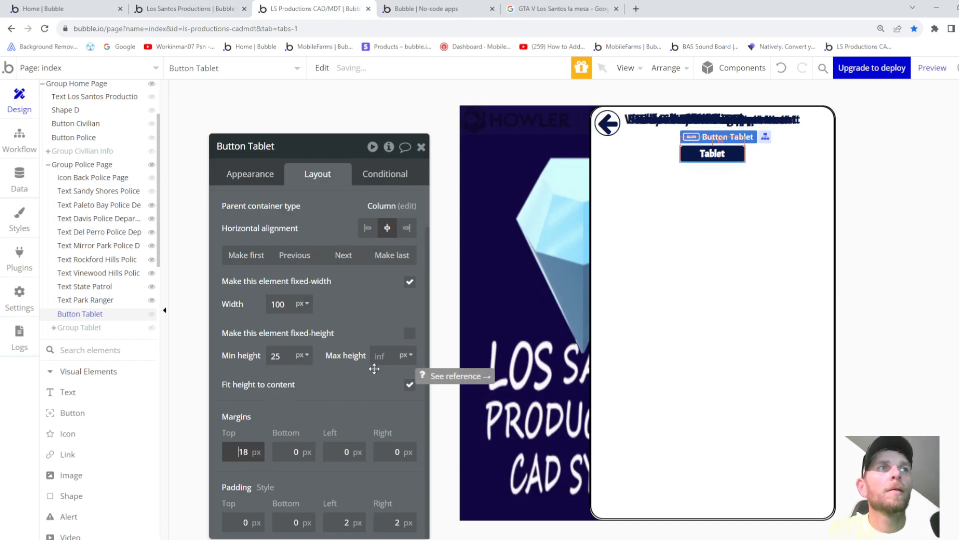
key("Up")
key("Up")
key("Up")
key("Up")
key("Up")
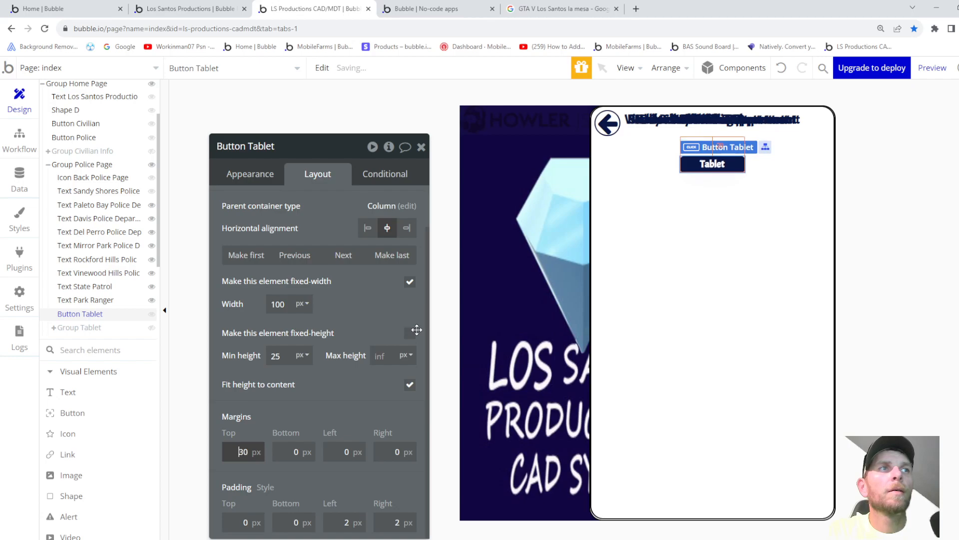
key("Down")
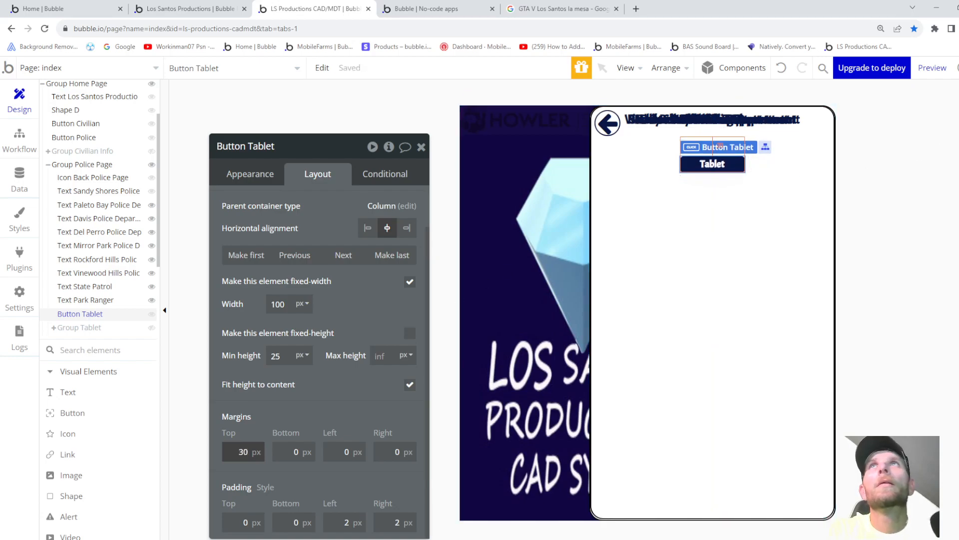
left_click(932, 67)
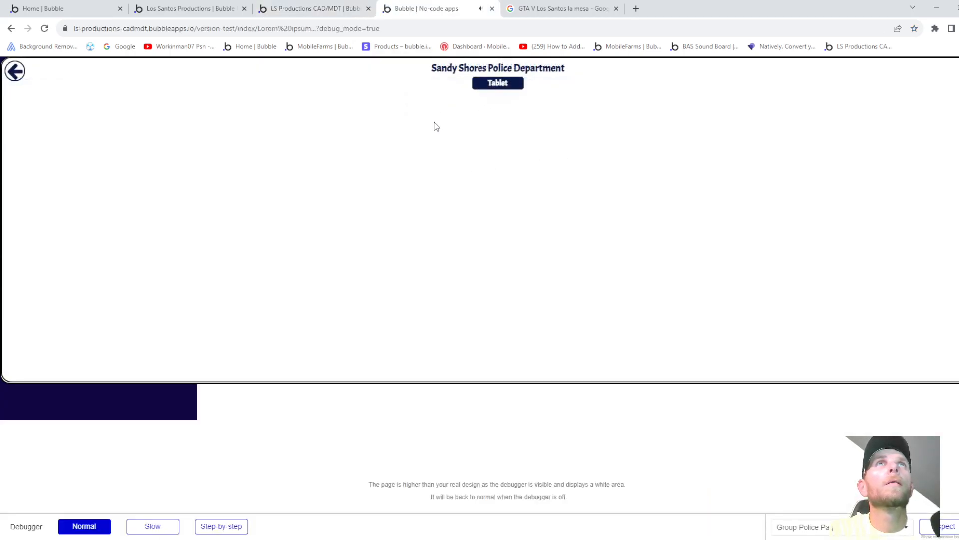
- In the preview, search the tablet for 'ta', load the suggested civilian's record, then go back
left_click(499, 87)
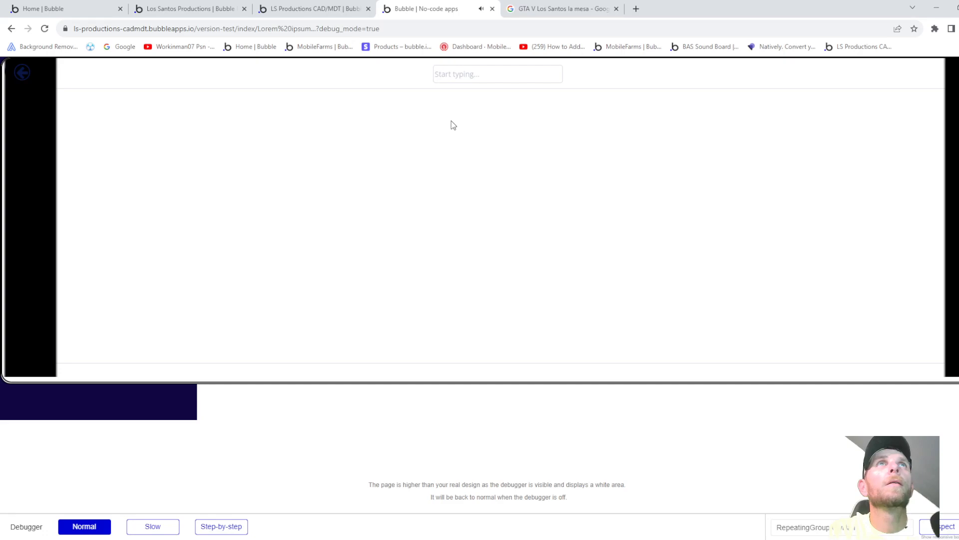
left_click(494, 76)
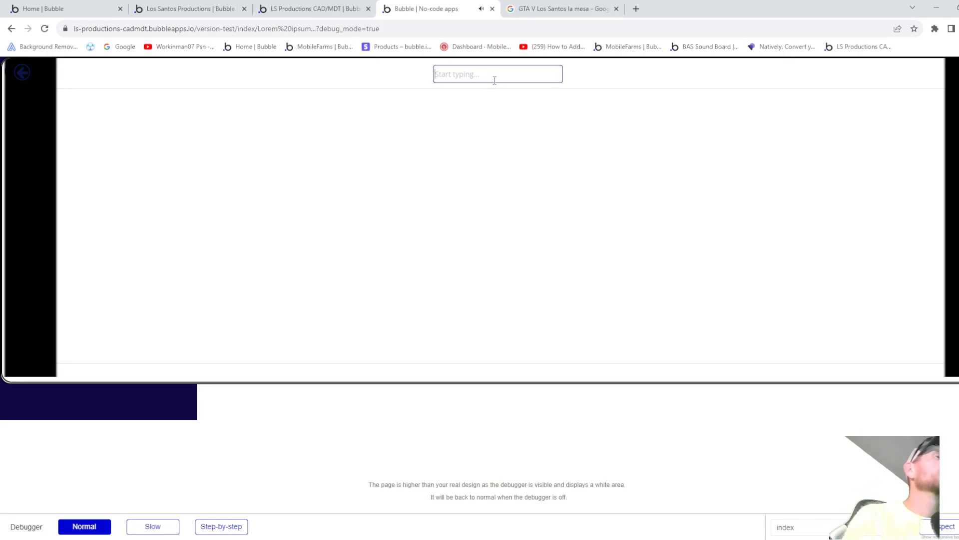
type("ta")
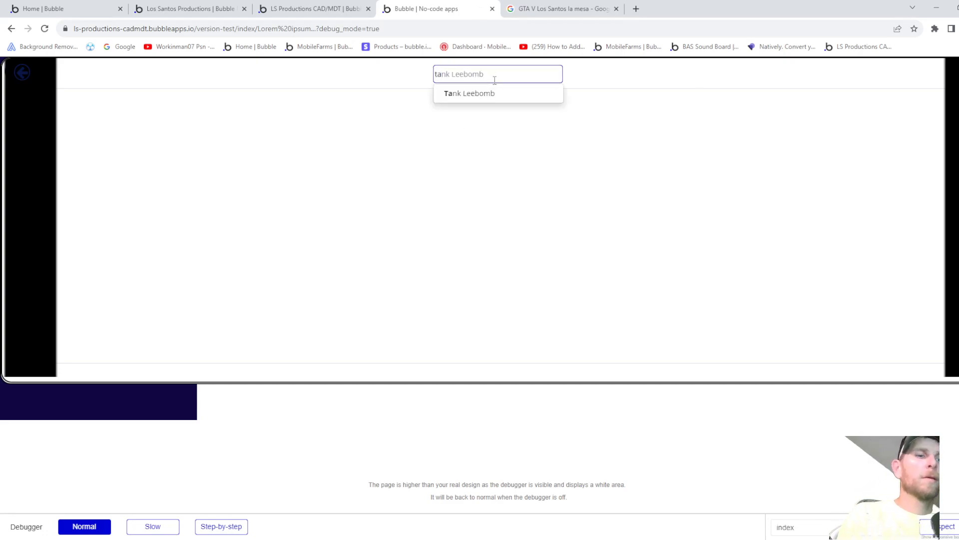
left_click(490, 94)
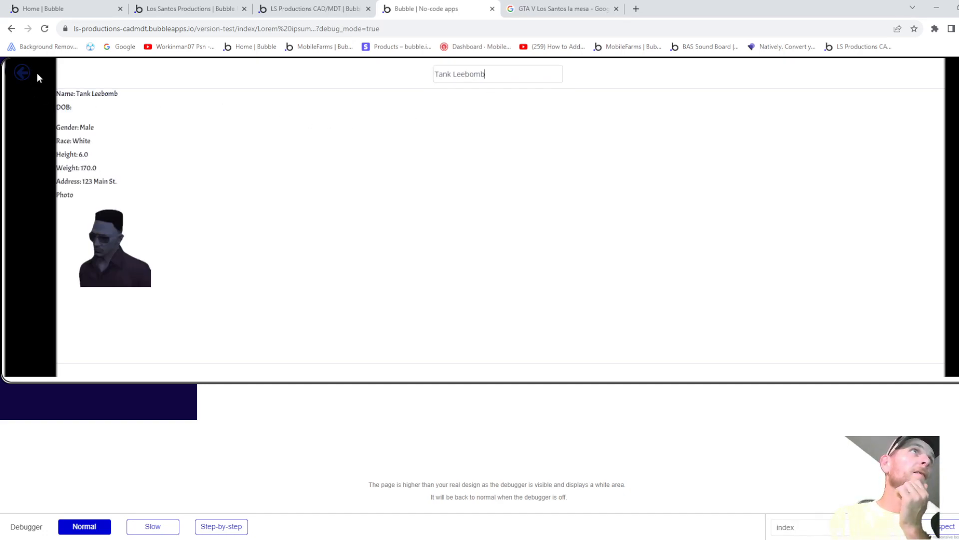
left_click(491, 73)
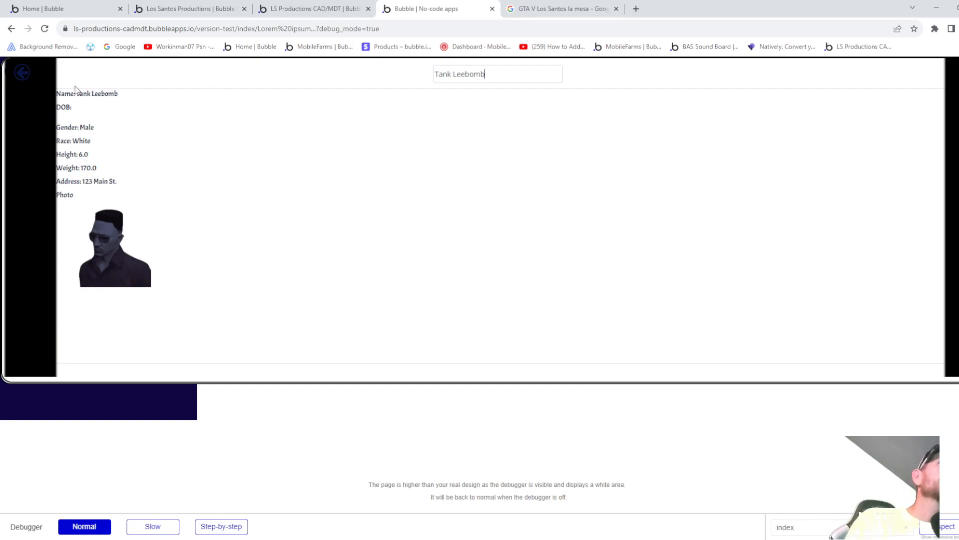
left_click(17, 76)
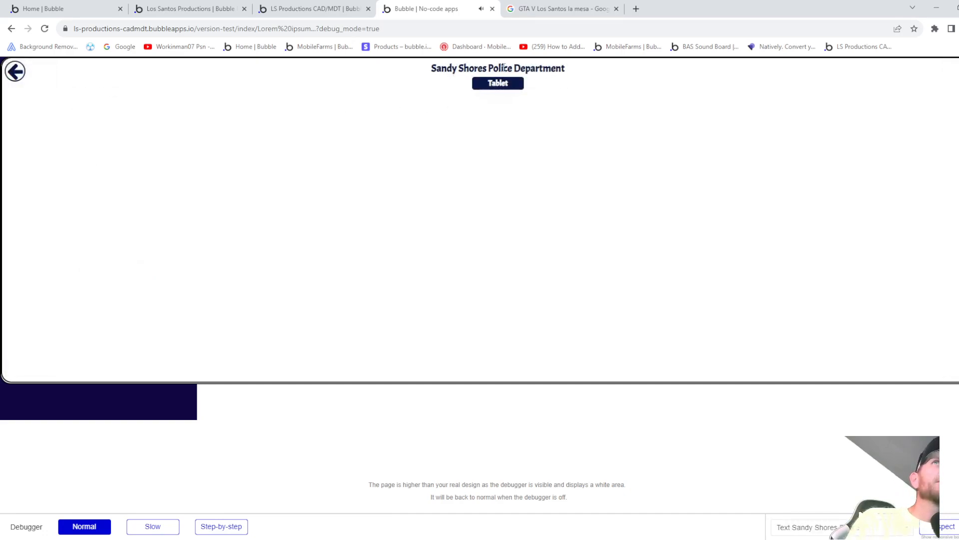
- Back in the editor, make Text Park Ranger visible on page load
left_click(322, 16)
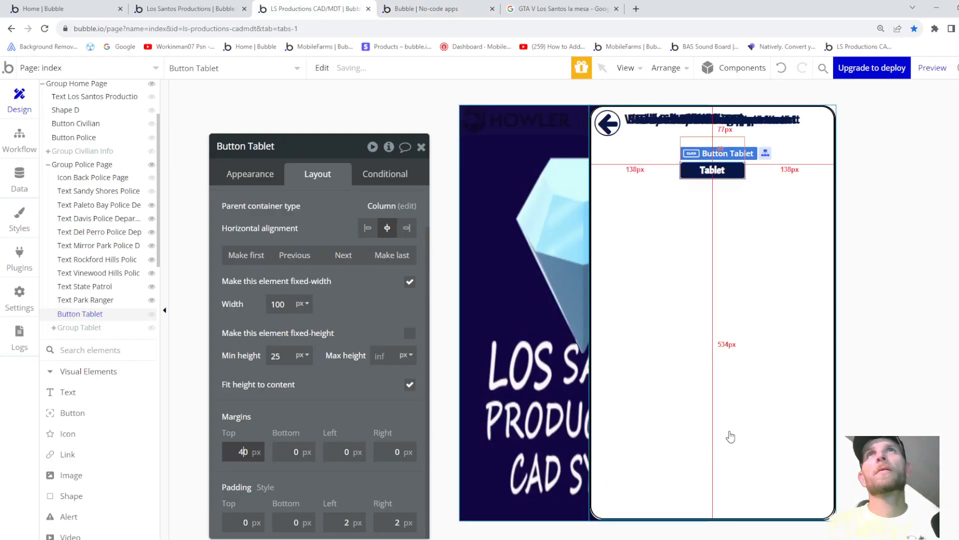
left_click(83, 301)
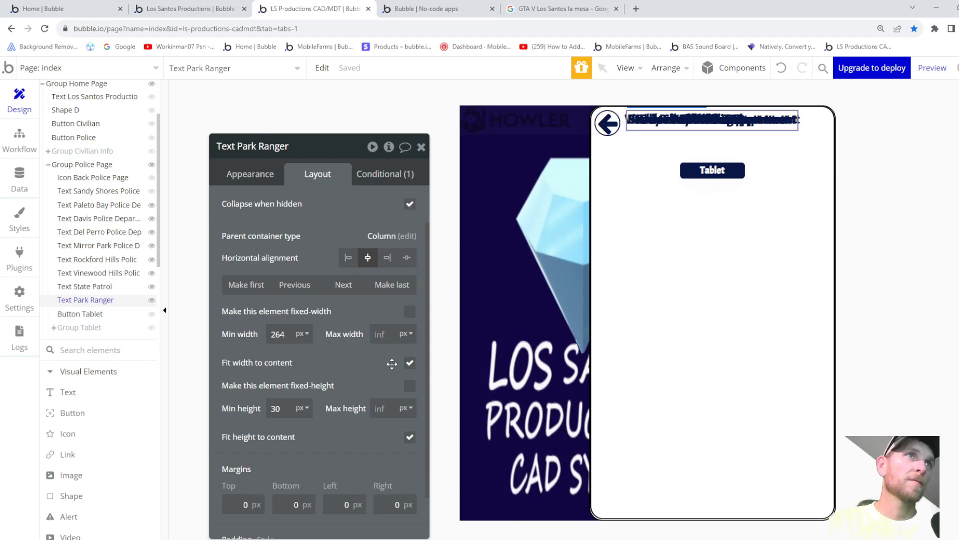
left_click(249, 175)
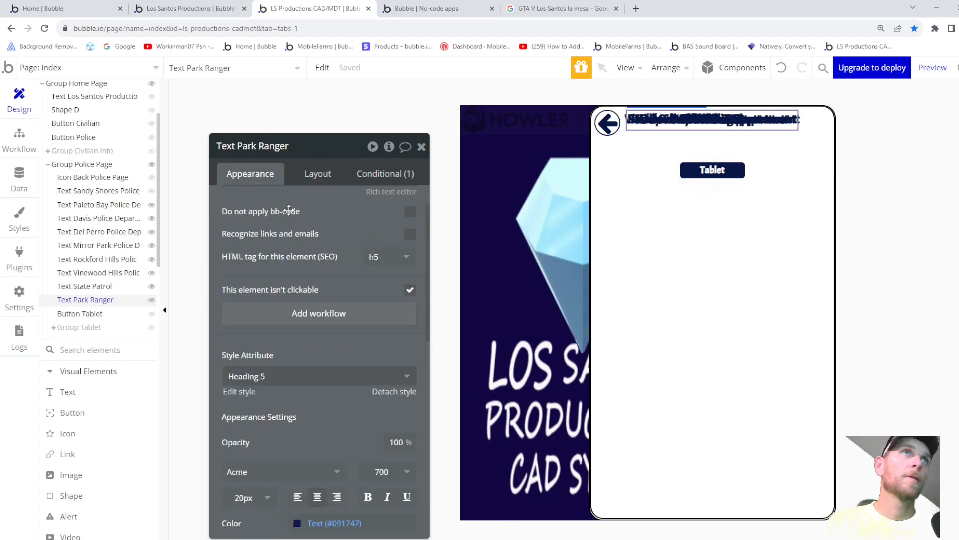
left_click(326, 177)
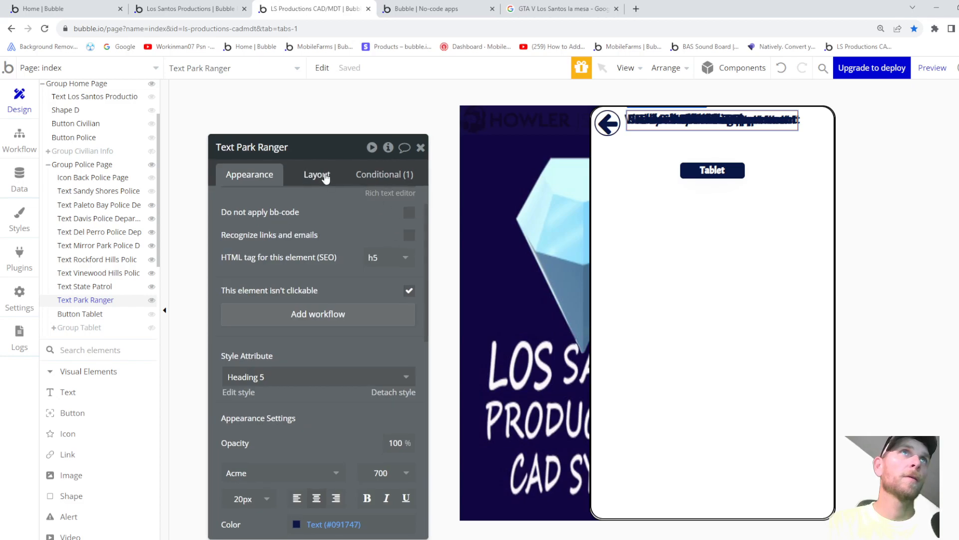
left_click(317, 176)
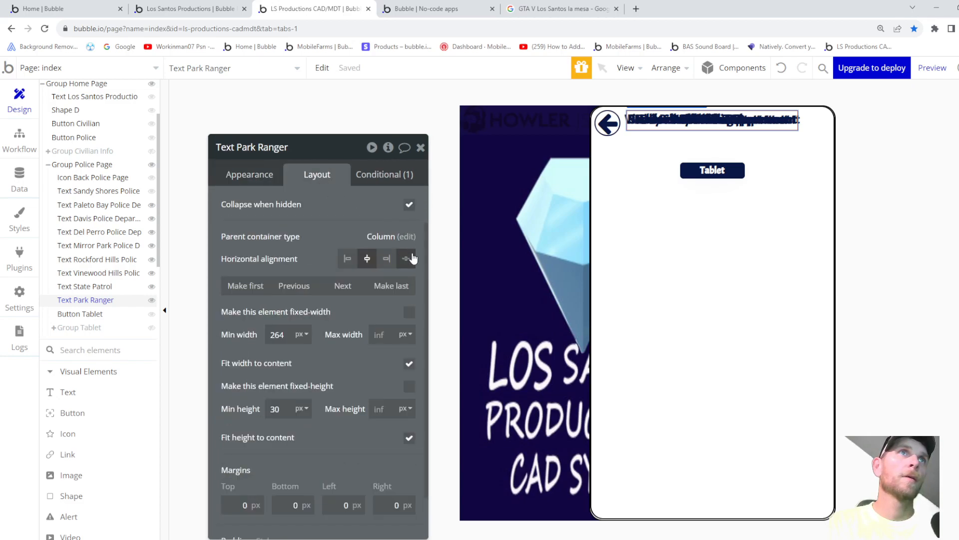
scroll(410, 255, "up", 2)
left_click(408, 201)
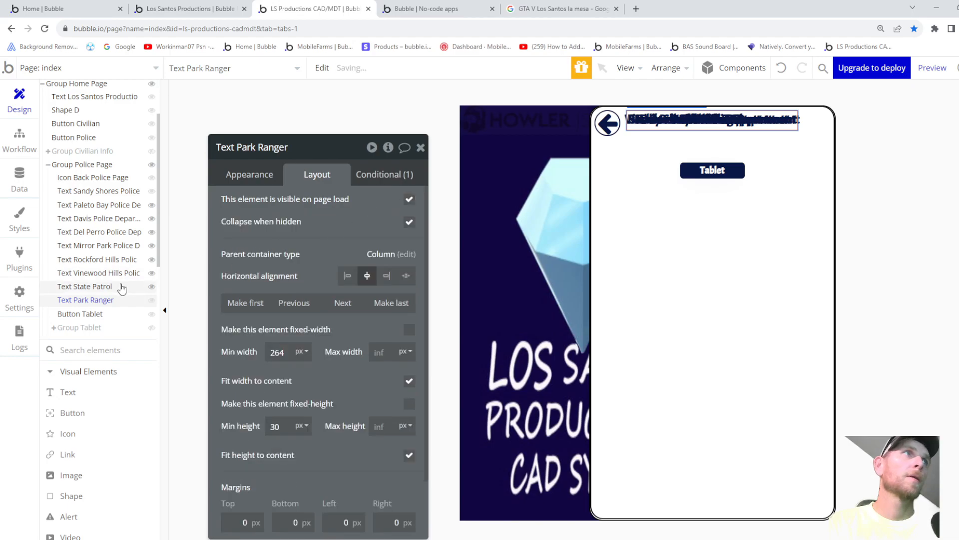
left_click(86, 192)
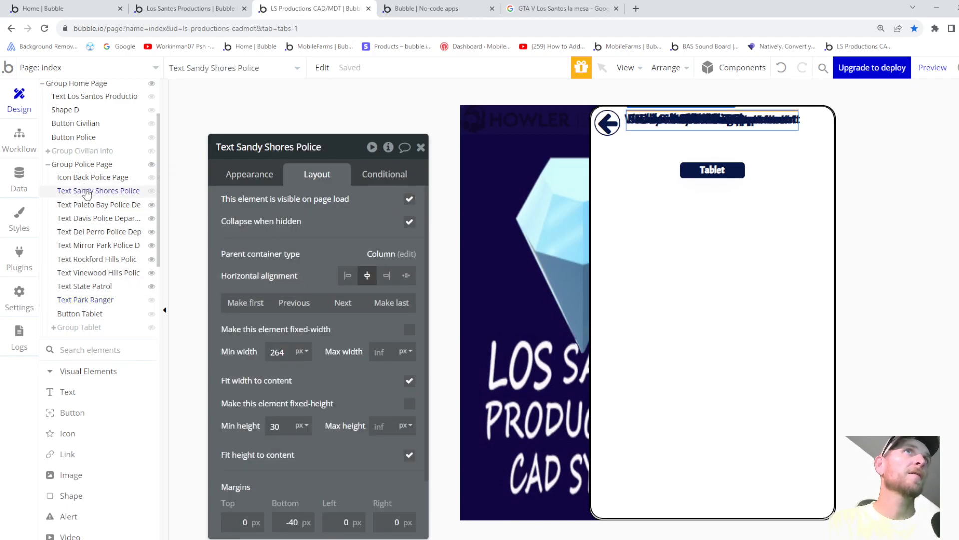
- Add a condition: when Current User's Current Civilian's Police Job's Sandy Shores PD is yes, make the text visible
left_click(379, 174)
left_click(306, 209)
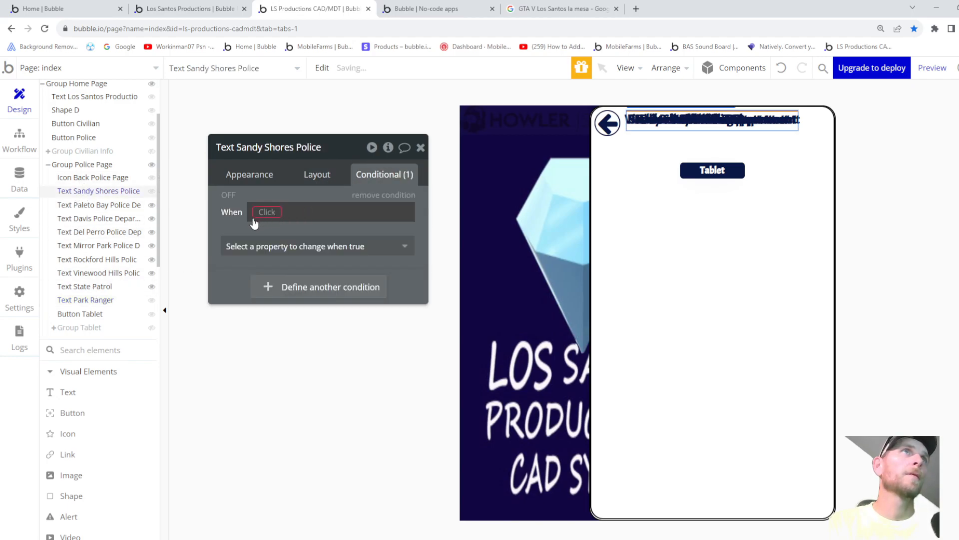
left_click(258, 213)
left_click(278, 279)
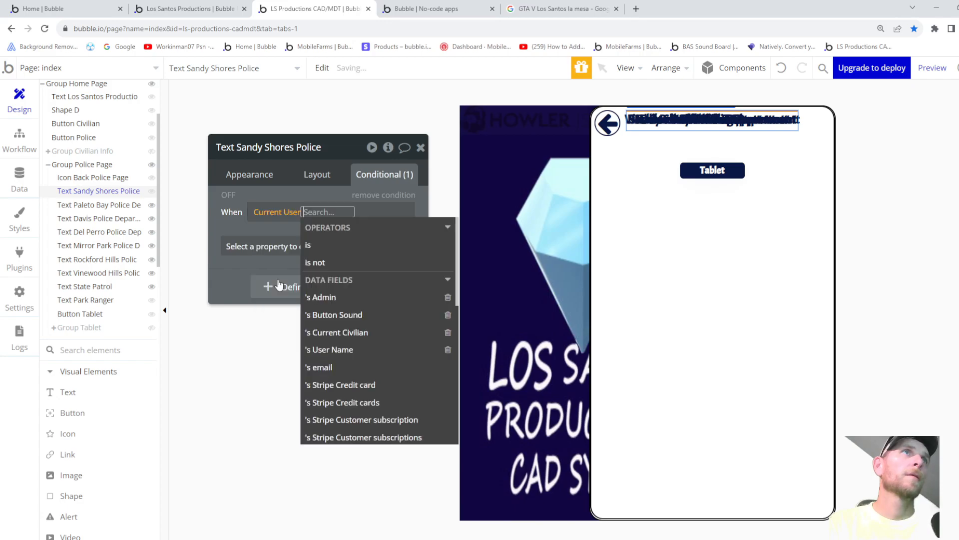
left_click(337, 332)
scroll(299, 340, "down", 3)
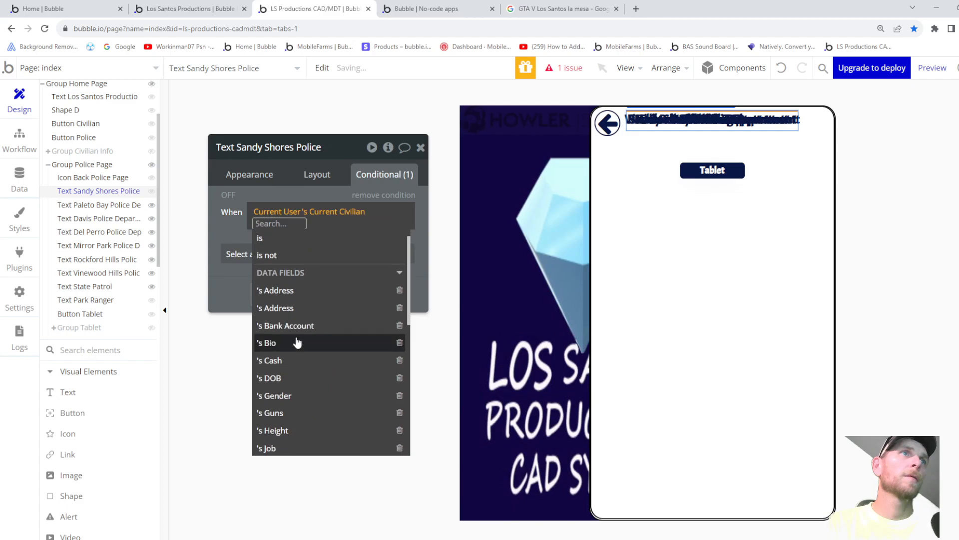
scroll(298, 345, "down", 2)
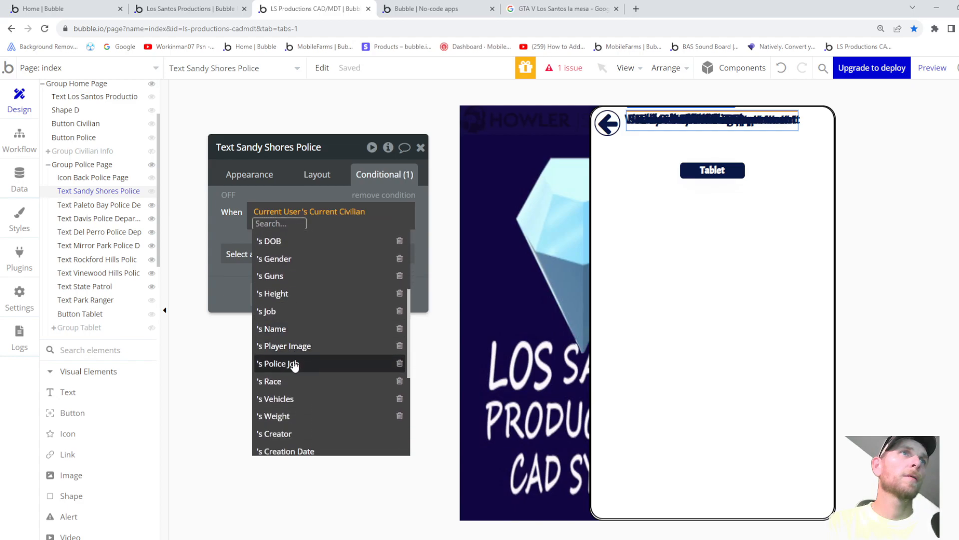
left_click(296, 362)
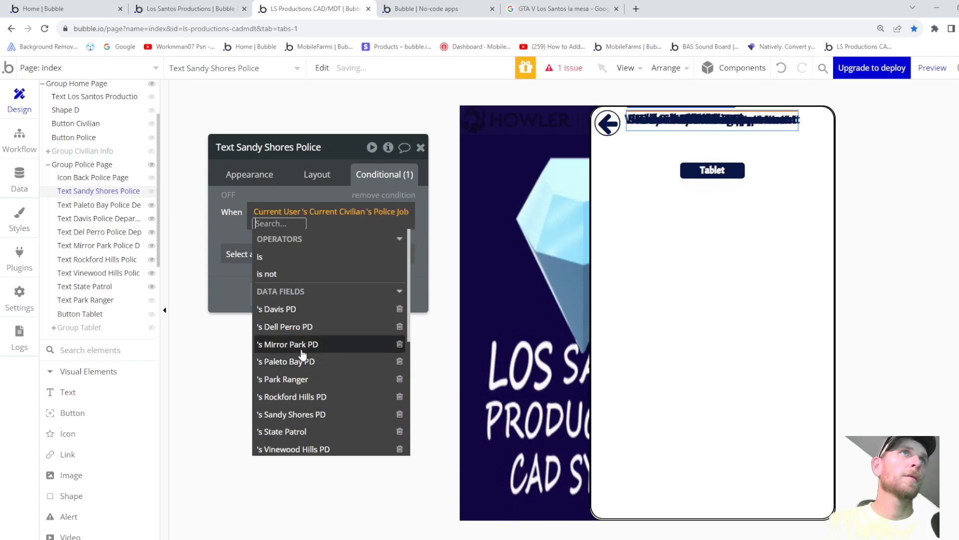
left_click(302, 414)
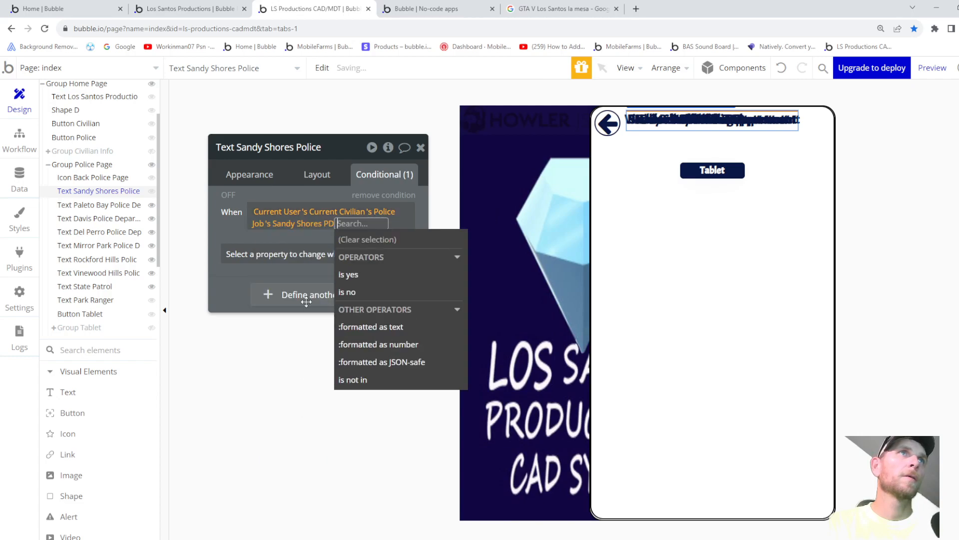
left_click(362, 274)
left_click(283, 260)
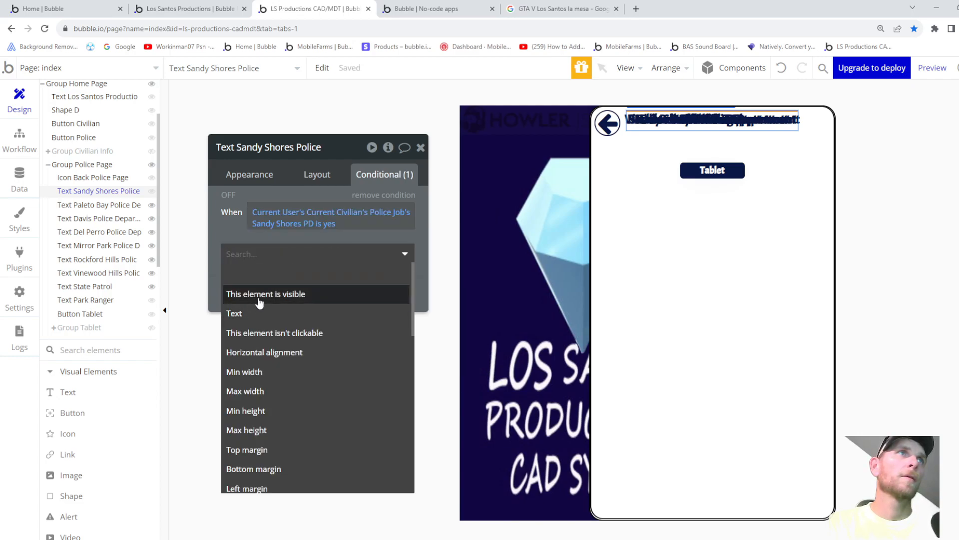
left_click(257, 295)
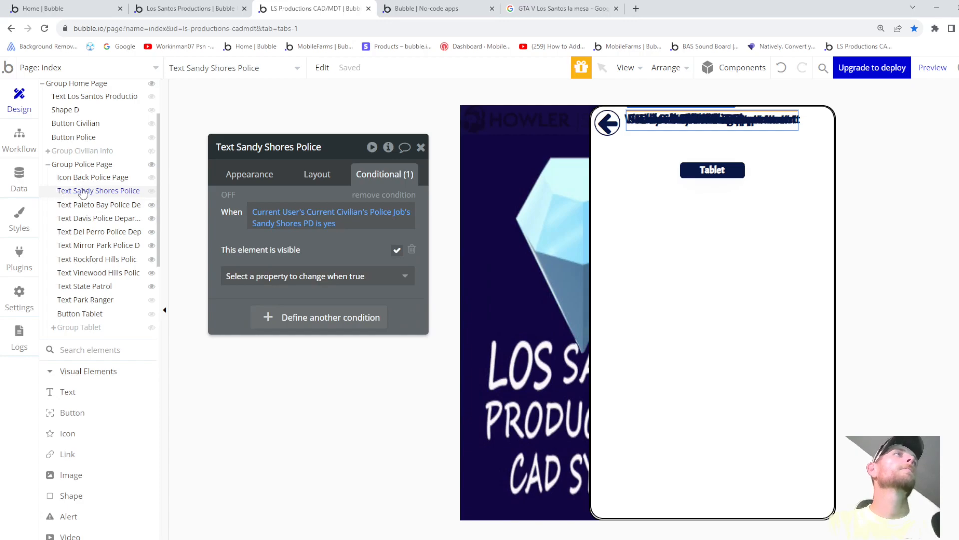
- Uncheck visible on page load for Text Sandy Shores Police and preview the app
left_click(318, 179)
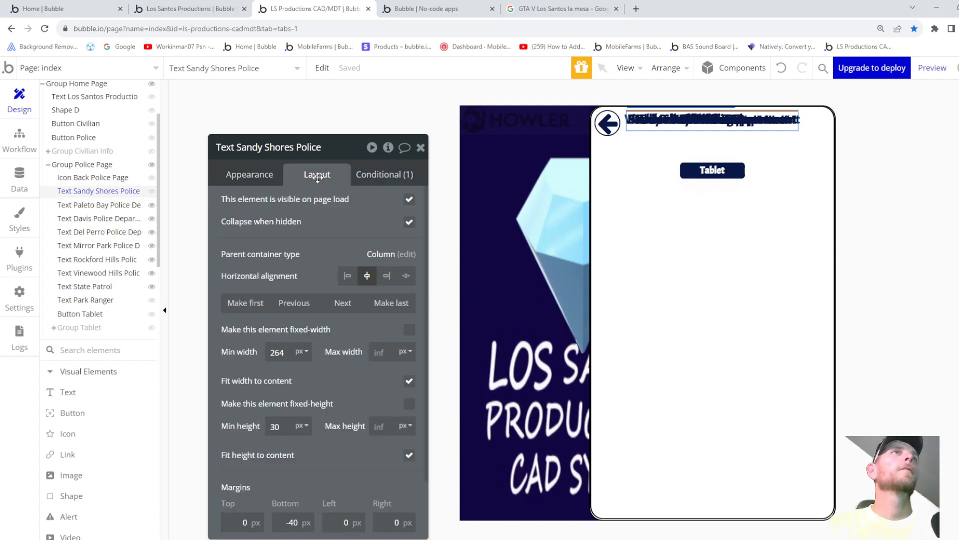
left_click(409, 201)
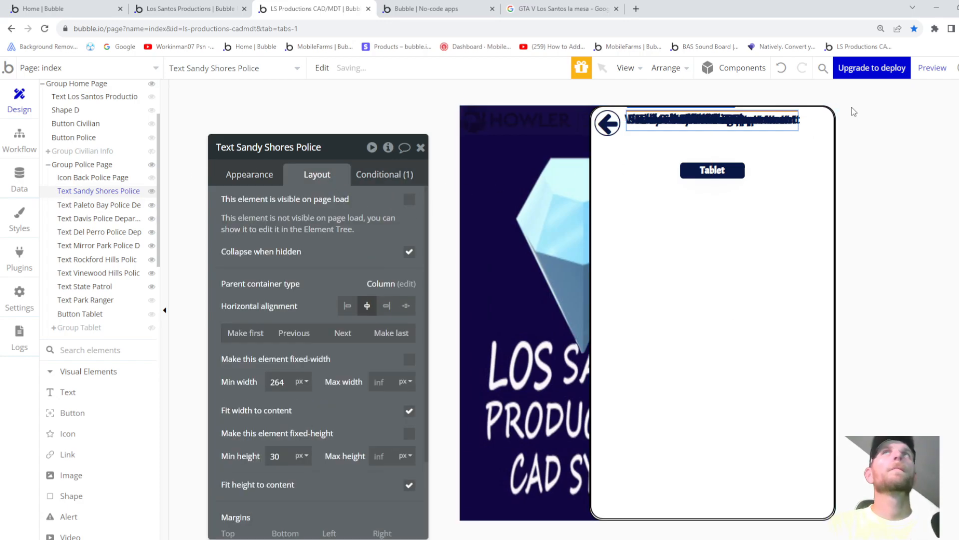
left_click(932, 67)
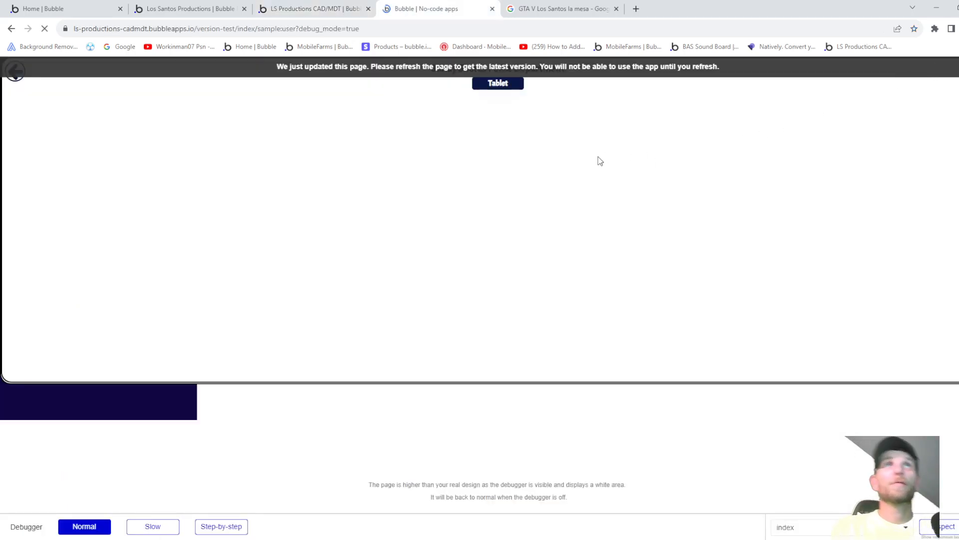
- In the preview, enter the police section, open the tablet popup, then close the preview
left_click(444, 99)
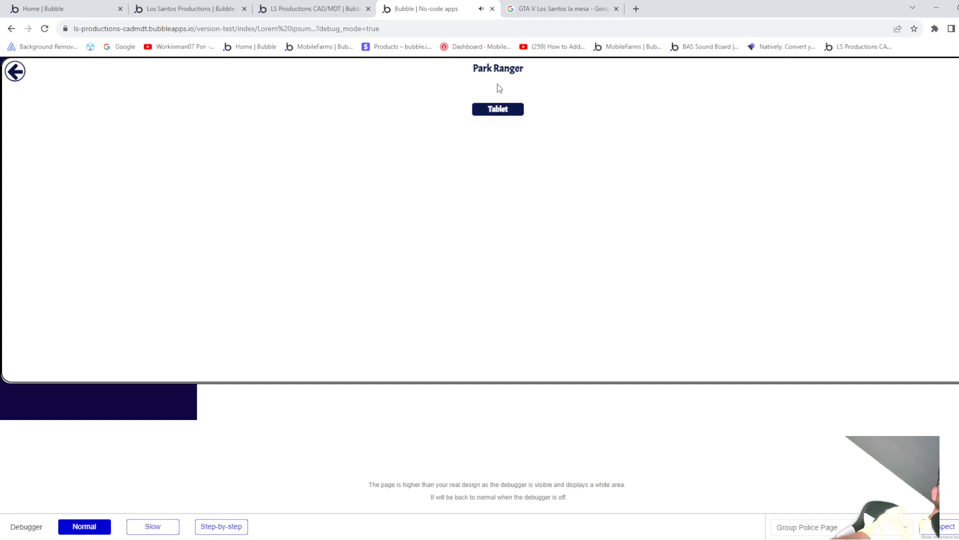
left_click(503, 108)
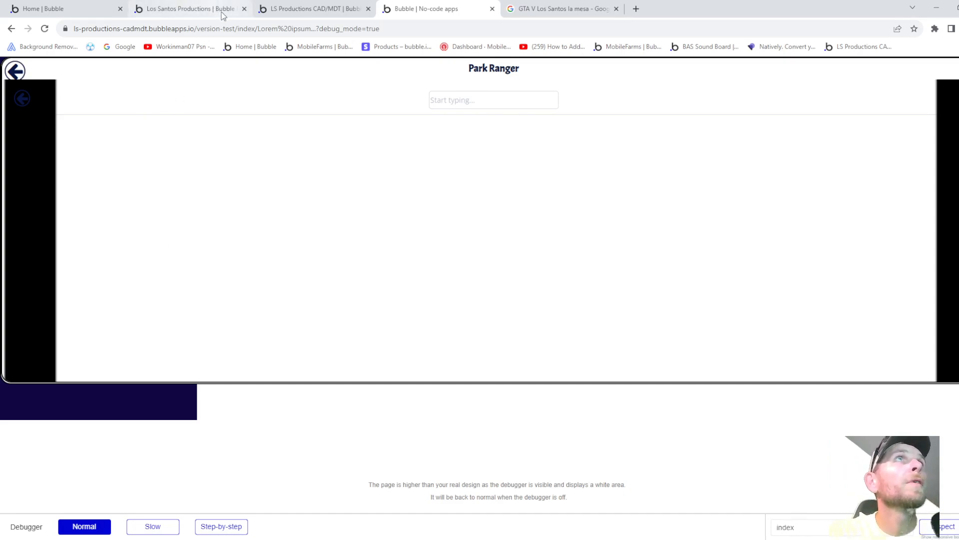
left_click(492, 9)
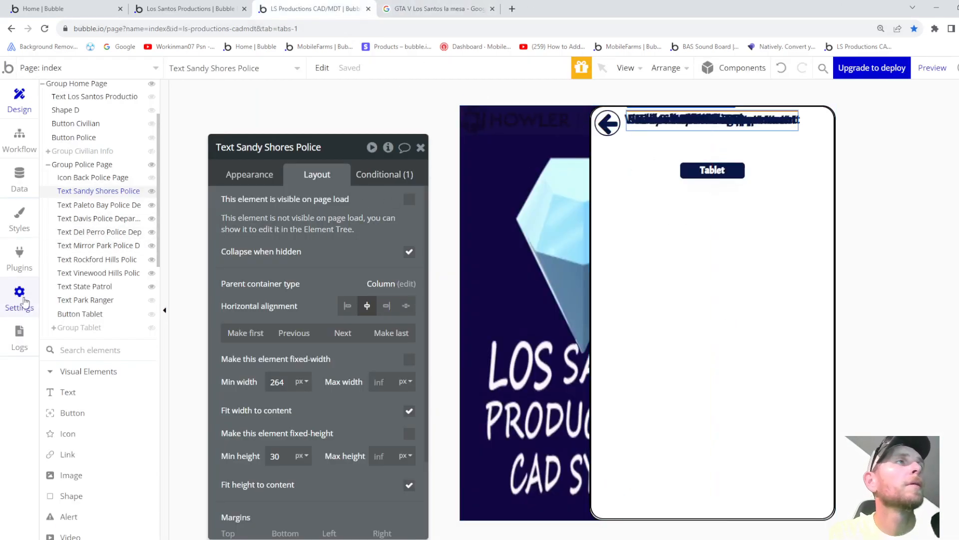
- Set Text Park Ranger hidden on page load
mouse_move(90, 331)
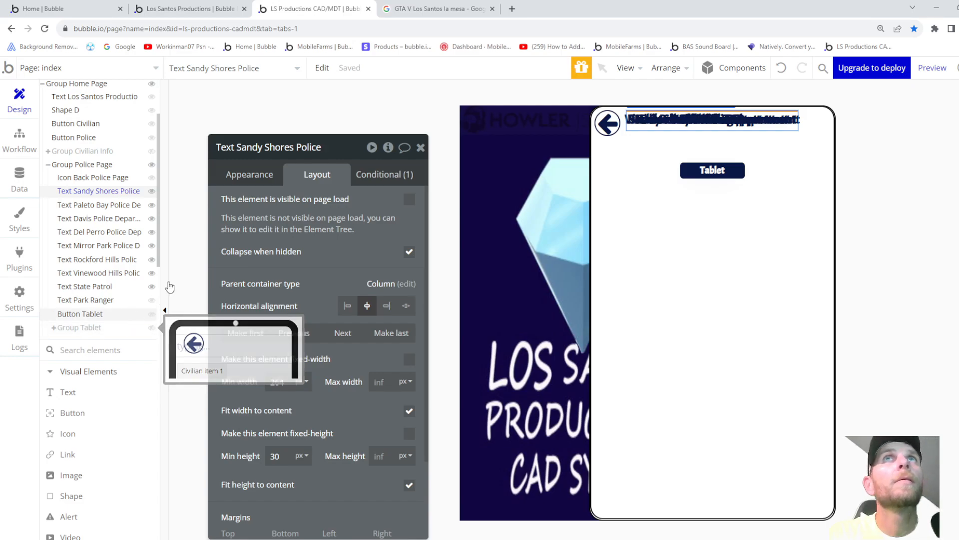
mouse_move(98, 198)
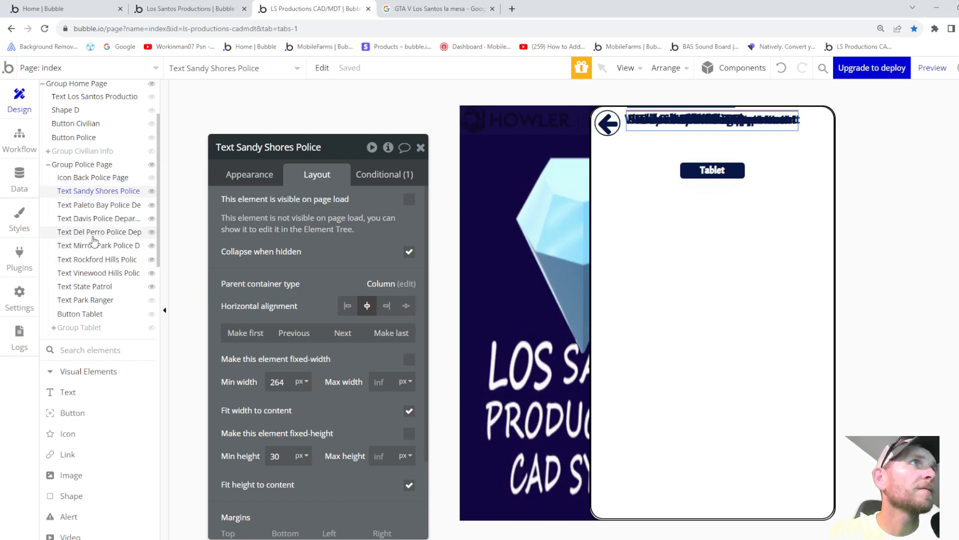
left_click(90, 302)
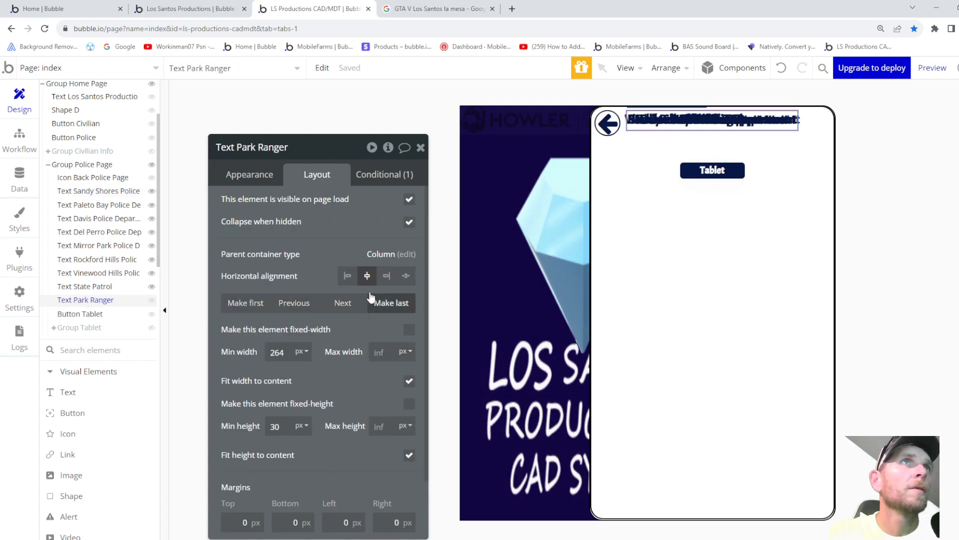
left_click(250, 181)
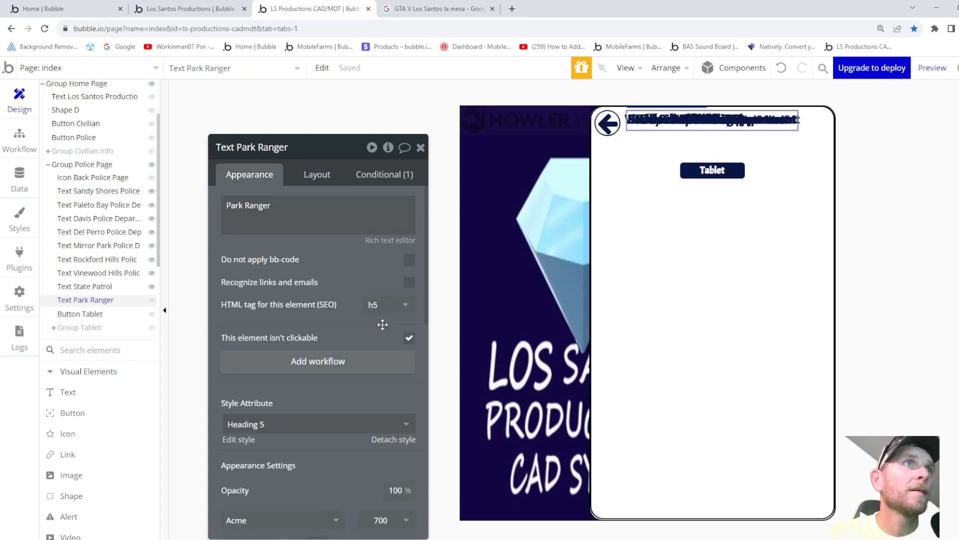
left_click(311, 174)
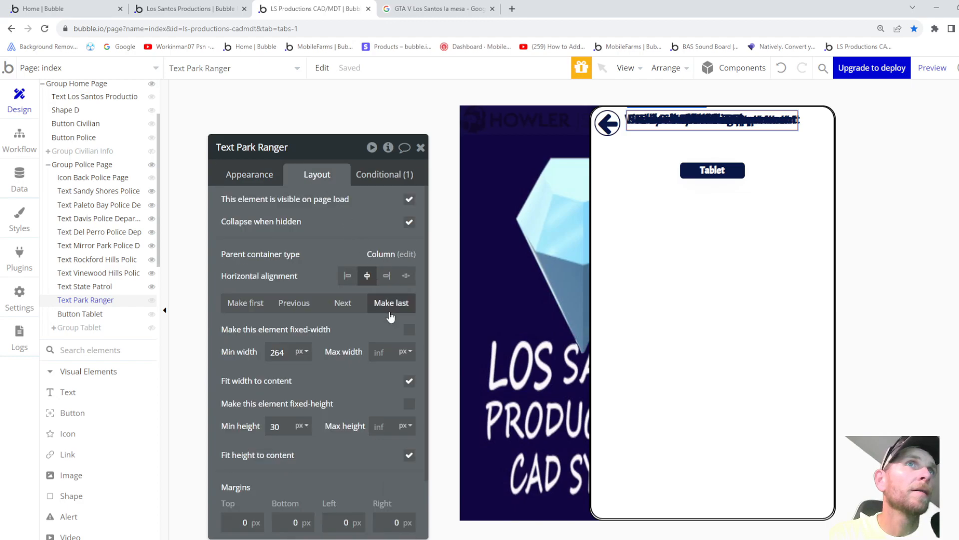
left_click(410, 200)
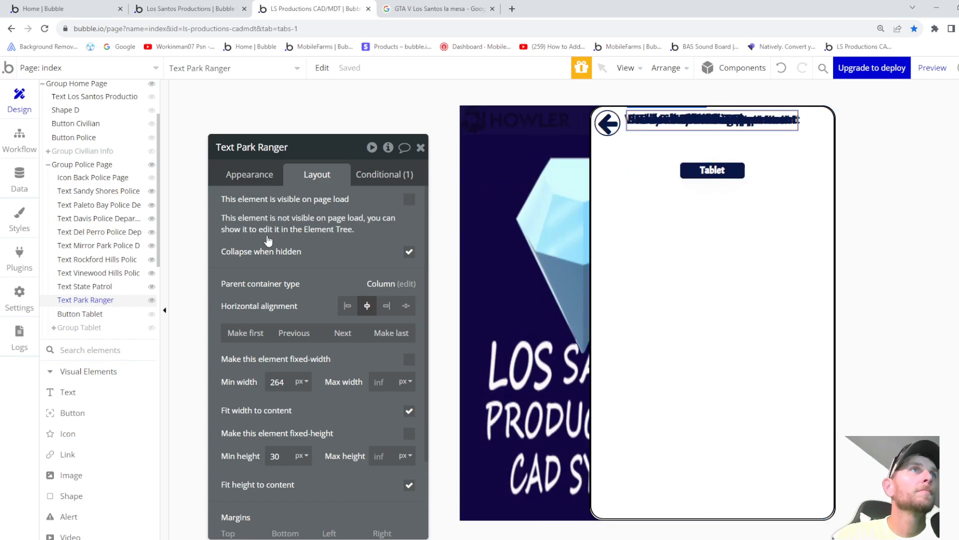
- Uncheck Collapse when hidden for State Patrol, Park Ranger, Vinewood Hills and Rockford Hills texts
left_click(100, 290)
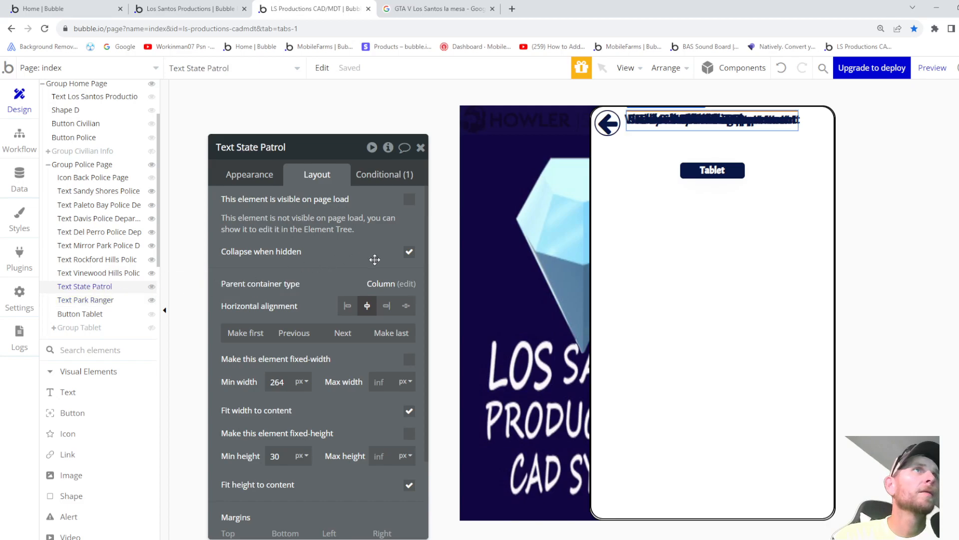
left_click(408, 253)
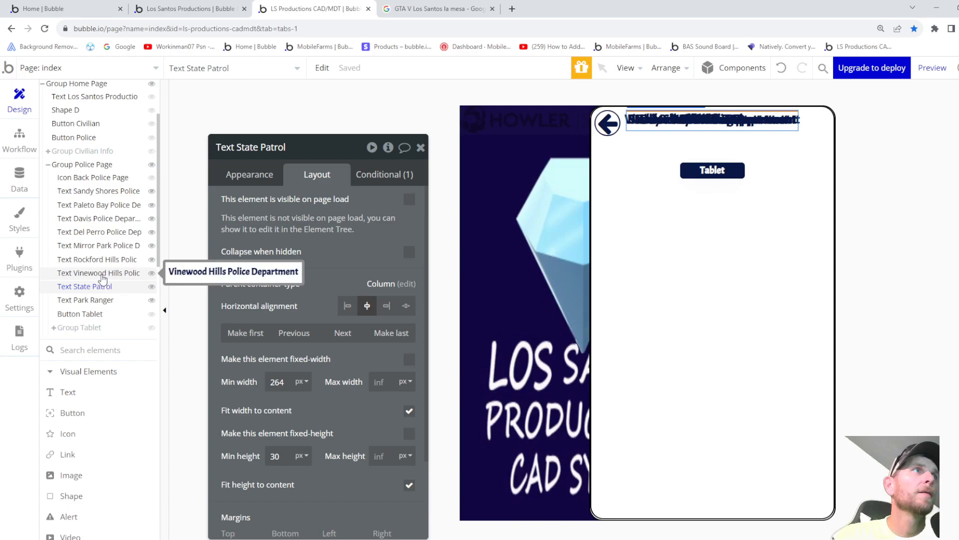
left_click(100, 300)
left_click(409, 254)
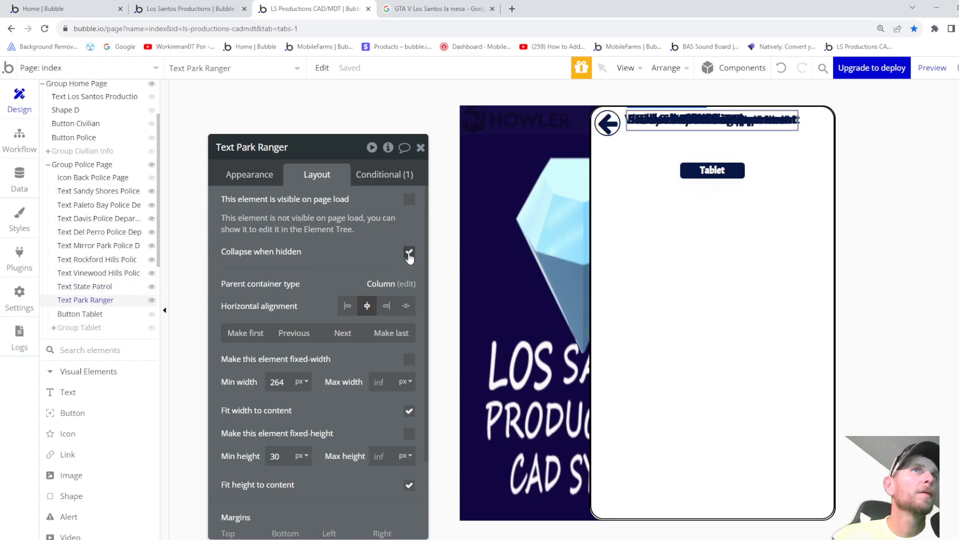
left_click(115, 273)
left_click(409, 253)
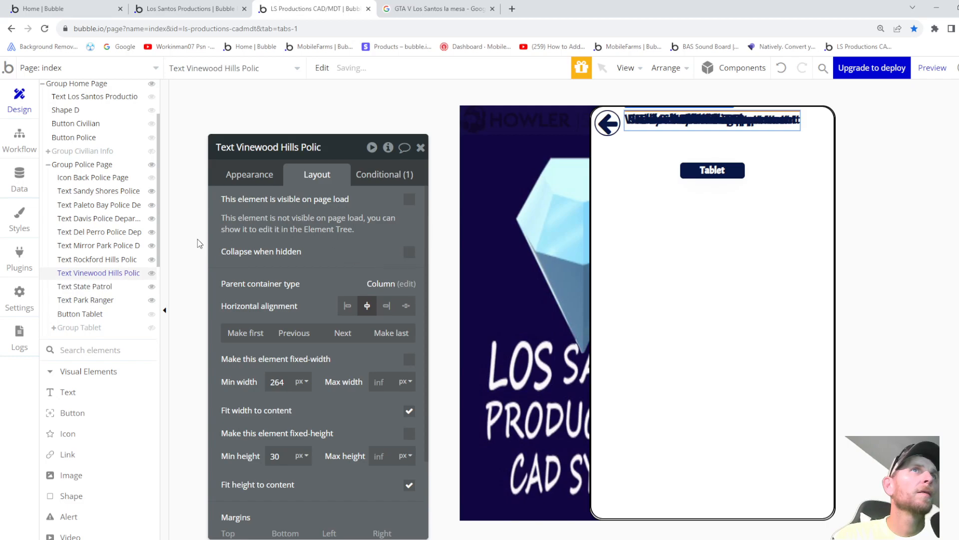
left_click(101, 260)
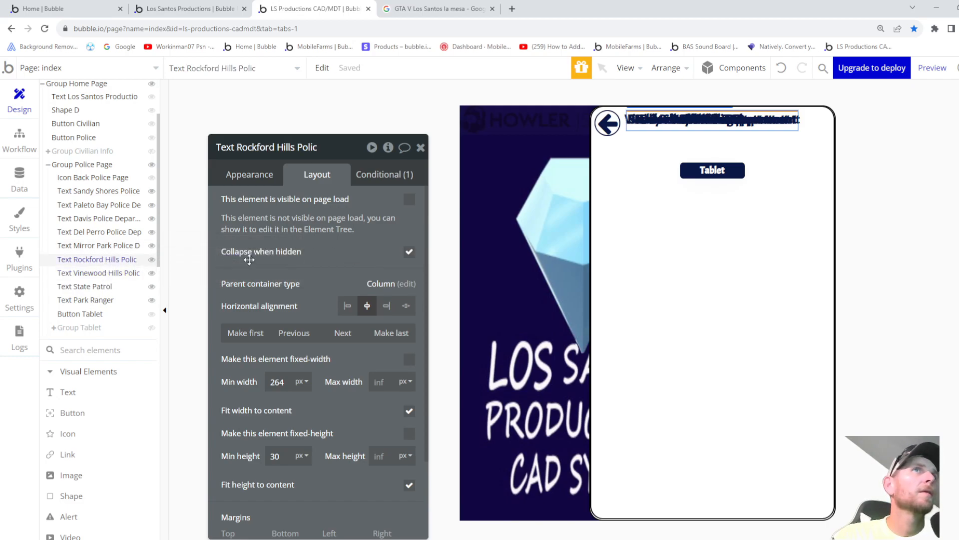
left_click(100, 245)
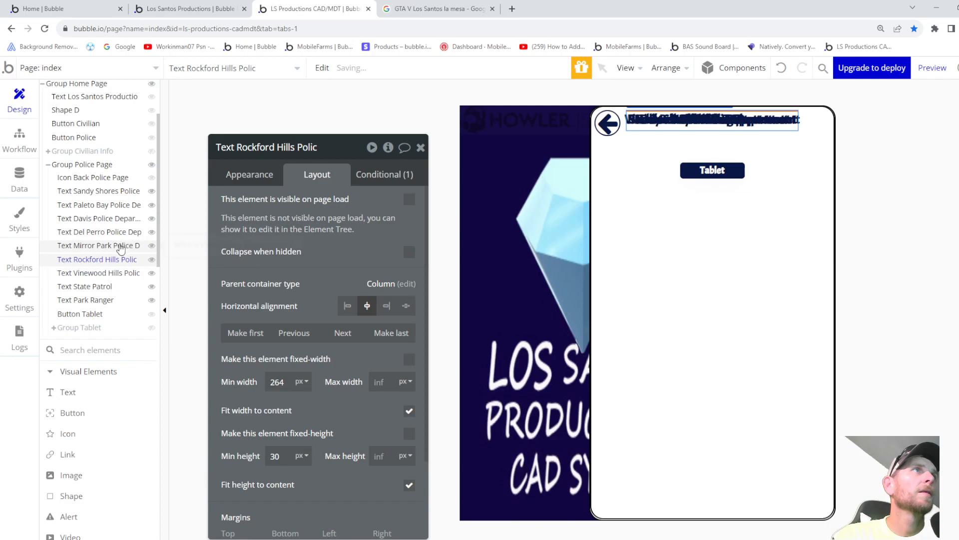
- Uncheck Collapse when hidden for Mirror Park, Del Perro, Davis, Paleto Bay and Sandy Shores texts
left_click(409, 252)
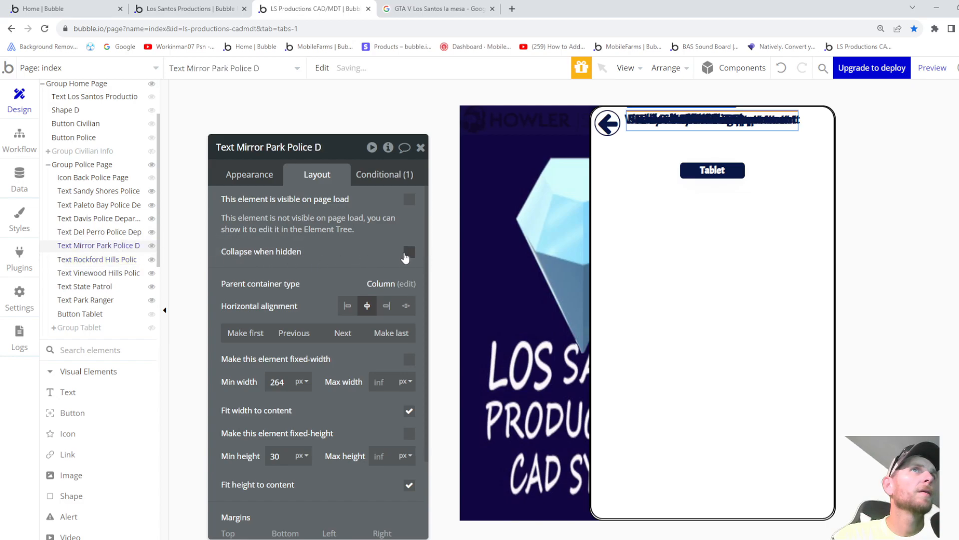
left_click(113, 233)
left_click(408, 252)
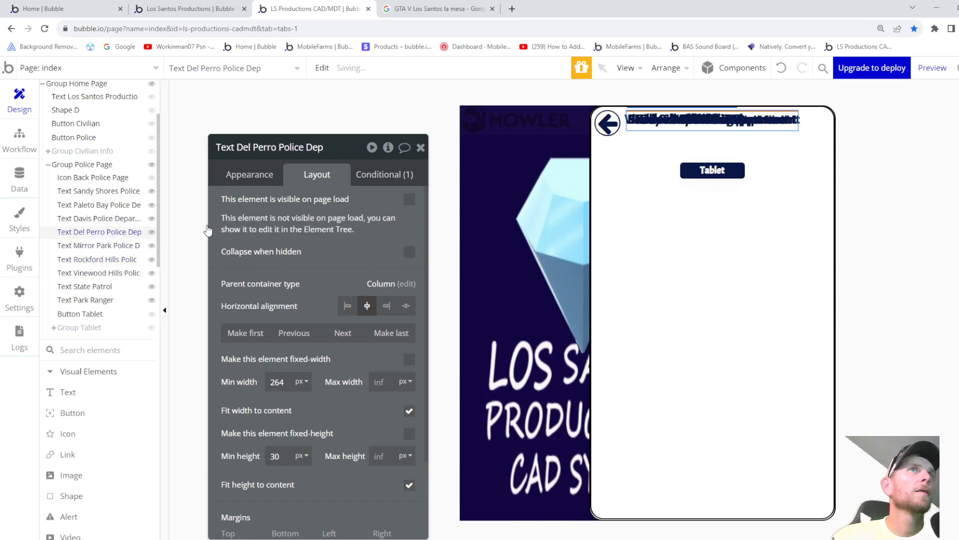
left_click(83, 220)
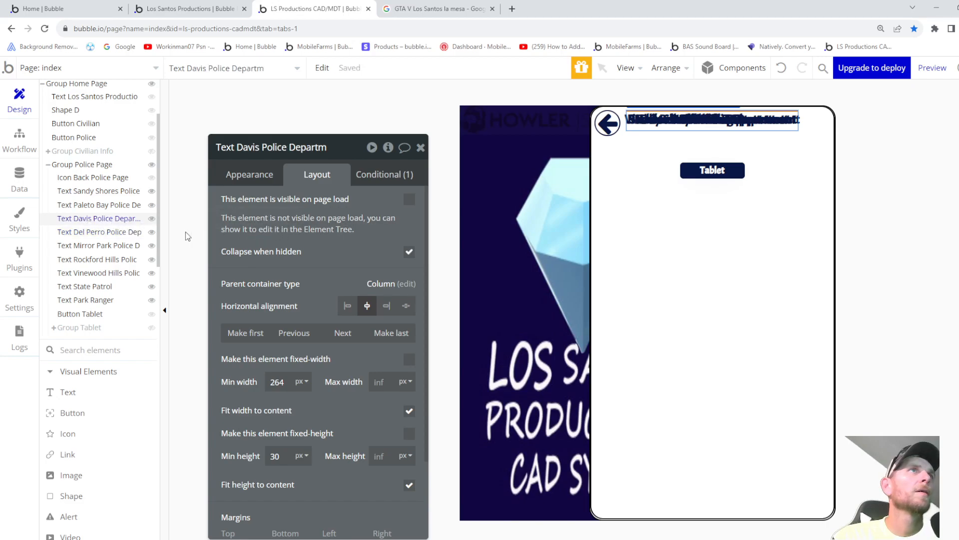
left_click(134, 233)
left_click(409, 252)
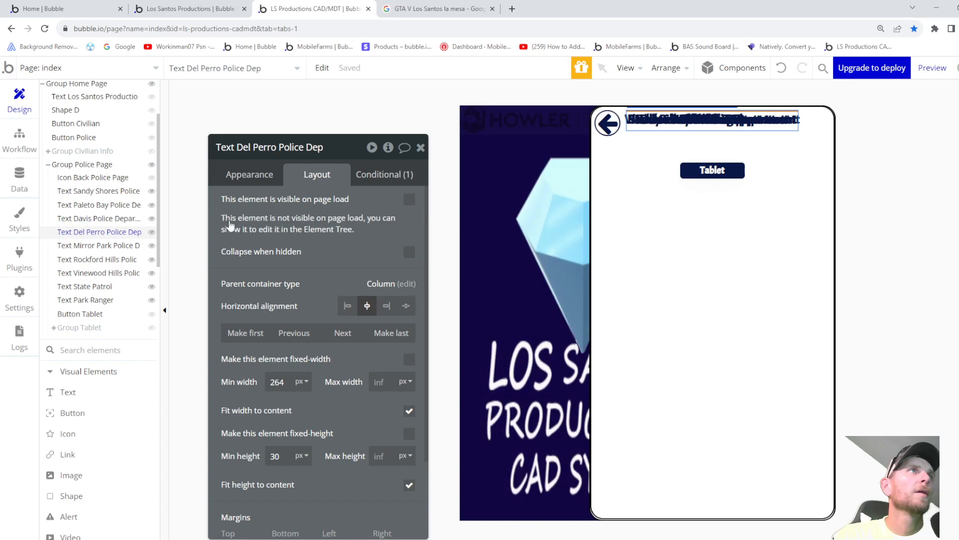
left_click(118, 220)
left_click(409, 251)
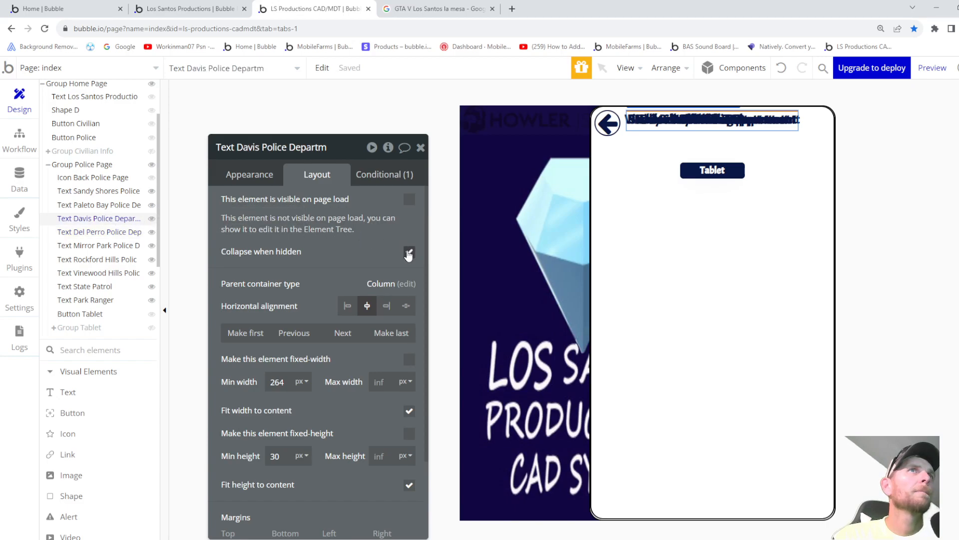
left_click(119, 205)
left_click(408, 252)
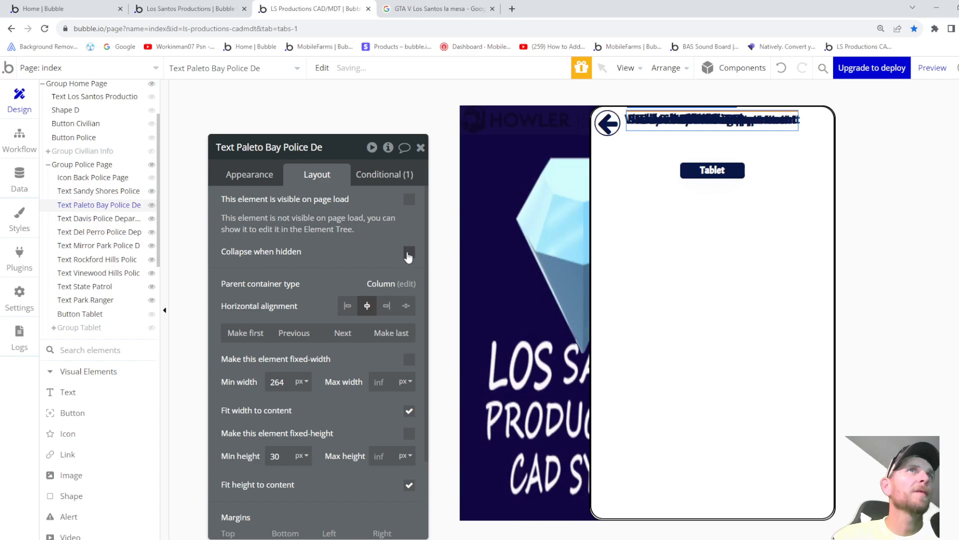
left_click(116, 192)
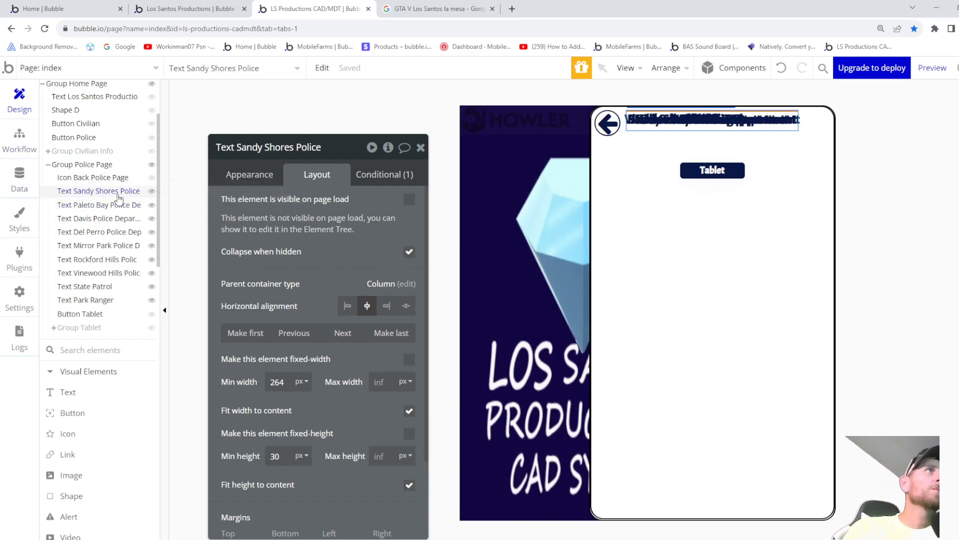
left_click(409, 252)
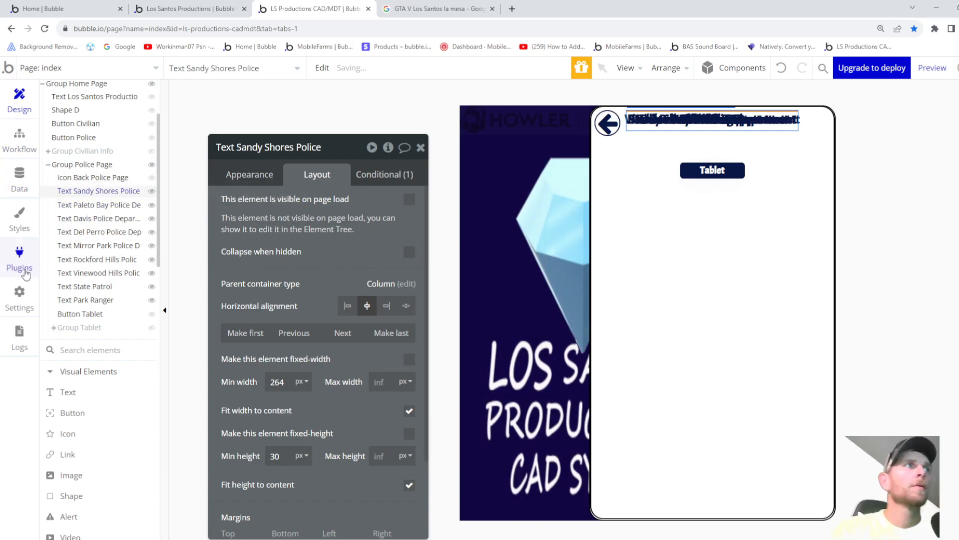
mouse_move(90, 315)
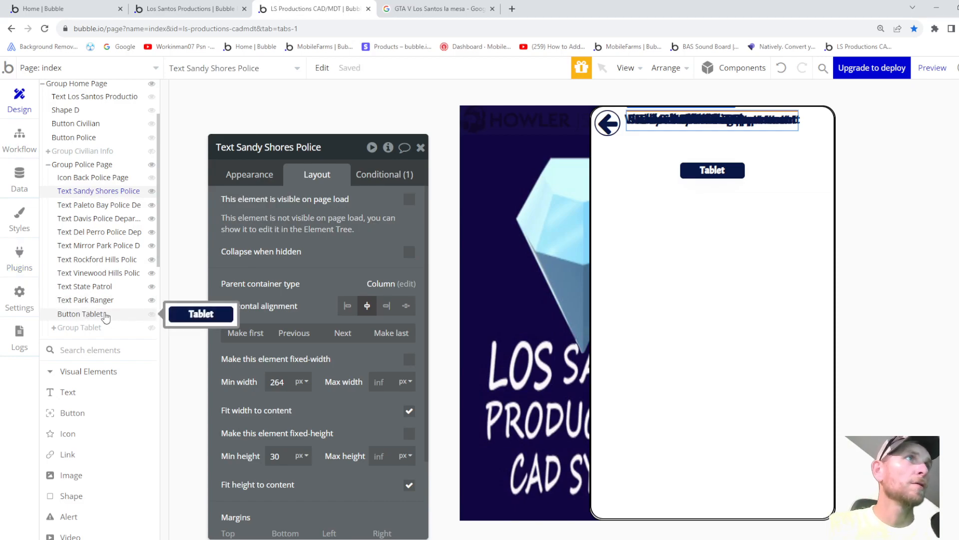
- Correct the Sandy Shores text's bottom margin to 40
scroll(312, 519, "down", 3)
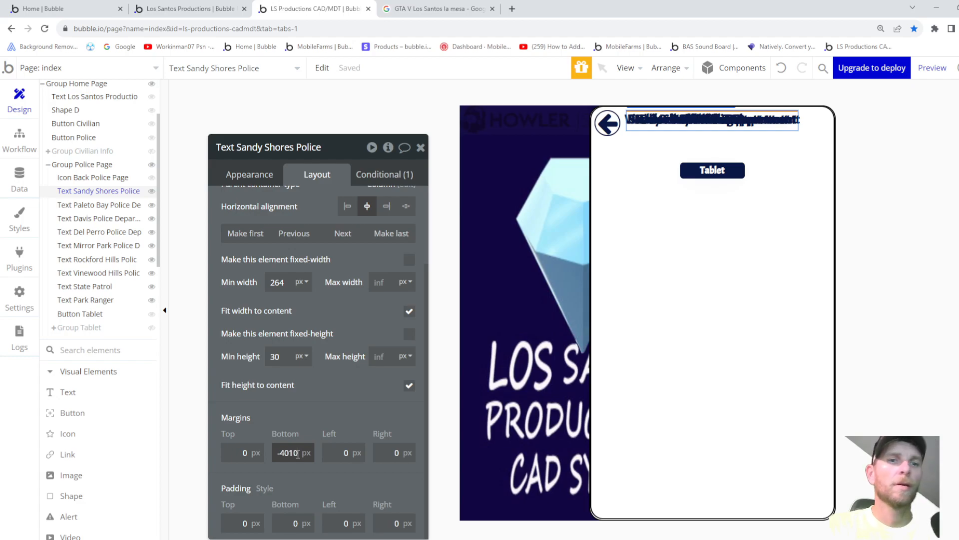
key("BackSpace")
type("0")
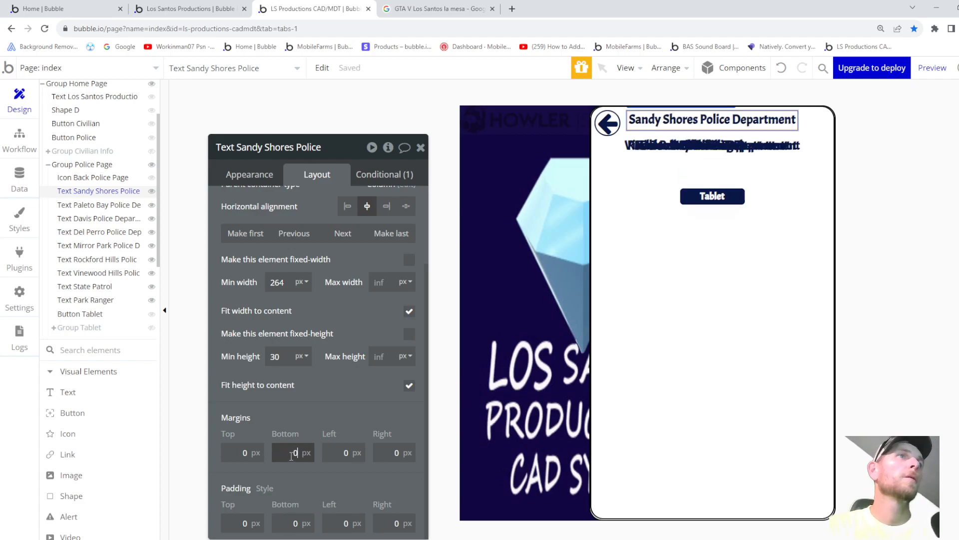
type("-40")
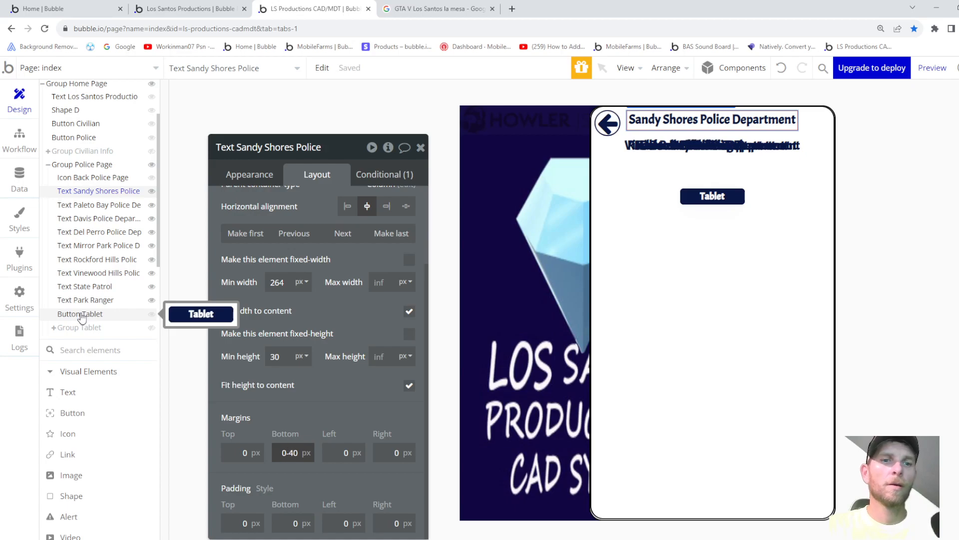
key("BackSpace")
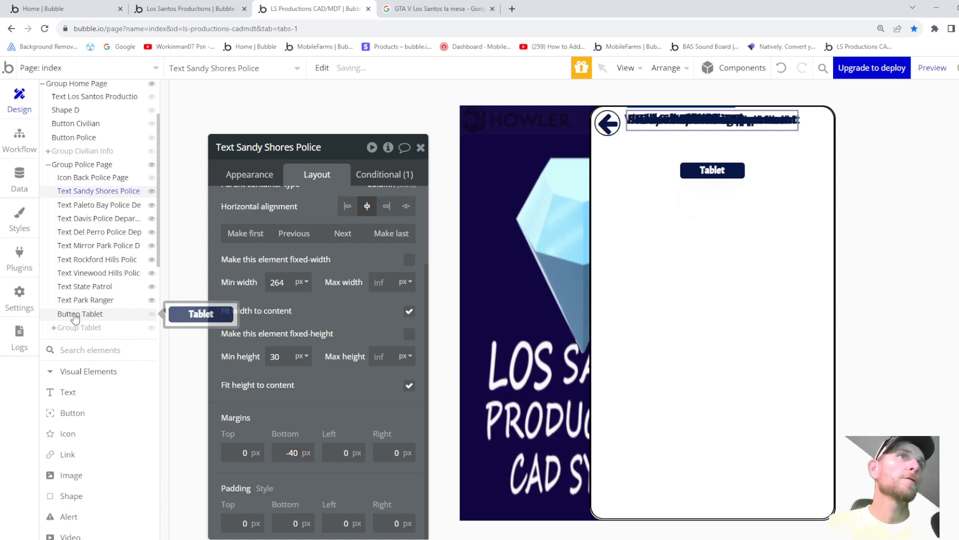
- Set the Tablet button's top margin to 0 and preview the app
left_click(68, 314)
left_click(250, 448)
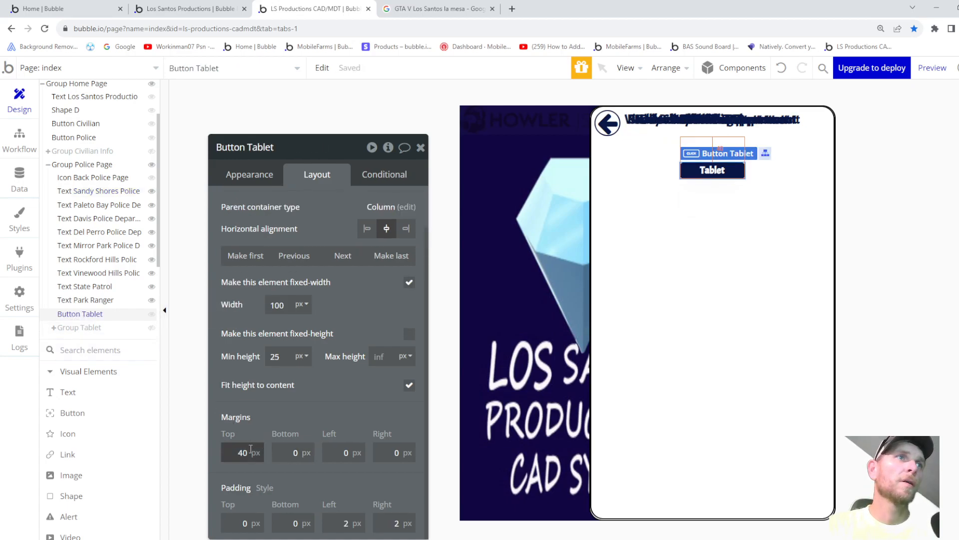
type("0")
left_click(748, 200)
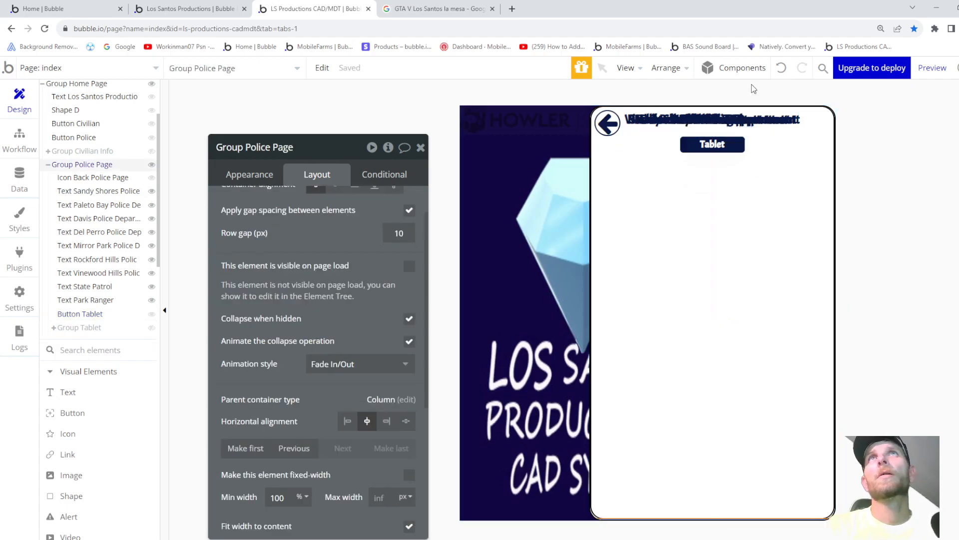
left_click(939, 67)
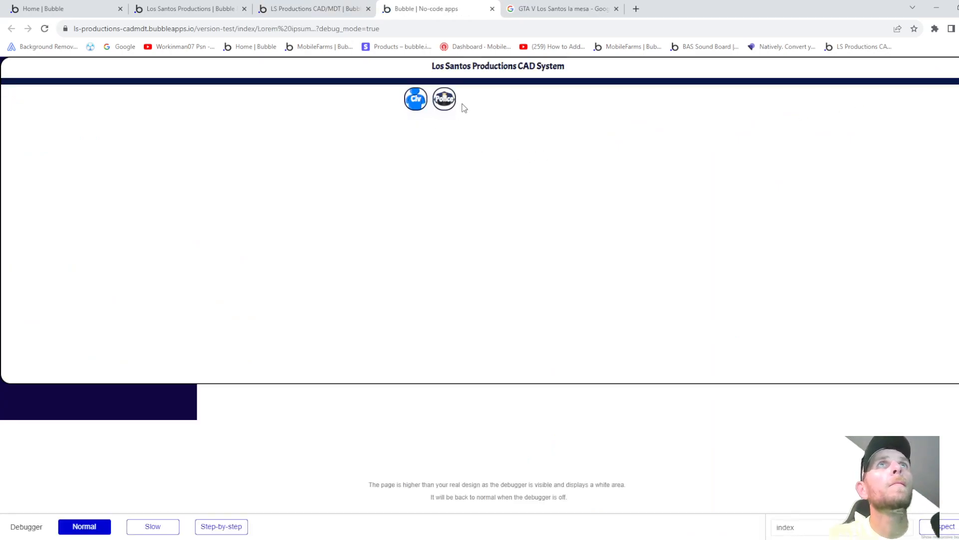
left_click(453, 103)
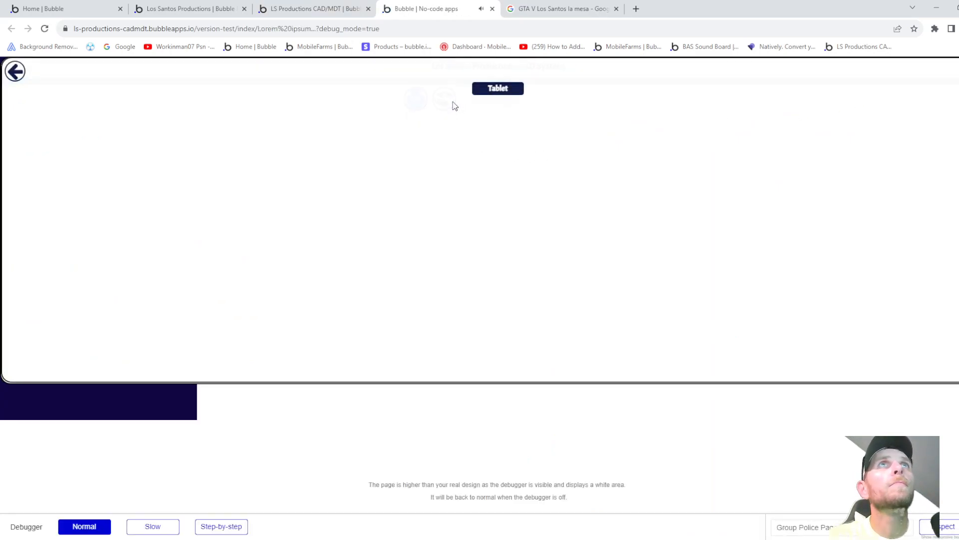
left_click(498, 88)
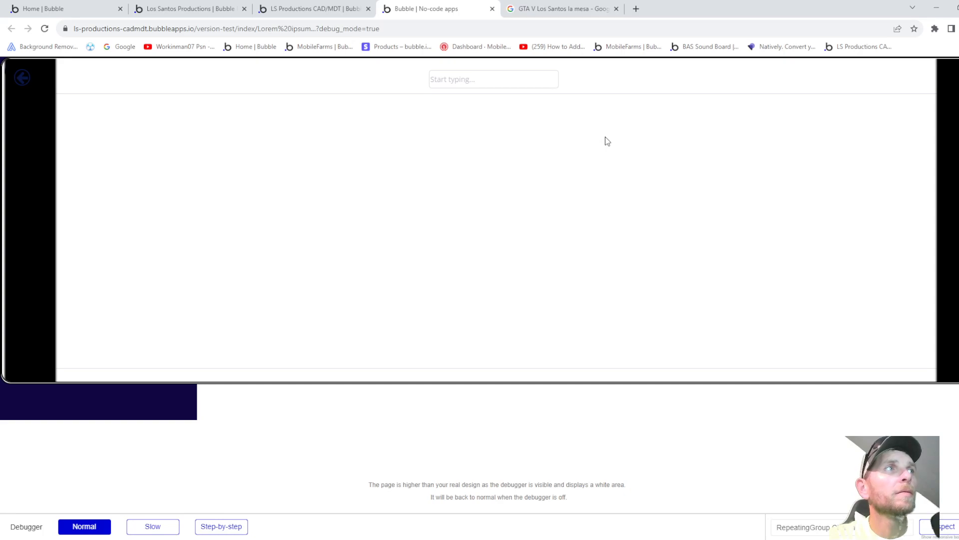
left_click(492, 8)
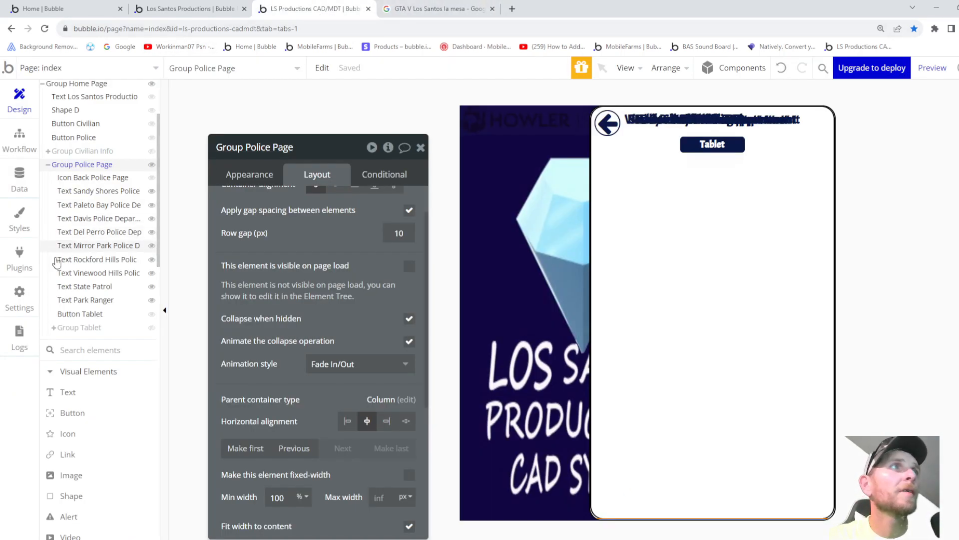
- Select Group Tablet and review its Appearance settings
left_click(100, 330)
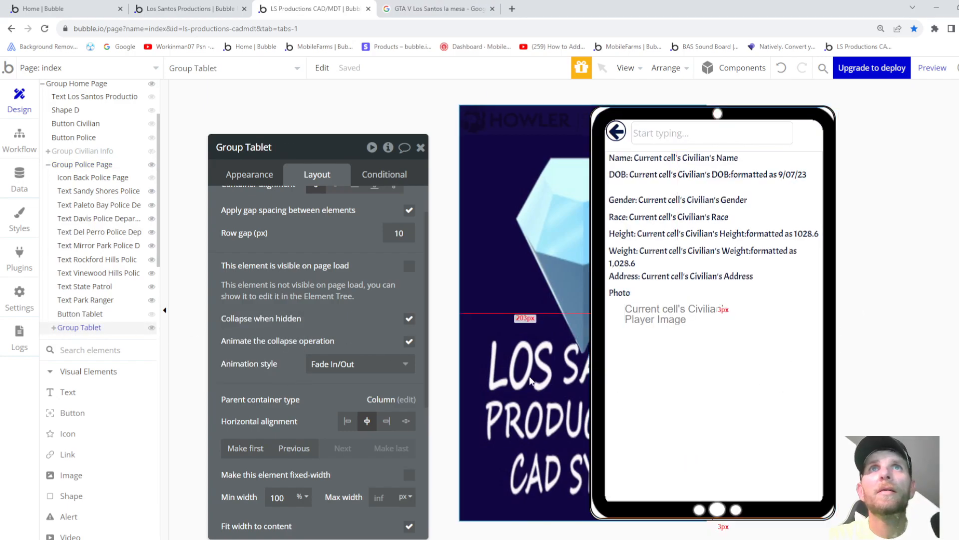
left_click(248, 177)
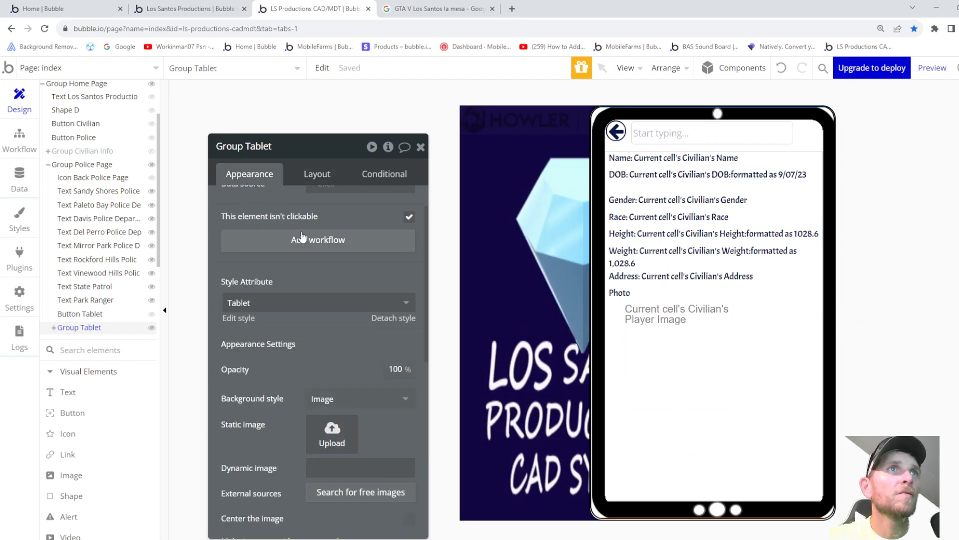
scroll(322, 257, "down", 1)
scroll(316, 274, "down", 1)
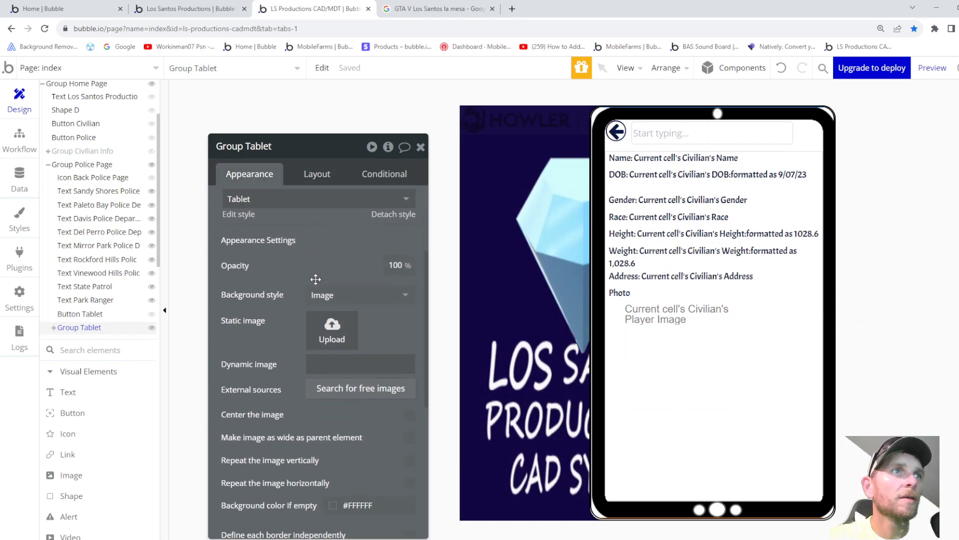
scroll(316, 278, "down", 2)
scroll(318, 290, "down", 2)
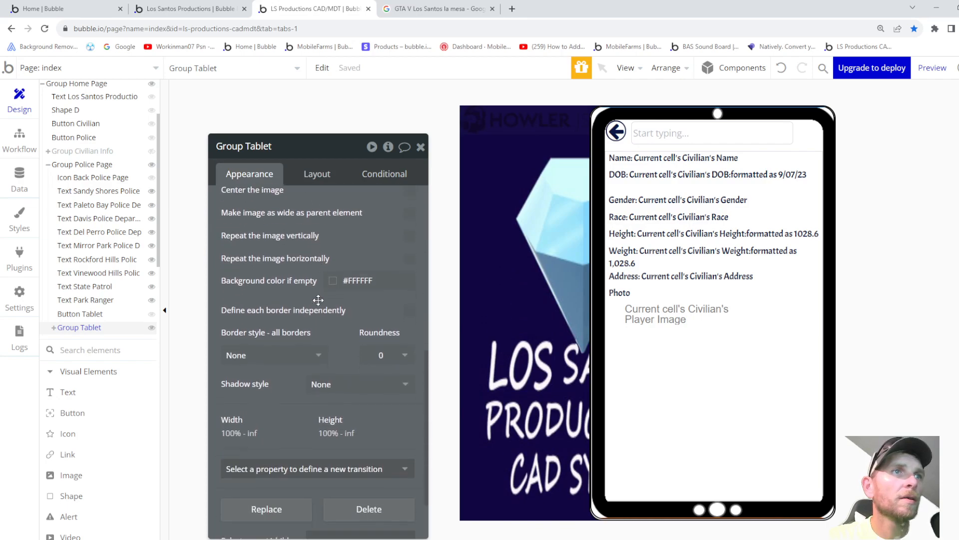
scroll(318, 300, "down", 1)
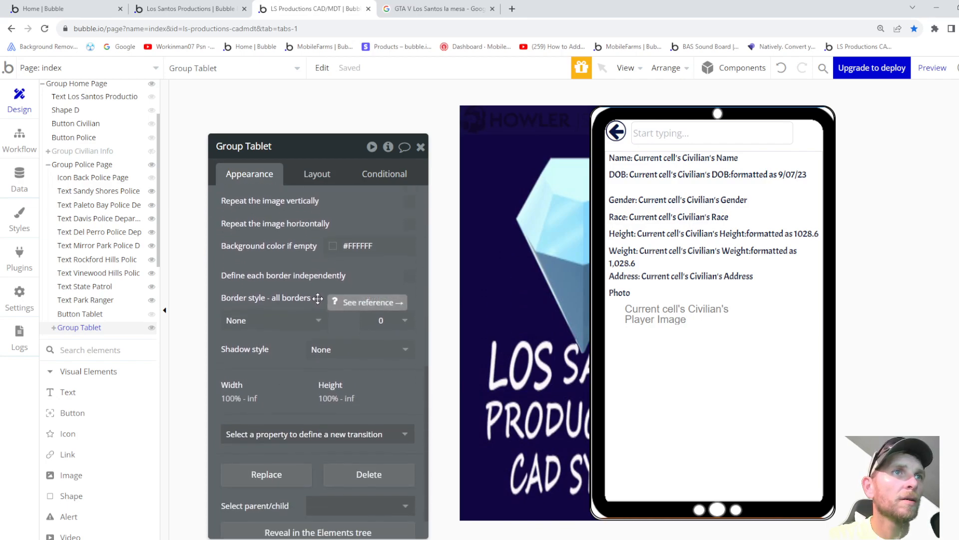
scroll(318, 299, "down", 1)
scroll(322, 310, "up", 6)
scroll(323, 311, "up", 3)
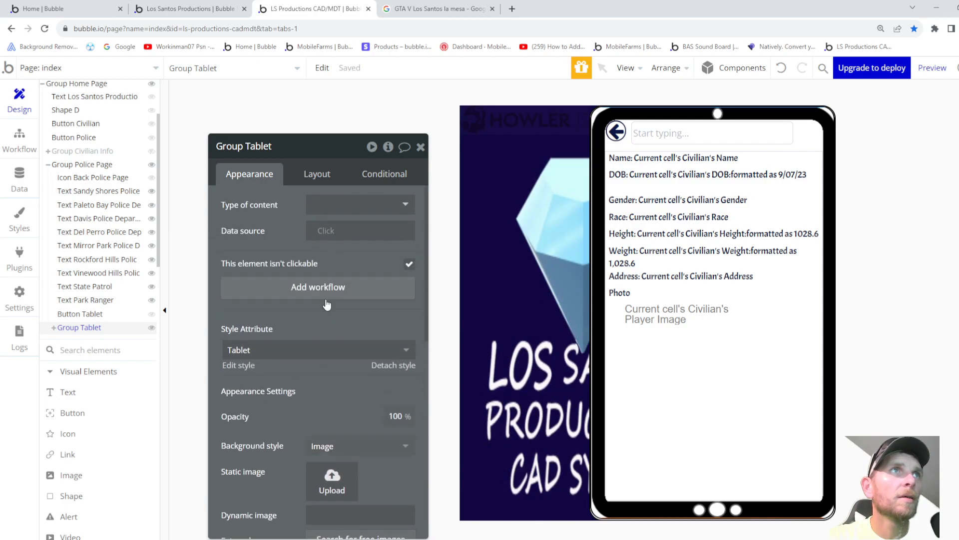
mouse_move(299, 258)
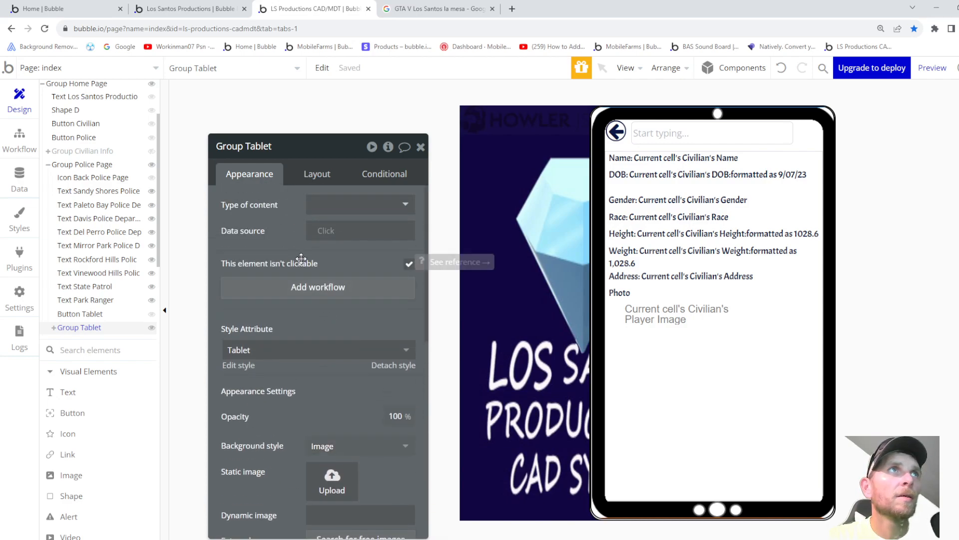
- Review Group Tablet's Layout settings: hidden on page load, collapse when hidden, Fade In/Out
left_click(317, 180)
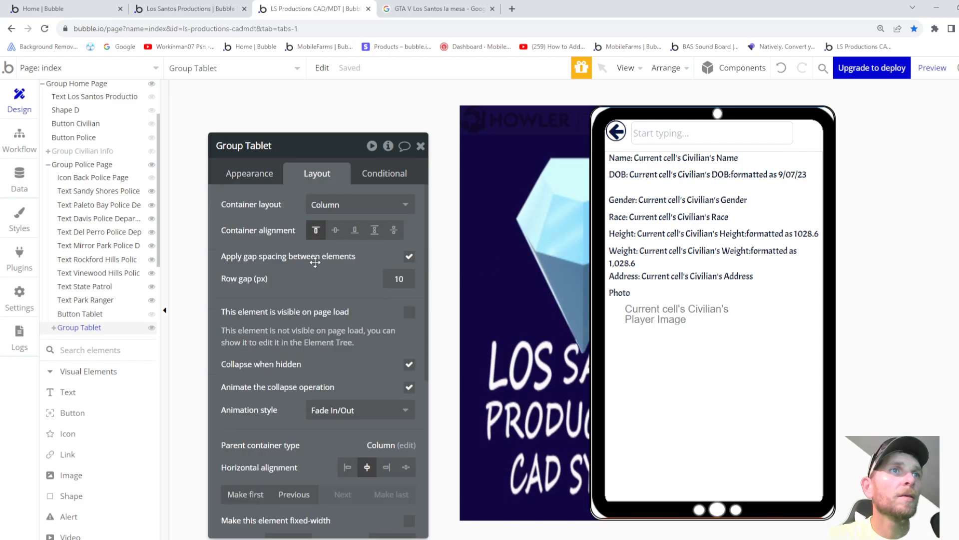
scroll(305, 300, "down", 4)
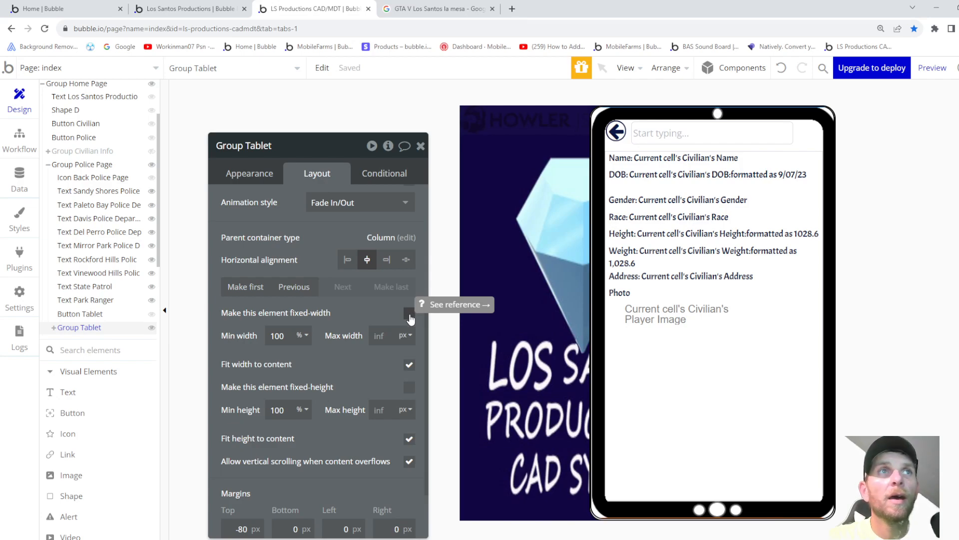
scroll(366, 312, "down", 2)
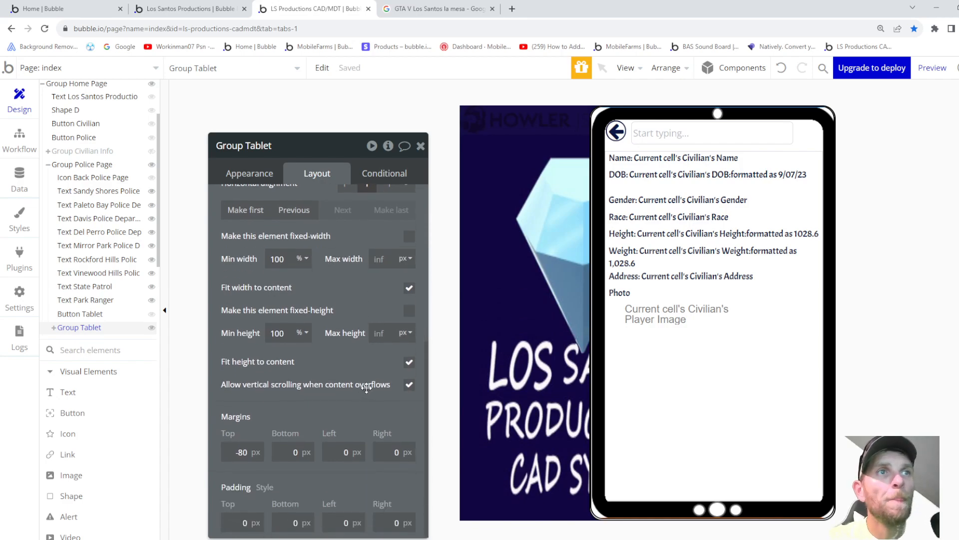
scroll(366, 389, "up", 5)
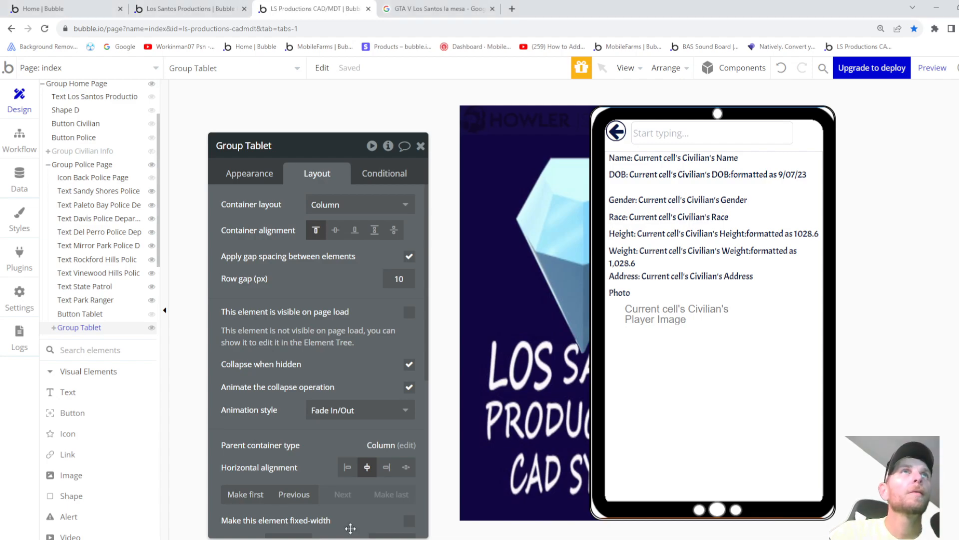
- Close the extra tabs and relaunch the LS Productions CAD/MDT editor, dismissing the trial offer
left_click(368, 9)
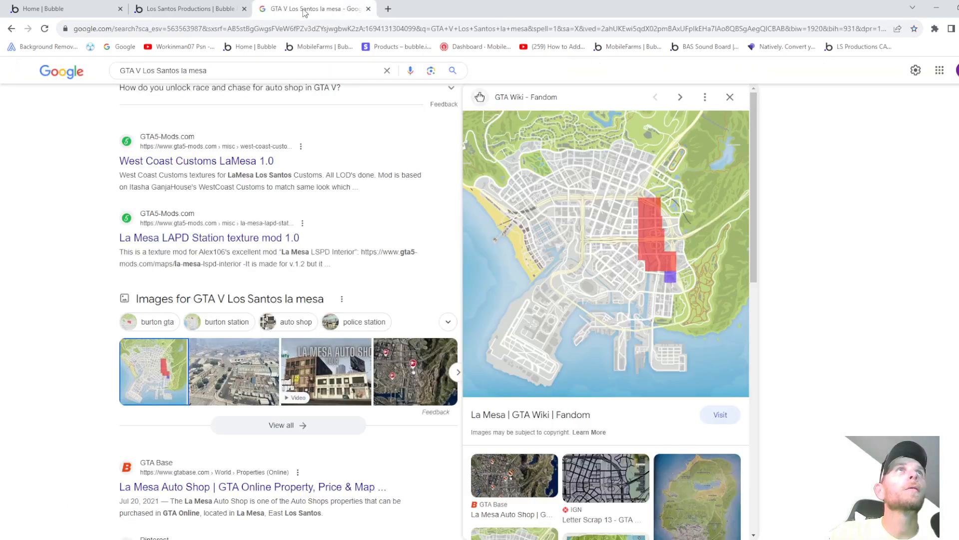
left_click(244, 8)
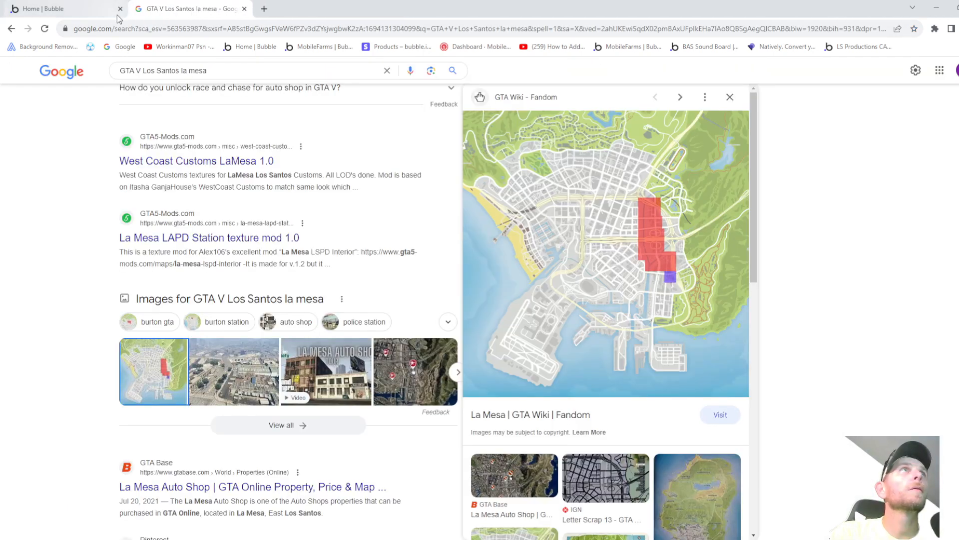
left_click(245, 8)
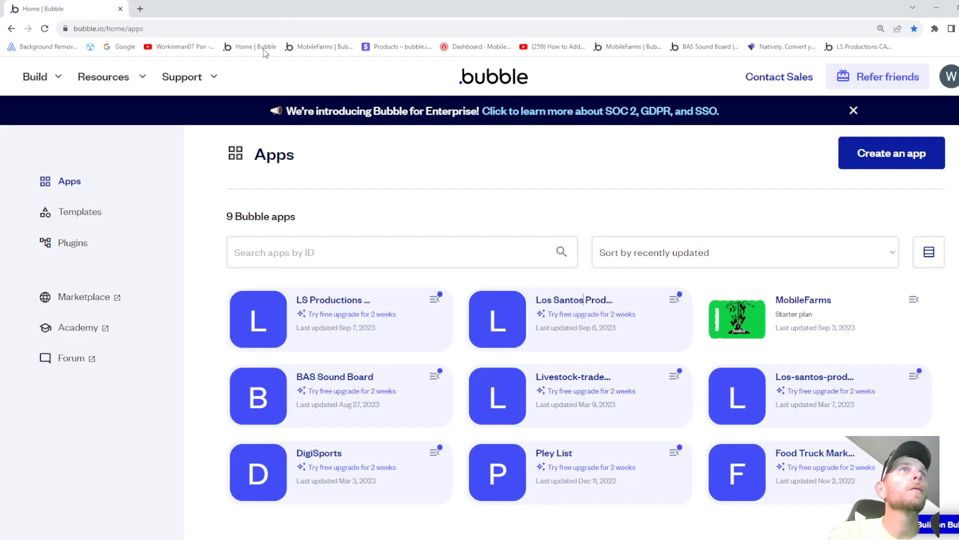
left_click(329, 307)
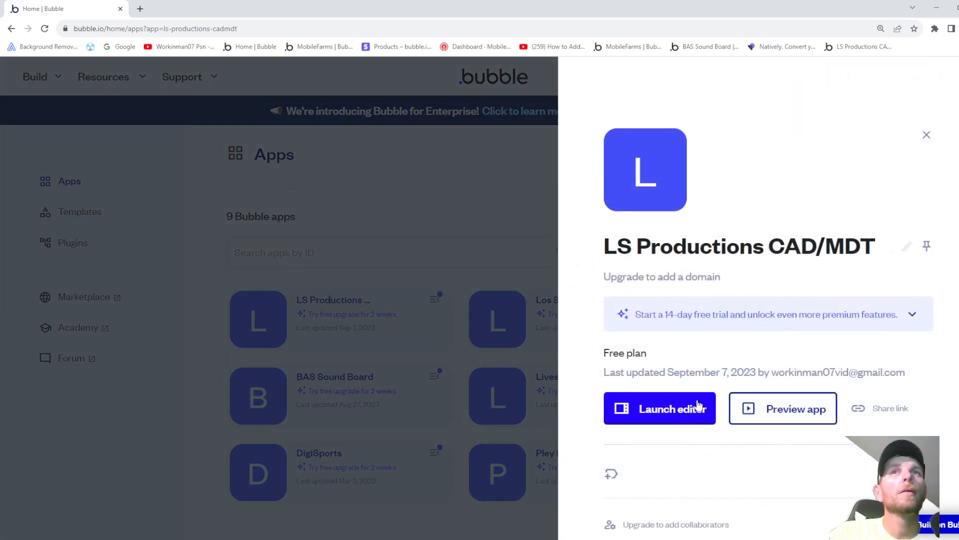
left_click(663, 409)
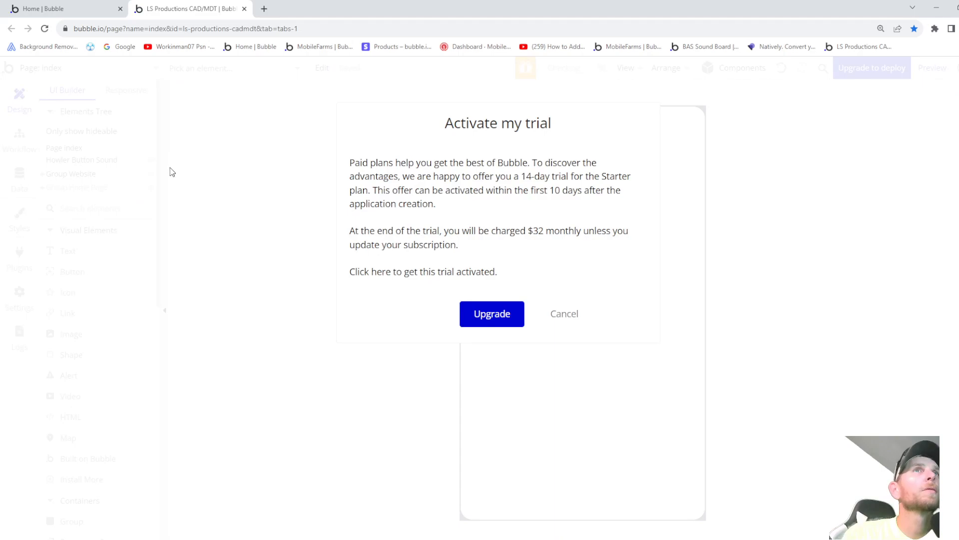
left_click(568, 314)
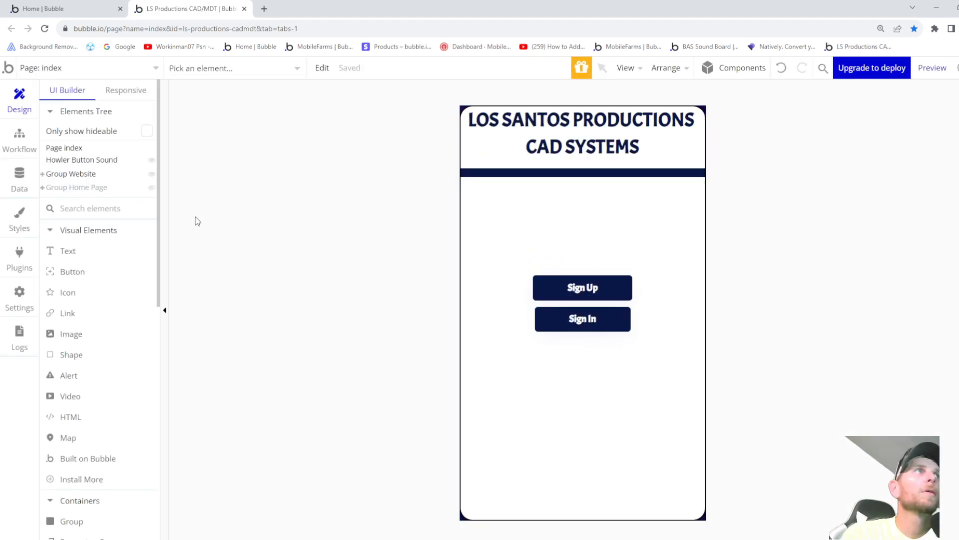
- Hide Group Website and Group Home Page on the editor canvas
left_click(91, 187)
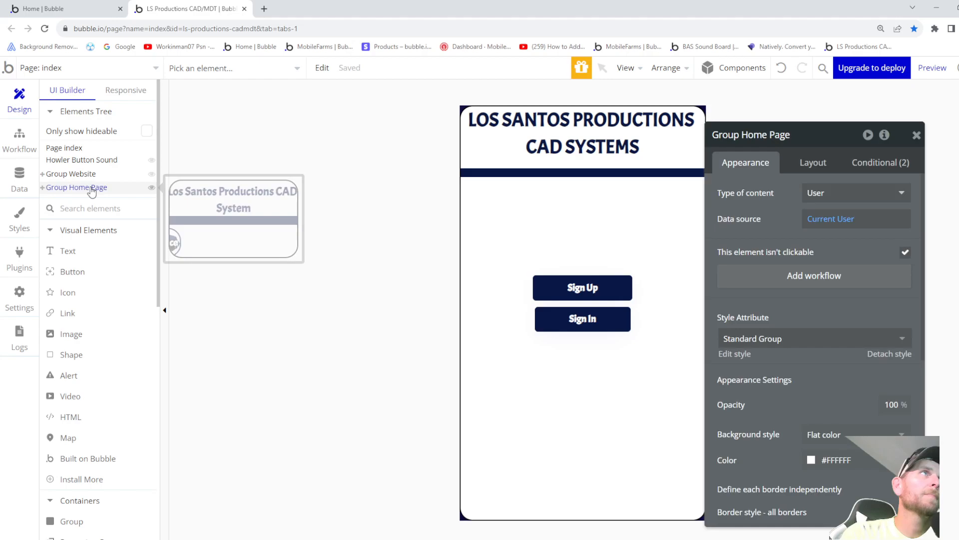
left_click(151, 174)
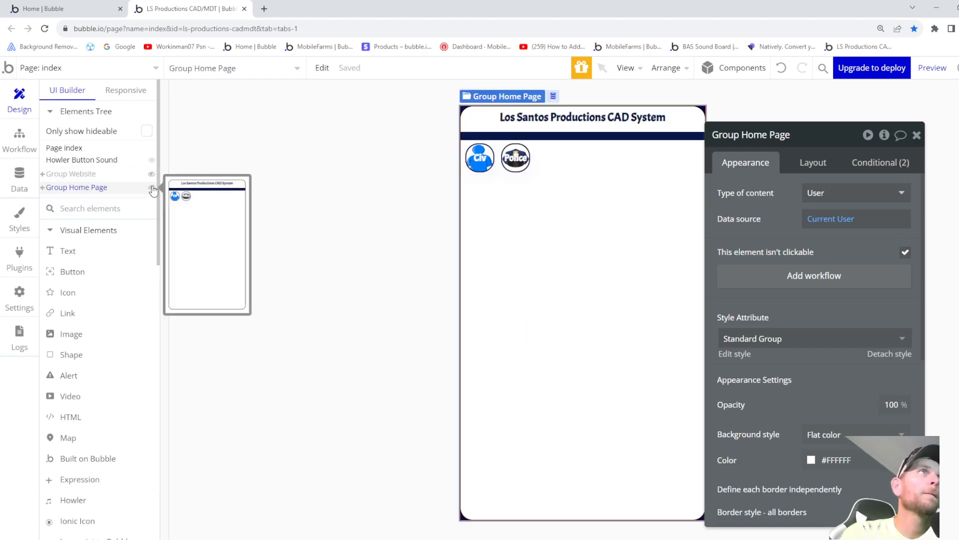
left_click(151, 188)
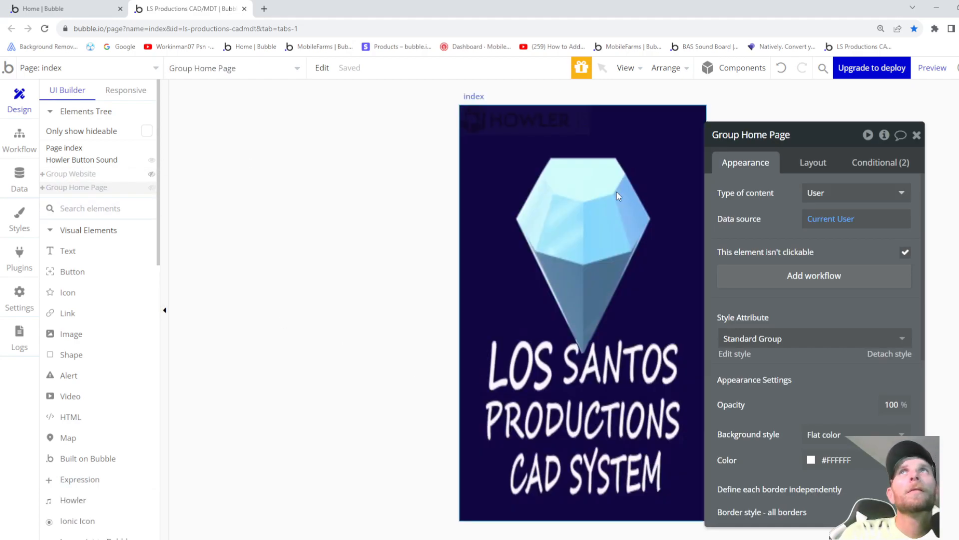